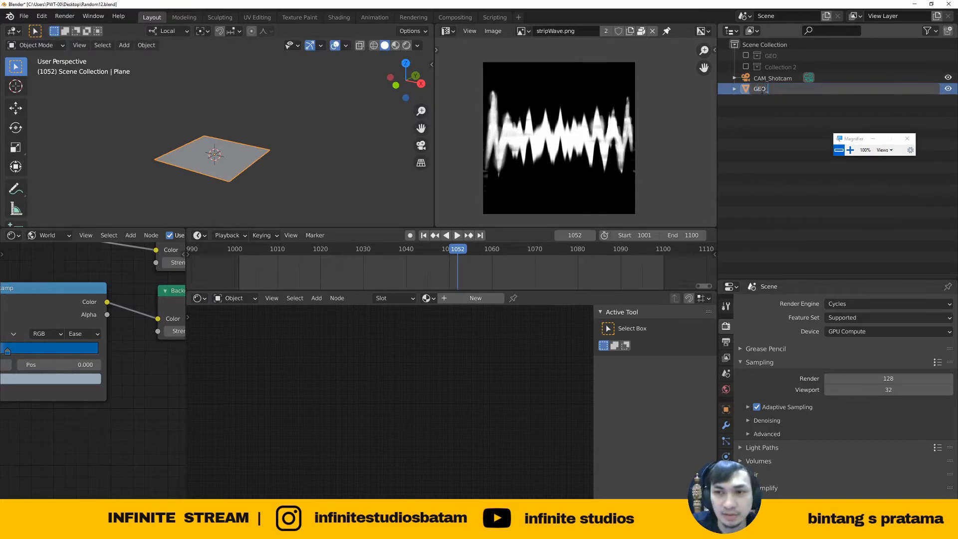
Name the plane GEO_Waterfall, and delete it from the scene
text(GEO_Waterfall)
key(Return)
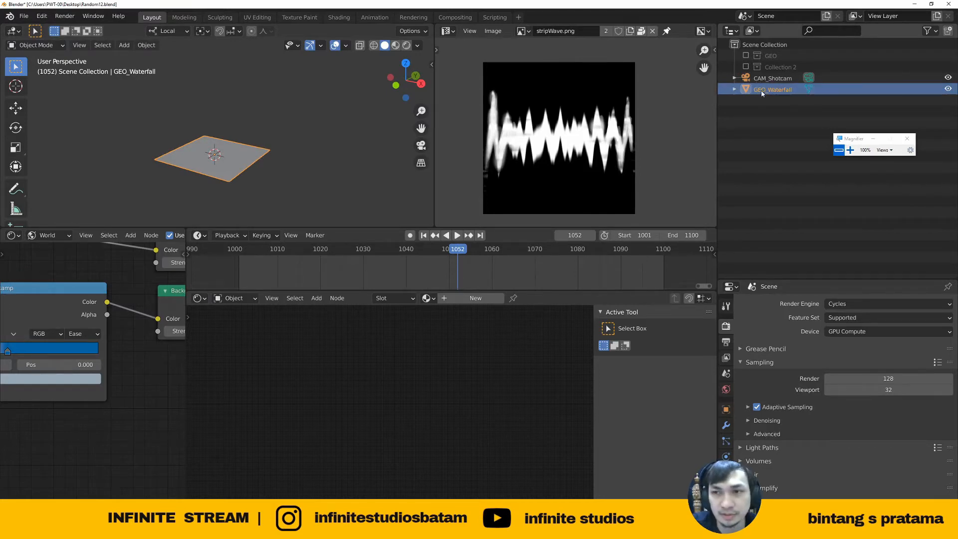
key(Delete)
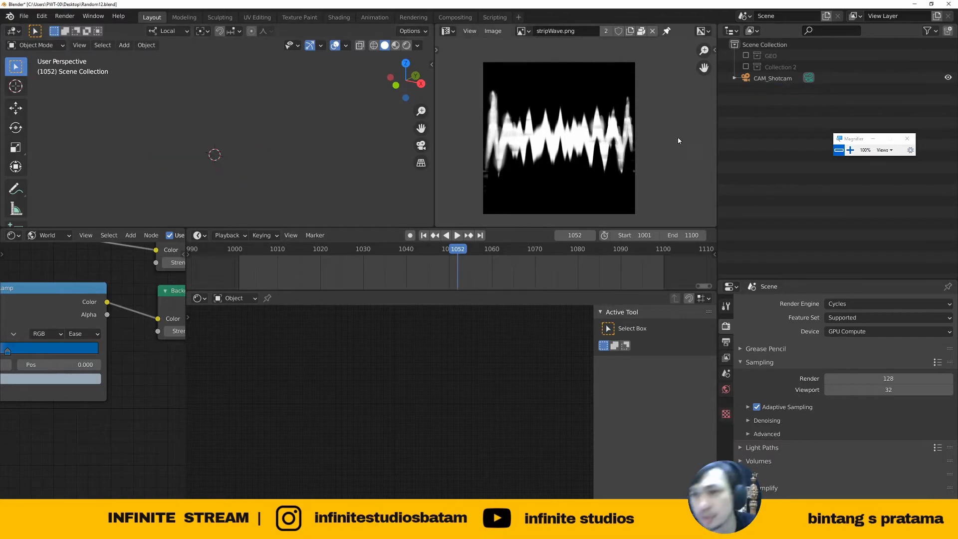
Enable the GEO collection and expand it to list its objects
click(746, 56)
click(771, 56)
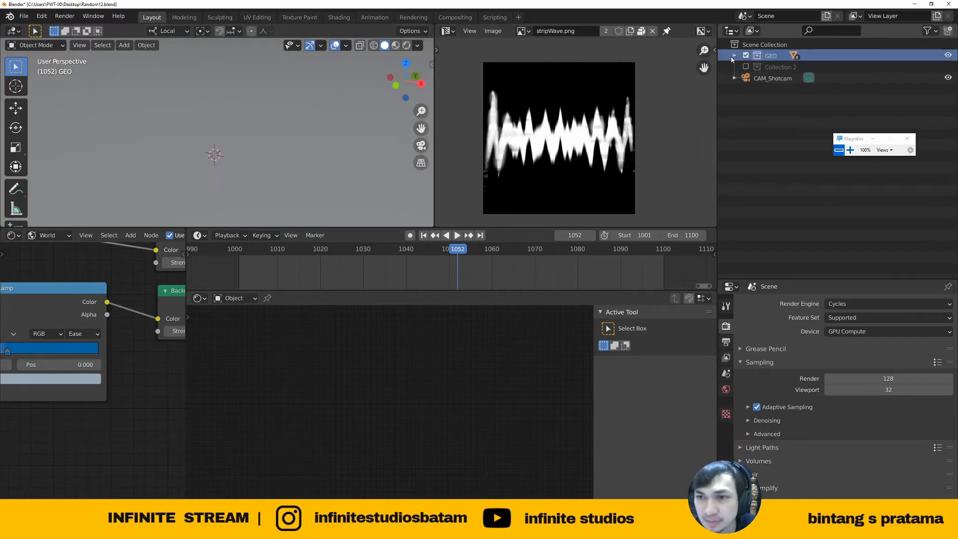
click(734, 55)
scroll(242, 168, down, 10)
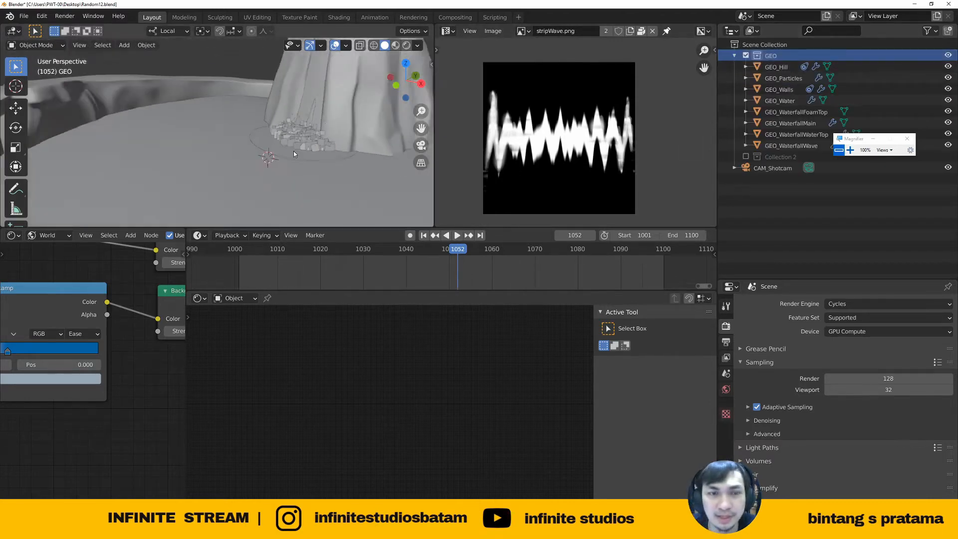
scroll(289, 142, up, 3)
Duplicate GEO_WaterfallMain in place and move the copy out of the GEO collection into the Scene Collection
click(299, 111)
mouse_move(301, 121)
middle_down()
mouse_move(327, 116)
mouse_move(286, 114)
mouse_move(316, 114)
middle_up()
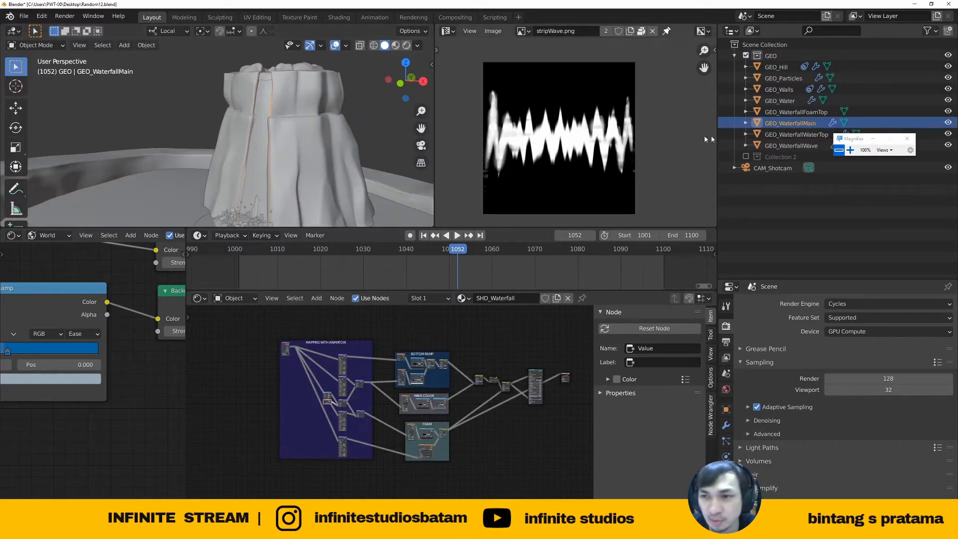
key(shift+d)
right_click(310, 169)
drag(794, 134, 784, 46)
key(super+Escape)
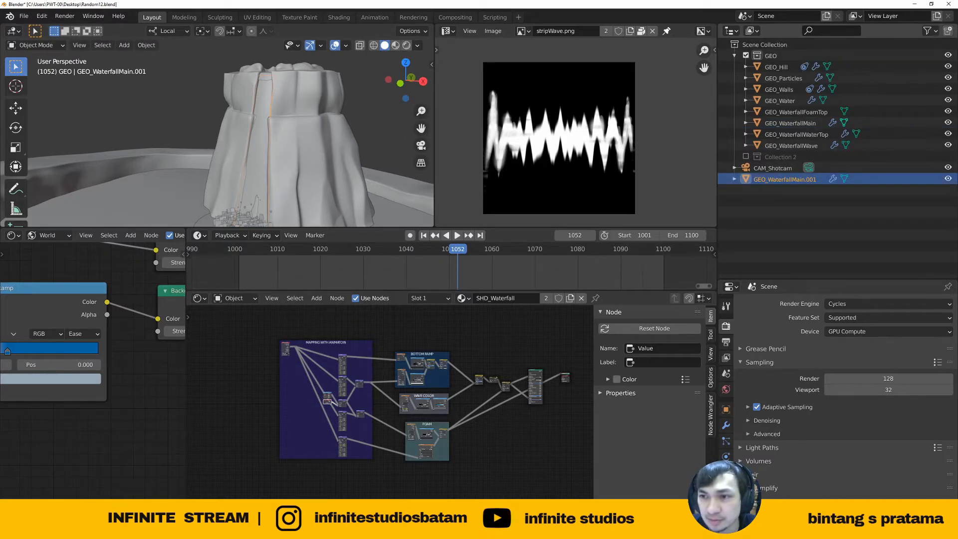
click(735, 56)
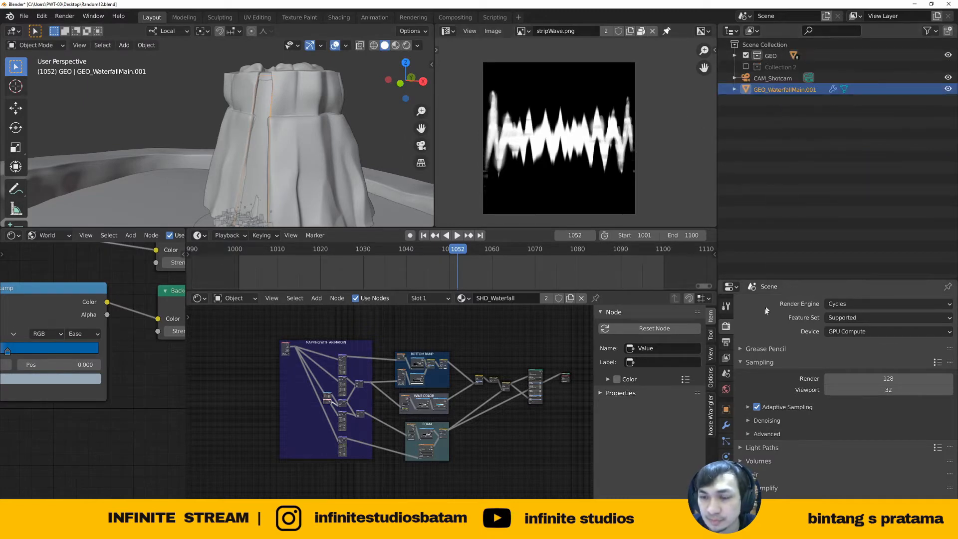
Remove the SHD_Waterfall material slot from the duplicated strip and rename the object GEO_WaterfallMain_02
click(726, 503)
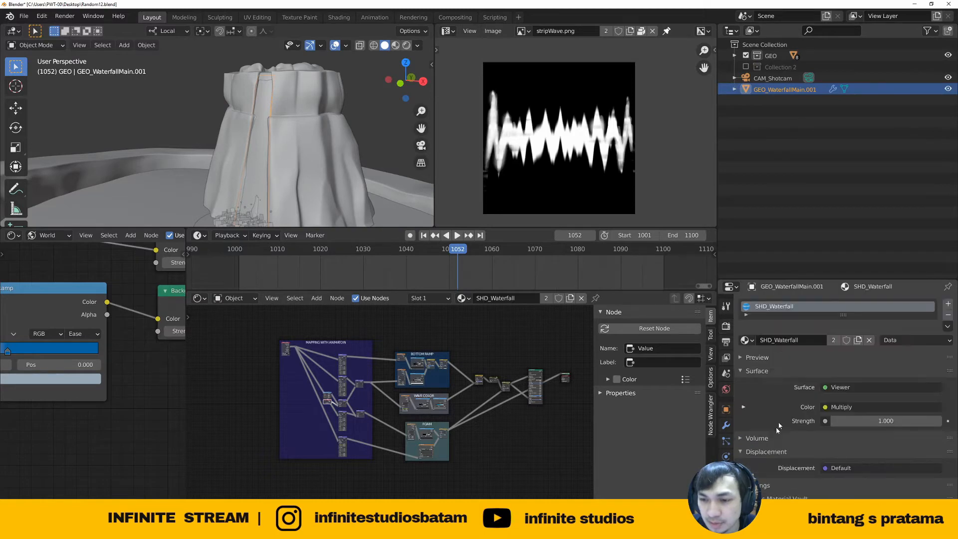
click(948, 315)
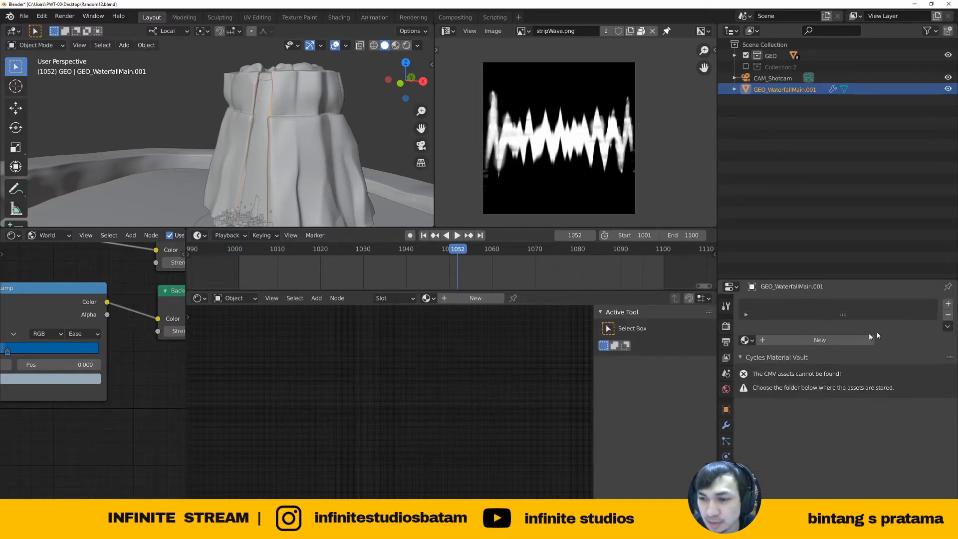
double_click(799, 91)
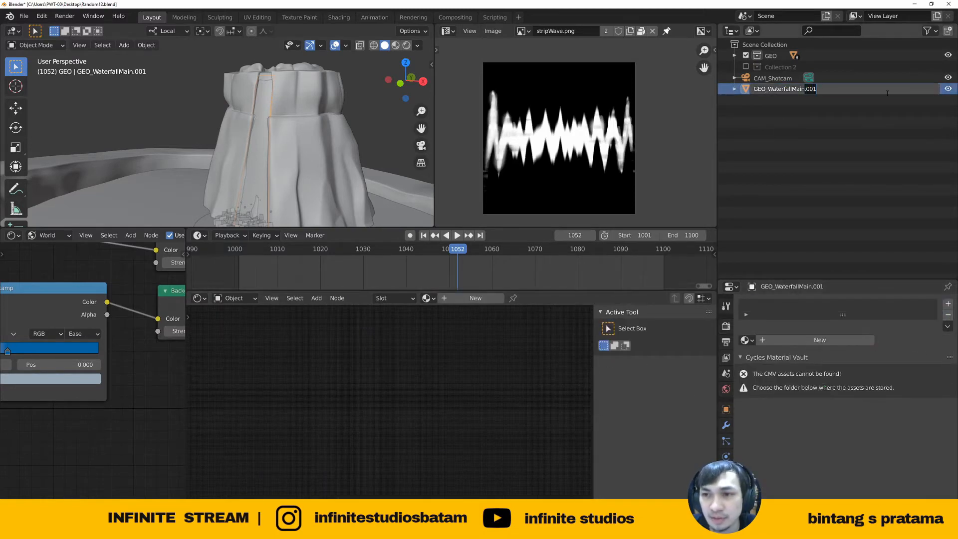
key(Return)
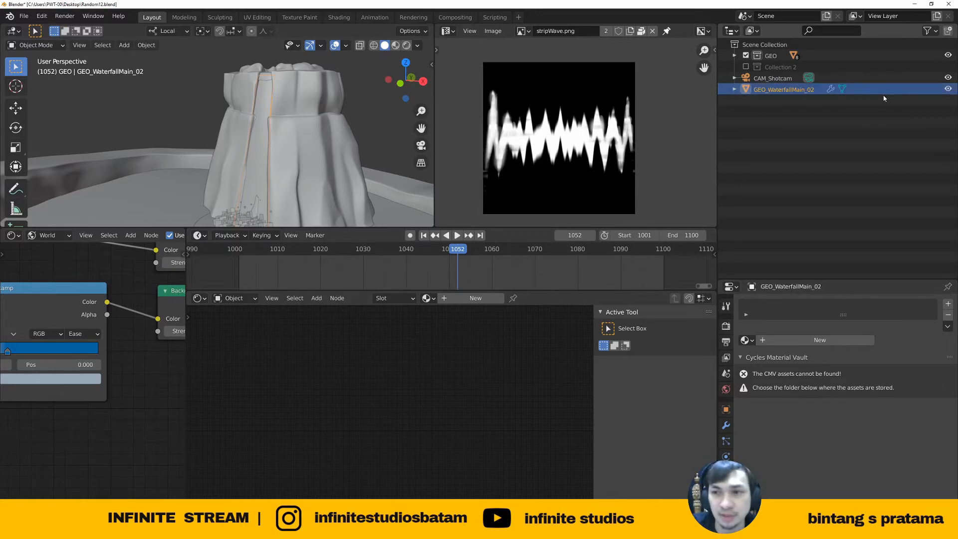
Isolate GEO_WaterfallMain_02 in local view and show it with rendered shading
mouse_move(283, 167)
middle_down()
mouse_move(272, 146)
mouse_move(313, 152)
mouse_move(300, 151)
mouse_move(301, 131)
mouse_move(267, 115)
mouse_move(265, 93)
mouse_move(292, 105)
middle_up()
key(KP_Divide)
key(z)
click(332, 115)
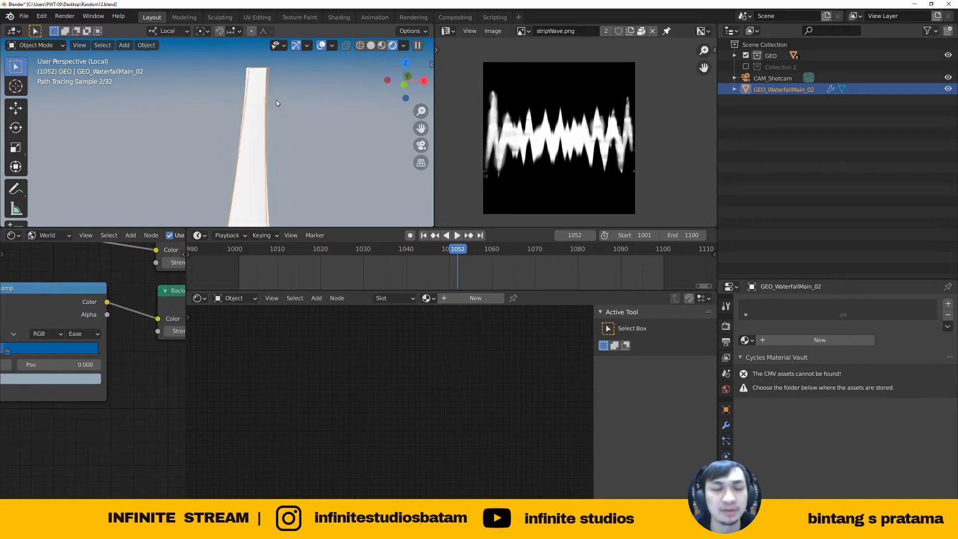
Create a new node-based material for GEO_WaterfallMain_02
click(458, 300)
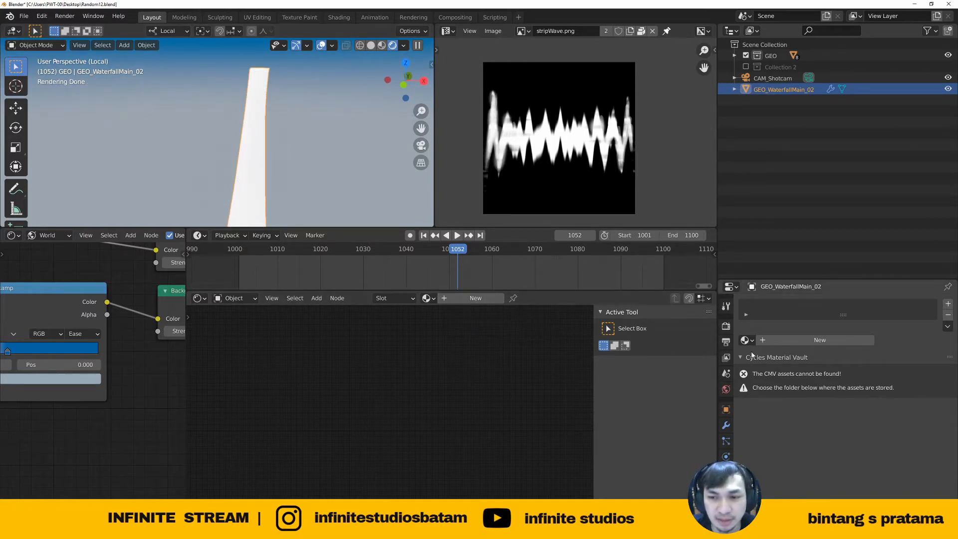
scroll(329, 425, up, 8)
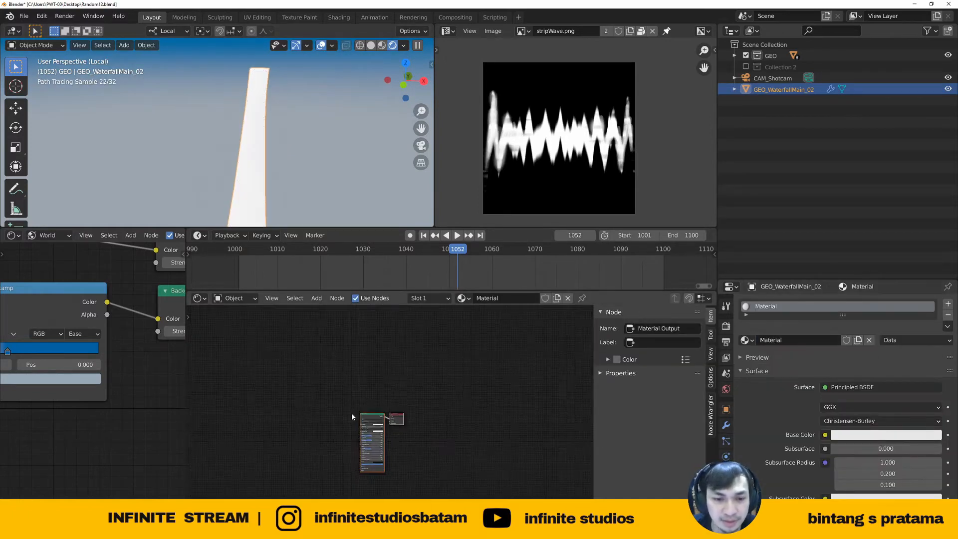
scroll(370, 365, down, 1)
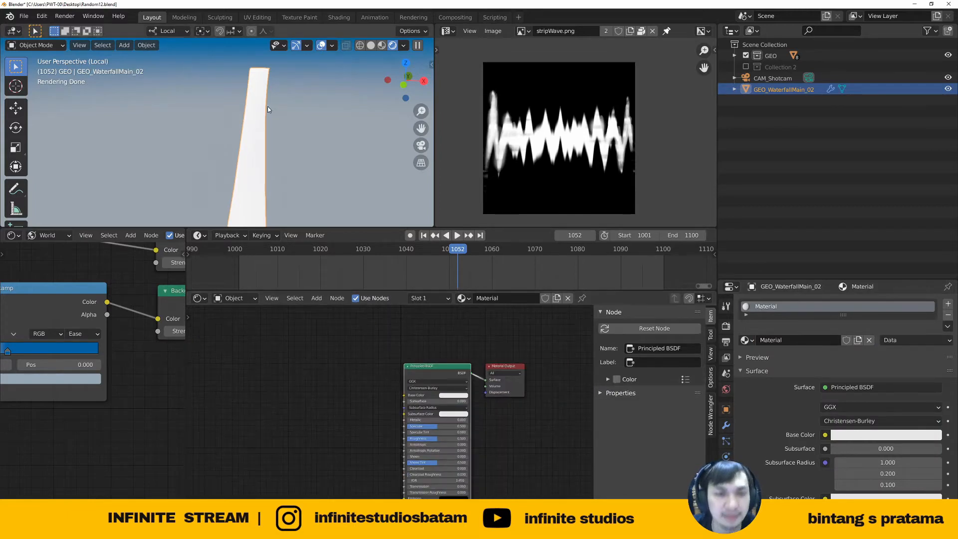
middle_drag(268, 106, 263, 136)
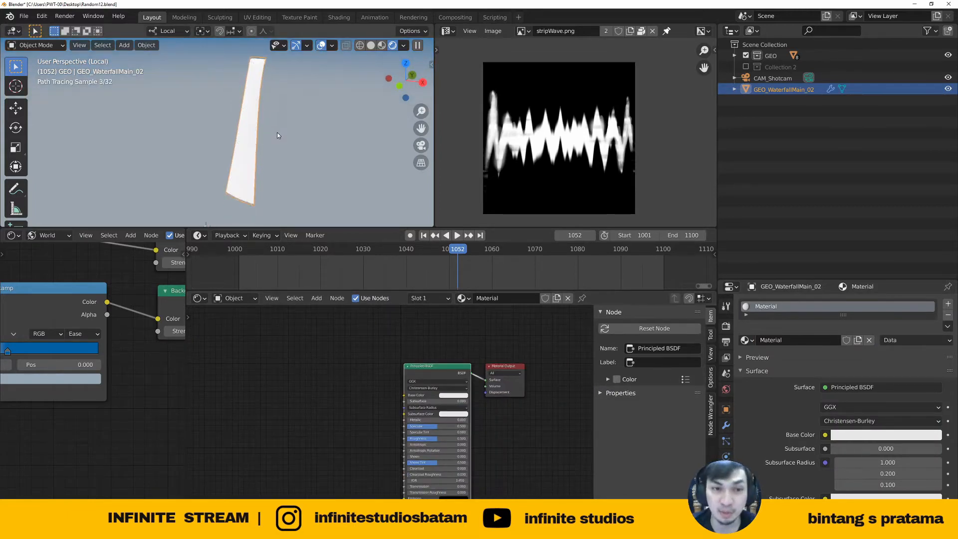
middle_drag(389, 371, 360, 424)
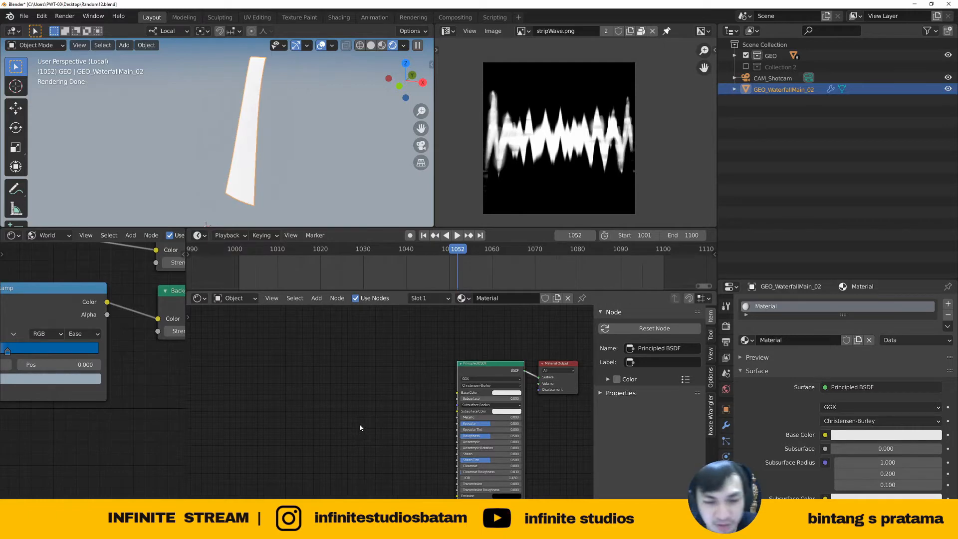
Add a Voronoi Texture node to the material, placed before the Principled BSDF
scroll(360, 424, down, 2)
mouse_move(360, 399)
middle_down()
mouse_move(413, 389)
mouse_move(361, 392)
middle_up()
scroll(413, 391, up, 3)
key(shift+a)
click(360, 390)
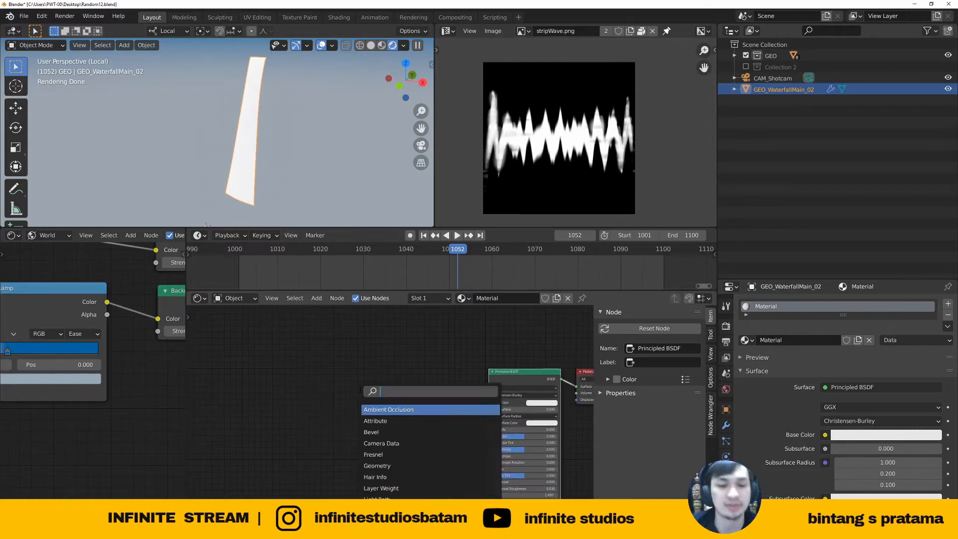
text(no)
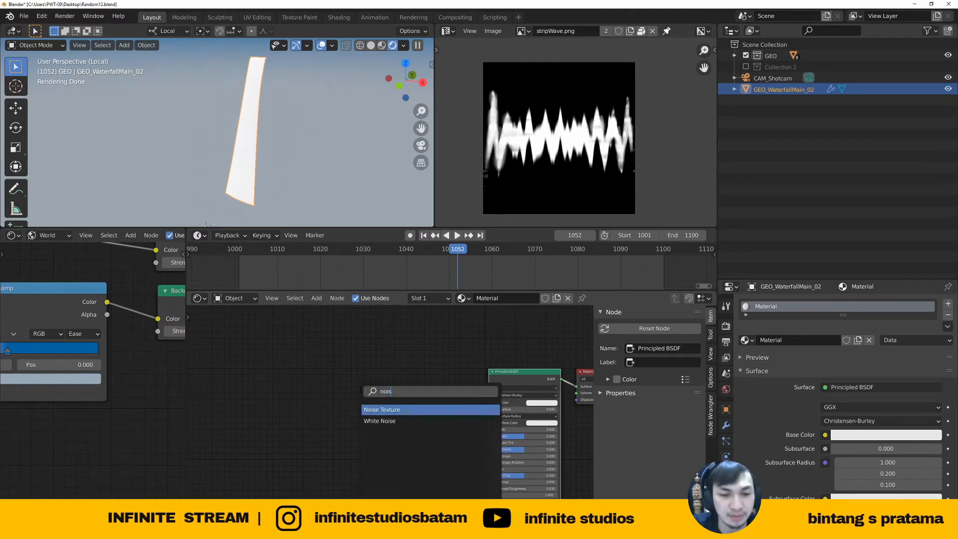
text(i)
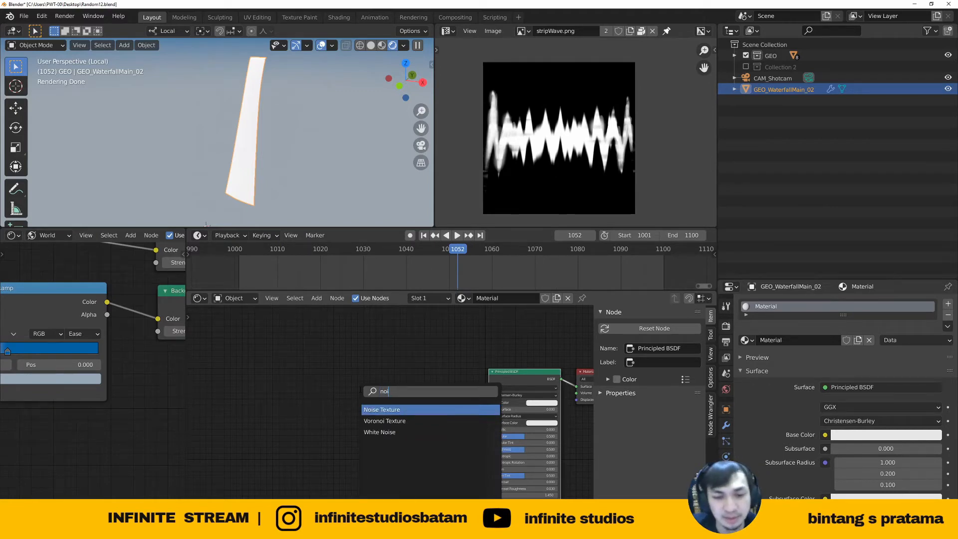
key(BackSpace)
key(BackSpace)
key(BackSpace)
text(vo)
key(Return)
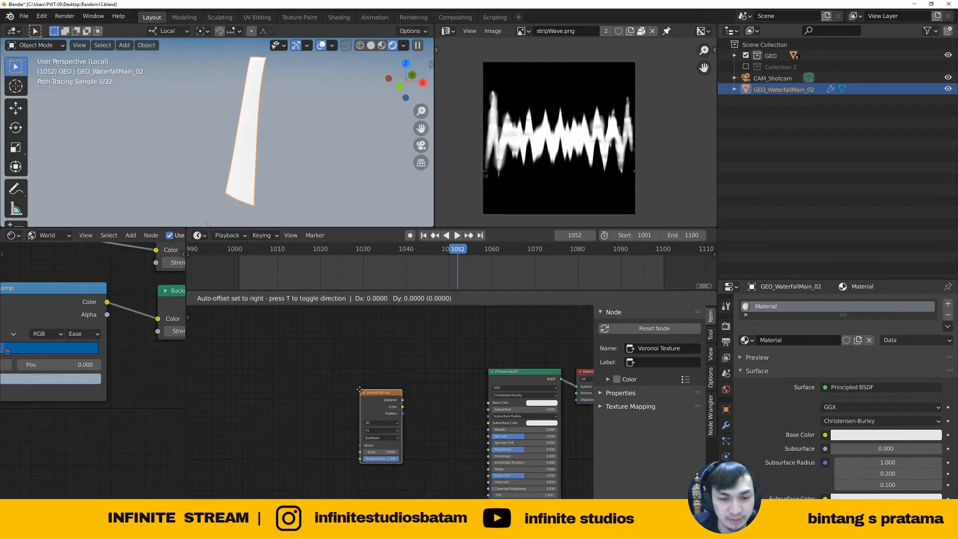
click(315, 392)
scroll(313, 365, up, 3)
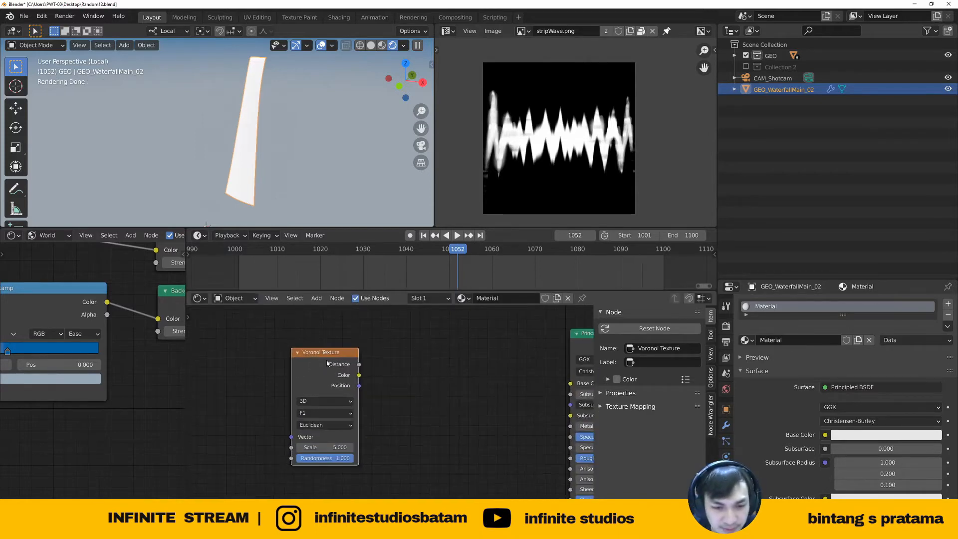
Preview the Voronoi Texture's outputs on the strip through a Viewer node, leaving the Distance output connected
ctrl+shift+click(327, 363)
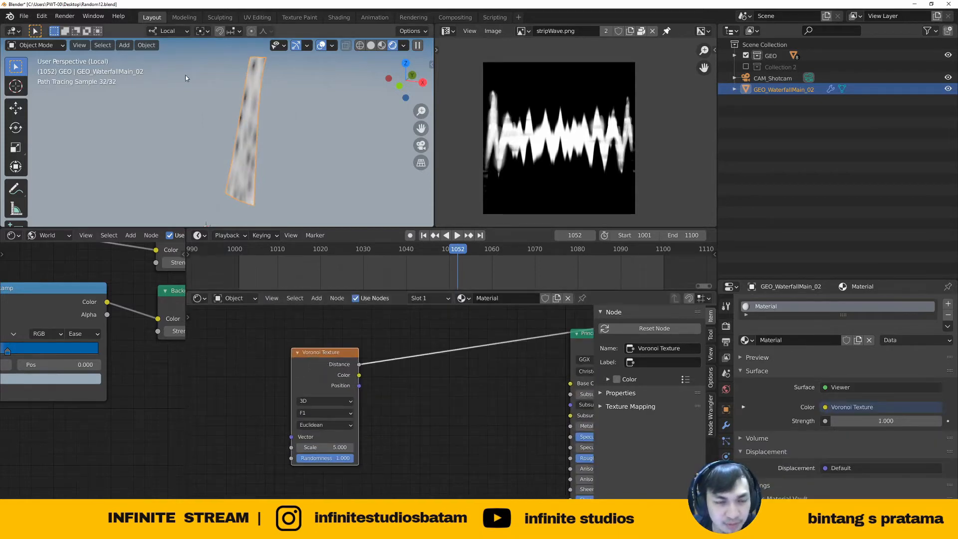
ctrl+shift+click(316, 379)
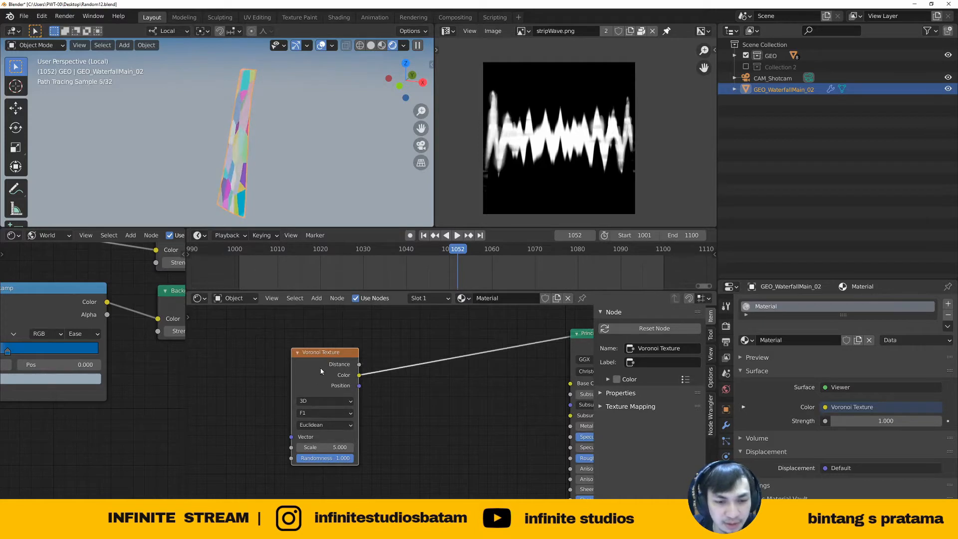
ctrl+shift+click(317, 380)
scroll(253, 152, up, 2)
ctrl+shift+click(320, 382)
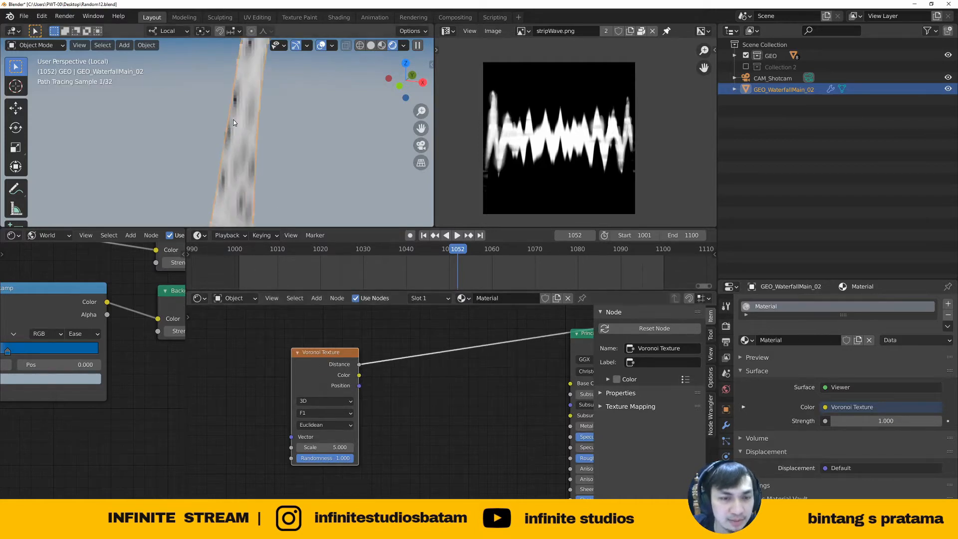
scroll(254, 130, down, 2)
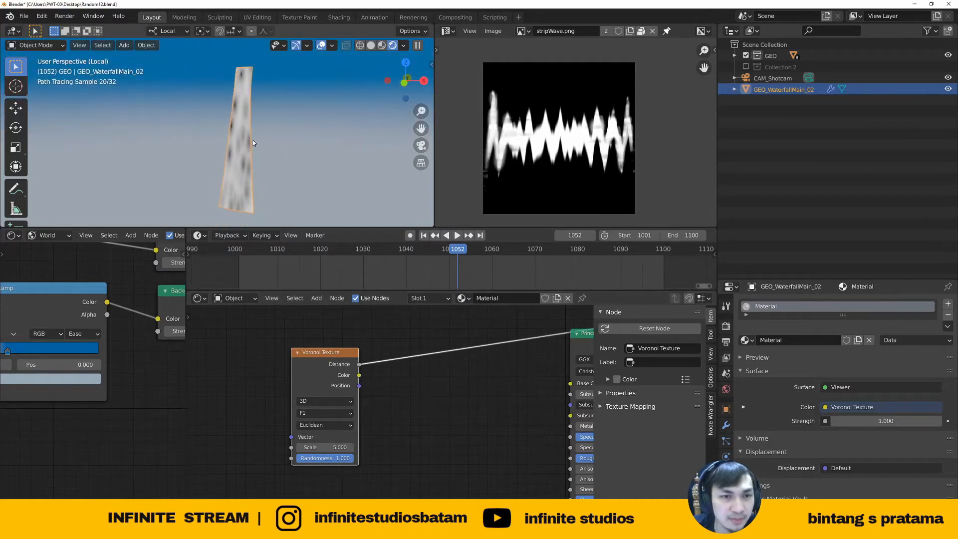
middle_drag(252, 143, 244, 139)
middle_drag(454, 409, 387, 409)
scroll(387, 410, down, 4)
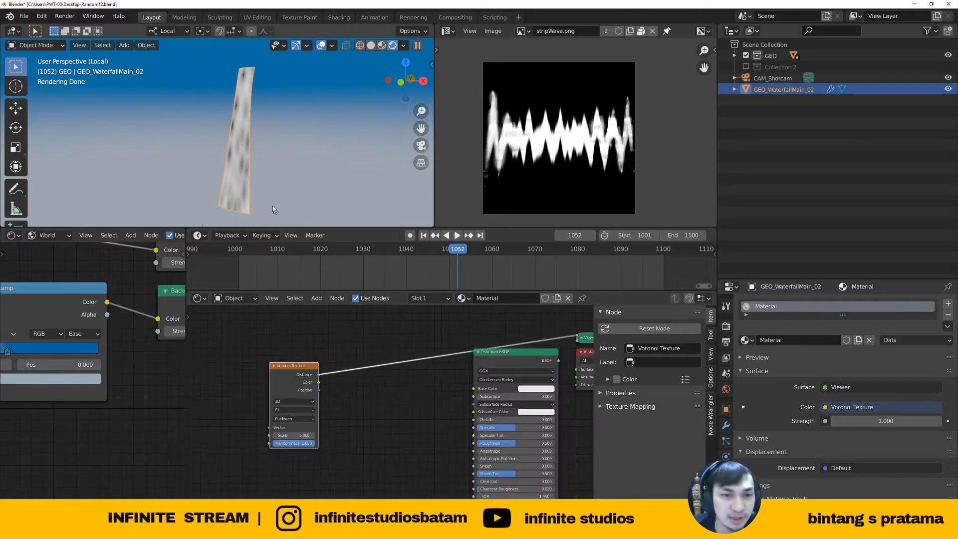
middle_drag(273, 207, 235, 161)
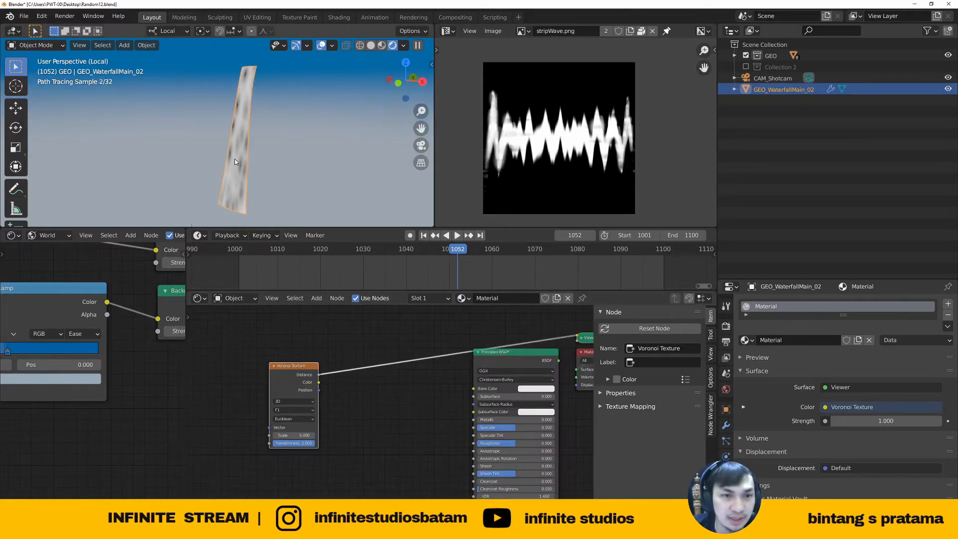
Examine the strip's UV layout in Edit Mode with the whole mesh selected, and return to Object Mode
click(36, 45)
click(34, 70)
scroll(569, 185, up, 2)
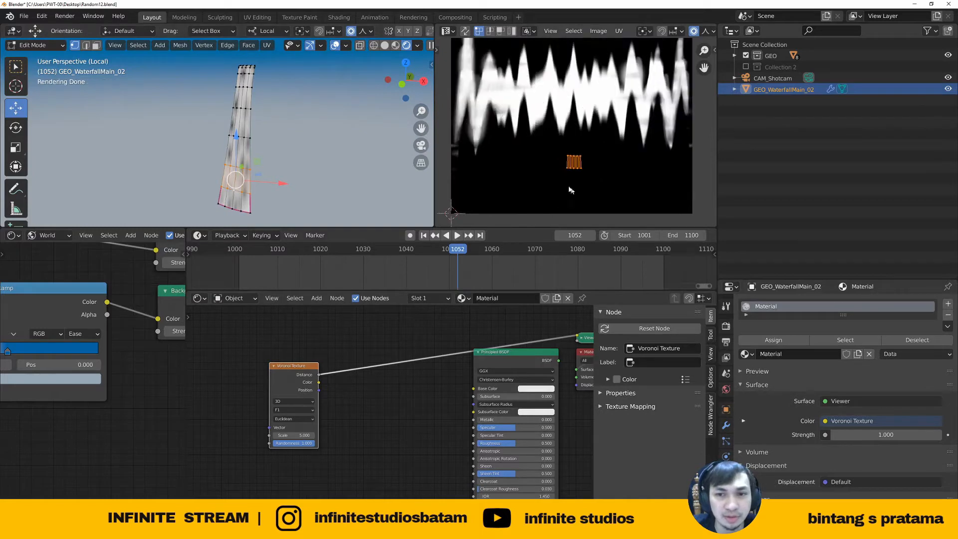
key(a)
scroll(524, 149, up, 3)
scroll(541, 184, down, 3)
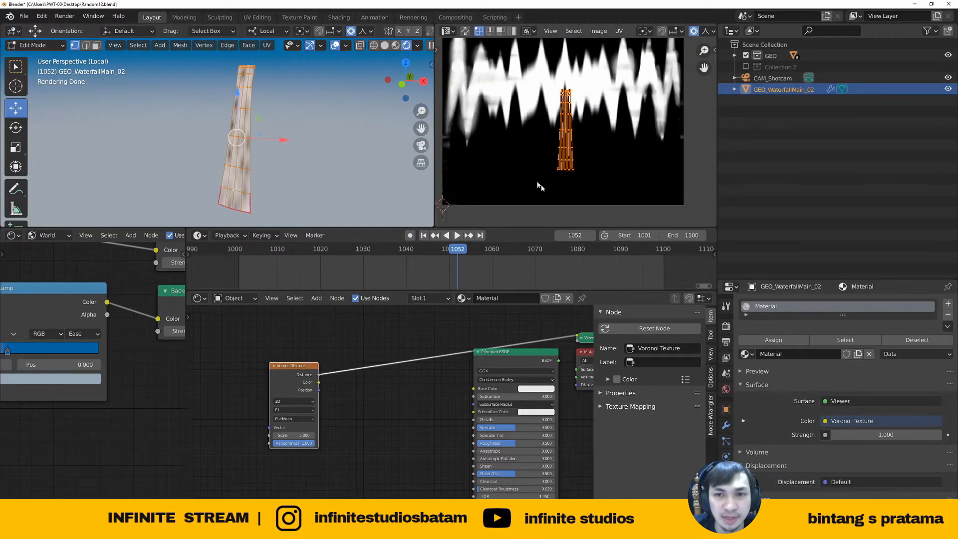
middle_drag(585, 131, 582, 152)
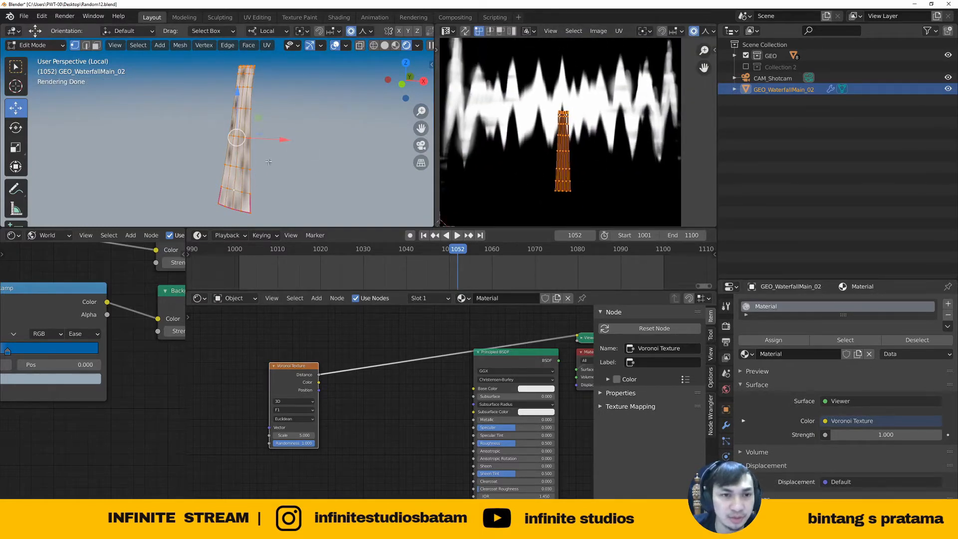
middle_drag(254, 160, 260, 150)
scroll(243, 99, up, 1)
mouse_move(260, 101)
middle_down()
mouse_move(258, 86)
mouse_move(256, 100)
middle_up()
key(Tab)
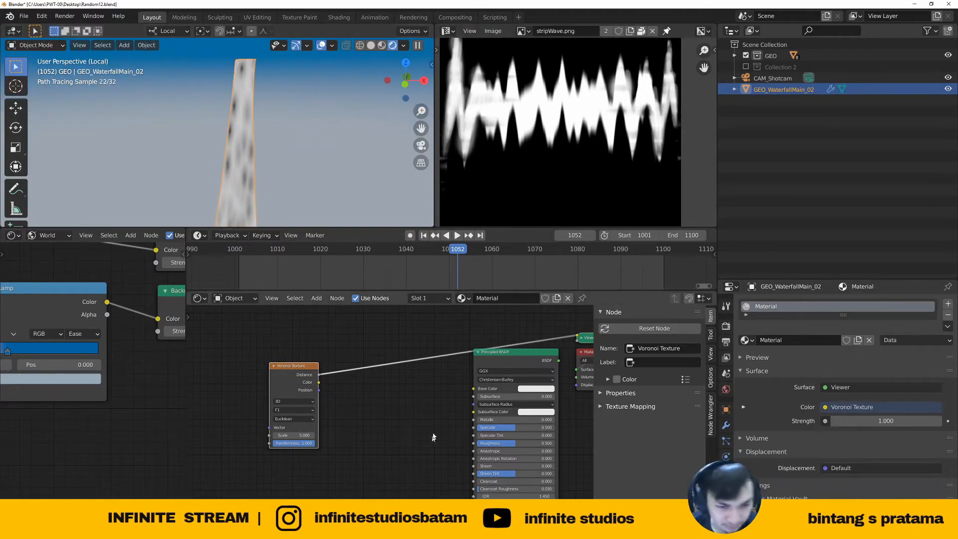
Move the Voronoi Texture node farther away from the Principled BSDF to make room between them
middle_drag(425, 413, 371, 410)
scroll(382, 384, down, 2)
middle_drag(334, 378, 408, 414)
scroll(409, 413, up, 3)
drag(373, 405, 295, 382)
scroll(286, 160, down, 2)
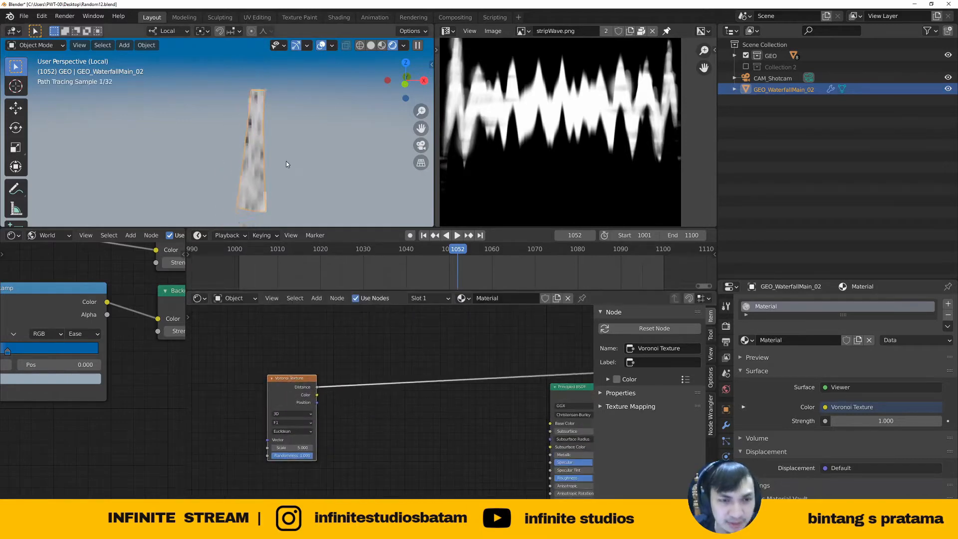
shift+middle_drag(286, 160, 264, 145)
middle_drag(474, 400, 411, 396)
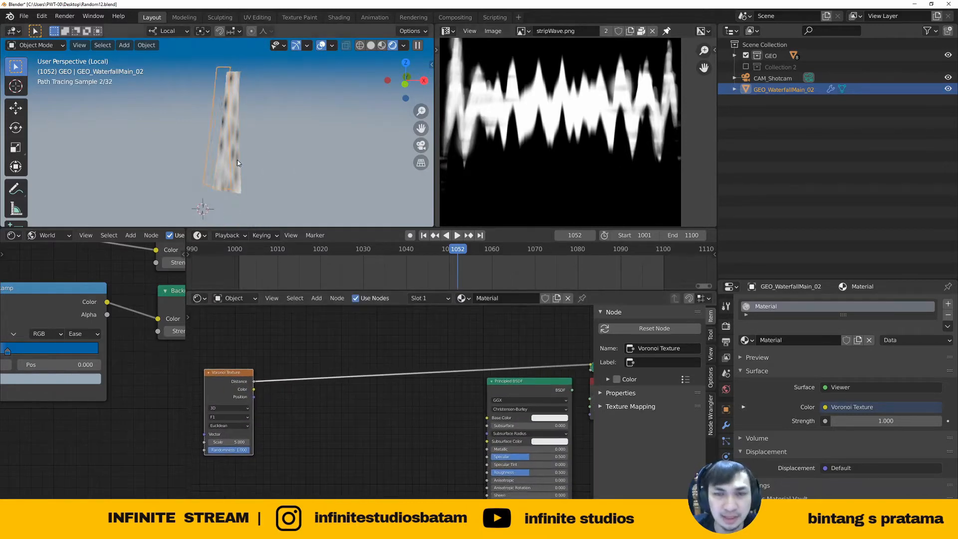
Examine the BOTTOM RAMP node frame in GEO_WaterfallMain's SHD_Waterfall material, including its Gradient Texture, Voronoi Texture and ColorRamp nodes
click(734, 56)
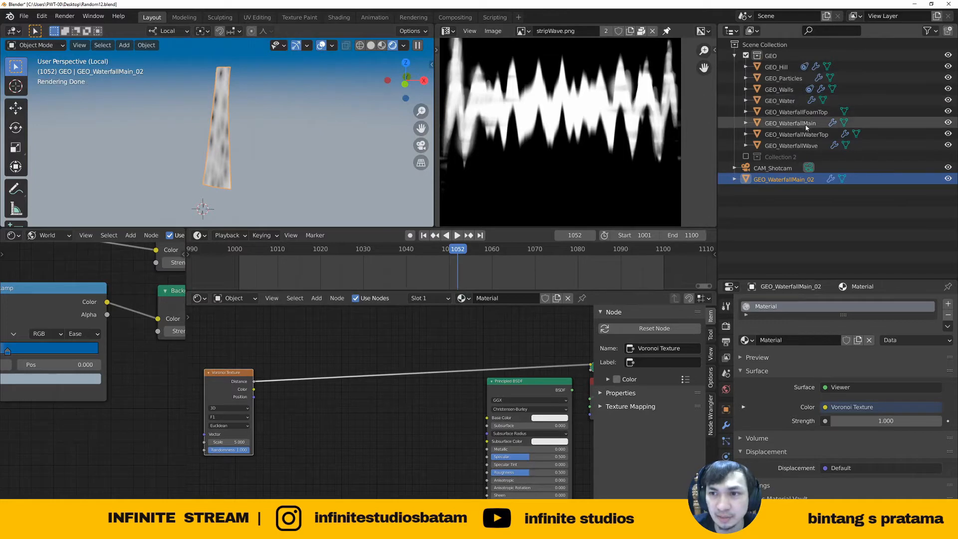
click(800, 123)
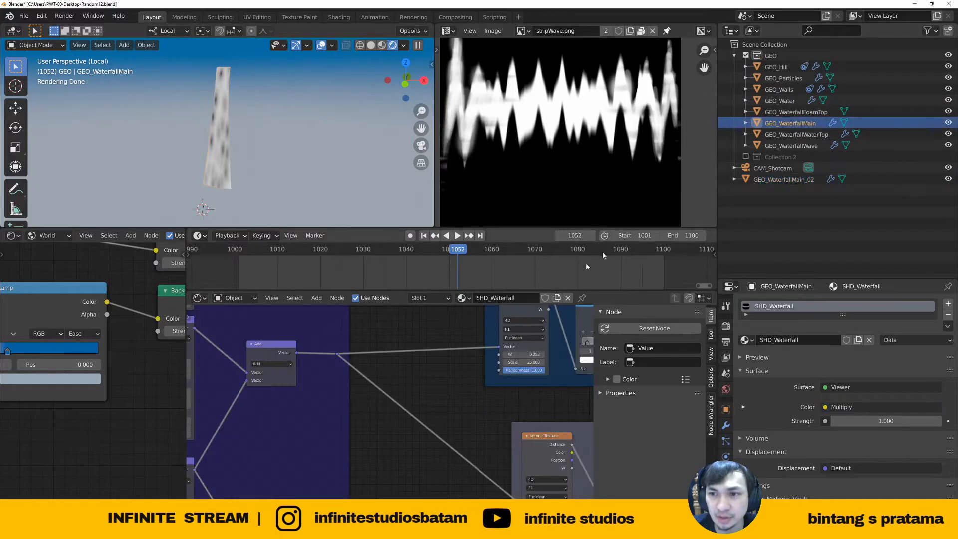
scroll(388, 363, down, 8)
middle_drag(393, 370, 340, 402)
scroll(350, 395, down, 1)
scroll(373, 363, up, 7)
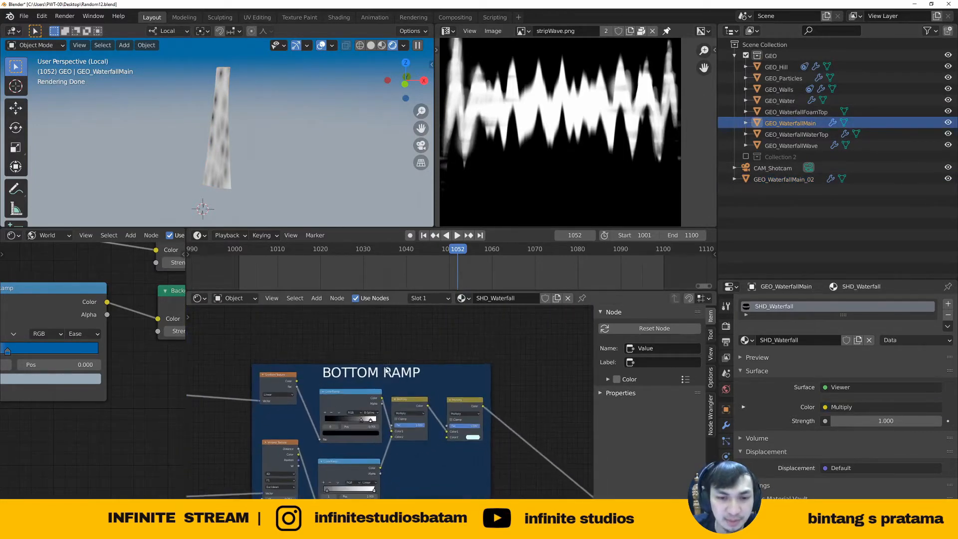
drag(381, 383, 374, 364)
middle_drag(279, 425, 321, 380)
middle_drag(314, 345, 314, 374)
scroll(314, 373, up, 4)
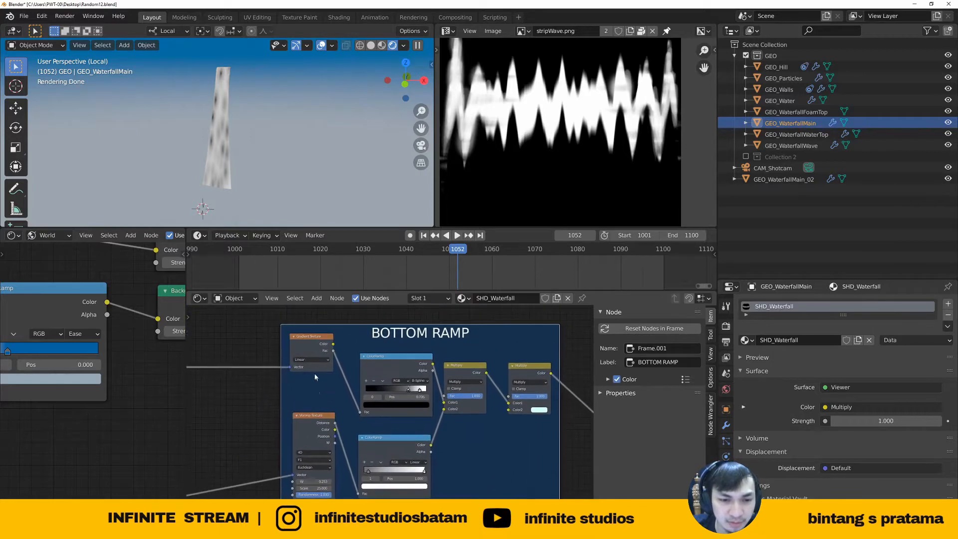
mouse_move(314, 373)
mouse_down()
mouse_move(314, 393)
mouse_move(312, 368)
mouse_up()
drag(308, 330, 309, 346)
middle_drag(334, 397, 298, 342)
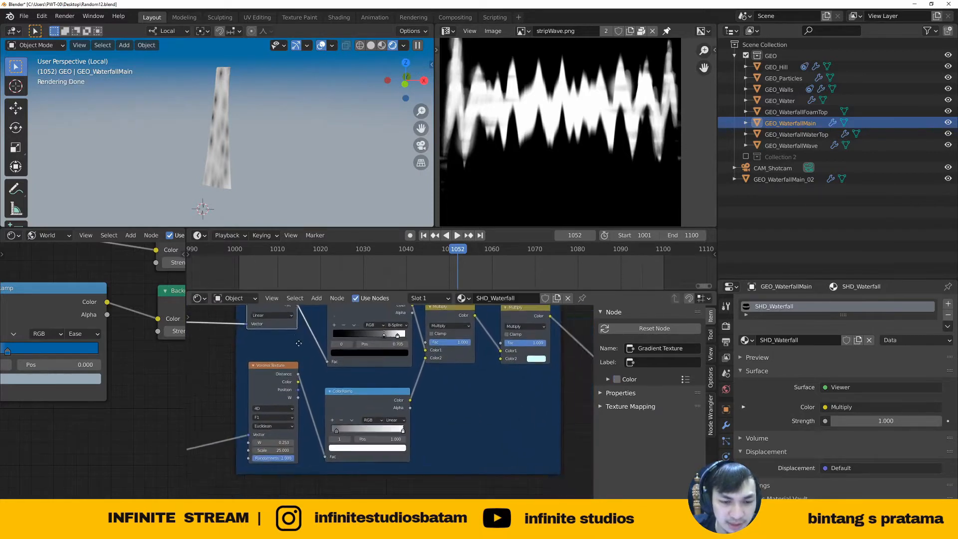
scroll(287, 365, up, 1)
drag(283, 374, 280, 374)
scroll(378, 377, down, 2)
middle_drag(378, 377, 362, 390)
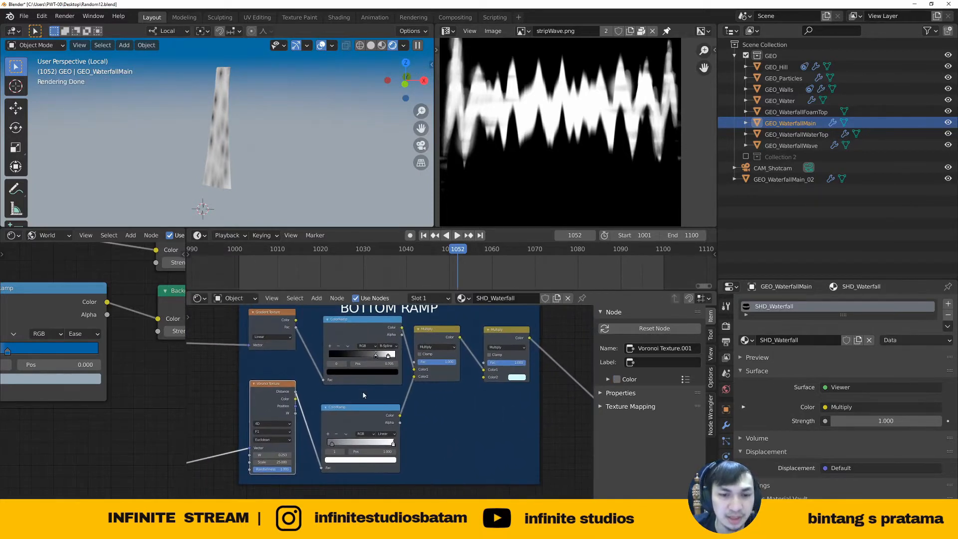
shift+middle_drag(211, 165, 223, 163)
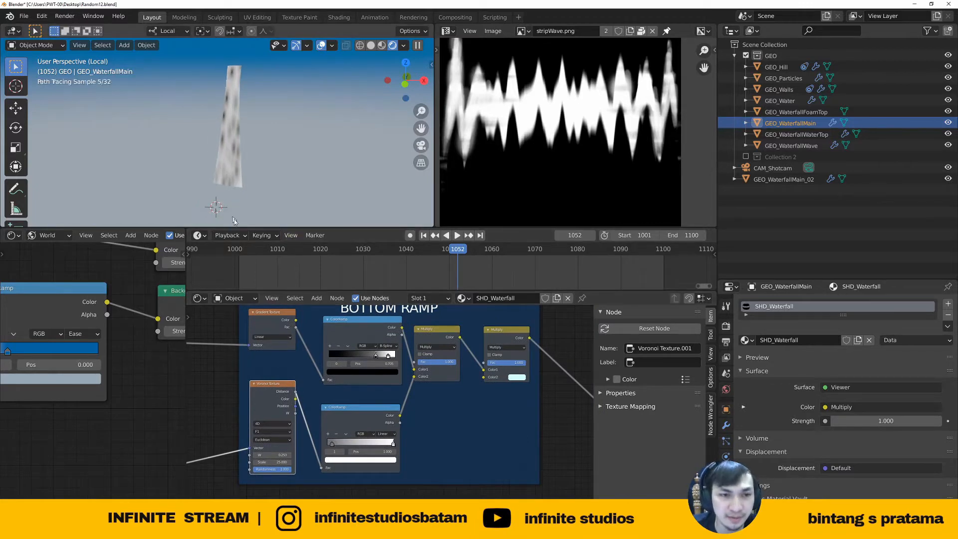
middle_drag(498, 388, 456, 420)
scroll(456, 420, down, 1)
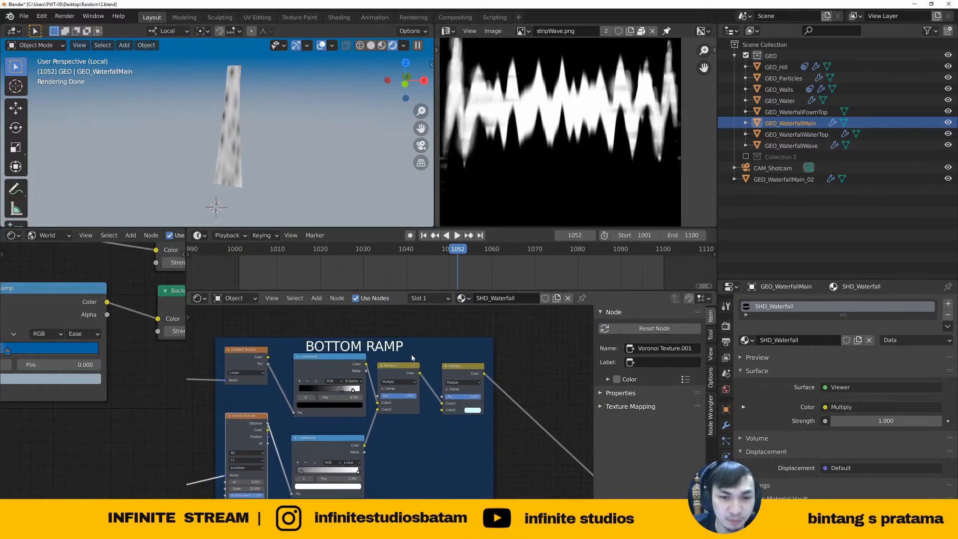
drag(411, 355, 413, 350)
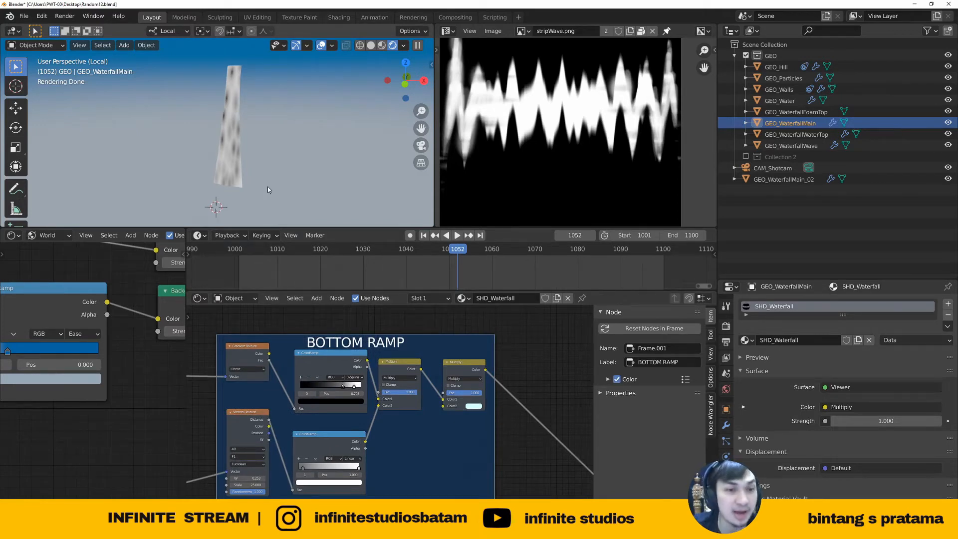
Select GEO_WaterfallMain_02 and add a Gradient Texture node above the Voronoi Texture in its material
click(239, 160)
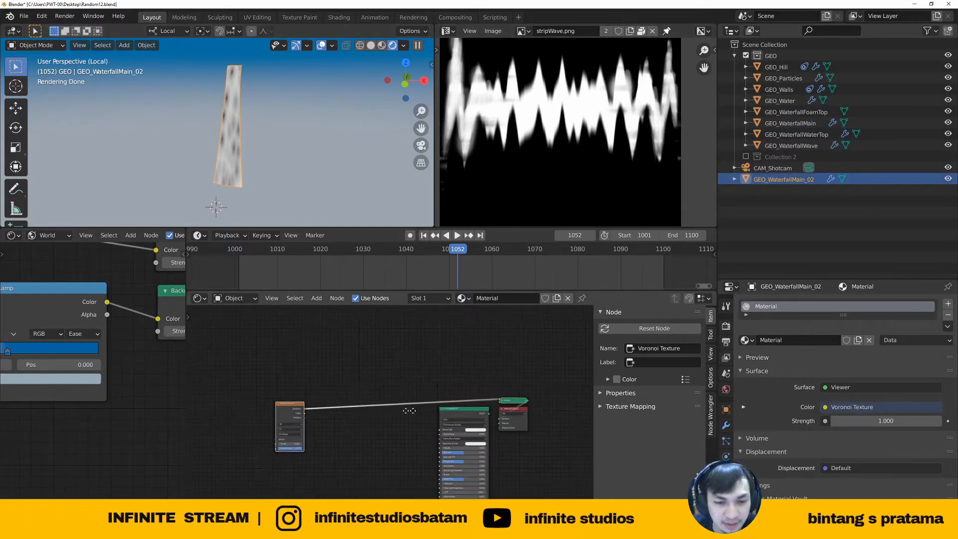
scroll(409, 411, up, 5)
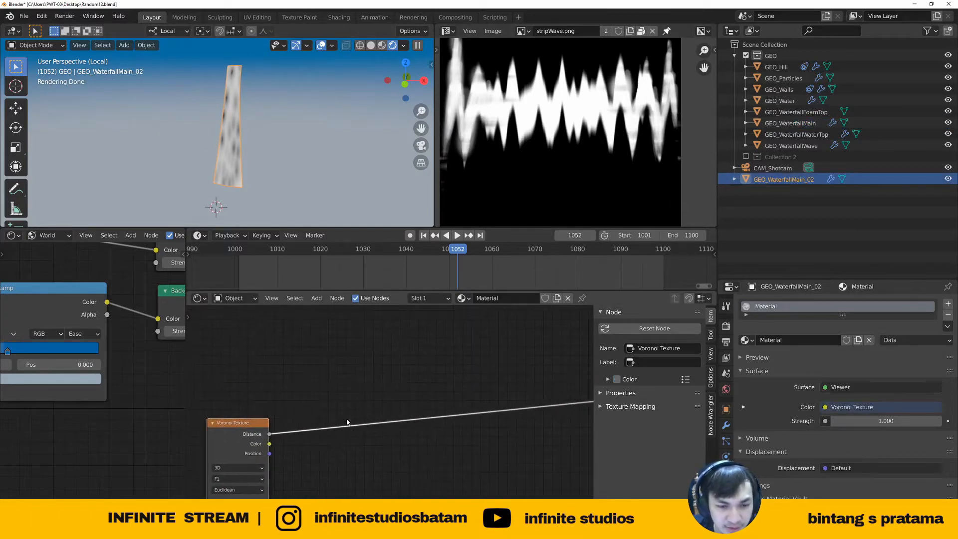
scroll(346, 422, down, 1)
key(shift+a)
mouse_move(319, 372)
text(gradi)
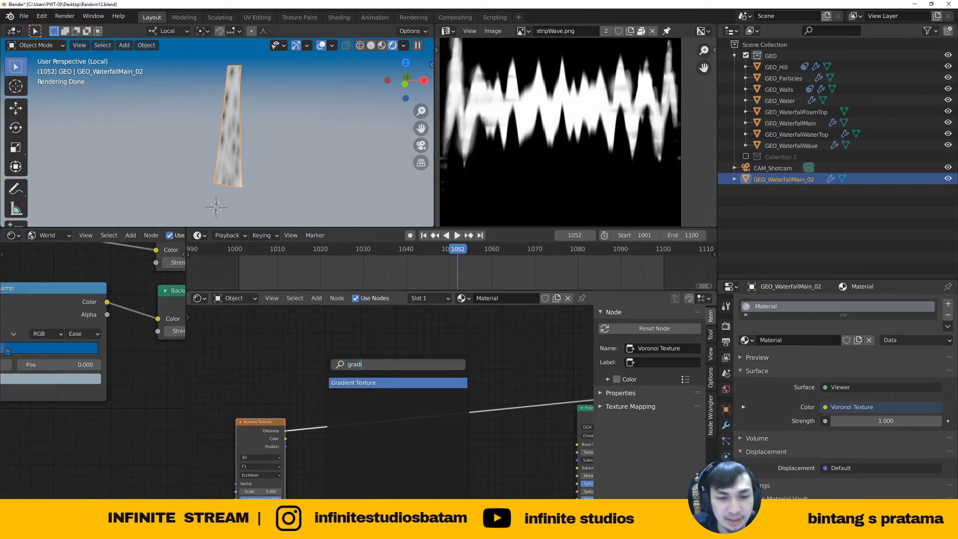
key(Return)
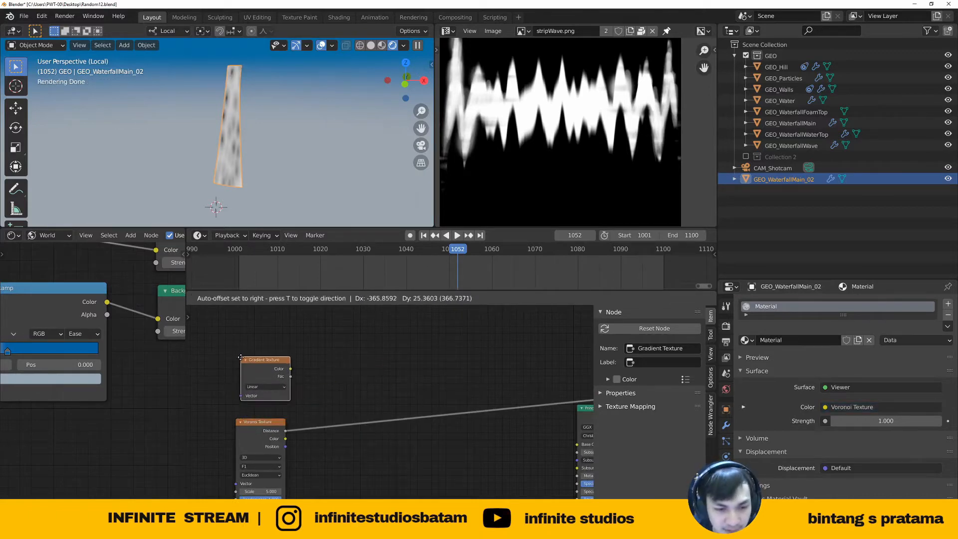
click(241, 357)
middle_drag(398, 386, 470, 393)
scroll(470, 392, up, 1)
drag(340, 376, 337, 376)
middle_drag(385, 381, 327, 378)
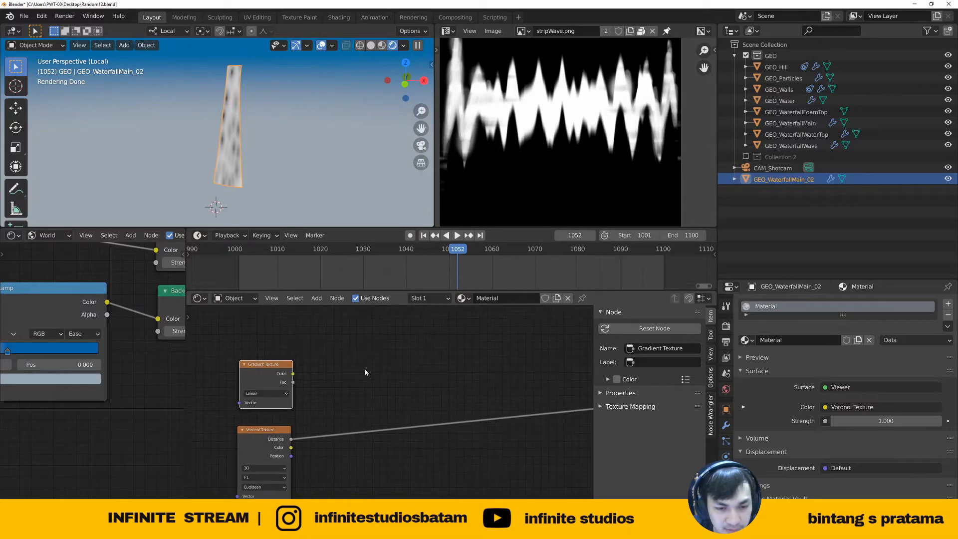
Add a ColorRamp node on the output side of the Gradient Texture
key(shift+a)
click(366, 370)
text(color ramp)
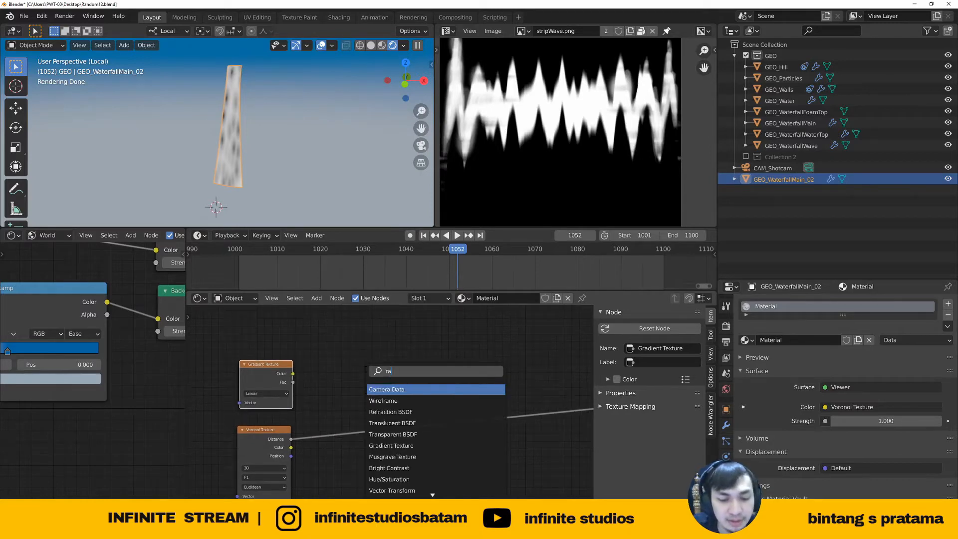
key(Return)
click(348, 332)
Add a Mapping node on the input side of the Gradient Texture, with room between the two
middle_drag(301, 365, 395, 377)
click(368, 389)
middle_drag(256, 381, 355, 379)
key(shift+a)
click(355, 377)
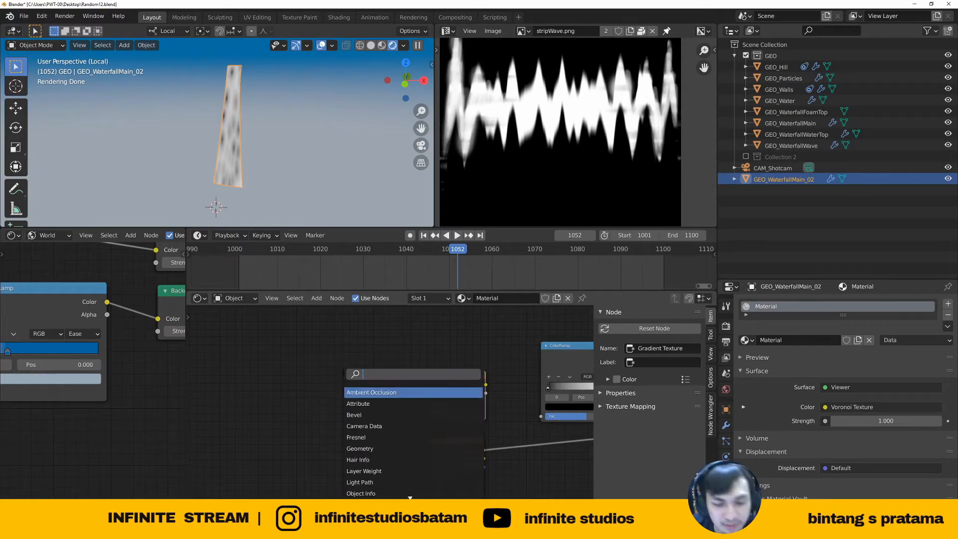
text(map)
click(357, 404)
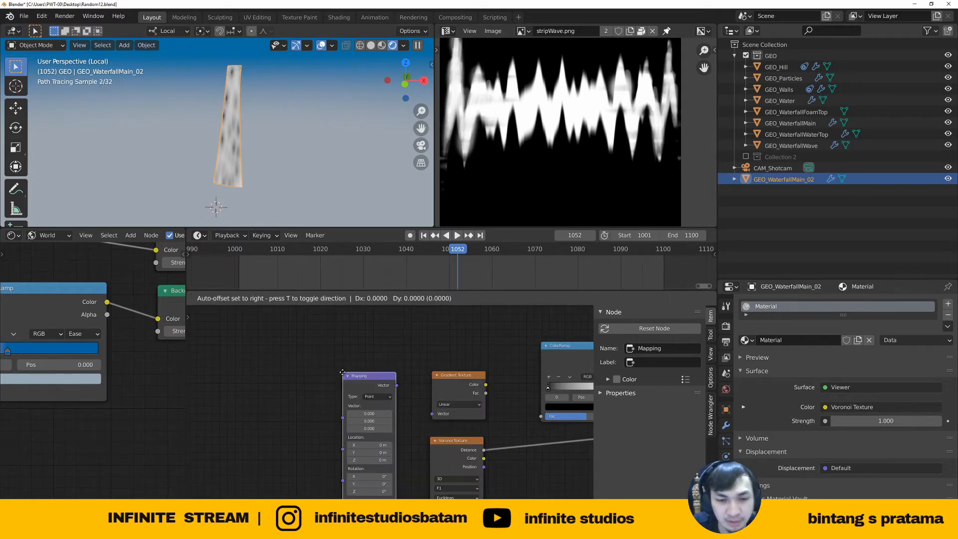
click(278, 367)
scroll(279, 367, down, 1)
middle_drag(278, 367, 414, 373)
scroll(323, 374, up, 1)
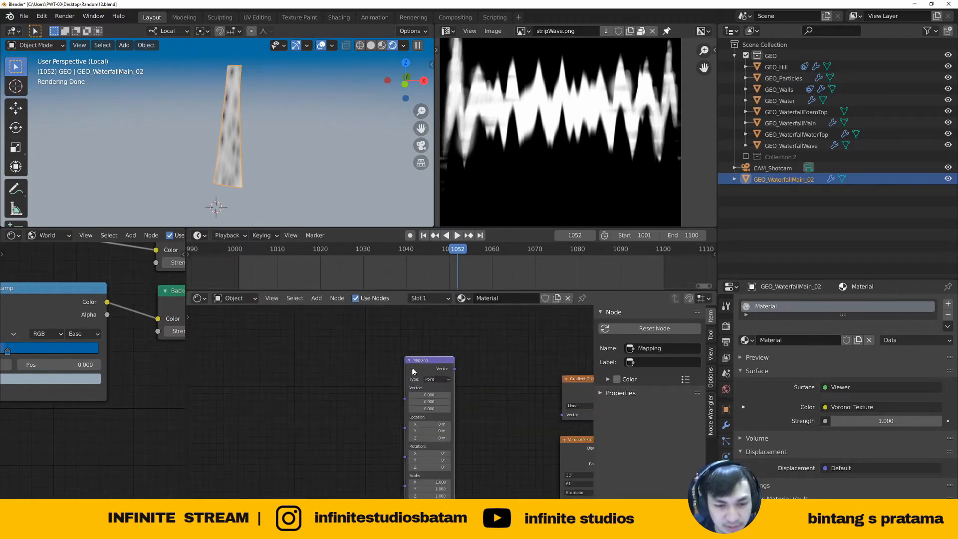
Add a Texture Coordinate node feeding UV into the Mapping node, and move it farther away from the Mapping node
key(ctrl+t)
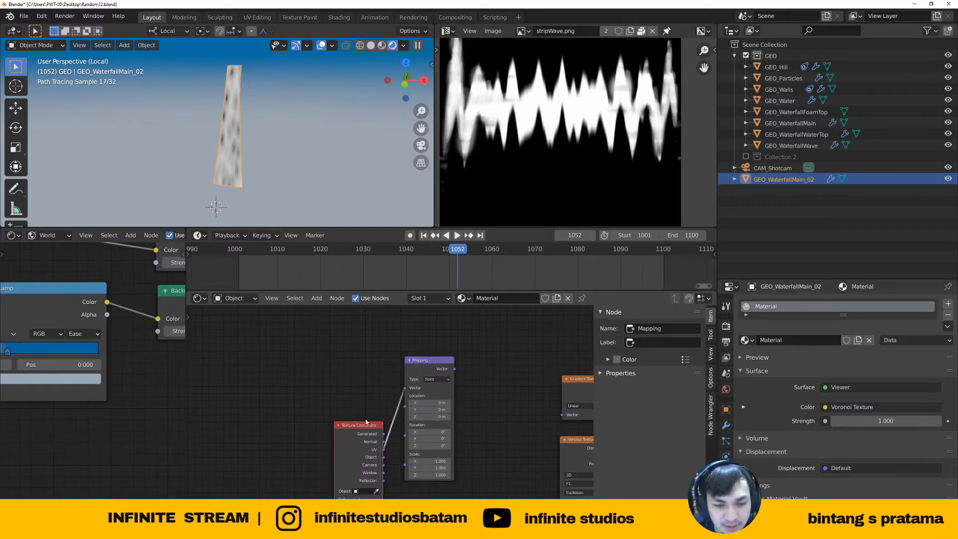
click(357, 442)
key(g)
click(255, 369)
Connect the Mapping node to the Gradient Texture's Vector input and the gradient's Color output to the ColorRamp's Fac
scroll(385, 364, down, 2)
middle_drag(442, 379, 388, 385)
scroll(323, 372, up, 3)
scroll(350, 374, down, 2)
middle_drag(318, 365, 342, 368)
middle_drag(401, 380, 328, 369)
scroll(329, 369, up, 2)
drag(326, 370, 445, 426)
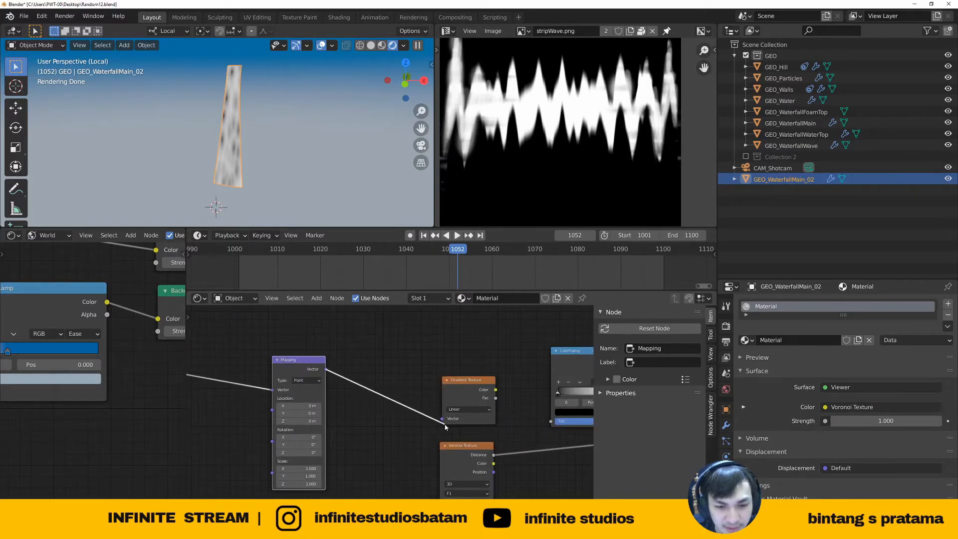
middle_drag(445, 422, 356, 420)
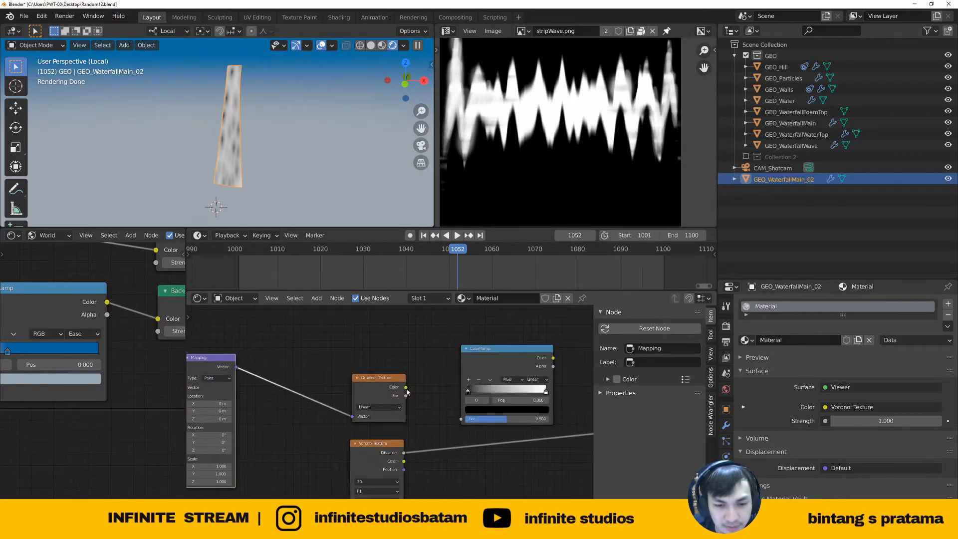
scroll(407, 393, up, 2)
middle_drag(406, 393, 343, 375)
drag(336, 369, 412, 412)
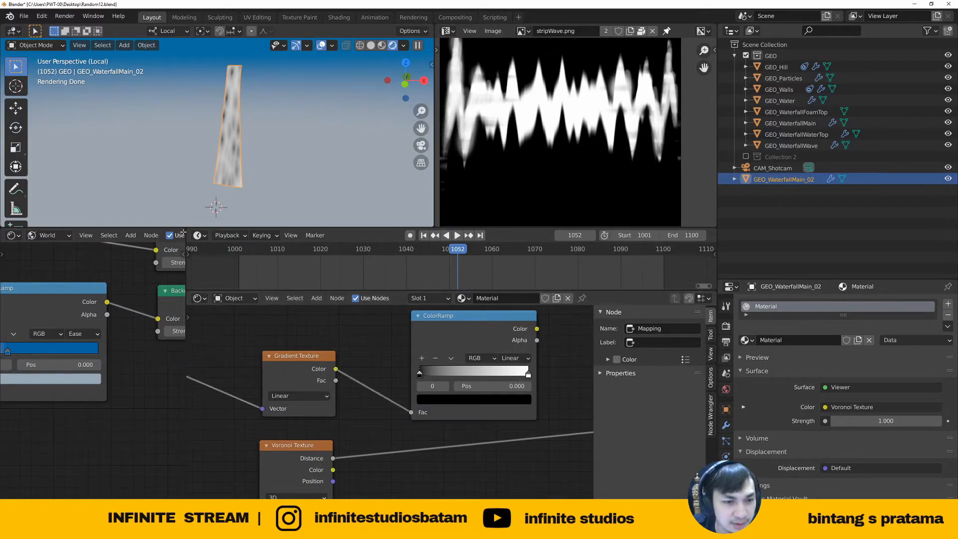
Expand the material node editor over the World node editor and hide its sidebar
drag(183, 233, 161, 300)
scroll(375, 407, down, 4)
middle_drag(380, 410, 424, 428)
key(n)
Preview the ColorRamp's Color output on the strip through the Viewer node
scroll(439, 415, up, 1)
middle_drag(463, 384, 413, 401)
ctrl+shift+click(427, 355)
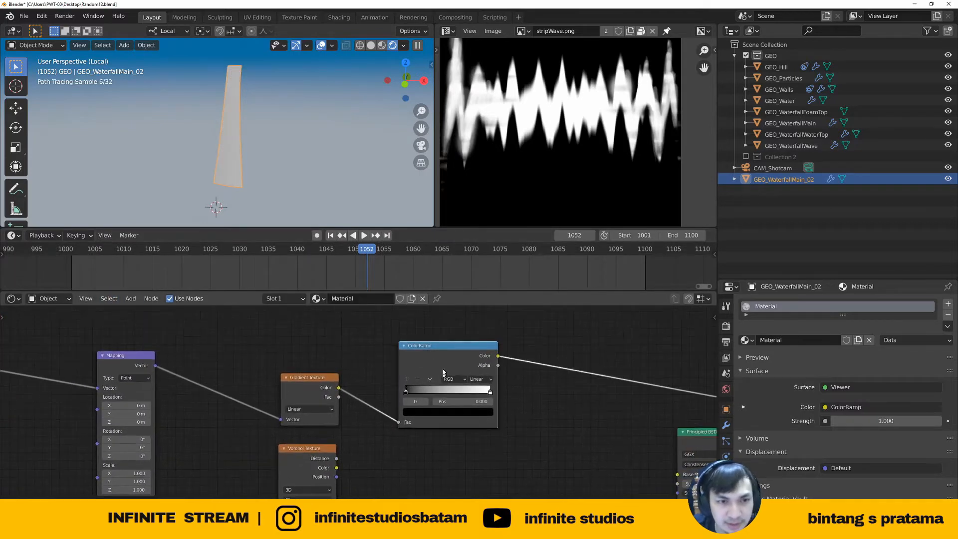
Tighten the gradient by moving the ColorRamp's black stop to about 0.491 and its white stop to about 0.752
middle_drag(421, 353, 350, 367)
scroll(351, 370, up, 2)
drag(351, 370, 342, 383)
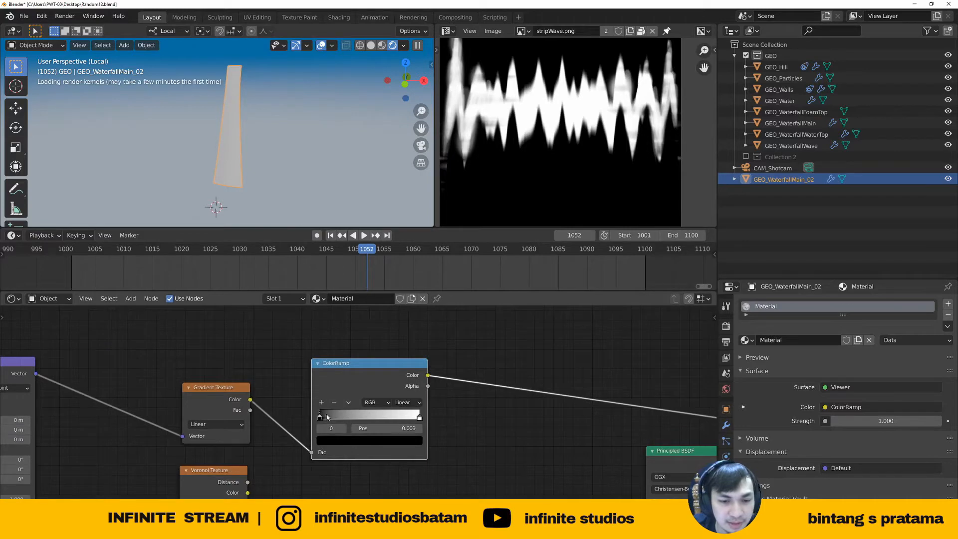
drag(327, 417, 368, 418)
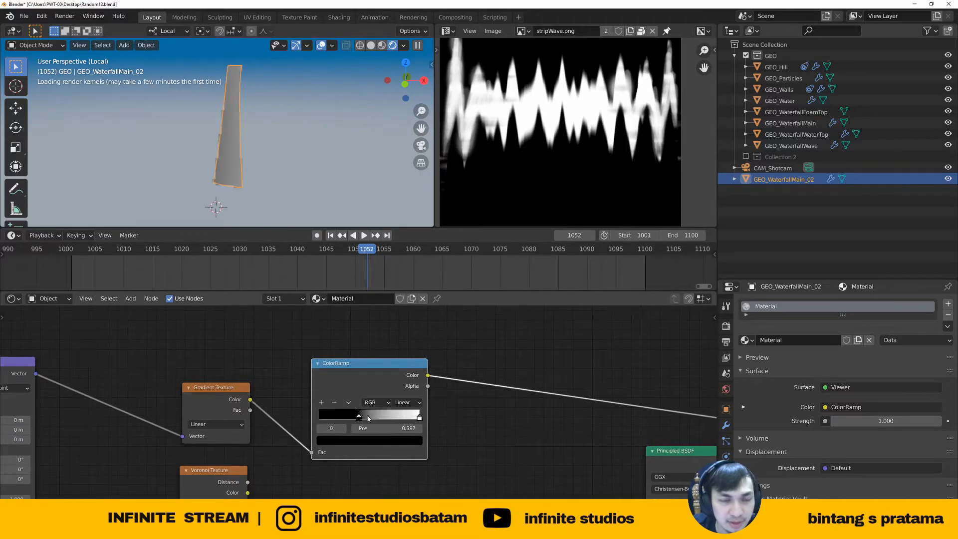
scroll(260, 165, down, 1)
middle_drag(271, 169, 279, 172)
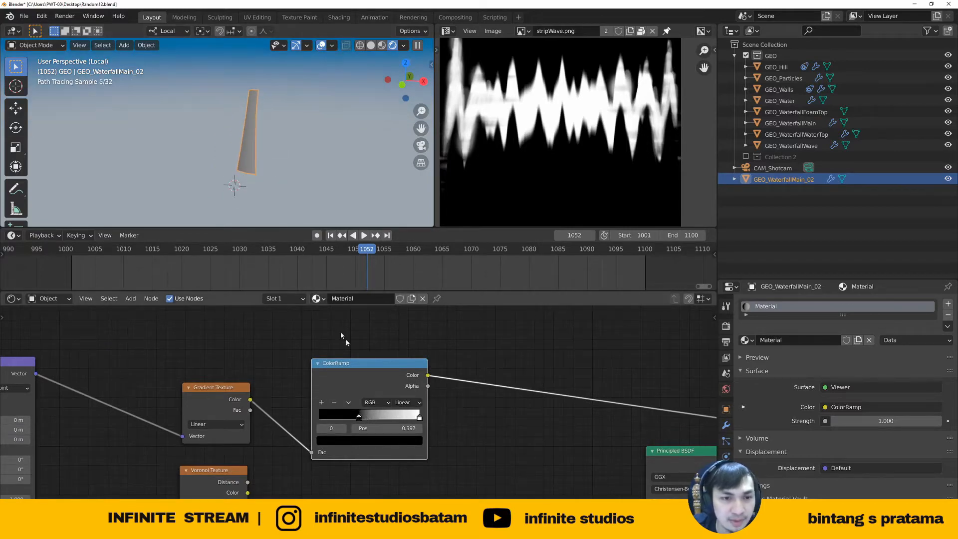
drag(416, 422, 393, 418)
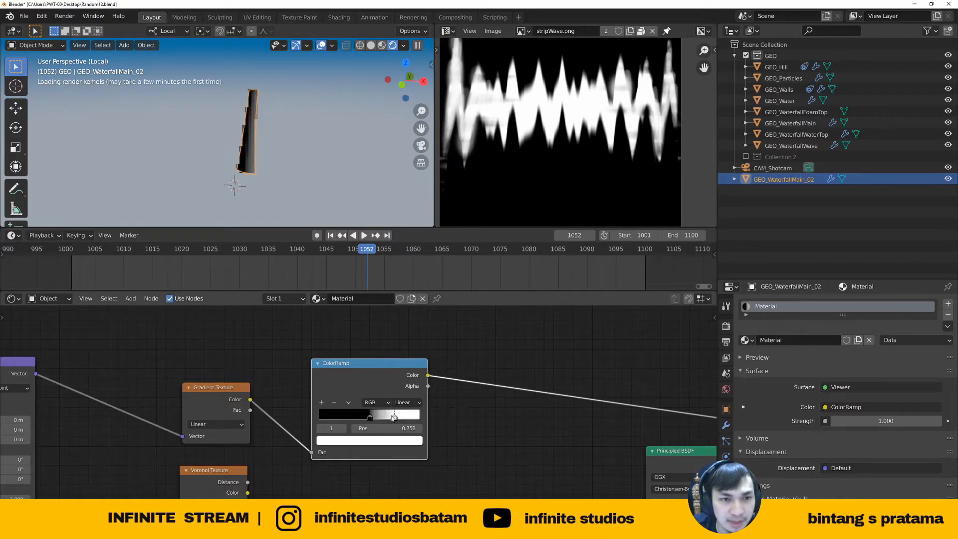
scroll(249, 158, up, 3)
middle_drag(250, 157, 277, 170)
scroll(277, 169, up, 1)
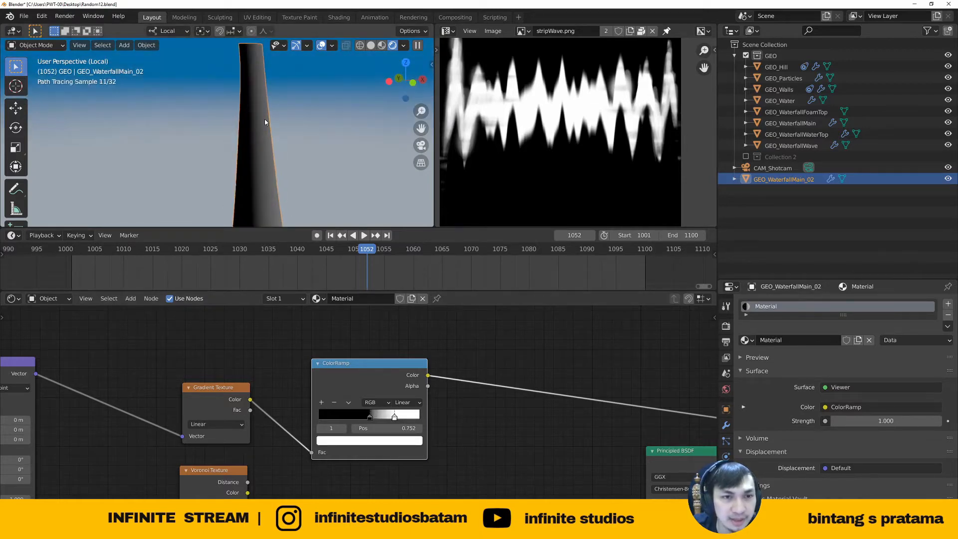
click(370, 418)
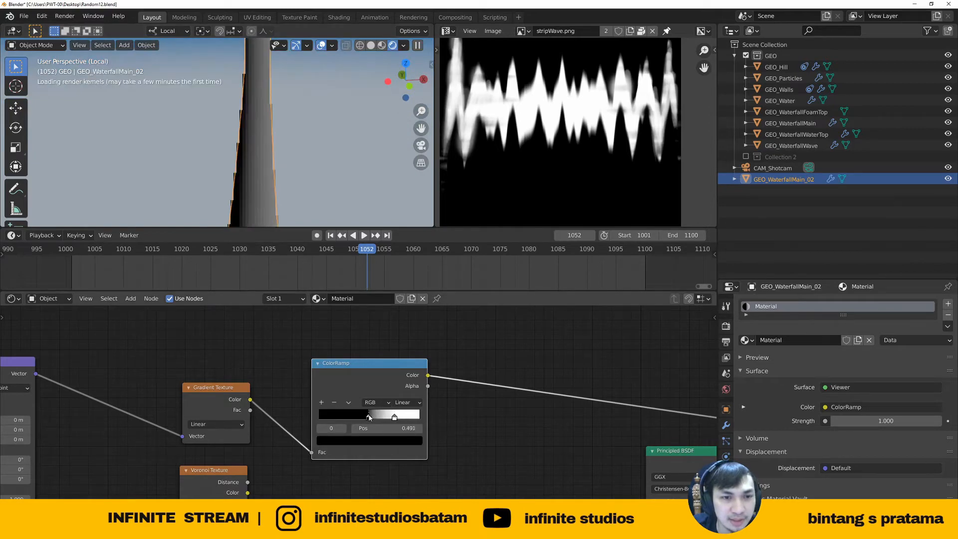
scroll(235, 149, down, 2)
shift+middle_drag(284, 159, 303, 151)
scroll(110, 393, down, 4)
middle_drag(110, 393, 258, 363)
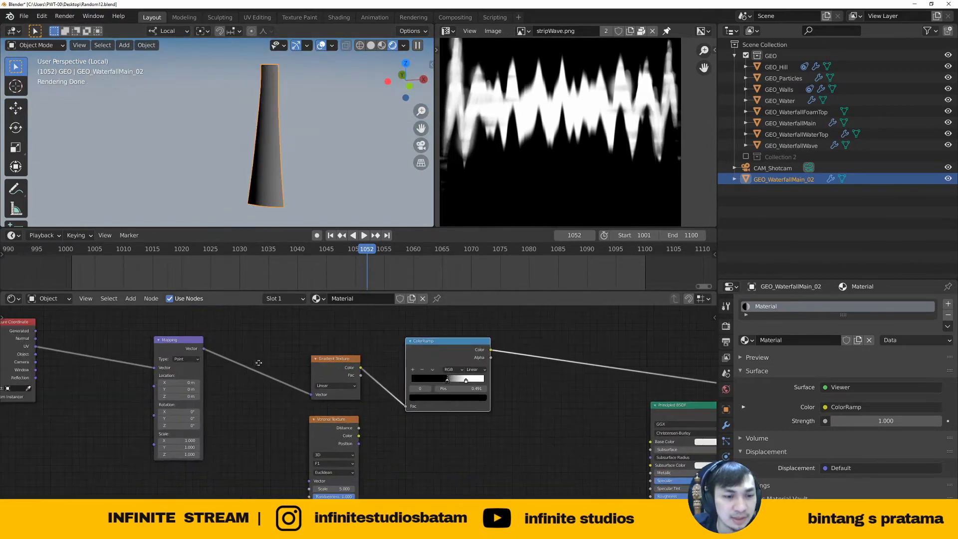
scroll(184, 396, up, 1)
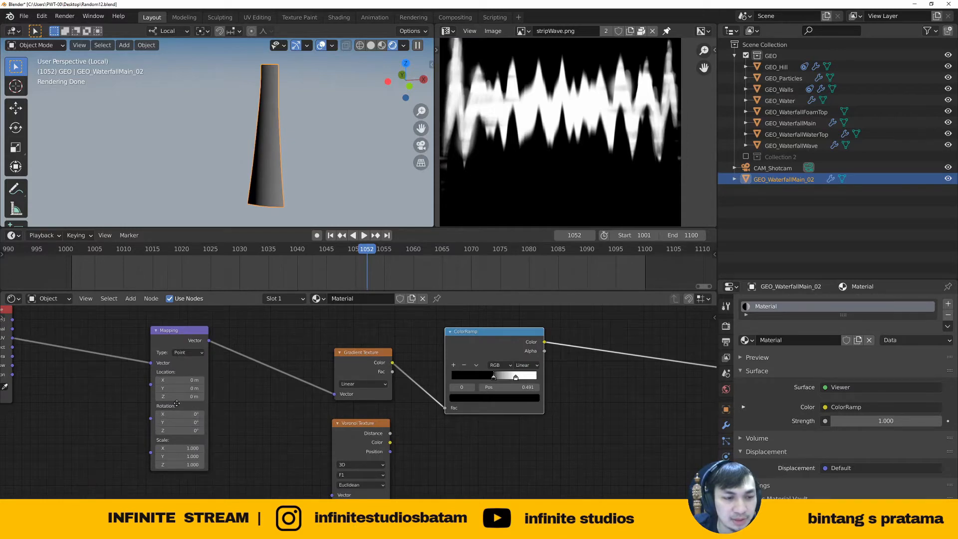
middle_drag(177, 404, 218, 401)
scroll(218, 400, up, 1)
drag(217, 420, 225, 420)
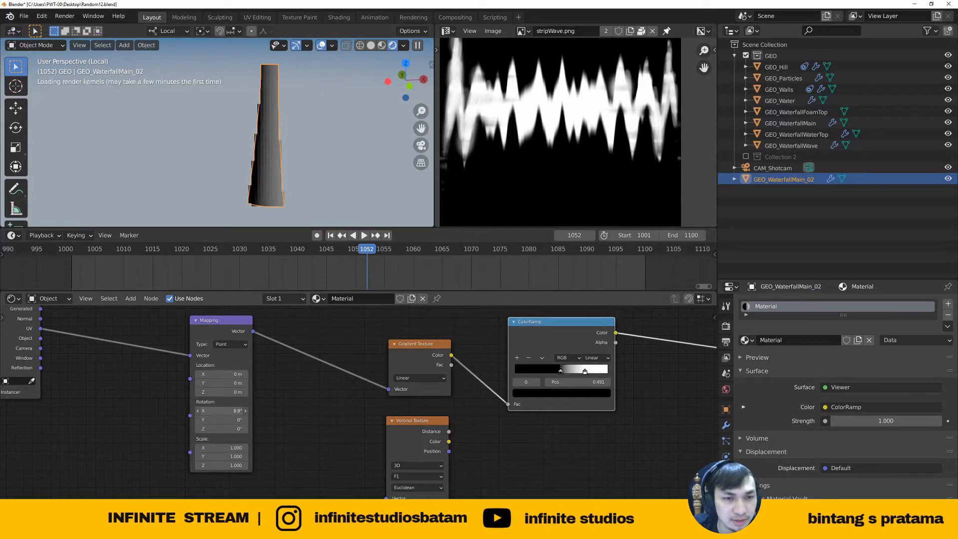
right_click(226, 411)
mouse_move(224, 428)
mouse_down()
mouse_move(250, 429)
mouse_move(234, 420)
mouse_up()
right_click(224, 429)
right_click(223, 419)
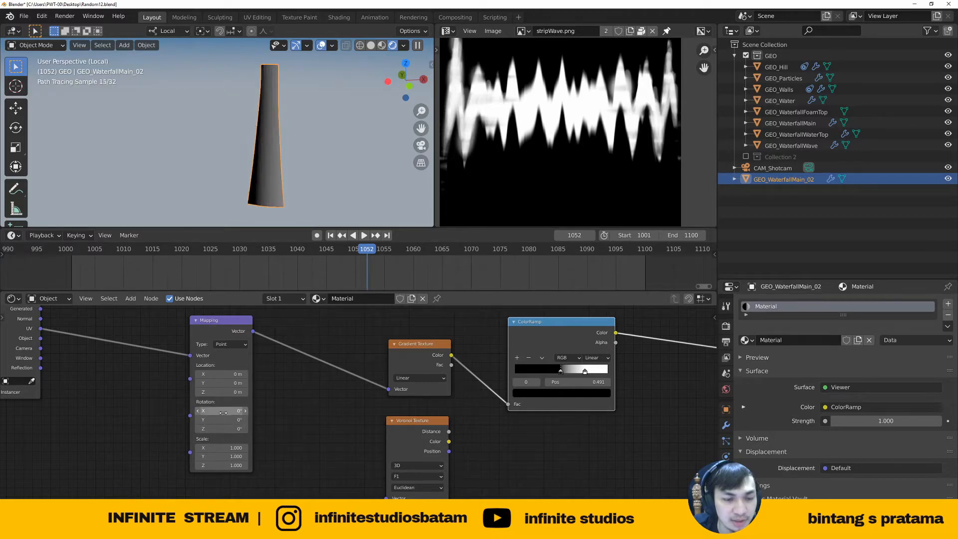
right_click(222, 411)
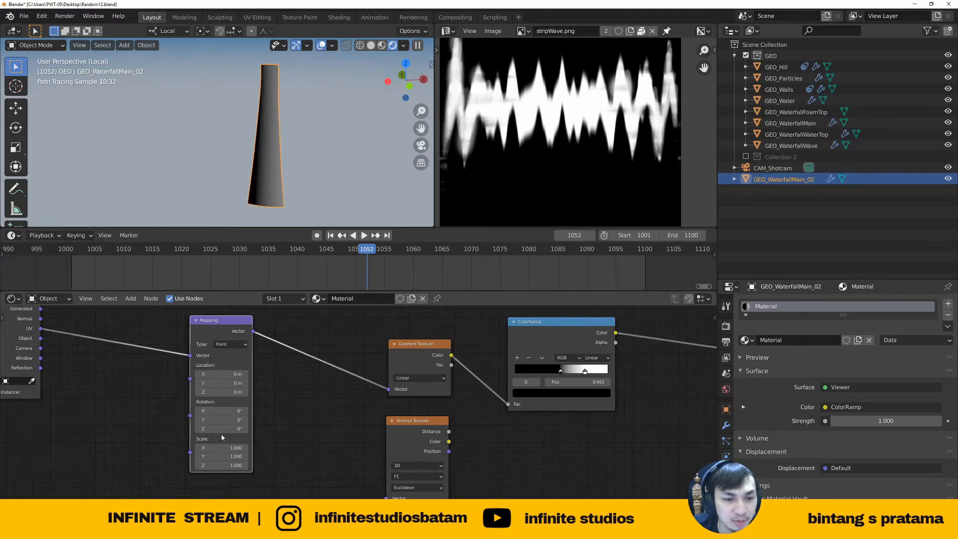
Set the Mapping node's Z rotation to 90°
click(231, 426)
text(90)
key(Return)
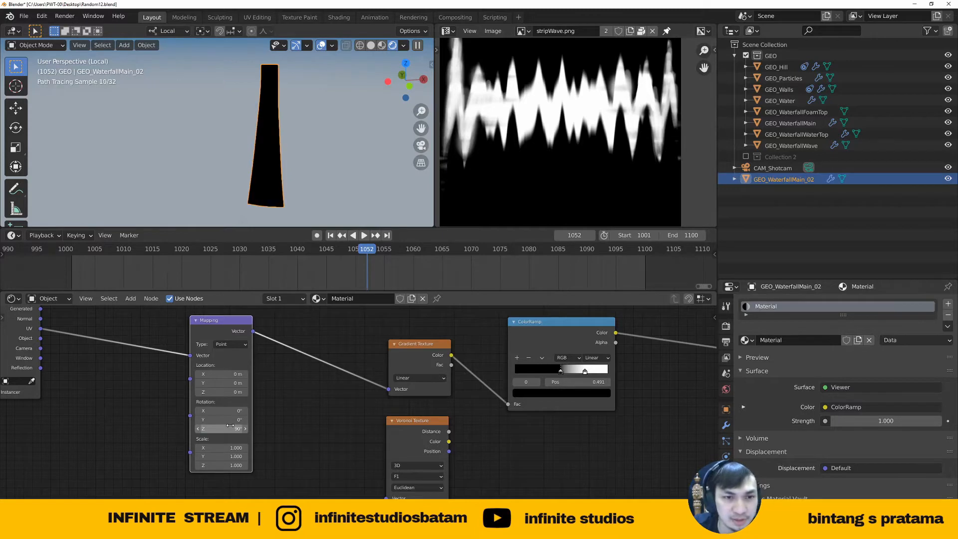
Set the Mapping node's X location to 0.75 m
scroll(259, 394, down, 1)
scroll(191, 395, up, 1)
middle_drag(302, 391, 286, 418)
scroll(210, 403, up, 1)
drag(205, 396, 217, 396)
scroll(212, 380, up, 2)
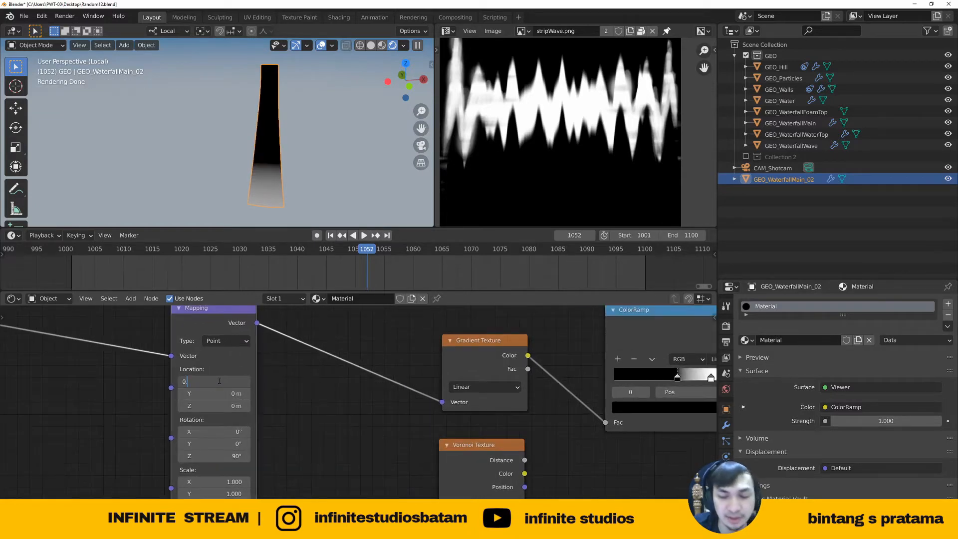
key(Return)
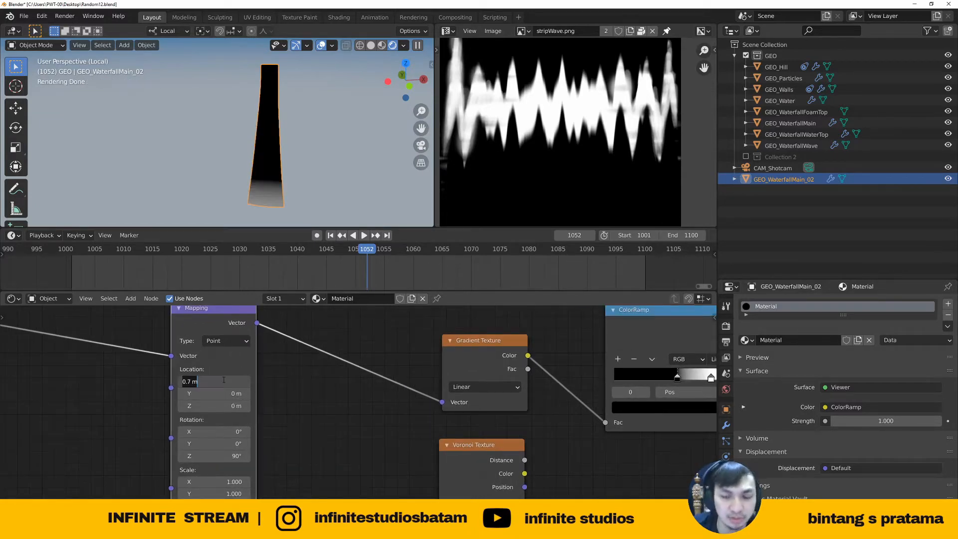
key(Return)
scroll(352, 413, down, 1)
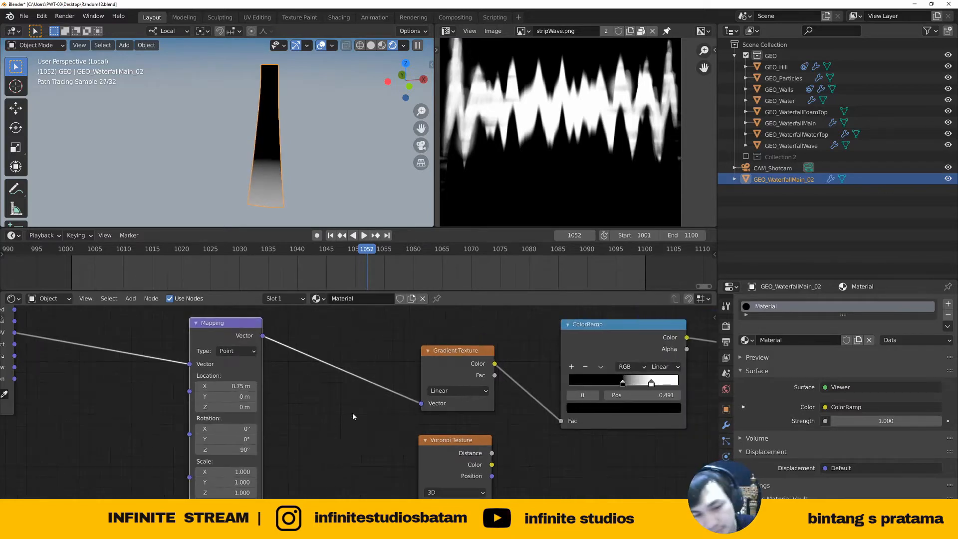
middle_drag(353, 413, 278, 392)
scroll(238, 410, down, 1)
drag(200, 329, 205, 332)
middle_drag(297, 421, 181, 426)
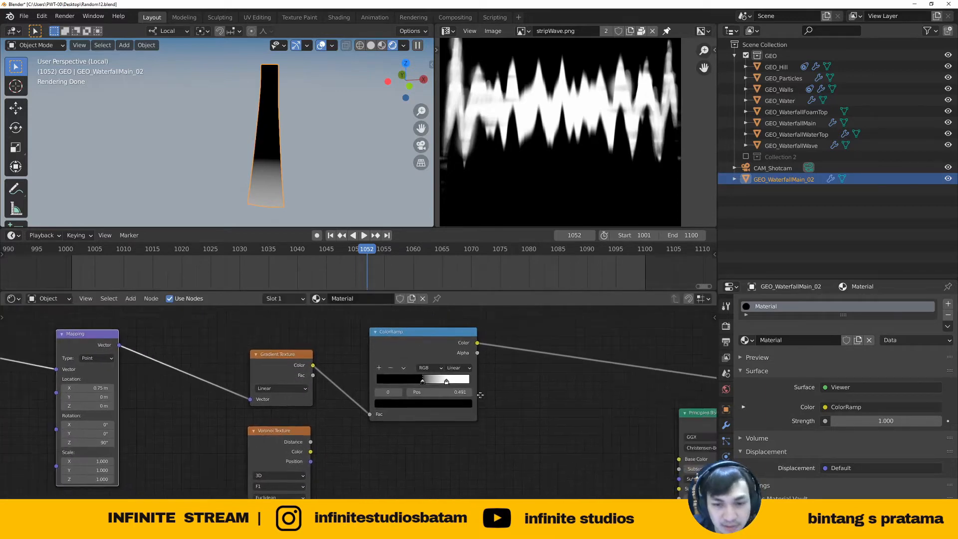
Try B-Spline interpolation on the gradient's ColorRamp with its black stop at about 0.567
scroll(181, 426, up, 1)
click(444, 369)
click(454, 416)
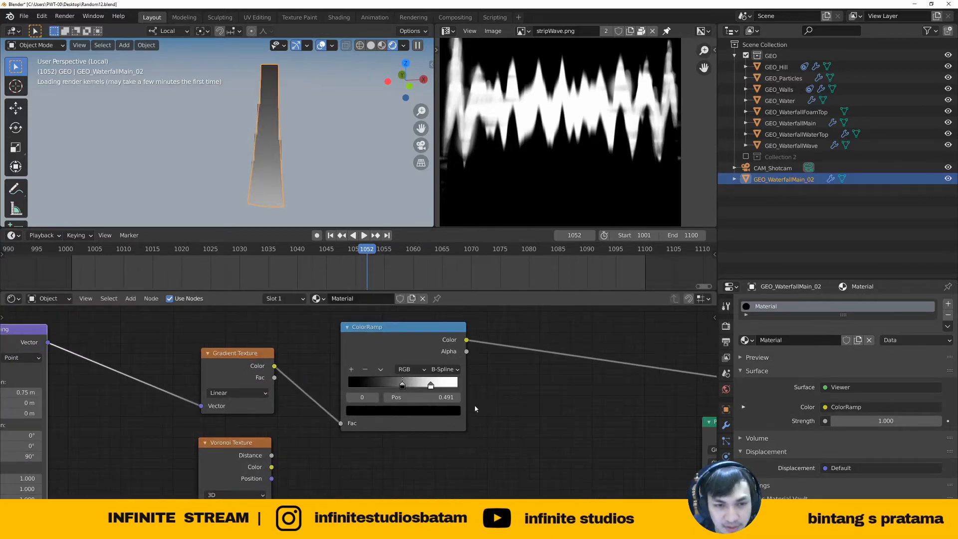
drag(403, 386, 412, 388)
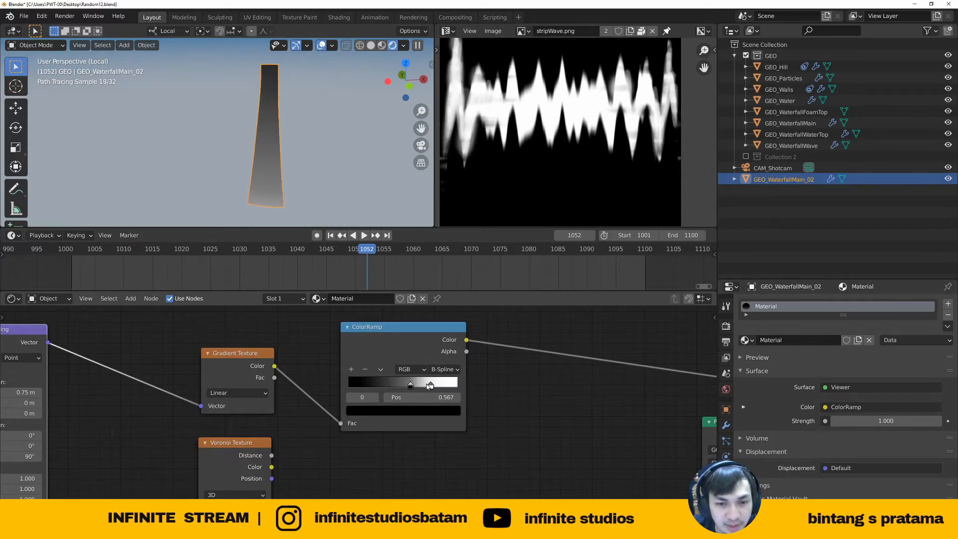
Switch the gradient's ColorRamp to Ease interpolation, moving its black stop to about 0.43 and its white stop to about 0.782
click(444, 369)
click(454, 390)
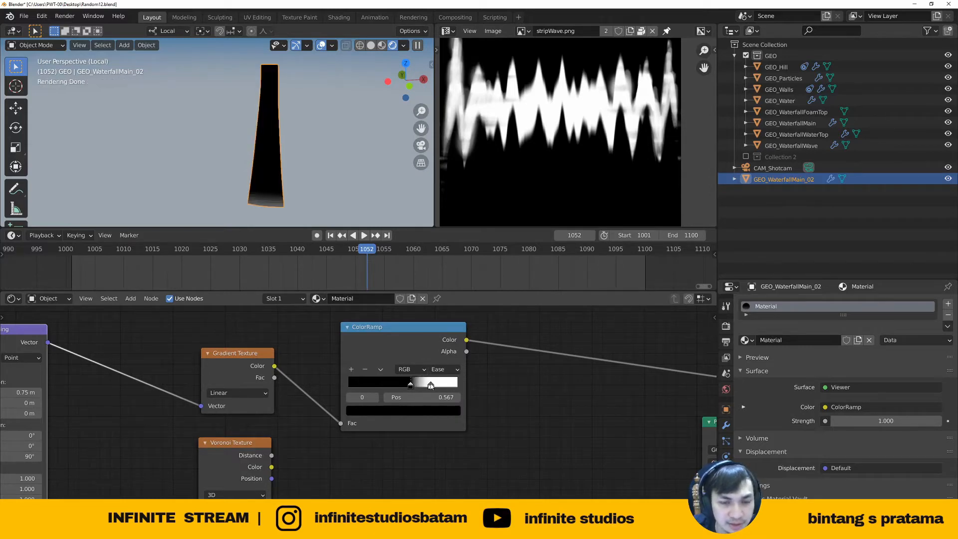
drag(410, 386, 395, 387)
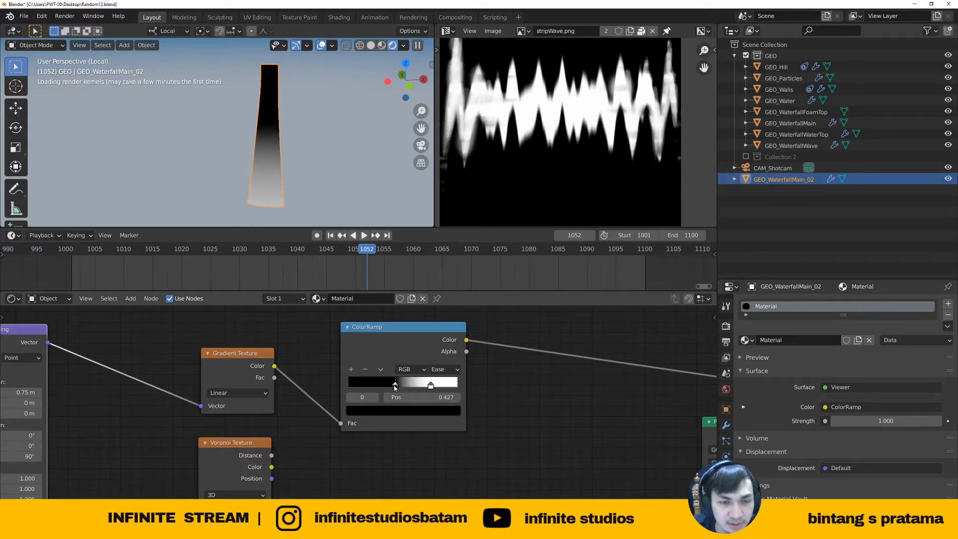
click(432, 385)
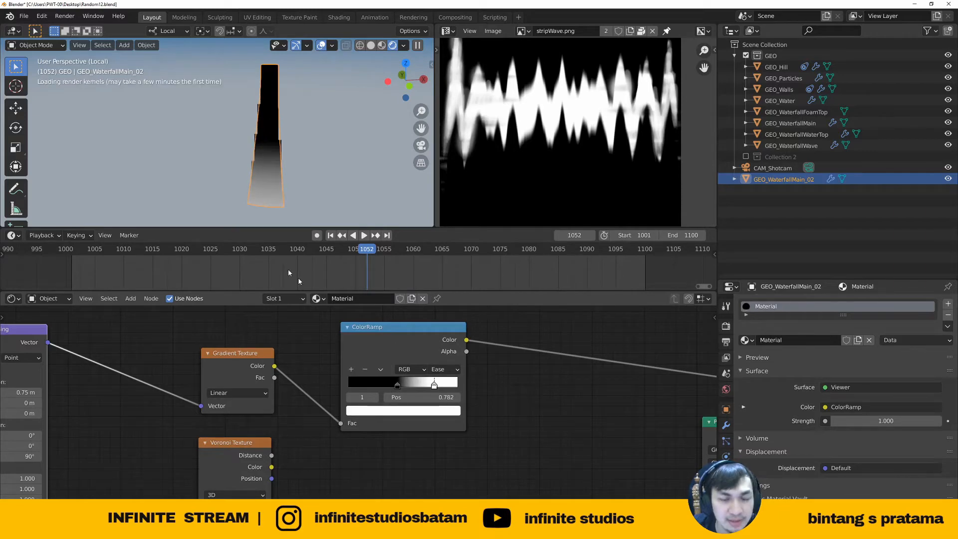
middle_drag(313, 140, 295, 150)
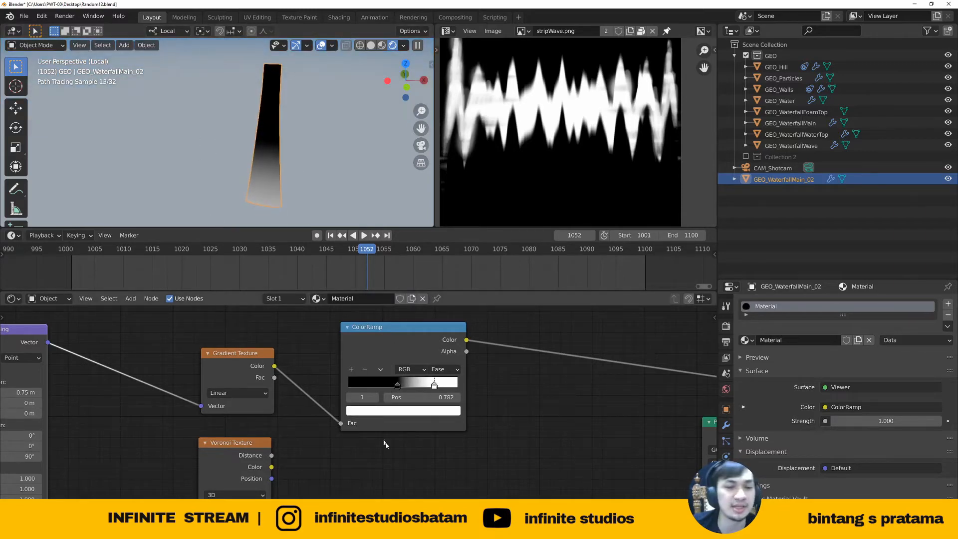
Preview the Voronoi Texture's Distance output on the strip through the Viewer node
drag(237, 364, 235, 361)
middle_drag(249, 190, 252, 196)
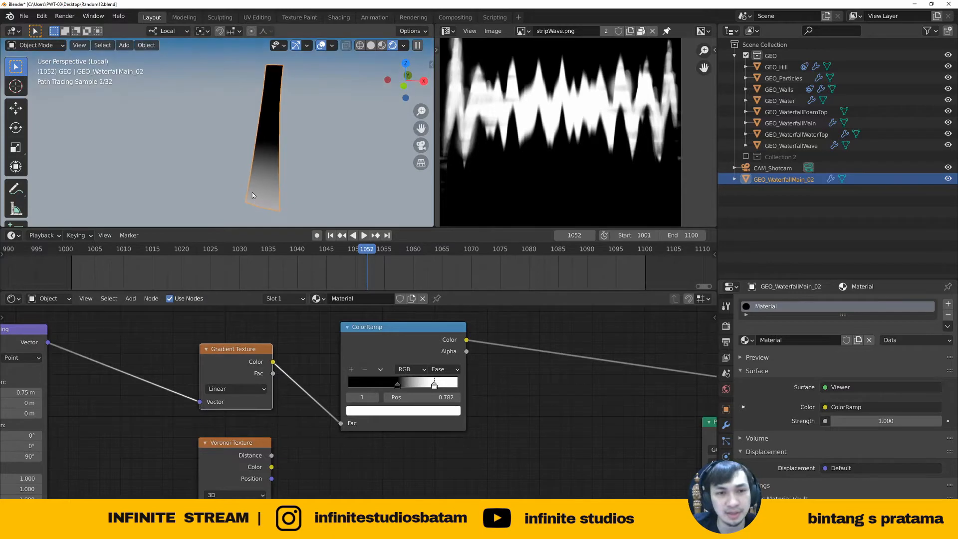
scroll(321, 408, down, 4)
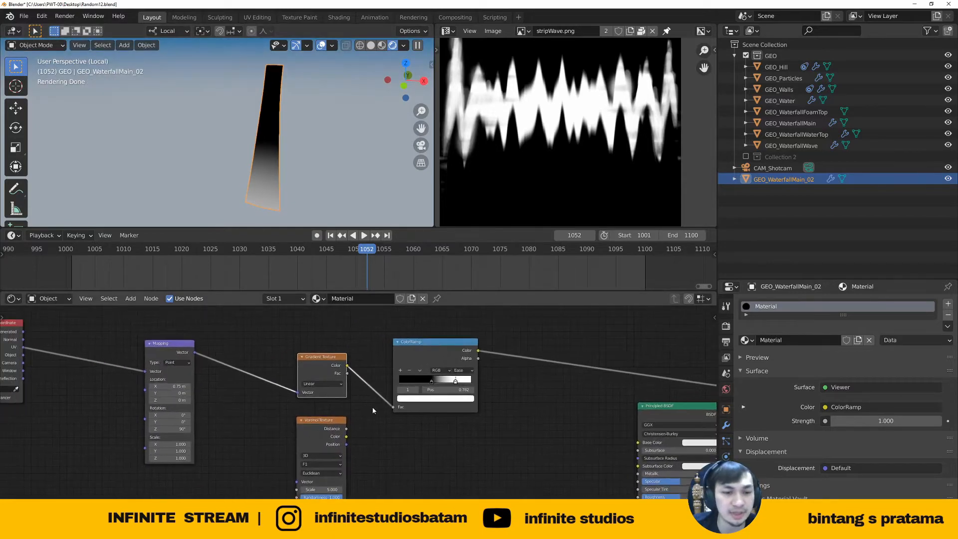
scroll(367, 430, up, 2)
scroll(277, 161, up, 4)
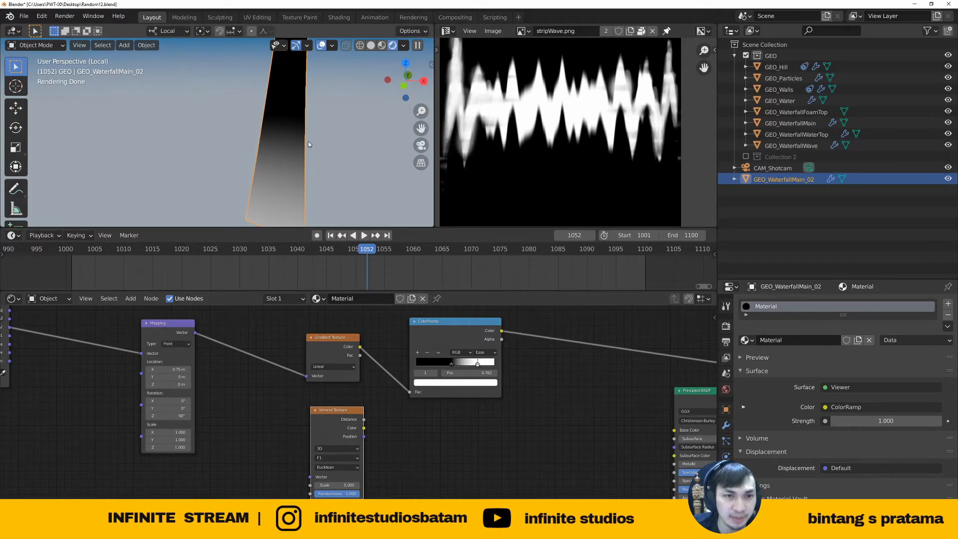
scroll(439, 440, down, 3)
middle_drag(435, 440, 368, 417)
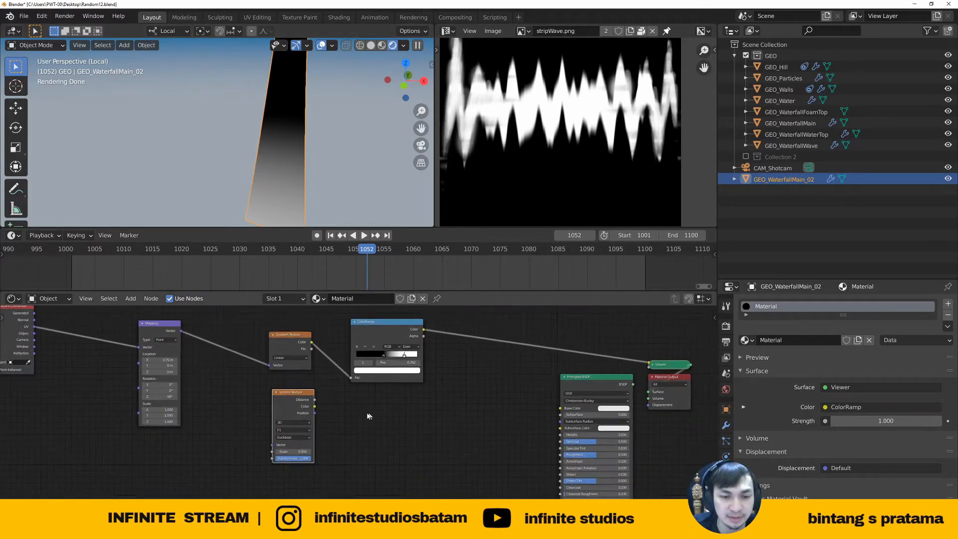
scroll(330, 405, up, 3)
ctrl+shift+click(278, 393)
scroll(352, 154, down, 4)
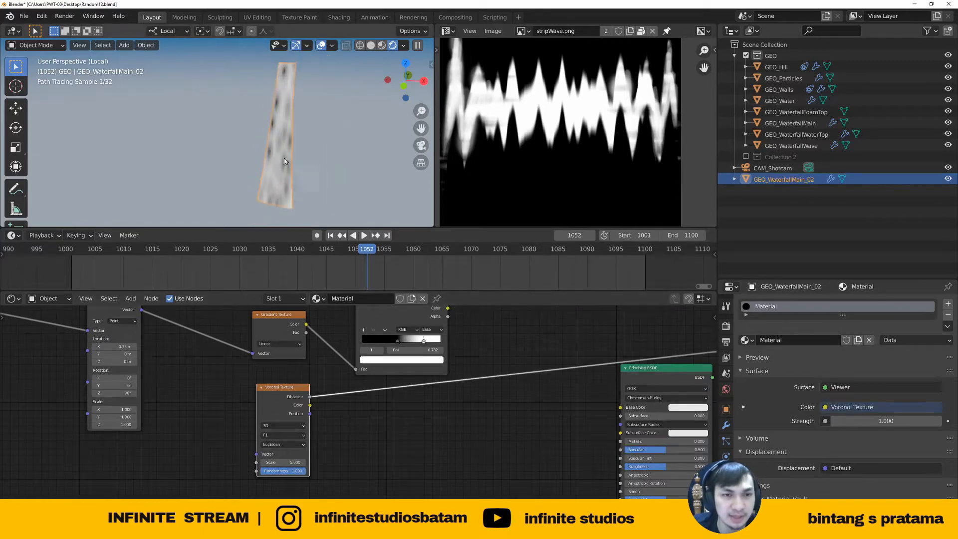
Move the Voronoi Texture node further down and insert a ColorRamp on its link to the Viewer
drag(295, 397, 293, 420)
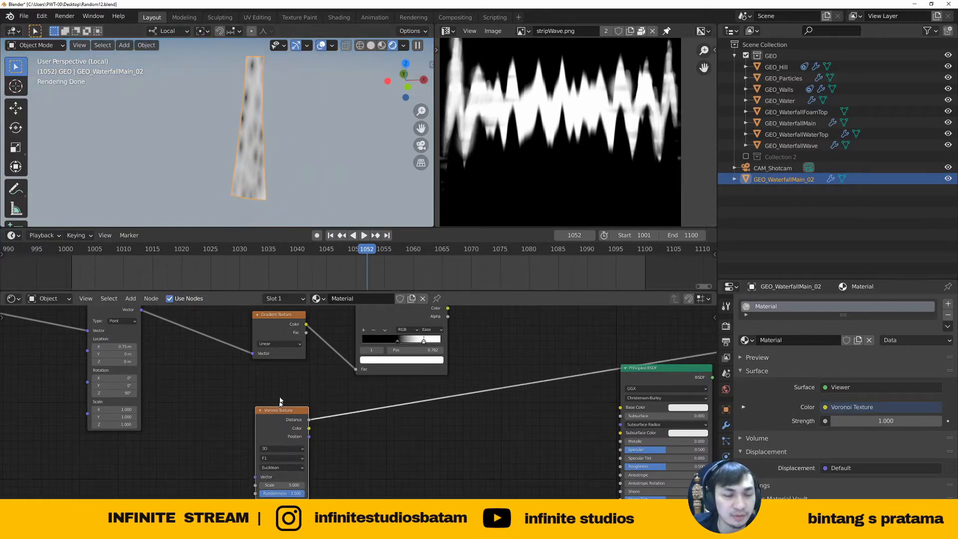
middle_drag(273, 190, 259, 184)
middle_drag(364, 472, 351, 474)
scroll(351, 474, down, 2)
scroll(360, 414, up, 2)
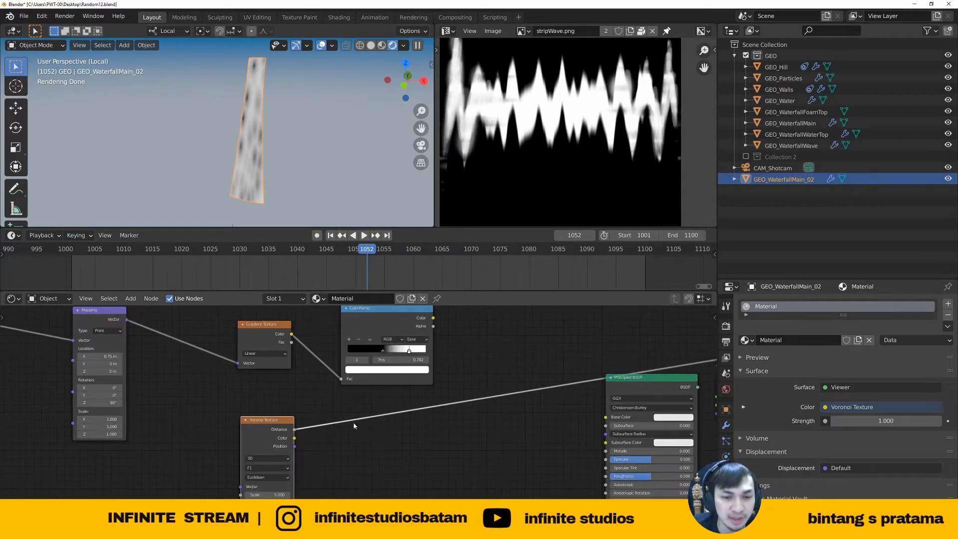
key(shift+a)
click(354, 402)
text(ram)
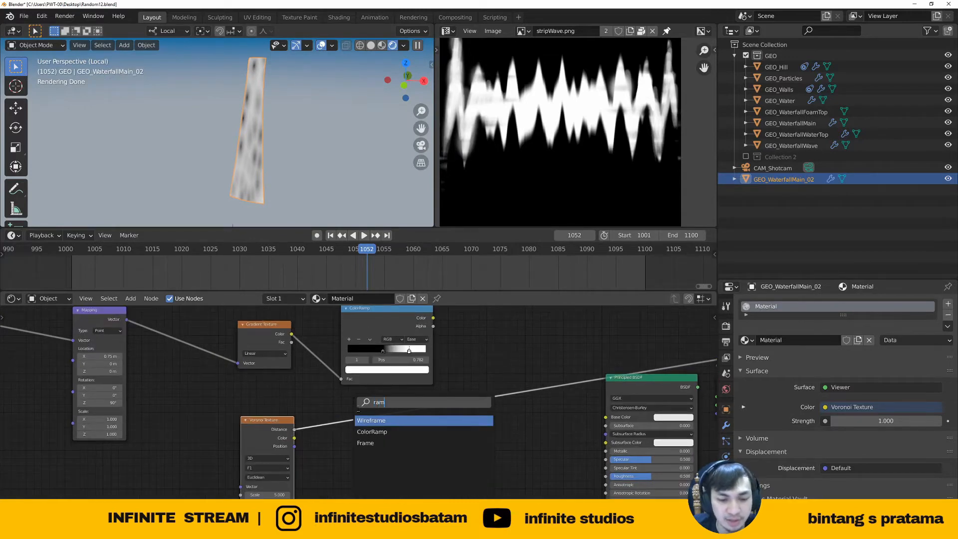
click(372, 429)
click(342, 437)
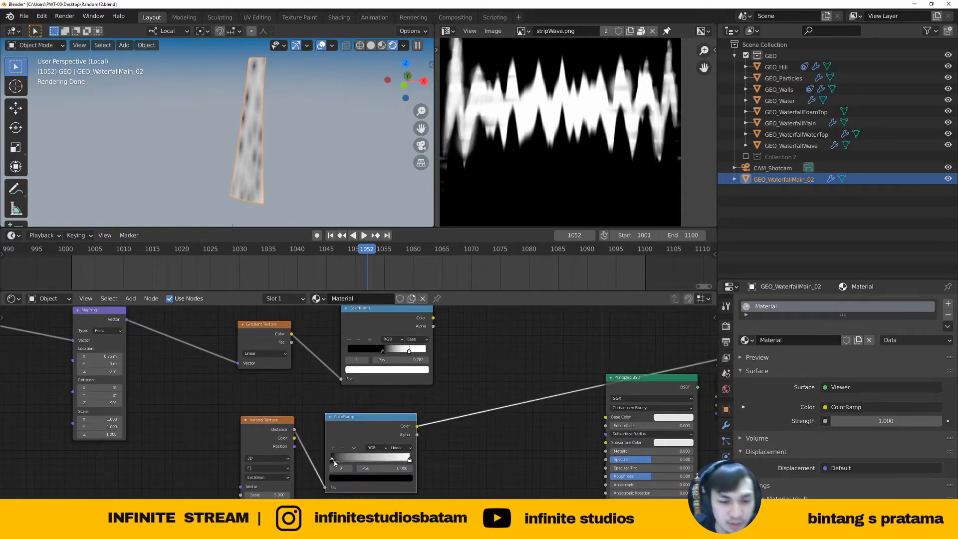
Raise the Voronoi ColorRamp's contrast by moving the black stop to about 0.458 and the white stop closer to it
mouse_move(357, 460)
mouse_down()
mouse_move(387, 460)
mouse_move(372, 458)
mouse_up()
click(410, 458)
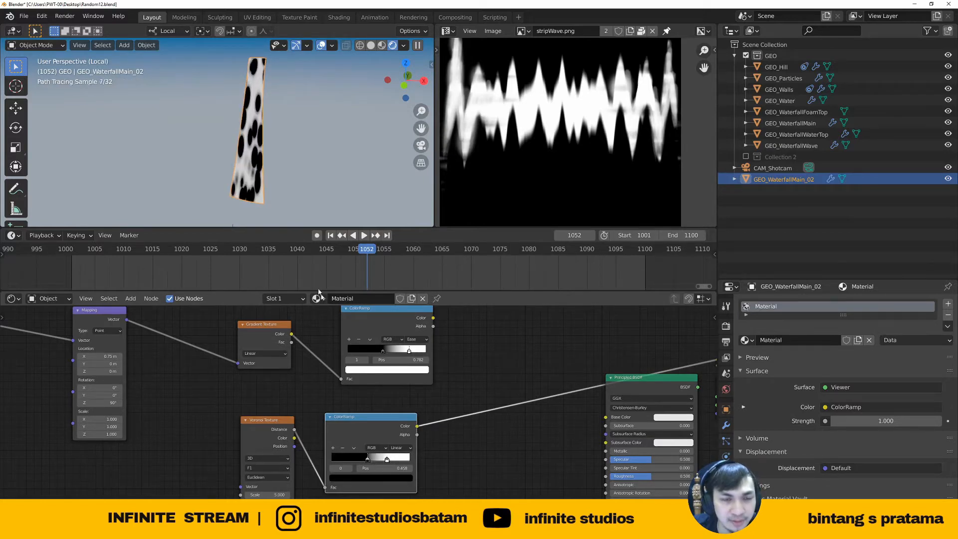
scroll(256, 131, up, 2)
mouse_move(255, 130)
middle_down()
mouse_move(264, 128)
mouse_move(254, 129)
middle_up()
middle_drag(291, 435, 307, 398)
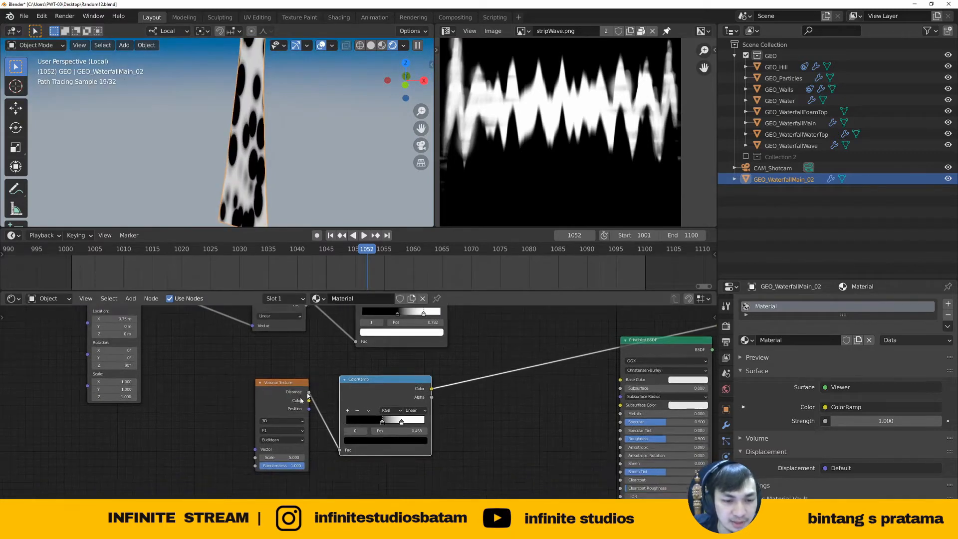
Set the Voronoi Texture's scale to 6.4
scroll(305, 399, up, 4)
drag(276, 478, 301, 478)
scroll(328, 400, down, 2)
scroll(331, 398, down, 1)
middle_drag(331, 398, 322, 412)
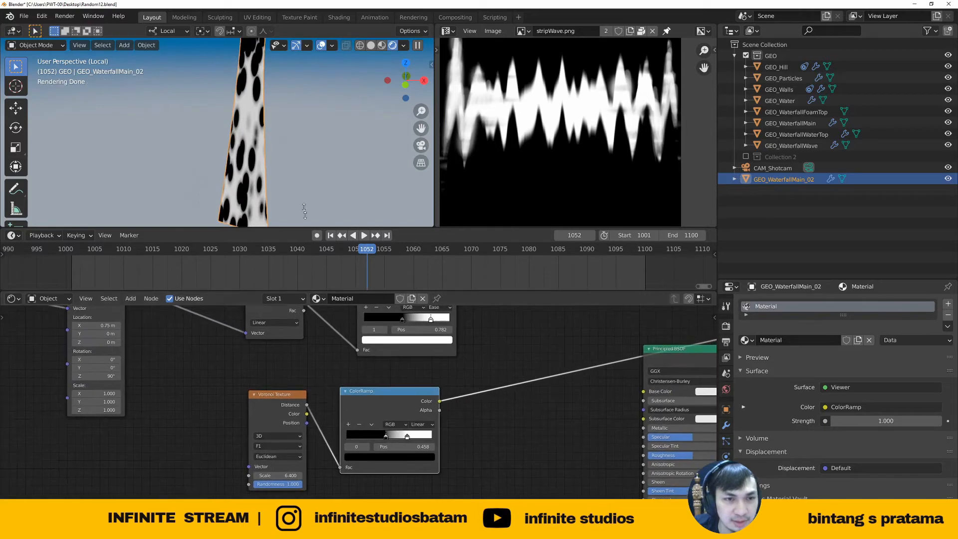
Soften the Voronoi spots by switching its ColorRamp to B-Spline interpolation and moving the black stop to about 0.51
scroll(279, 140, down, 2)
shift+middle_drag(279, 141, 268, 158)
drag(387, 436, 383, 437)
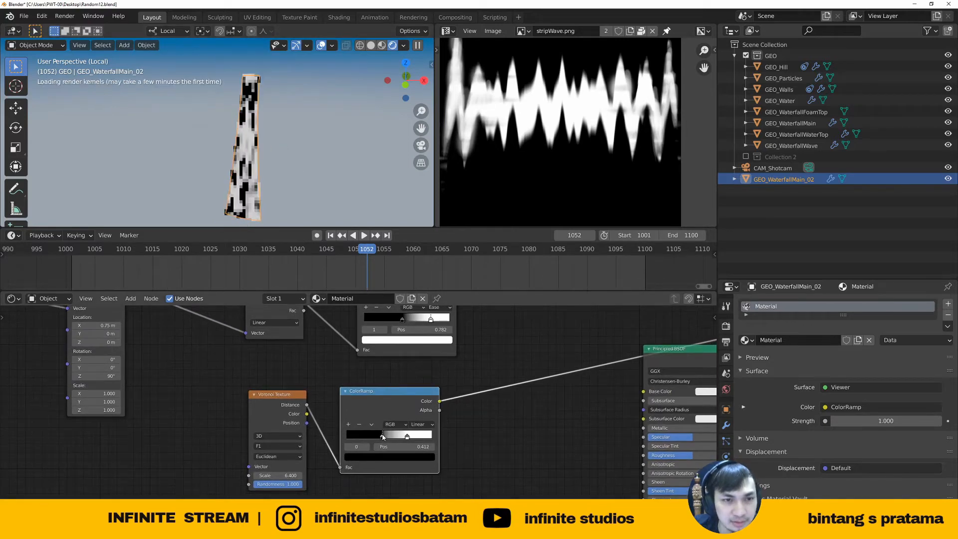
click(429, 425)
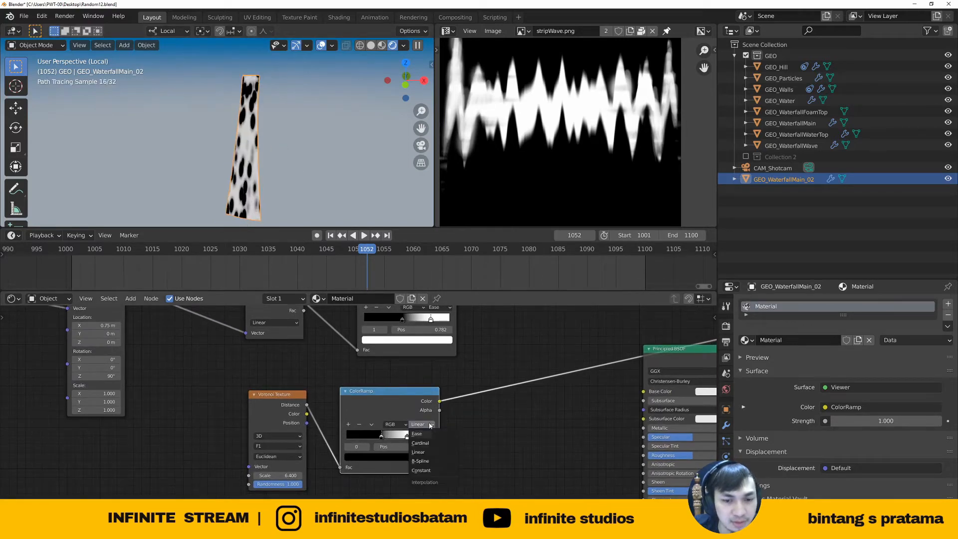
click(422, 461)
scroll(396, 428, up, 1)
drag(380, 438, 390, 437)
scroll(486, 413, down, 3)
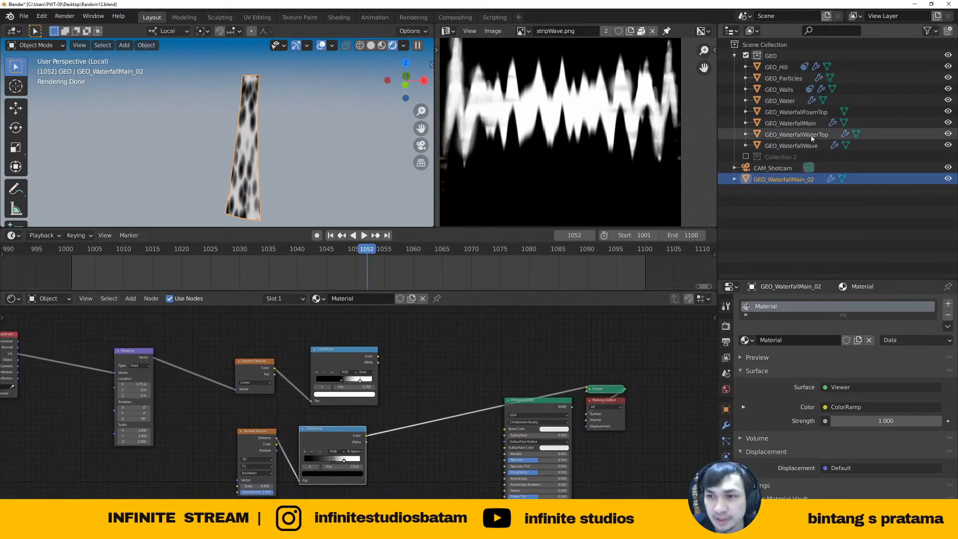
Select GEO_WaterfallMain and examine the BOTTOM RAMP node frame in its SHD_Waterfall material
click(790, 123)
scroll(247, 405, up, 2)
scroll(247, 404, down, 5)
middle_drag(543, 384, 453, 408)
scroll(448, 404, up, 3)
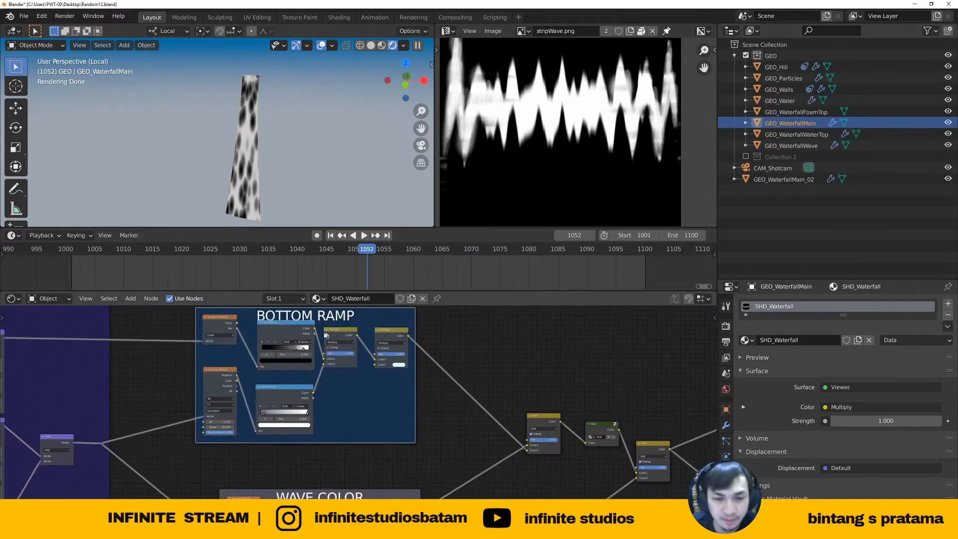
scroll(318, 426, up, 2)
middle_drag(318, 426, 346, 441)
scroll(402, 389, up, 1)
middle_drag(402, 390, 400, 405)
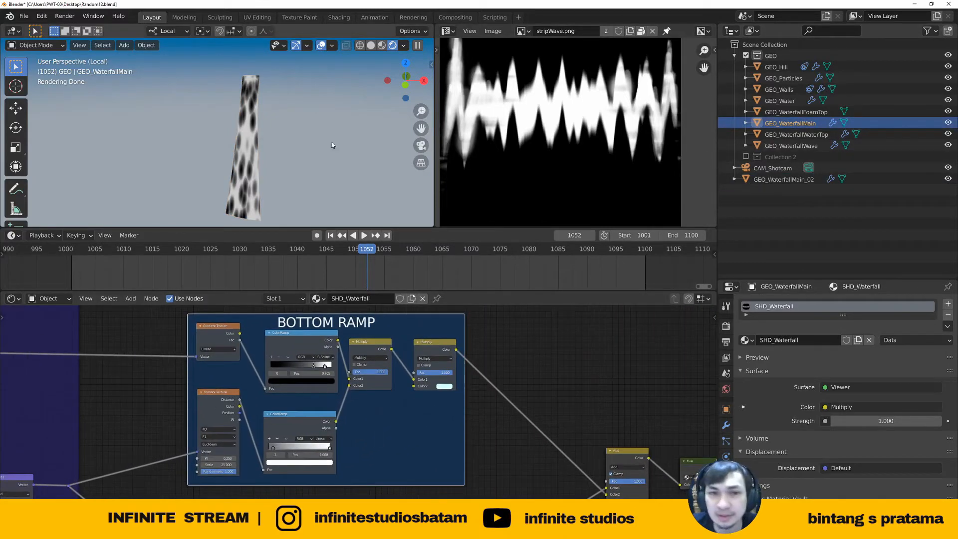
Leave local view and hide GEO_WaterfallMain_02 to reveal the original waterfall in the scene
middle_drag(332, 142, 307, 156)
key(KP_Divide)
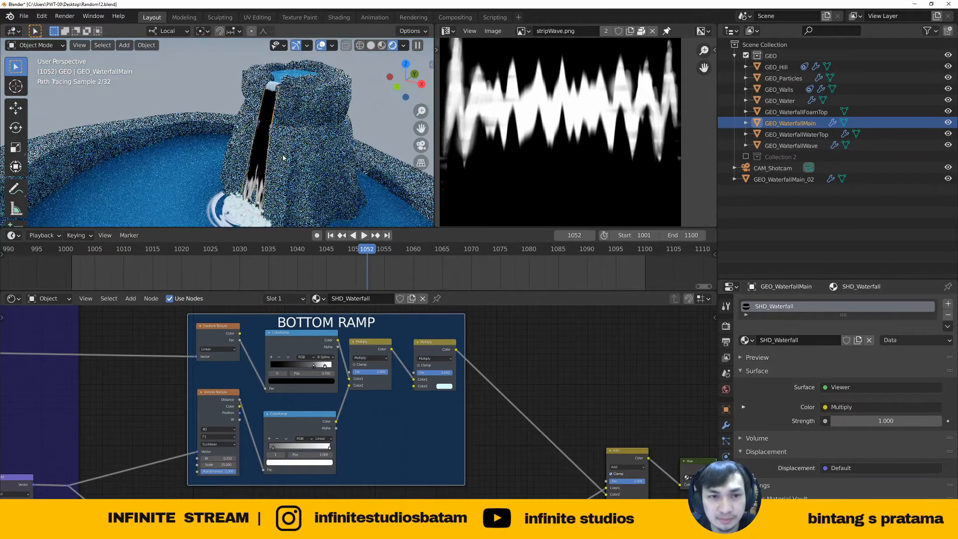
click(948, 178)
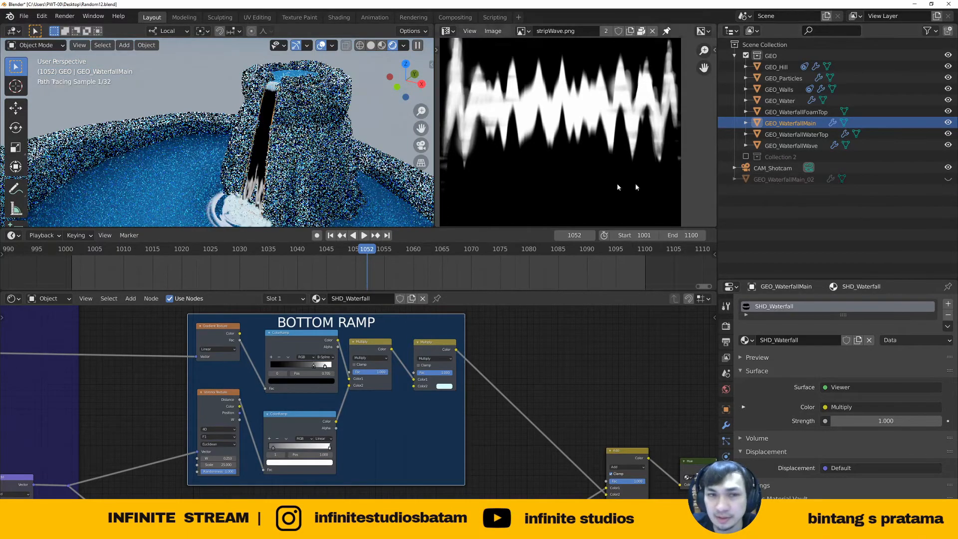
middle_drag(483, 340, 453, 358)
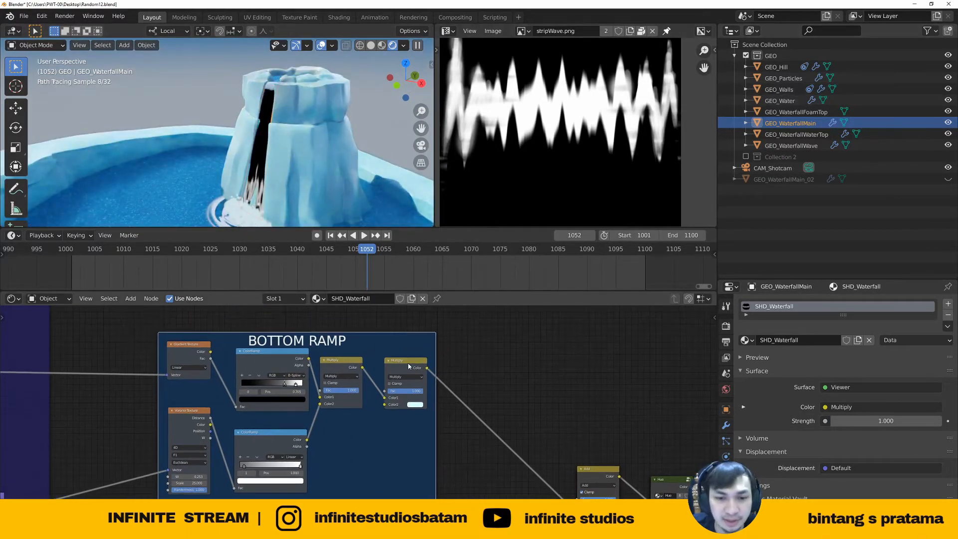
Preview the BOTTOM RAMP frame's final Multiply, Gradient Texture, gradient ColorRamp and first Multiply in turn on the waterfall
ctrl+shift+click(410, 365)
scroll(340, 362, up, 3)
middle_drag(239, 356, 319, 360)
ctrl+shift+click(285, 348)
ctrl+shift+click(383, 358)
scroll(410, 365, up, 2)
ctrl+shift+click(410, 364)
middle_drag(316, 473, 363, 426)
scroll(364, 426, up, 2)
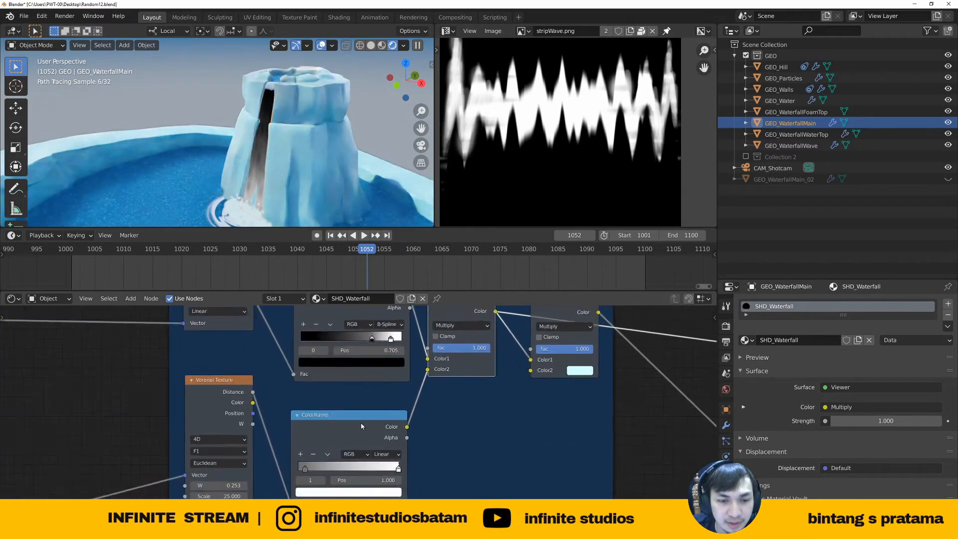
Compare the previews of the original Voronoi Texture and its ColorRamp up close on the waterfall
ctrl+shift+click(323, 427)
middle_drag(296, 130, 327, 116)
scroll(260, 175, up, 2)
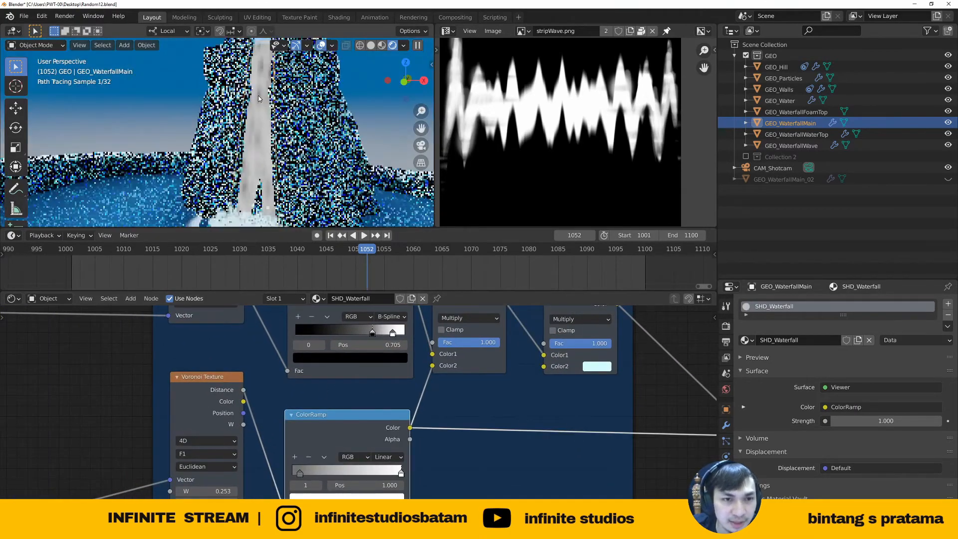
scroll(308, 394, down, 2)
ctrl+shift+click(214, 390)
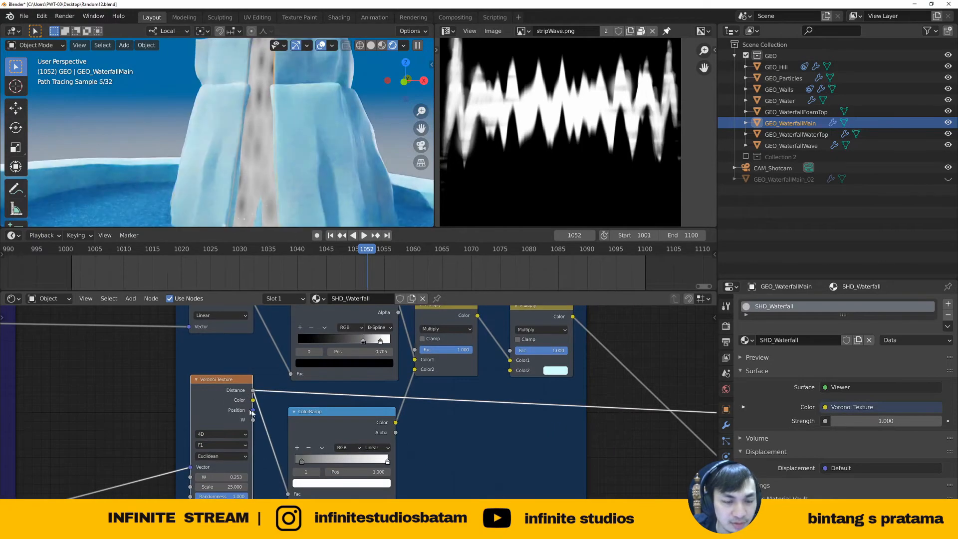
ctrl+shift+click(337, 420)
middle_drag(288, 419, 316, 412)
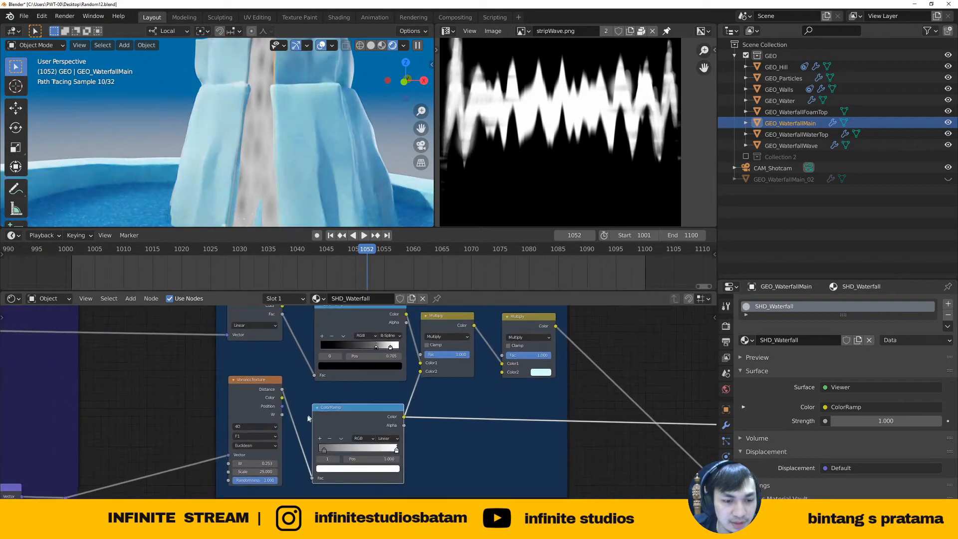
middle_drag(383, 431, 343, 433)
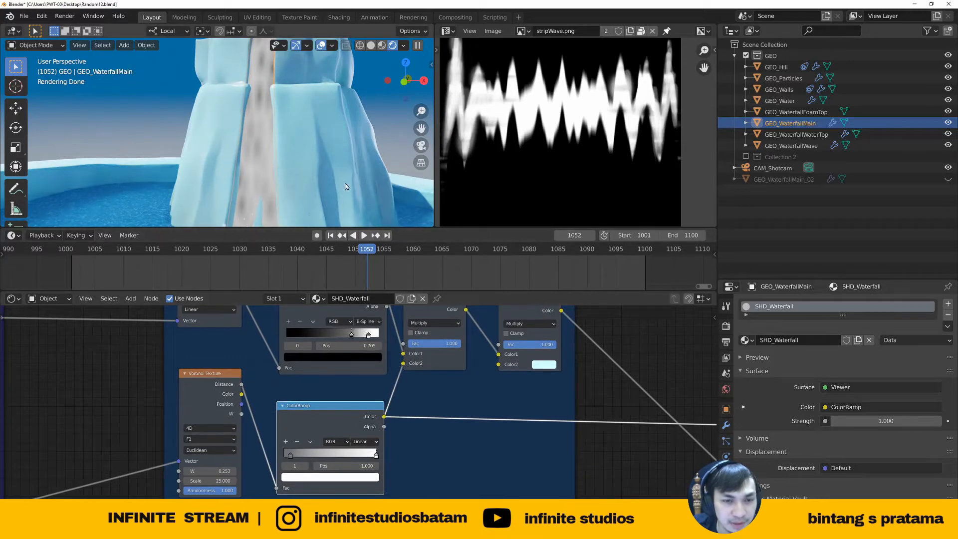
Isolate GEO_WaterfallMain in local view and test other W values on its Voronoi Texture, ending back at 0.253
key(slash)
middle_drag(307, 154, 268, 154)
scroll(267, 155, up, 1)
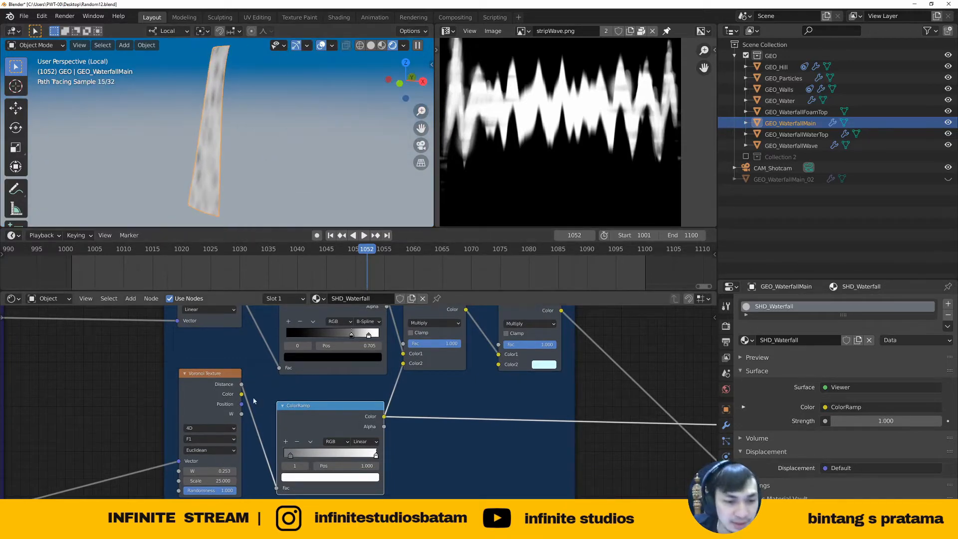
scroll(267, 470, up, 1)
middle_drag(205, 449, 263, 448)
scroll(268, 472, up, 2)
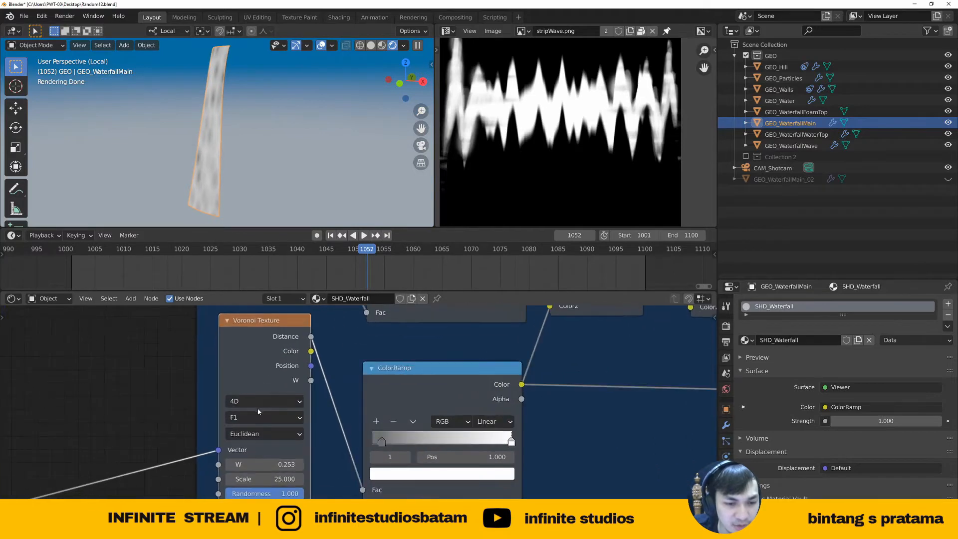
click(246, 403)
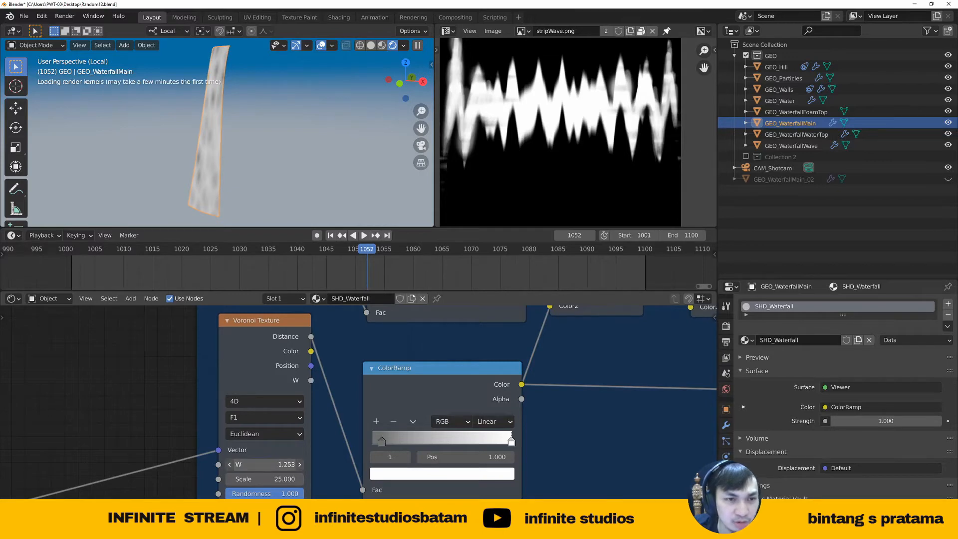
drag(264, 464, 258, 464)
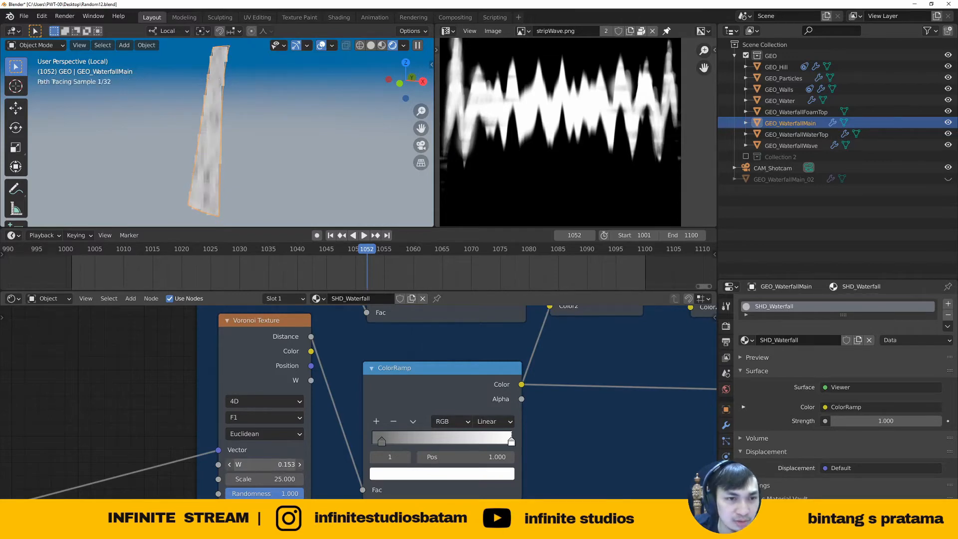
click(300, 464)
Check the Voronoi ColorRamp's dark stop and scrub the timeline to frame 1055 to watch the pattern move
middle_drag(501, 375, 435, 380)
scroll(433, 379, down, 3)
scroll(412, 377, up, 2)
click(382, 381)
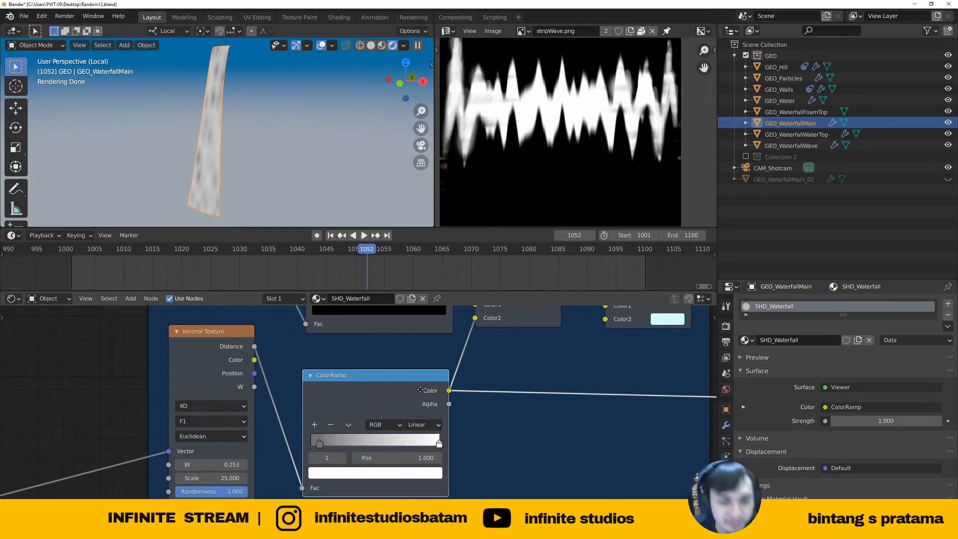
middle_drag(314, 458, 301, 453)
mouse_move(306, 440)
mouse_down()
mouse_move(336, 440)
mouse_move(306, 446)
mouse_up()
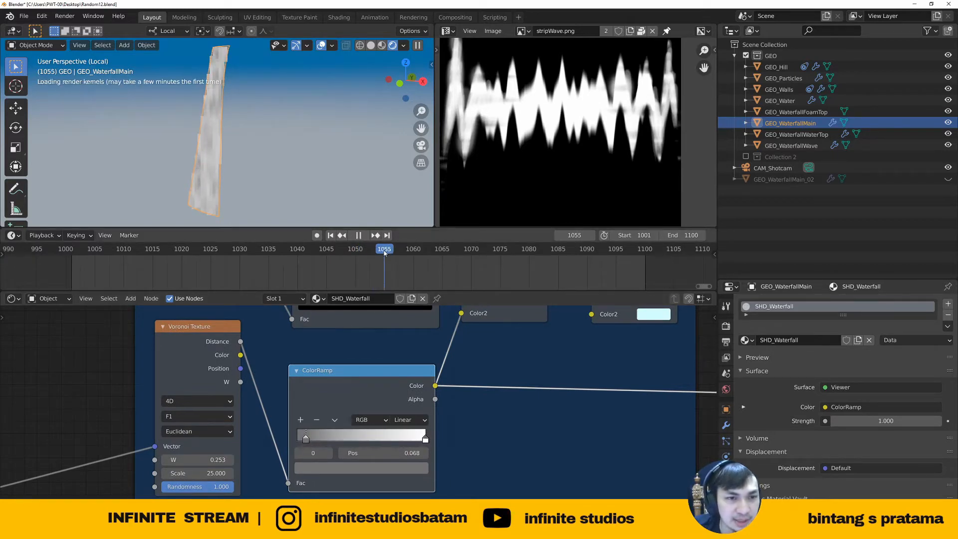
drag(414, 251, 392, 255)
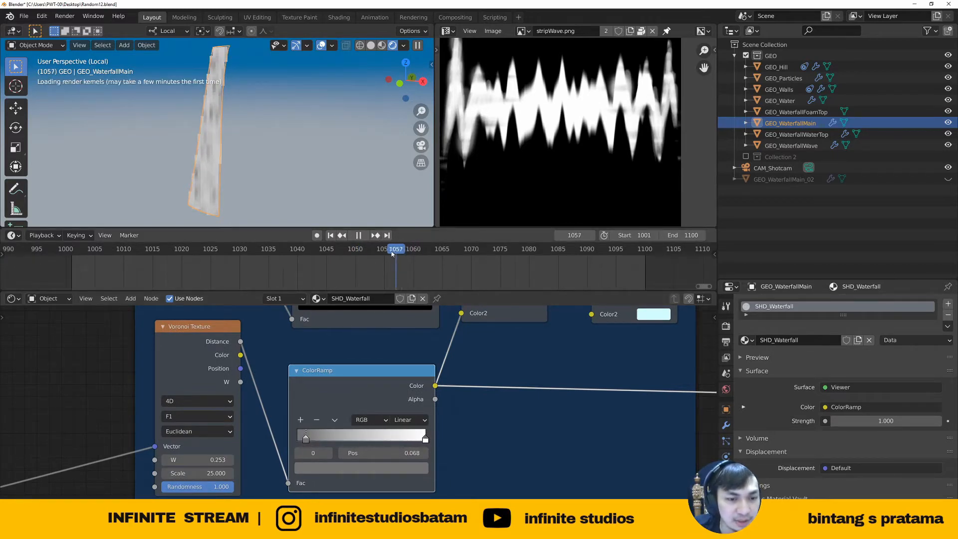
Trace the Add, Multiply and Value nodes that drive the Voronoi Texture's vector, and inspect the texture's W setting
scroll(271, 397, down, 7)
middle_drag(257, 425, 439, 419)
scroll(284, 442, down, 4)
middle_drag(280, 444, 403, 370)
scroll(369, 422, up, 3)
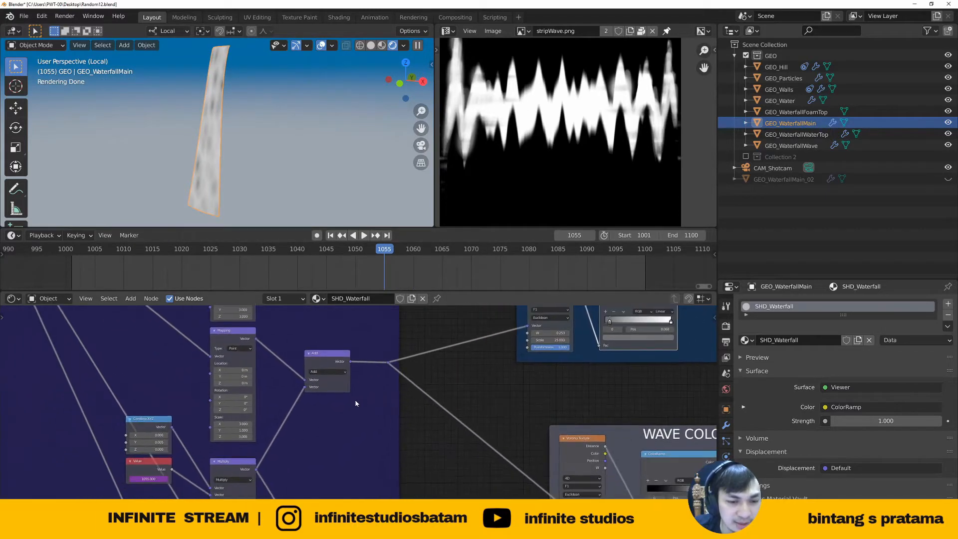
middle_drag(300, 450, 319, 424)
scroll(294, 427, up, 4)
mouse_move(131, 458)
mouse_down()
mouse_move(128, 472)
mouse_move(128, 456)
mouse_up()
scroll(283, 425, down, 4)
middle_drag(591, 315, 292, 421)
scroll(291, 420, up, 5)
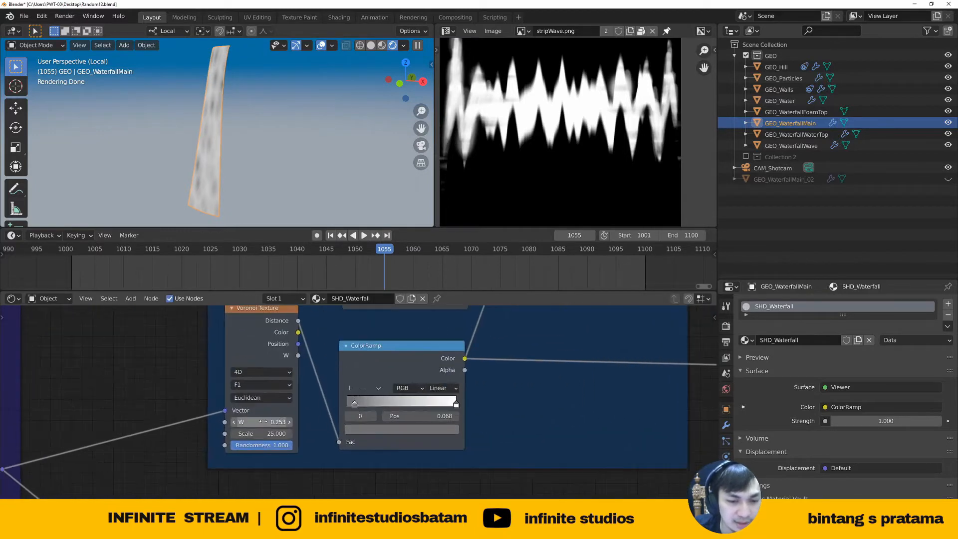
mouse_move(268, 422)
mouse_down()
mouse_move(282, 422)
mouse_move(262, 422)
mouse_up()
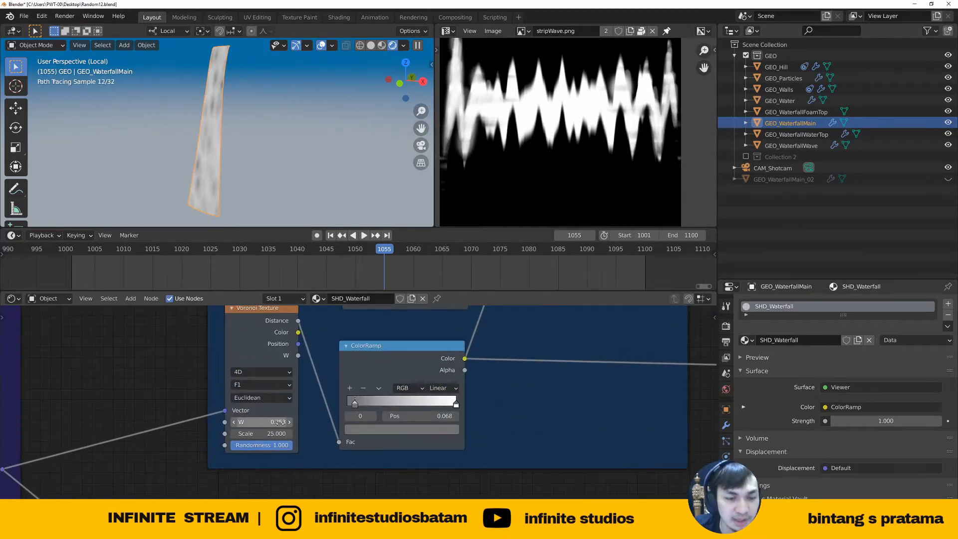
scroll(352, 392, down, 2)
middle_drag(352, 392, 269, 412)
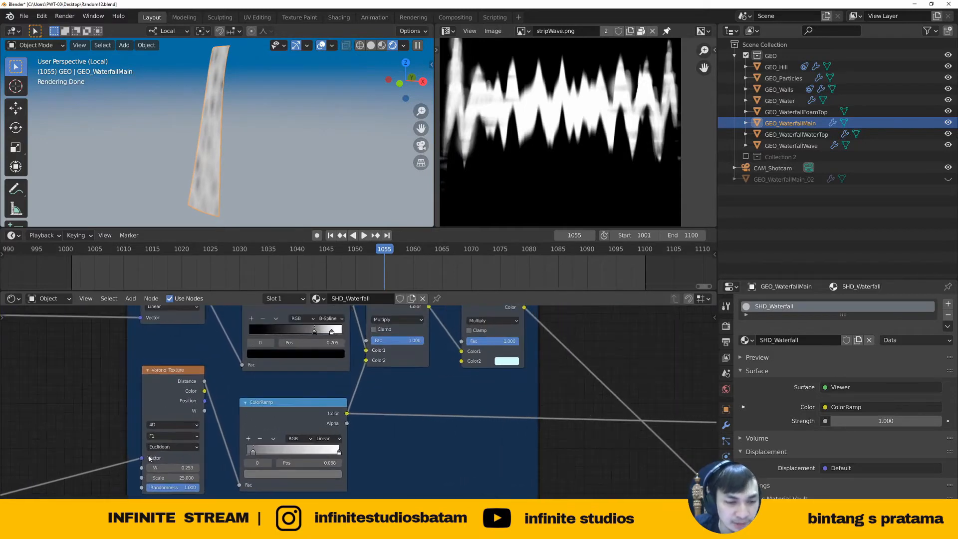
Disconnect the Voronoi Texture's Vector input and move through the timeline to frame 1022 to compare the pattern
scroll(150, 458, up, 2)
drag(180, 442, 137, 428)
scroll(136, 429, down, 2)
middle_drag(137, 428, 259, 398)
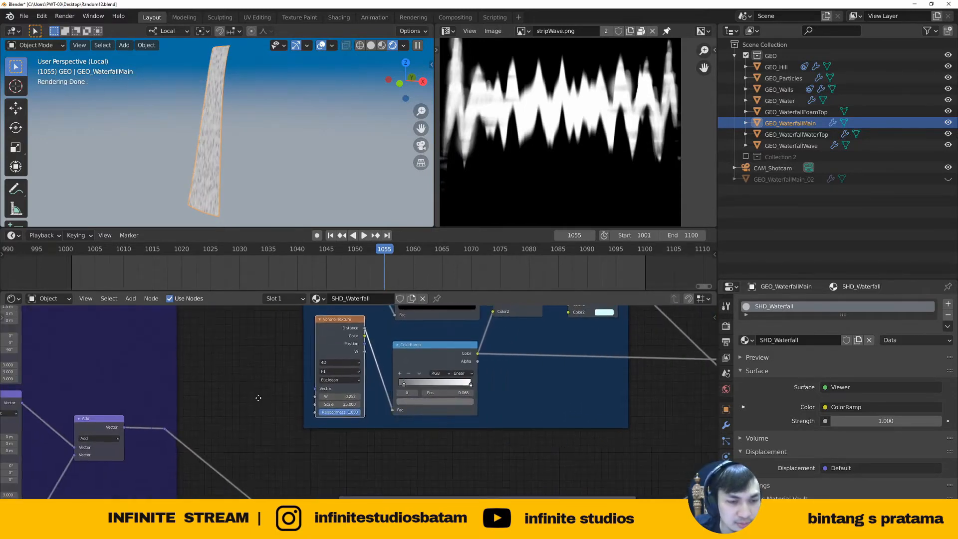
scroll(259, 398, up, 2)
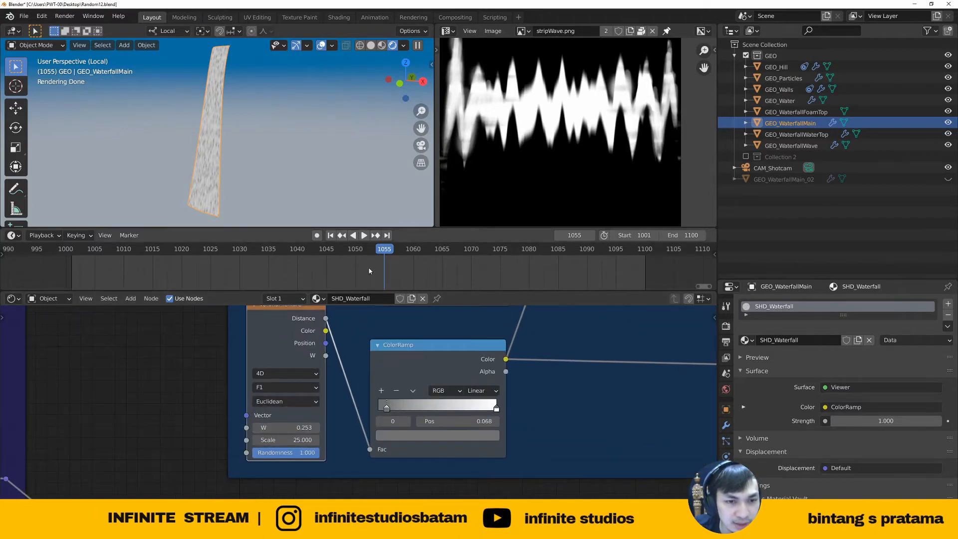
key(Right)
key(Right)
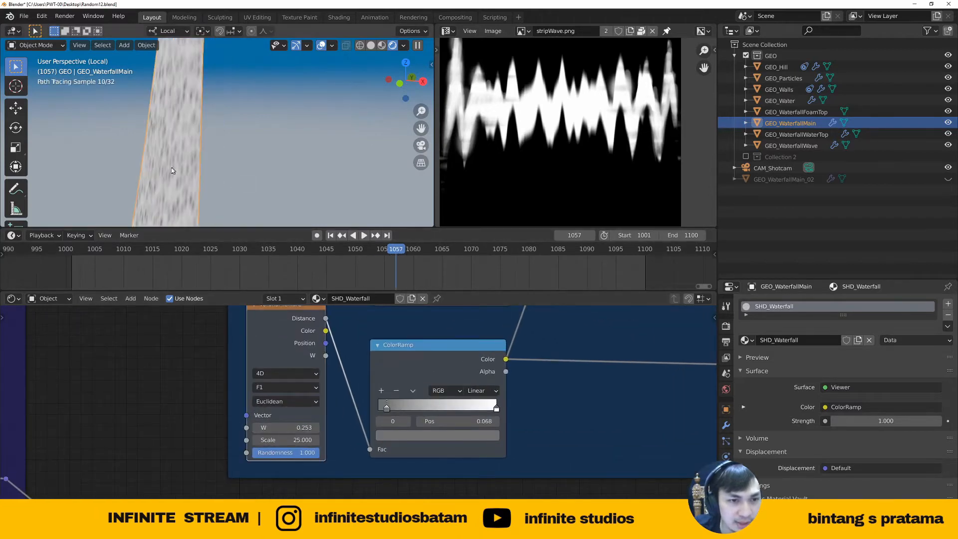
click(344, 252)
drag(332, 252, 194, 254)
scroll(204, 387, down, 5)
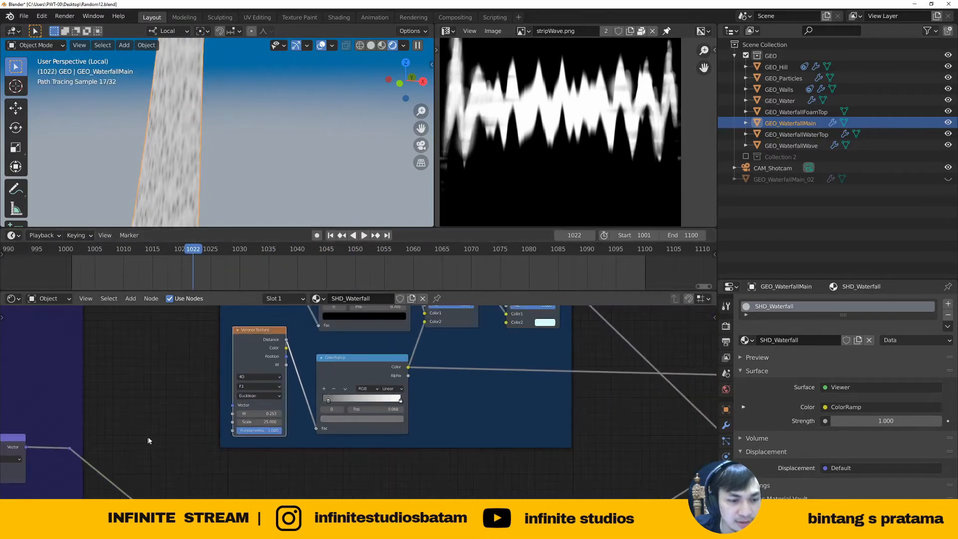
Reconnect the Add node's vector output to the Voronoi Texture and scrub the animation to frame 1043
middle_drag(81, 447, 137, 430)
scroll(137, 430, up, 4)
drag(124, 432, 346, 373)
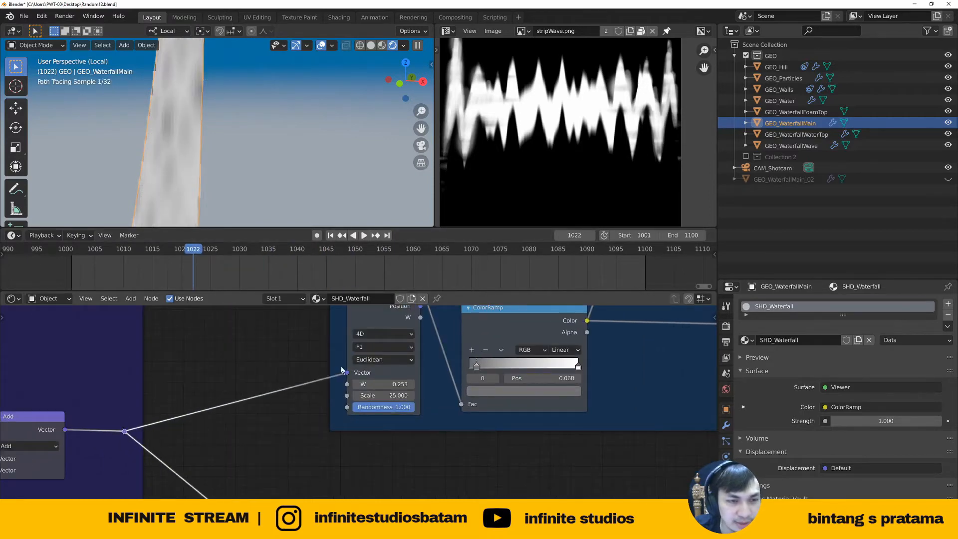
scroll(248, 380, down, 2)
key(space)
drag(252, 254, 316, 255)
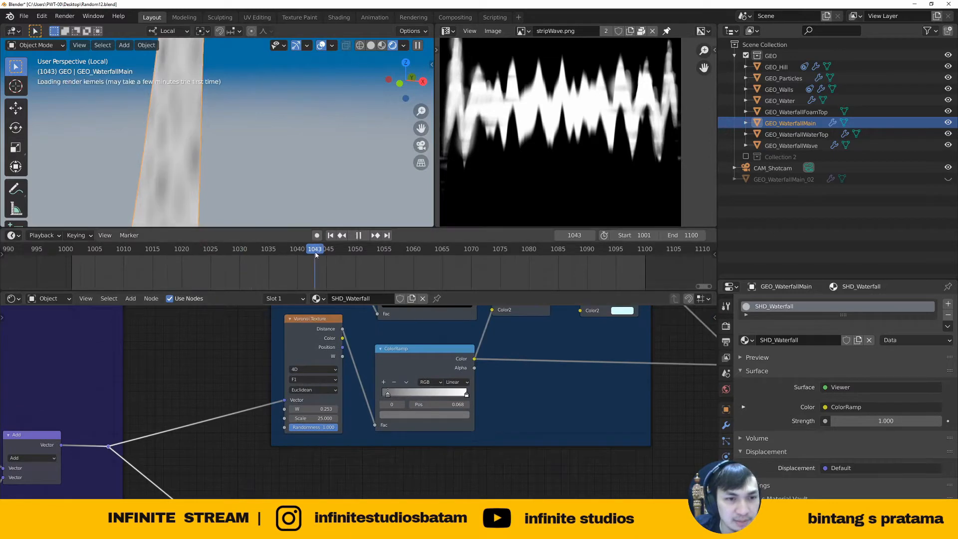
Examine the Add, Combine XYZ, Value and Multiply nodes that animate the Voronoi Texture's coordinates
scroll(218, 154, down, 3)
scroll(231, 430, down, 4)
middle_drag(195, 434, 355, 392)
scroll(320, 412, down, 5)
middle_drag(295, 427, 336, 394)
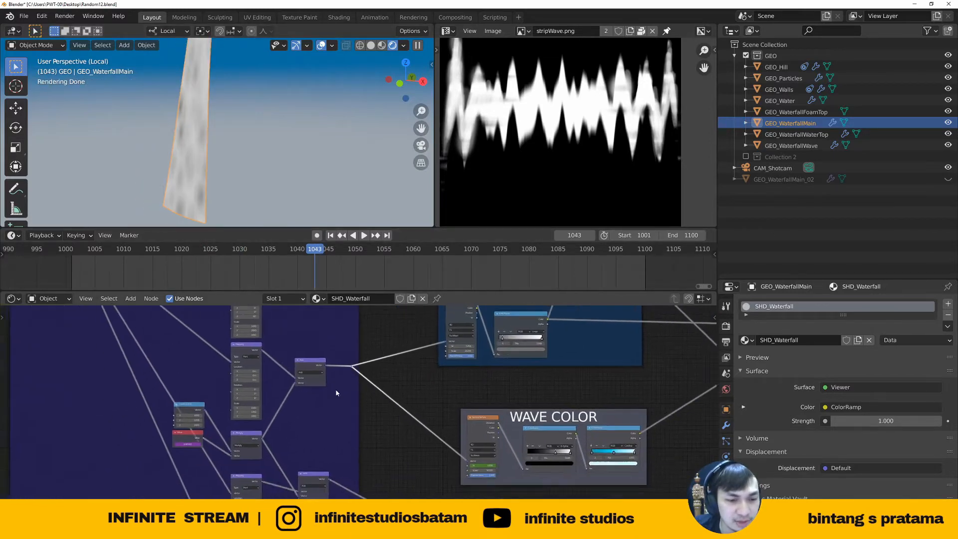
scroll(336, 394, up, 8)
click(329, 324)
scroll(300, 369, down, 3)
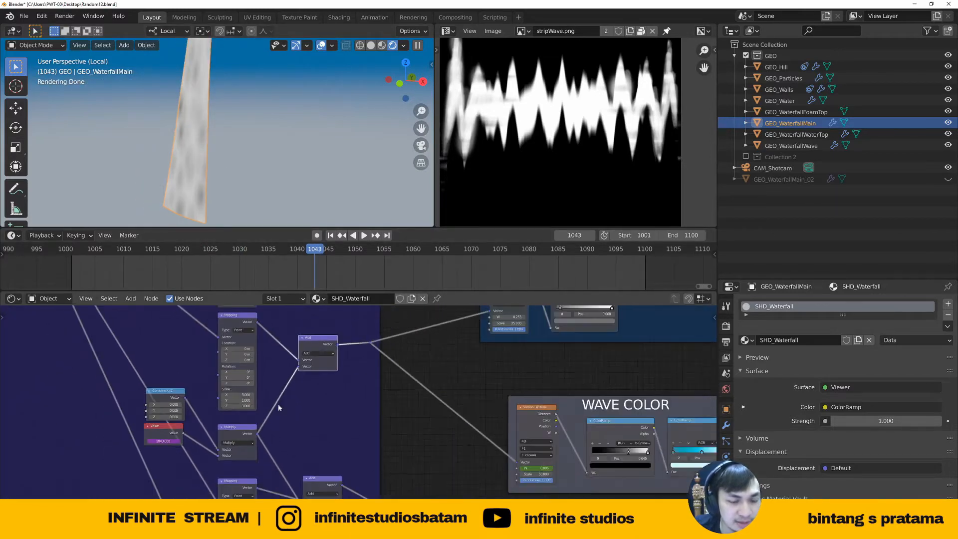
scroll(277, 403, up, 4)
click(137, 380)
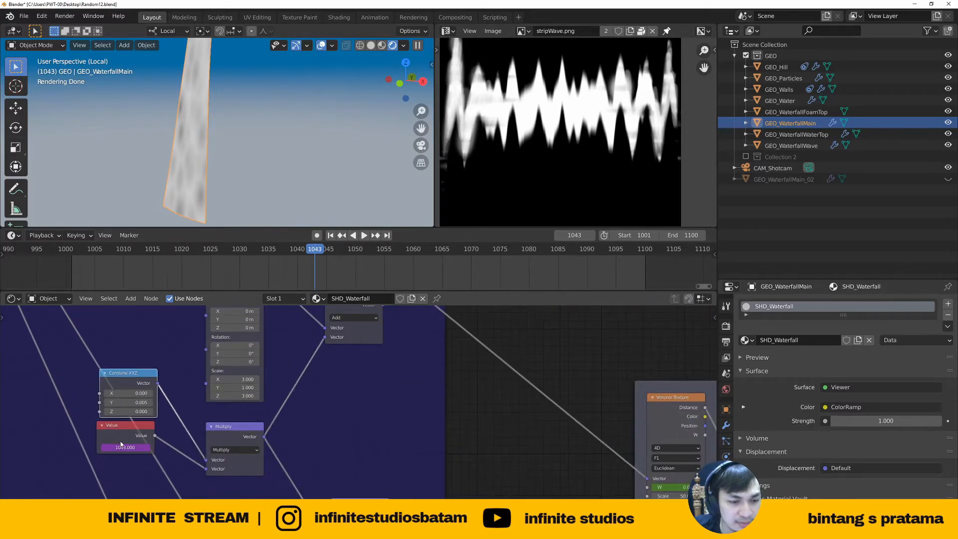
Preview the BOTTOM RAMP frame's first Multiply, Voronoi ColorRamp and final Multiply in turn on the isolated waterfall
scroll(389, 383, down, 8)
middle_drag(428, 403, 229, 469)
scroll(473, 332, up, 4)
middle_drag(473, 332, 354, 397)
scroll(310, 389, up, 3)
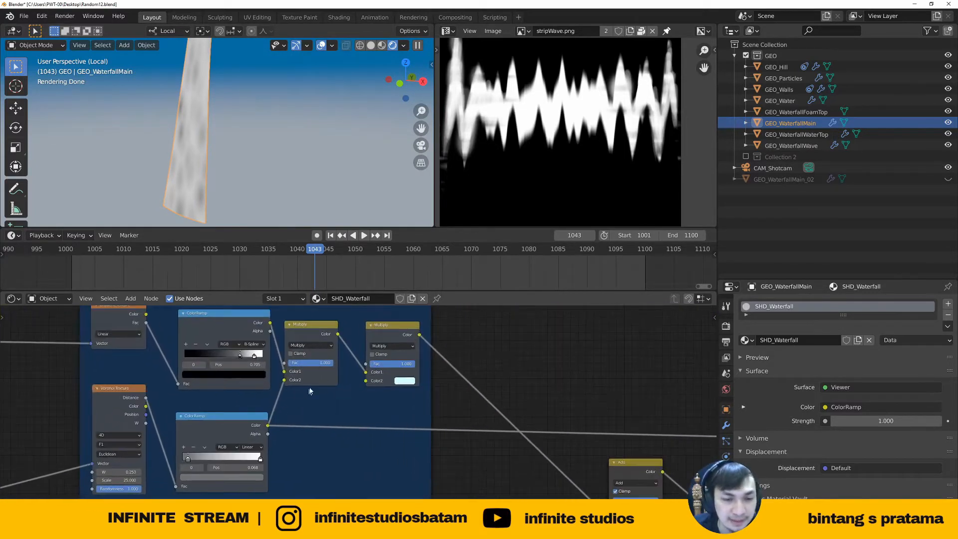
ctrl+shift+click(310, 382)
scroll(249, 160, down, 3)
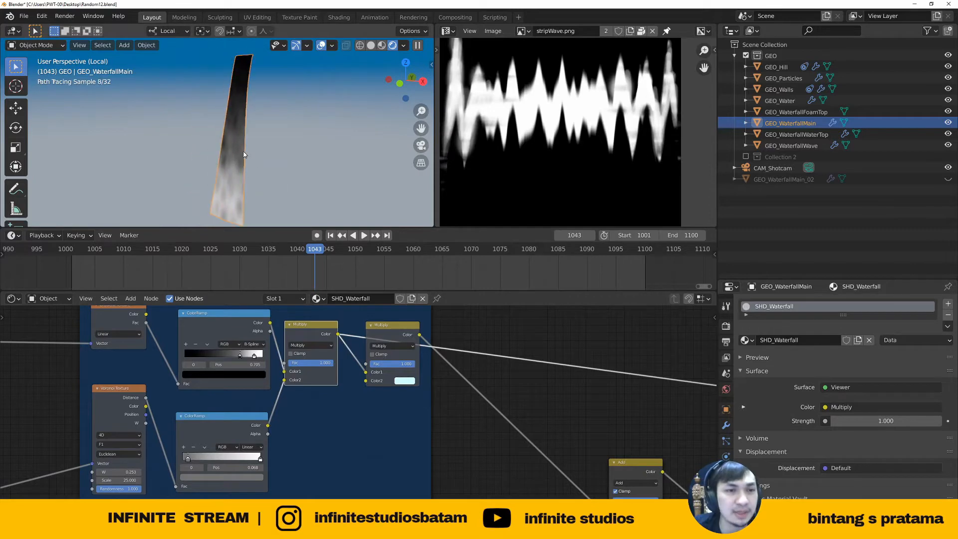
scroll(244, 154, up, 3)
ctrl+shift+click(225, 425)
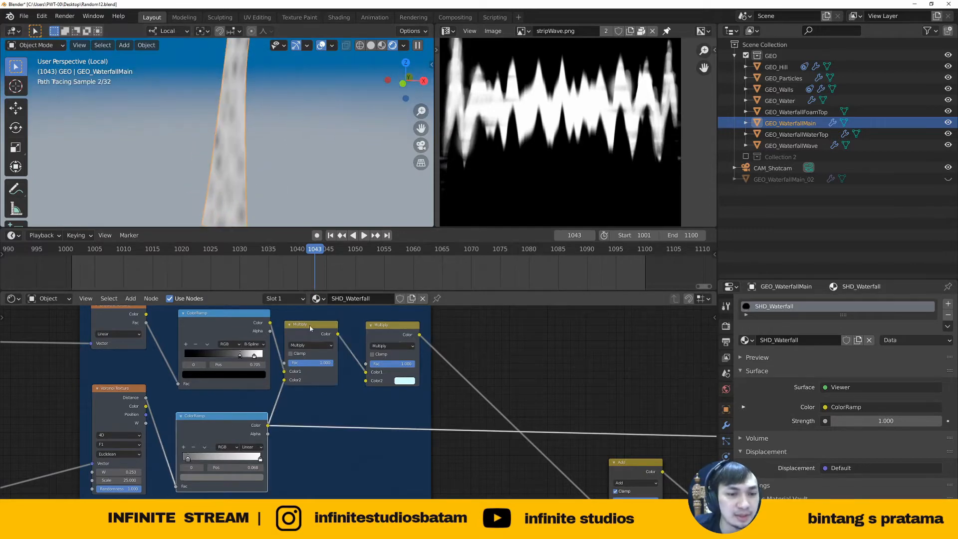
ctrl+shift+click(415, 329)
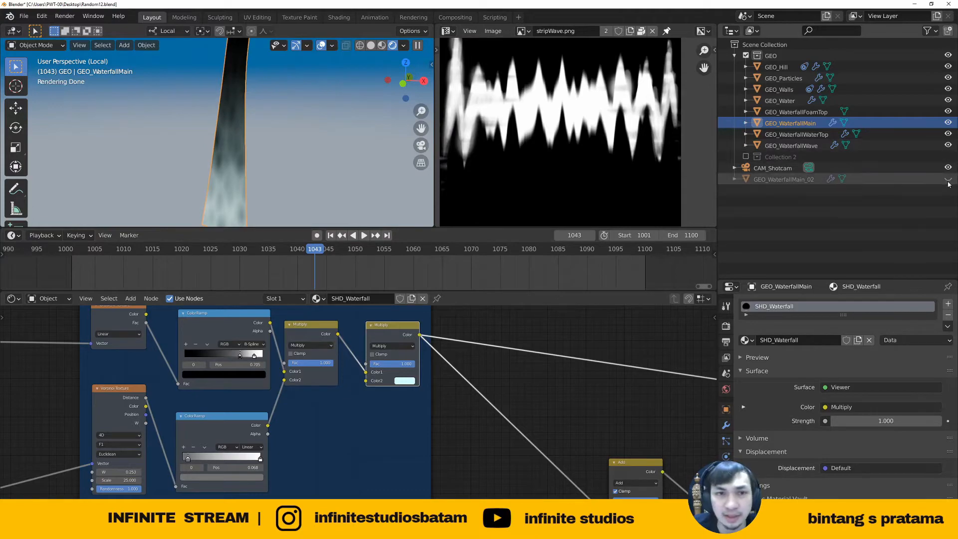
Leave local view, then unhide GEO_WaterfallMain_02 and isolate it for editing
key(KP_Divide)
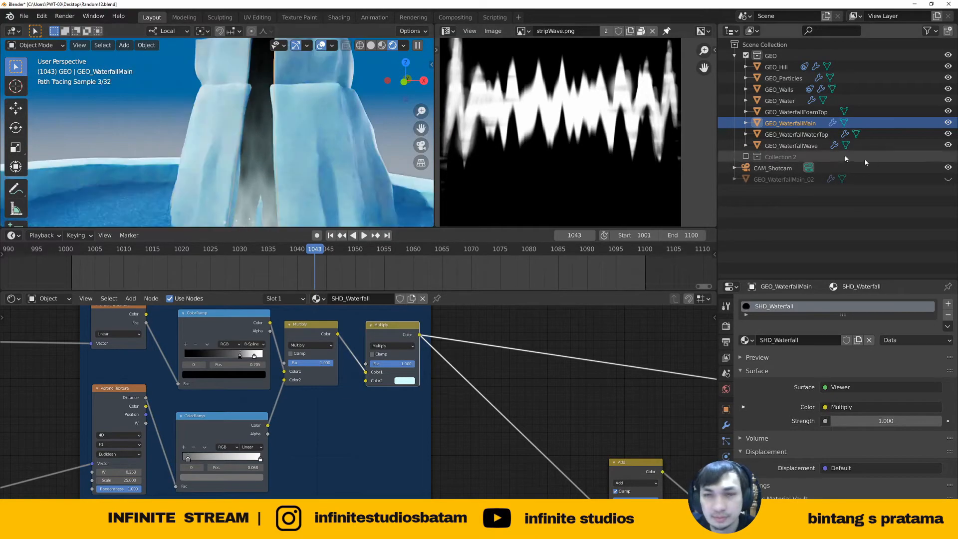
click(925, 181)
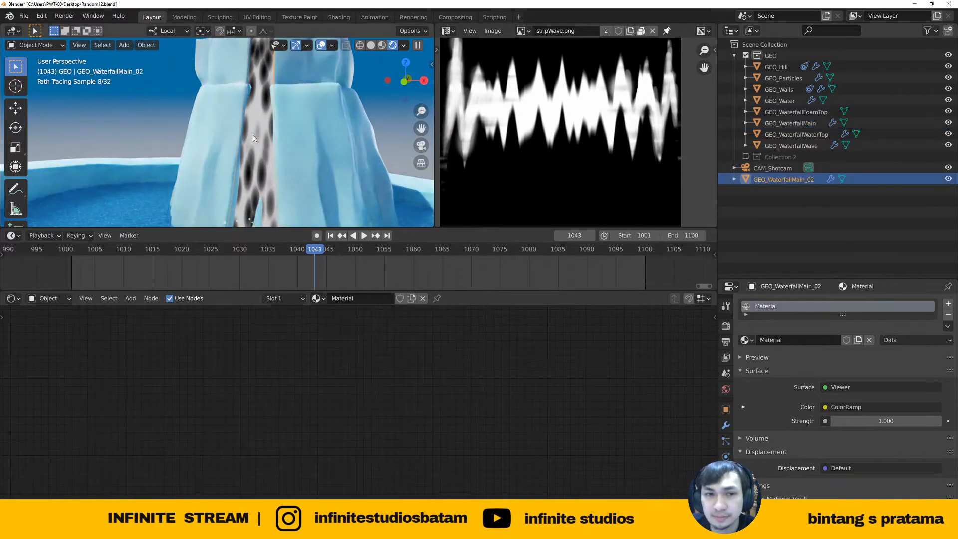
key(KP_Divide)
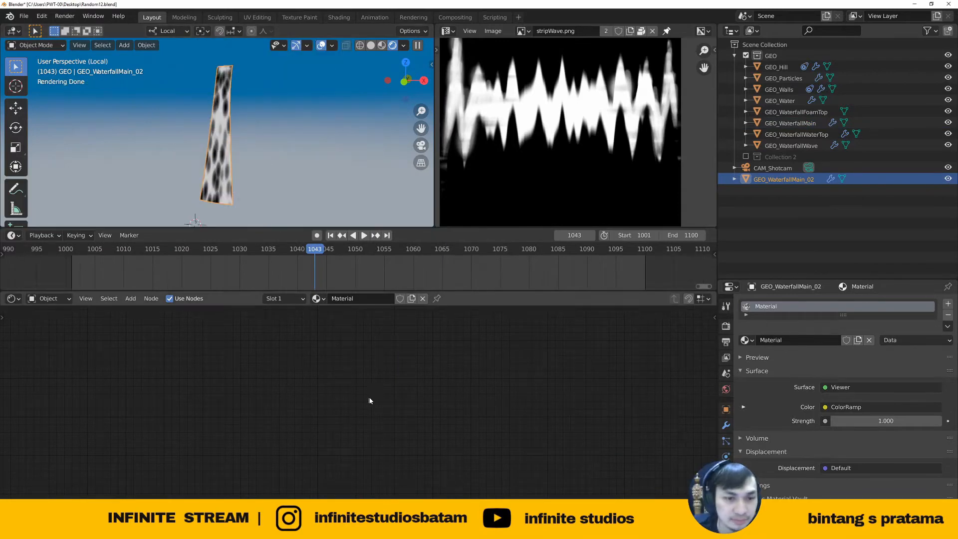
Line up the gradient ColorRamp above the Voronoi ColorRamp in GEO_WaterfallMain_02's material
scroll(278, 444, down, 2)
middle_drag(286, 441, 525, 350)
middle_drag(240, 419, 400, 388)
scroll(400, 387, up, 3)
scroll(400, 388, down, 2)
middle_drag(361, 355, 407, 391)
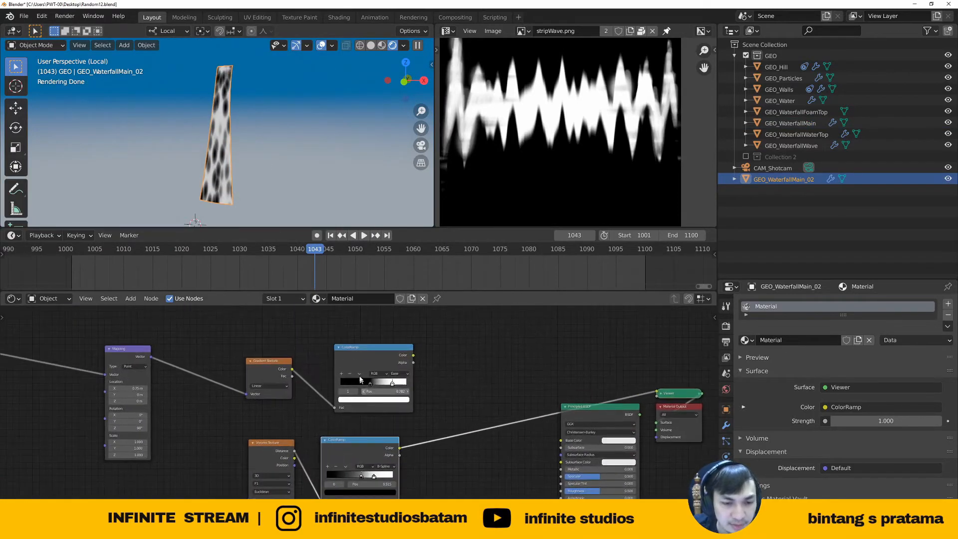
scroll(356, 355, up, 2)
drag(355, 356, 340, 371)
Lighten the Voronoi ColorRamp's black stop to mid grey and move it closer to the ramp's start
click(349, 463)
scroll(349, 462, up, 3)
middle_drag(376, 466, 379, 458)
scroll(379, 458, up, 3)
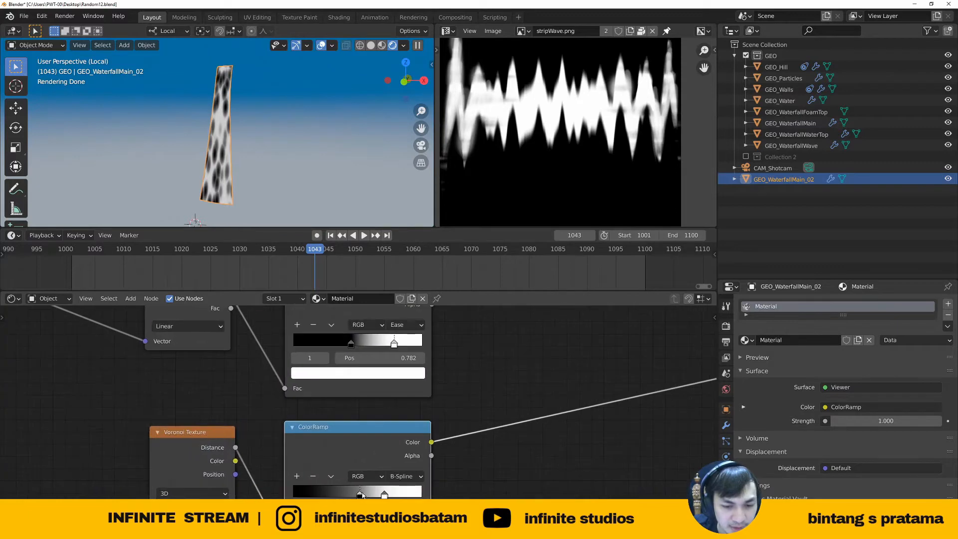
middle_drag(478, 451, 502, 379)
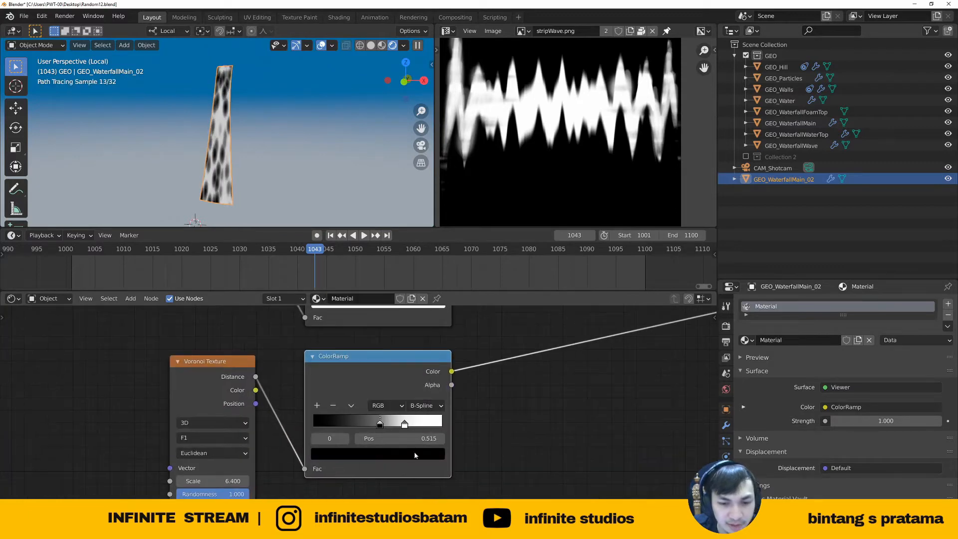
click(378, 454)
drag(421, 357, 416, 327)
middle_drag(542, 387, 561, 421)
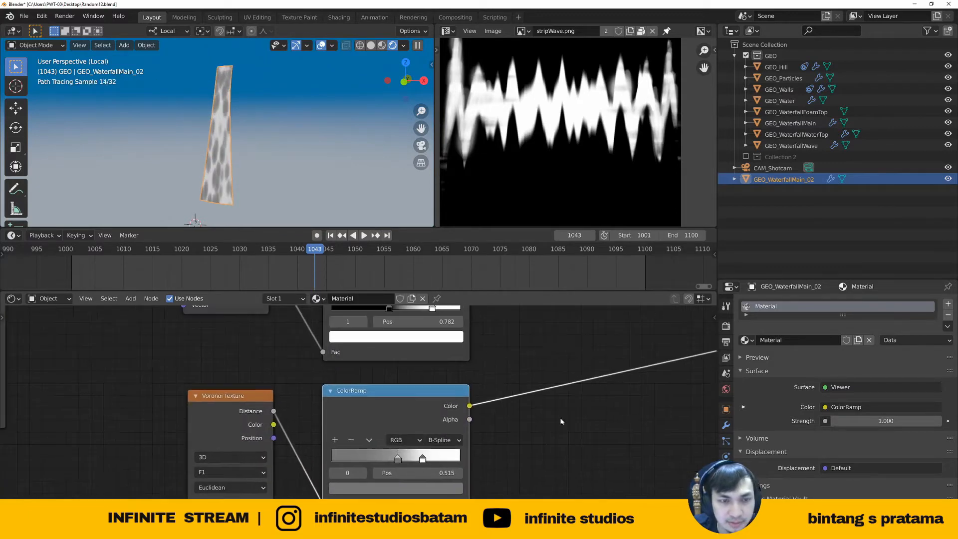
drag(400, 459, 374, 459)
Add a MixRGB node beside the gradient ColorRamp, in the space before the Principled BSDF
scroll(450, 384, down, 4)
middle_drag(451, 383, 369, 381)
scroll(431, 432, up, 1)
scroll(370, 381, down, 3)
scroll(370, 381, up, 2)
key(shift+a)
click(372, 378)
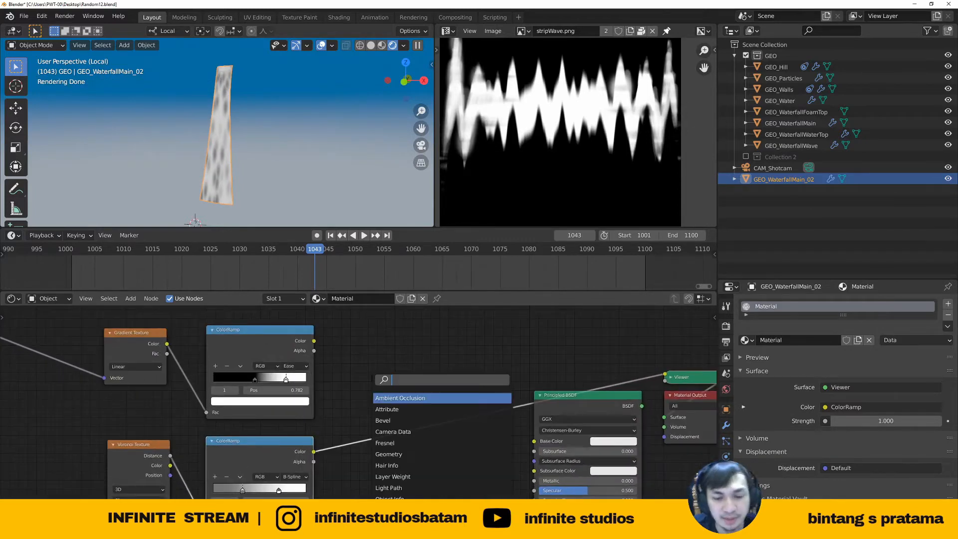
text(mi)
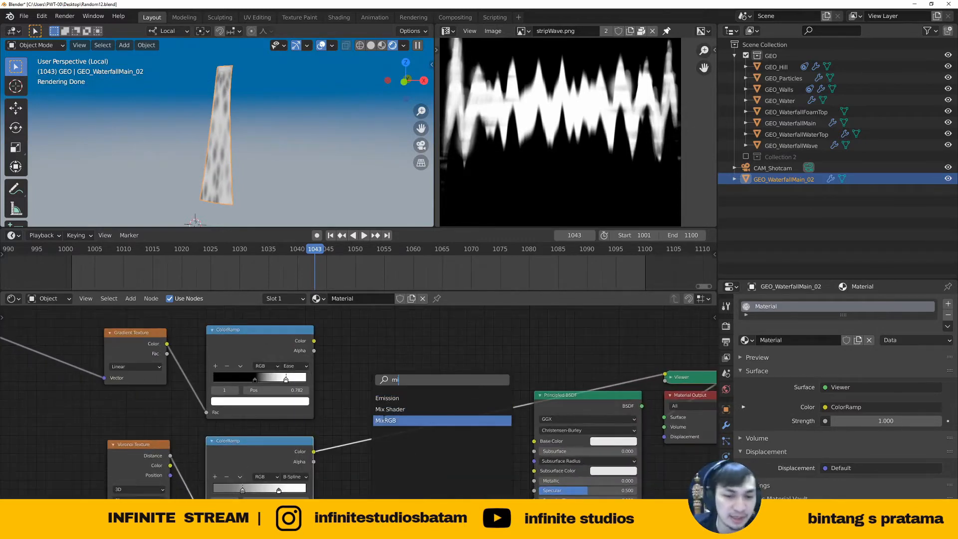
click(382, 421)
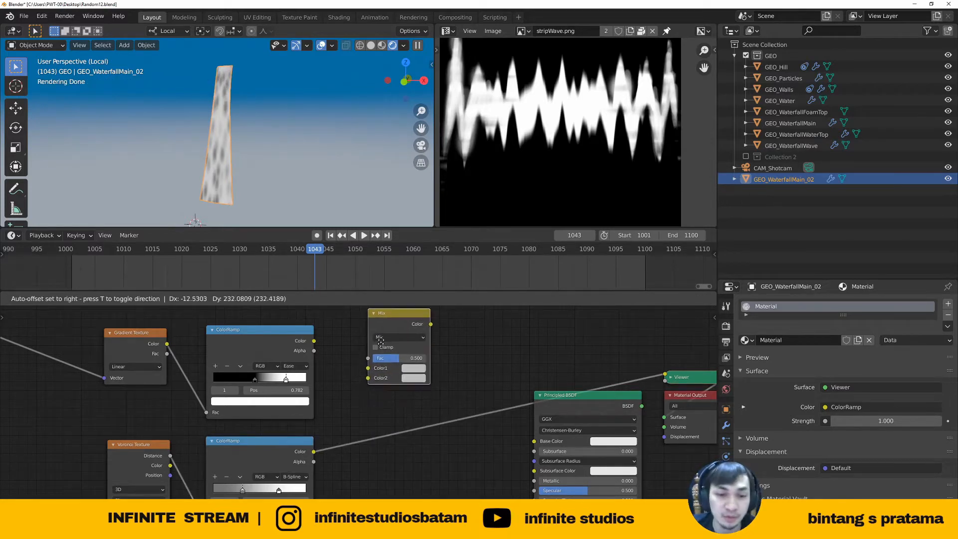
click(372, 380)
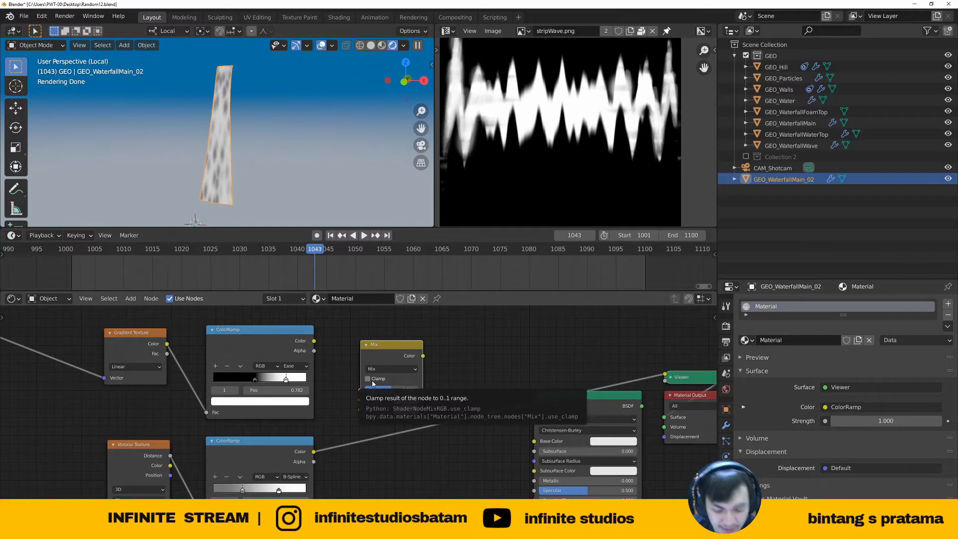
Place the Mix node beside the gradient ColorRamp, leaving a gap for its incoming connections
drag(385, 351, 391, 343)
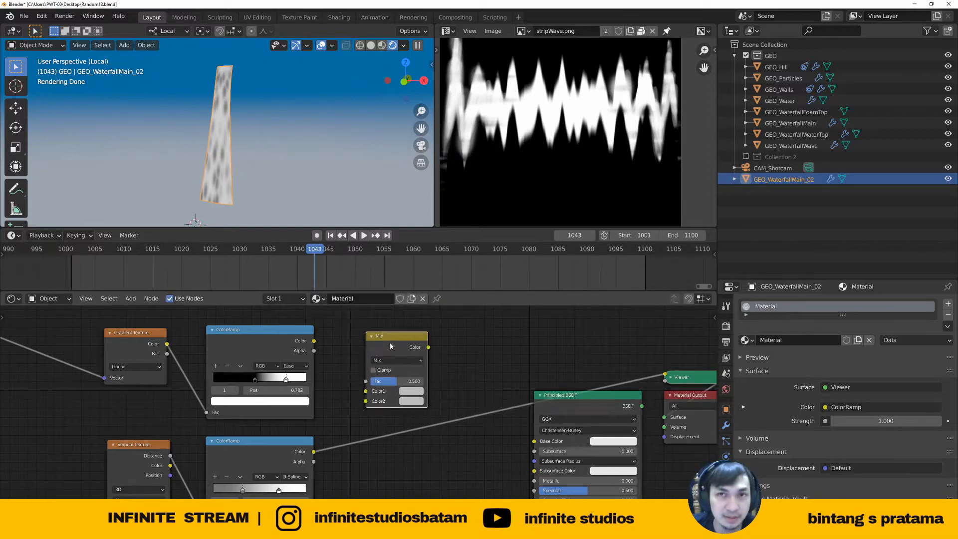
middle_drag(390, 343, 422, 355)
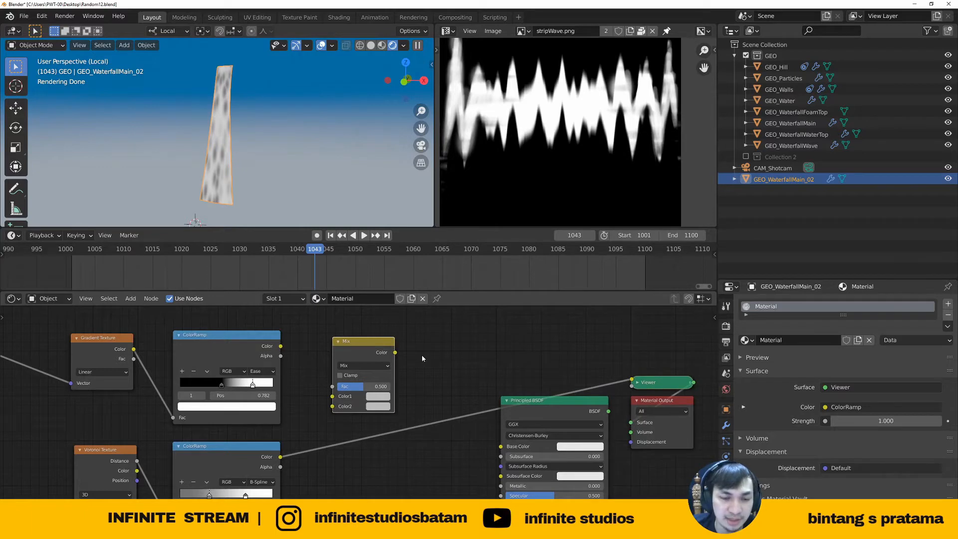
middle_drag(421, 355, 371, 370)
ctrl+right_drag(392, 372, 464, 370)
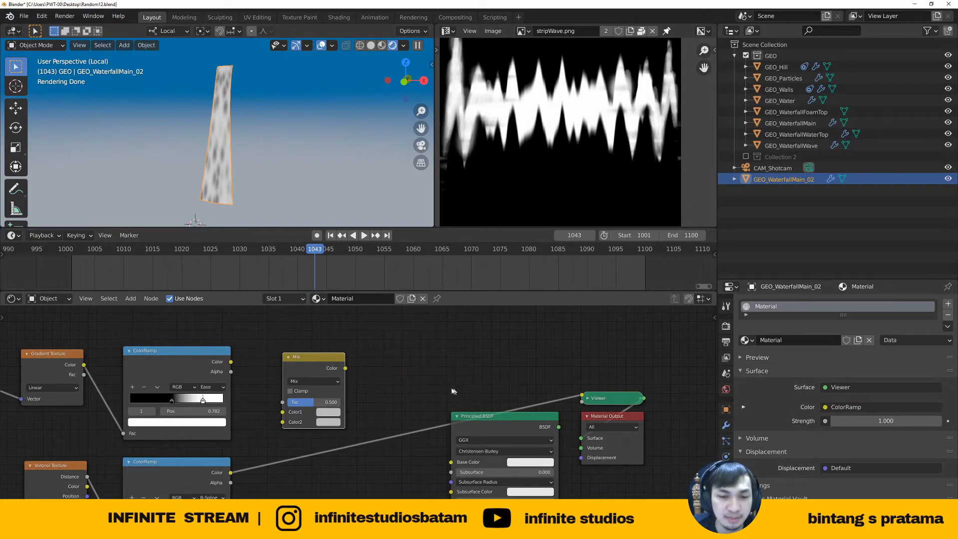
middle_drag(453, 391, 503, 380)
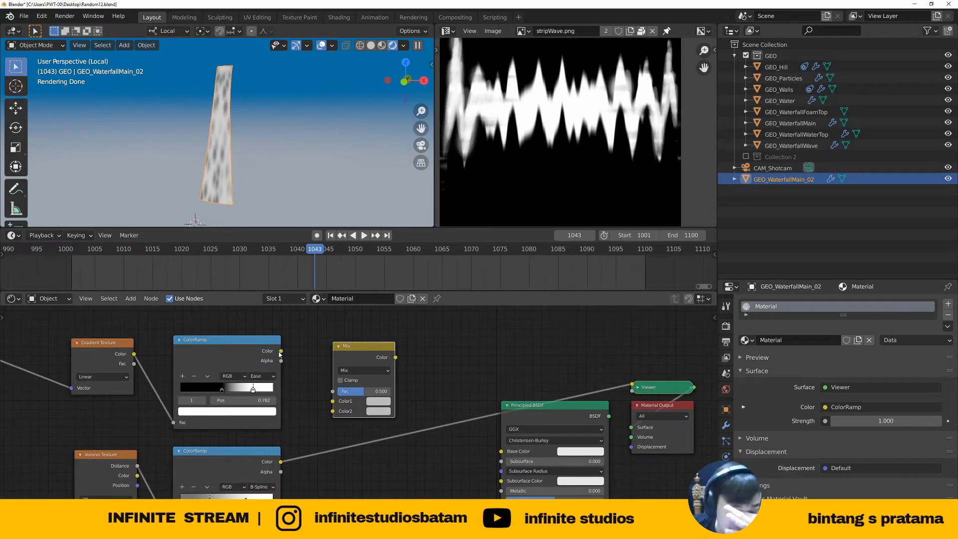
drag(368, 355, 357, 353)
middle_drag(358, 408, 367, 406)
drag(365, 350, 389, 349)
Connect the gradient ColorRamp's Color output to the Mix node's Color1 and the Voronoi ColorRamp's Color output to Color2
drag(290, 349, 329, 367)
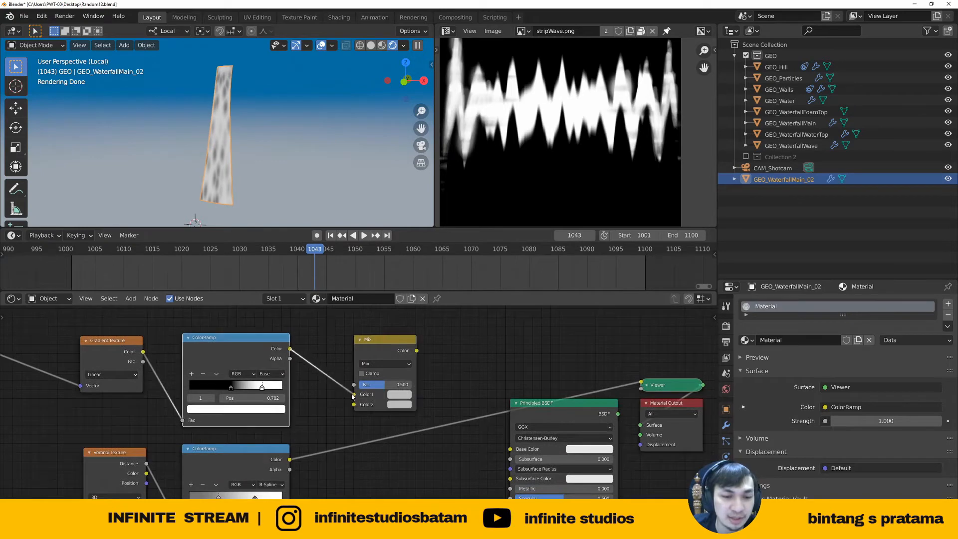
drag(291, 462, 353, 405)
middle_drag(360, 428, 360, 414)
scroll(283, 444, up, 2)
drag(211, 458, 213, 458)
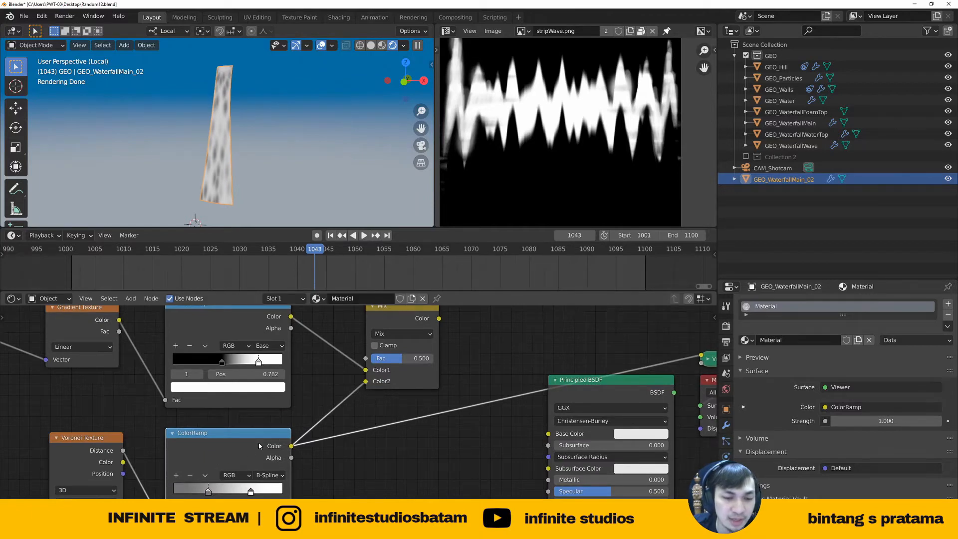
middle_drag(325, 358, 316, 373)
drag(251, 321, 250, 325)
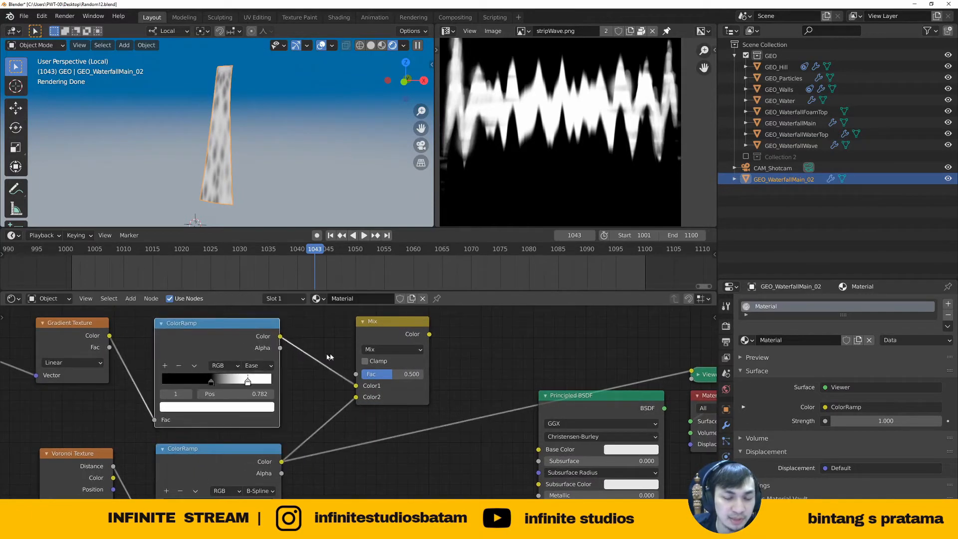
Preview the Mix node's output on the waterfall and compare its factor at 1.000 and 0.000
middle_drag(422, 324, 355, 353)
scroll(347, 350, up, 1)
ctrl+shift+click(337, 361)
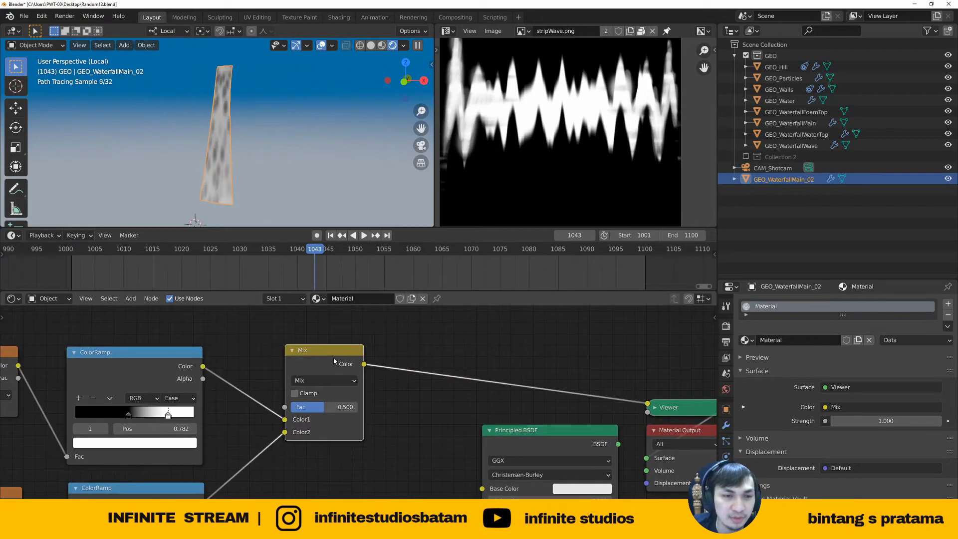
drag(333, 358, 309, 365)
drag(301, 414, 334, 416)
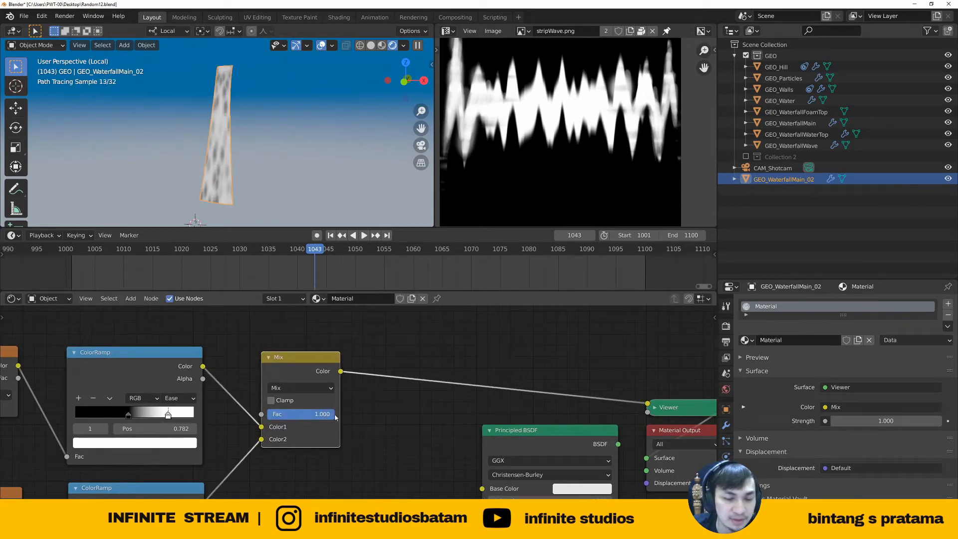
scroll(310, 420, up, 2)
middle_drag(274, 448, 316, 429)
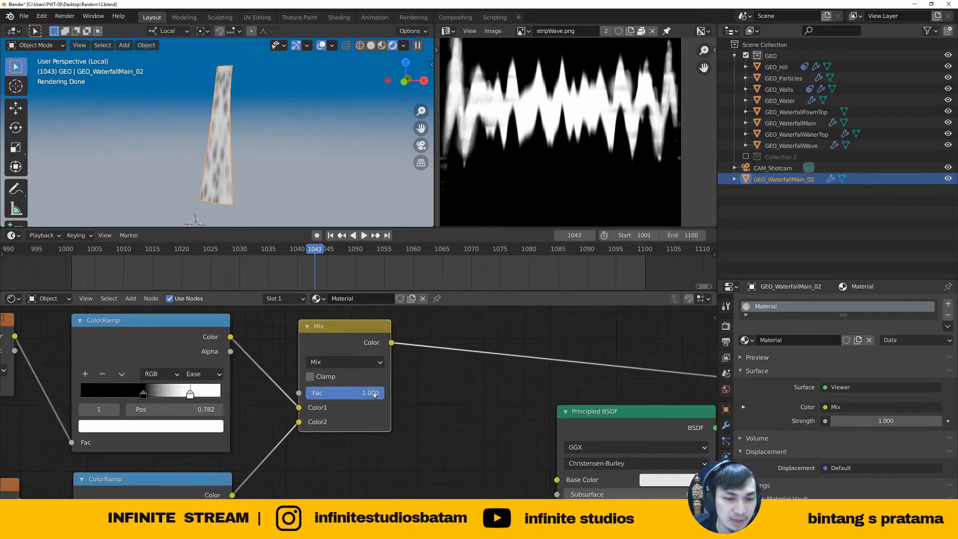
drag(374, 395, 299, 394)
key(g)
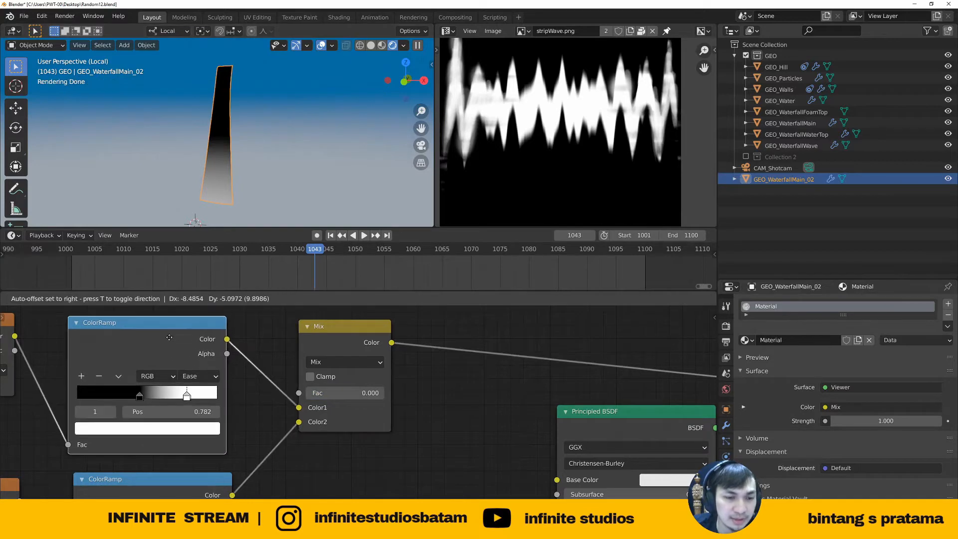
click(174, 336)
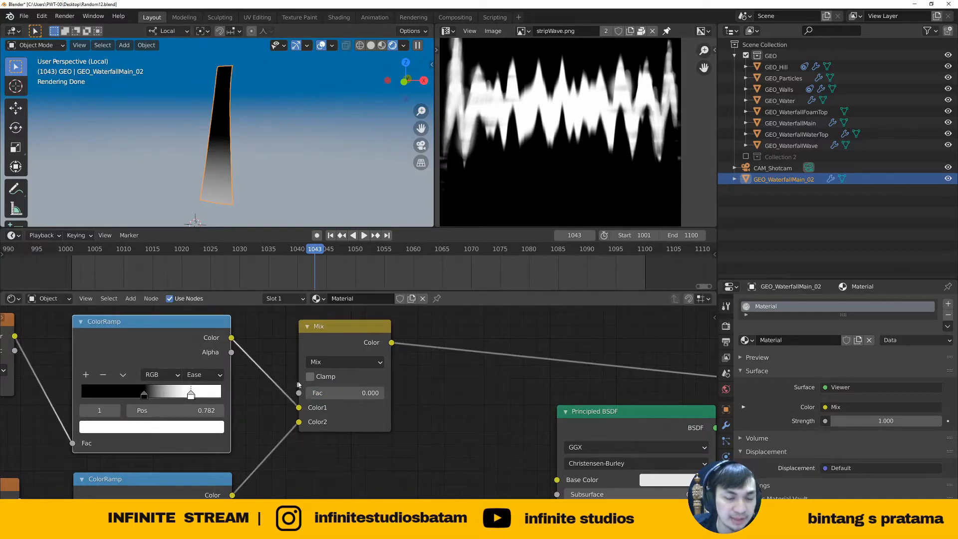
middle_drag(377, 384, 366, 361)
scroll(327, 393, down, 3)
scroll(420, 388, up, 3)
scroll(393, 367, down, 2)
click(364, 369)
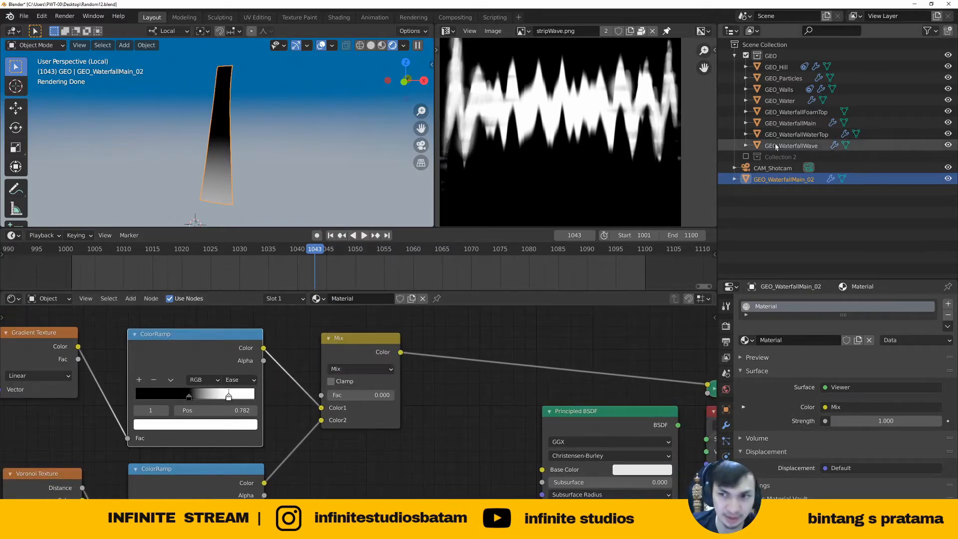
Examine how the mix nodes in GEO_WaterfallMain's BOTTOM RAMP frame blend the two ColorRamps
click(792, 123)
scroll(349, 422, down, 4)
middle_drag(477, 402, 297, 460)
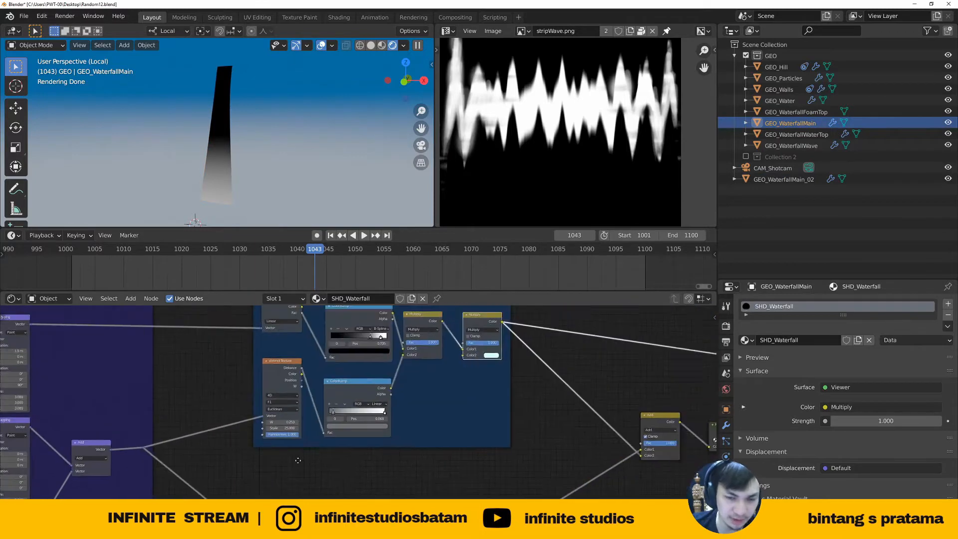
scroll(434, 382, up, 1)
middle_drag(436, 380, 382, 436)
scroll(392, 368, up, 3)
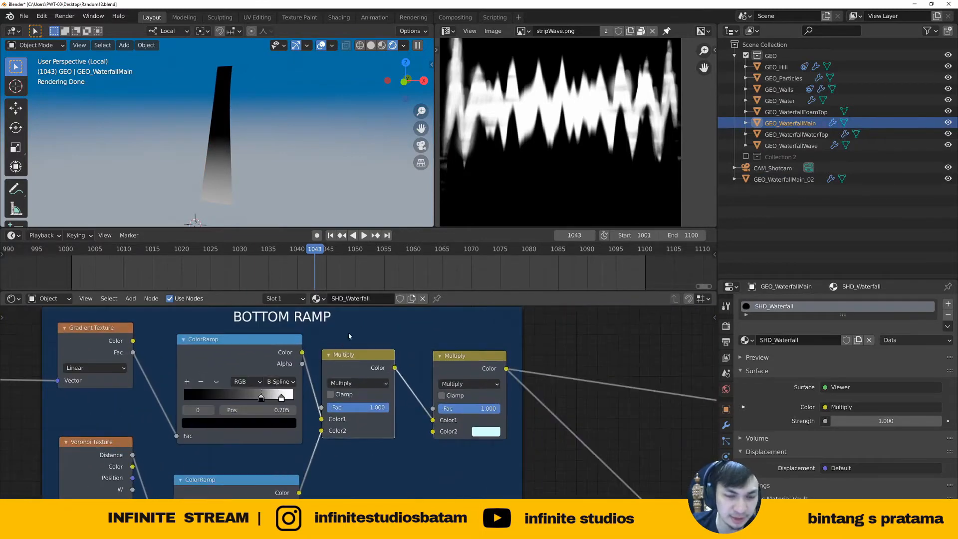
Set the Mix node in GEO_WaterfallMain_02's material to Multiply with a factor of 1.000
click(784, 179)
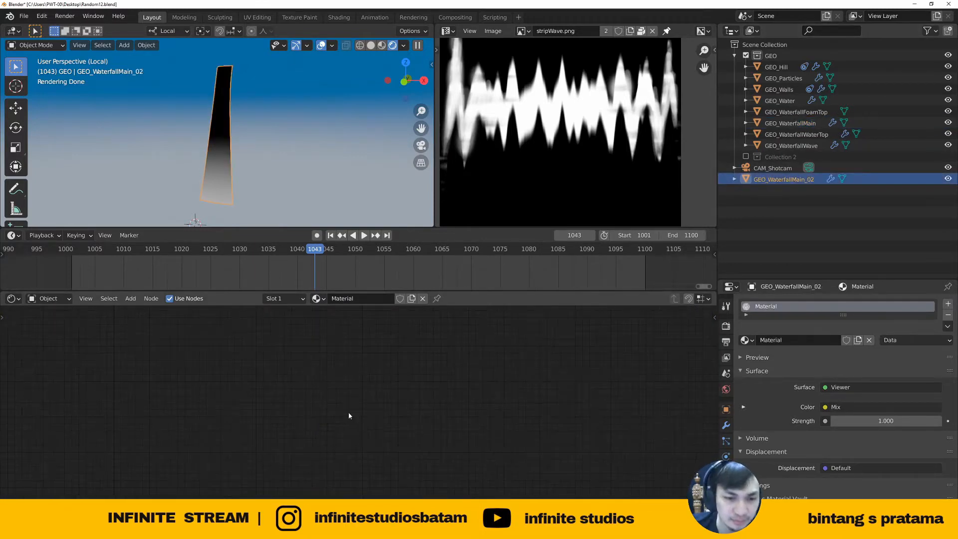
key(Home)
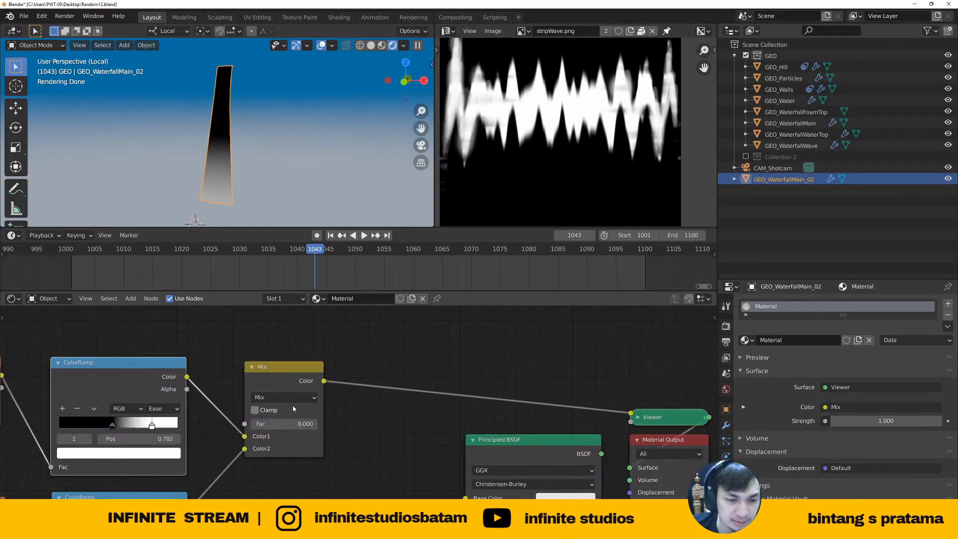
click(292, 398)
click(276, 349)
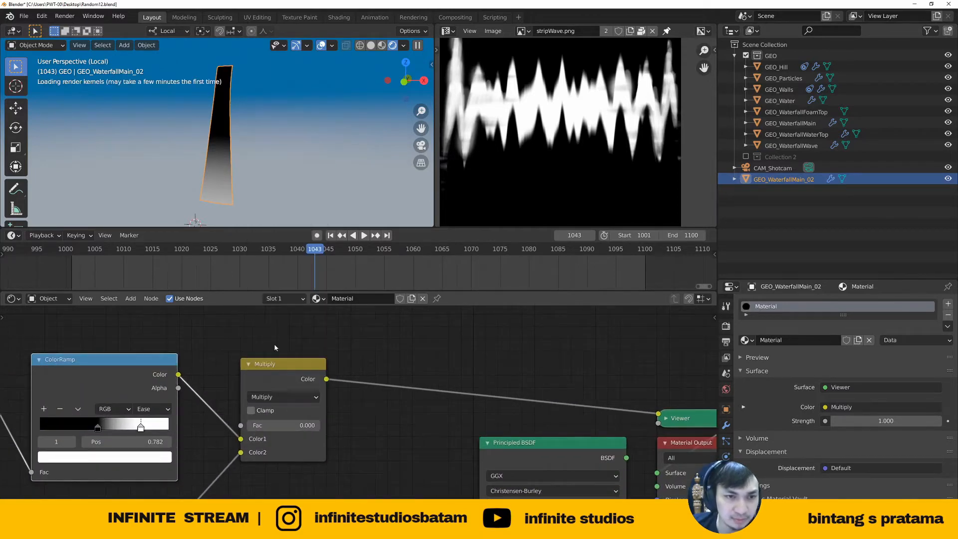
drag(263, 426, 321, 428)
scroll(210, 163, up, 5)
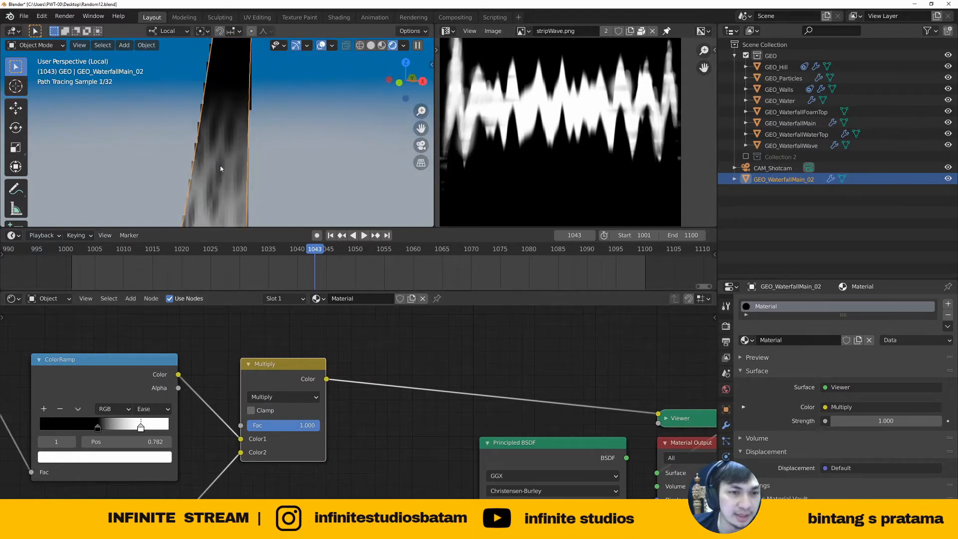
scroll(240, 185, down, 3)
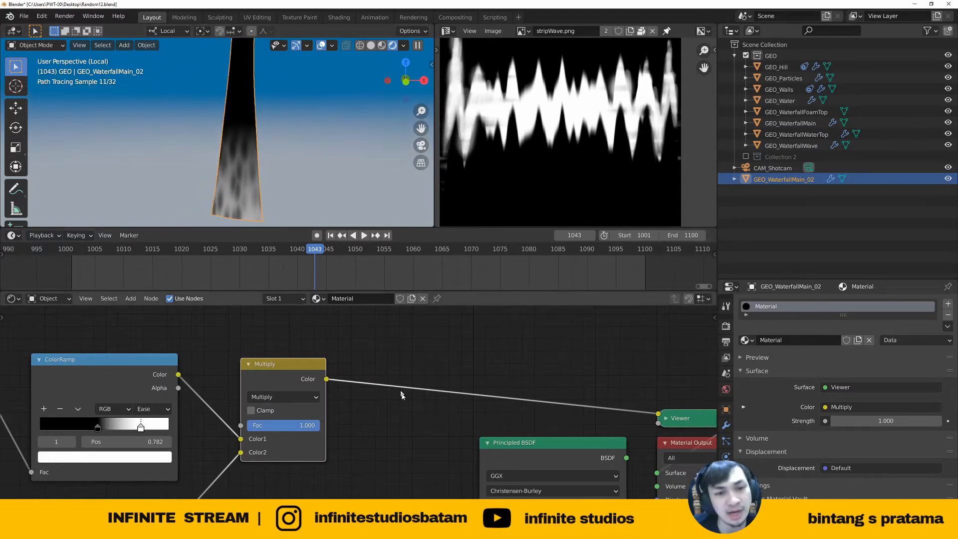
Move the Principled BSDF, Viewer and Material Output nodes farther from the Multiply node to make room
middle_drag(395, 442, 335, 436)
scroll(365, 440, down, 8)
middle_drag(441, 445, 389, 389)
drag(384, 321, 523, 455)
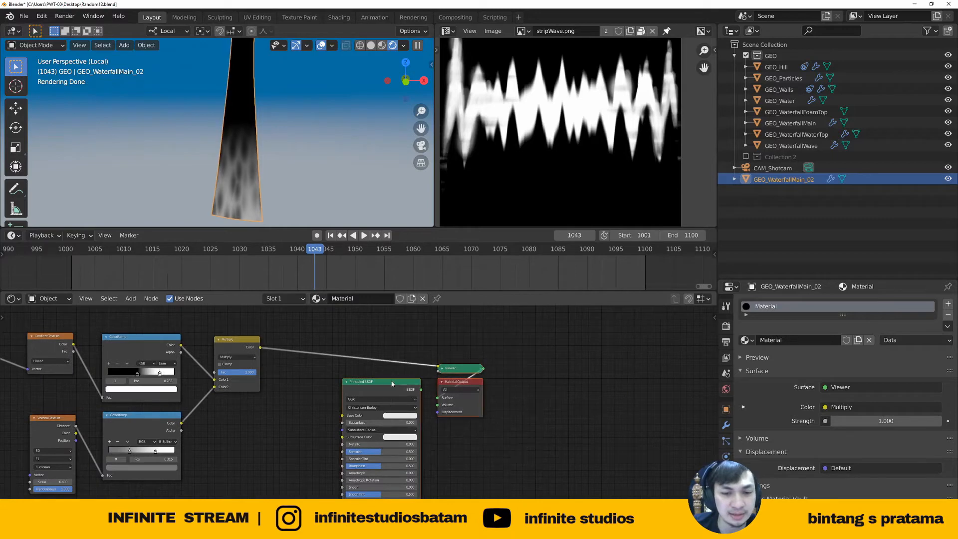
drag(392, 383, 504, 384)
scroll(348, 389, up, 2)
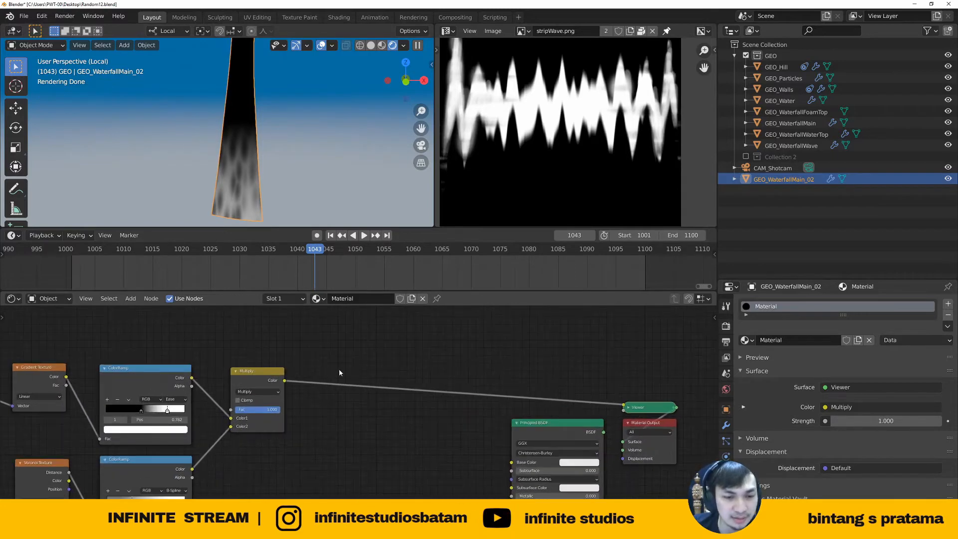
Insert a second MixRGB node on the link between the Multiply node and the Viewer
key(shift+a)
text(mi)
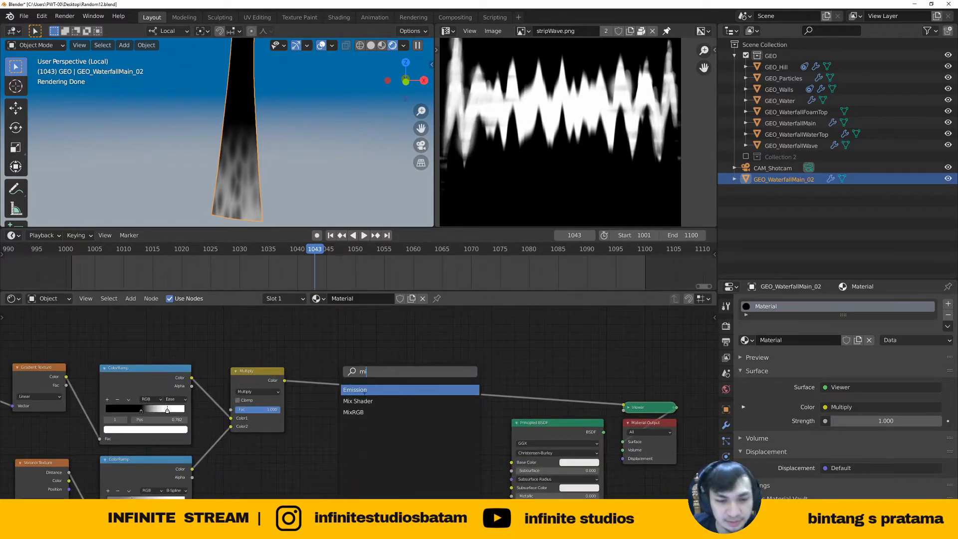
click(354, 413)
click(327, 418)
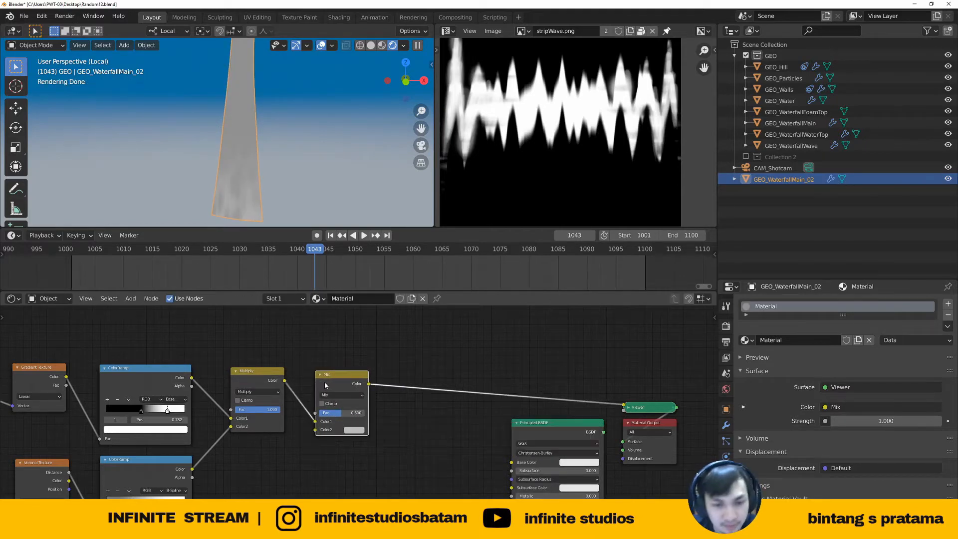
scroll(365, 352, up, 2)
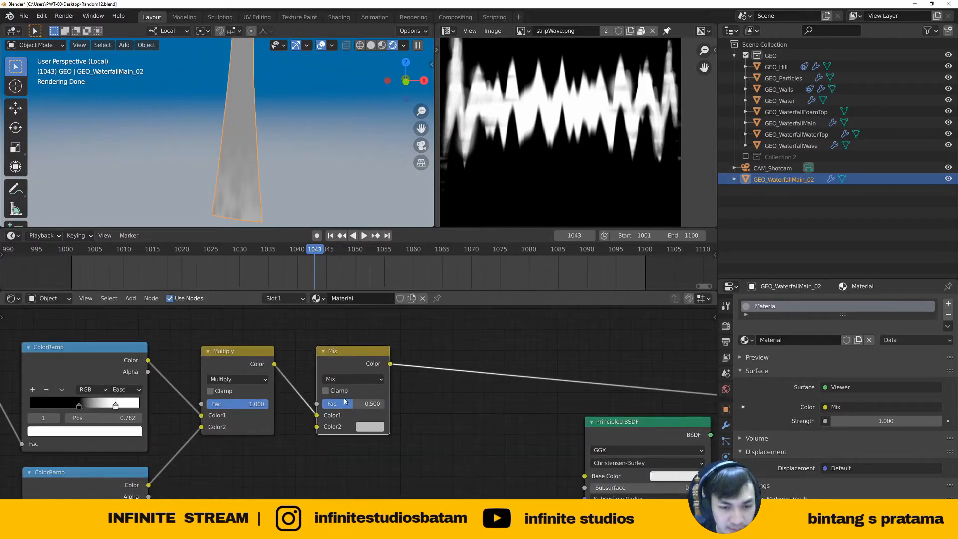
Tint the new Mix node's Color2 light blue and set its factor to 0.756
click(372, 429)
click(406, 311)
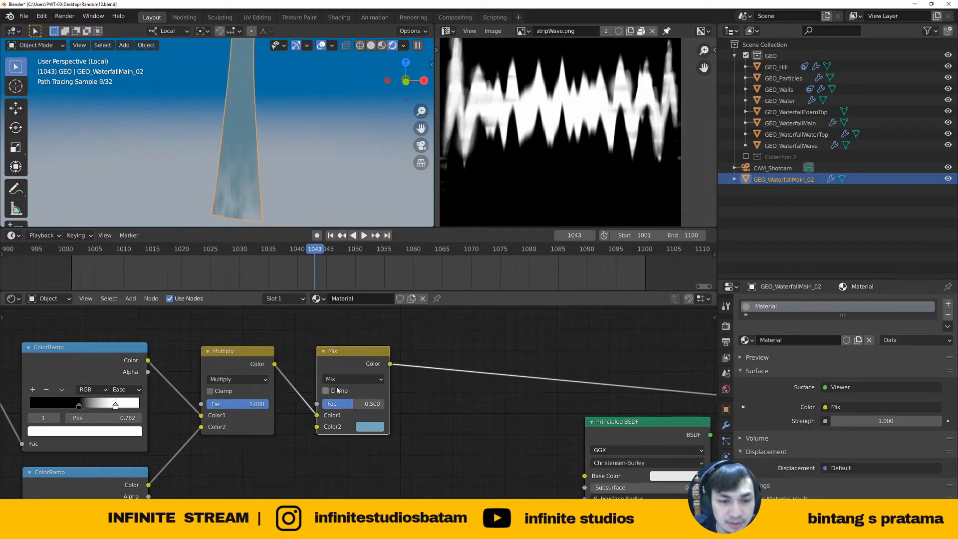
drag(382, 403, 369, 407)
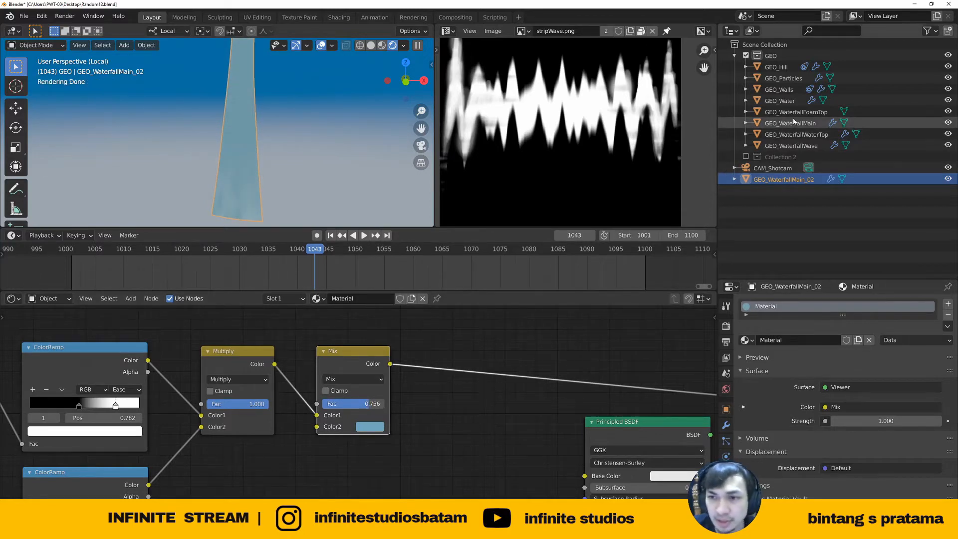
Check the second mix node in GEO_WaterfallMain's bottom ramp and set the blue-tinted Mix node in GEO_WaterfallMain_02 to Multiply
click(794, 122)
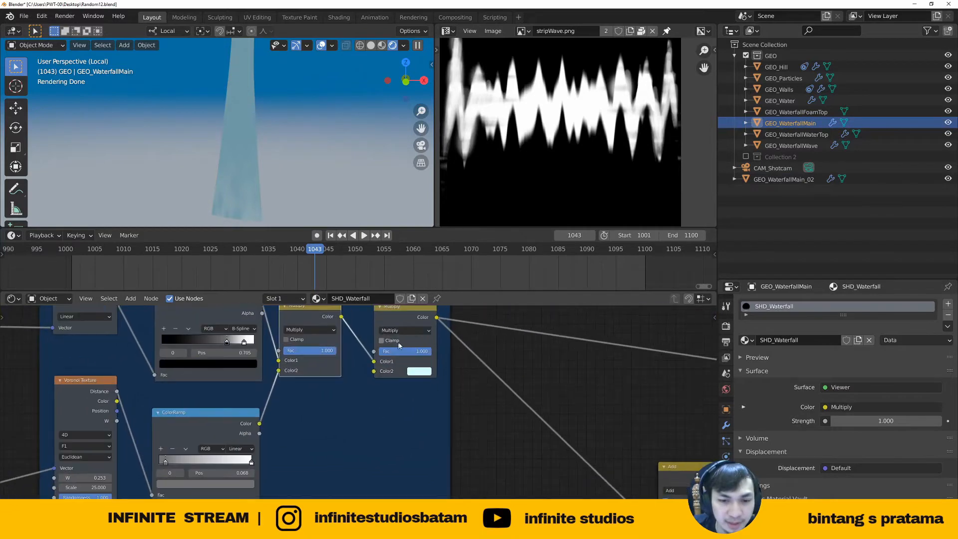
middle_drag(433, 347, 410, 387)
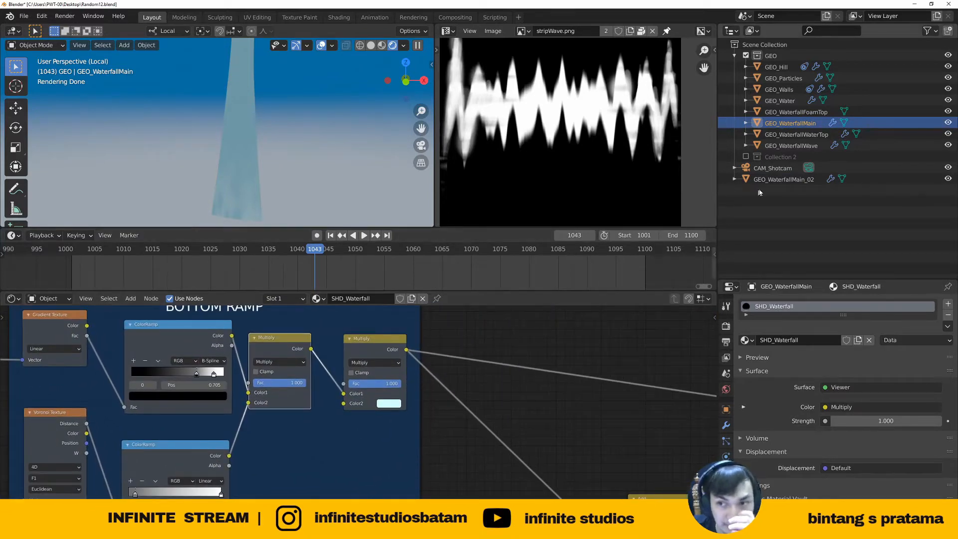
click(799, 180)
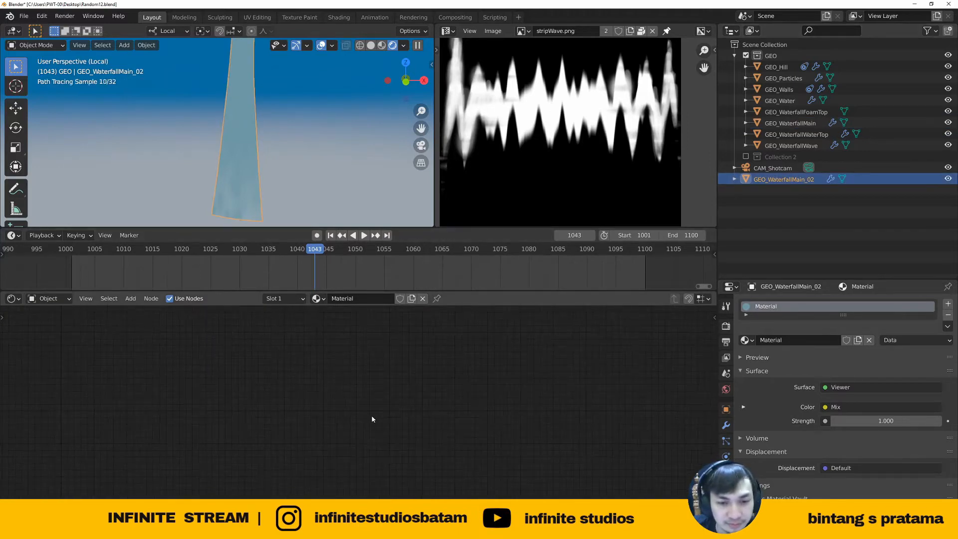
middle_drag(373, 449, 364, 330)
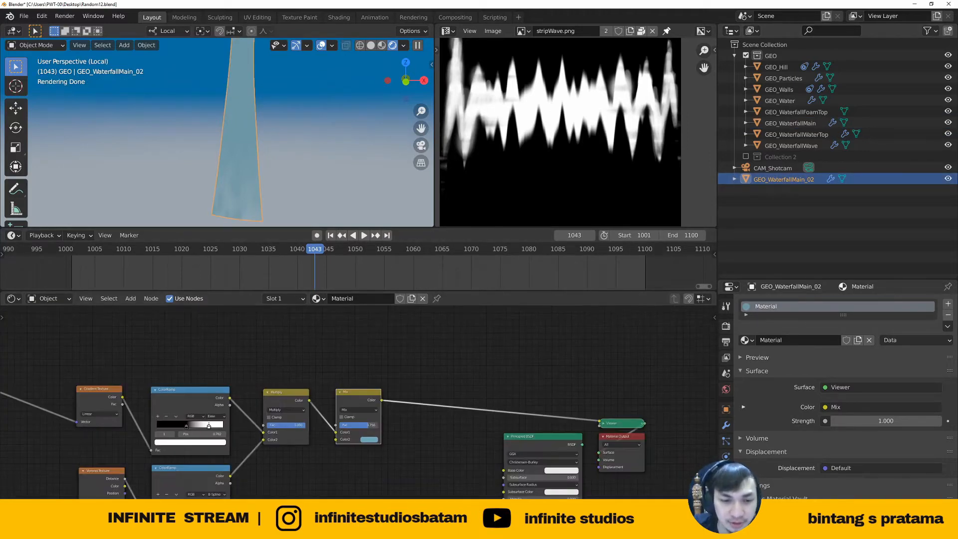
scroll(364, 403, up, 8)
click(360, 408)
click(337, 357)
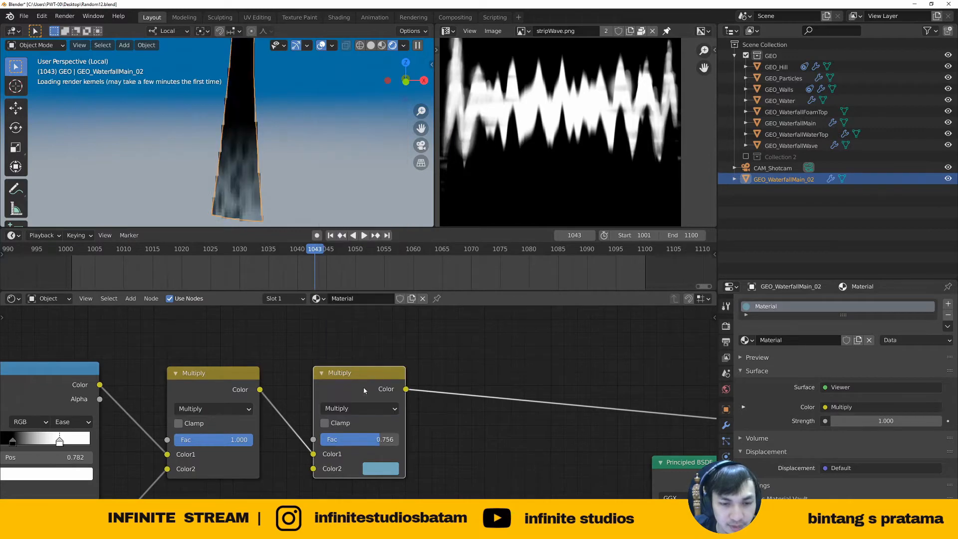
scroll(370, 392, up, 1)
Compare the previews of the plain and blue-tinted Multiply nodes, and set the tinted node's factor to 1.000
scroll(244, 196, up, 5)
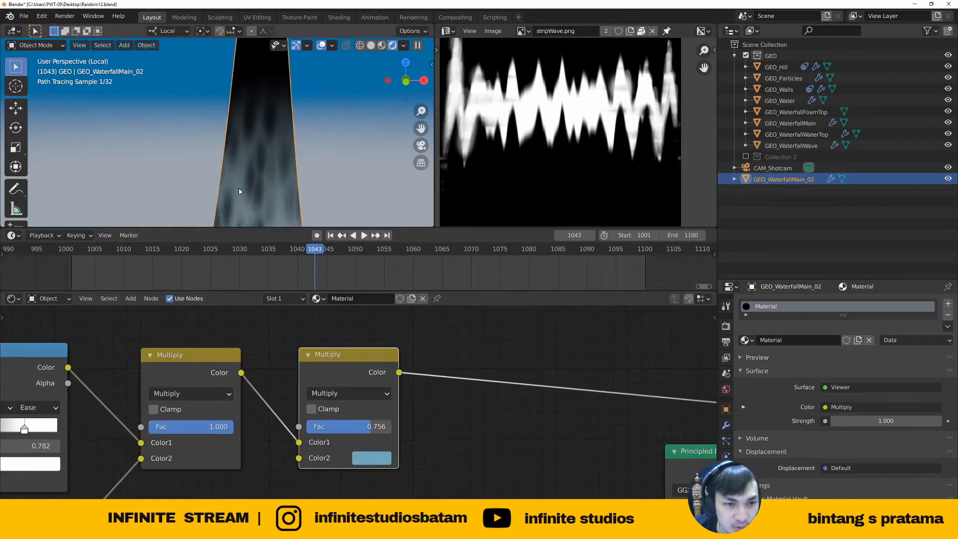
ctrl+shift+click(202, 370)
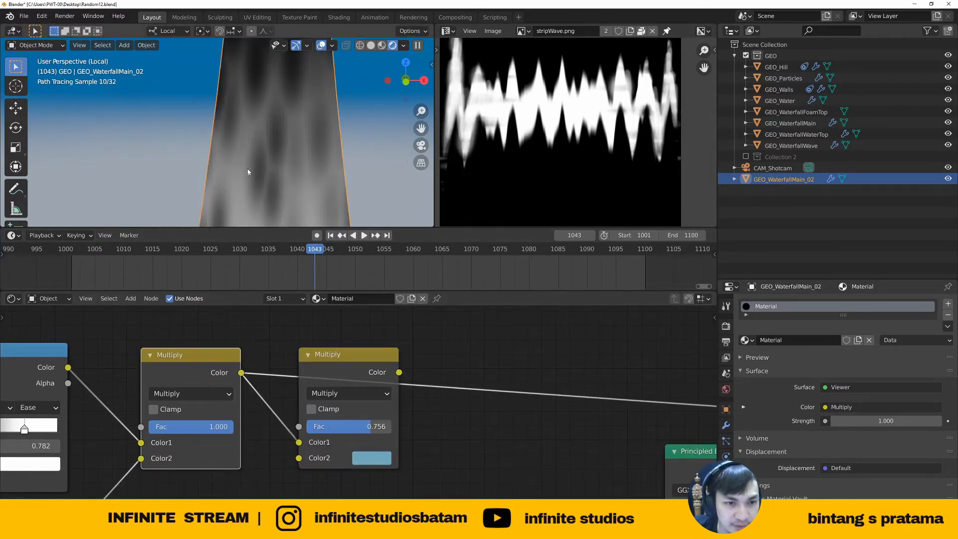
ctrl+shift+click(374, 403)
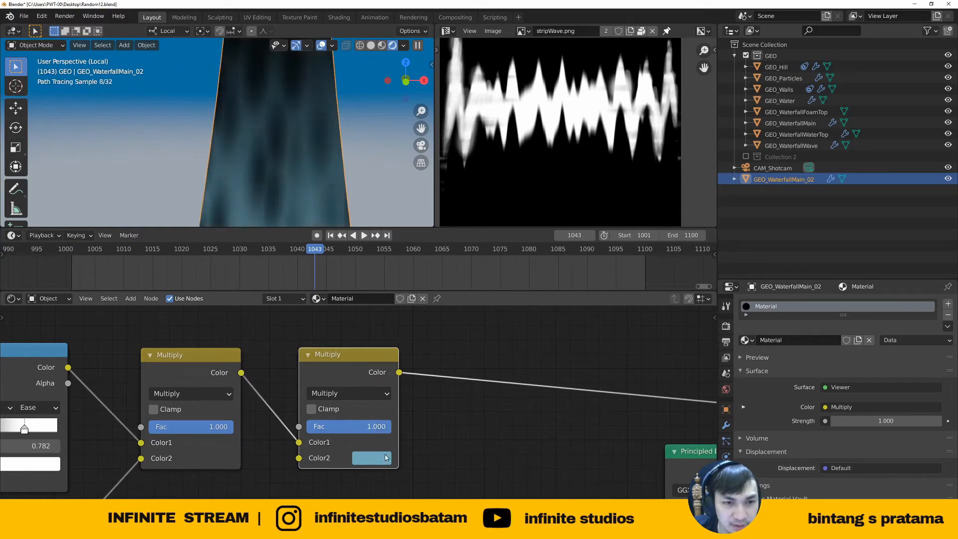
Shift the tinted Multiply node's Color2 to pale cyan with hue 0.502, saturation 0.282 and value 0.735, and check the whole mesh
click(372, 457)
drag(419, 293, 409, 292)
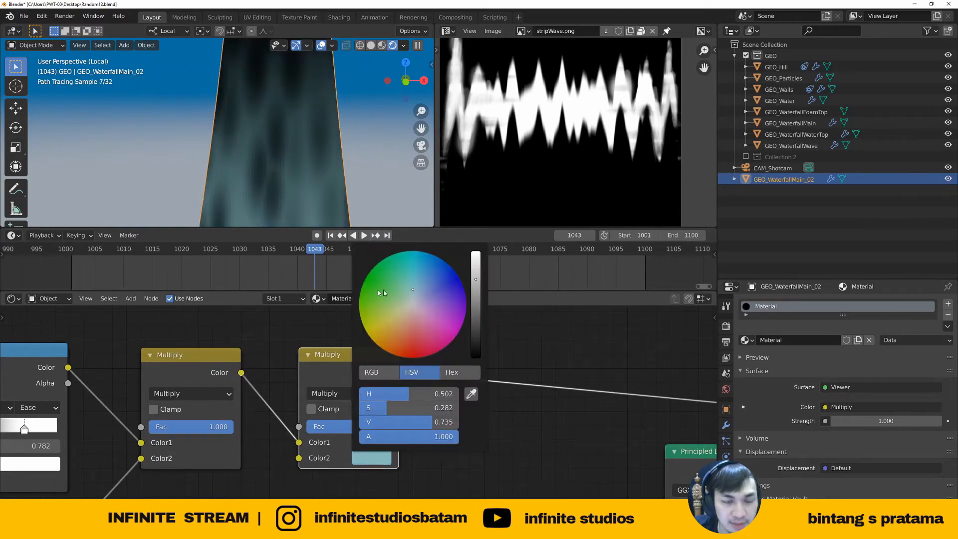
scroll(364, 251, down, 2)
scroll(322, 163, down, 3)
middle_drag(325, 163, 330, 173)
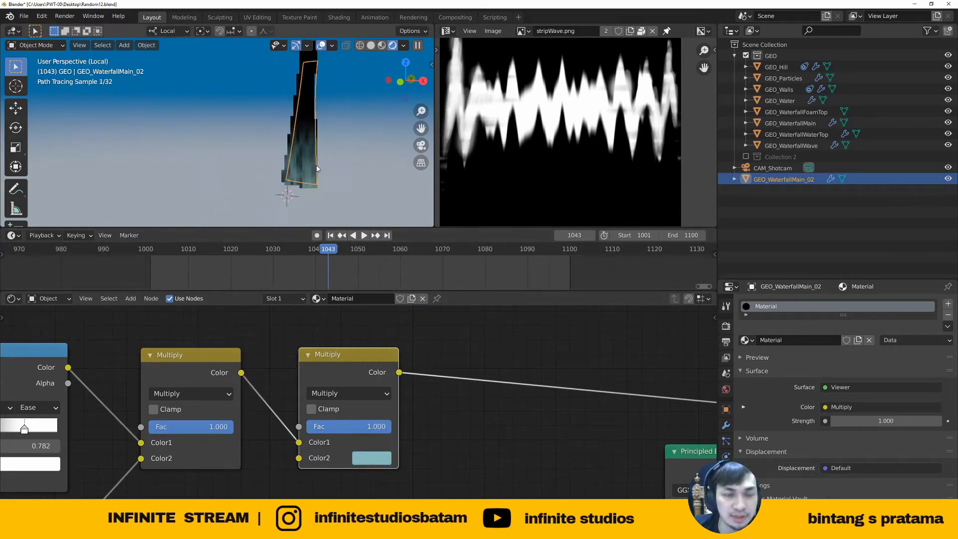
scroll(490, 439, down, 2)
scroll(356, 416, up, 3)
Connect the tinted Multiply node's Color output to the Principled BSDF's Base Color
middle_drag(489, 439, 342, 365)
scroll(479, 415, down, 4)
scroll(395, 404, down, 4)
scroll(341, 368, up, 1)
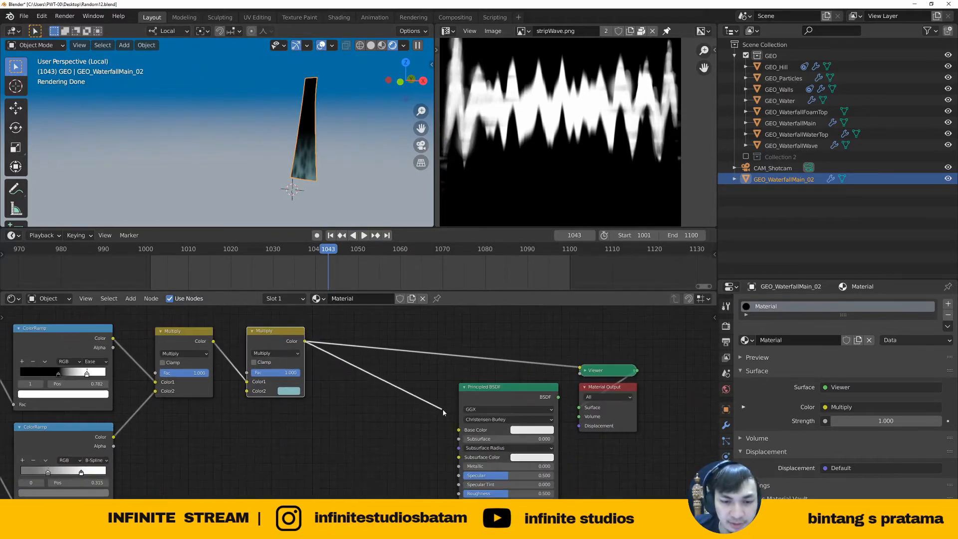
drag(443, 412, 459, 430)
scroll(397, 423, down, 5)
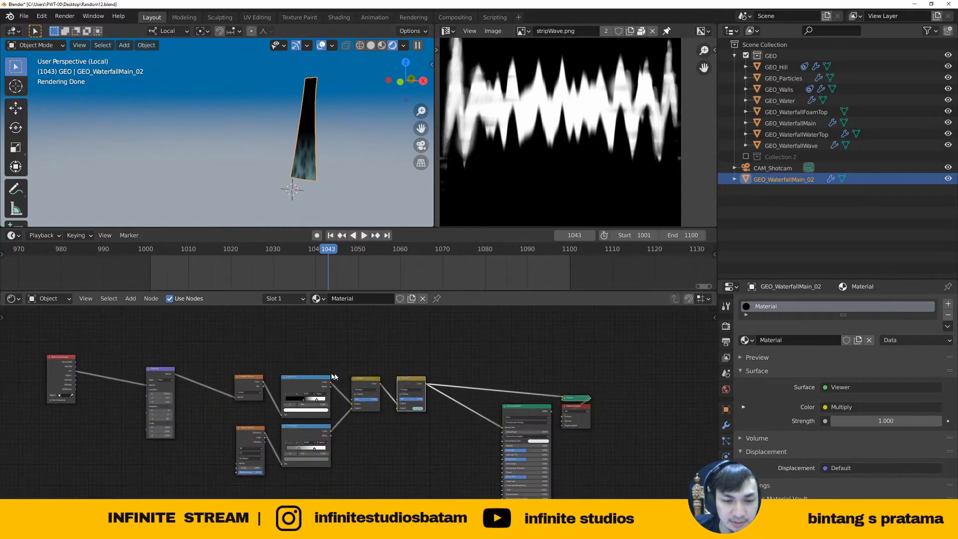
Move the texture, ColorRamp and Multiply nodes closer to the Mapping node, and bring the Texture Coordinate node up beside it
drag(235, 344, 412, 452)
drag(407, 382, 363, 373)
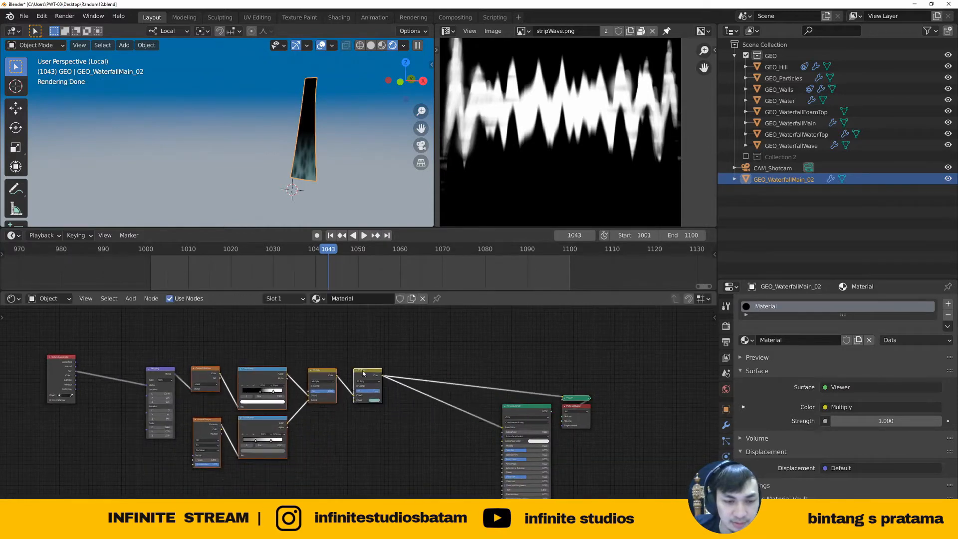
scroll(211, 353, up, 3)
drag(140, 378, 146, 378)
drag(24, 360, 95, 381)
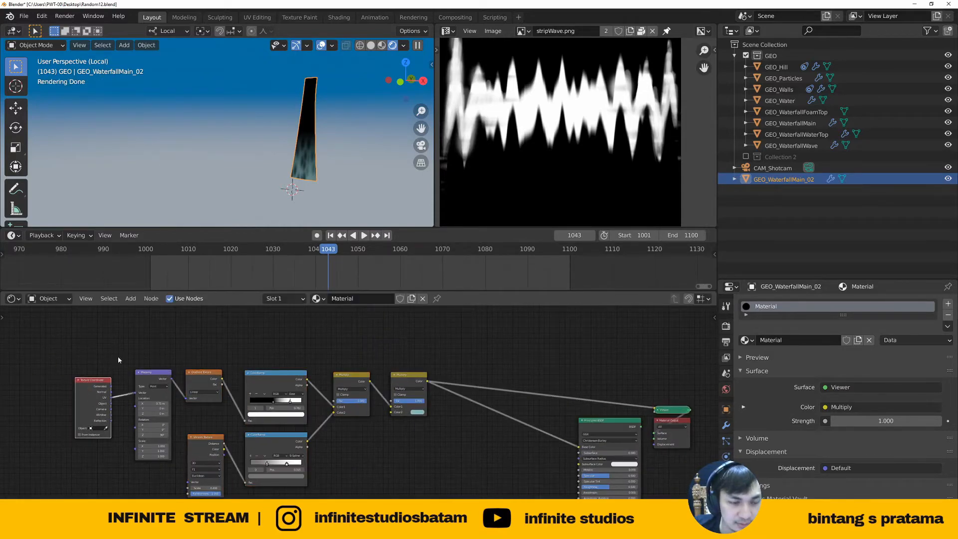
middle_drag(118, 360, 187, 364)
scroll(298, 165, up, 4)
shift+middle_drag(308, 167, 242, 197)
middle_drag(542, 327, 447, 349)
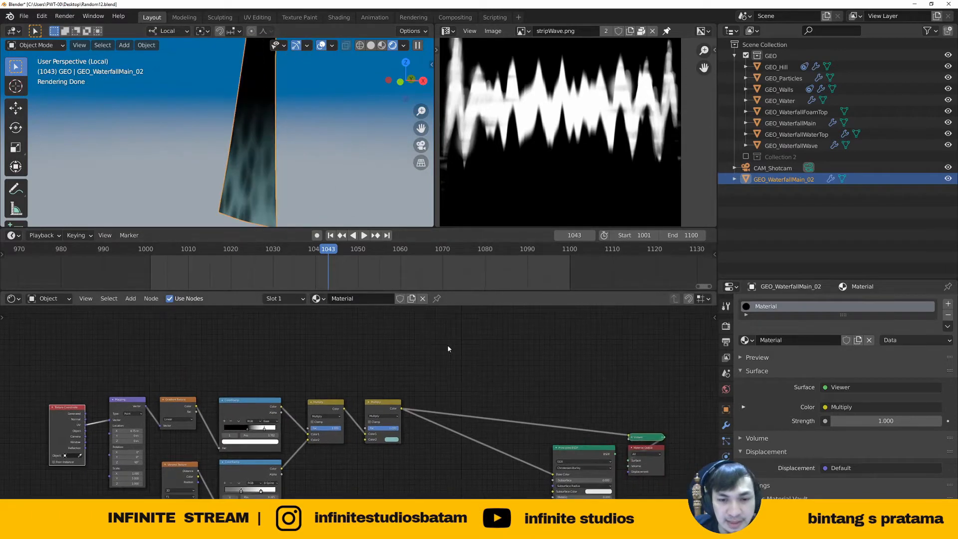
middle_drag(586, 405, 447, 390)
scroll(450, 429, up, 3)
middle_drag(449, 435, 478, 427)
Play the animation and scrub between frames 1001 and 1063 to check whether the waterfall pattern moves
mouse_move(302, 154)
shift+middle_down()
mouse_move(265, 140)
mouse_move(299, 153)
shift+middle_up()
shift+middle_drag(300, 152, 312, 167)
click(295, 254)
key(space)
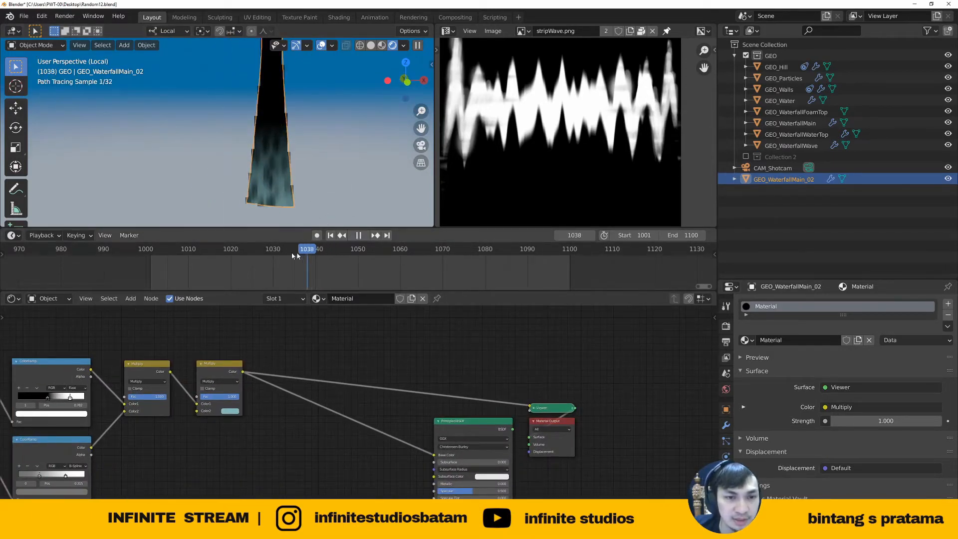
drag(295, 256, 151, 261)
drag(298, 262, 412, 275)
Move the Texture Coordinate node farther from the Mapping node and set the Voronoi Texture's dimensions to 4D
scroll(337, 415, down, 5)
middle_drag(57, 423, 293, 384)
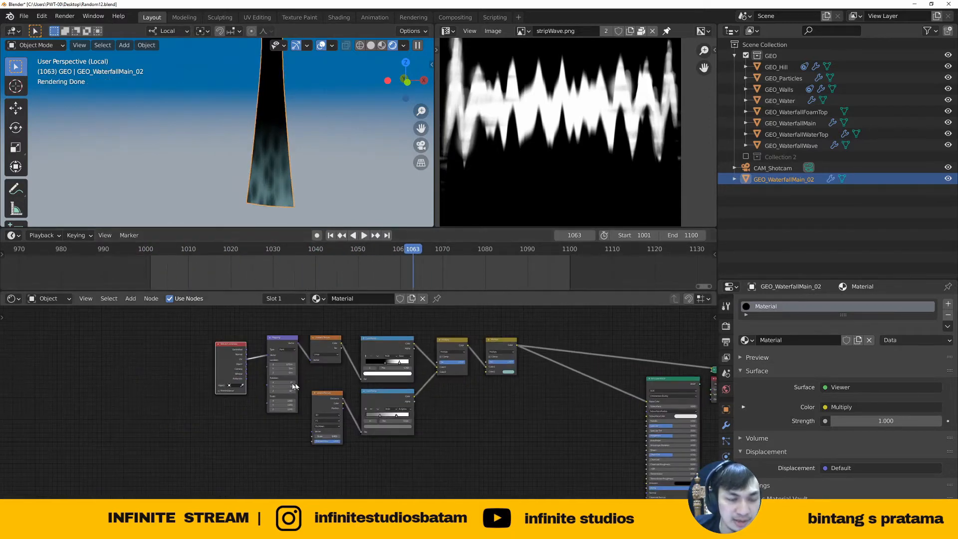
scroll(277, 373, up, 6)
drag(192, 349, 159, 359)
middle_drag(238, 396, 210, 406)
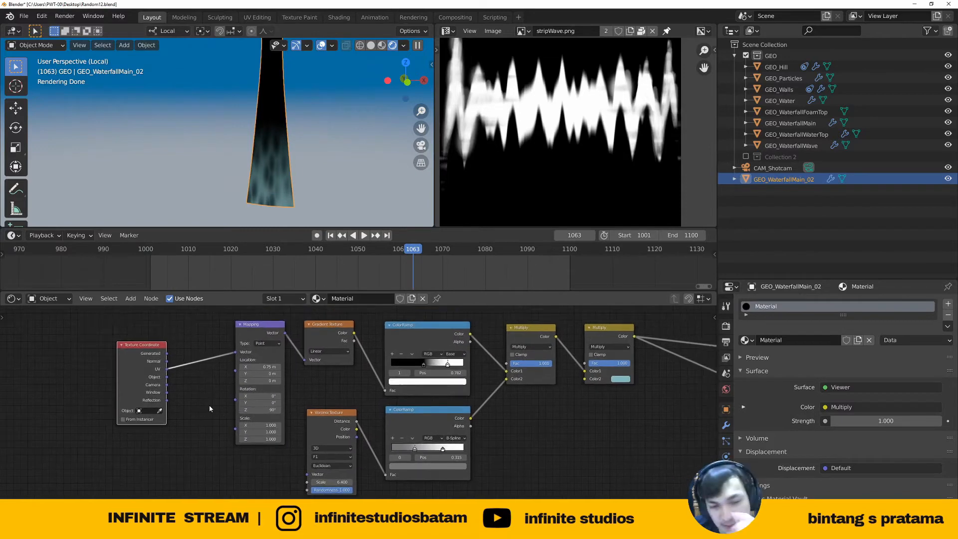
scroll(342, 439, up, 2)
click(312, 434)
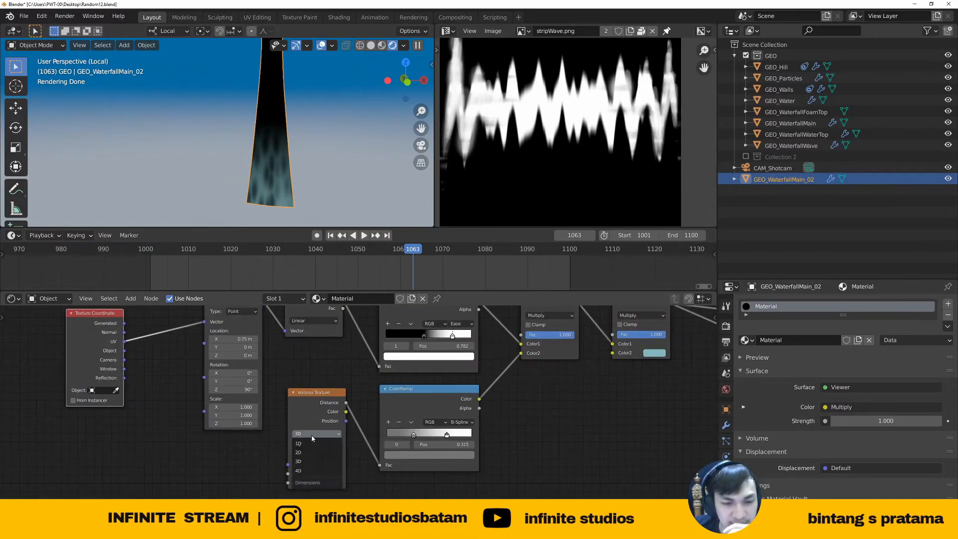
click(298, 471)
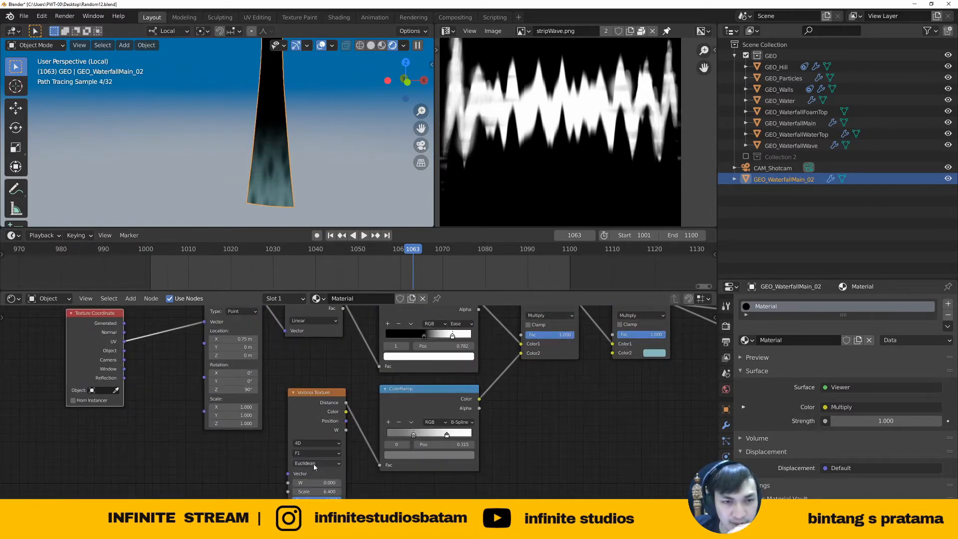
Preview how different W values of the 4D Voronoi Texture alter the waterfall pattern, without keeping any change
middle_drag(293, 460, 298, 432)
scroll(298, 432, up, 2)
drag(328, 462, 363, 462)
right_click(317, 460)
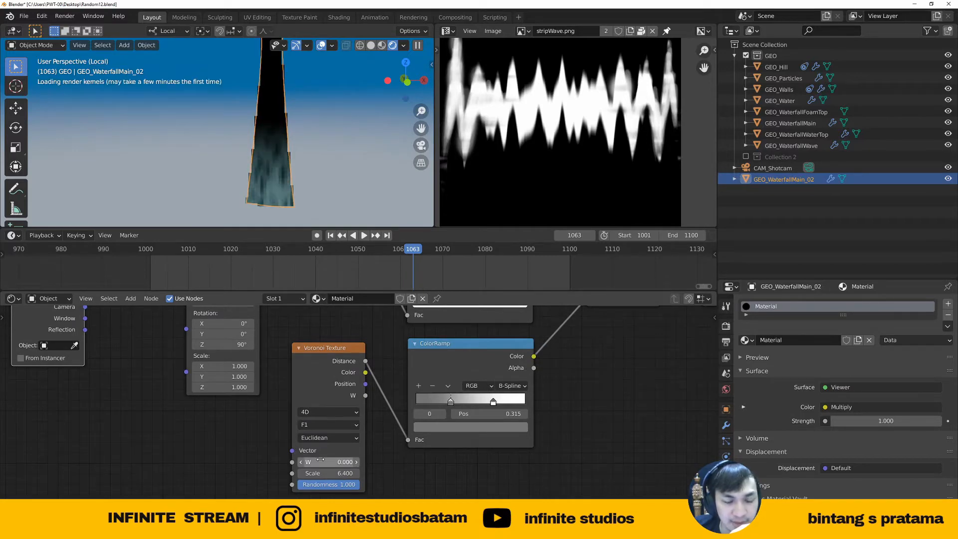
right_click(304, 463)
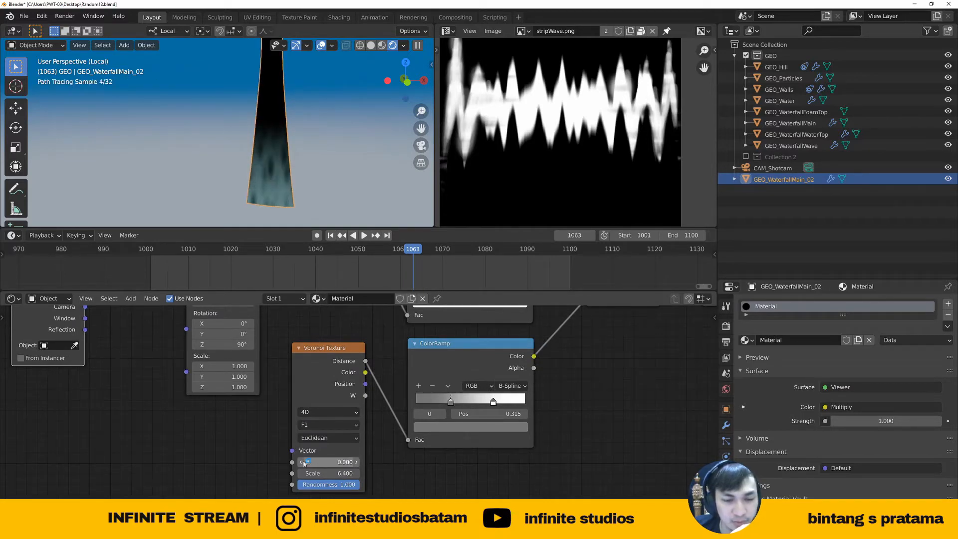
drag(313, 460, 370, 460)
right_click(327, 462)
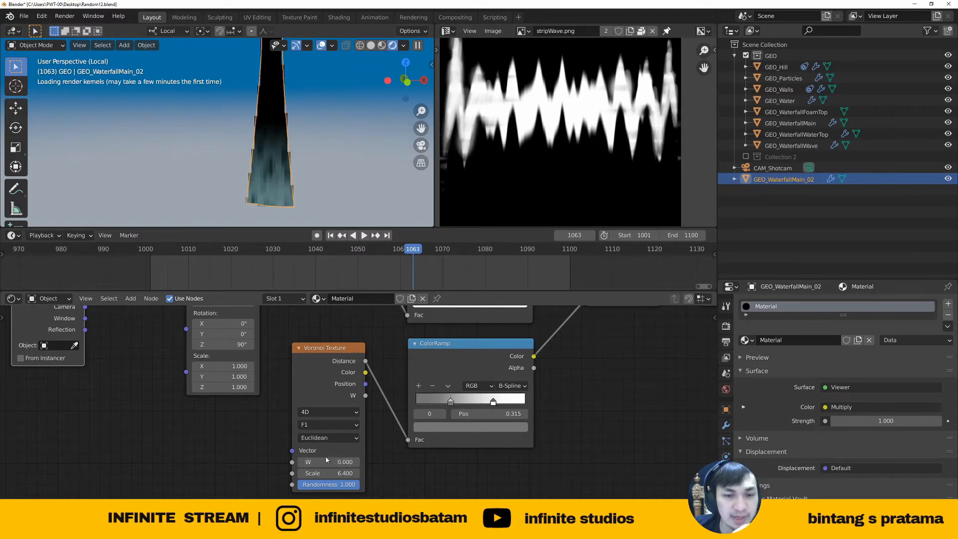
Insert a keyframe on the Voronoi Texture's W value of 0.000 at frame 1001
click(331, 237)
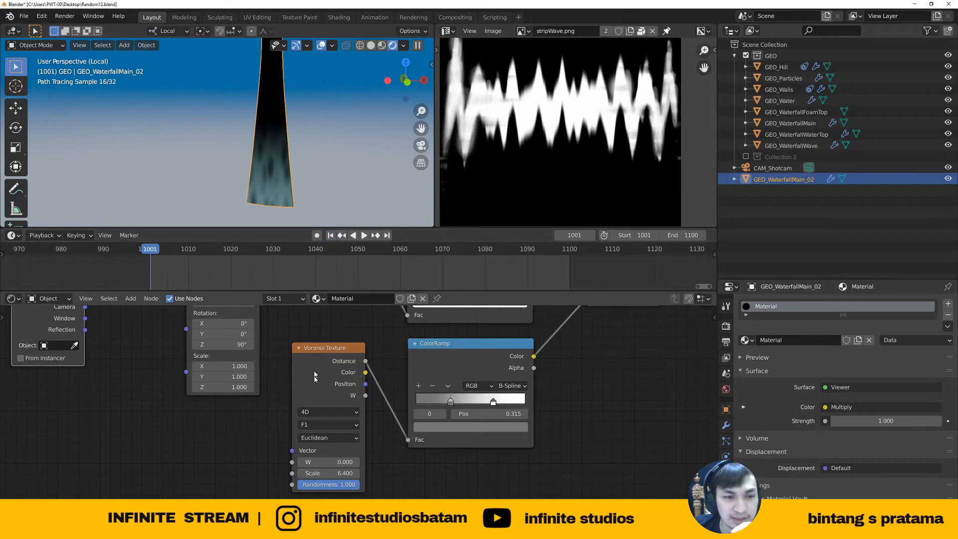
right_click(336, 462)
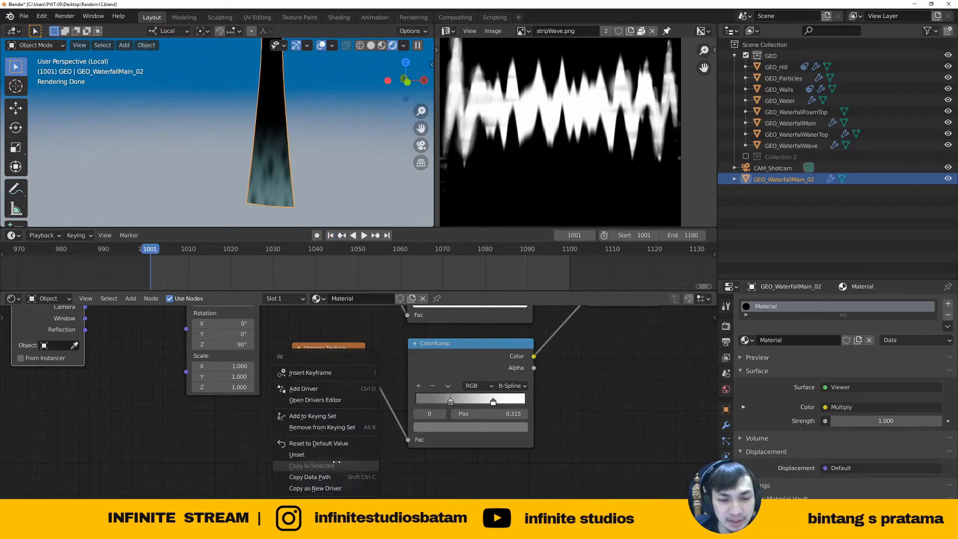
right_click(336, 462)
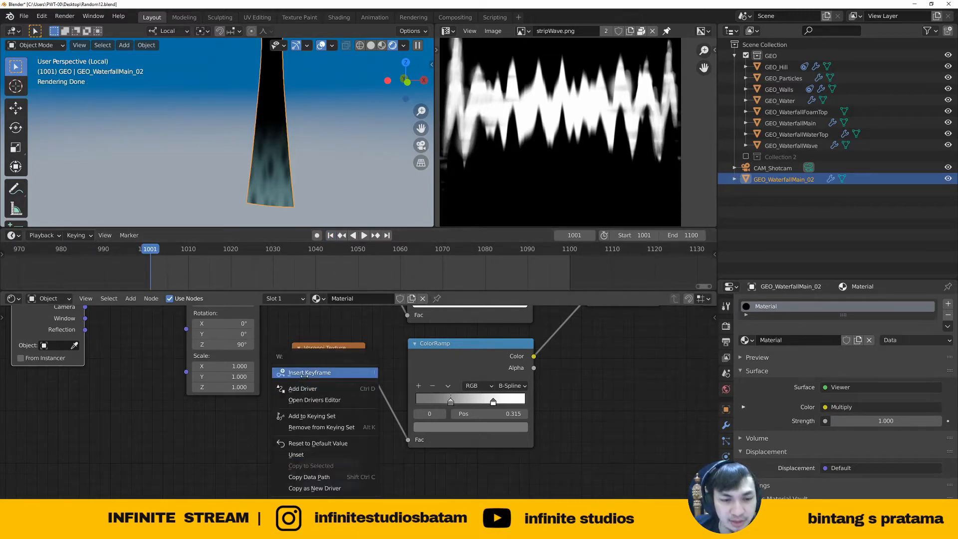
click(305, 376)
Set the Voronoi Texture's W to 1.000 at frame 1010 and keyframe it
key(space)
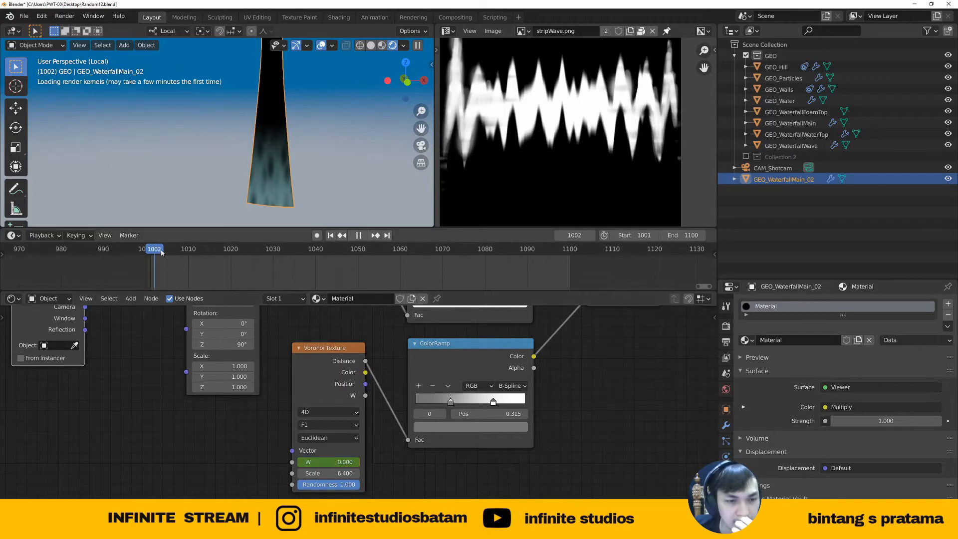
key(space)
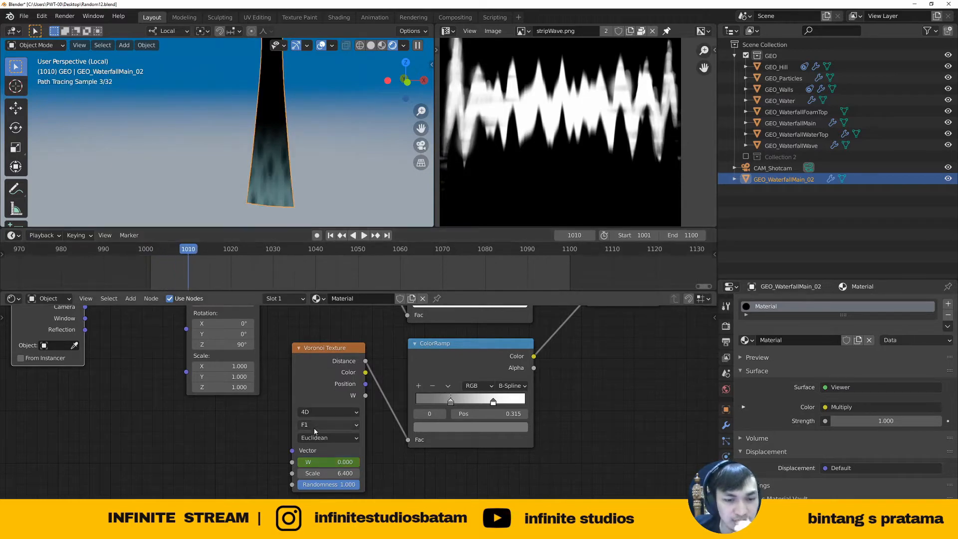
click(331, 462)
text(1)
key(Return)
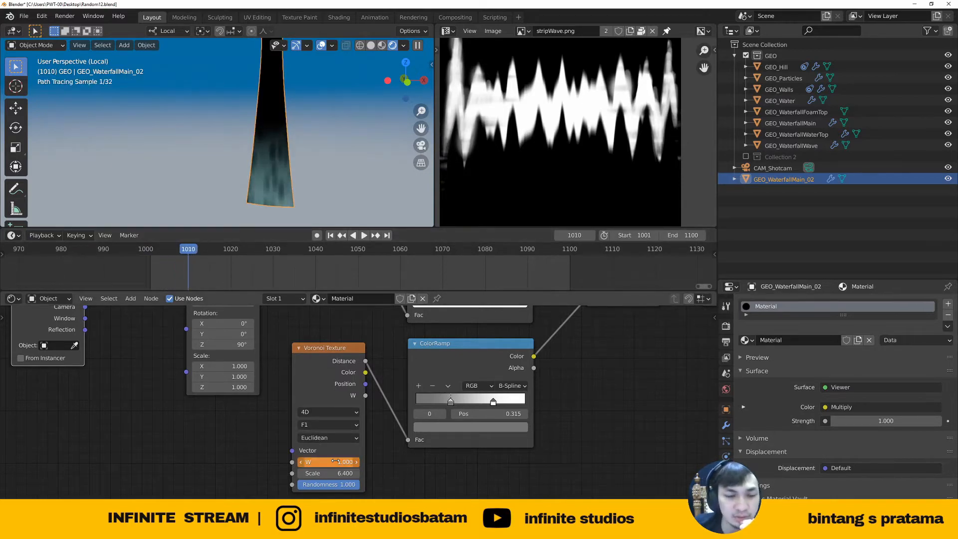
right_click(336, 462)
click(323, 389)
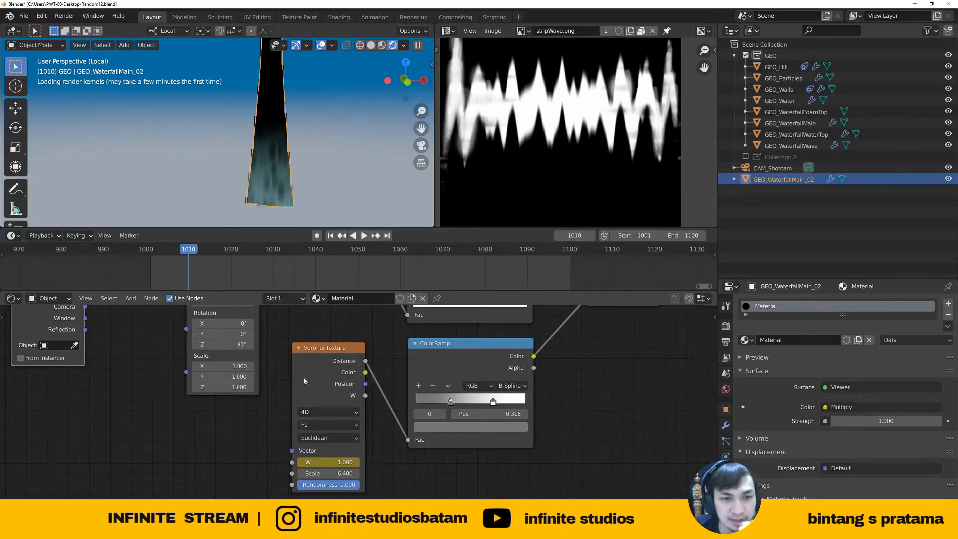
Play the animation from frame 1001 and examine the keyframed Voronoi motion close up on the waterfall
click(151, 248)
key(space)
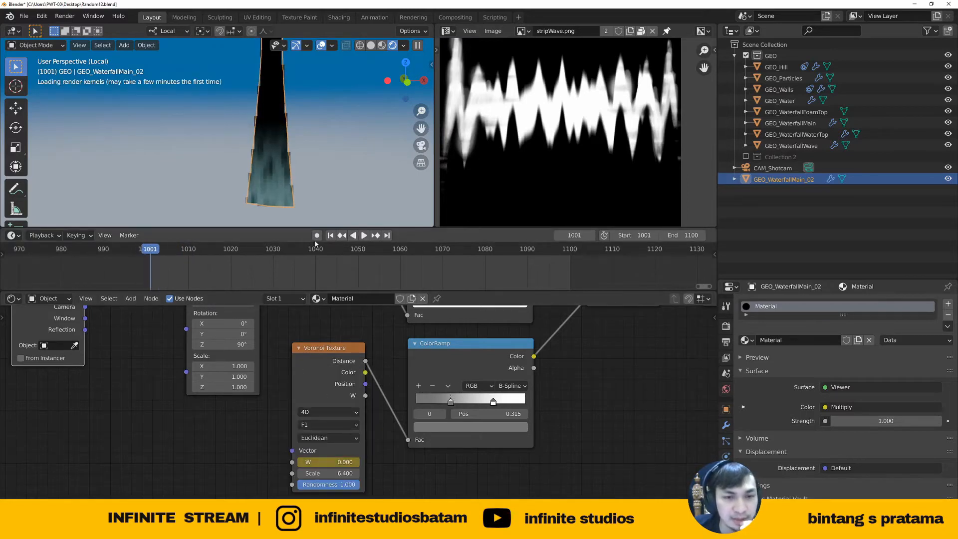
click(358, 235)
click(365, 237)
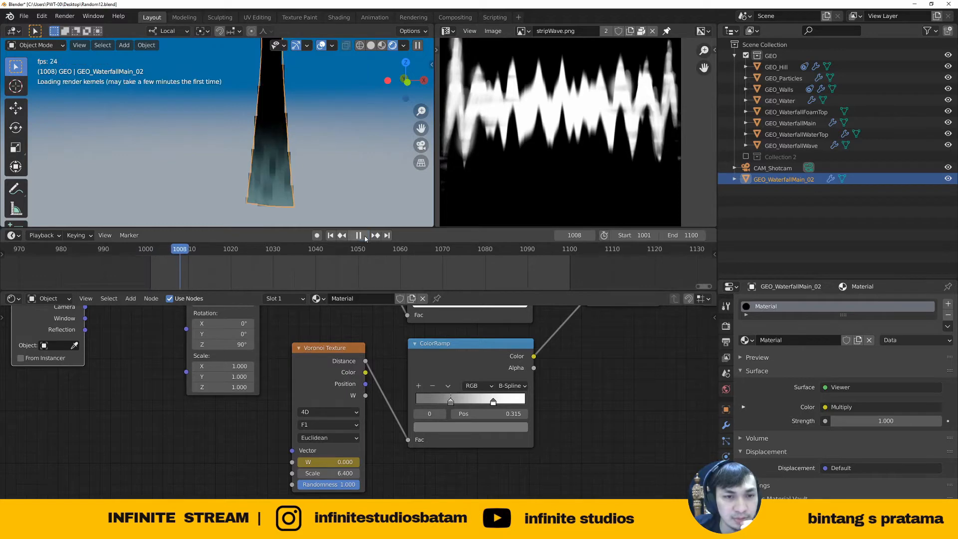
click(363, 237)
scroll(277, 185, up, 4)
scroll(260, 209, up, 2)
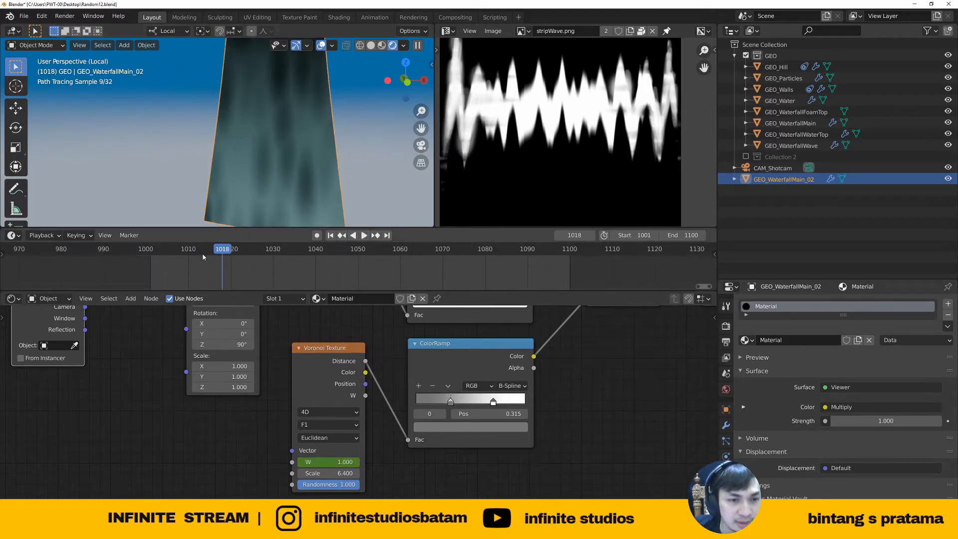
Scrub around frame 1010 and play onward to compare the pattern before and after the second W keyframe
mouse_move(194, 255)
mouse_down()
mouse_move(168, 263)
mouse_move(190, 267)
mouse_up()
key(space)
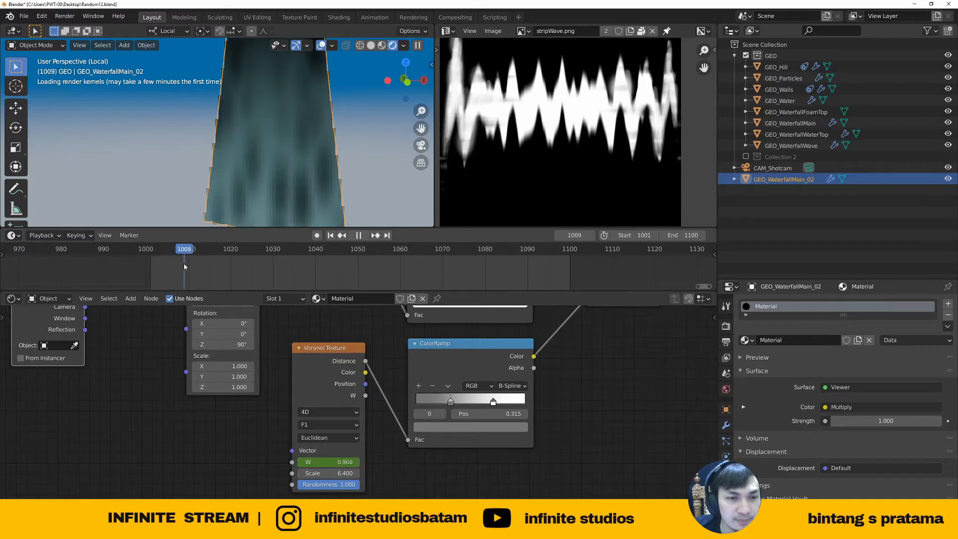
scroll(257, 260, down, 1)
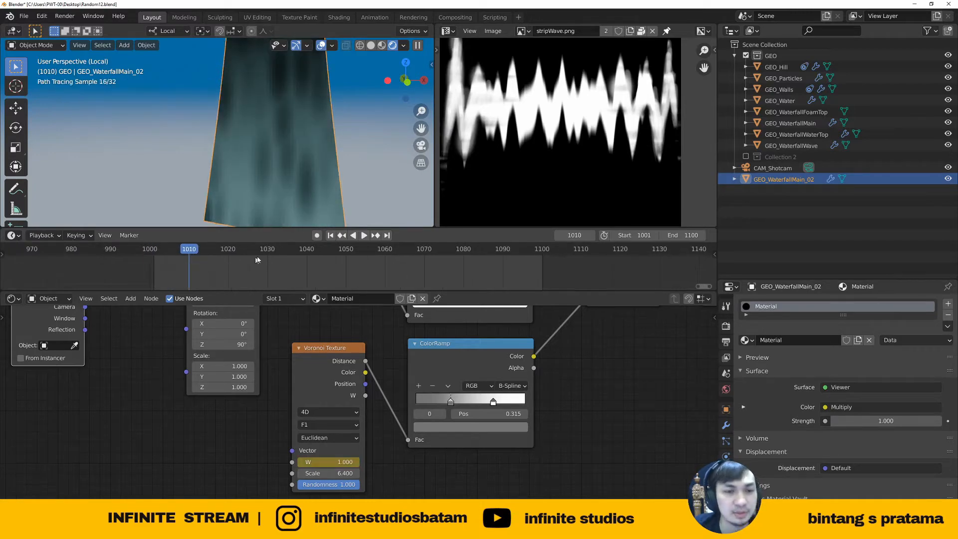
click(364, 236)
click(364, 238)
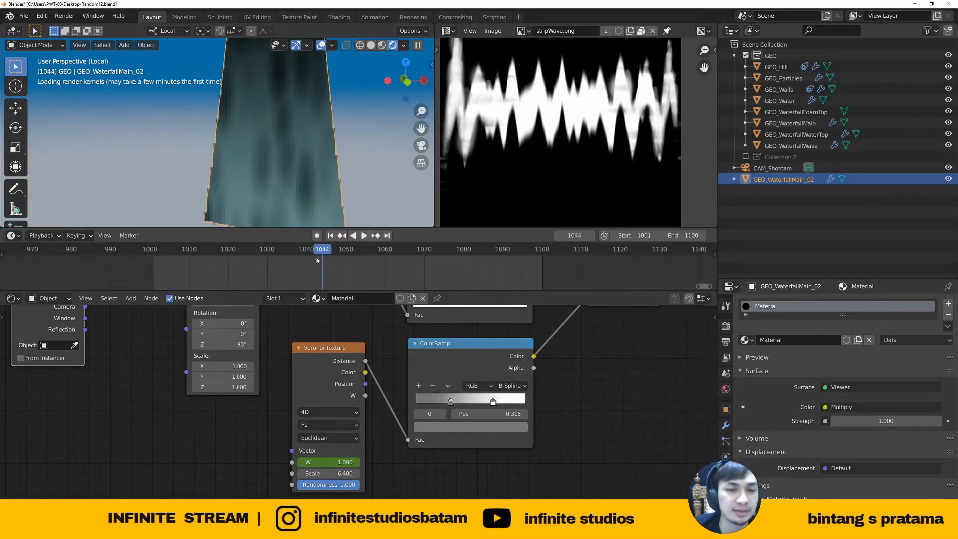
drag(317, 259, 209, 261)
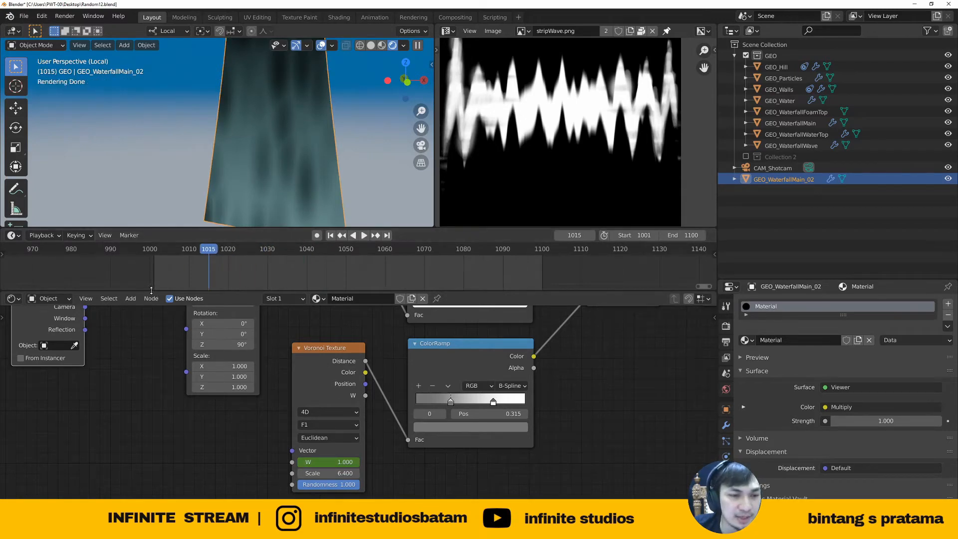
Enlarge the timeline area and switch it to the Graph Editor
drag(151, 290, 151, 324)
click(12, 236)
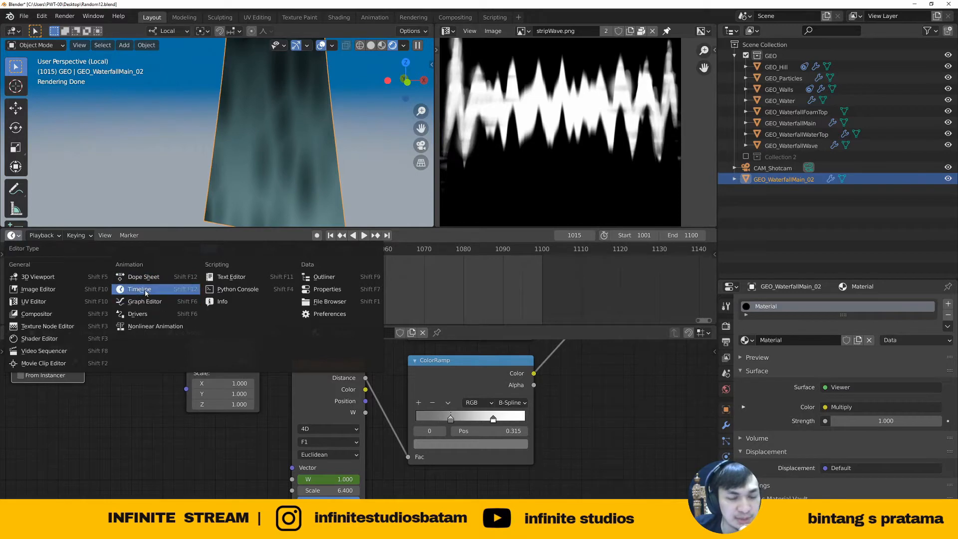
click(145, 290)
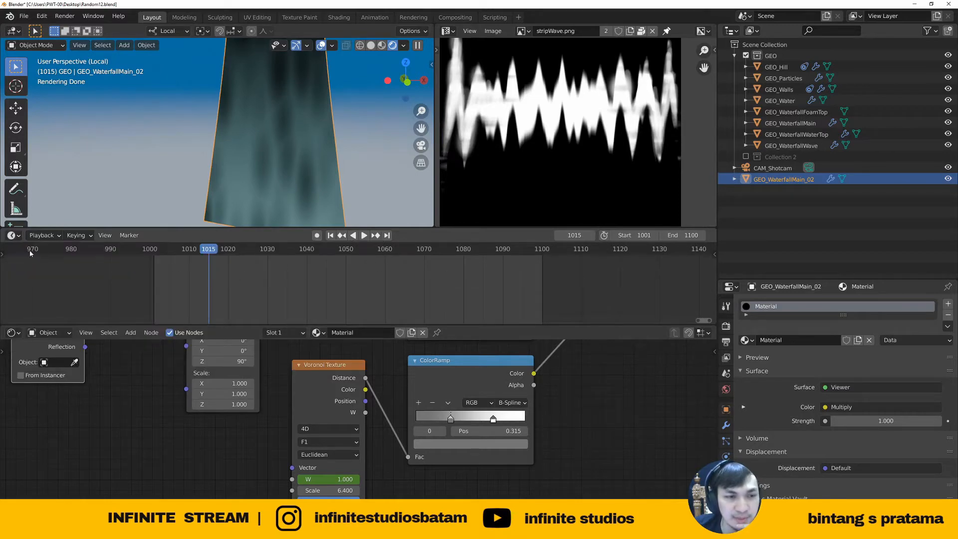
click(13, 236)
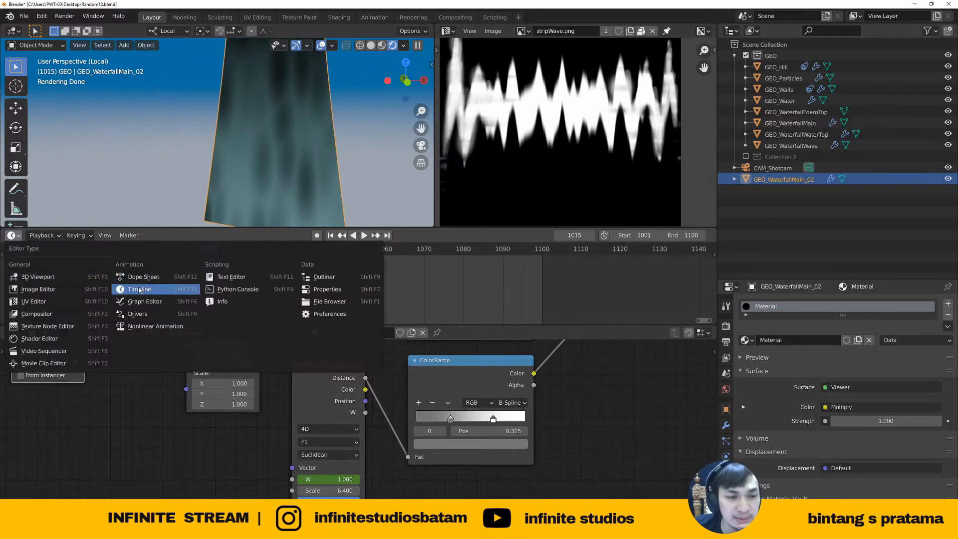
click(149, 304)
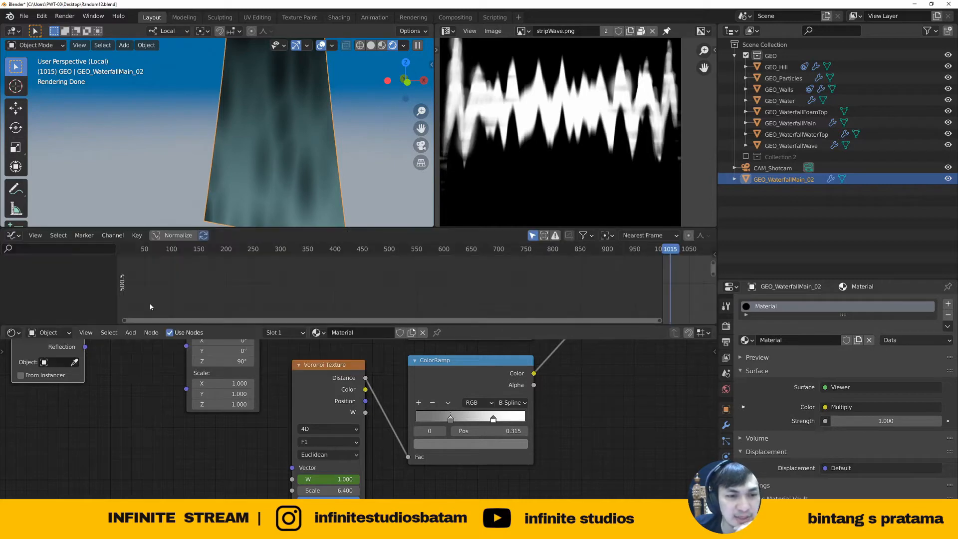
Select the Voronoi Texture node, expand its Material and Shader Nodetree channels, and frame the W curve in the Graph Editor
scroll(316, 301, down, 10)
middle_drag(492, 299, 349, 324)
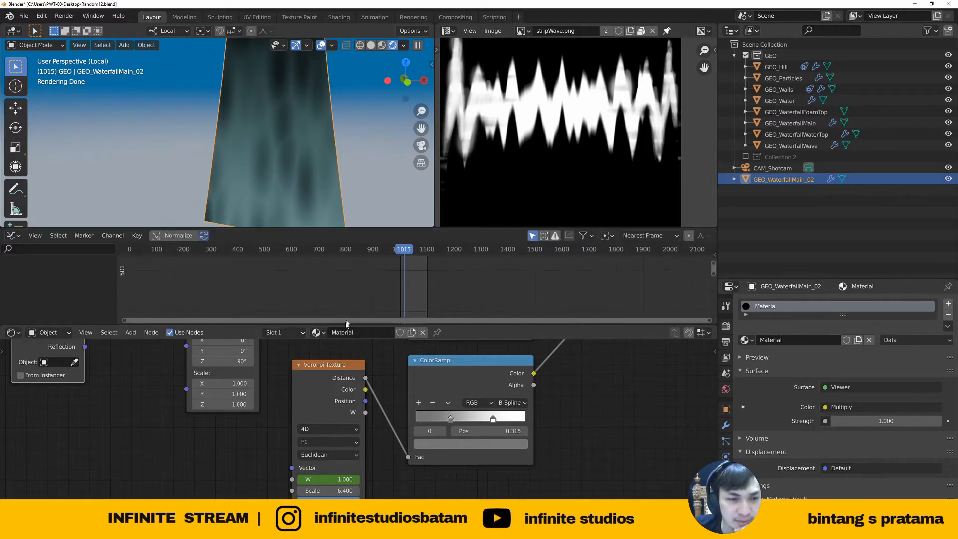
click(319, 401)
drag(319, 394, 319, 396)
click(8, 272)
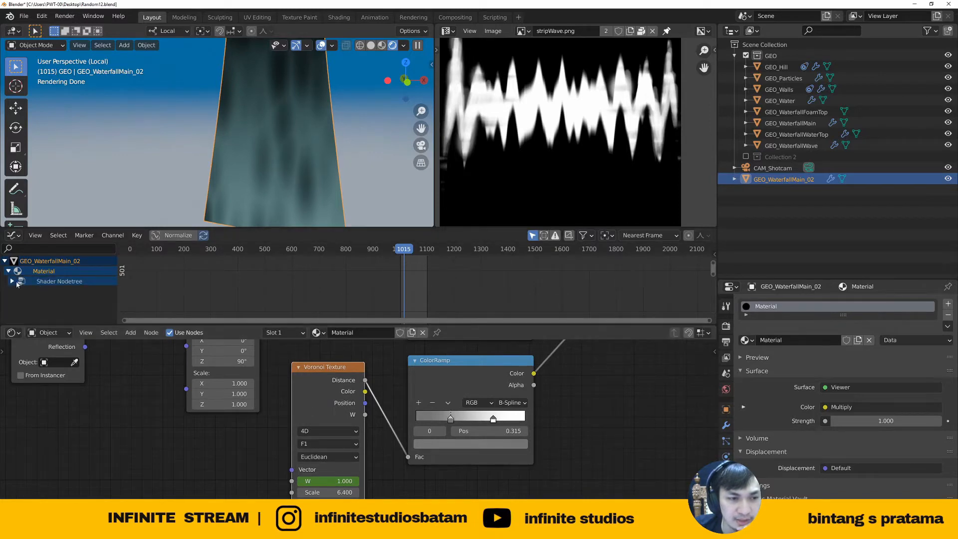
click(12, 282)
scroll(361, 278, down, 2)
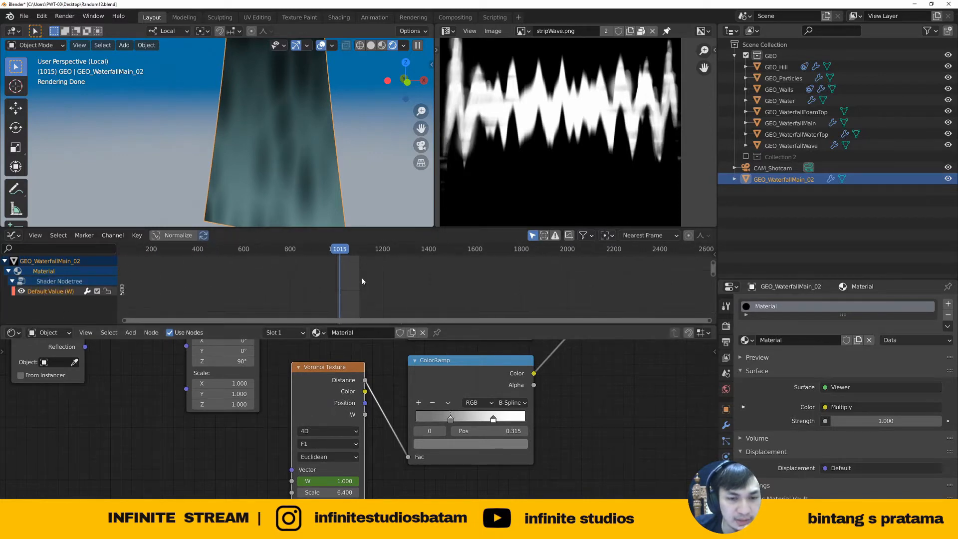
key(Home)
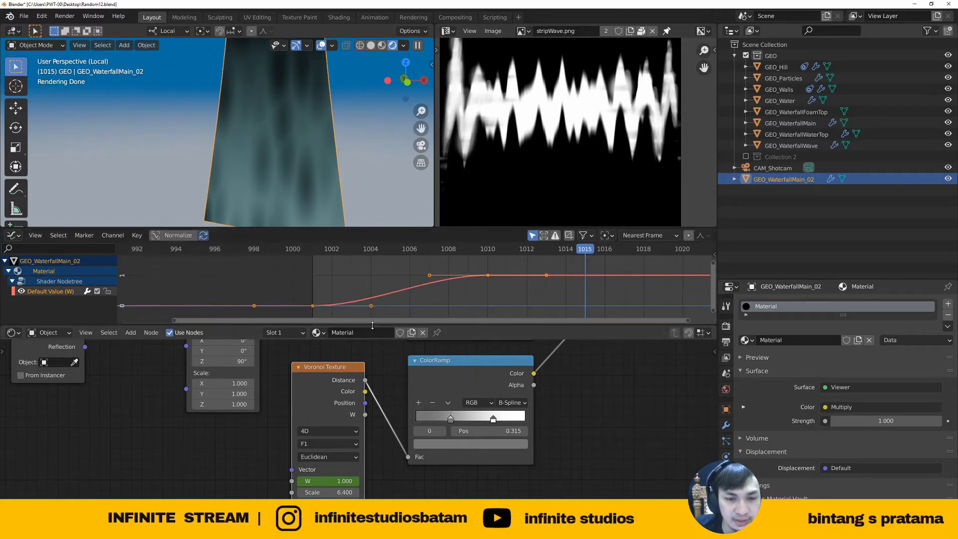
Enlarge the Graph Editor area, reframe the W curve, and return the playhead to frame 1001
drag(387, 325, 387, 423)
key(Home)
middle_drag(512, 334, 453, 332)
shift+right_drag(307, 318, 278, 309)
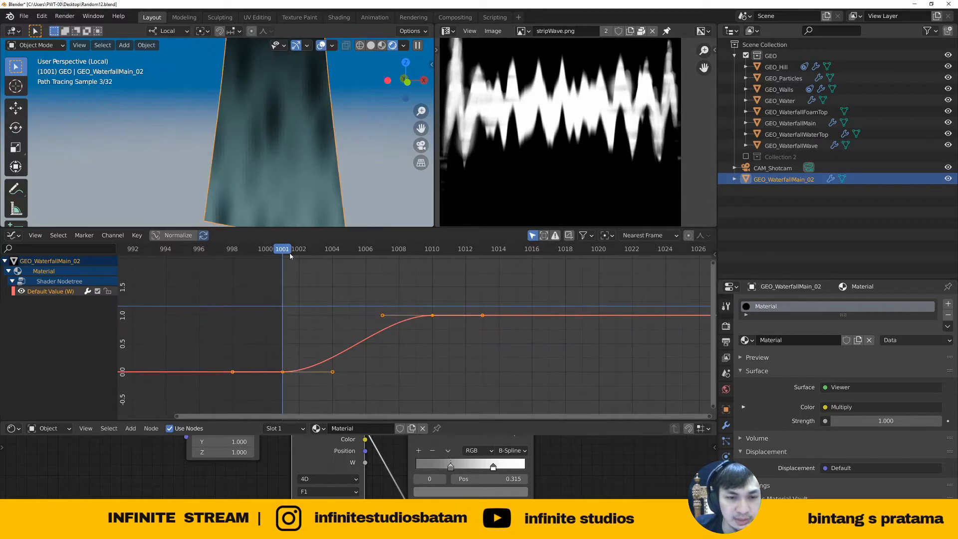
mouse_move(290, 256)
mouse_down()
mouse_move(452, 253)
mouse_move(299, 253)
mouse_move(431, 263)
mouse_move(301, 267)
mouse_move(590, 270)
mouse_move(245, 294)
mouse_move(300, 310)
mouse_move(283, 290)
mouse_up()
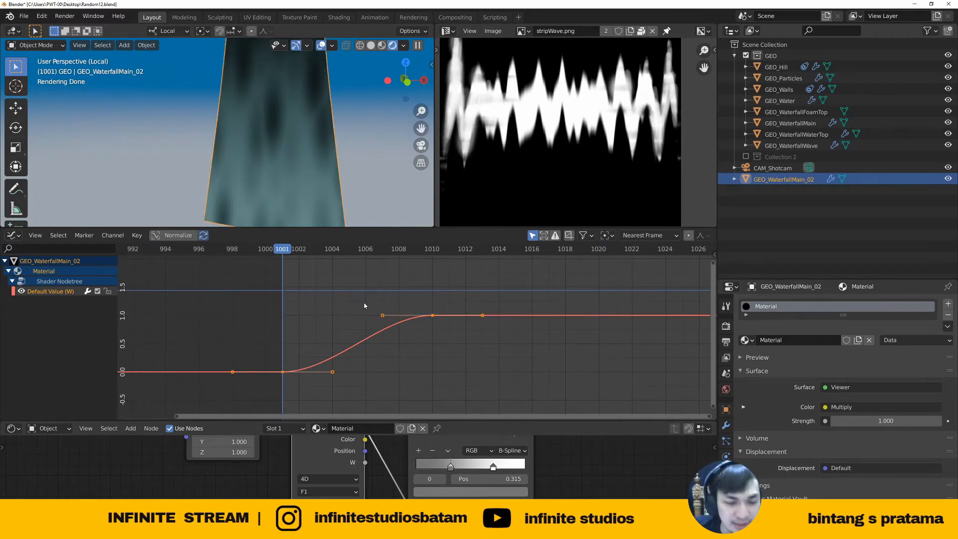
Set the W curve's extrapolation mode to Linear Extrapolation and inspect its slope across the frame range
click(113, 235)
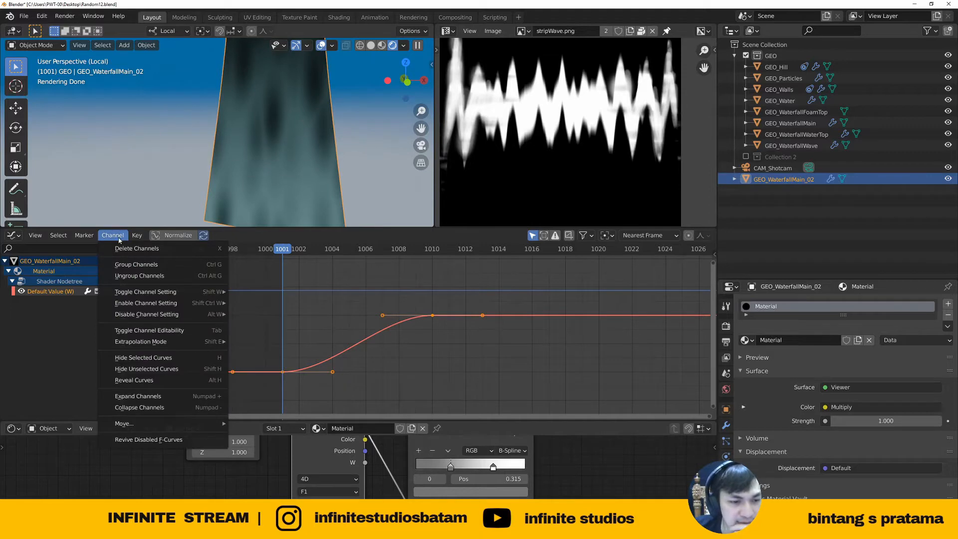
mouse_move(132, 343)
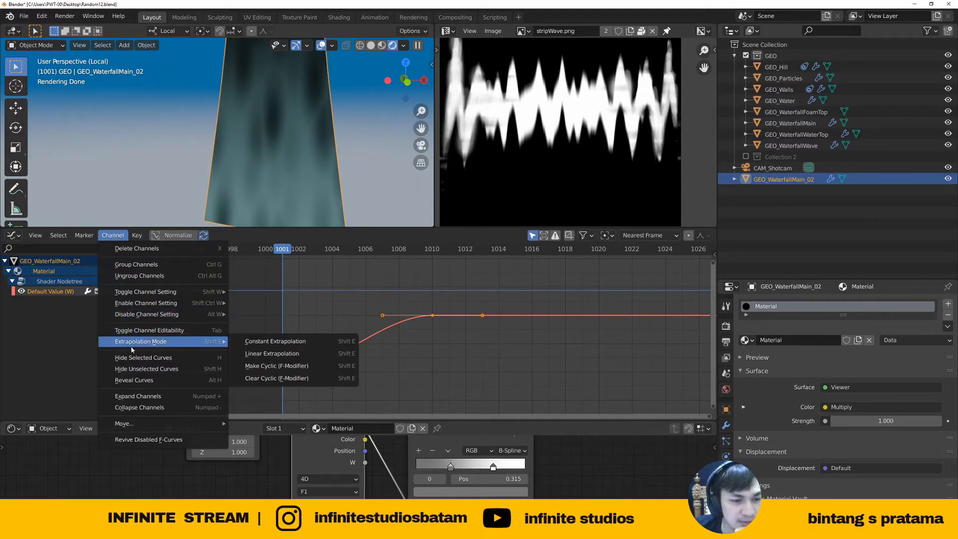
click(271, 354)
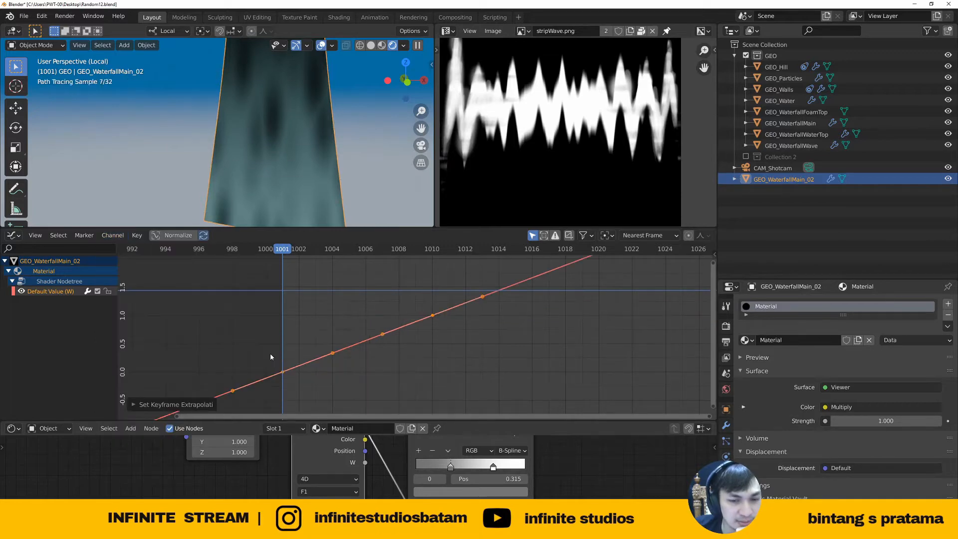
scroll(481, 336, down, 5)
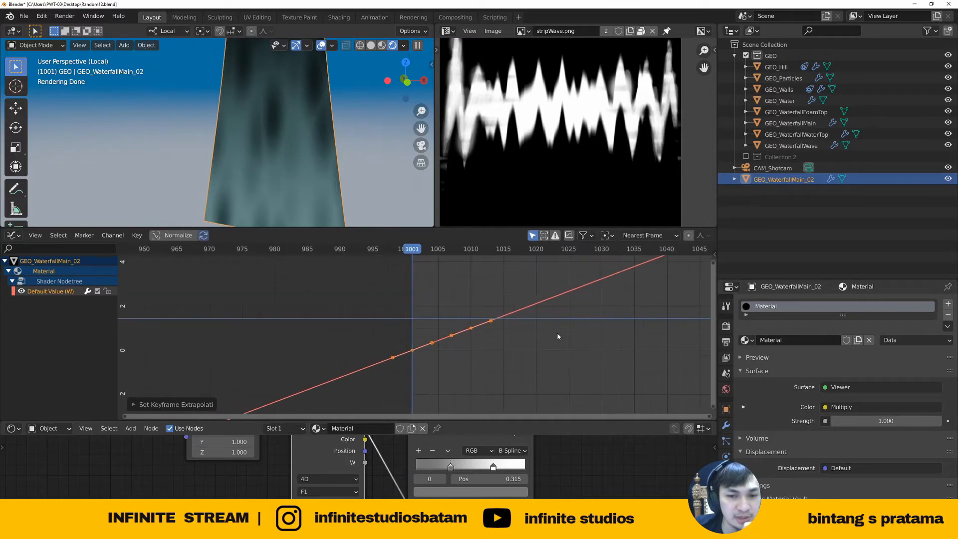
middle_drag(558, 336, 377, 373)
scroll(373, 370, down, 4)
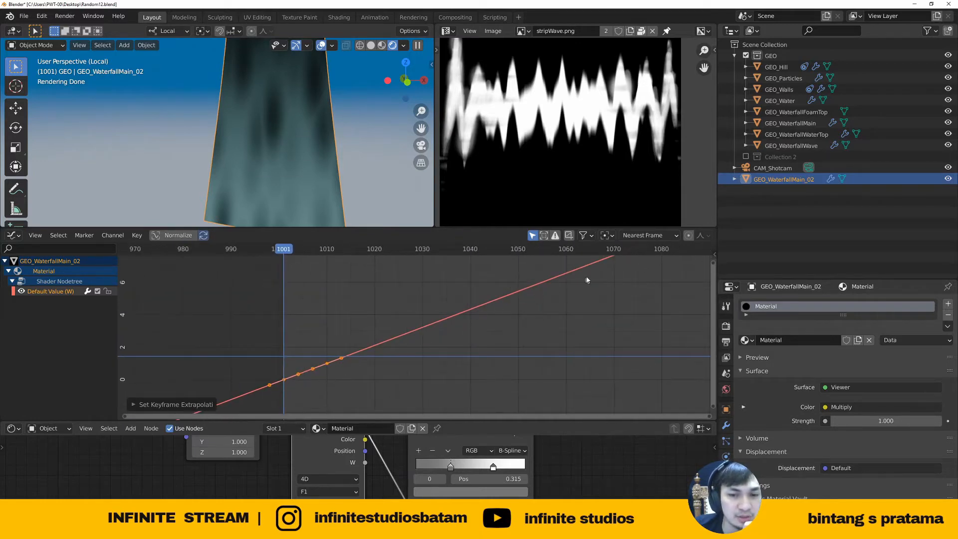
scroll(587, 280, down, 4)
middle_drag(576, 270, 475, 291)
scroll(476, 291, up, 3)
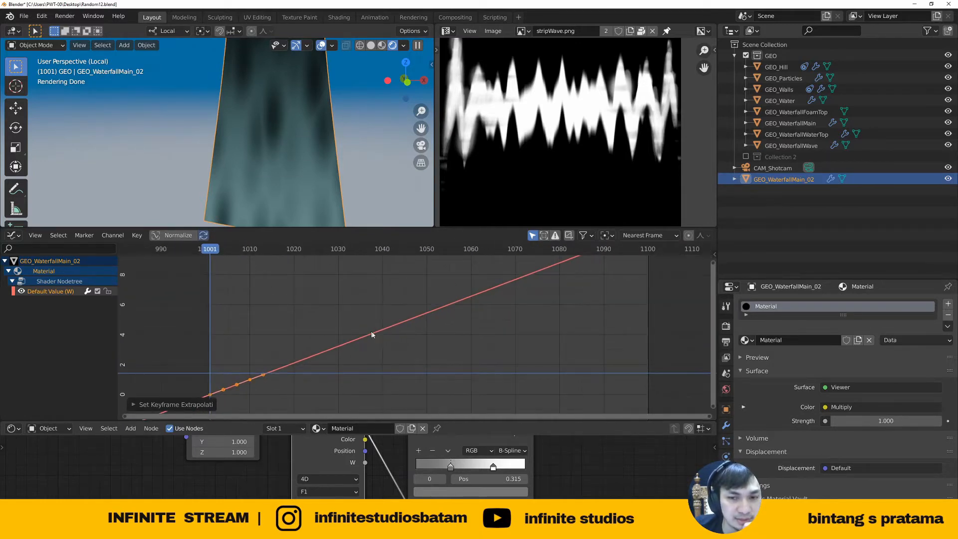
scroll(328, 342, up, 2)
middle_drag(327, 342, 341, 309)
Switch the Graph Editor area to the Timeline and play the extrapolated Voronoi animation in the rendered viewport
click(12, 235)
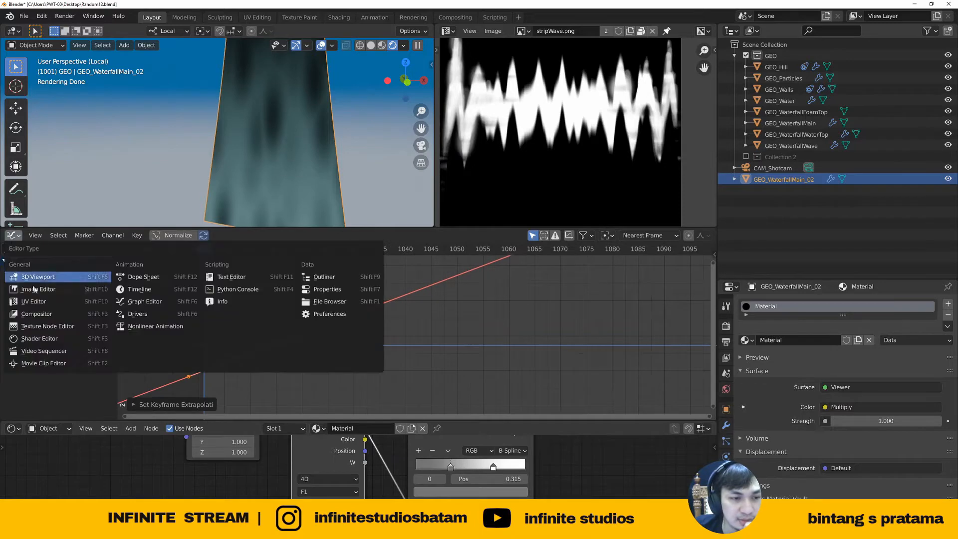
click(144, 290)
click(364, 235)
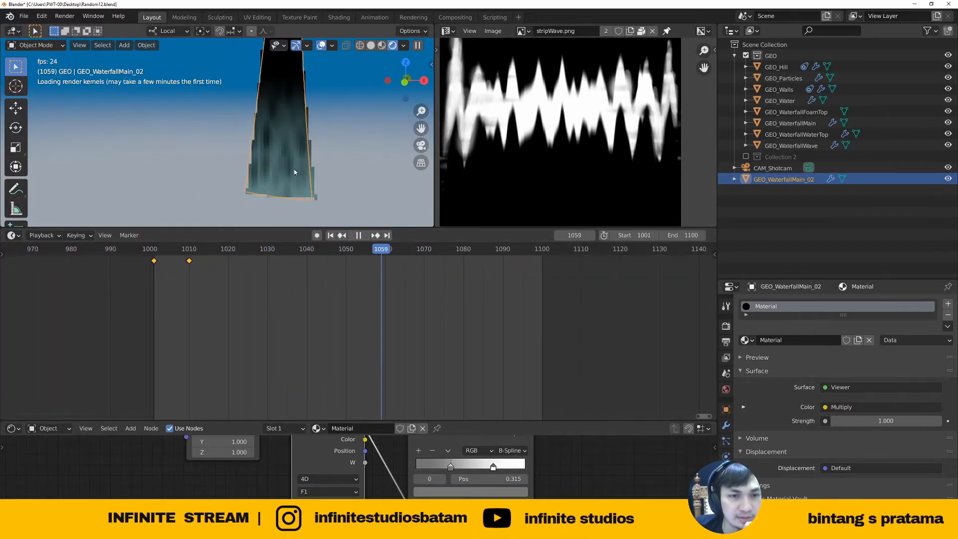
click(360, 236)
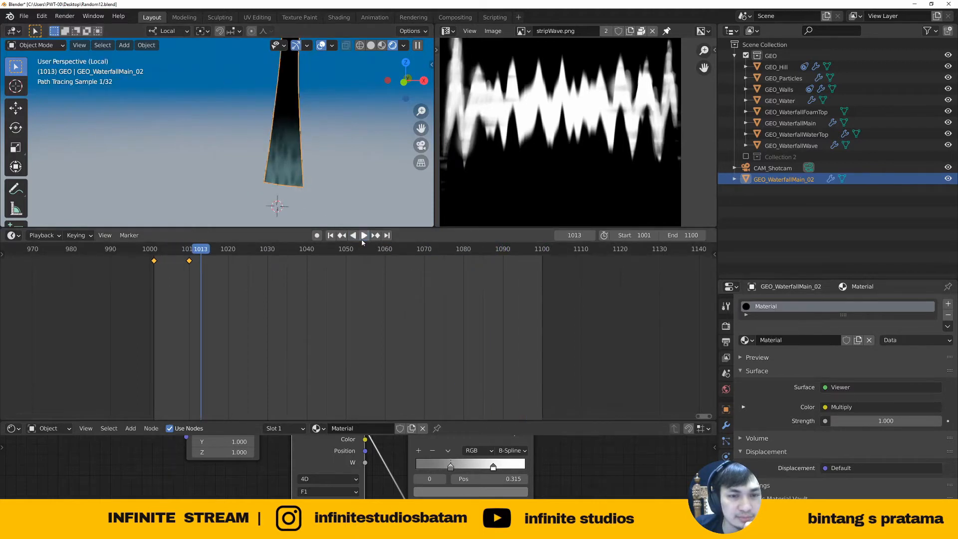
Switch the viewport to Material Preview shading and replay the waterfall animation
click(381, 46)
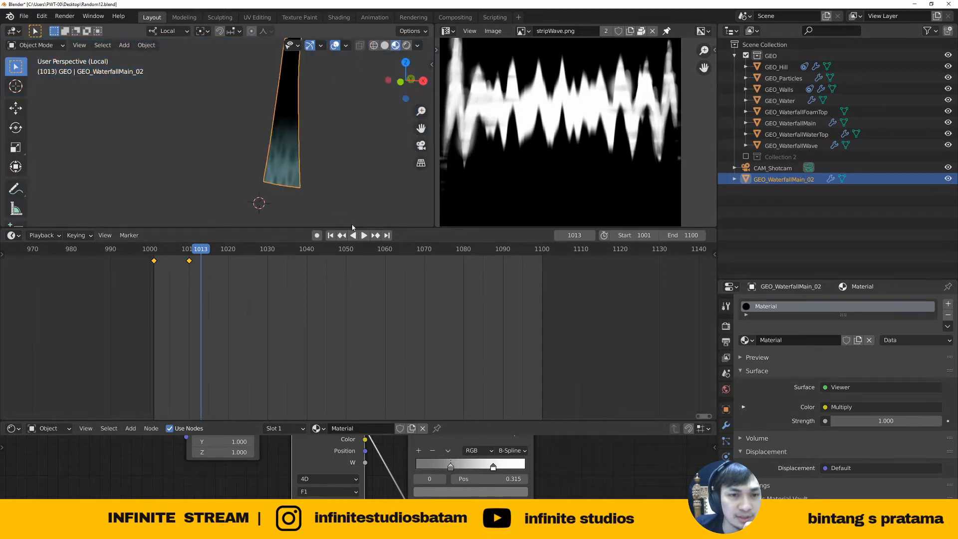
click(364, 235)
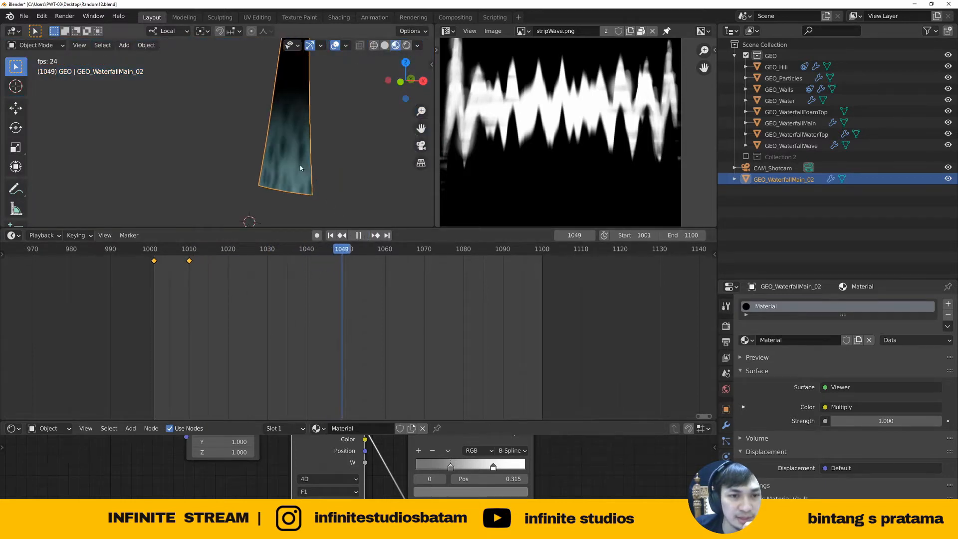
click(357, 236)
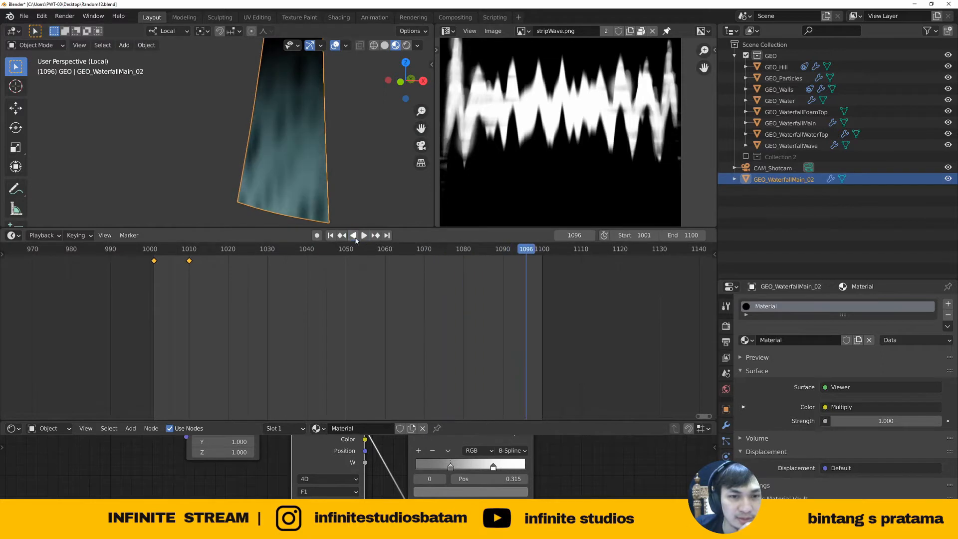
Go to frame 1010, reopen the Graph Editor, and lower that frame's W keyframe vertically to just above 0
drag(158, 253, 189, 258)
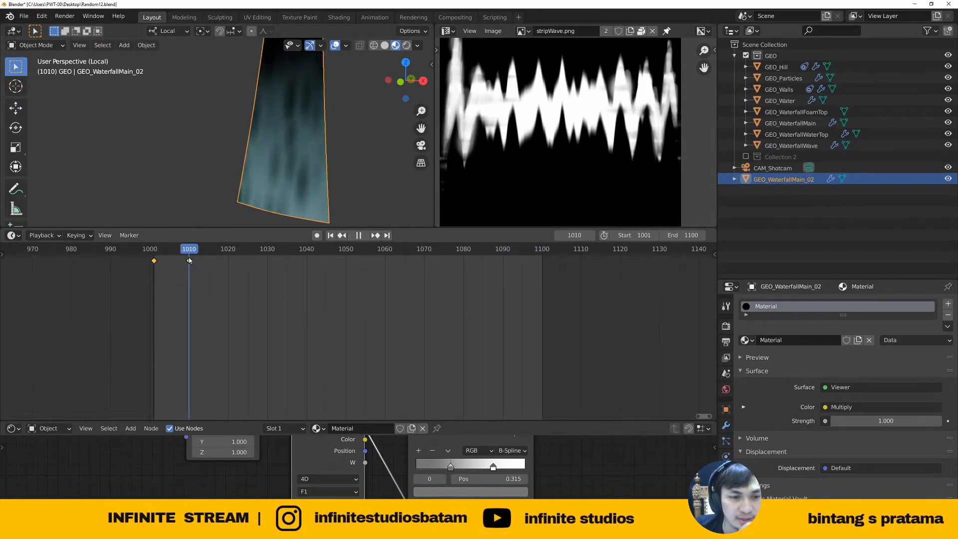
click(14, 236)
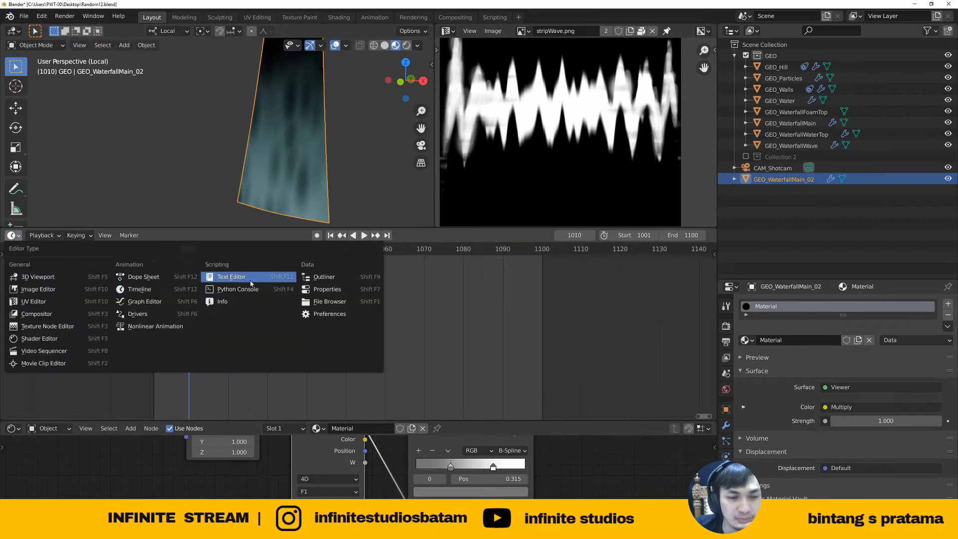
click(142, 301)
scroll(264, 371, up, 6)
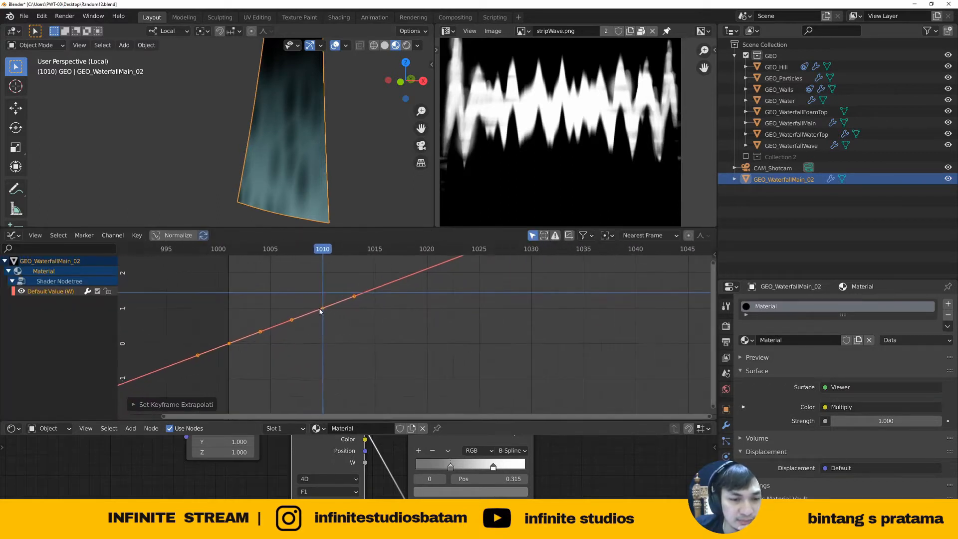
middle_drag(328, 312, 321, 316)
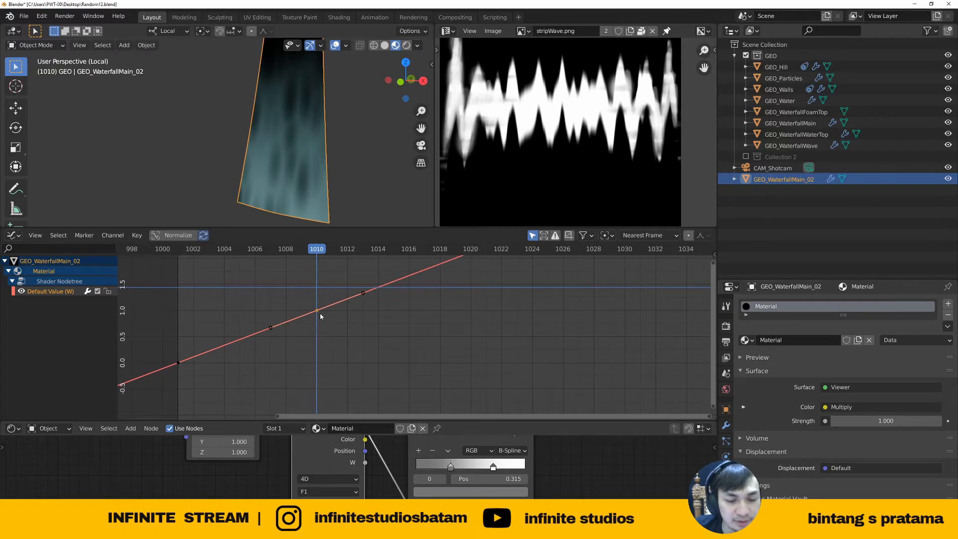
key(g)
key(y)
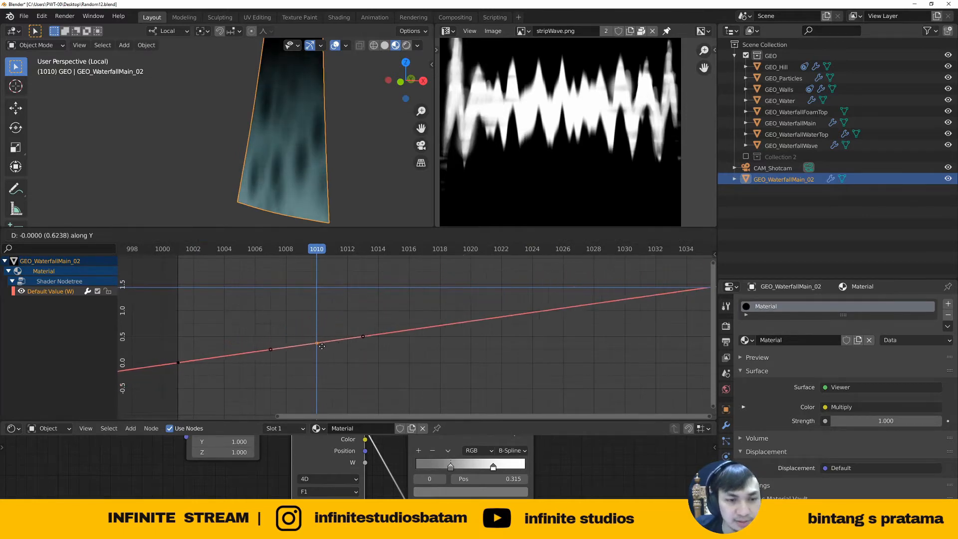
click(320, 333)
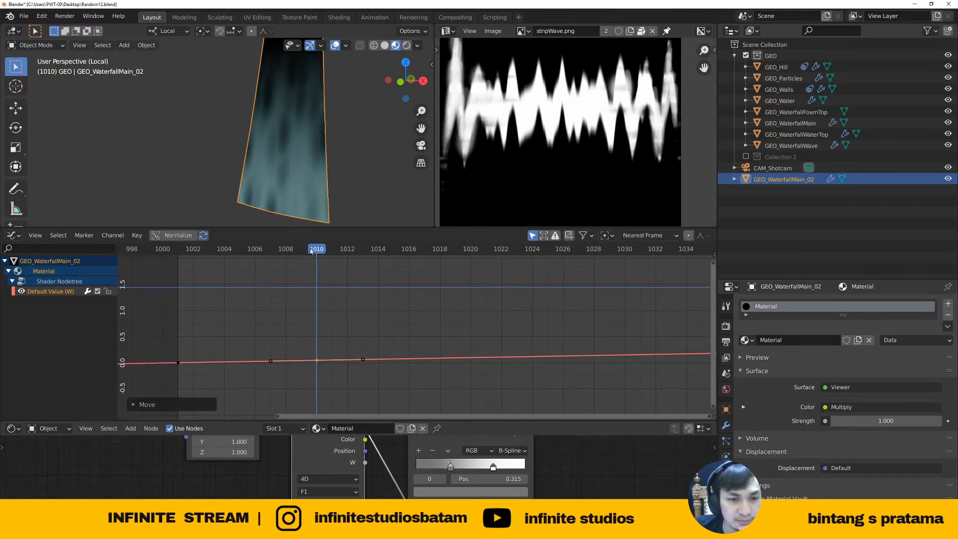
Play the animation from frame 1001 to judge the slower Voronoi motion on the whole waterfall strip
drag(310, 251, 179, 257)
key(space)
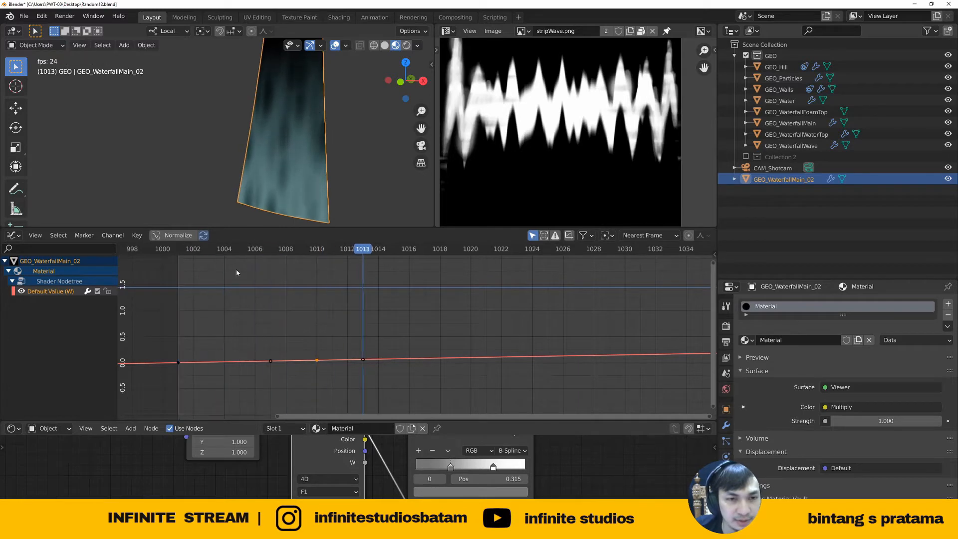
shift+middle_drag(352, 148, 335, 169)
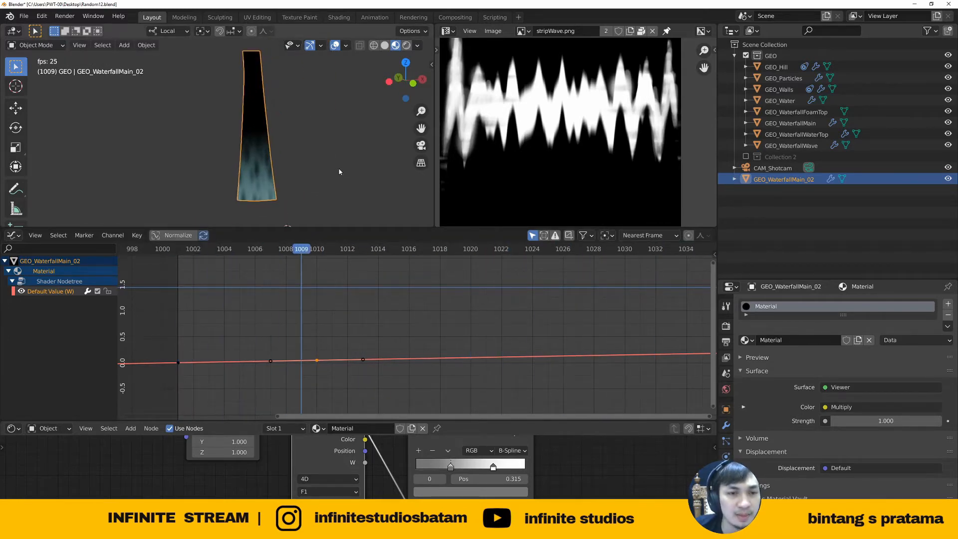
key(space)
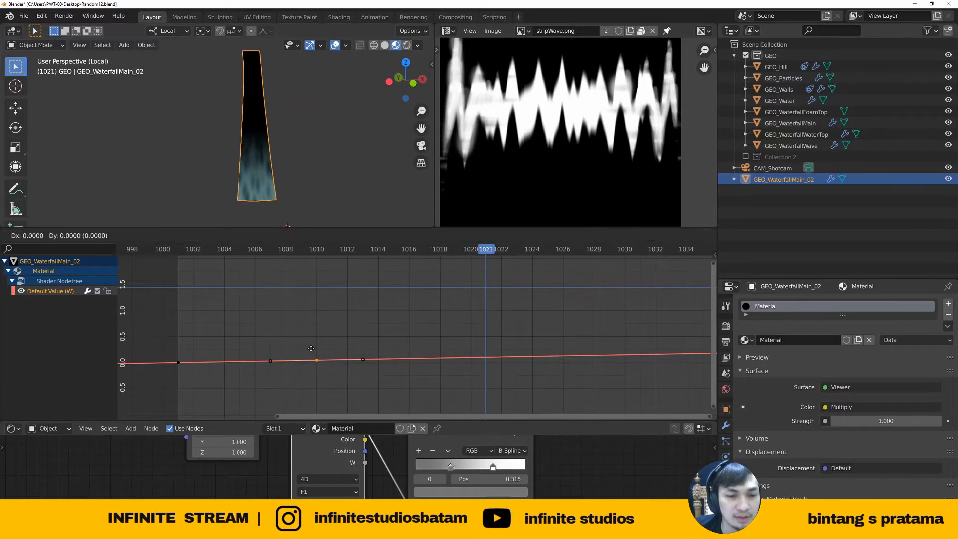
Raise the frame 1010 W keyframe slightly, to about 0.15, for a faster pattern change
right_click(312, 348)
key(g)
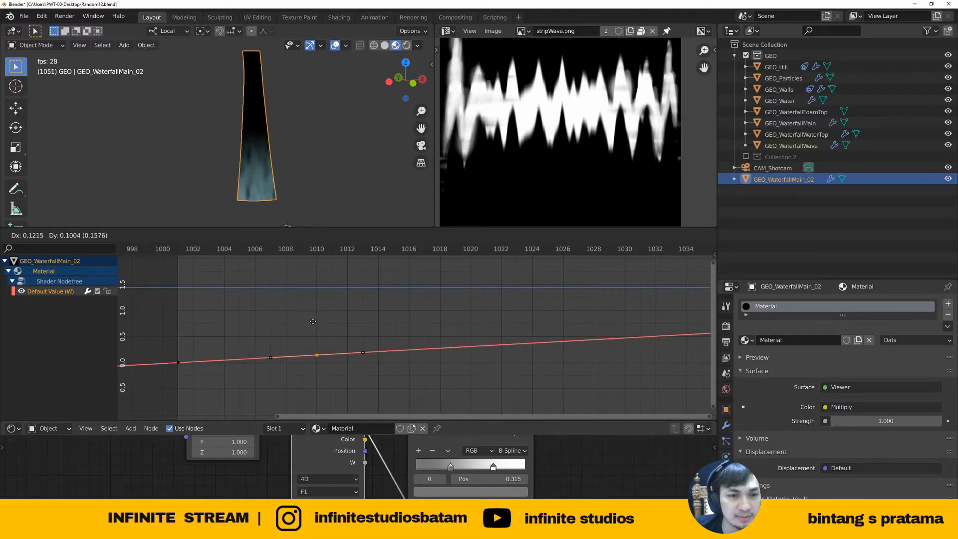
click(313, 331)
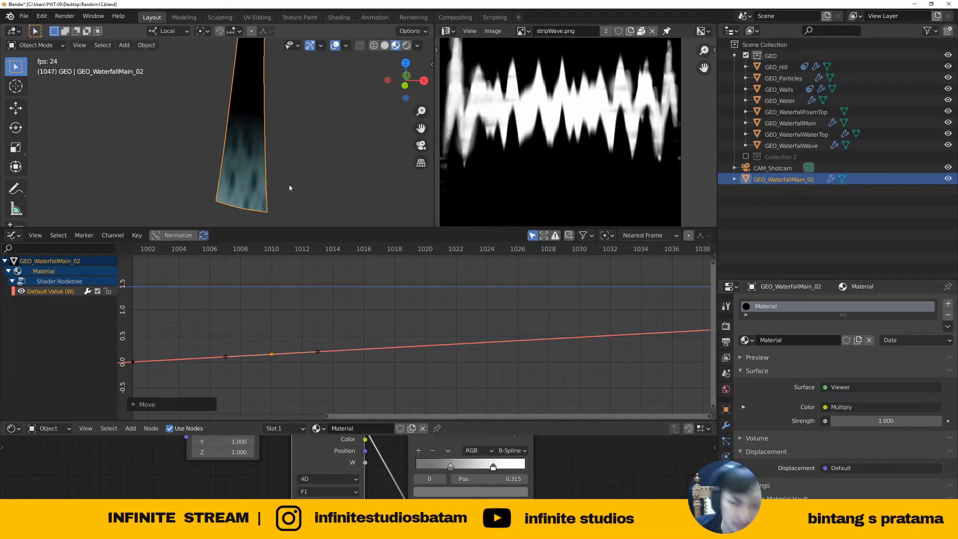
Enlarge the node editor area and examine the Voronoi Texture's animated W value during playback, ending with playback stopped
scroll(247, 475, down, 3)
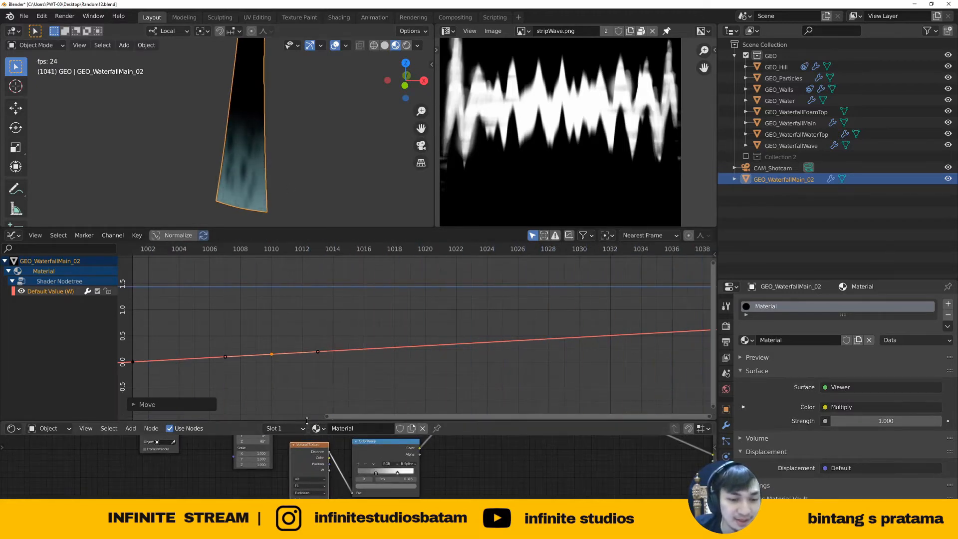
drag(306, 423, 306, 367)
scroll(304, 474, up, 5)
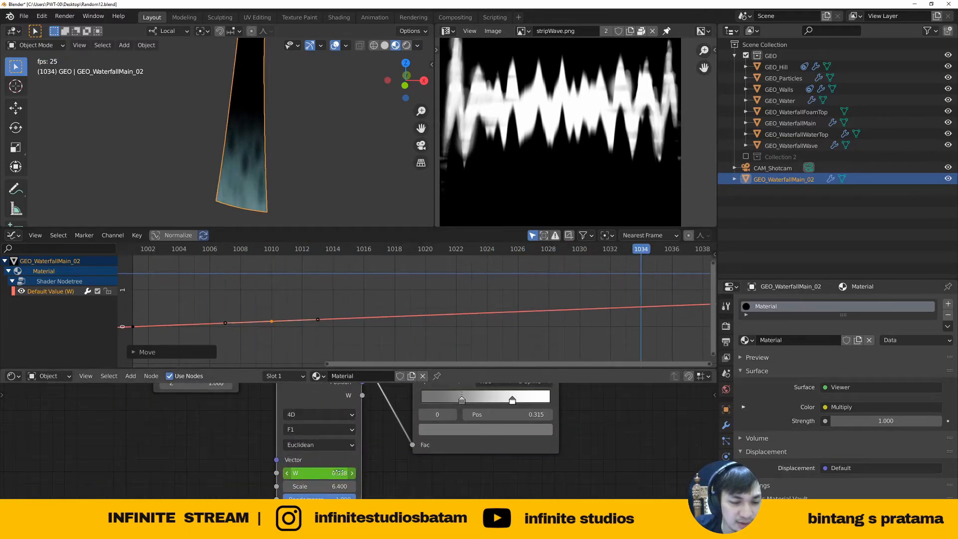
scroll(327, 473, down, 2)
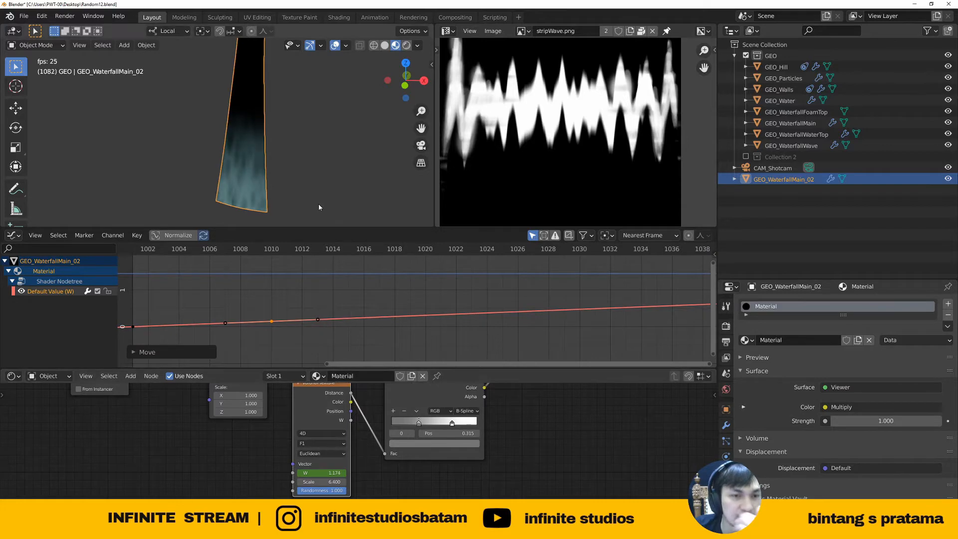
key(space)
Select GEO_WaterfallMain and examine the 4D Voronoi node's W setting in its SHD_Waterfall material for comparison
click(790, 124)
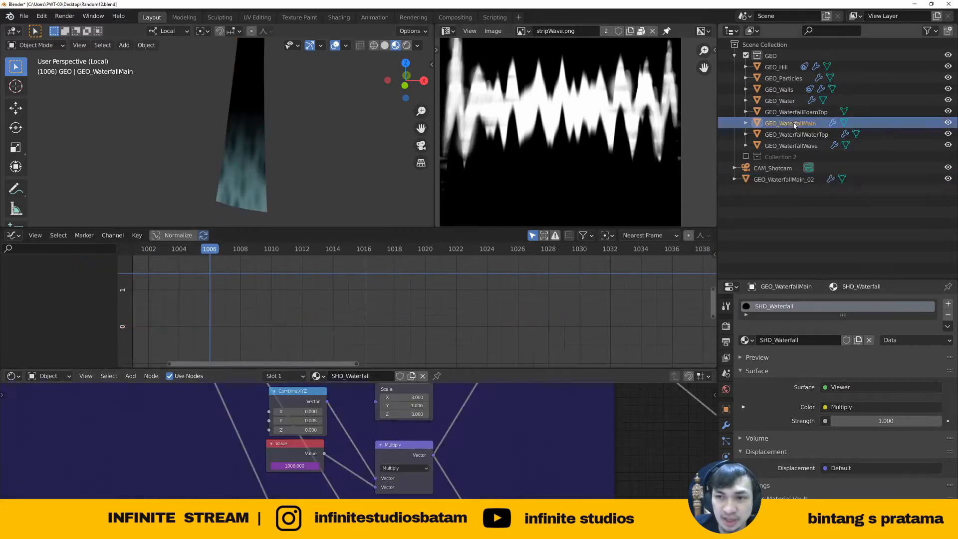
middle_drag(614, 387, 388, 451)
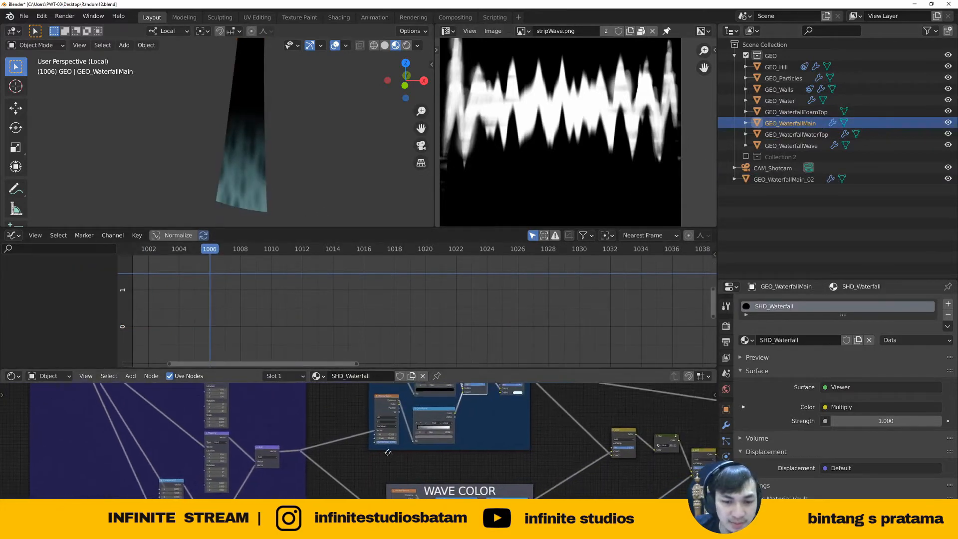
scroll(388, 446, up, 7)
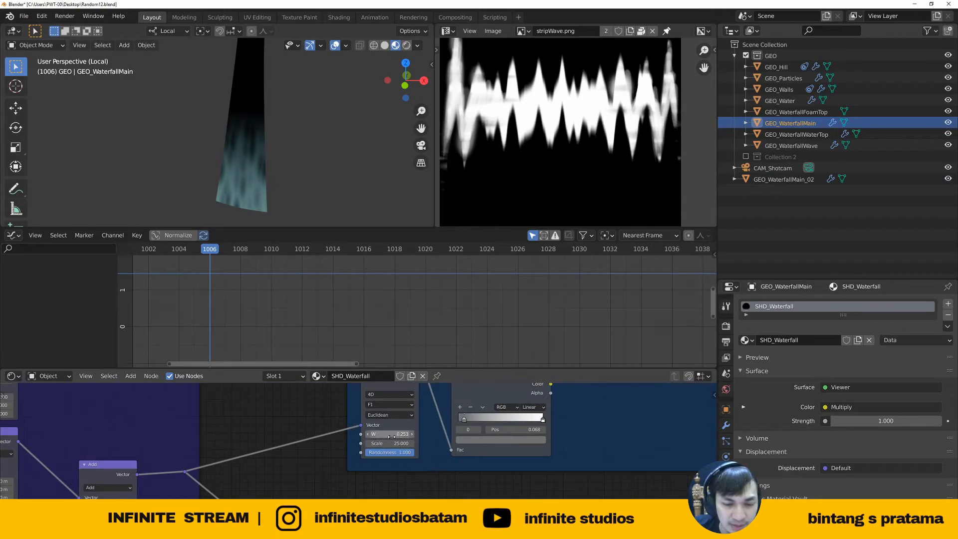
Examine the mapping nodes of the SHD_Waterfall material in an enlarged node editor while the animation plays
scroll(392, 437, down, 5)
middle_drag(282, 466, 432, 435)
scroll(361, 436, up, 4)
scroll(288, 428, down, 4)
middle_drag(290, 429, 400, 439)
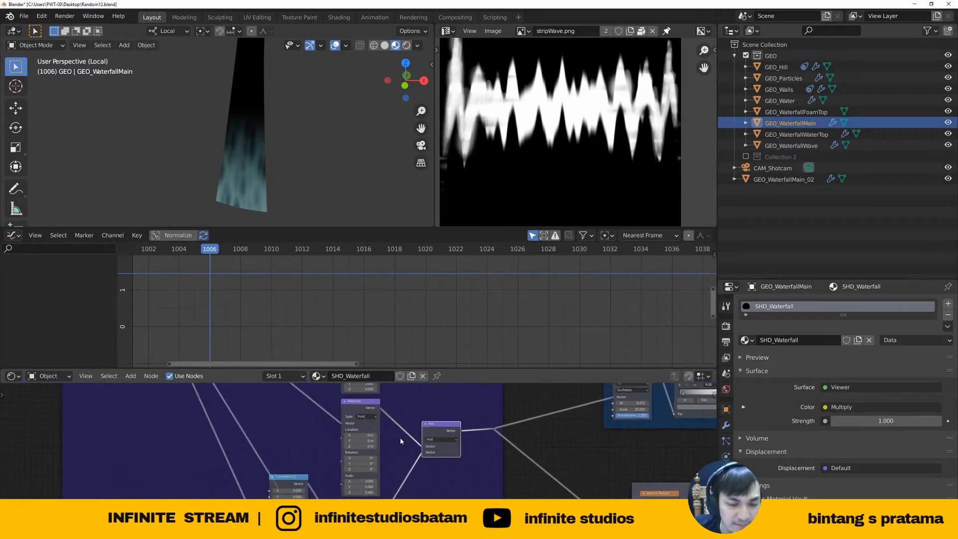
scroll(399, 441, up, 3)
click(341, 410)
scroll(345, 412, down, 5)
key(space)
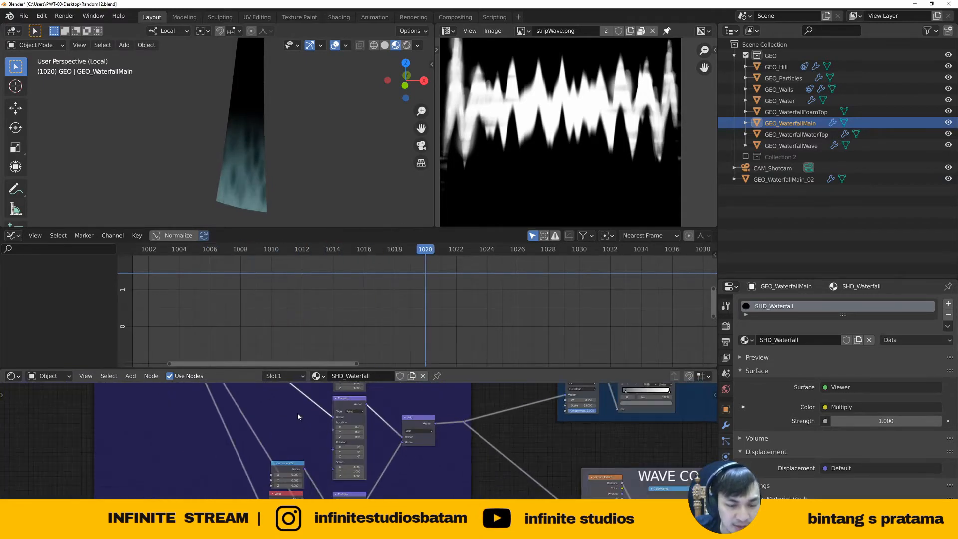
key(ctrl+space)
middle_drag(304, 167, 261, 206)
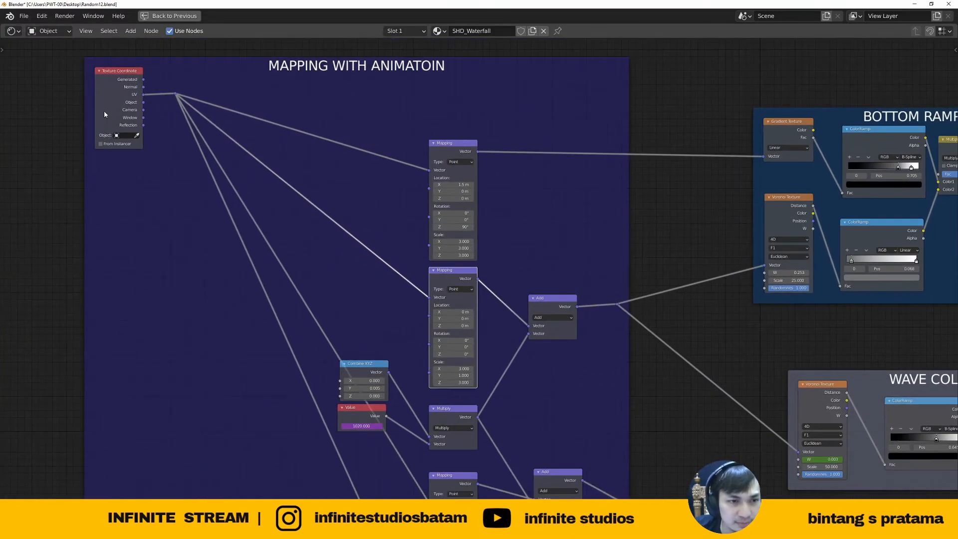
Move the Texture Coordinate node and its reroute down beside the Combine XYZ and Value nodes in the animated mapping frame
drag(69, 56, 209, 180)
drag(136, 118, 208, 367)
scroll(215, 371, up, 7)
middle_drag(234, 355, 213, 297)
drag(156, 286, 128, 279)
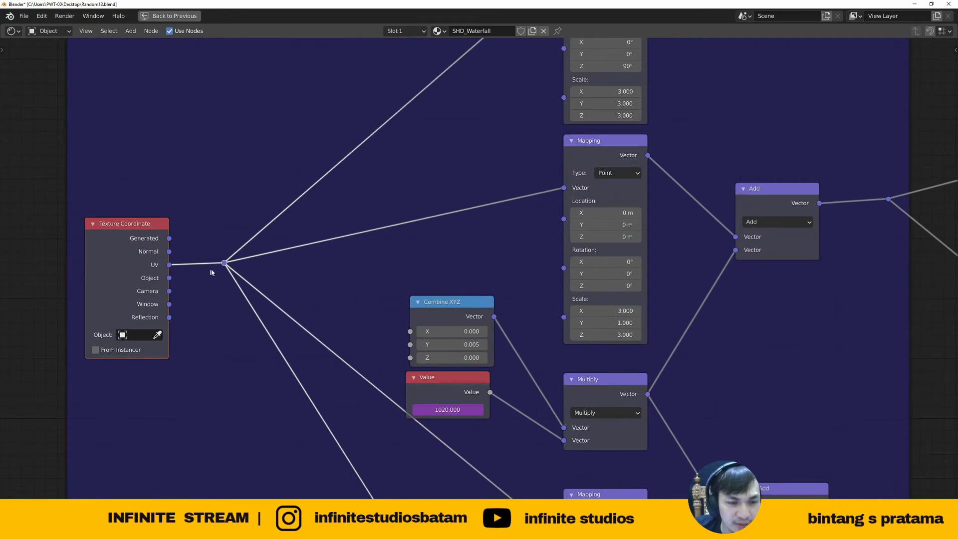
scroll(211, 272, down, 1)
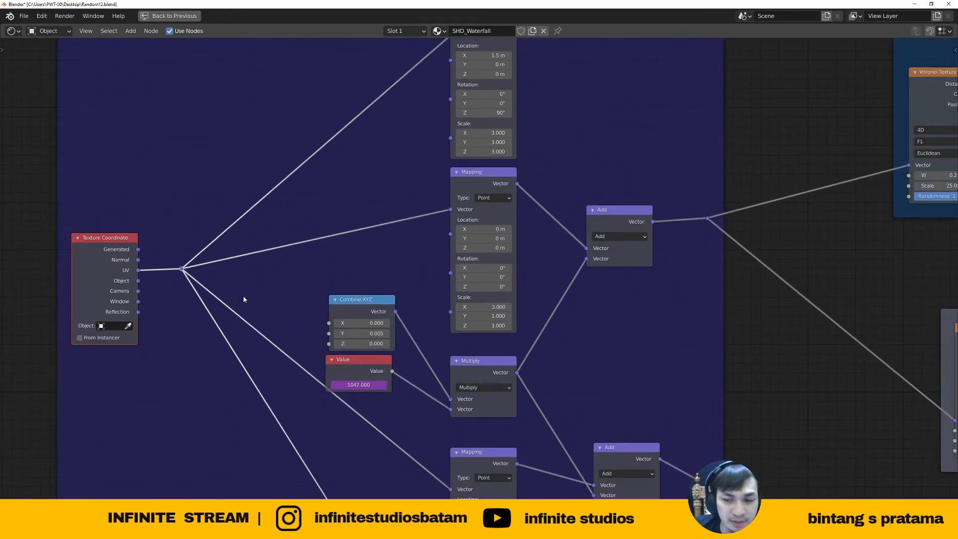
key(ctrl+space)
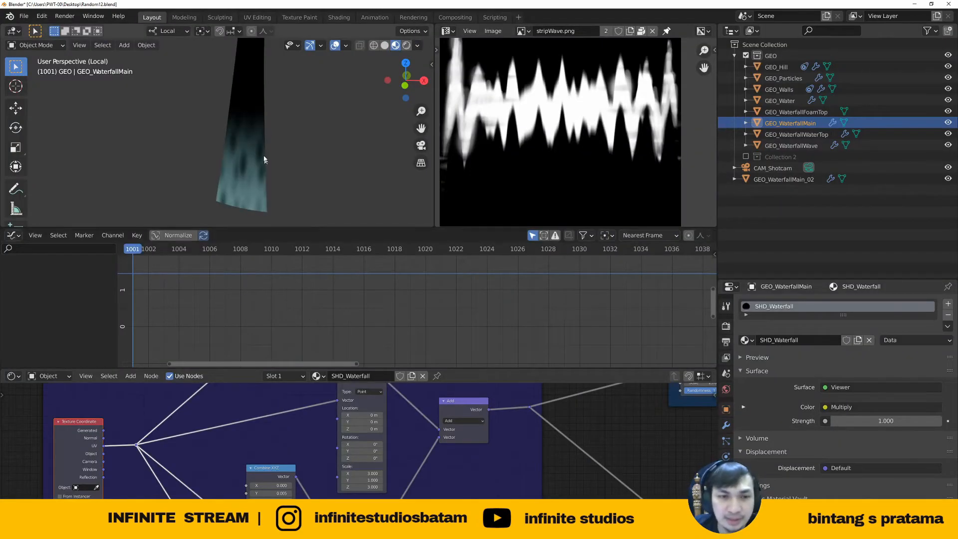
Enter mesh editing on GEO_WaterfallMain_02 to inspect its UV layout and Texture Coordinate setup, and return to Object Mode
click(238, 107)
key(Tab)
scroll(557, 161, down, 3)
middle_drag(575, 165, 592, 158)
scroll(582, 155, up, 3)
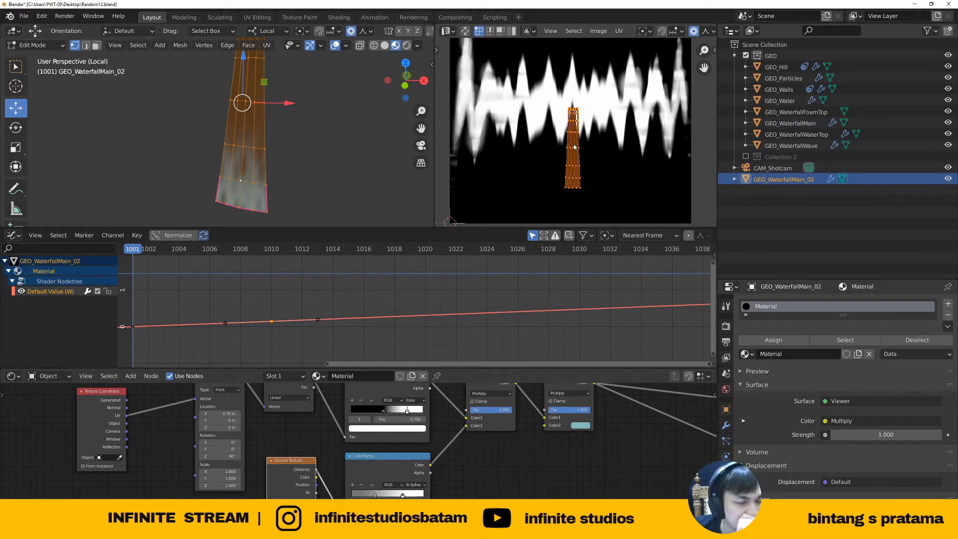
middle_drag(160, 447, 173, 463)
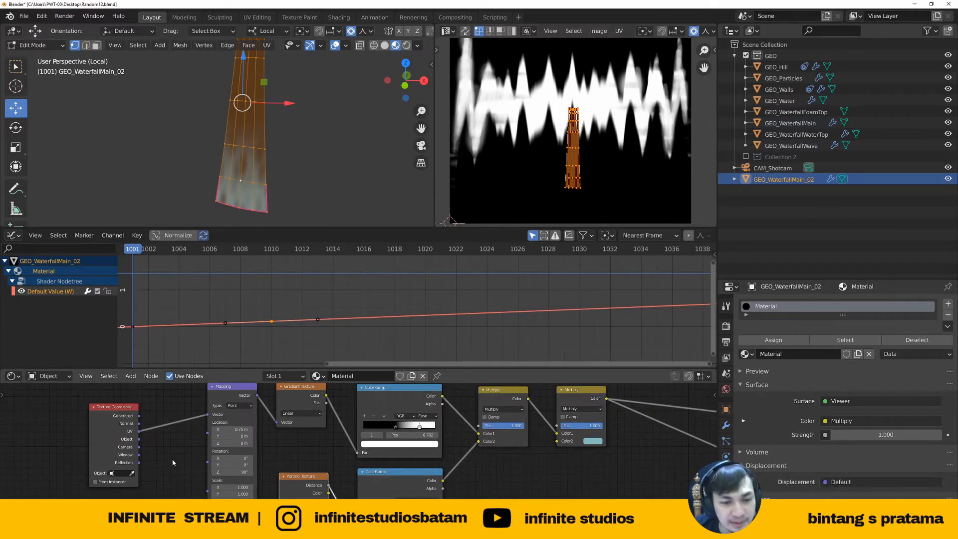
key(Tab)
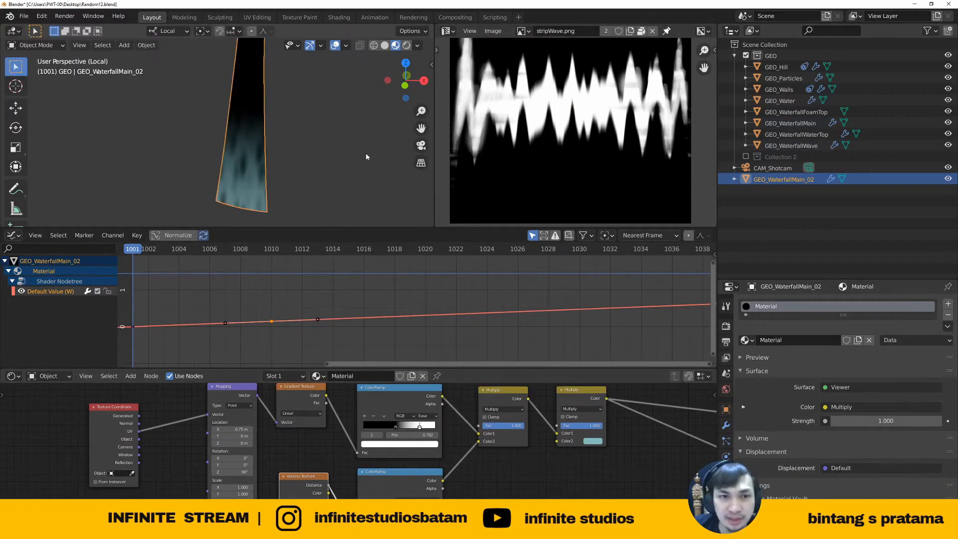
Select GEO_WaterfallMain and examine the scale values of the Mapping node that feeds the Add node in SHD_Waterfall
click(788, 123)
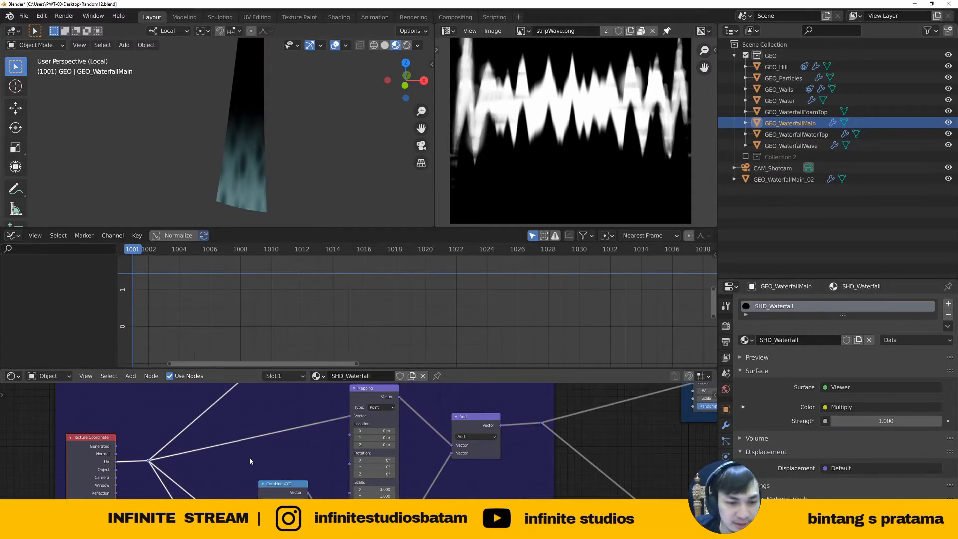
key(ctrl+space)
scroll(250, 457, down, 2)
middle_drag(386, 298, 301, 256)
scroll(301, 256, up, 1)
drag(412, 168, 413, 176)
scroll(414, 286, up, 4)
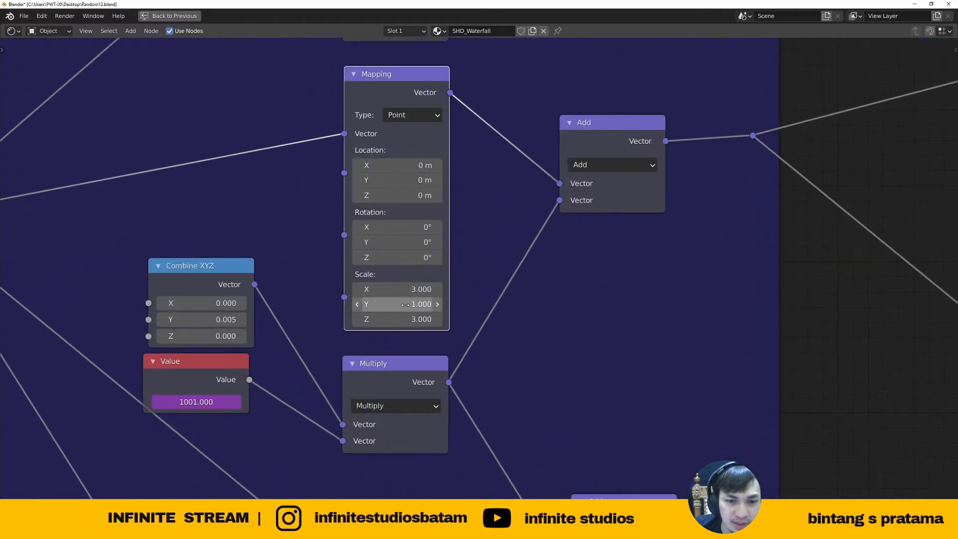
scroll(536, 278, down, 3)
key(ctrl+space)
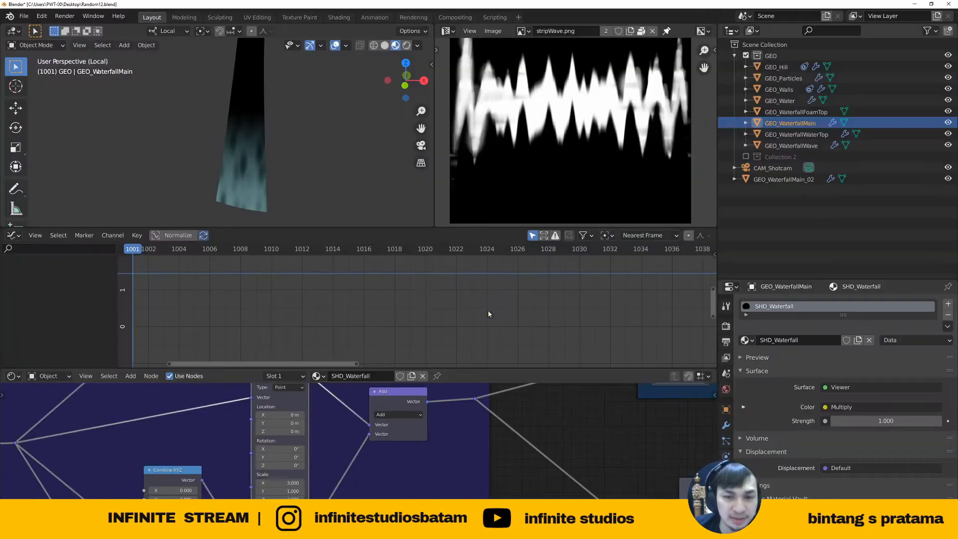
middle_drag(288, 141, 308, 157)
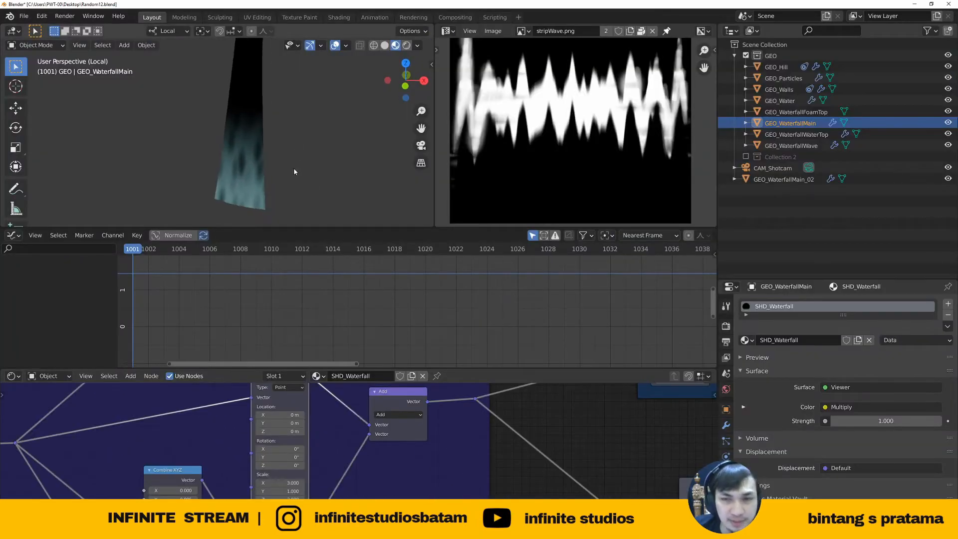
Select GEO_WaterfallMain_02 and shift its Texture Coordinate and Mapping nodes away from the Gradient Texture to make room
click(781, 180)
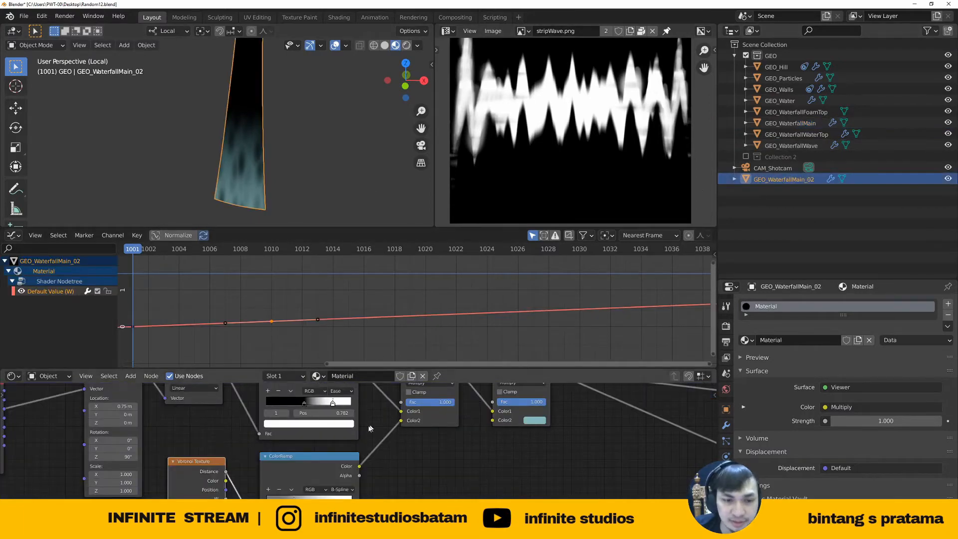
scroll(371, 429, down, 4)
middle_drag(268, 410, 377, 469)
scroll(219, 468, up, 3)
middle_drag(220, 469, 379, 423)
drag(341, 422, 249, 430)
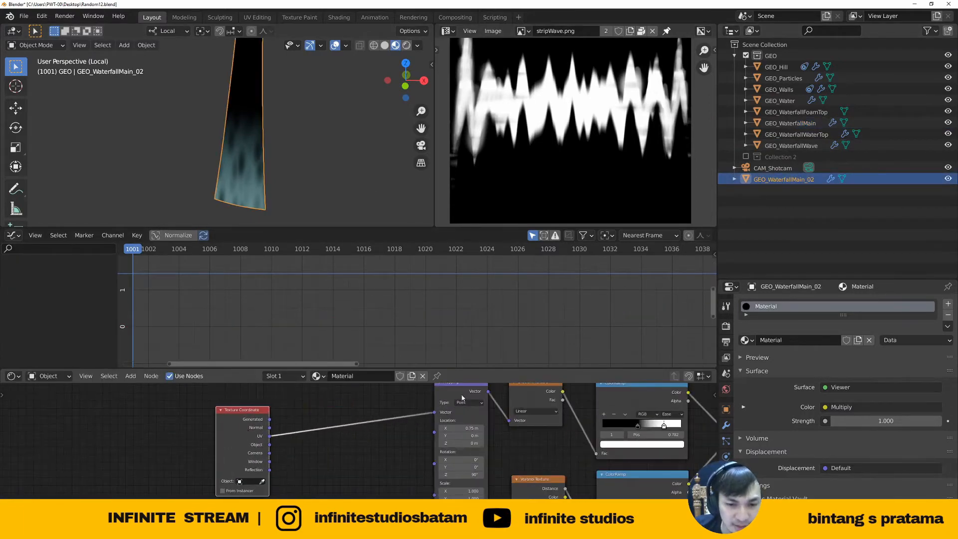
drag(462, 398, 370, 406)
Select GEO_WaterfallMain and trace how its first Mapping node feeds the Gradient Texture in the bottom ramp frame
click(790, 123)
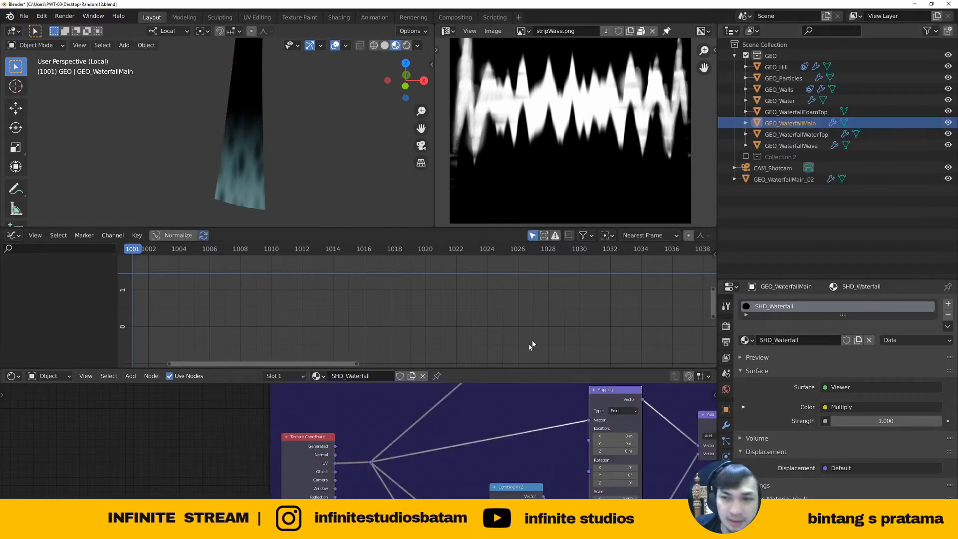
scroll(540, 424, down, 4)
middle_drag(547, 431, 400, 453)
key(ctrl+space)
middle_drag(461, 347, 160, 346)
drag(619, 166, 616, 168)
scroll(615, 160, up, 4)
middle_drag(616, 158, 610, 207)
drag(586, 97, 589, 103)
middle_drag(154, 161, 339, 155)
drag(289, 123, 286, 127)
key(ctrl+space)
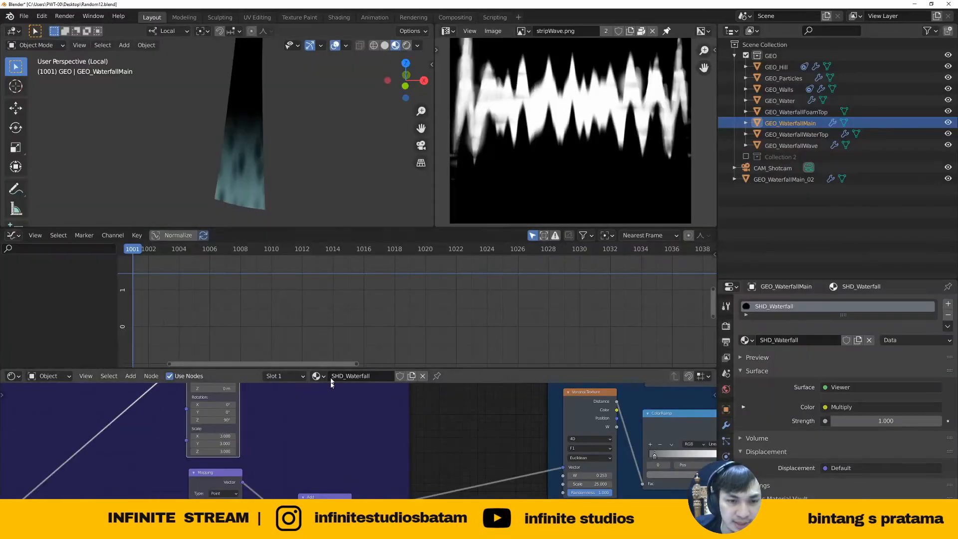
Select GEO_WaterfallMain_02 and examine its Mapping node's values and Gradient Texture connection for comparison
click(773, 180)
key(ctrl+space)
middle_drag(120, 375, 717, 217)
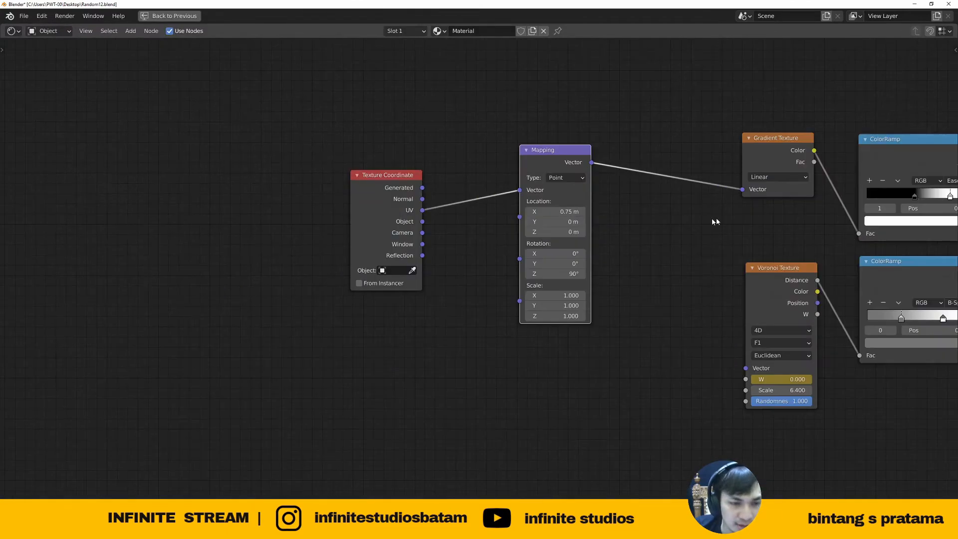
scroll(616, 175, up, 5)
middle_drag(616, 175, 535, 214)
drag(448, 197, 470, 134)
scroll(540, 311, up, 1)
middle_drag(540, 311, 424, 338)
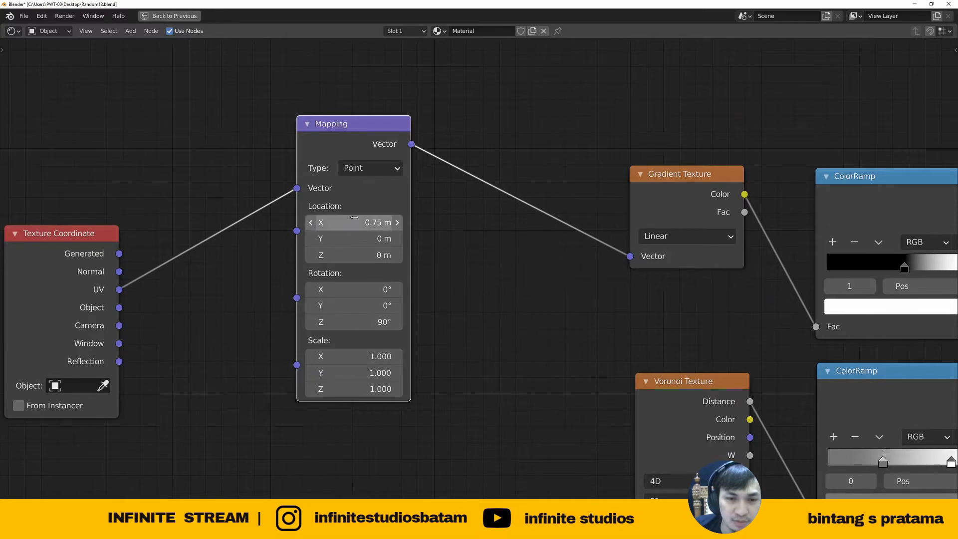
middle_drag(436, 276, 375, 276)
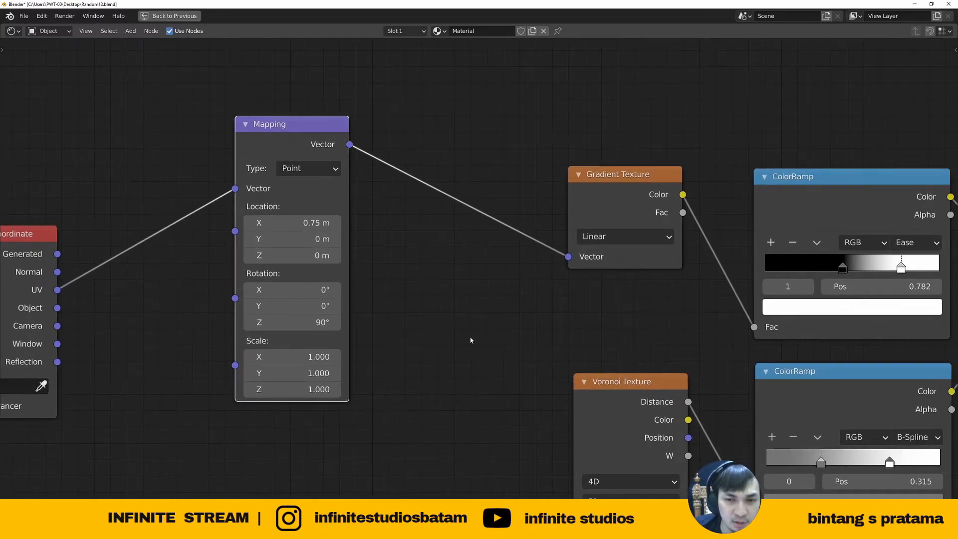
Return to GEO_WaterfallMain's material and trace the second Mapping node through Add into the 4D Voronoi Texture
key(ctrl+space)
click(801, 124)
middle_drag(273, 434, 364, 421)
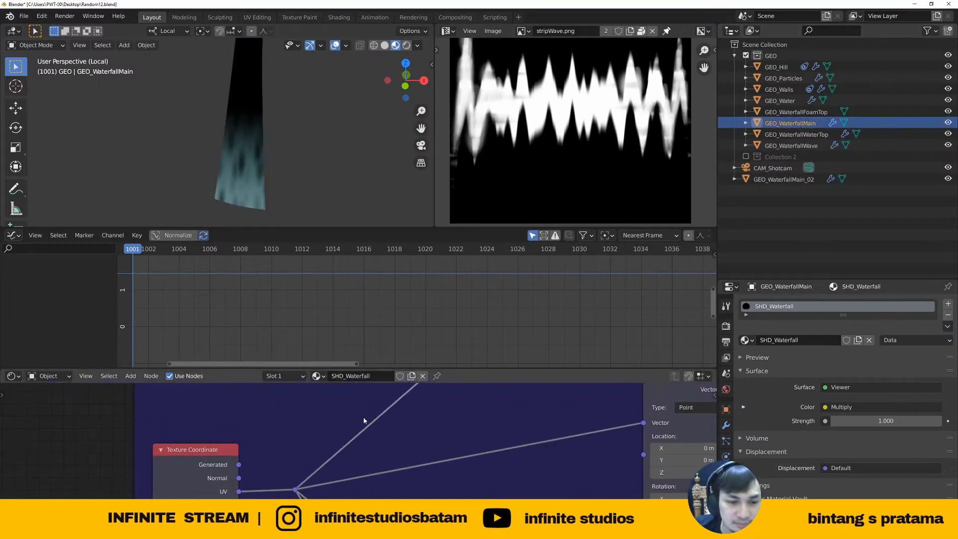
scroll(364, 420, down, 7)
middle_drag(500, 394, 299, 487)
key(ctrl+space)
middle_drag(431, 305, 158, 351)
drag(186, 196, 188, 201)
drag(687, 179, 689, 180)
middle_drag(374, 390, 431, 186)
drag(768, 93, 763, 103)
middle_drag(594, 175, 542, 199)
scroll(542, 198, up, 1)
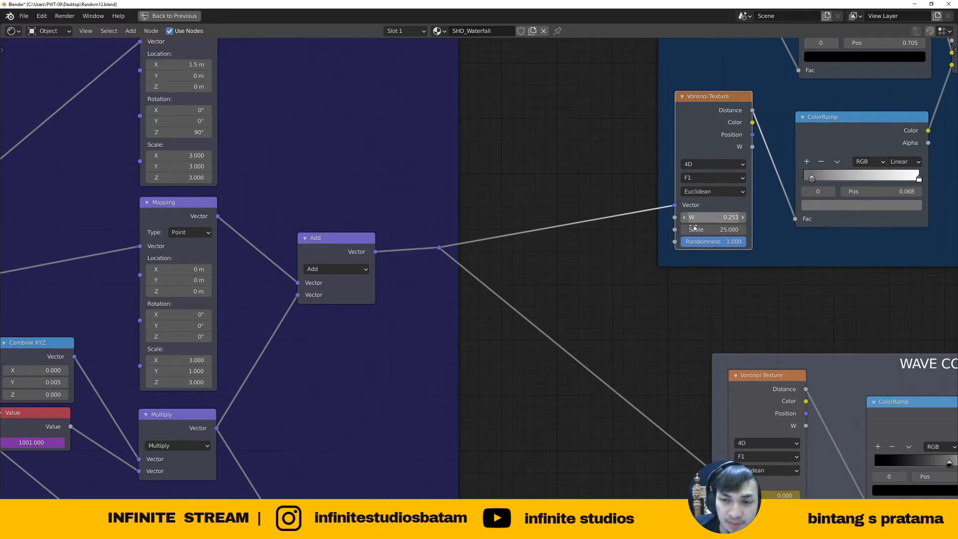
scroll(695, 227, up, 1)
key(ctrl+space)
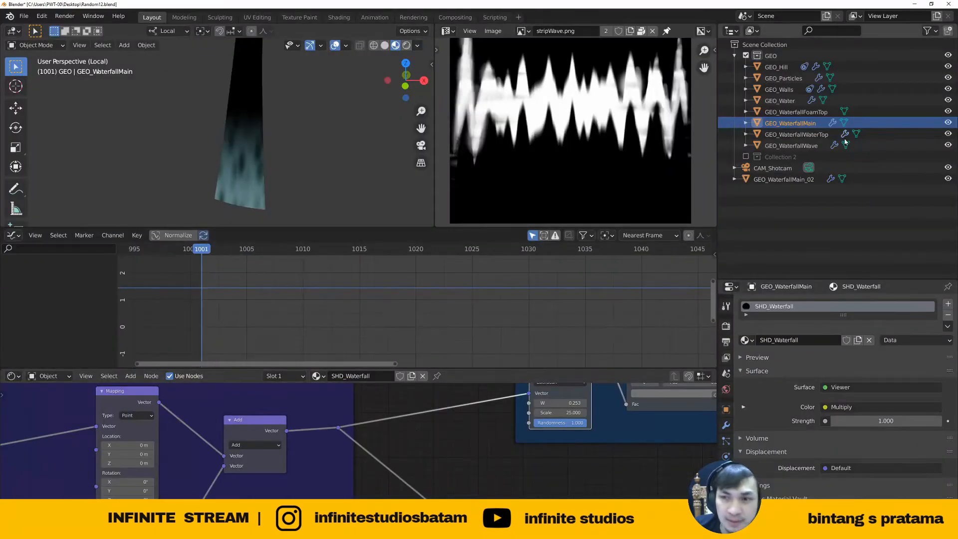
Select GEO_WaterfallMain_02 and spread its Texture Coordinate and Mapping nodes farther from the texture nodes
click(784, 179)
scroll(557, 437, down, 3)
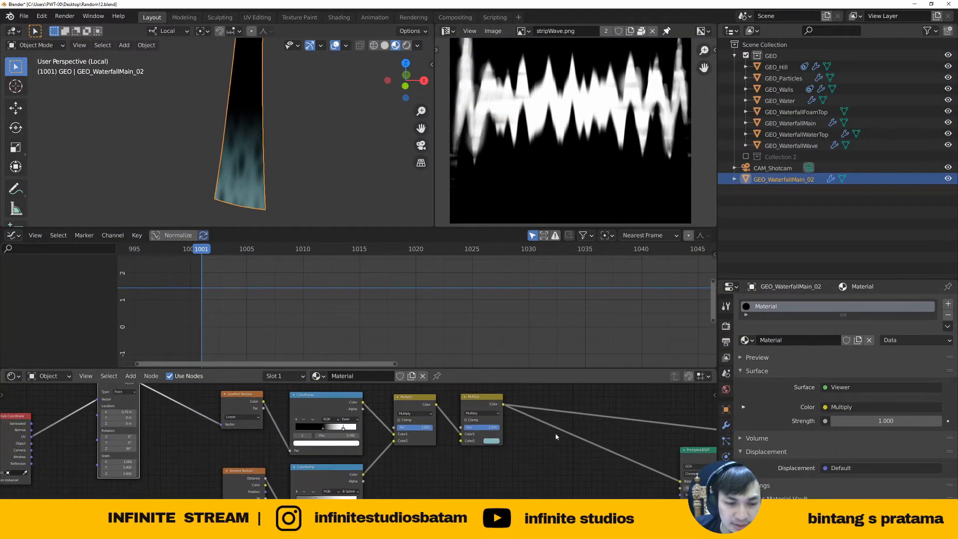
scroll(557, 437, down, 4)
middle_drag(296, 457, 405, 443)
scroll(405, 443, up, 2)
key(ctrl+space)
middle_drag(322, 288, 376, 287)
scroll(376, 288, up, 4)
drag(385, 245, 181, 246)
drag(521, 136, 410, 122)
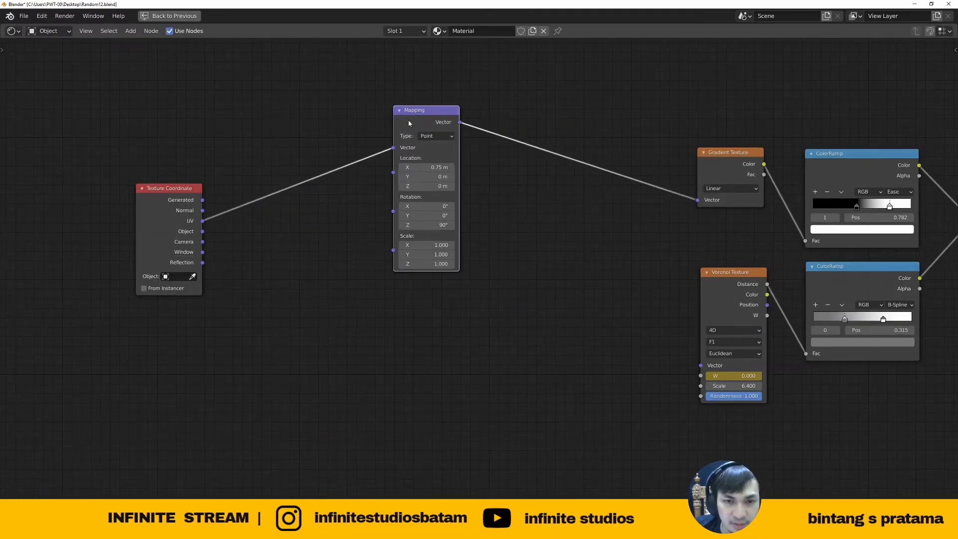
Duplicate the Mapping node below the original and feed the copy's Vector input from the UV output
key(shift+d)
click(416, 305)
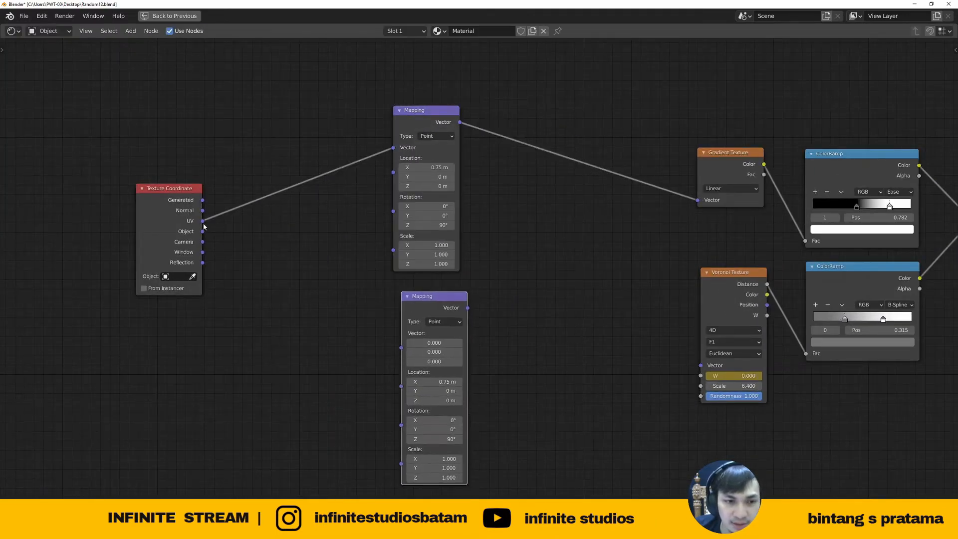
drag(405, 351, 404, 349)
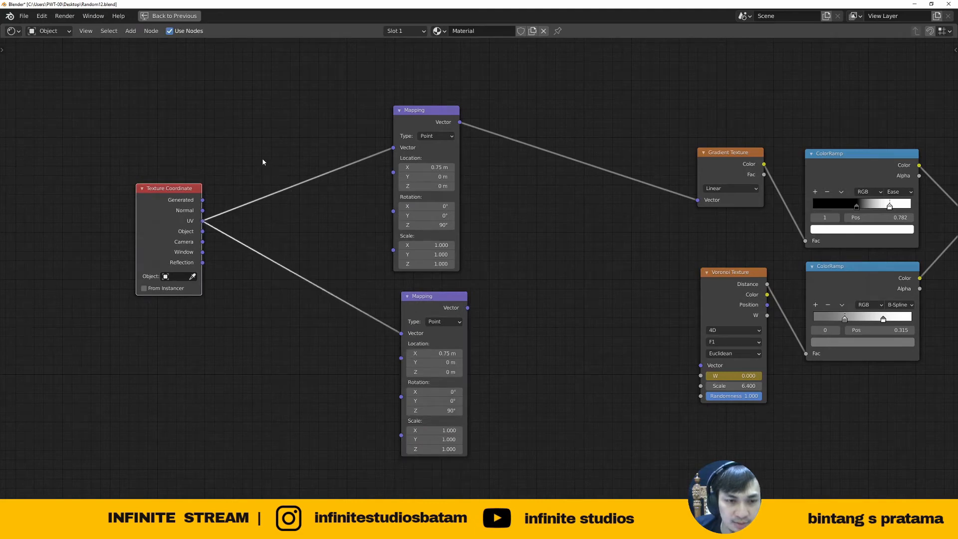
Add a shared reroute on the two UV links and space it and the Texture Coordinate node away from each other
shift+right_drag(256, 198, 241, 272)
key(g)
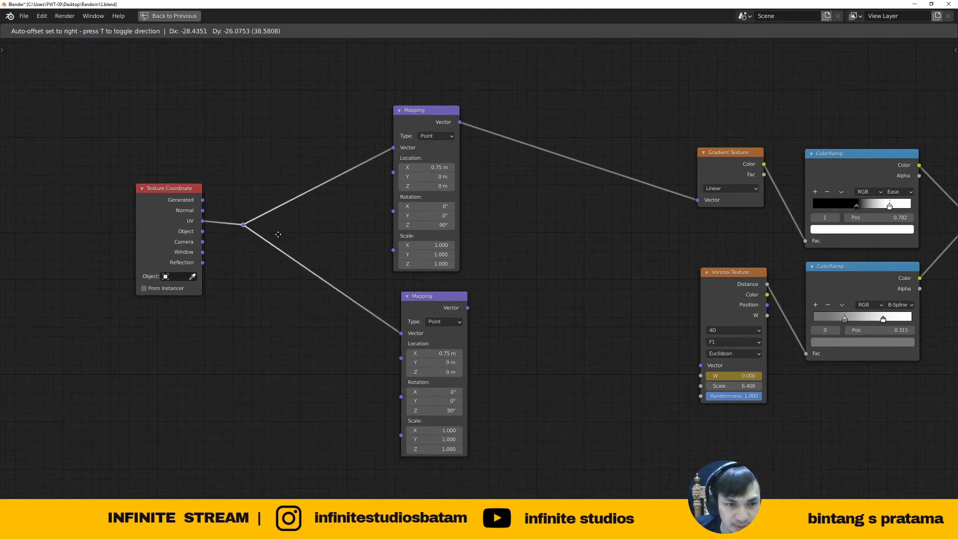
click(283, 230)
drag(181, 222, 142, 218)
Connect the duplicated Mapping node's Vector output to the Voronoi Texture's Vector input
middle_drag(452, 326, 327, 295)
scroll(387, 308, up, 1)
click(382, 286)
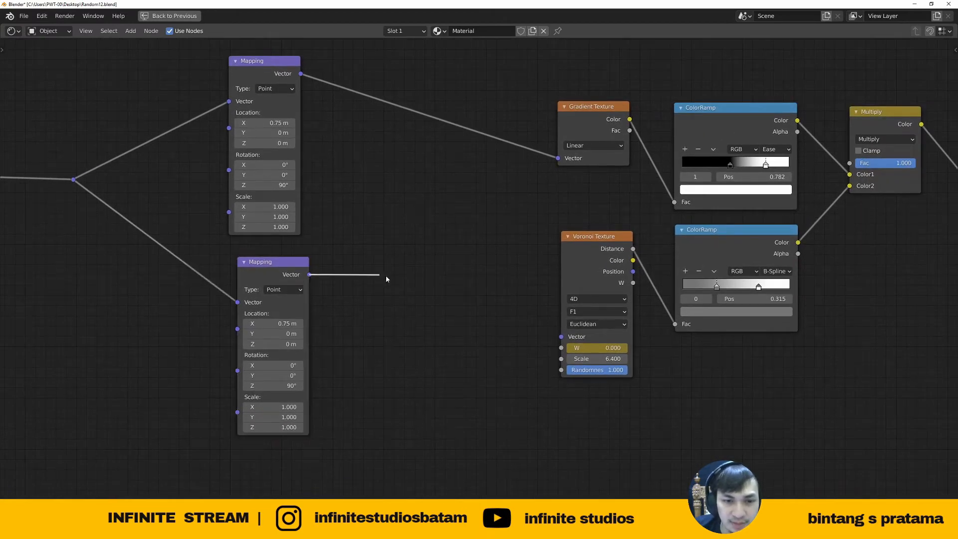
Remove all keyframes from the Voronoi Texture's W value and return to the full workspace layout
right_click(606, 348)
click(579, 355)
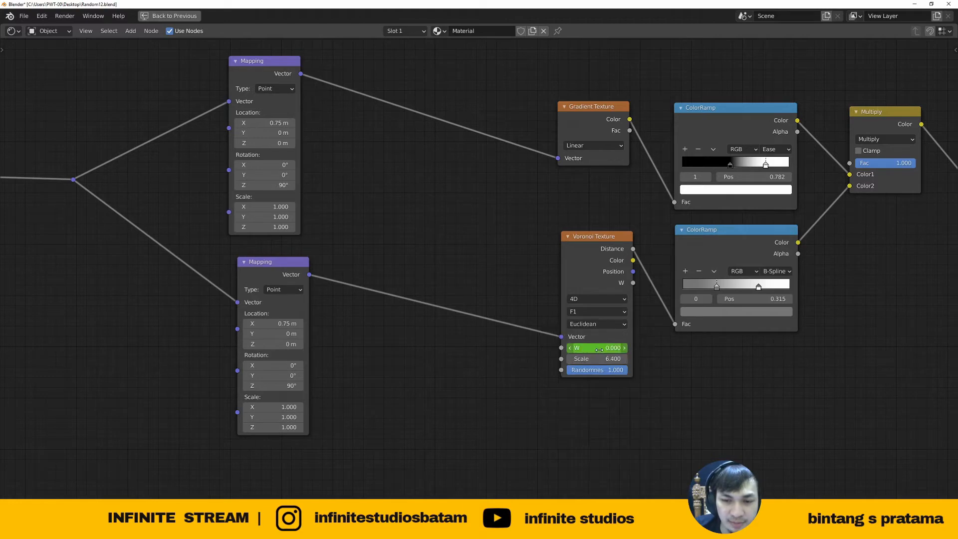
right_click(600, 349)
click(582, 359)
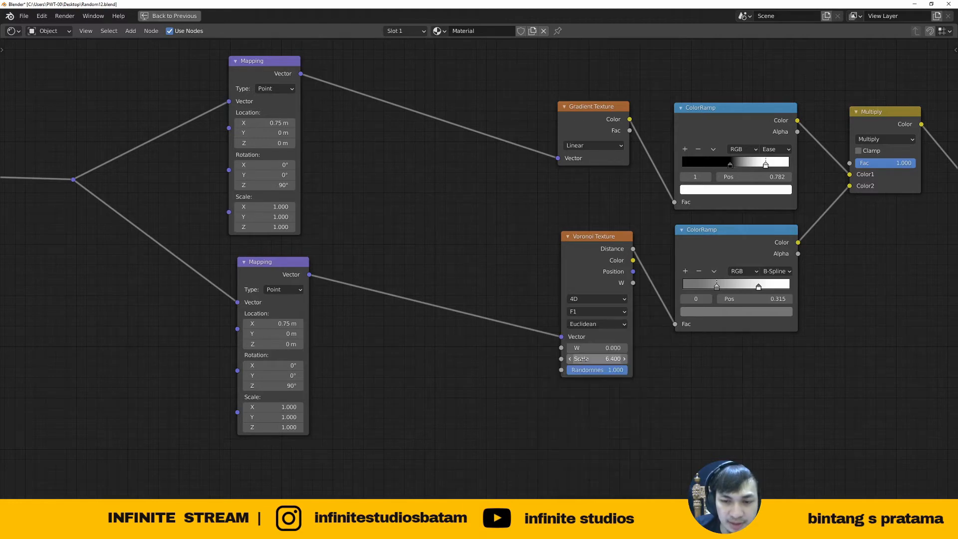
middle_drag(398, 312, 464, 321)
scroll(449, 320, down, 3)
scroll(433, 316, up, 2)
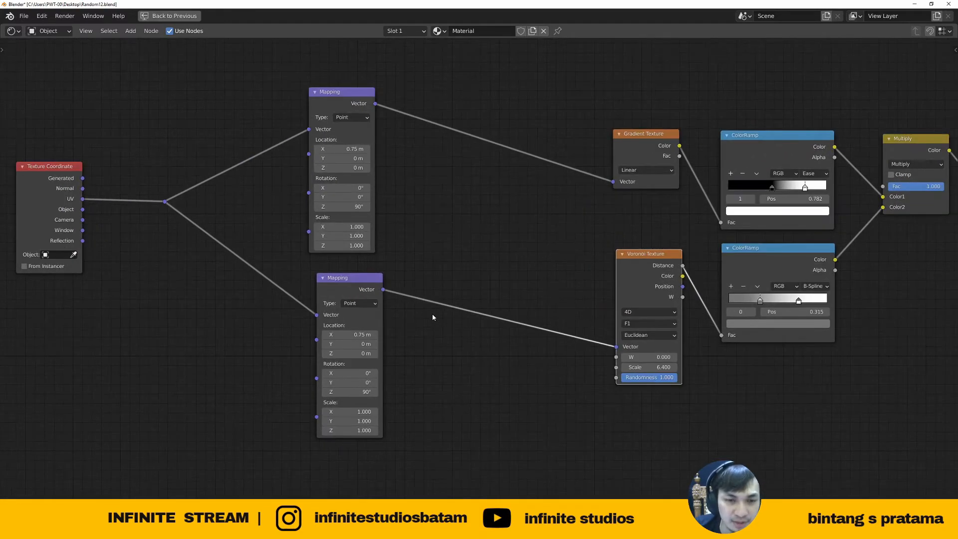
key(ctrl+space)
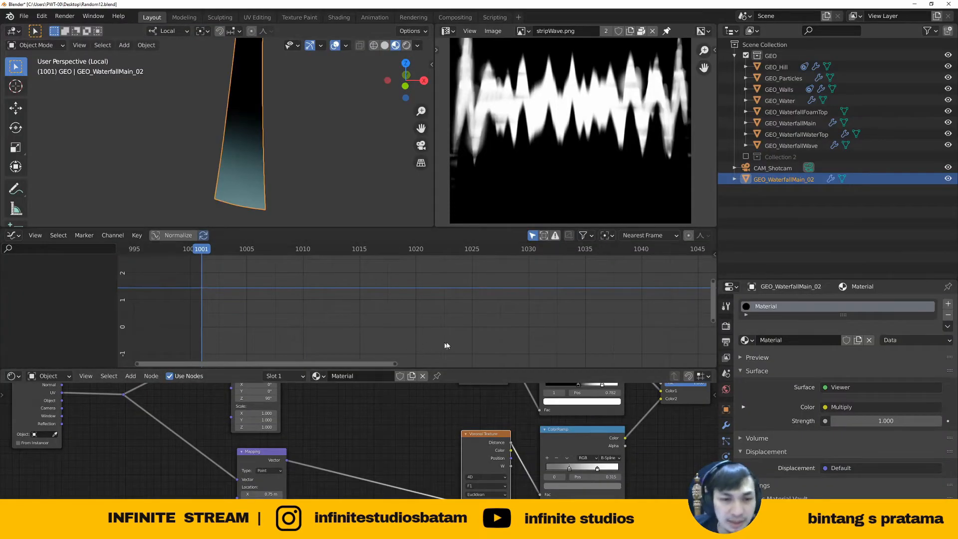
key(Home)
key(Home)
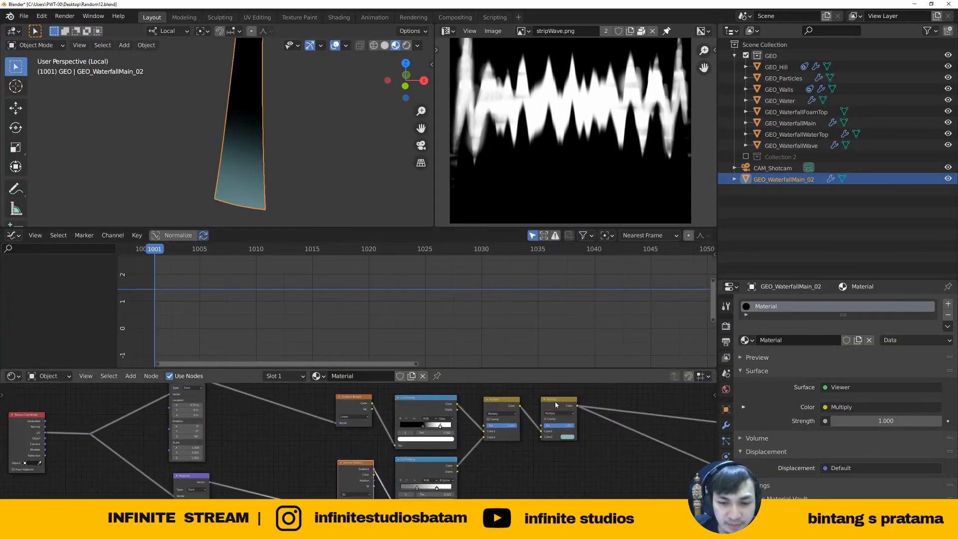
middle_drag(304, 452, 287, 428)
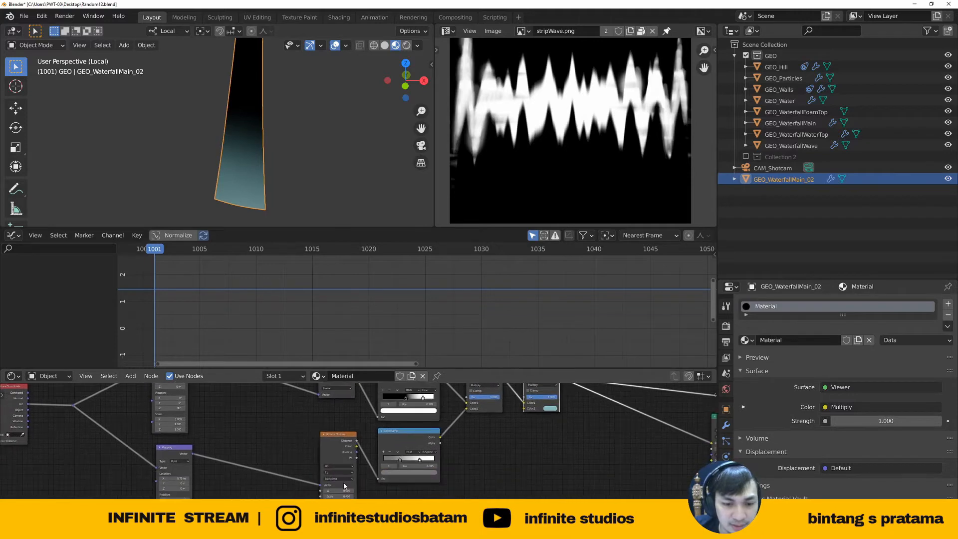
Reset the location and rotation values of the Mapping node feeding the Voronoi Texture to 0
scroll(343, 487, up, 5)
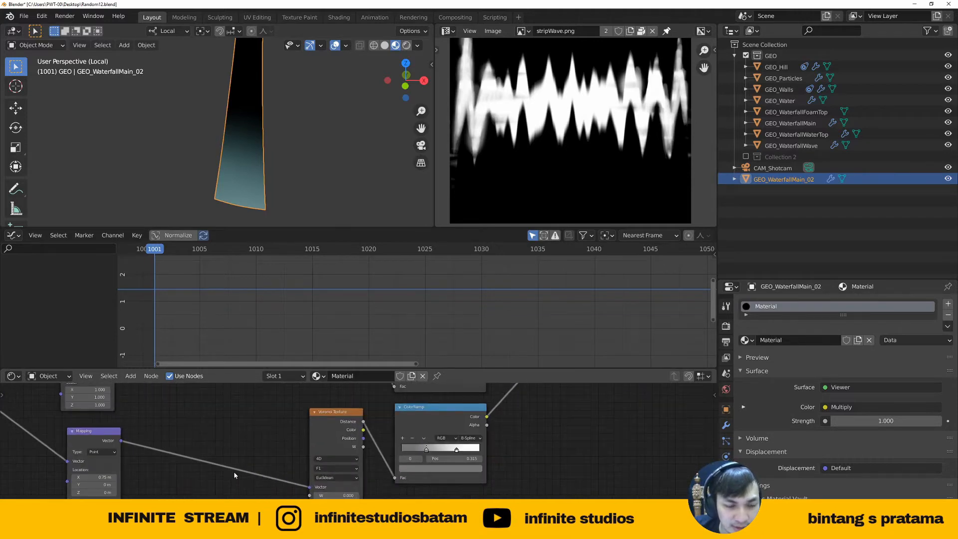
middle_drag(234, 475, 330, 457)
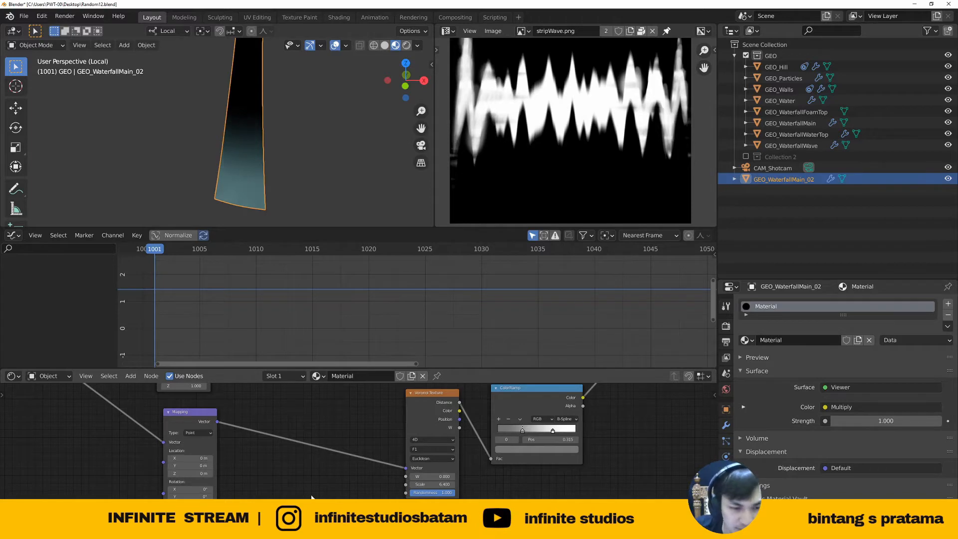
middle_drag(251, 497, 288, 435)
scroll(319, 436, up, 2)
scroll(319, 437, down, 4)
middle_drag(434, 398, 324, 474)
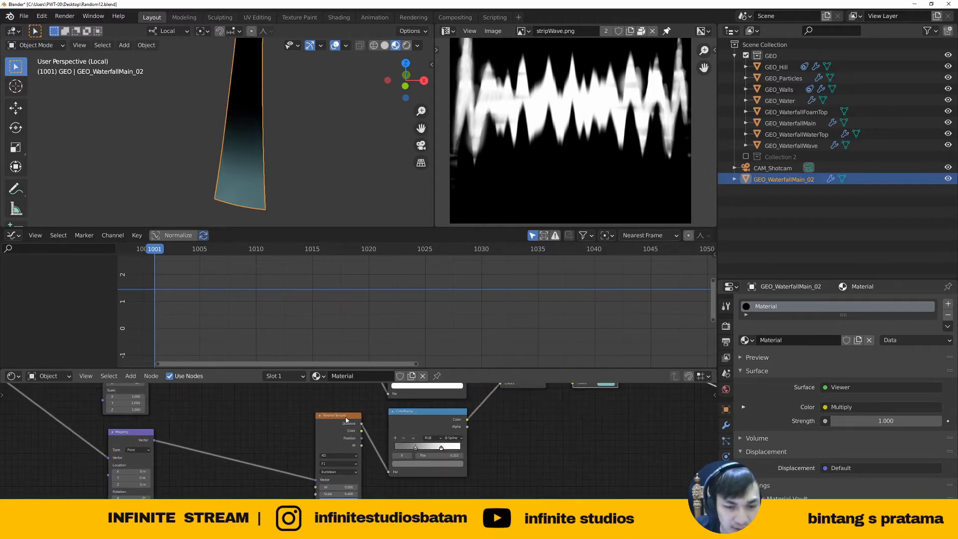
Preview the Voronoi Texture on the waterfall mesh and raise its Scale to about 64.2
ctrl+shift+click(346, 417)
middle_drag(346, 418, 338, 426)
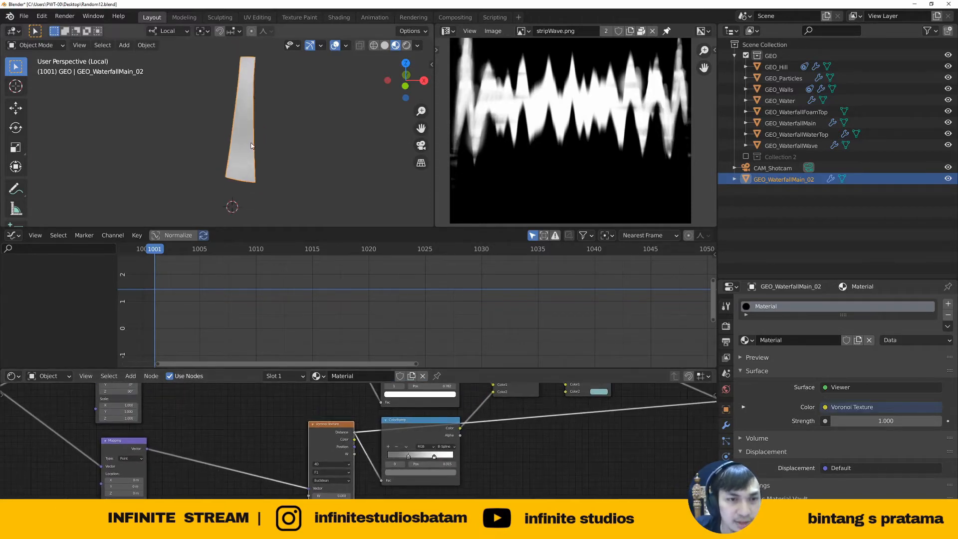
middle_drag(294, 482, 305, 454)
scroll(310, 456, up, 3)
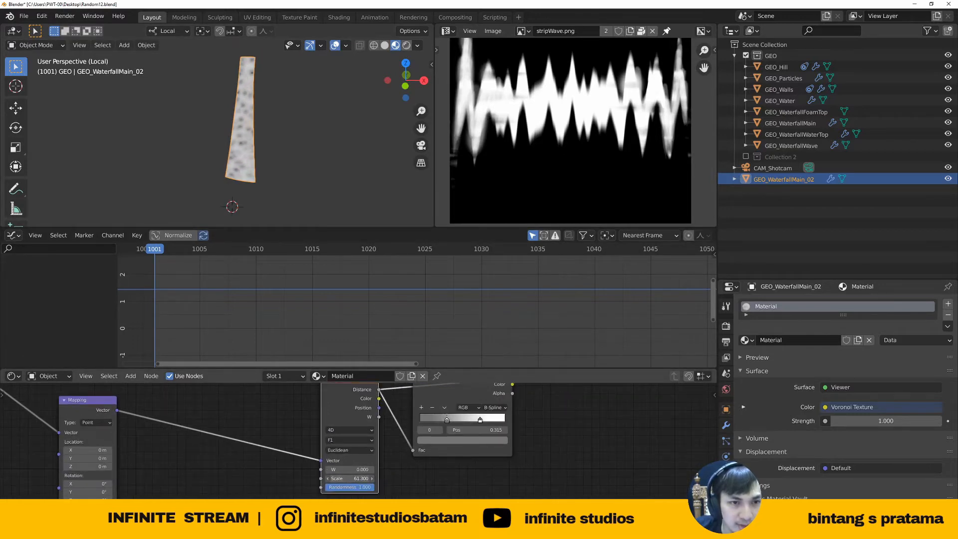
scroll(250, 456, down, 2)
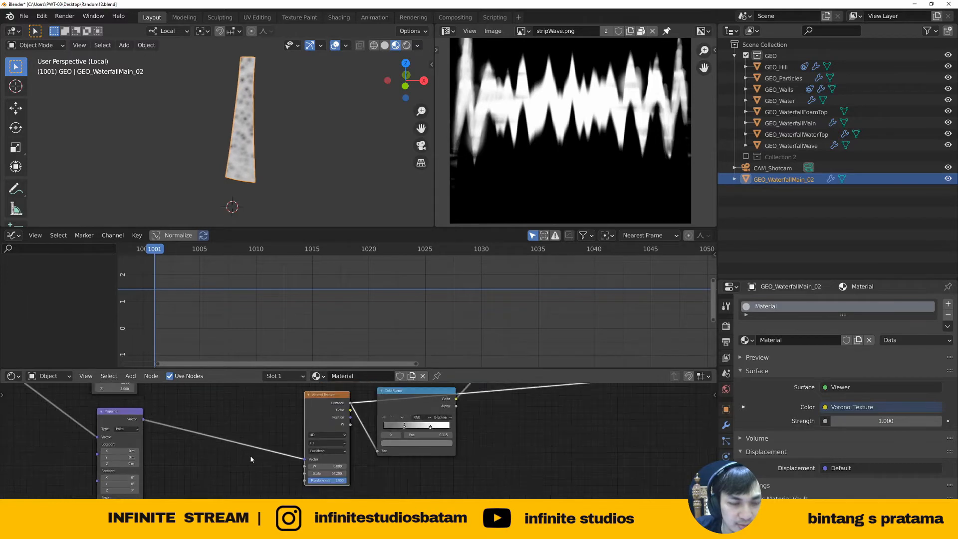
scroll(262, 137, up, 2)
shift+middle_drag(262, 137, 260, 140)
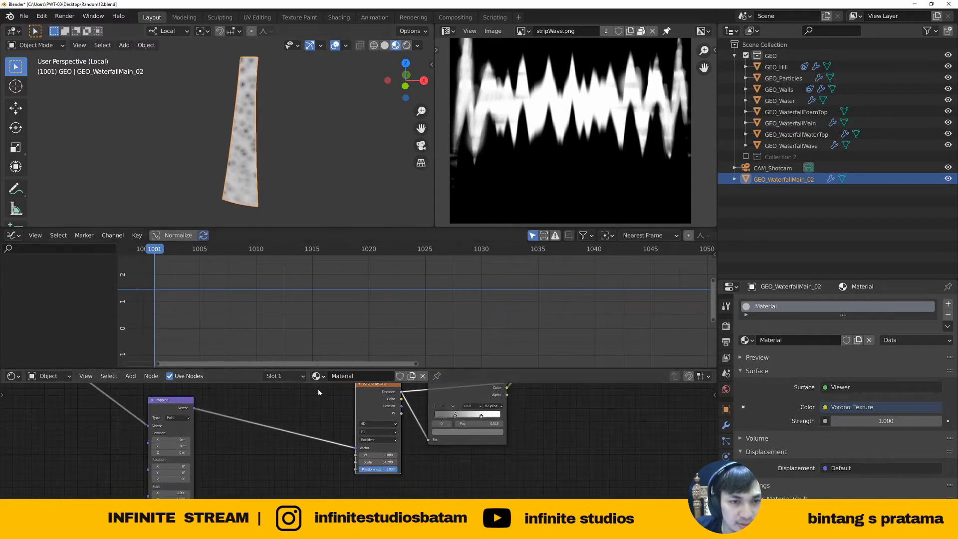
Preview the final Multiply node on the waterfall mesh and play the animation to check the flow
middle_drag(379, 417, 200, 477)
scroll(333, 452, down, 1)
ctrl+shift+click(444, 393)
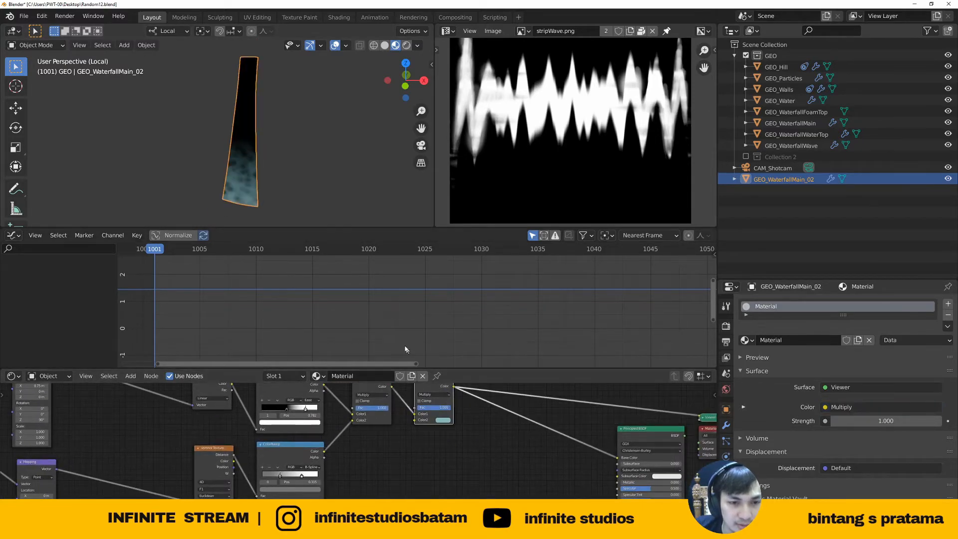
key(space)
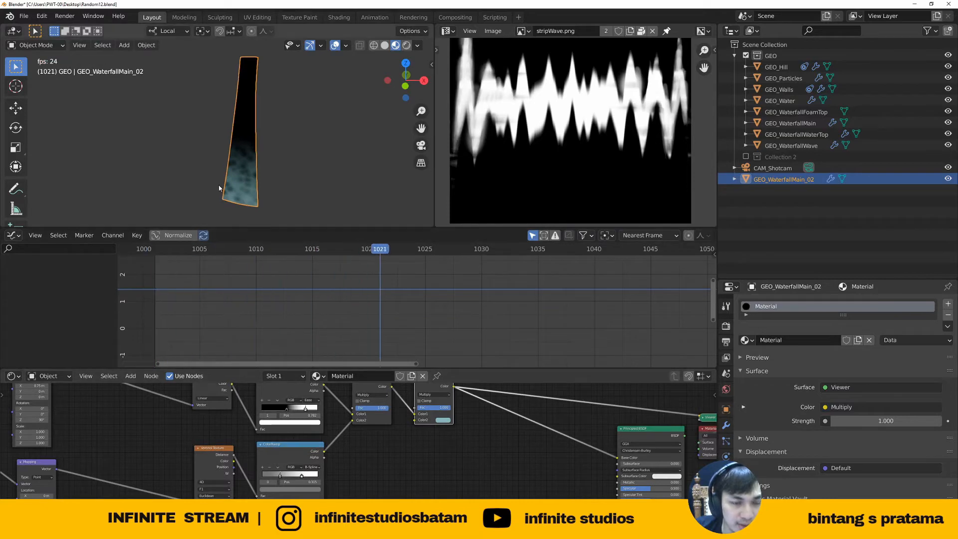
scroll(236, 178, up, 1)
key(space)
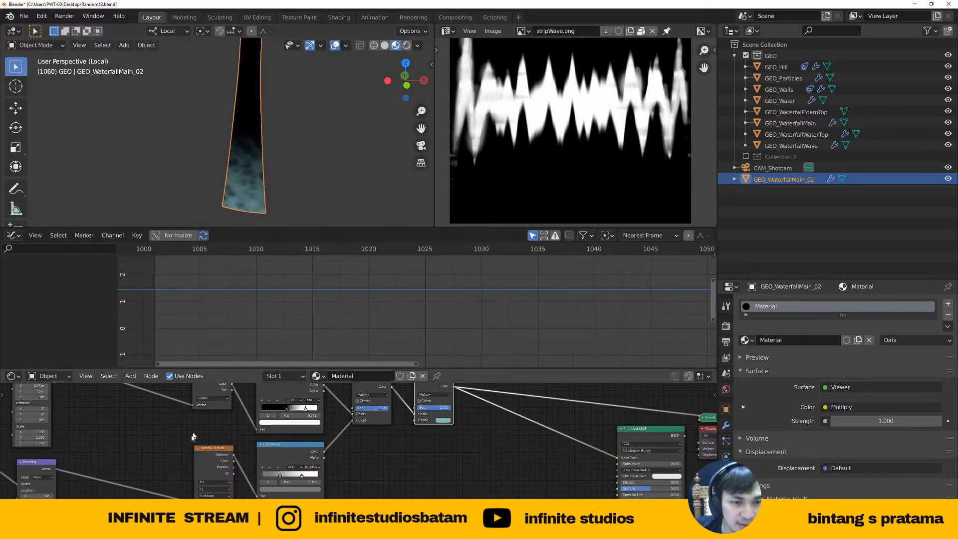
Move the Voronoi Texture node closer to and level with its Mapping node, and enlarge the node editor area
middle_drag(193, 436, 311, 412)
middle_drag(168, 474, 226, 433)
scroll(226, 433, up, 3)
scroll(227, 433, up, 2)
scroll(254, 458, up, 1)
middle_drag(271, 457, 257, 454)
scroll(256, 453, down, 3)
drag(384, 406, 351, 425)
scroll(322, 432, up, 4)
drag(270, 368, 271, 287)
scroll(234, 386, up, 1)
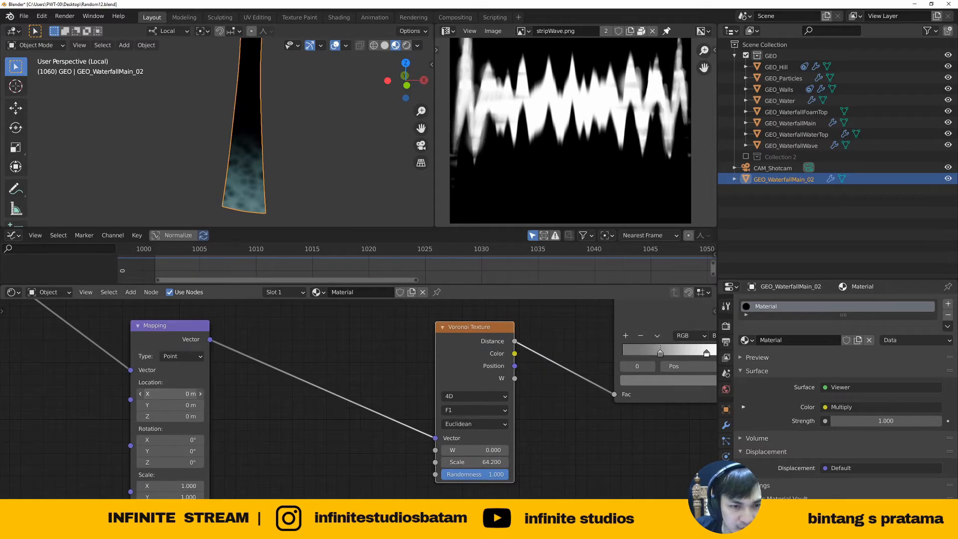
Set the scale of the Voronoi's Mapping node to X 1.610 and Y 1.520, keeping its X location at 0 m
key(BackSpace)
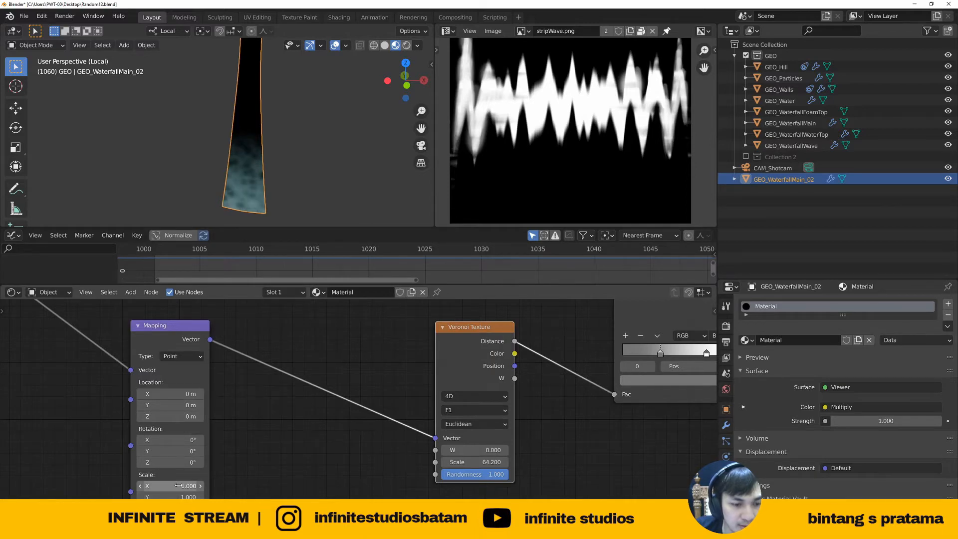
drag(179, 486, 208, 485)
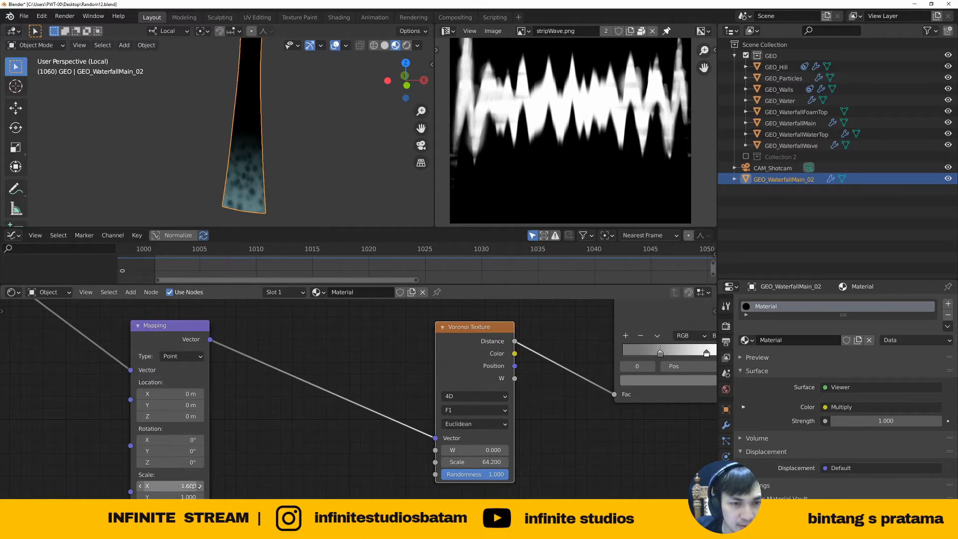
scroll(256, 487, up, 2)
scroll(256, 209, up, 1)
middle_drag(218, 474, 235, 447)
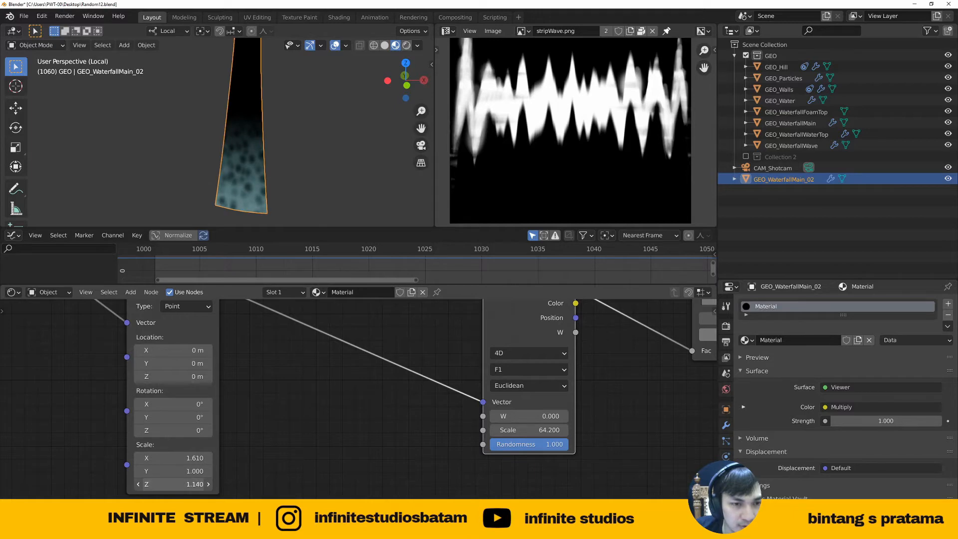
drag(180, 471, 192, 472)
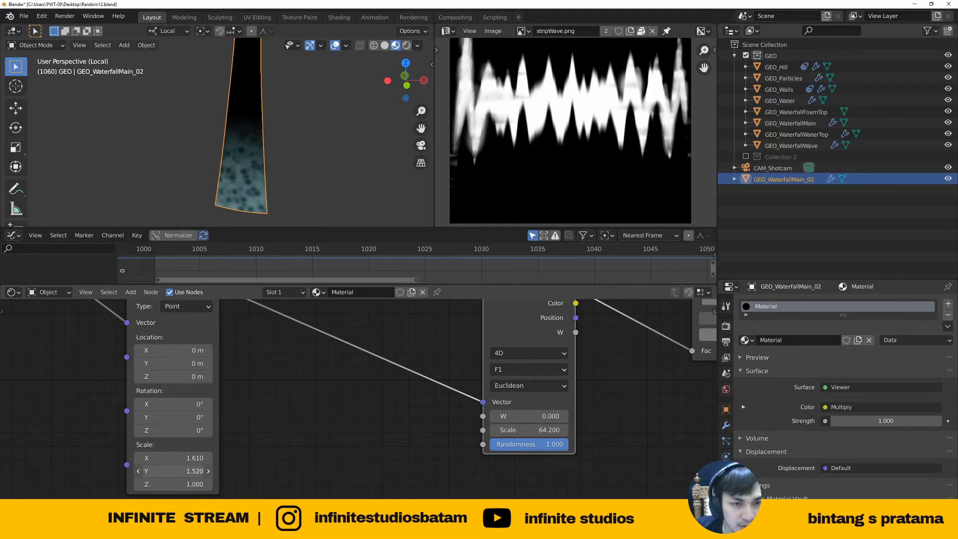
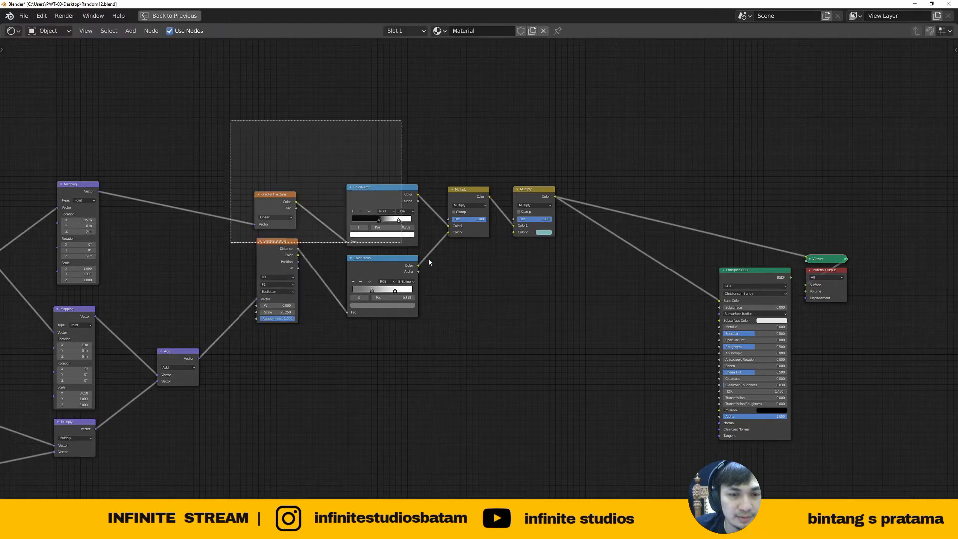
Group the selected texture, ColorRamp and Multiply nodes in a frame labelled BOTTOM RAMP and shift the frame slightly upward
middle_drag(566, 325, 504, 338)
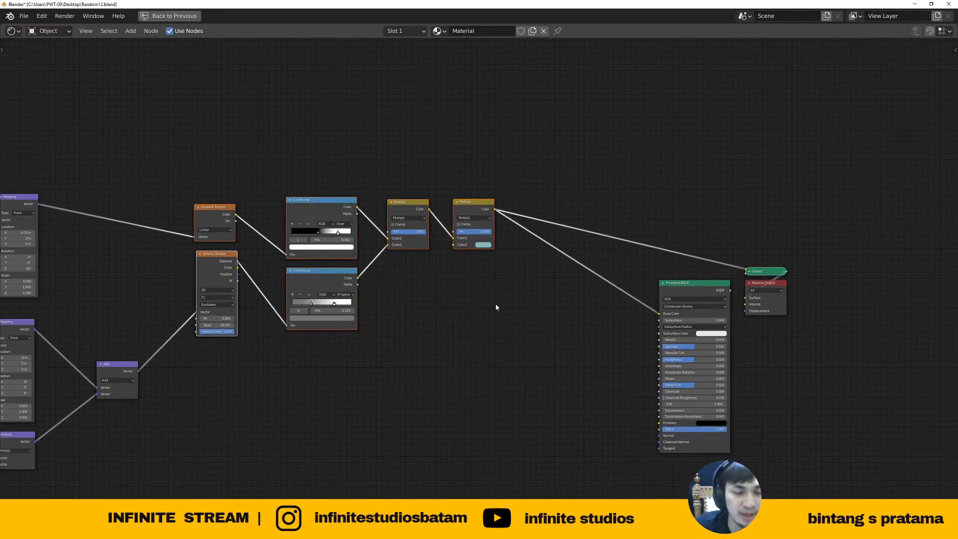
key(ctrl+j)
scroll(367, 187, up, 1)
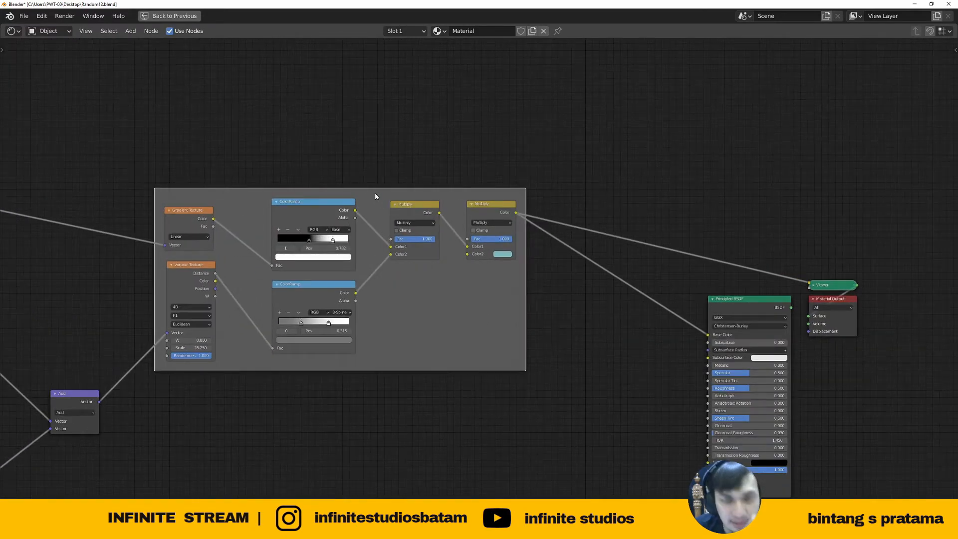
key(n)
click(896, 94)
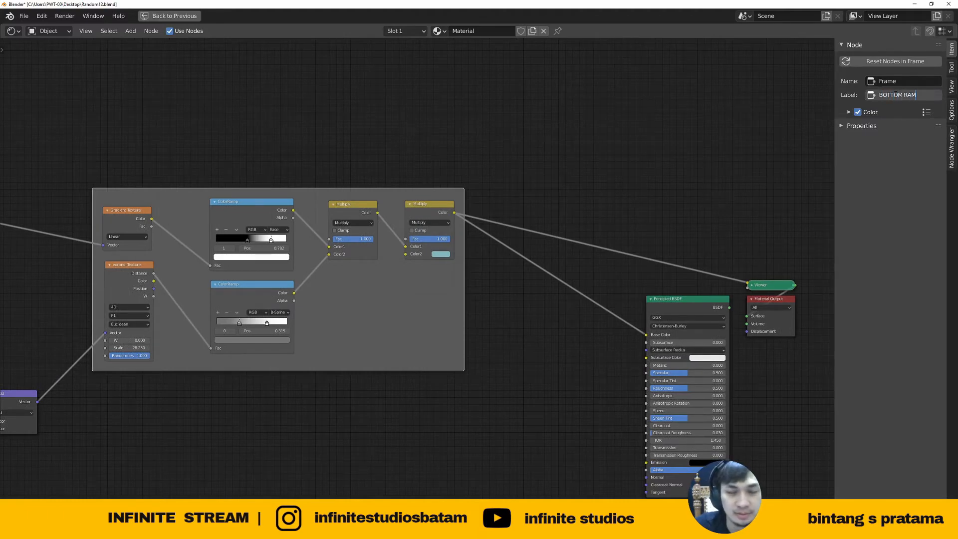
drag(325, 199, 330, 188)
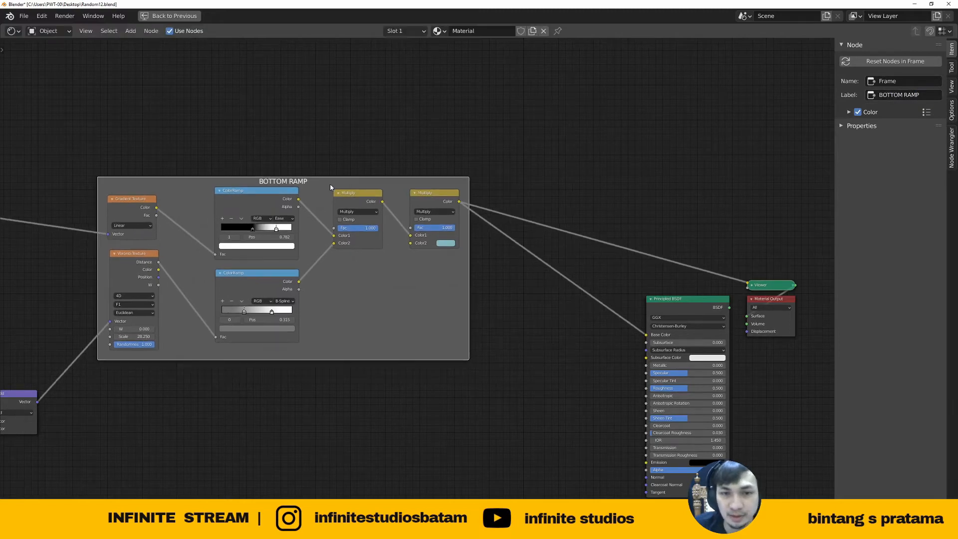
Set the BOTTOM RAMP frame's label size to 49 and move its ColorRamp and Multiply nodes down, clear of the label
click(851, 124)
drag(878, 143, 893, 142)
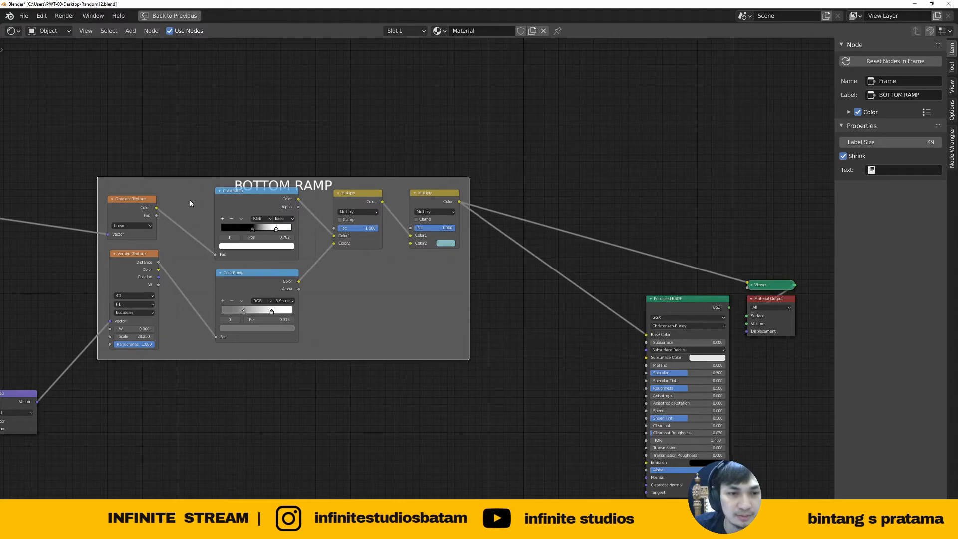
drag(190, 204, 251, 221)
right_click(251, 221)
drag(213, 142, 433, 350)
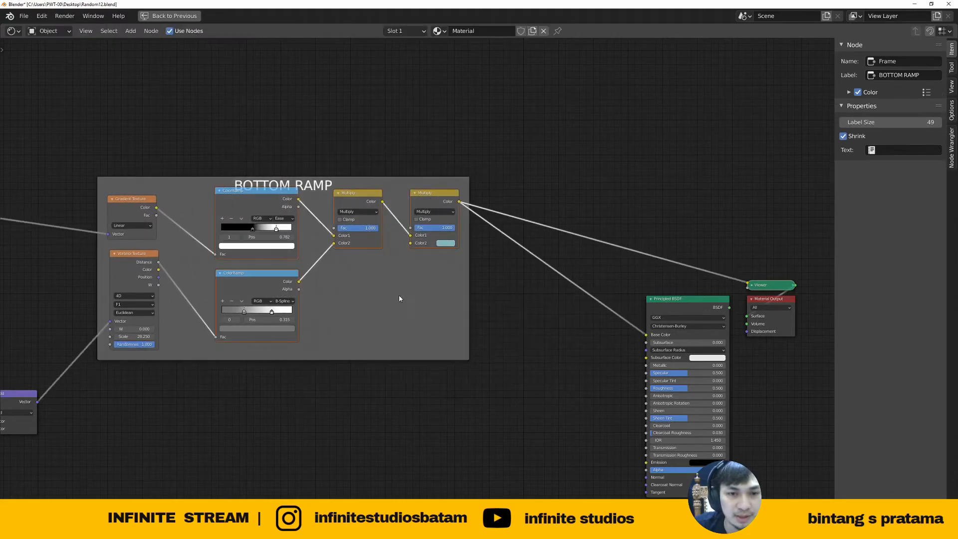
click(395, 324)
middle_drag(349, 291, 364, 251)
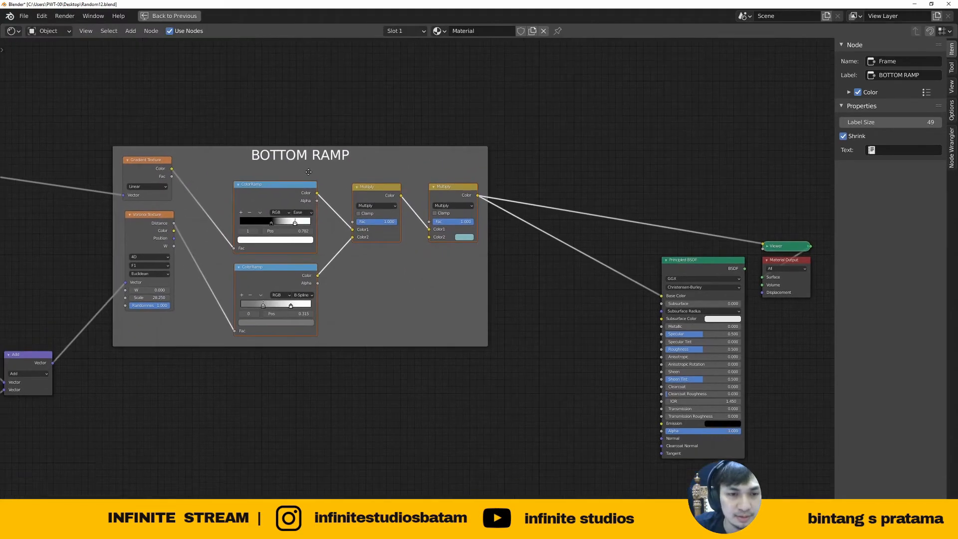
click(304, 159)
Restore the full workspace layout, save the scene as Random13.blend and inspect the bottom ramp on the waterfall strip
key(ctrl+space)
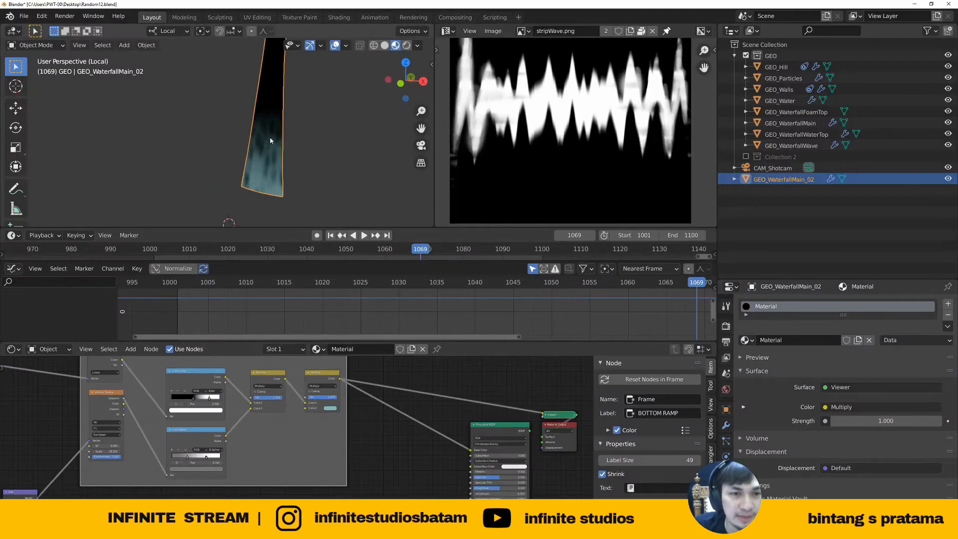
middle_drag(265, 141, 278, 150)
scroll(418, 418, down, 5)
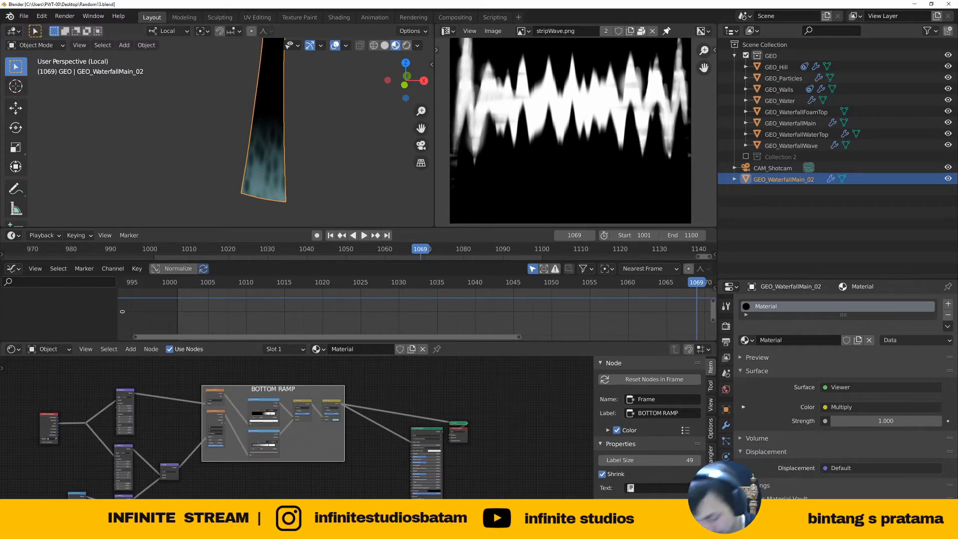
middle_drag(270, 184, 262, 170)
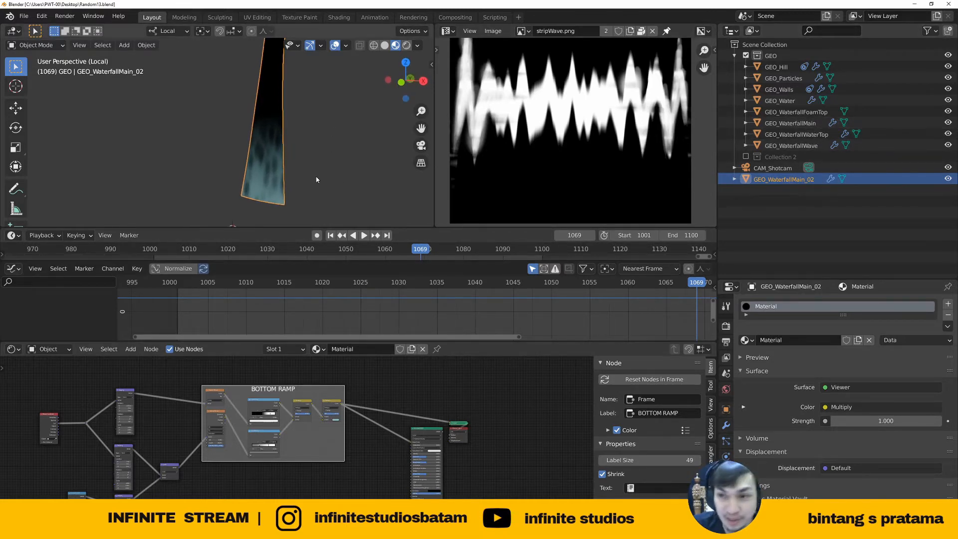
Leave local view of the current strip and isolate GEO_WaterfallMain in local view instead
click(791, 124)
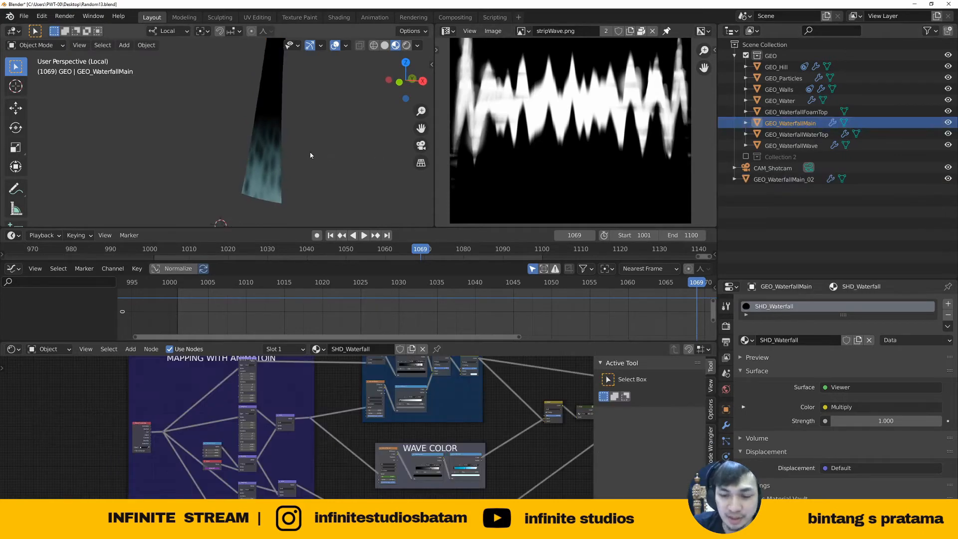
key(KP_Divide)
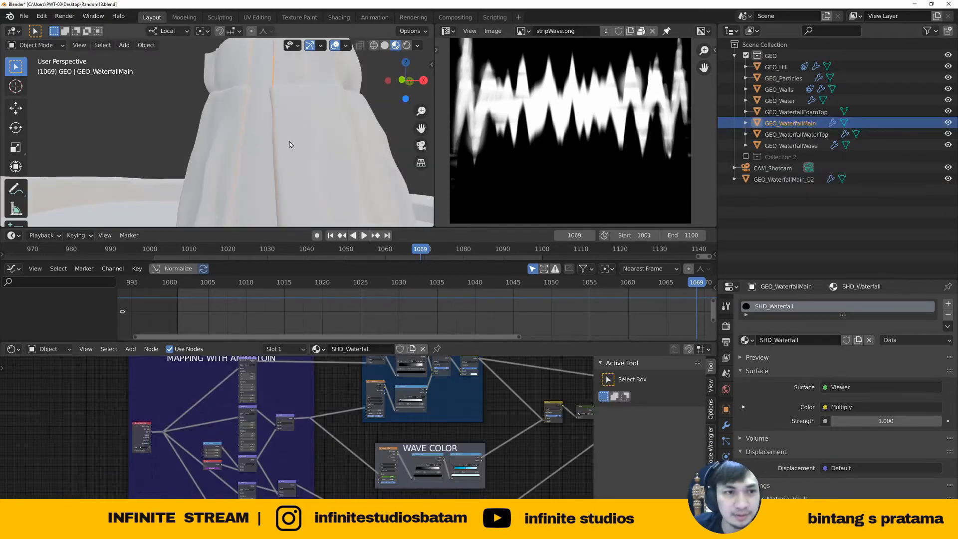
middle_drag(303, 137, 286, 150)
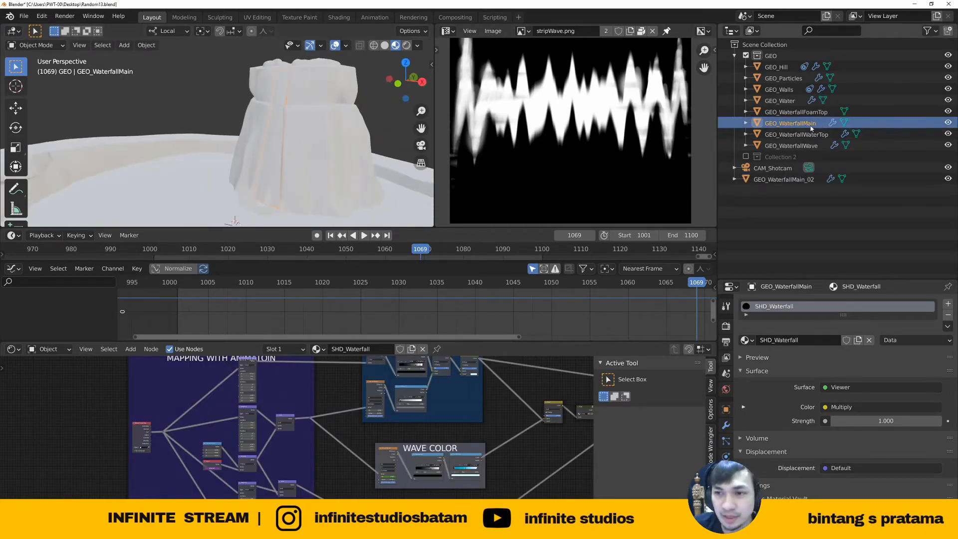
key(KP_Divide)
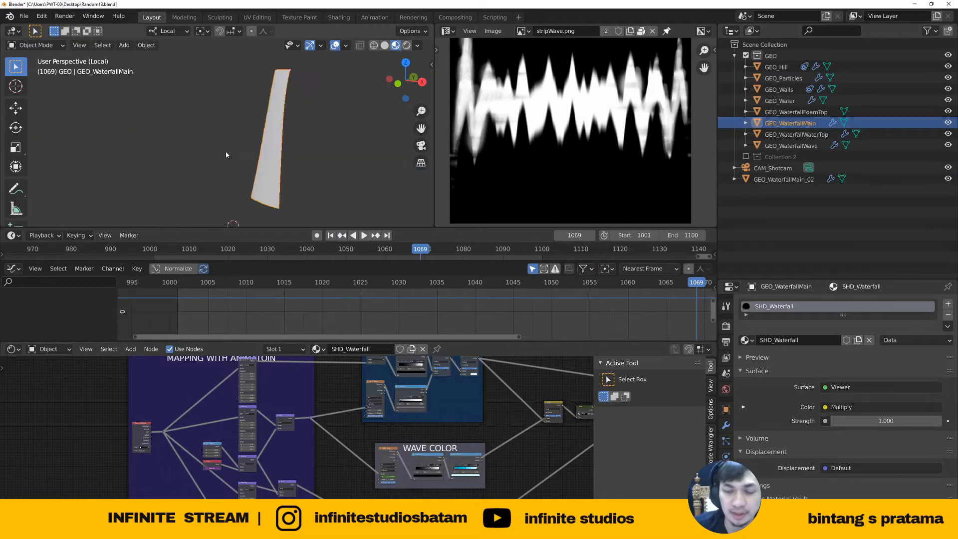
Slightly reposition the WAVE COLOR frame and its Voronoi Texture node in the SHD_Waterfall tree, with the node editor maximized
scroll(496, 454, down, 4)
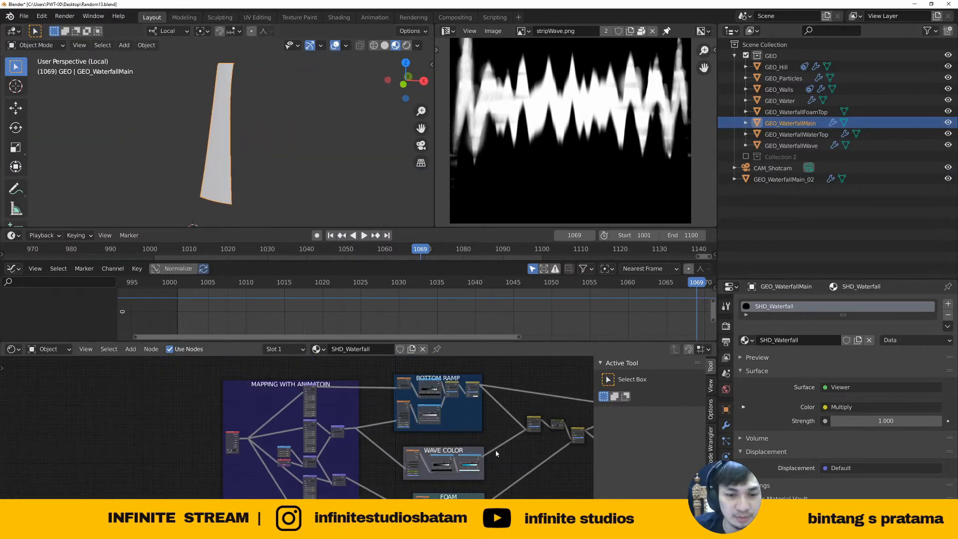
scroll(331, 432, up, 5)
middle_drag(496, 454, 294, 421)
scroll(282, 421, up, 9)
click(275, 413)
scroll(275, 413, up, 2)
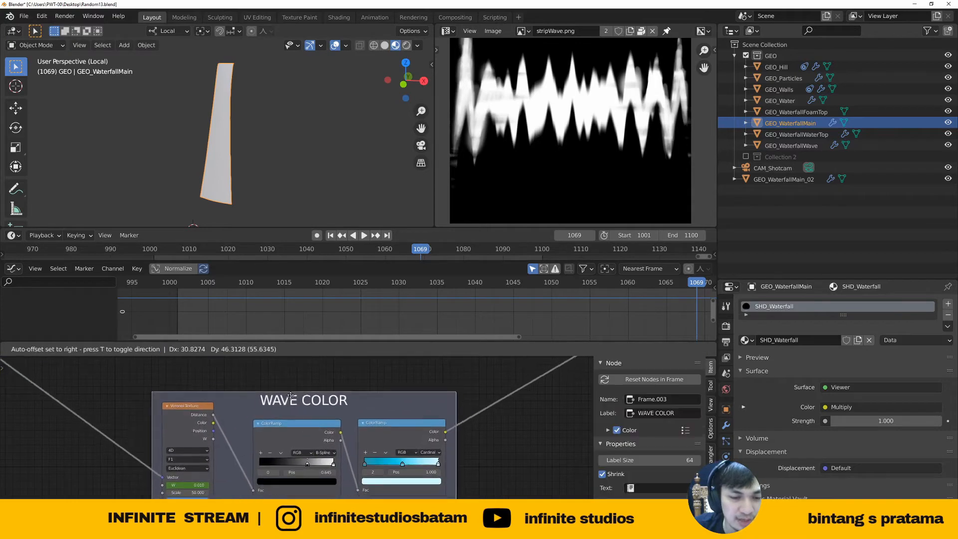
key(ctrl+space)
scroll(392, 220, up, 2)
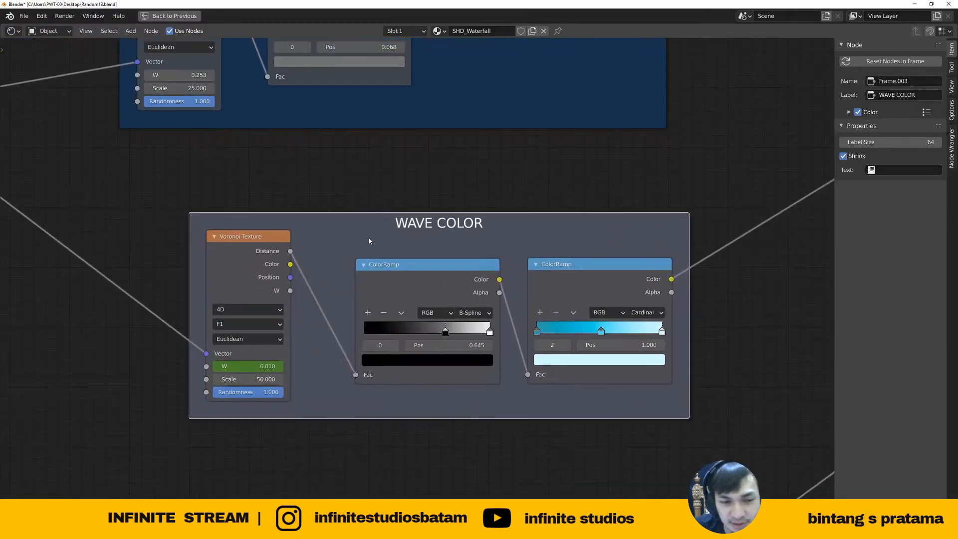
drag(392, 220, 361, 210)
drag(209, 246, 208, 249)
scroll(416, 252, down, 2)
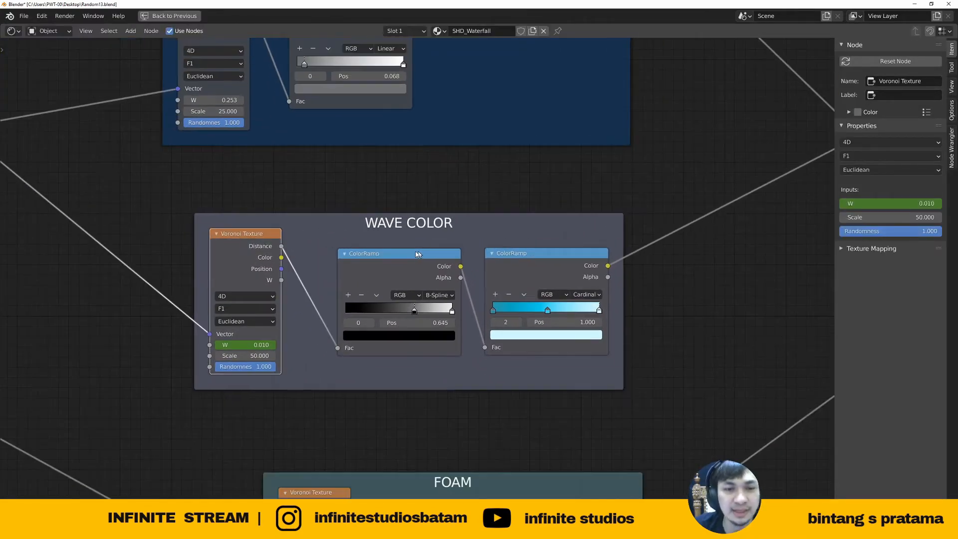
Examine the FOAM frame's nodes alongside WAVE COLOR, selecting the FOAM Voronoi Texture node
middle_drag(417, 253, 366, 265)
scroll(325, 282, down, 5)
middle_drag(316, 371, 351, 275)
scroll(320, 340, up, 4)
click(314, 361)
scroll(286, 258, down, 2)
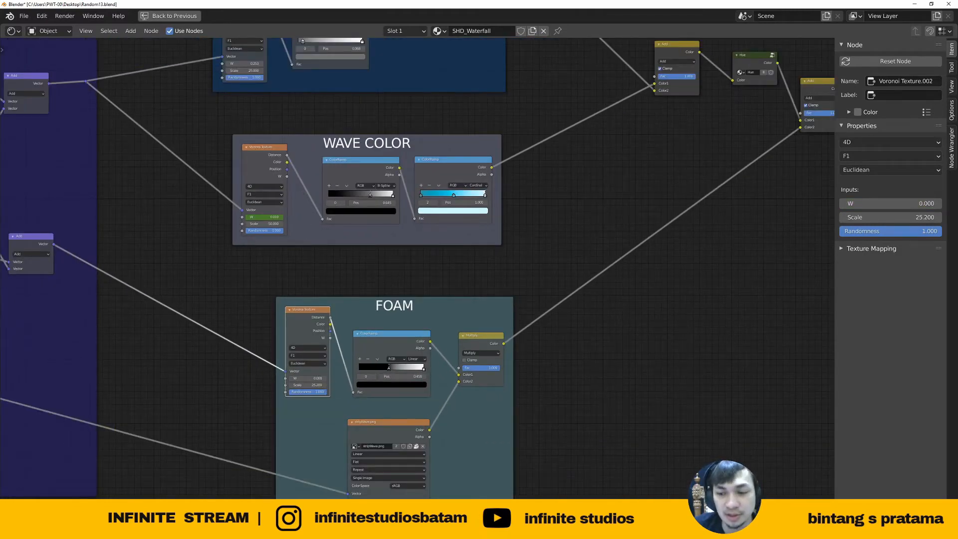
middle_drag(817, 48, 817, 49)
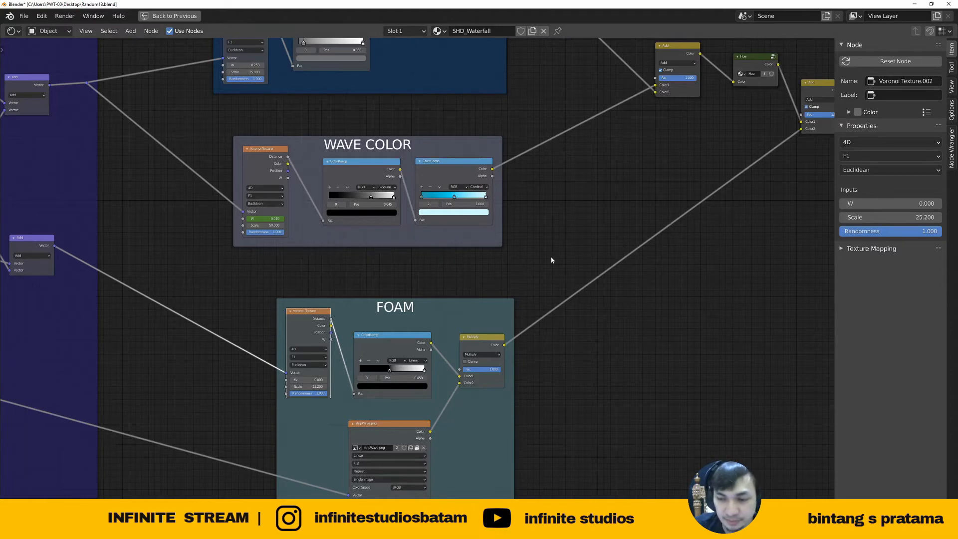
Return to the full workspace layout and inspect the shading on the isolated GEO_WaterfallMain strip
key(ctrl+space)
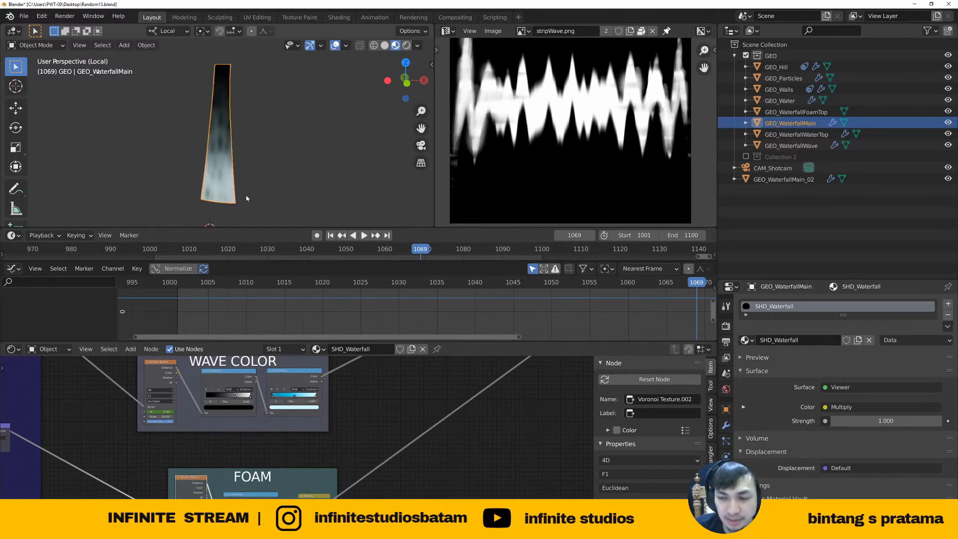
middle_drag(269, 174, 241, 162)
scroll(394, 412, down, 7)
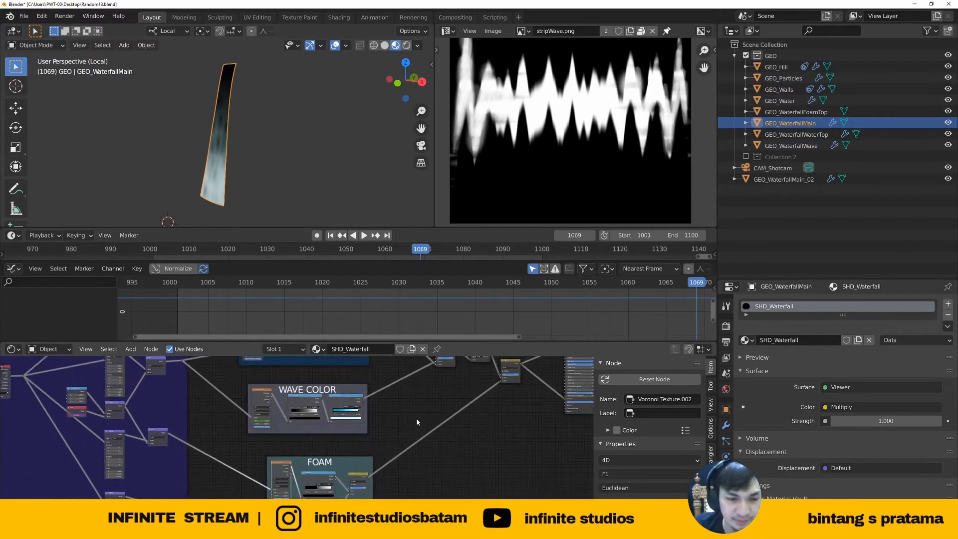
Maximize the node editor and trace the vector link from WAVE COLOR's Voronoi Texture back to the animated mapping nodes
scroll(319, 419, up, 9)
scroll(298, 417, up, 2)
key(ctrl+space)
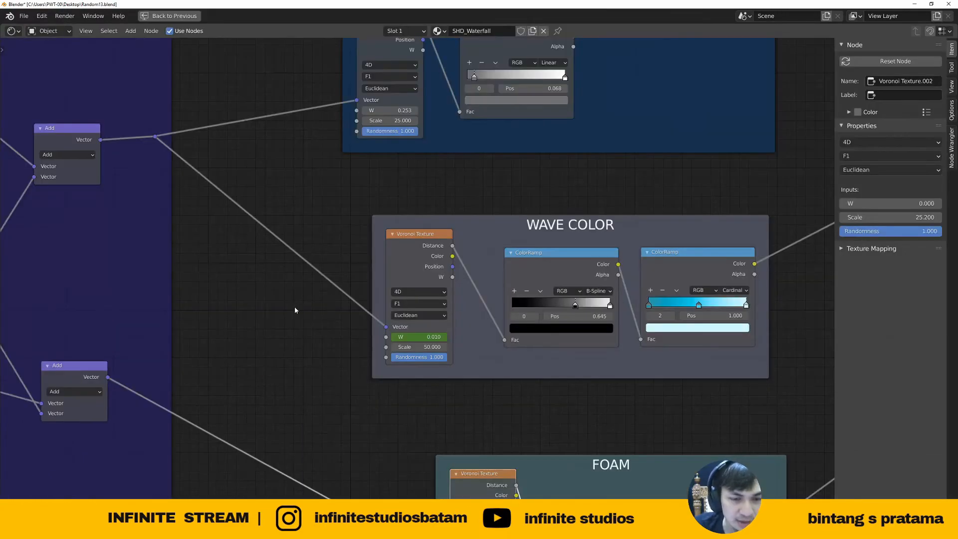
middle_drag(295, 306, 449, 321)
scroll(573, 295, up, 3)
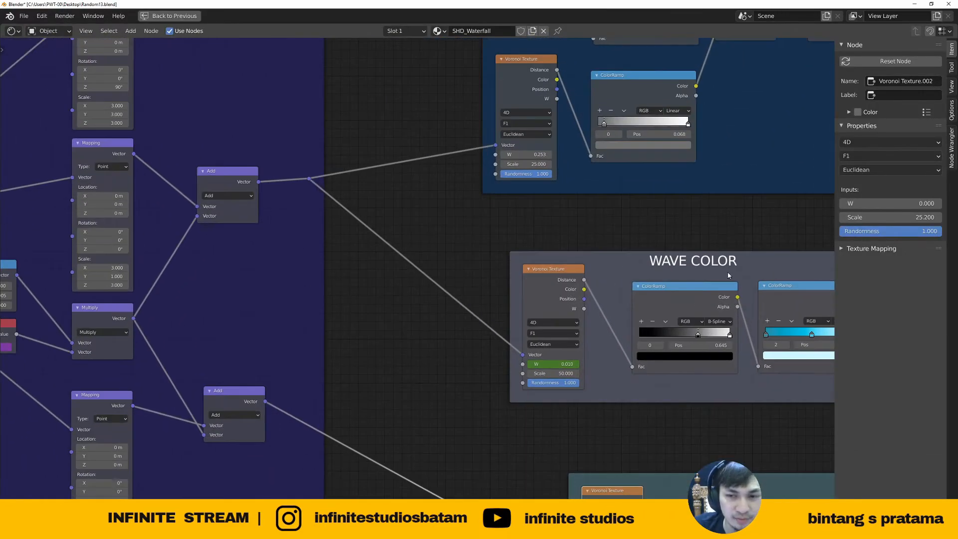
scroll(543, 276, down, 3)
middle_drag(451, 284, 570, 276)
scroll(570, 276, up, 2)
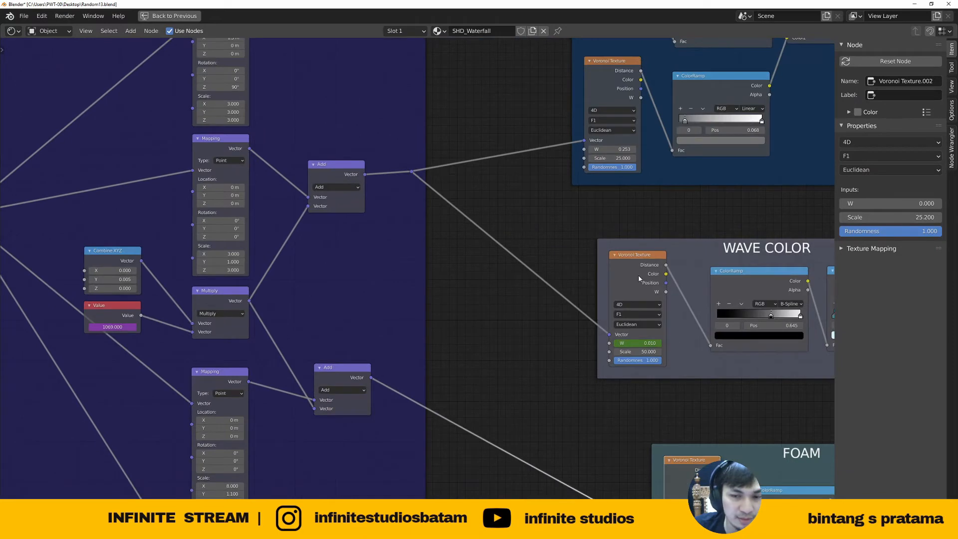
middle_drag(387, 299, 488, 279)
scroll(488, 279, up, 2)
Move the upper Add node level with its outgoing link and check the Value node that drives the mapping animation
click(442, 140)
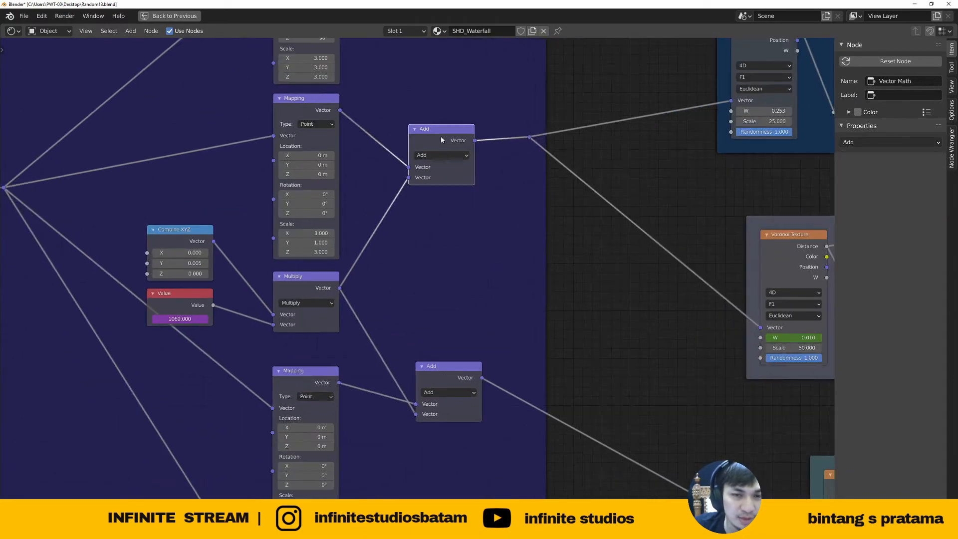
drag(441, 140, 444, 136)
click(191, 301)
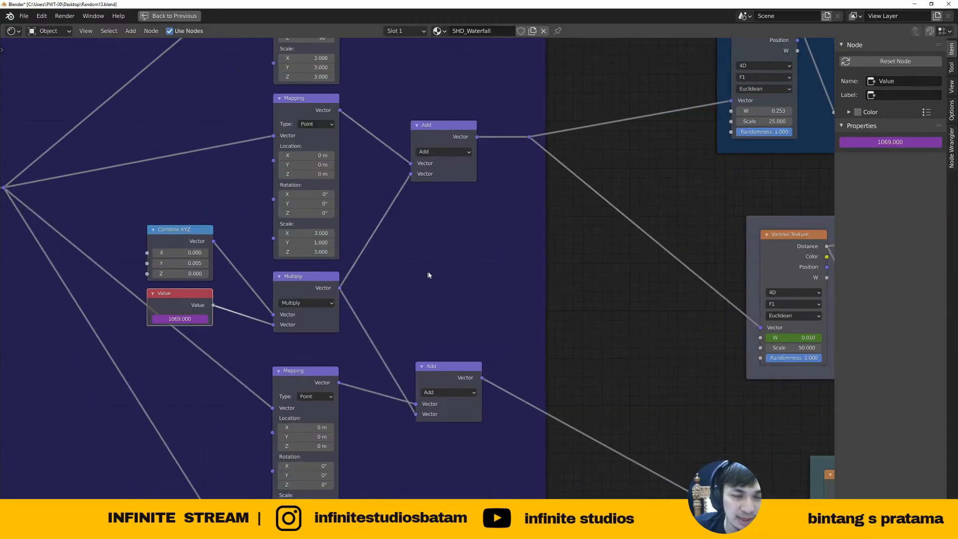
middle_drag(428, 275, 367, 283)
click(369, 148)
middle_drag(425, 185, 415, 250)
scroll(417, 250, down, 3)
Compare the Voronoi Texture nodes of the BOTTOM RAMP and WAVE COLOR frames, ending in the full workspace layout
click(634, 125)
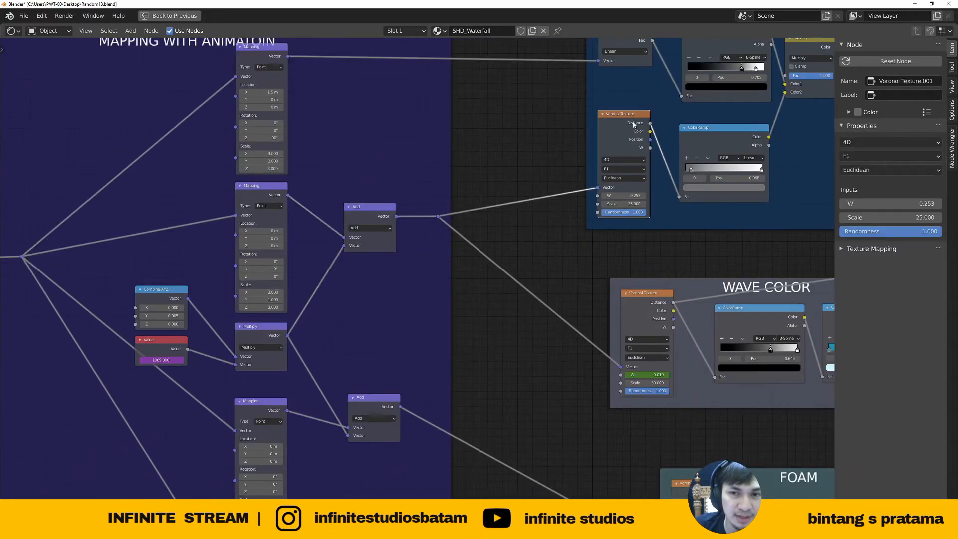
middle_drag(645, 320, 458, 275)
scroll(458, 275, up, 5)
click(465, 263)
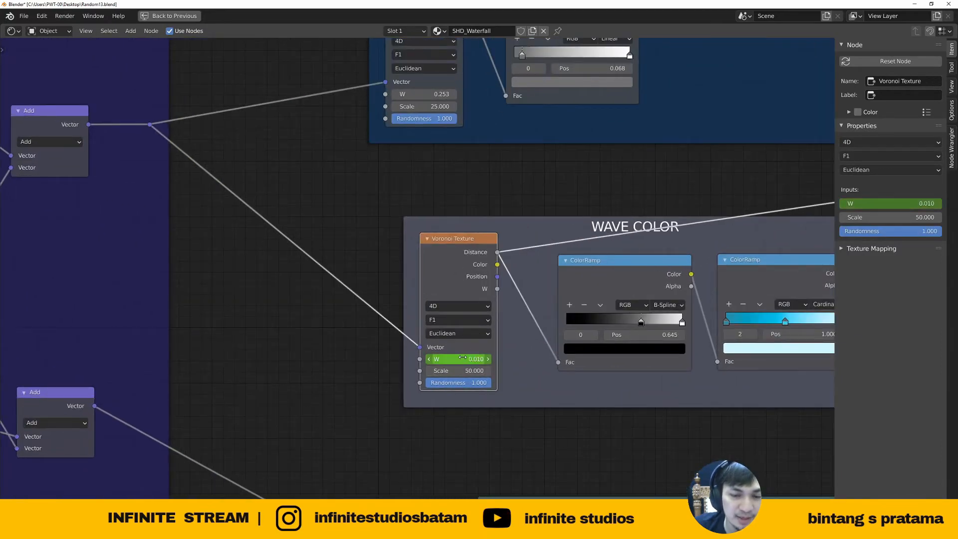
middle_drag(504, 326, 451, 325)
key(ctrl+space)
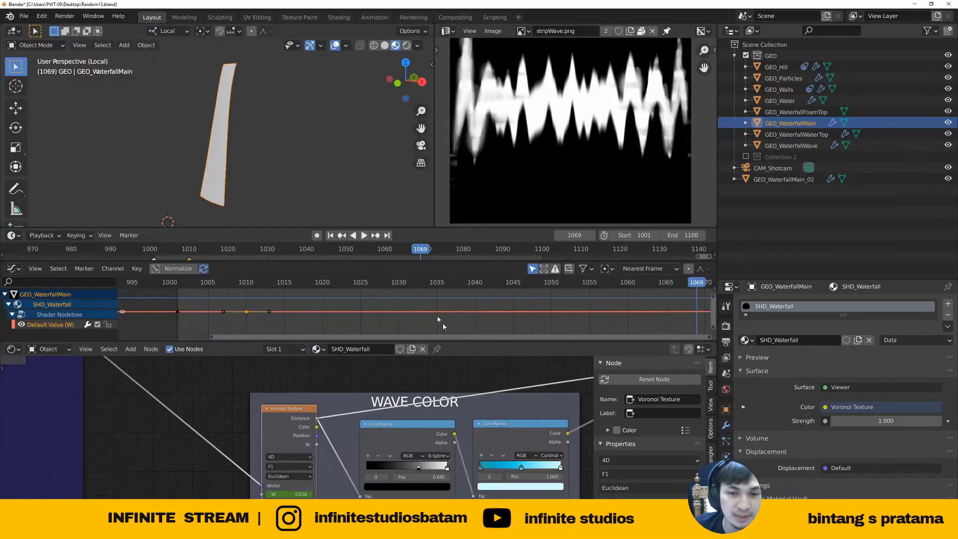
Preview the WAVE COLOR frame's blue ColorRamp on the waterfall strip through the Viewer node
scroll(256, 164, down, 1)
middle_drag(427, 435, 243, 429)
ctrl+shift+click(334, 424)
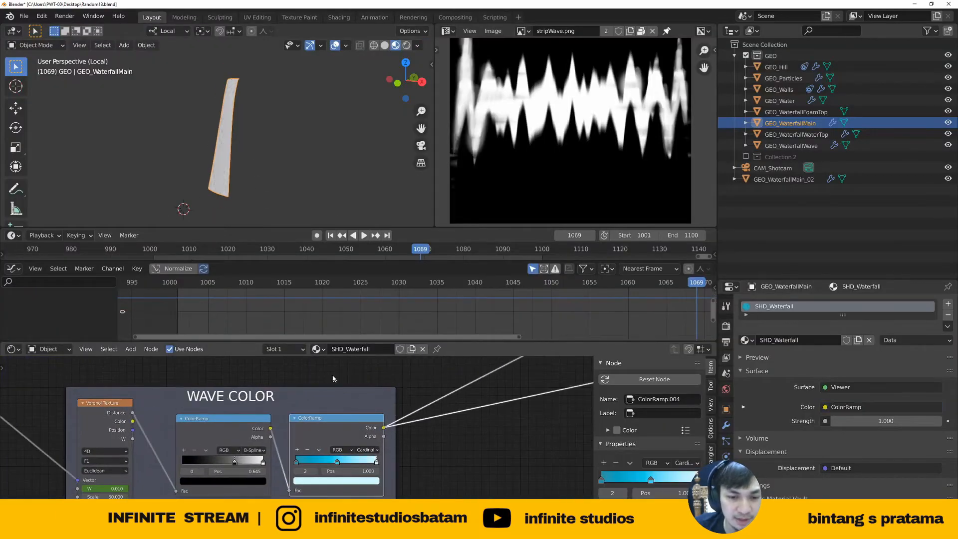
scroll(232, 176, up, 2)
scroll(220, 158, up, 2)
middle_drag(220, 157, 280, 155)
Rewind the animation to its start, play it back with the waterfall strip seen up close, and stop playback
click(331, 236)
click(364, 235)
scroll(268, 121, up, 2)
scroll(269, 110, up, 3)
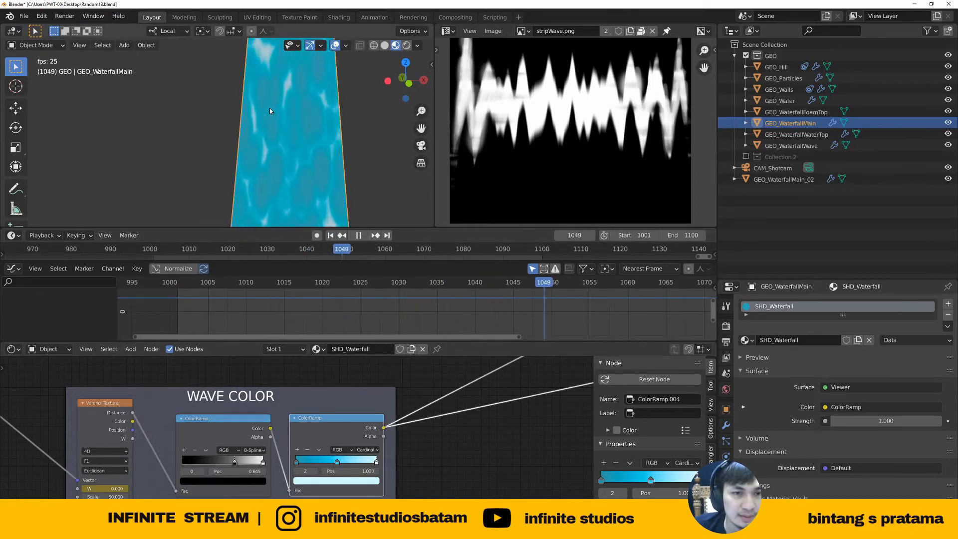
click(359, 235)
Select the WAVE COLOR Voronoi Texture node to show its animated W channel in the graph editor
scroll(297, 134, down, 4)
scroll(158, 457, down, 2)
middle_drag(125, 459, 327, 439)
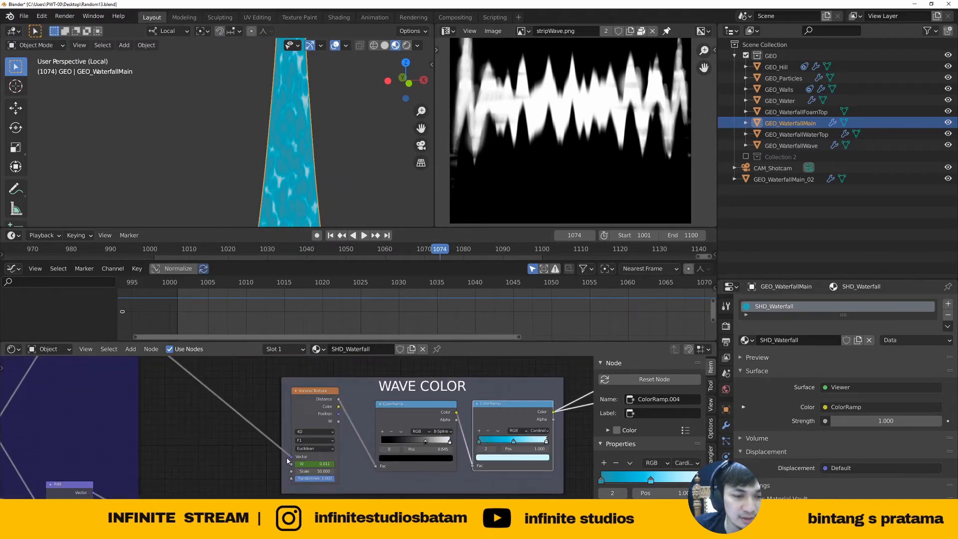
scroll(316, 462, up, 2)
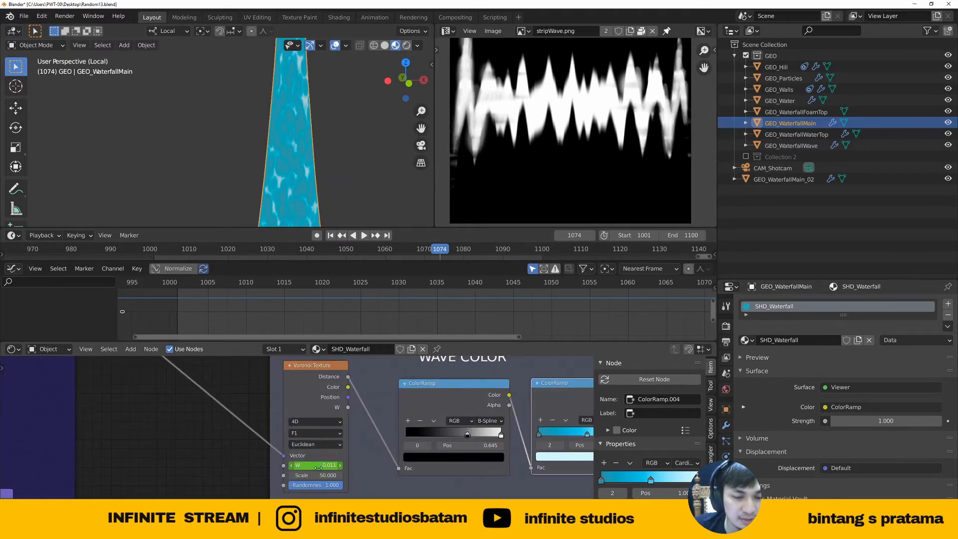
click(324, 465)
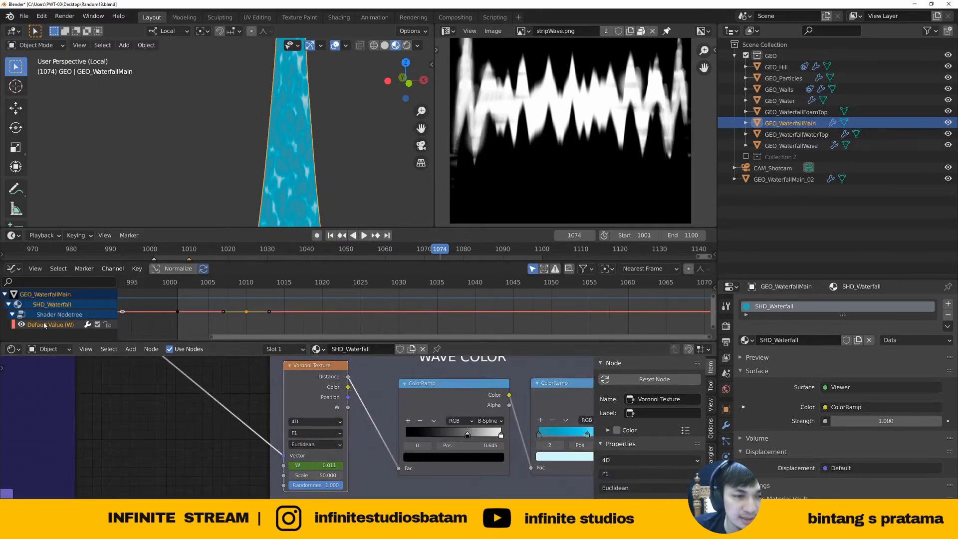
Try moving the keyframe at frame 1010 freely on the W curve of SHD_Waterfall
key(Home)
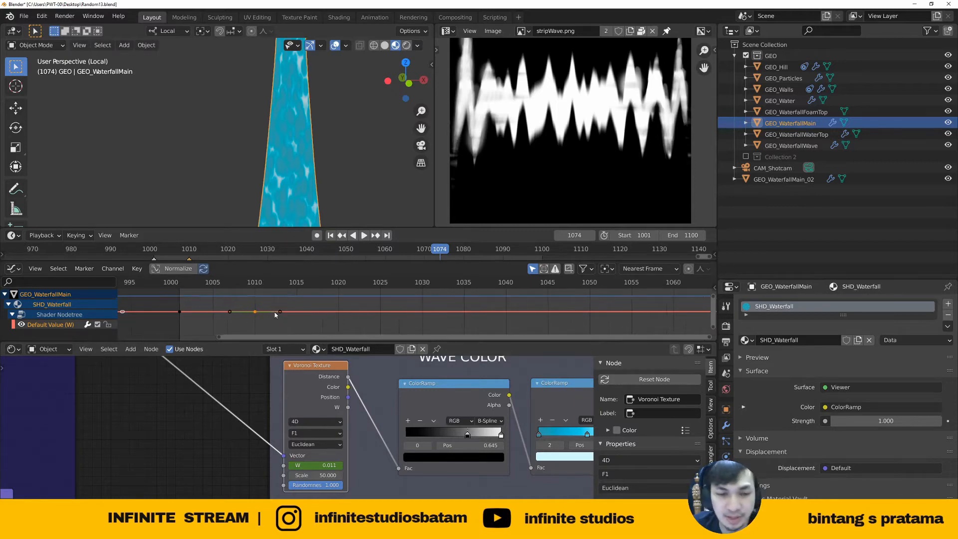
scroll(490, 314, down, 6)
middle_drag(532, 315, 364, 324)
scroll(448, 312, down, 4)
key(g)
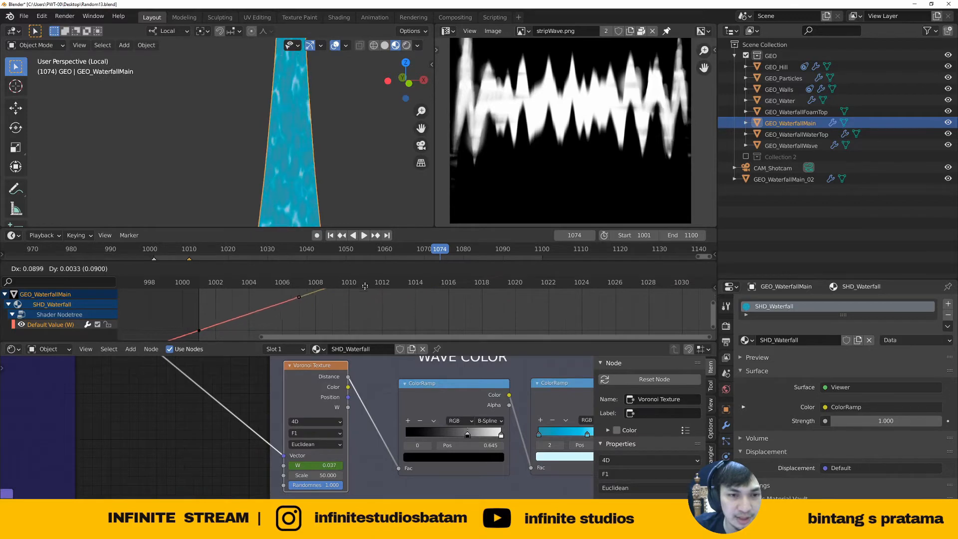
click(365, 293)
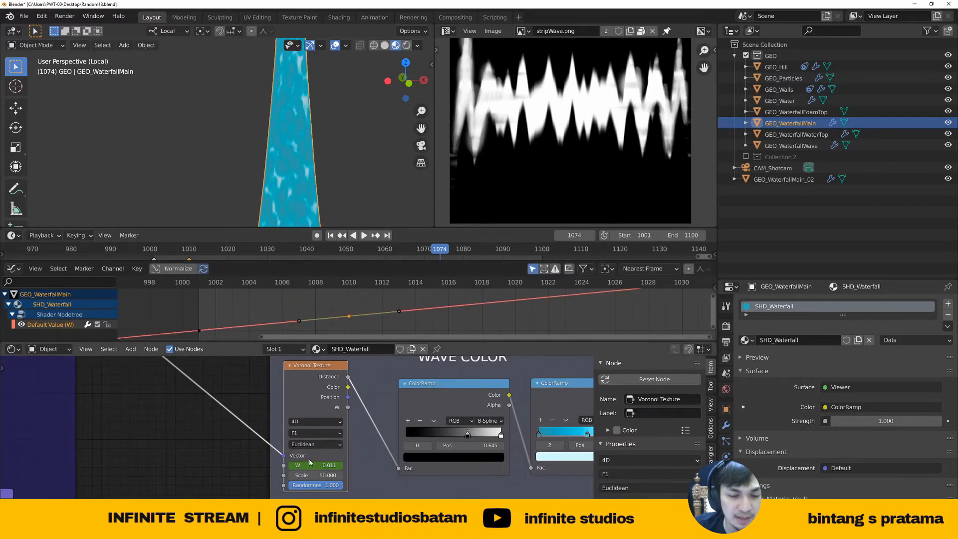
Try raising and lowering the W keyframe at frame 1010 along the value axis only to vary the curve's slope
scroll(327, 462, down, 2)
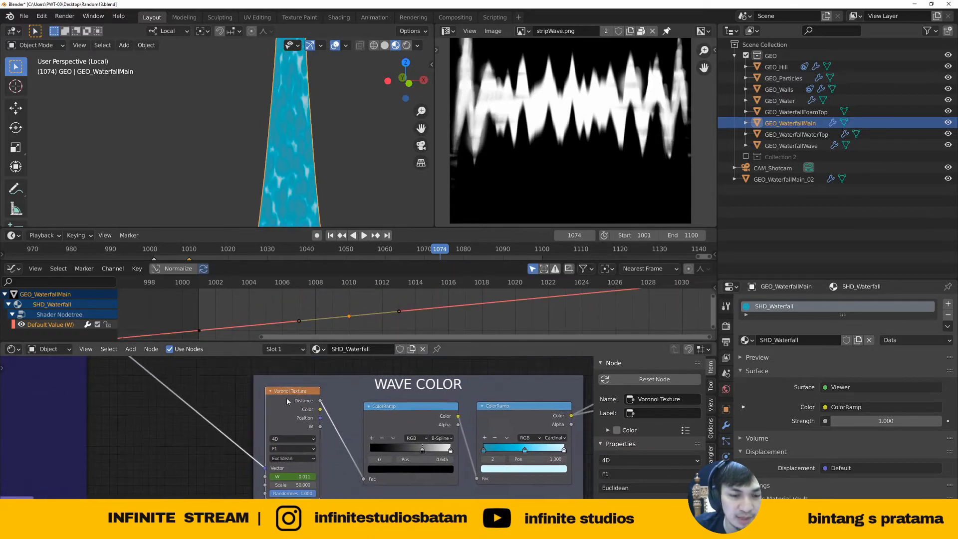
key(g)
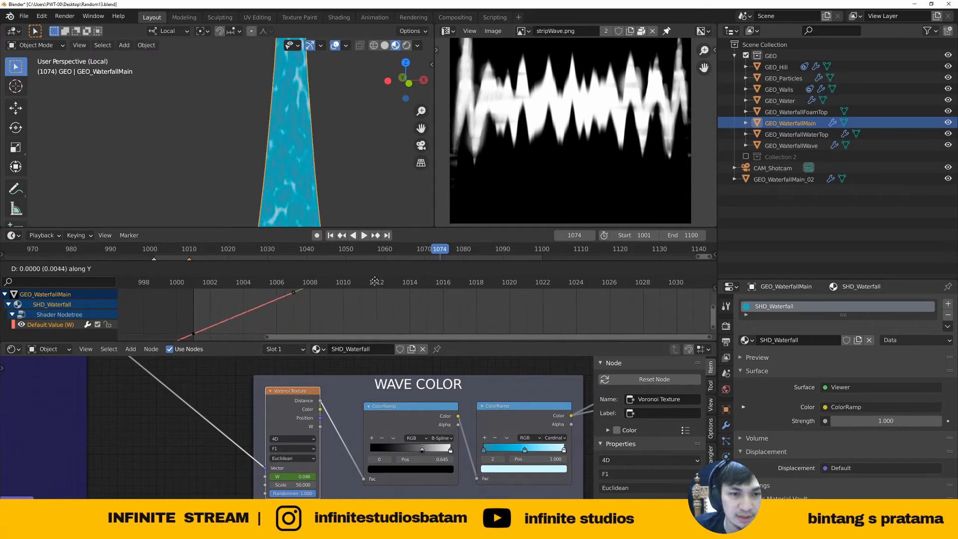
key(y)
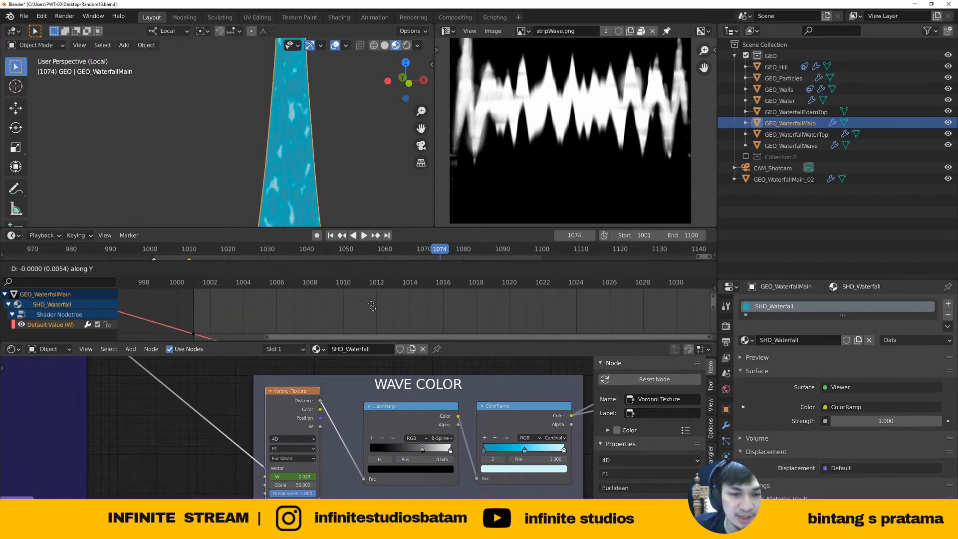
key(Escape)
scroll(375, 317, down, 3)
scroll(399, 320, up, 1)
key(g)
key(y)
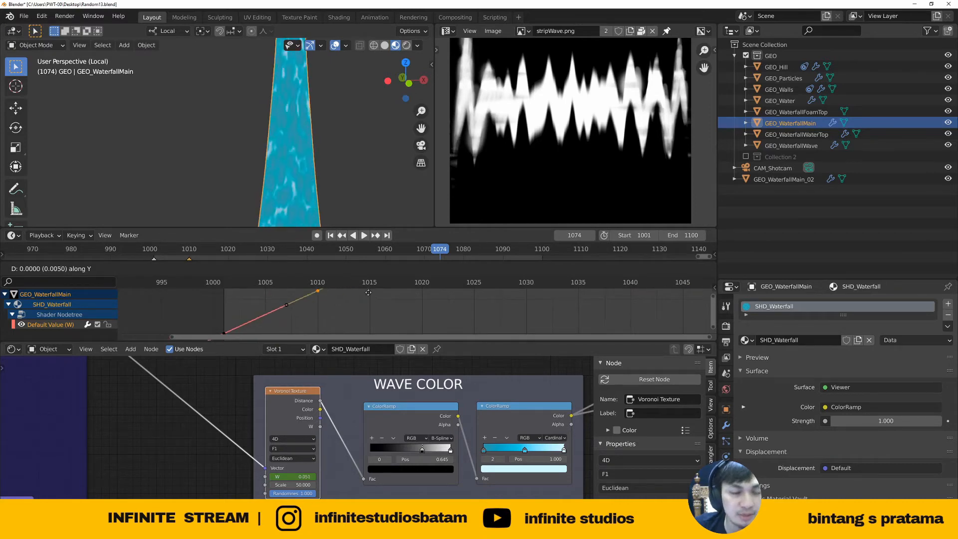
key(Escape)
scroll(404, 415, down, 2)
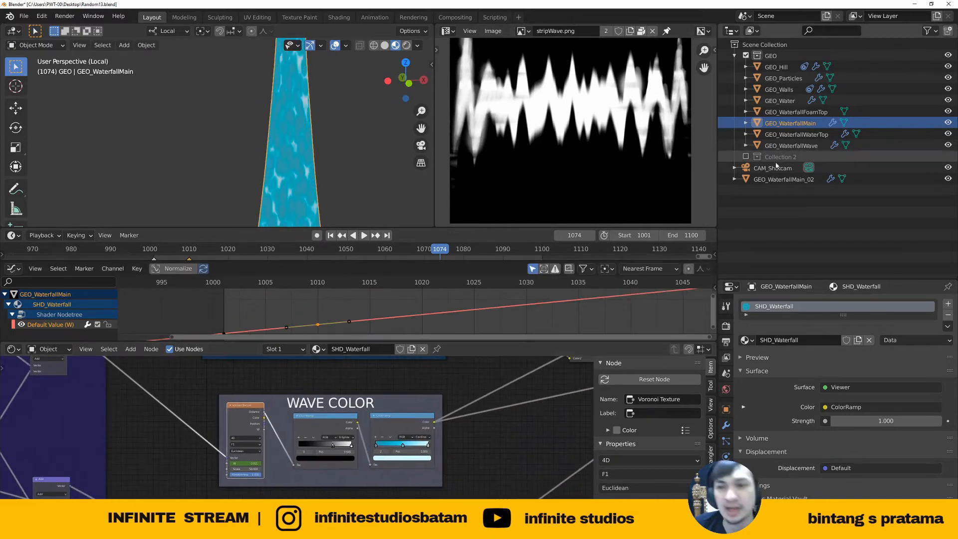
Select GEO_WaterfallMain_02 and isolate it in local view
click(783, 179)
middle_drag(339, 147, 315, 153)
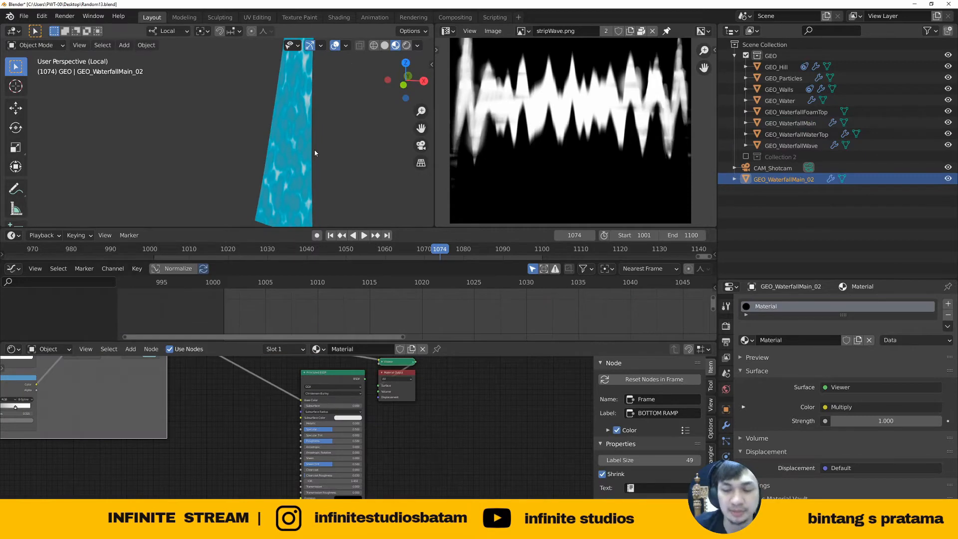
key(KP_Divide)
key(KP_Divide)
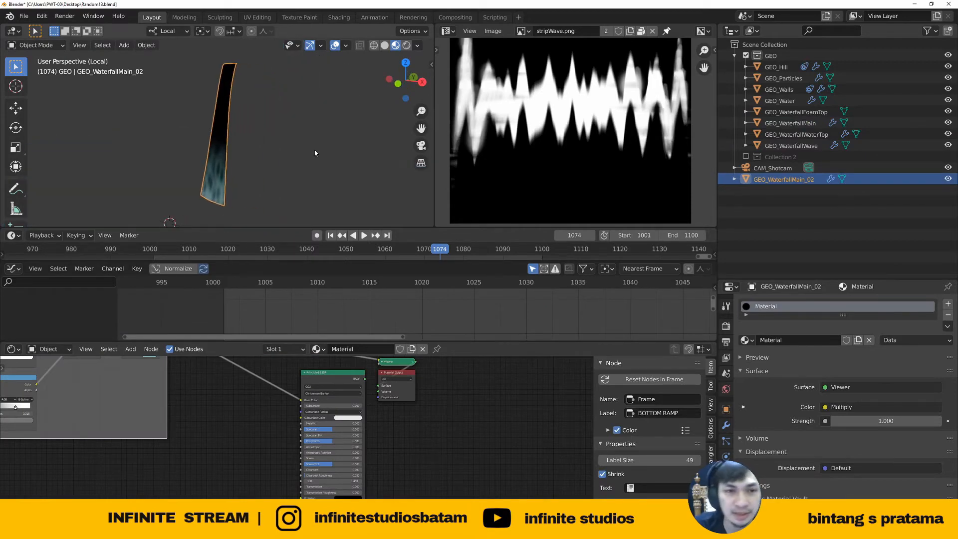
middle_drag(163, 128, 180, 128)
Add a Voronoi Texture node below the BOTTOM RAMP frame in the material of GEO_WaterfallMain_02
middle_drag(236, 397, 398, 436)
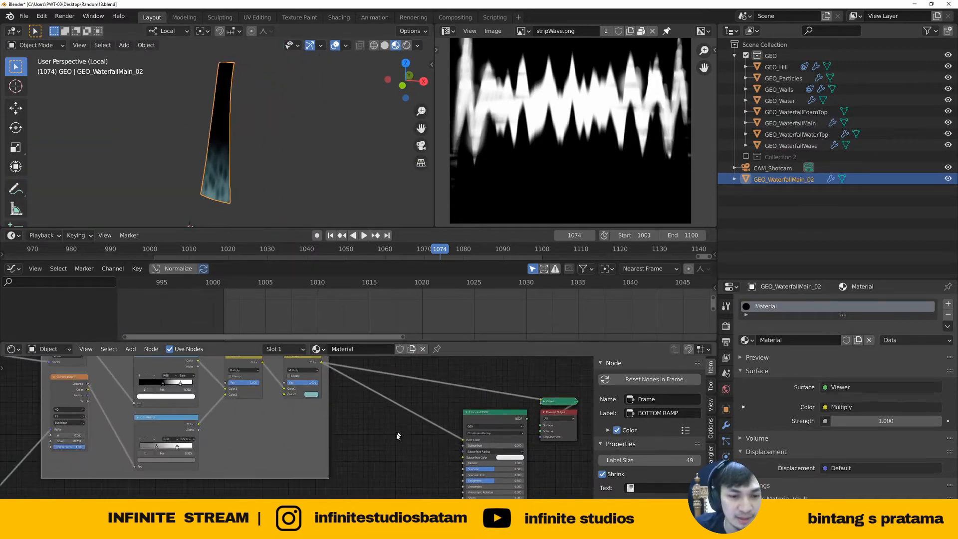
middle_drag(158, 465, 330, 445)
scroll(329, 445, down, 8)
scroll(355, 432, up, 5)
key(ctrl+space)
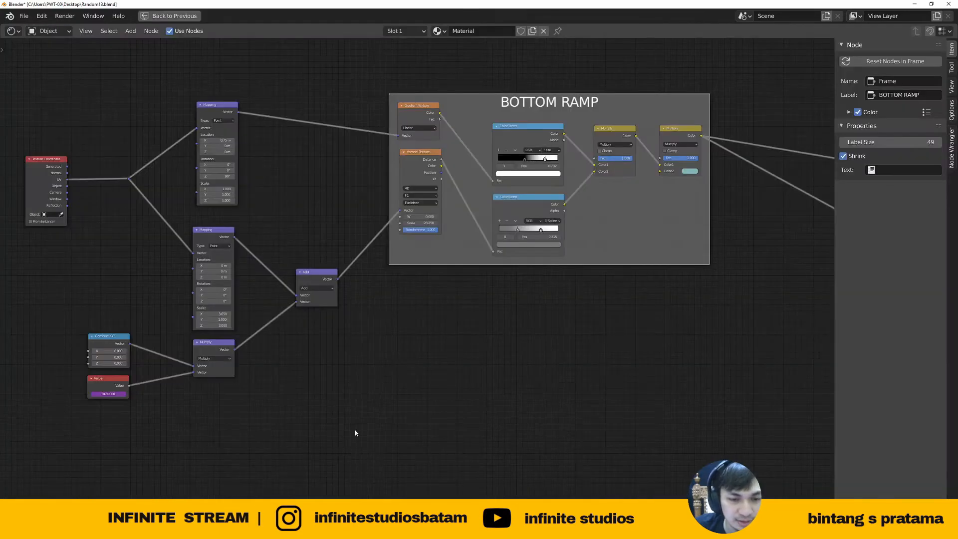
scroll(355, 434, up, 3)
key(shift+a)
text(vo)
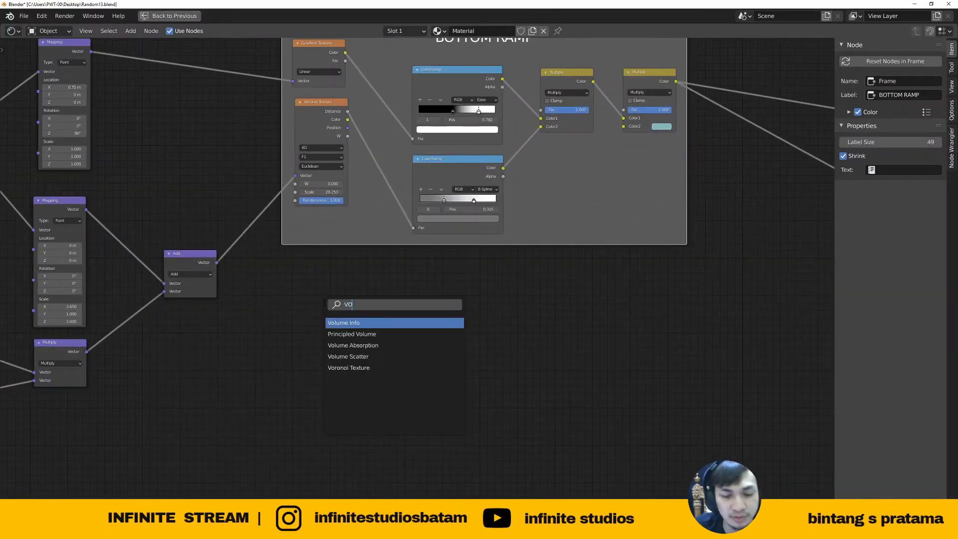
key(Return)
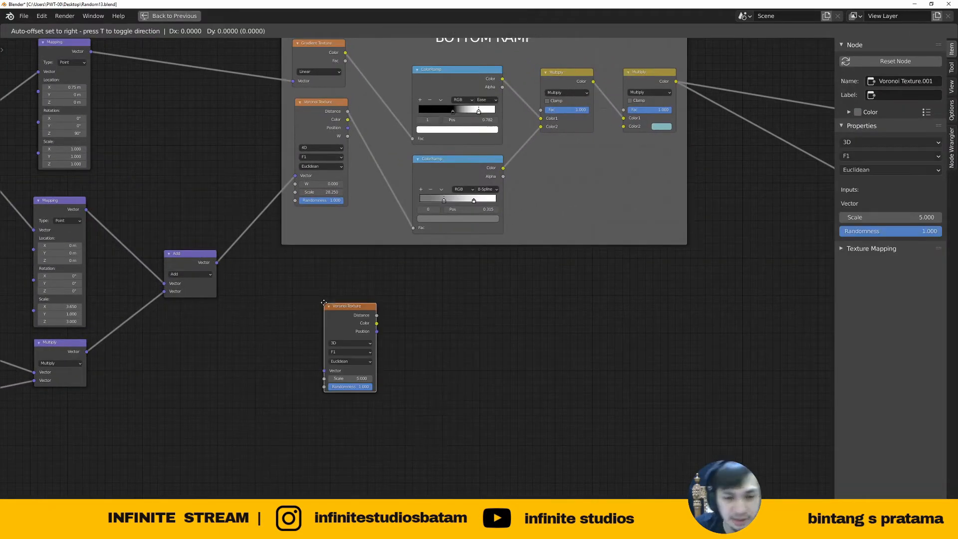
click(293, 306)
Switch the new Voronoi Texture node to 4D and adjust its placement below the BOTTOM RAMP frame
scroll(320, 306, up, 2)
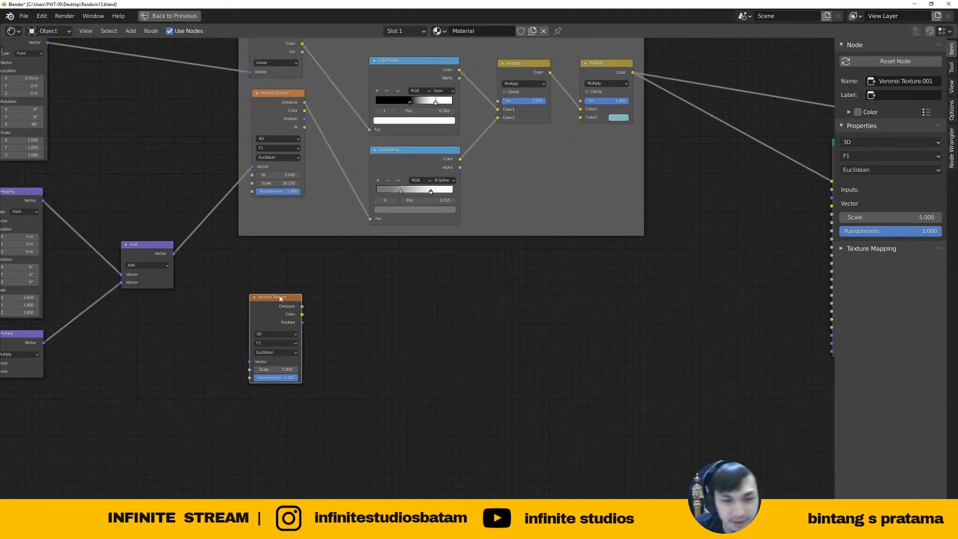
click(272, 344)
click(263, 388)
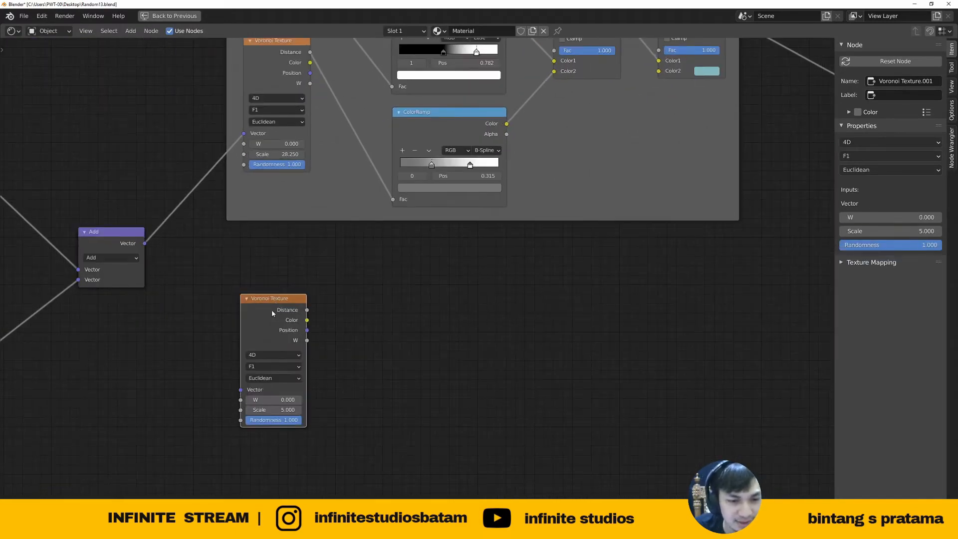
drag(273, 313, 275, 312)
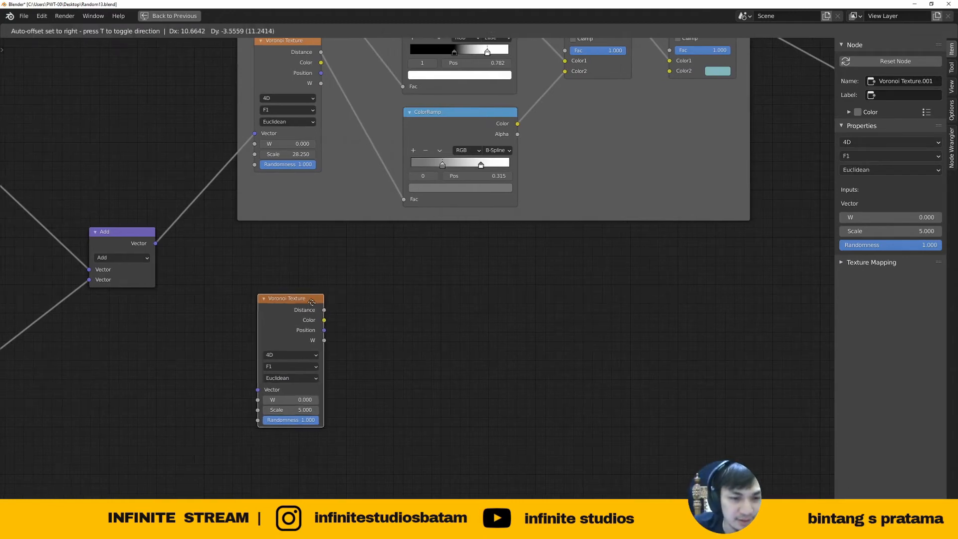
key(ctrl+space)
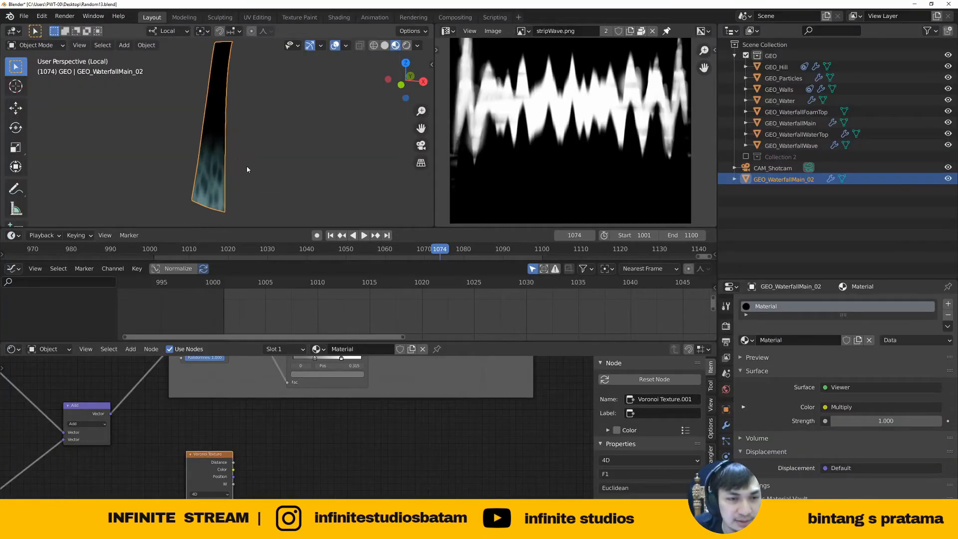
Connect the Vector output of the Add node to the Vector input of the new Voronoi Texture node
middle_drag(276, 474, 318, 423)
scroll(254, 428, up, 1)
middle_drag(238, 422, 313, 413)
scroll(254, 418, down, 1)
scroll(287, 436, down, 2)
scroll(279, 424, up, 2)
scroll(308, 420, down, 4)
scroll(300, 405, up, 3)
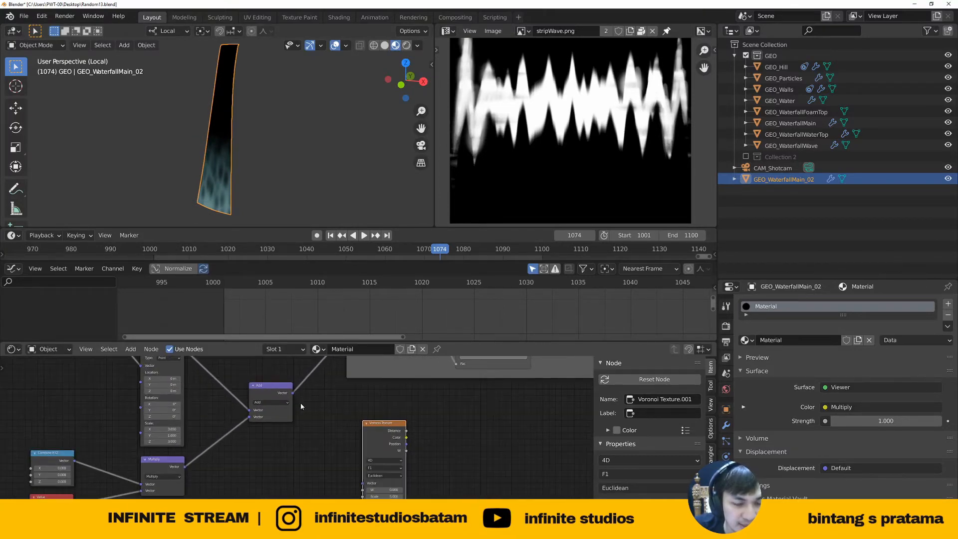
key(ctrl+space)
scroll(370, 316, up, 1)
drag(383, 171, 497, 316)
key(ctrl+space)
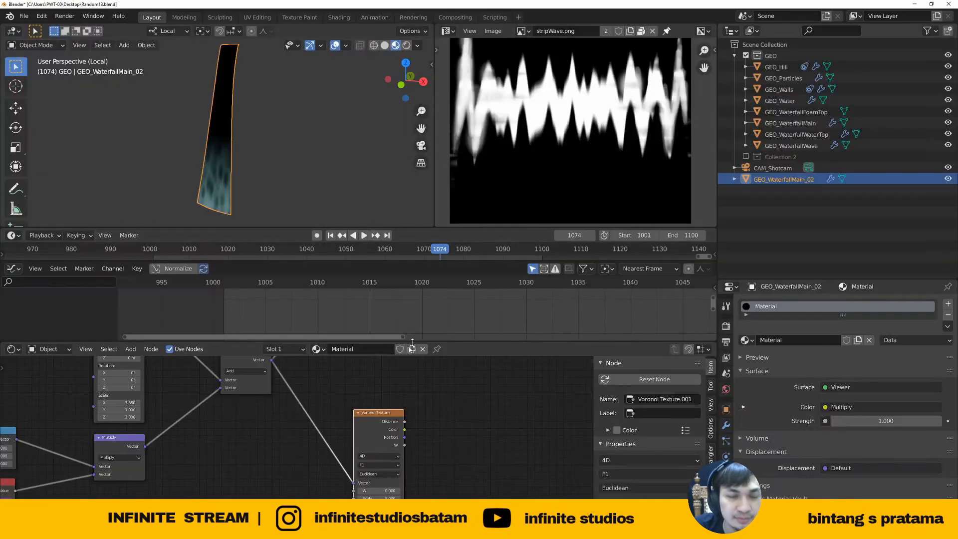
Preview the new Voronoi Texture on the strip through the Viewer node and set its Scale to 34.5
scroll(297, 391, up, 1)
ctrl+shift+click(323, 405)
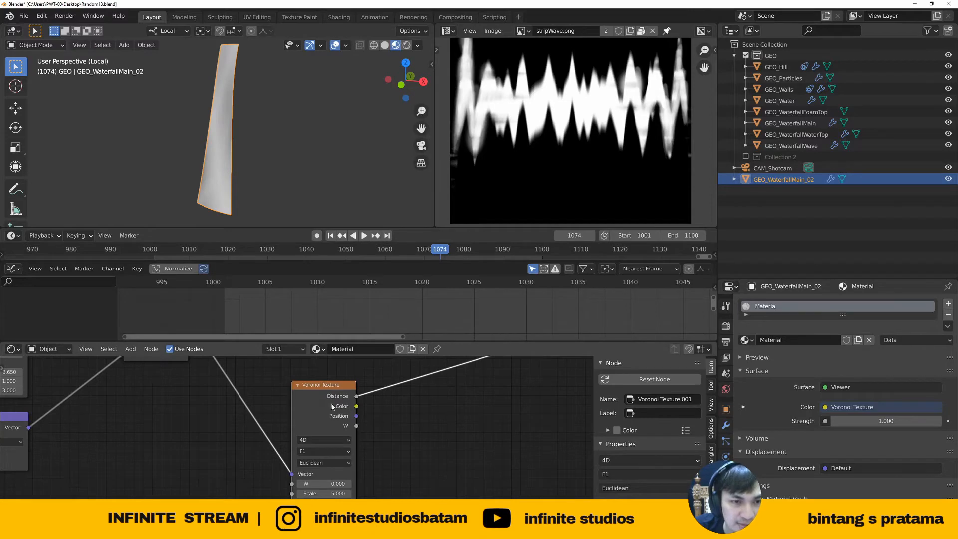
middle_drag(331, 407, 329, 389)
scroll(318, 460, up, 3)
drag(318, 479, 446, 480)
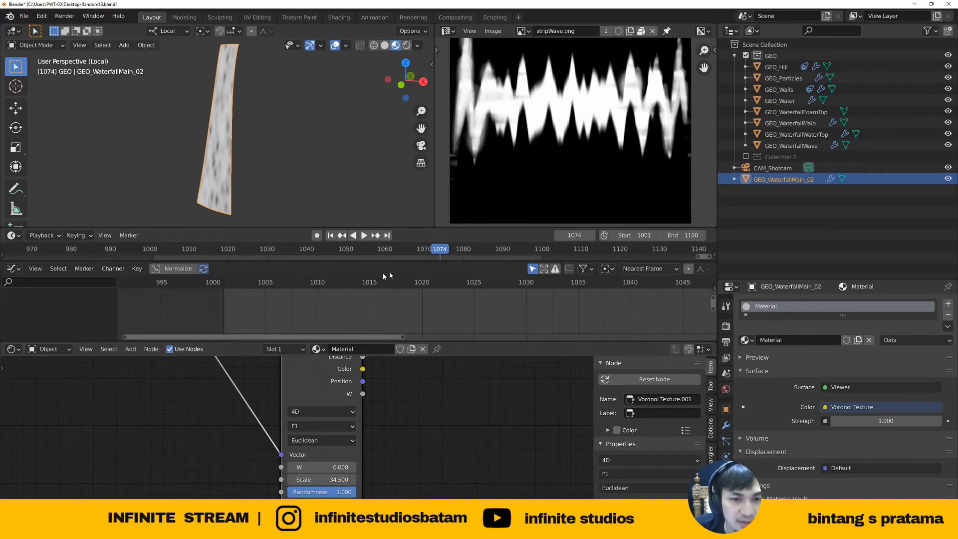
Play back the animation to check the Voronoi pattern's movement, stop it and return to frame 1001
click(364, 235)
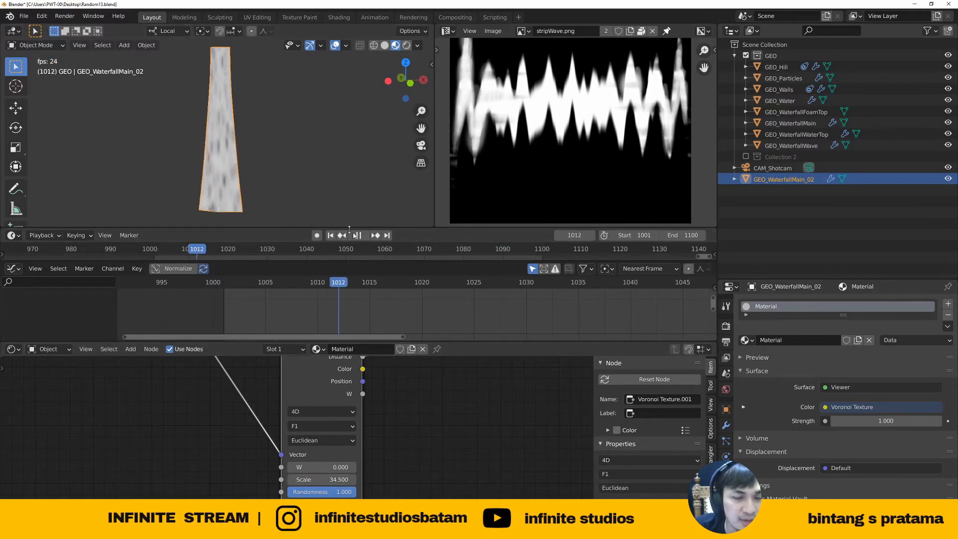
click(355, 235)
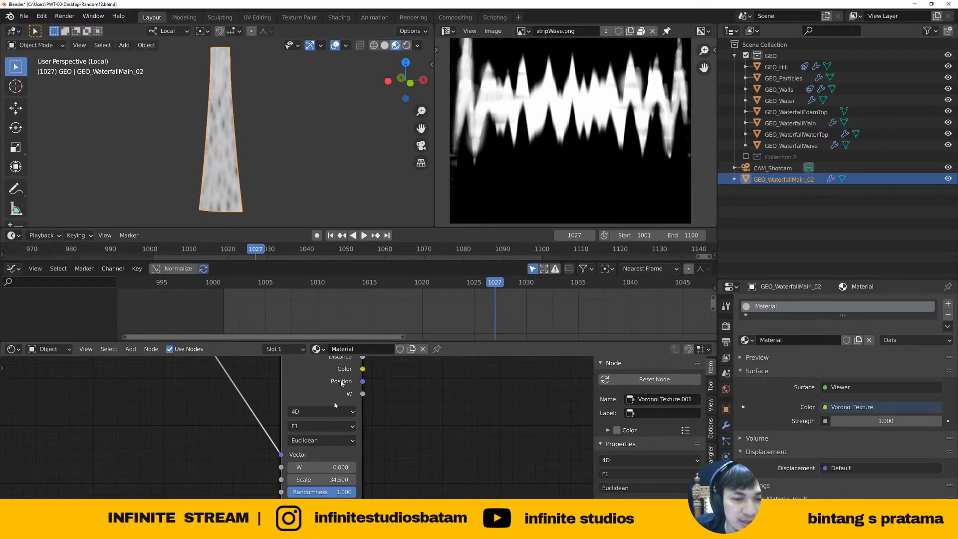
key(shift+Left)
Keyframe the new Voronoi Texture's W value at 0 on frame 1001 and at 0.01 on frame 1010
middle_drag(312, 298, 256, 303)
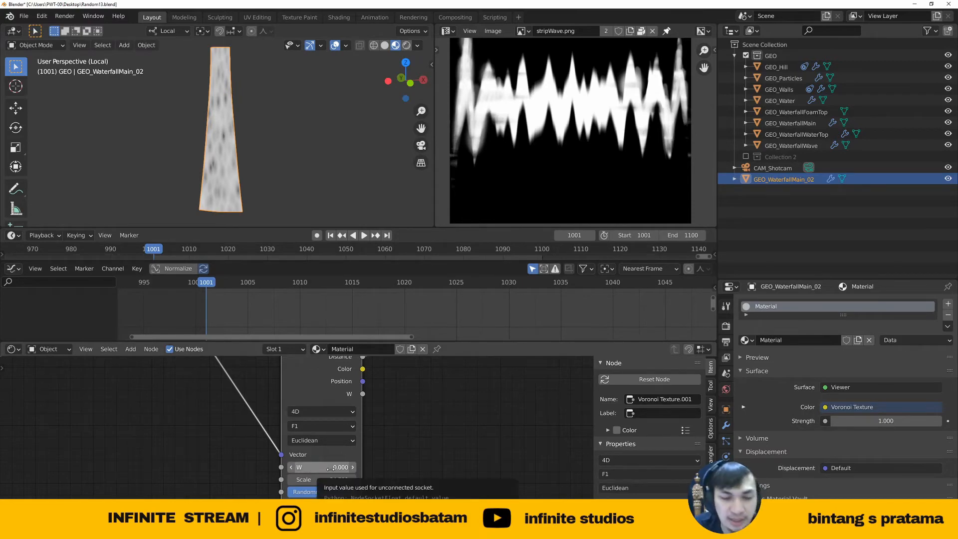
key(i)
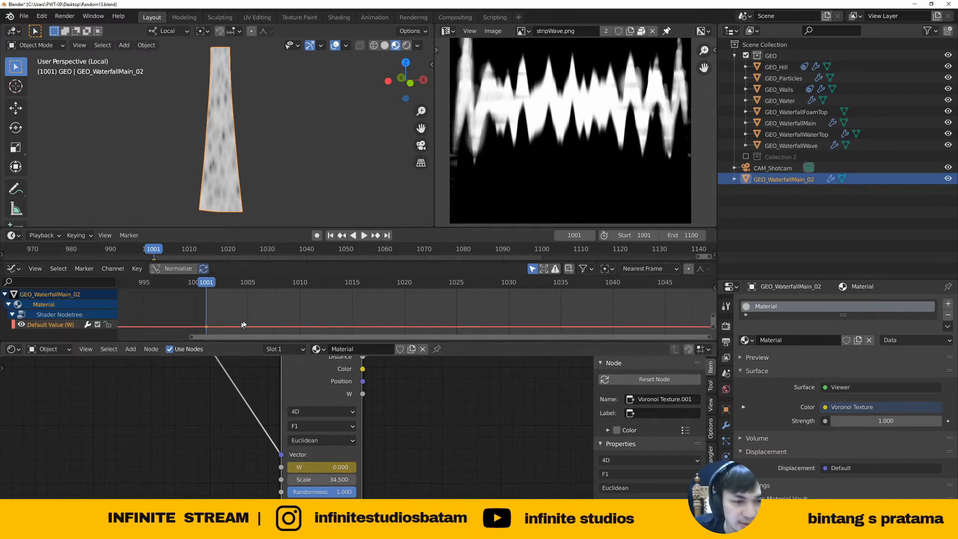
middle_drag(254, 320, 262, 320)
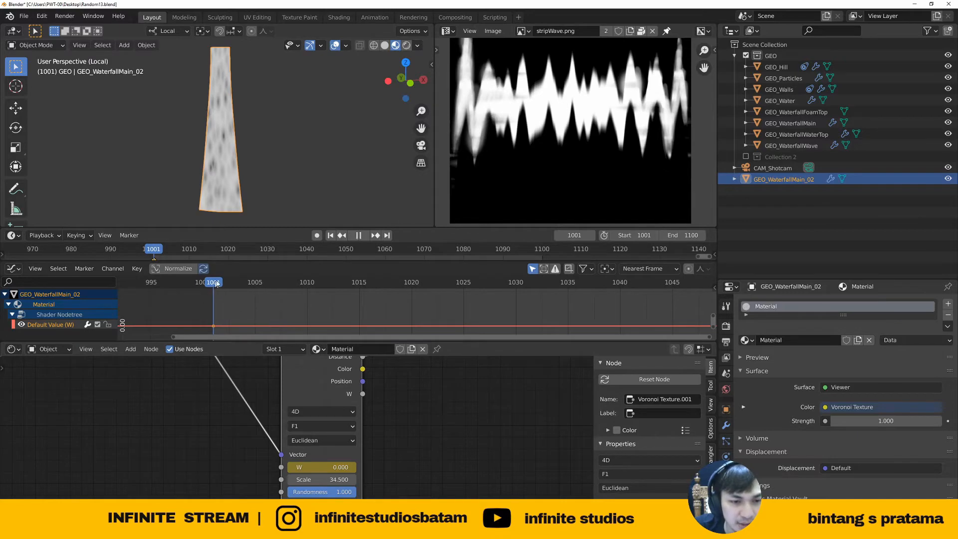
drag(216, 283, 310, 288)
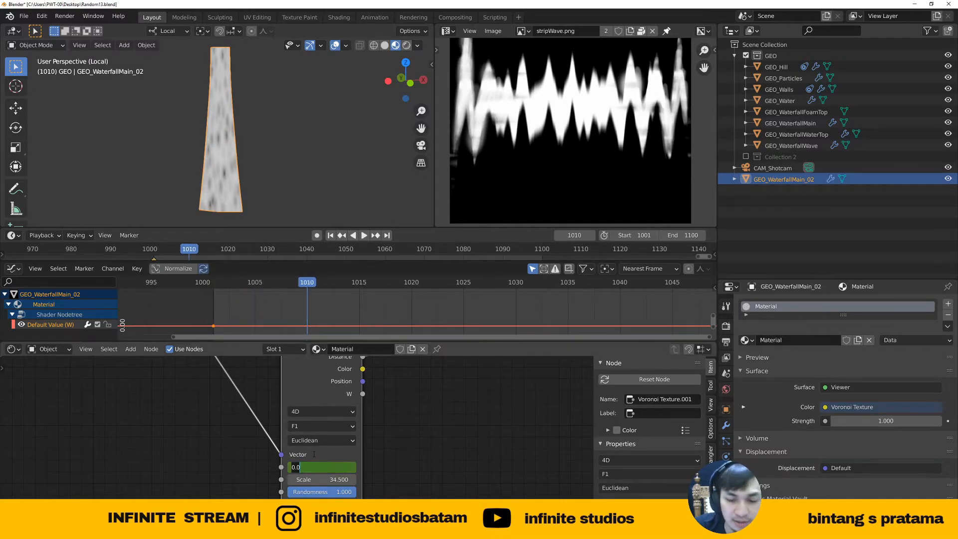
key(Return)
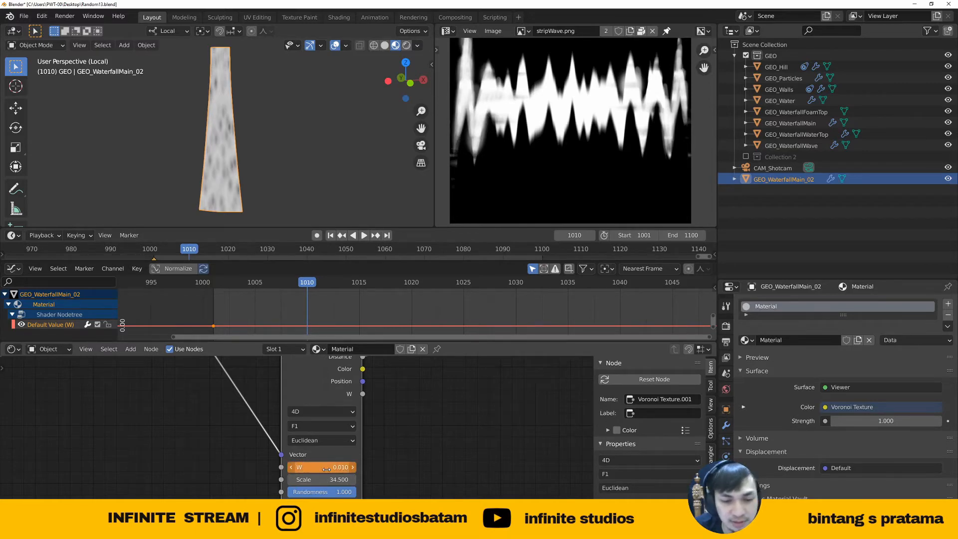
key(i)
Return to frame 1001 and apply linear extrapolation to the new Voronoi Texture's W curve
key(Home)
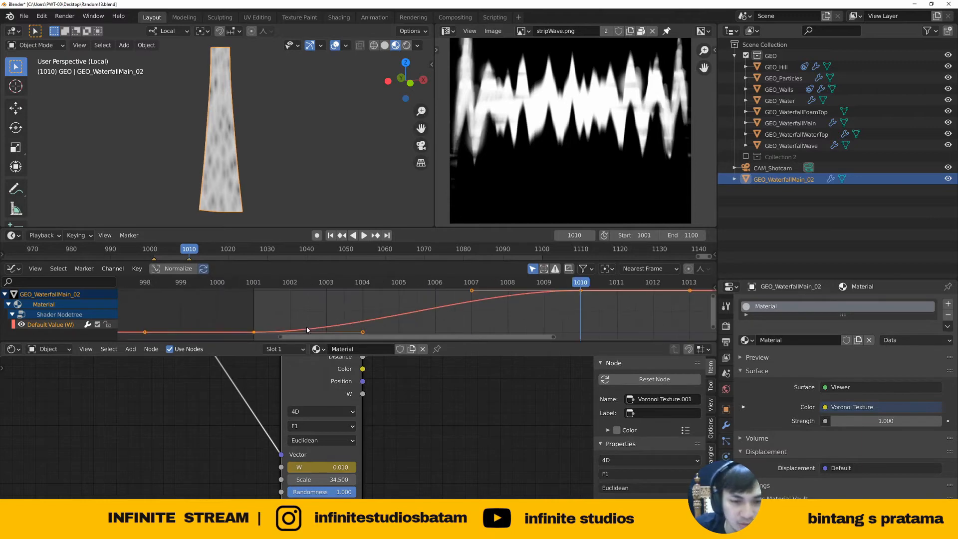
scroll(508, 281, down, 4)
middle_drag(511, 295, 422, 310)
middle_drag(374, 389, 375, 417)
drag(363, 283, 299, 287)
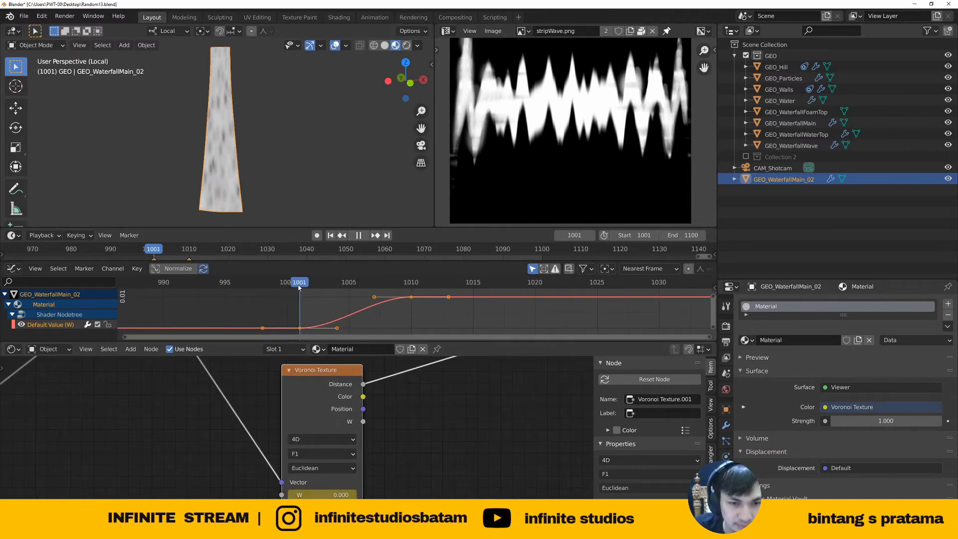
click(106, 269)
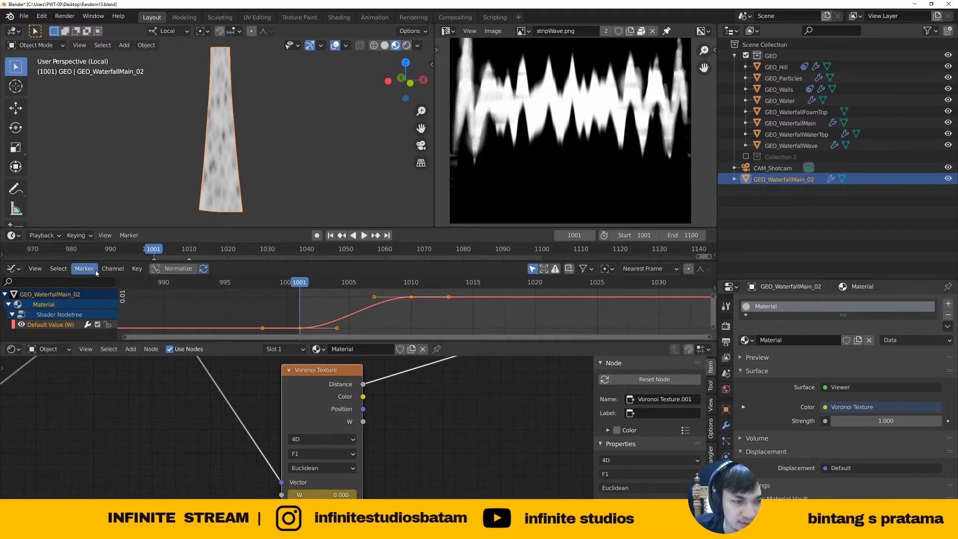
click(112, 272)
mouse_move(153, 377)
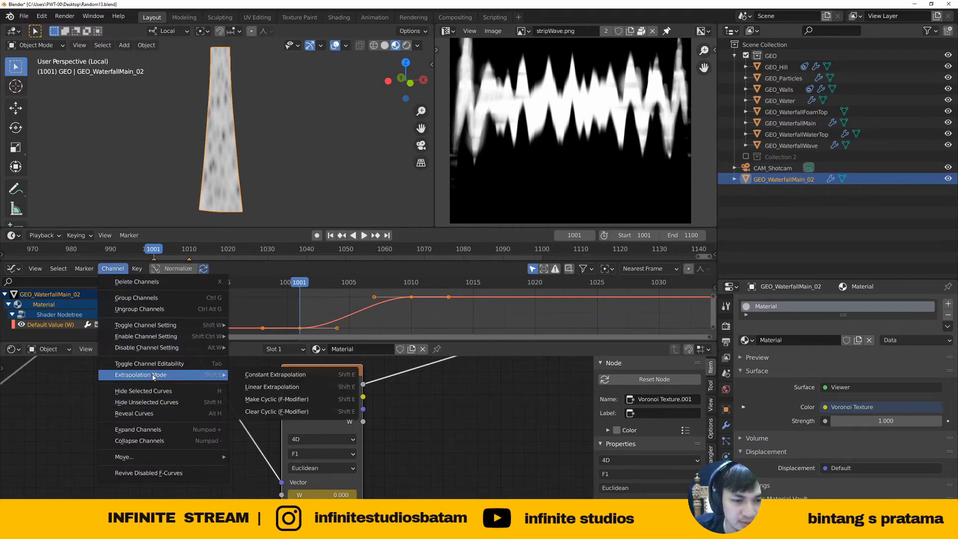
click(273, 388)
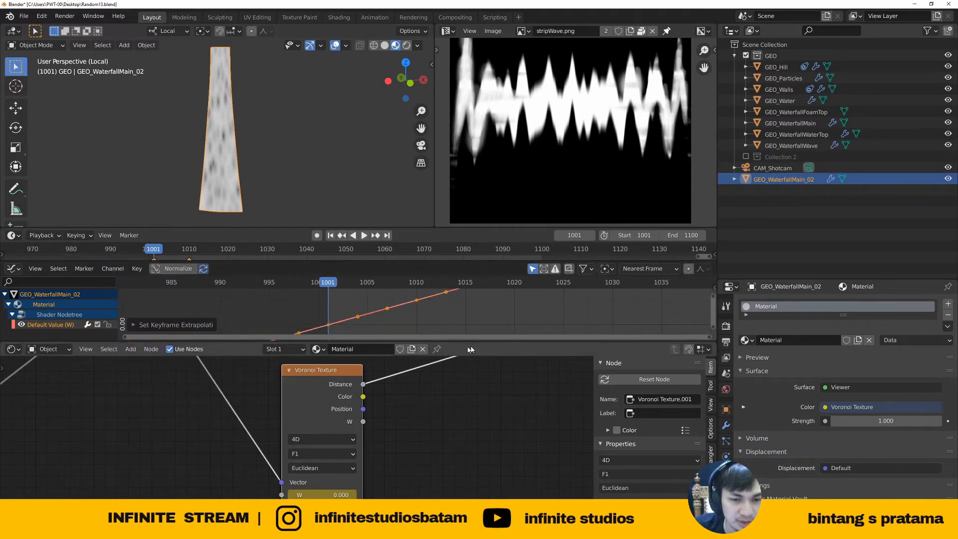
Play the animation to check how the extrapolated W value moves the pattern on the strip, and stop it at frame 1043
middle_drag(448, 407, 411, 394)
key(space)
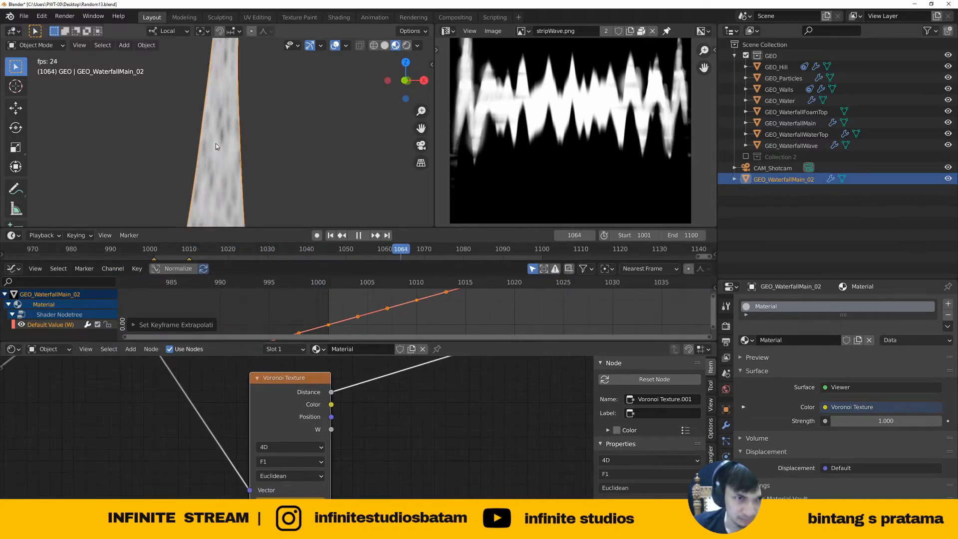
scroll(333, 418, down, 2)
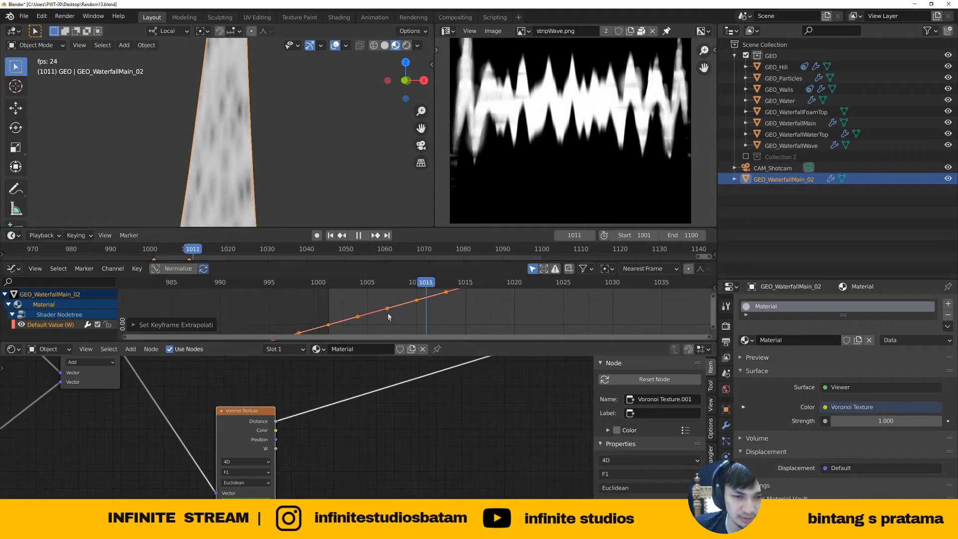
key(space)
Add a ColorRamp between the new Voronoi Texture's Distance output and the Viewer
middle_drag(374, 432, 322, 438)
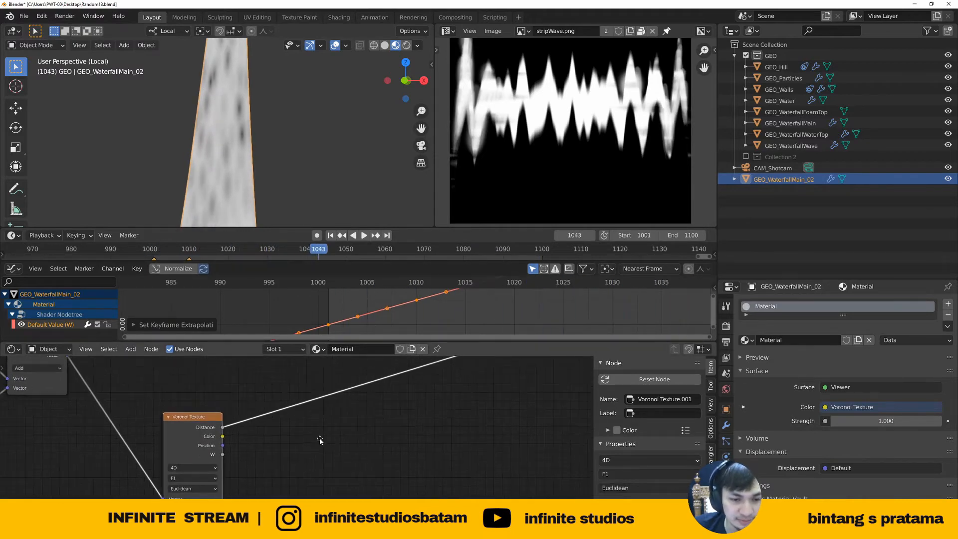
key(shift+a)
mouse_move(313, 424)
text(ram)
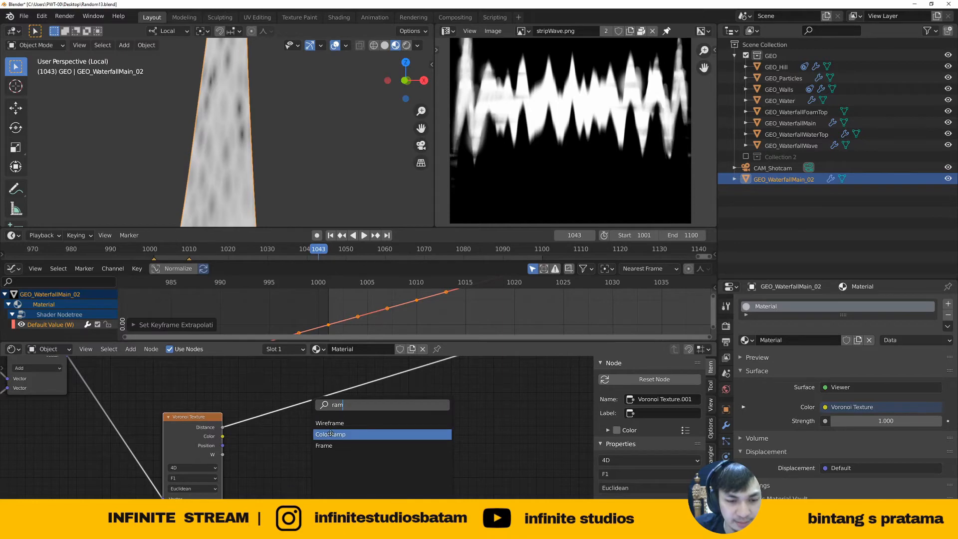
click(330, 434)
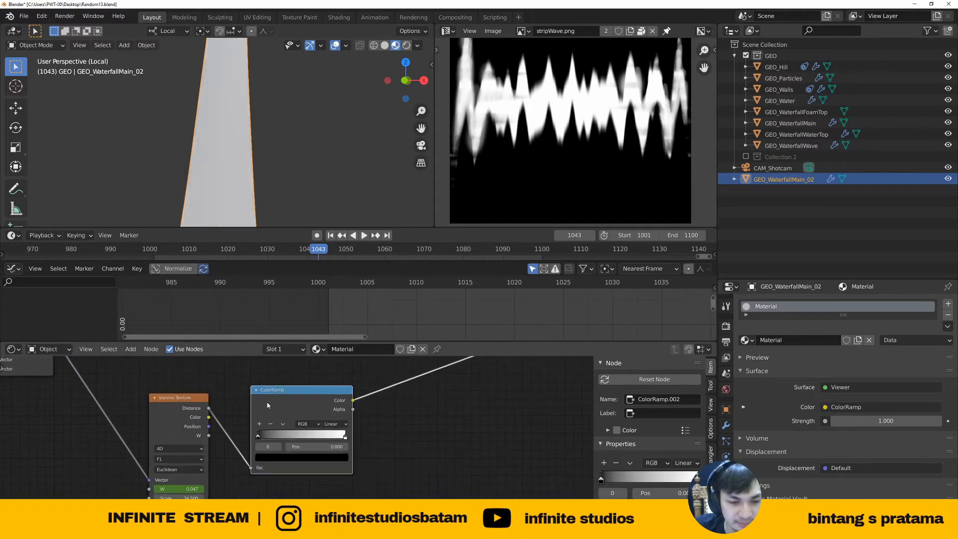
Set the ColorRamp's interpolation to B-Spline and move its black stop to about 0.576
click(264, 439)
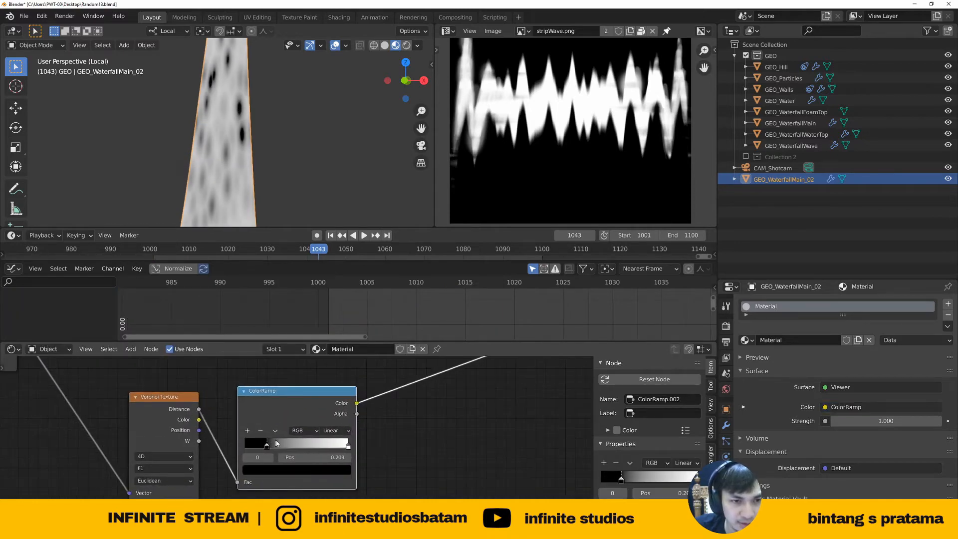
drag(277, 444, 294, 444)
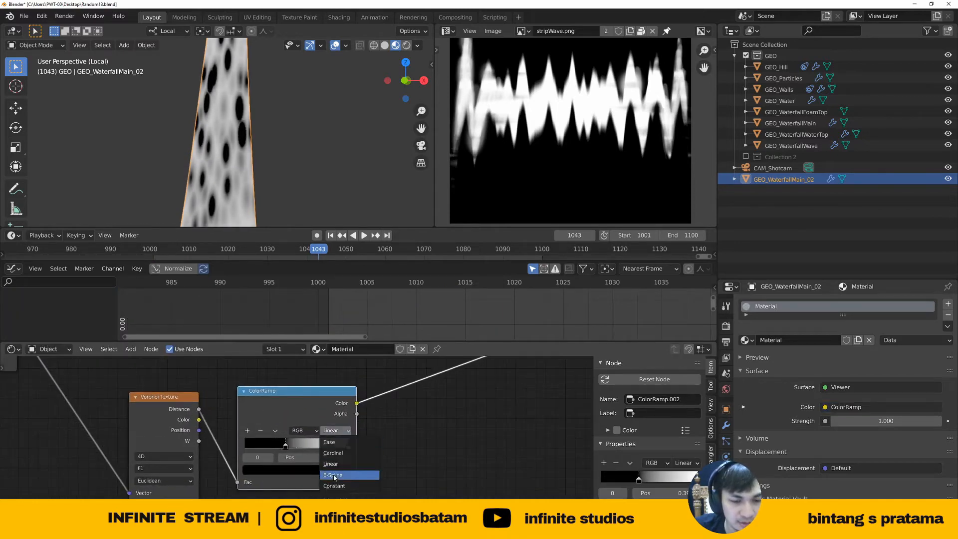
click(333, 476)
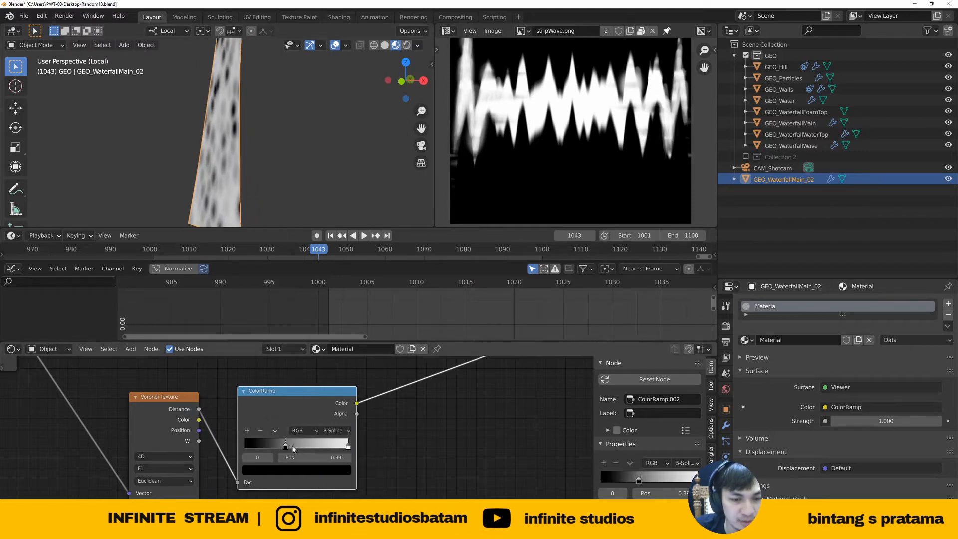
drag(294, 448, 308, 445)
scroll(352, 446, up, 1)
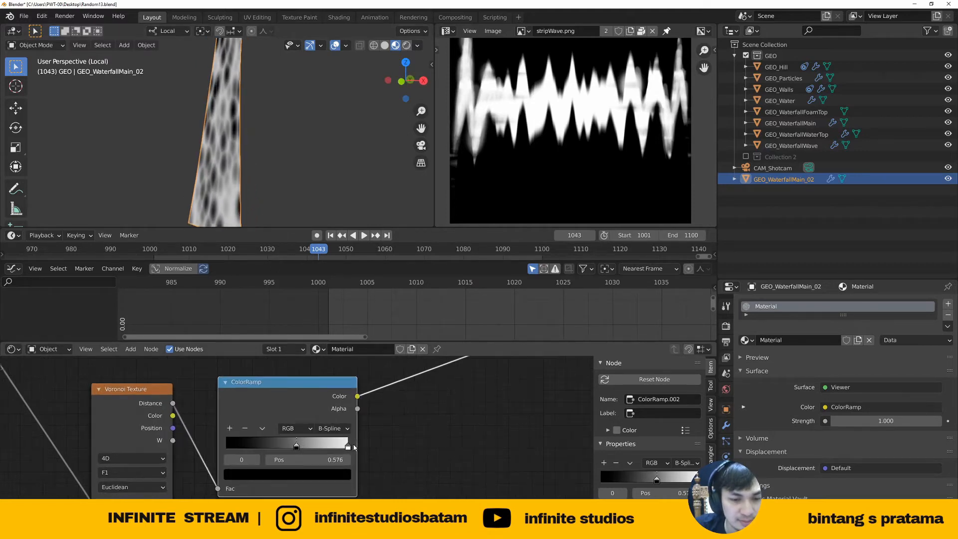
Tint the ColorRamp's white stop pale blue with hue 0.526 and saturation 0.291
click(326, 475)
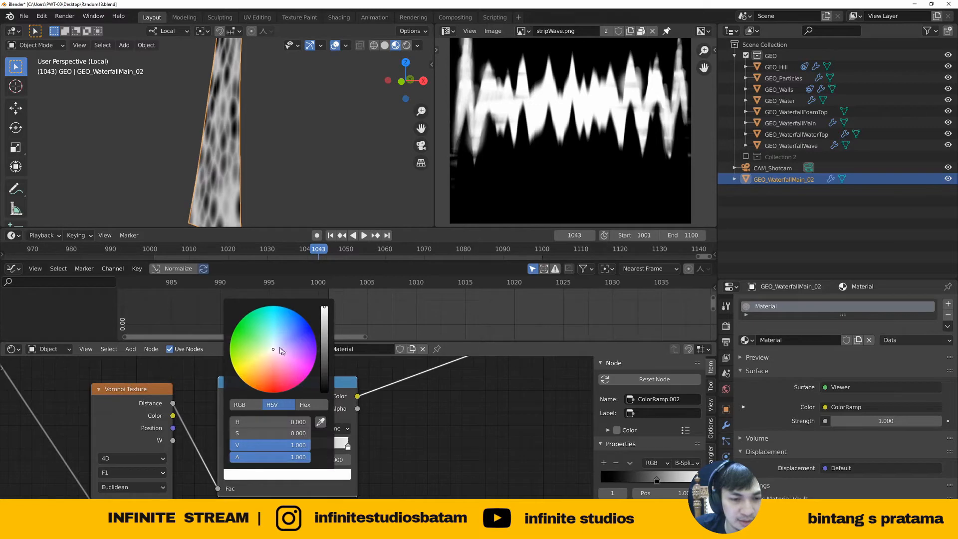
drag(278, 345, 275, 337)
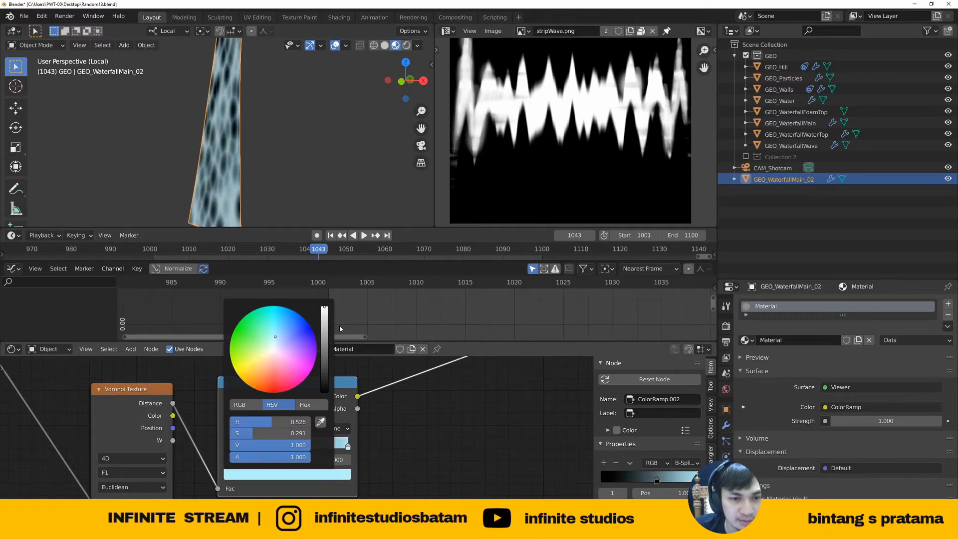
Examine the color ramps in the finished SHD_Waterfall material of GEO_WaterfallMain
click(792, 123)
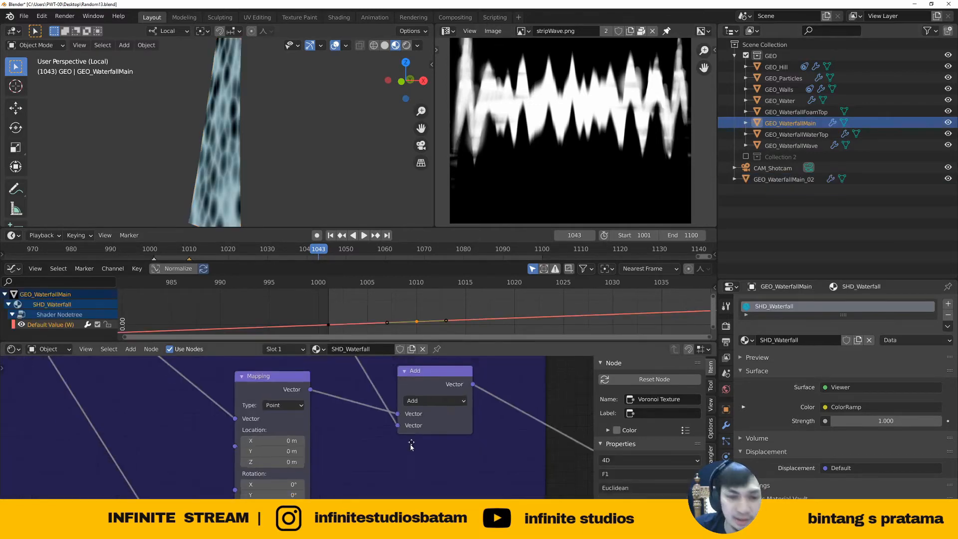
scroll(282, 457, down, 11)
middle_drag(505, 422, 371, 431)
scroll(352, 439, up, 4)
scroll(381, 451, down, 4)
scroll(332, 376, up, 4)
drag(260, 396, 260, 390)
drag(336, 385, 338, 385)
Reselect GEO_WaterfallMain_02 and reset the ColorRamp's pale blue end stop to white
click(784, 179)
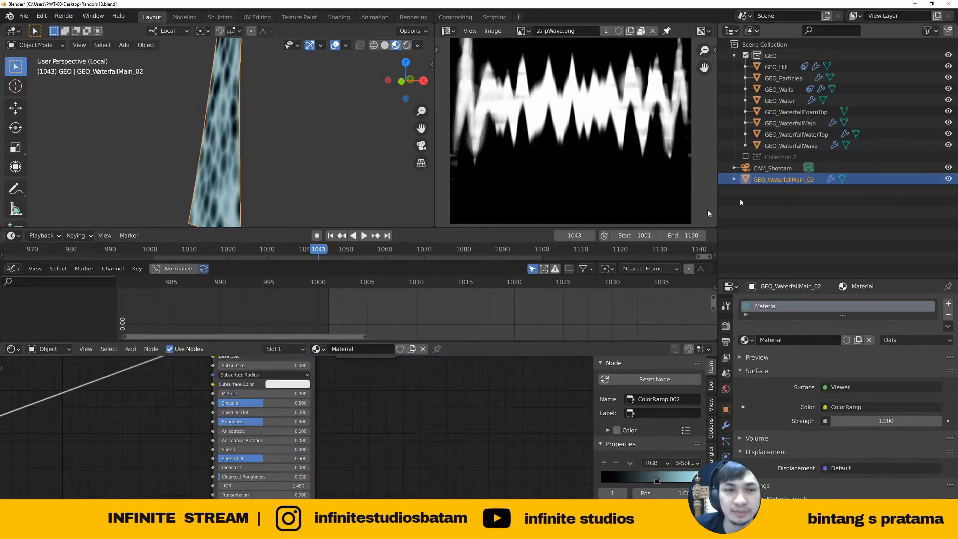
scroll(330, 460, down, 3)
scroll(317, 463, down, 2)
middle_drag(202, 477, 397, 458)
scroll(209, 484, up, 6)
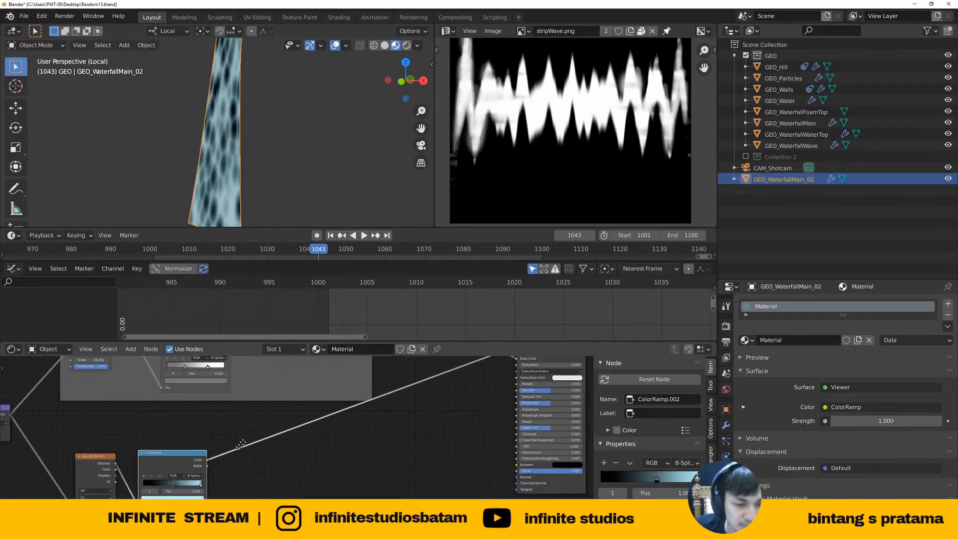
click(200, 496)
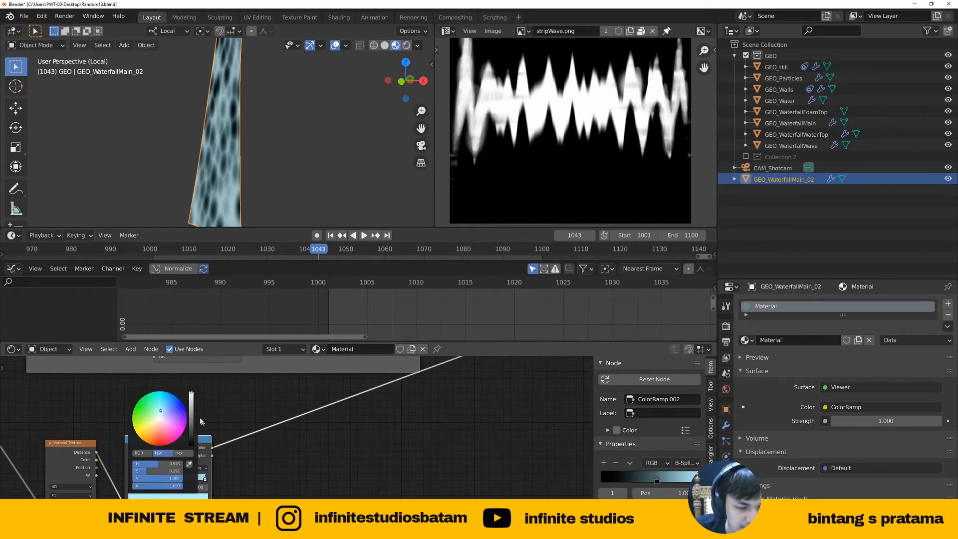
drag(160, 410, 159, 418)
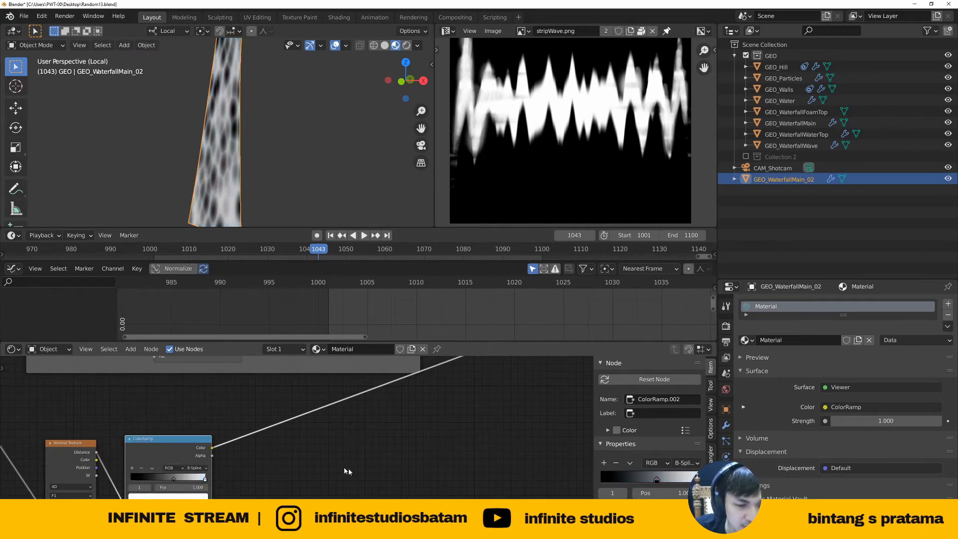
Move the ColorRamp's black stop to about 0.633 while previewing the pattern on the strip
middle_drag(245, 460, 315, 428)
scroll(316, 427, up, 3)
middle_drag(249, 150, 269, 151)
scroll(275, 157, down, 2)
scroll(275, 160, up, 3)
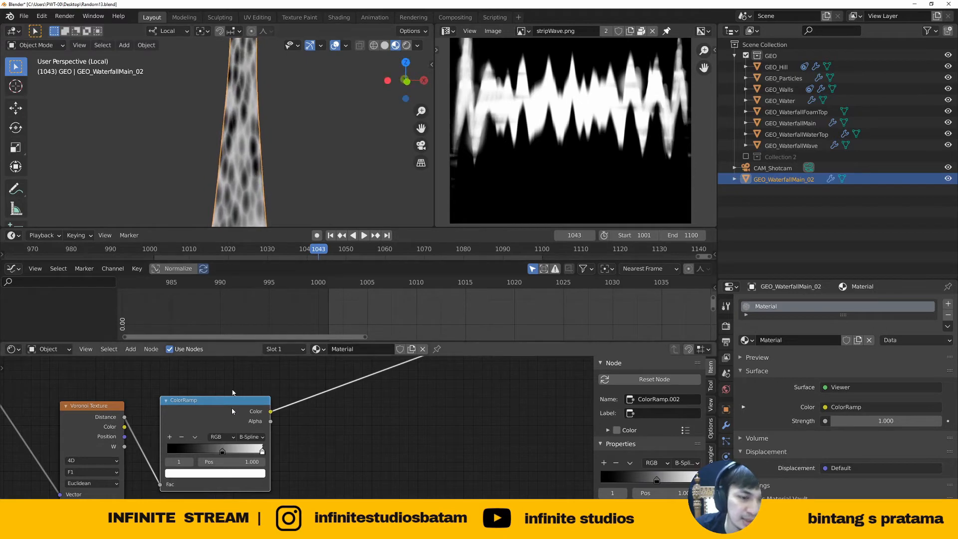
drag(222, 451, 227, 453)
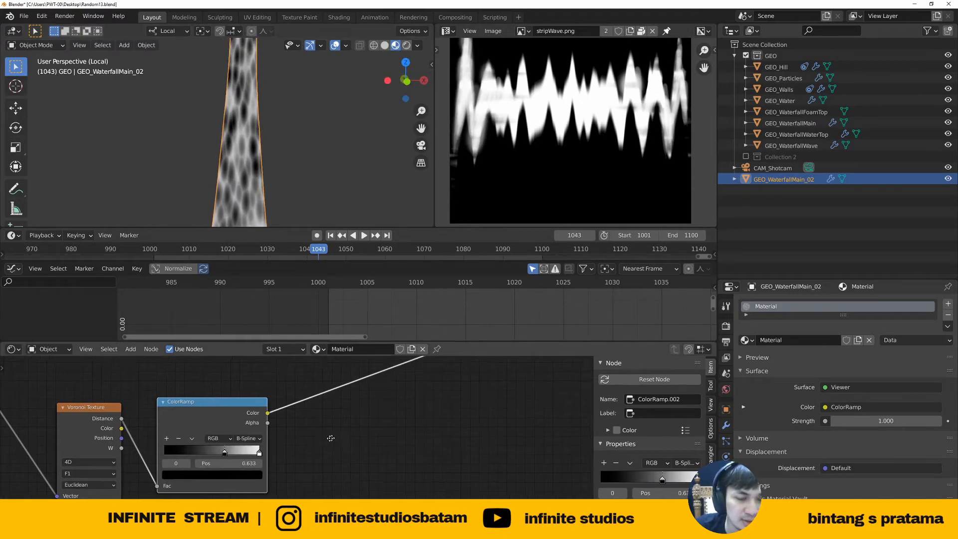
Duplicate the ColorRamp and insert the copy between the first ramp and the Viewer
middle_drag(227, 453, 208, 458)
key(shift+d)
click(327, 418)
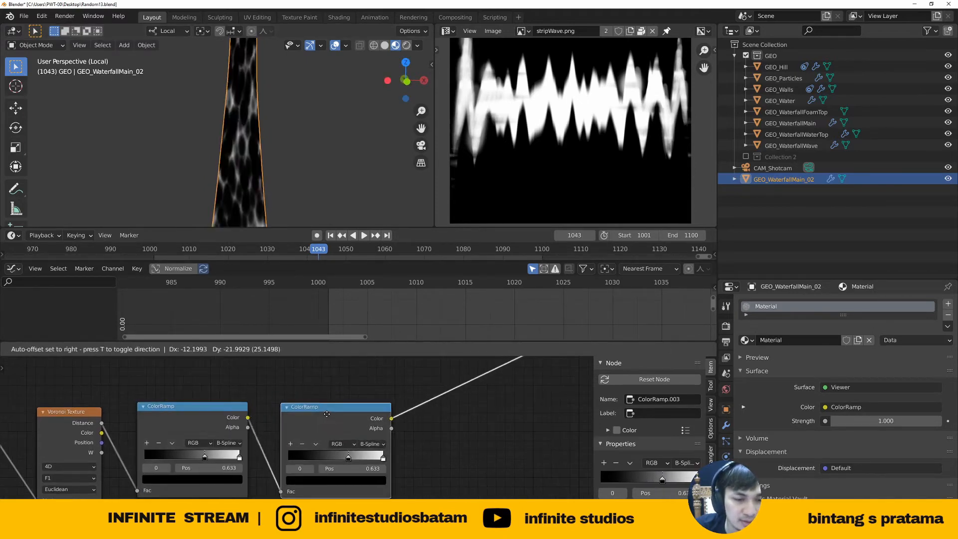
click(328, 424)
Add a stop to the second ramp, move it to position 0, and color it light blue
click(290, 444)
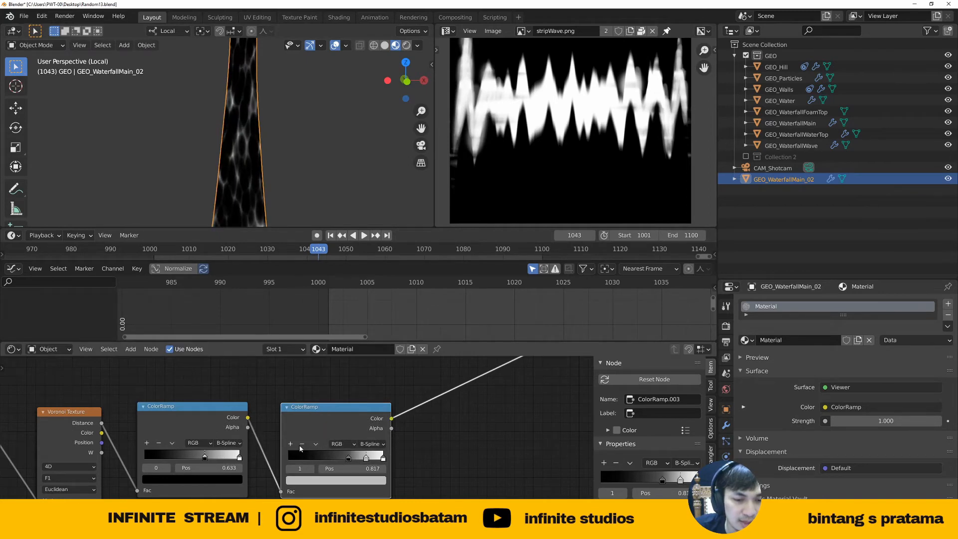
drag(361, 459, 285, 460)
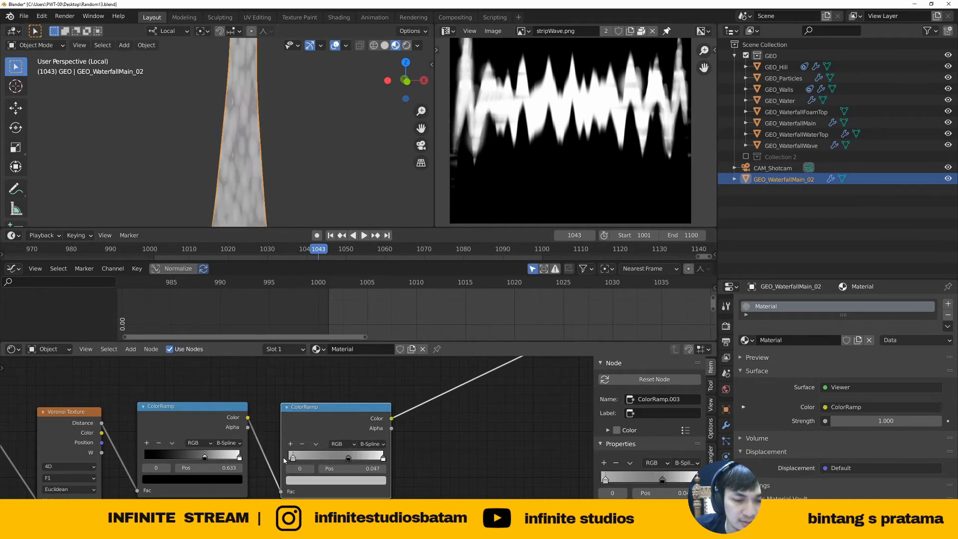
click(314, 479)
click(328, 378)
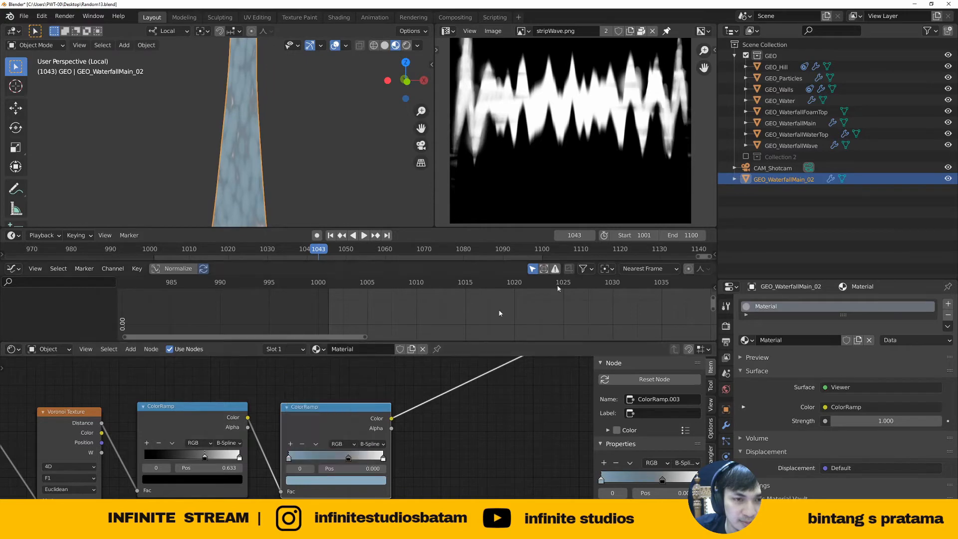
Examine the blue stop colors of the second wave color ramp on GEO_WaterfallMain and return to GEO_WaterfallMain_02's second ramp
click(792, 123)
middle_drag(441, 430, 231, 467)
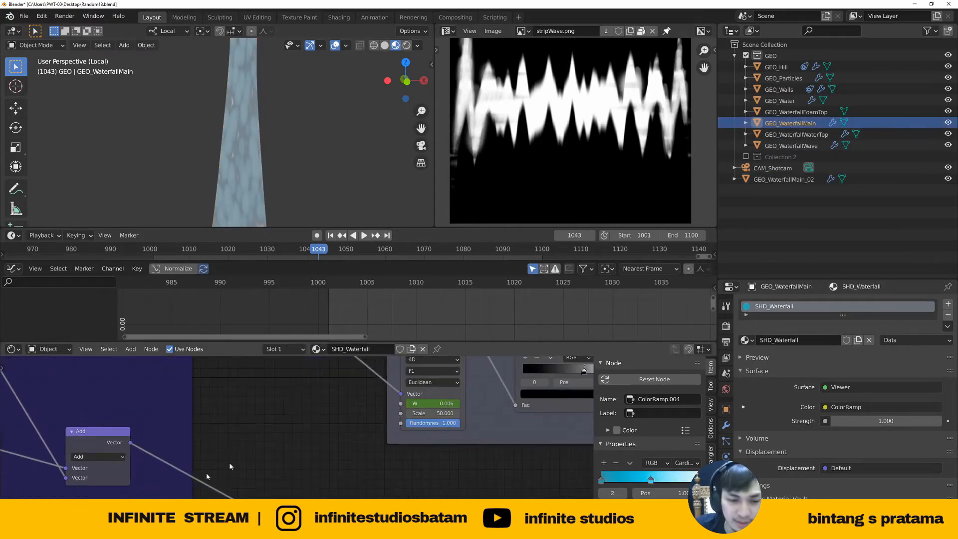
scroll(299, 456, down, 11)
middle_drag(428, 447, 256, 460)
scroll(319, 429, up, 14)
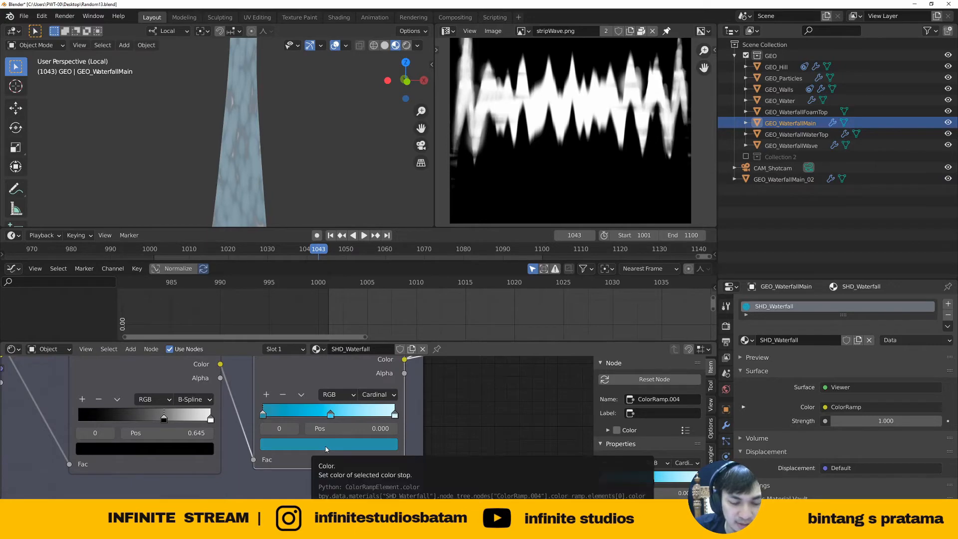
click(787, 188)
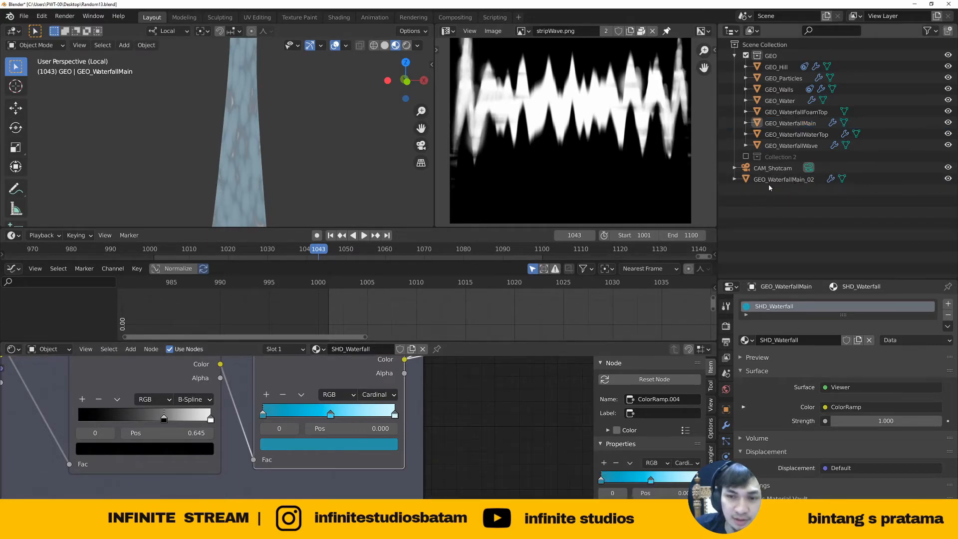
click(793, 180)
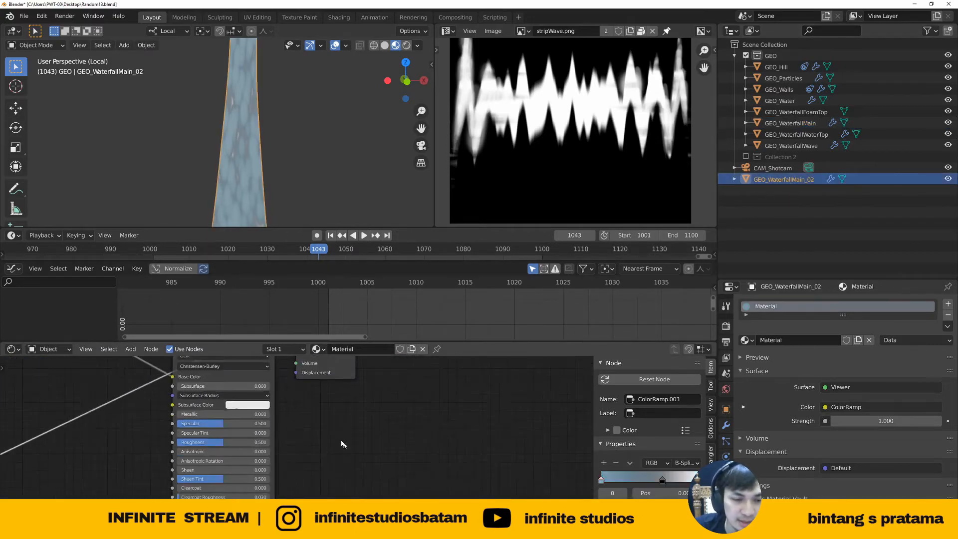
scroll(342, 441, down, 3)
middle_drag(214, 437, 444, 408)
scroll(209, 491, up, 5)
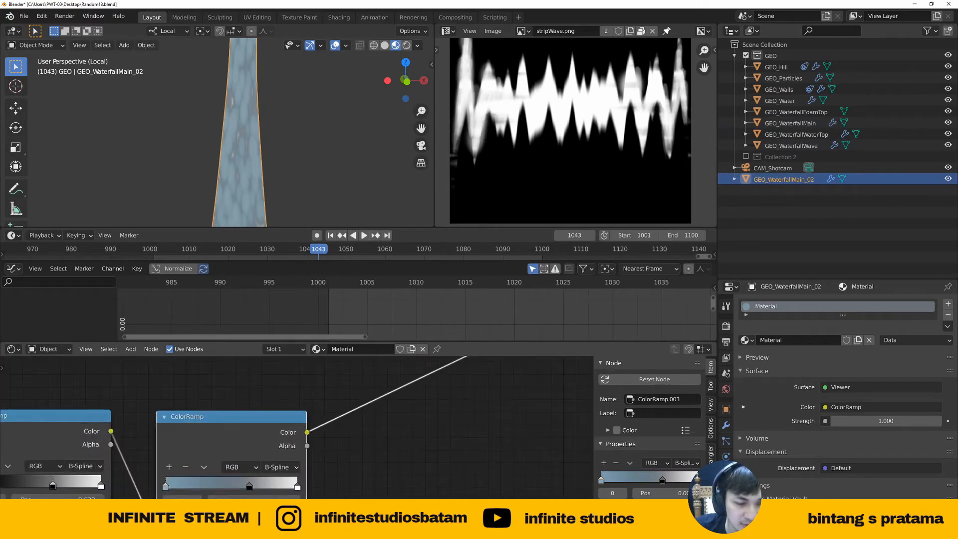
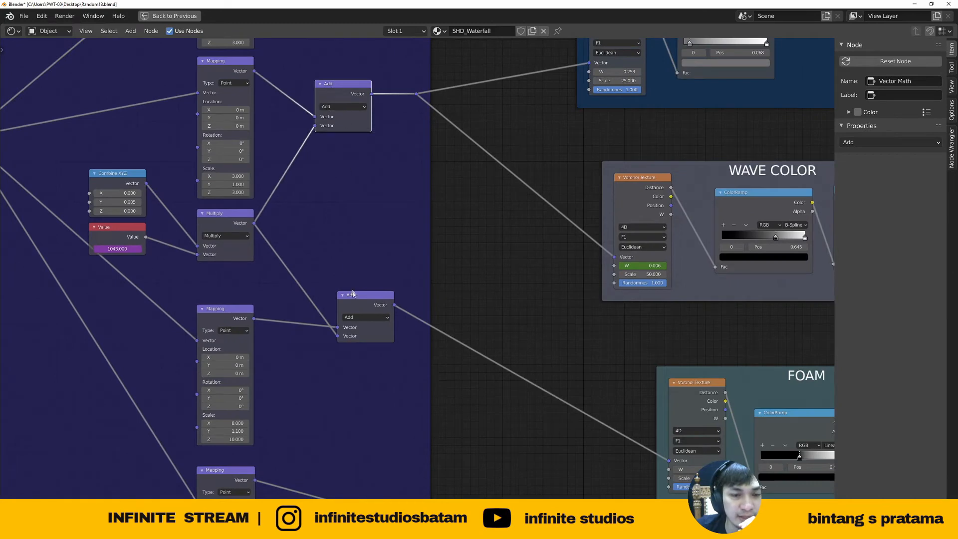
Trace the FOAM branch through its Add, Multiply and Mapping nodes in SHD_Waterfall, nudging them to show their connections
drag(353, 294, 328, 294)
middle_drag(281, 344, 376, 256)
scroll(377, 257, up, 3)
drag(303, 221, 297, 220)
scroll(297, 219, down, 3)
drag(399, 202, 404, 209)
drag(302, 118, 304, 129)
click(300, 220)
scroll(304, 223, down, 4)
middle_drag(310, 235, 293, 224)
scroll(279, 214, up, 2)
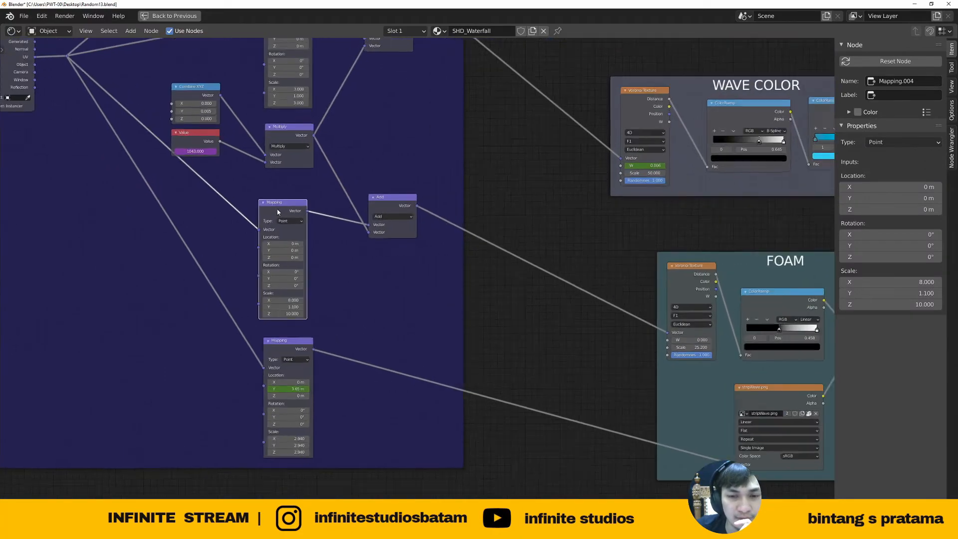
scroll(278, 212, up, 1)
drag(278, 212, 285, 210)
Select the FOAM frame's Voronoi Texture to inspect it and restore the full editor layout
middle_drag(705, 292, 434, 259)
drag(445, 248, 444, 246)
scroll(430, 254, down, 3)
scroll(381, 285, up, 1)
key(ctrl+space)
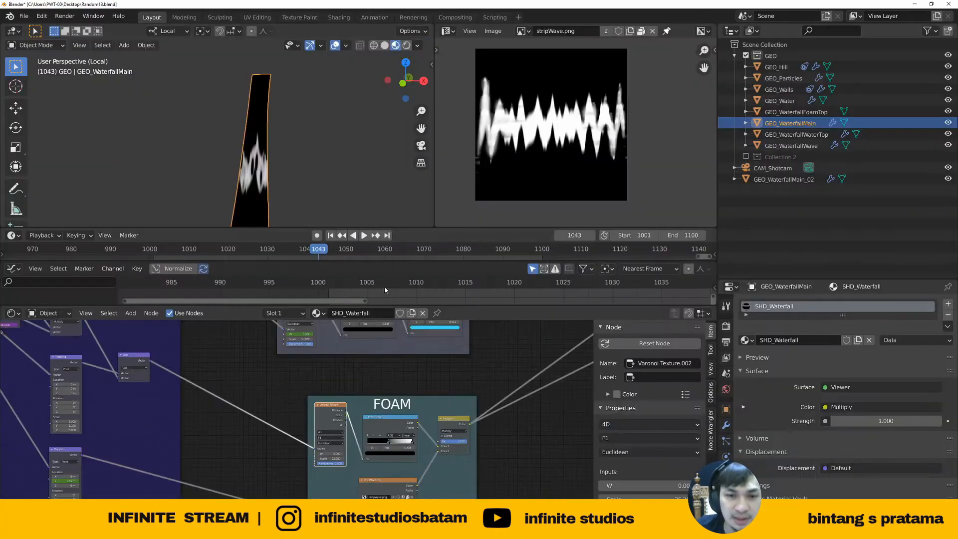
Select GEO_WaterfallMain_02 and isolate it in local view
click(784, 179)
middle_drag(373, 153, 294, 146)
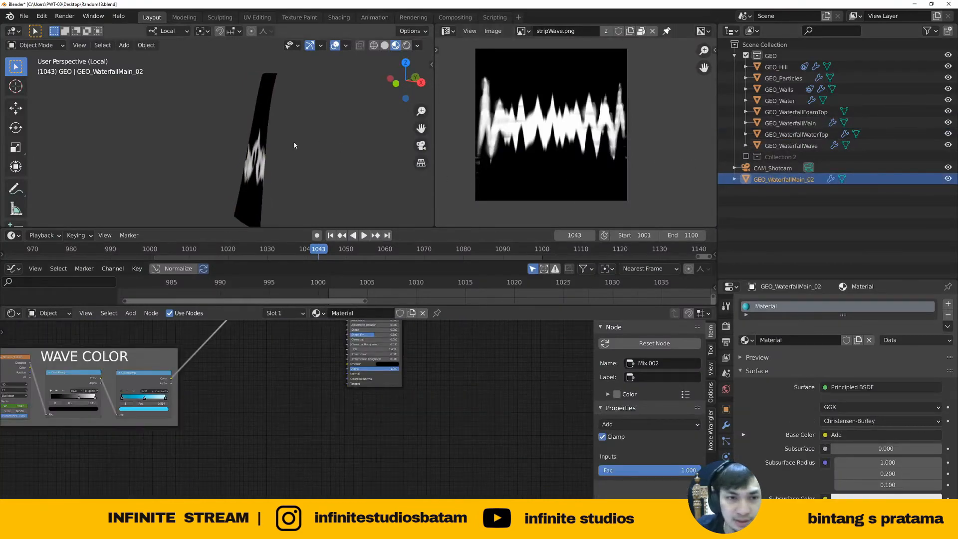
key(KP_Divide)
key(KP_Divide)
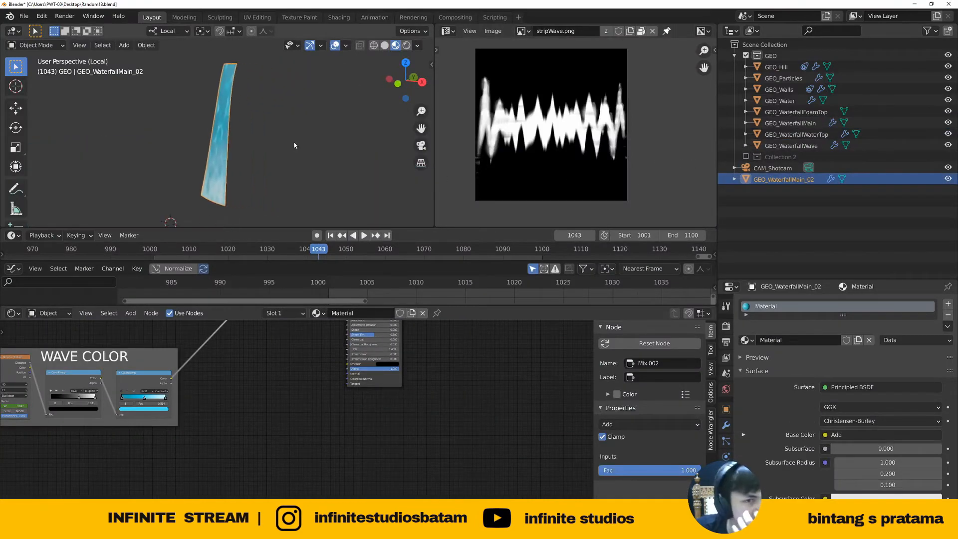
Add a new Voronoi Texture node below the WAVE COLOR frame
middle_drag(260, 459, 425, 447)
scroll(297, 424, down, 3)
middle_drag(298, 424, 396, 431)
scroll(345, 432, up, 4)
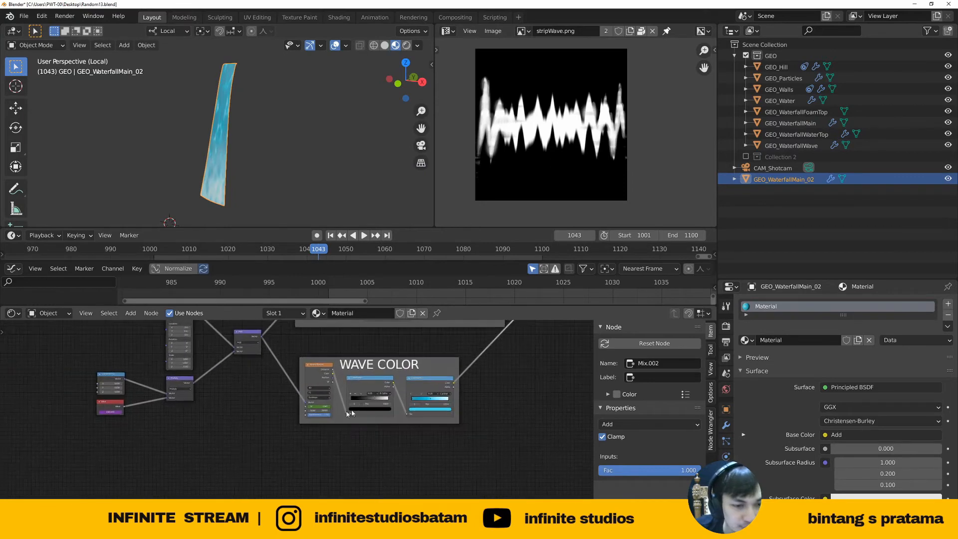
key(shift+a)
click(303, 411)
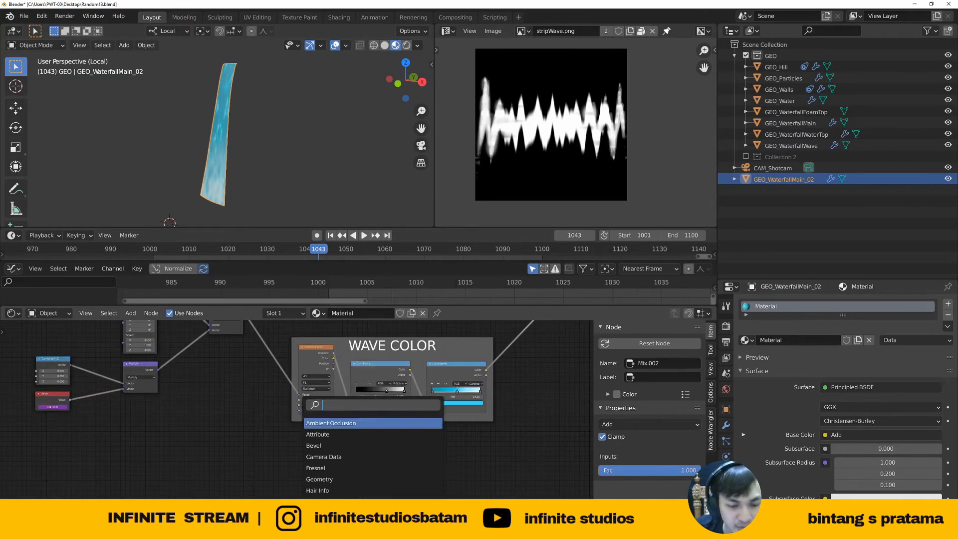
text(VORO)
key(Return)
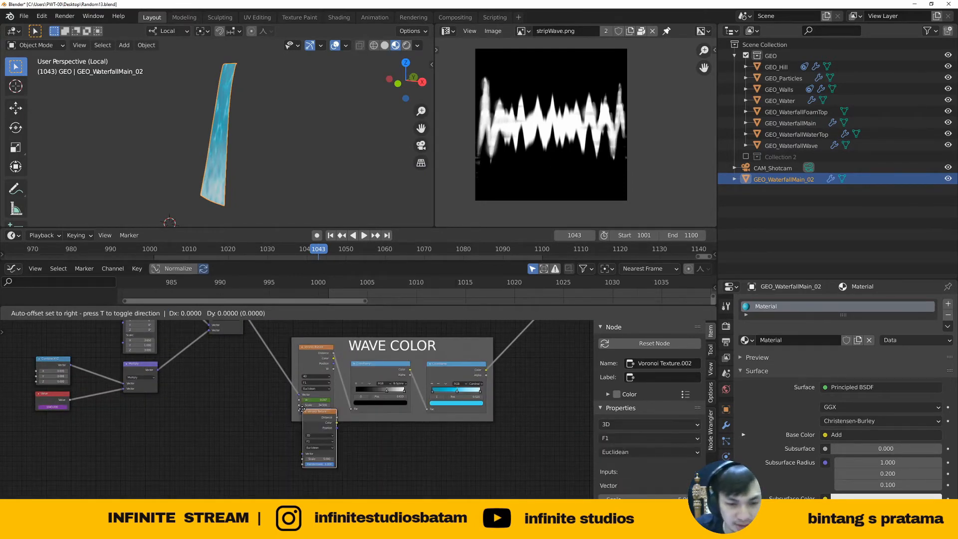
click(298, 438)
scroll(324, 452, up, 7)
scroll(304, 440, down, 4)
middle_drag(270, 425, 347, 439)
Maximize the node editor and give the new Voronoi Texture its own Mapping and Texture Coordinate nodes, placed well before it in the chain
key(ctrl+space)
middle_drag(288, 308, 319, 336)
scroll(339, 319, down, 1)
scroll(350, 308, down, 1)
middle_drag(350, 308, 320, 341)
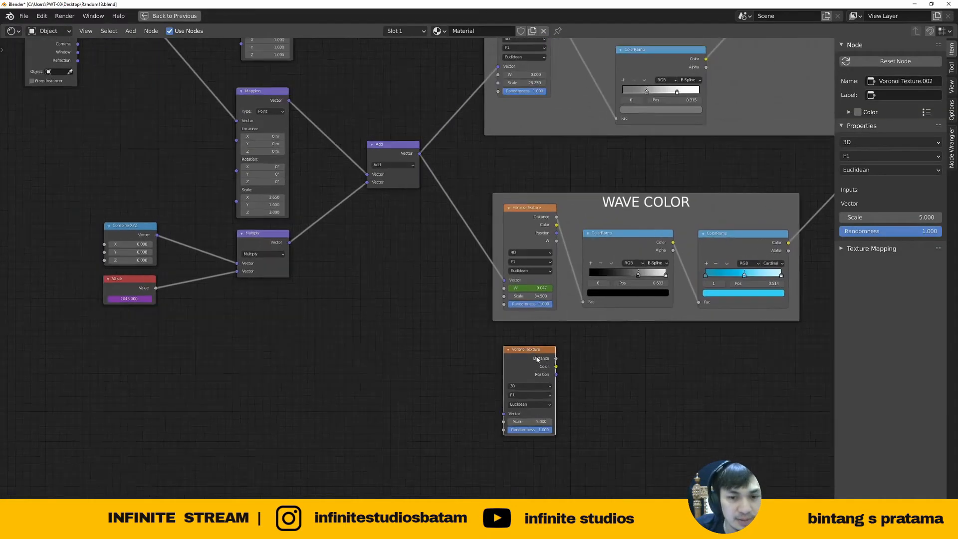
scroll(537, 358, up, 1)
key(ctrl+t)
key(g)
click(314, 359)
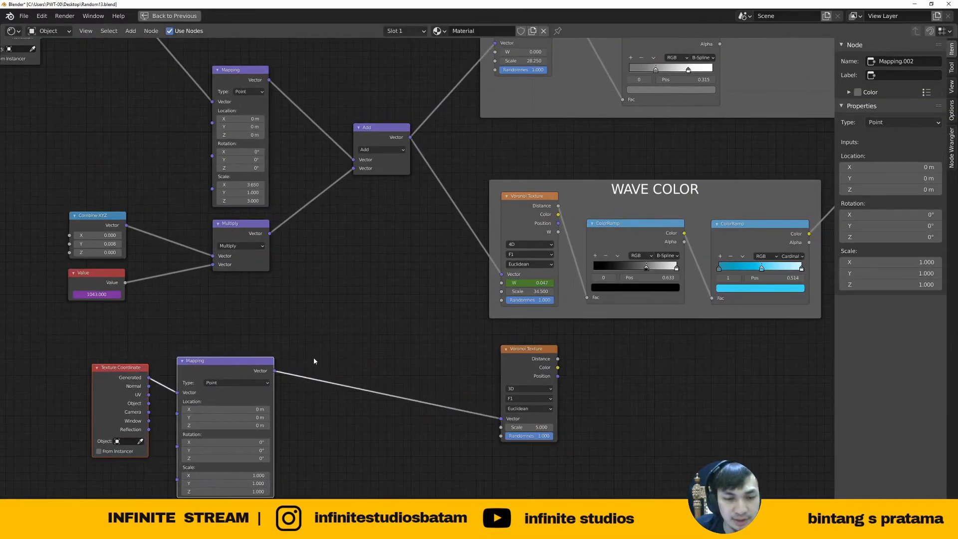
Delete the extra Texture Coordinate node and feed the new Mapping node from the original Texture Coordinate's UV output
scroll(317, 331, down, 7)
middle_drag(313, 328, 425, 339)
scroll(426, 339, up, 2)
click(271, 399)
drag(270, 399, 139, 301)
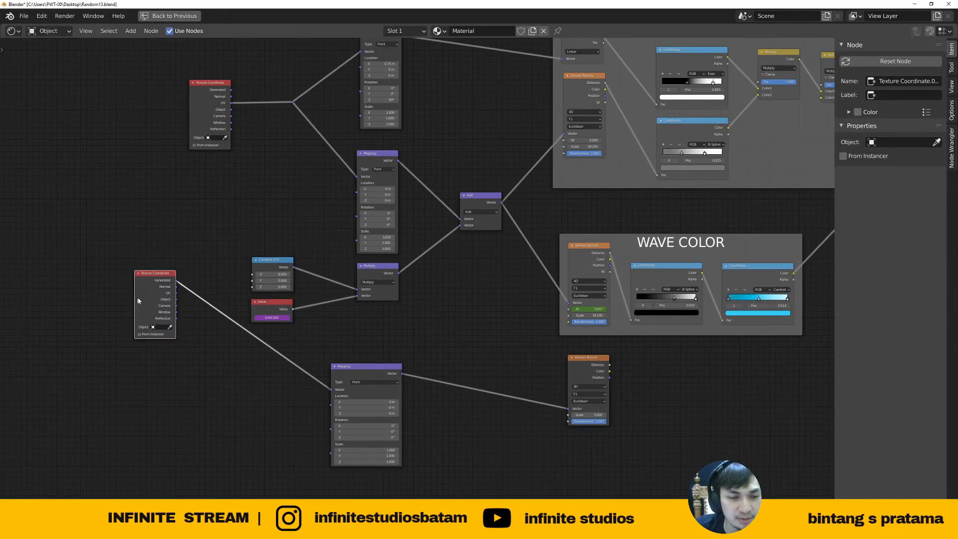
key(x)
drag(212, 142, 137, 150)
drag(356, 374, 382, 370)
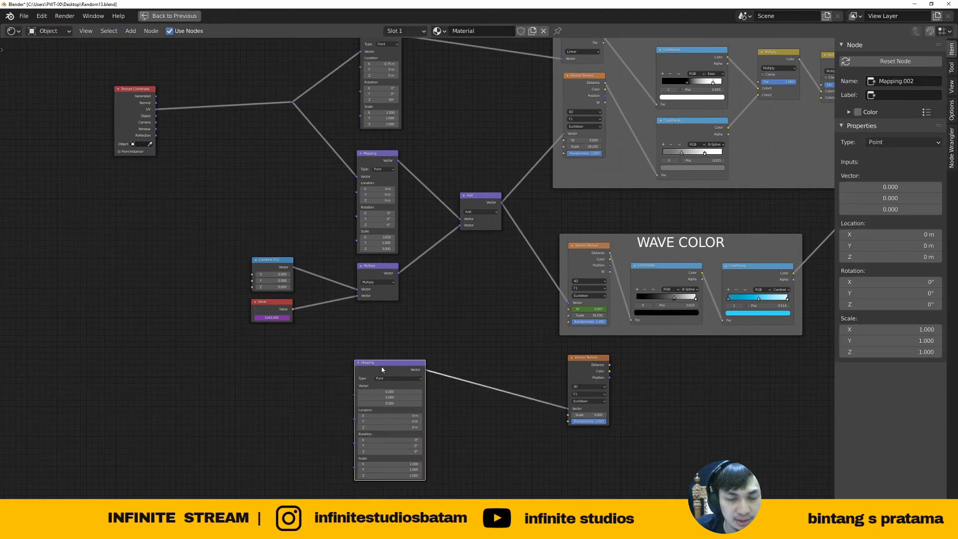
drag(156, 116, 369, 350)
scroll(427, 352, up, 3)
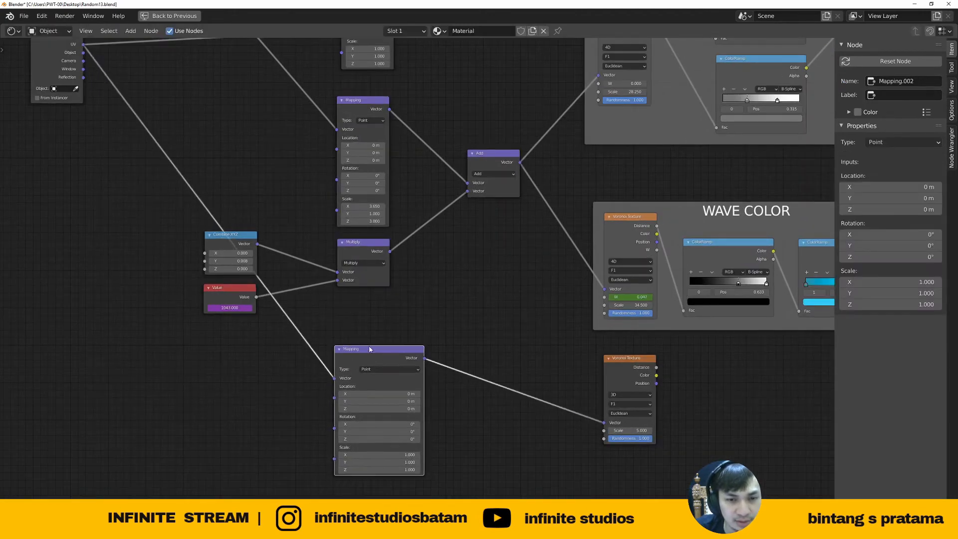
Duplicate the vector Add node between the new Mapping and Voronoi Texture, and connect the Multiply output to it
click(492, 154)
key(shift+d)
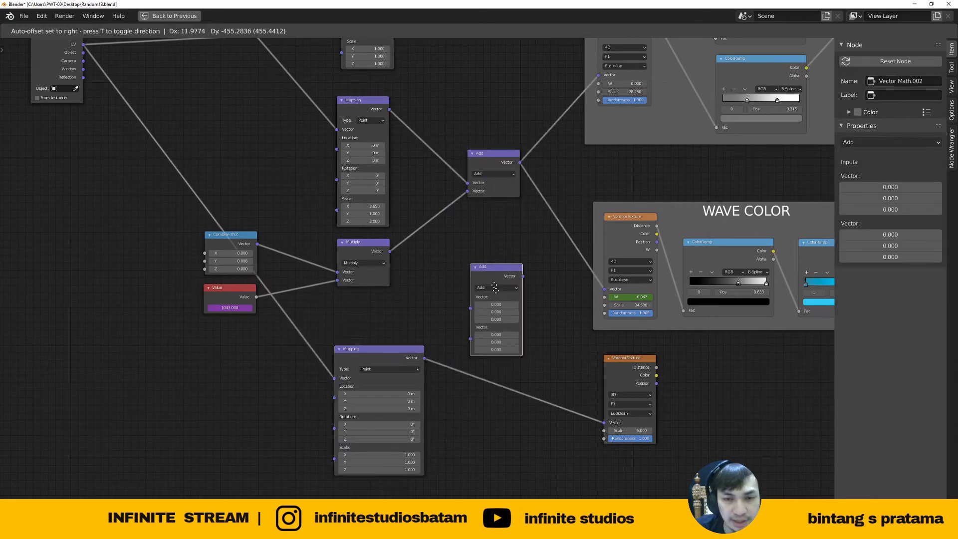
click(494, 352)
drag(387, 362, 363, 363)
drag(390, 251, 476, 381)
drag(357, 350, 367, 353)
scroll(521, 348, down, 3)
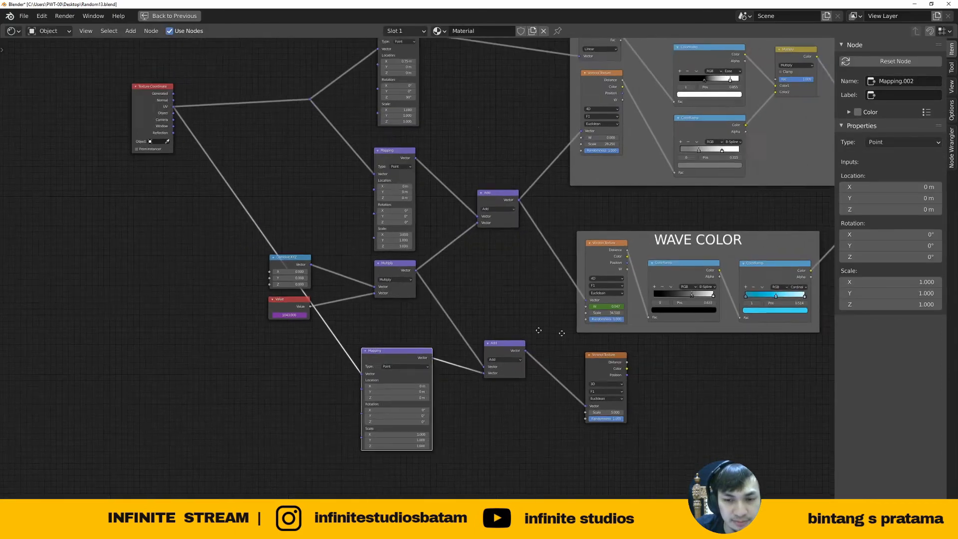
Preview the new Voronoi Texture's Distance output through the viewer and restore the full editor layout
middle_drag(619, 365, 470, 355)
scroll(469, 356, up, 3)
click(469, 355)
middle_drag(529, 363, 517, 364)
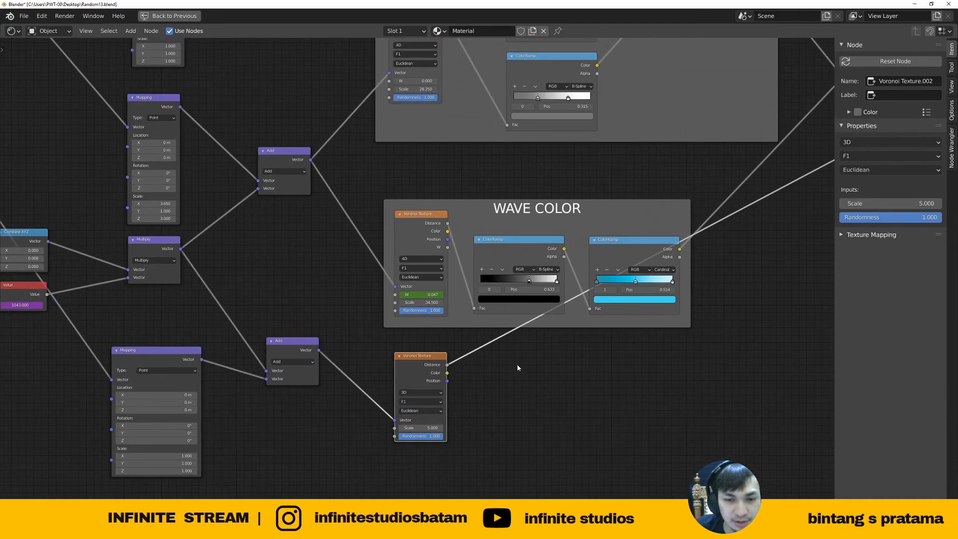
key(ctrl+space)
Switch the new Voronoi Texture to 4D and set its scale to 70.700
middle_drag(245, 491, 444, 410)
scroll(351, 436, up, 8)
click(378, 423)
click(365, 470)
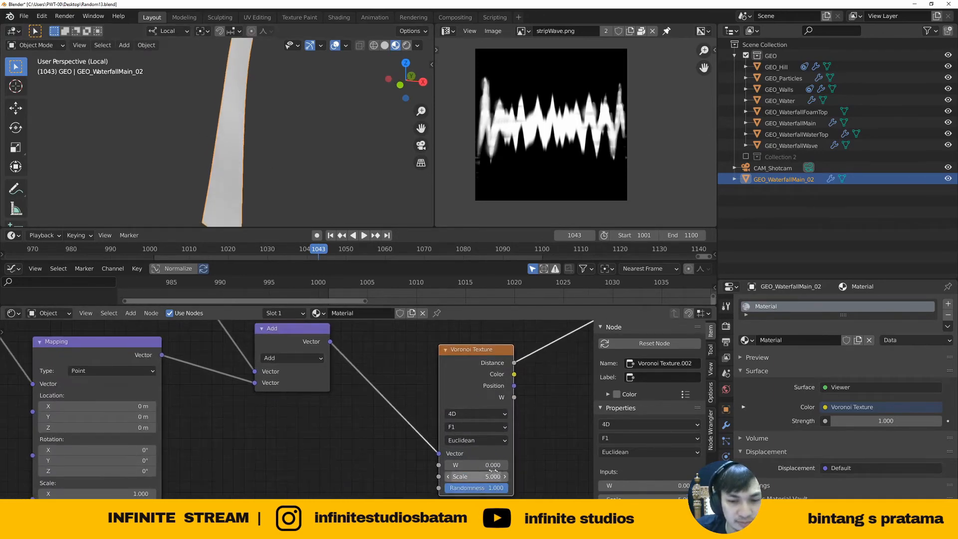
drag(493, 472, 621, 472)
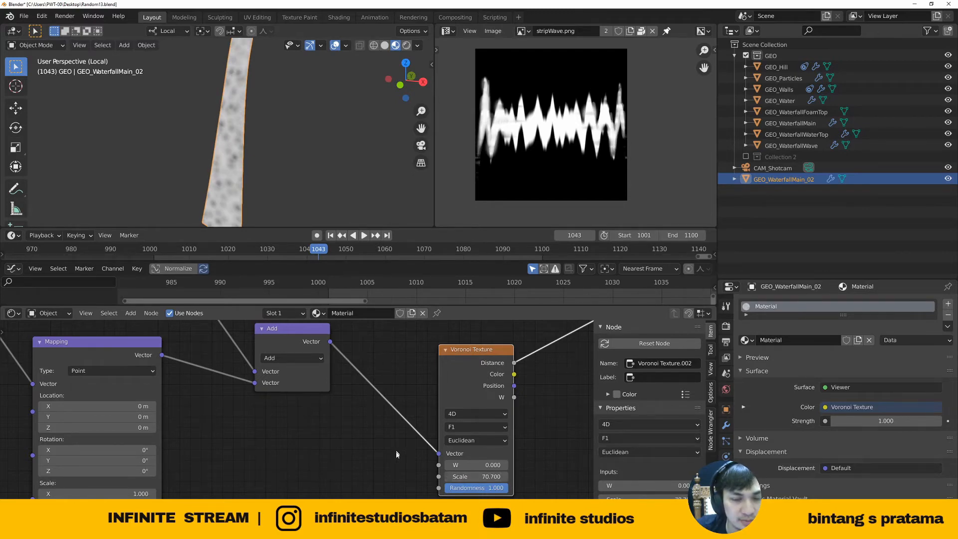
Try offsetting the new Mapping node's location along X, Y and Z
scroll(396, 454, down, 6)
middle_drag(302, 450, 371, 445)
scroll(396, 430, up, 4)
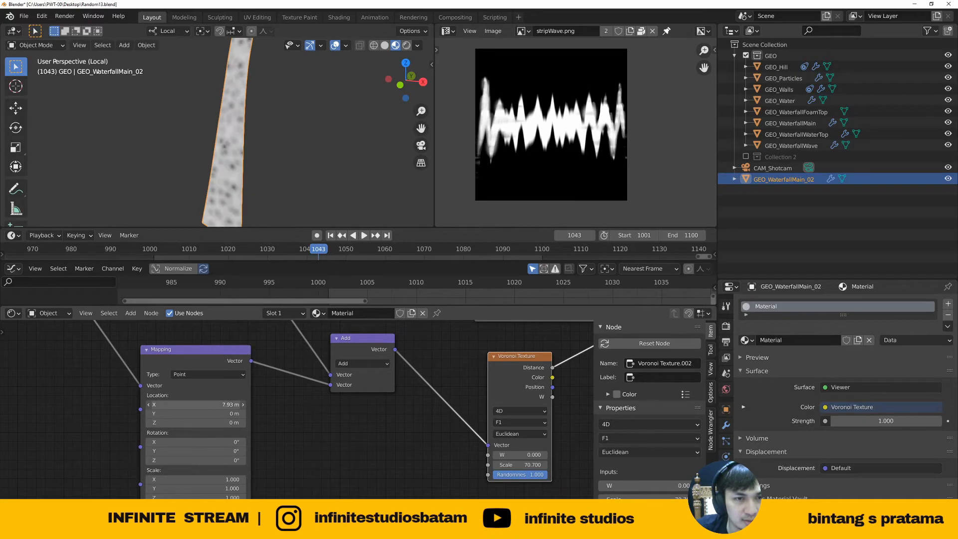
right_click(210, 405)
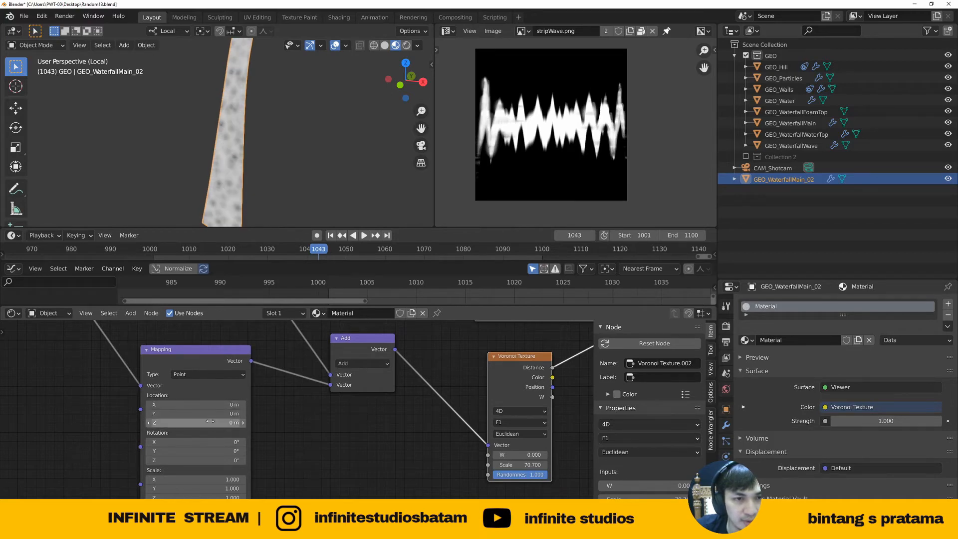
drag(207, 414, 240, 414)
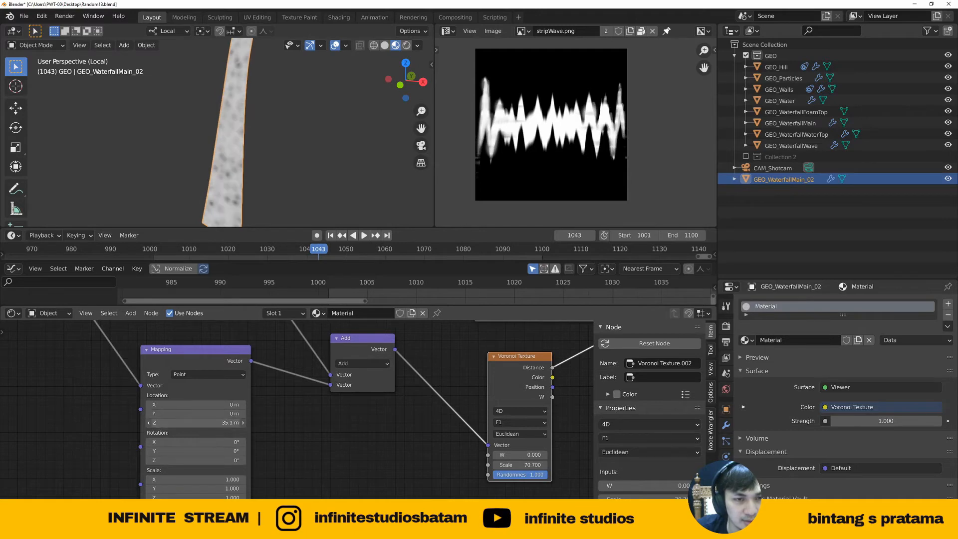
drag(207, 423, 234, 423)
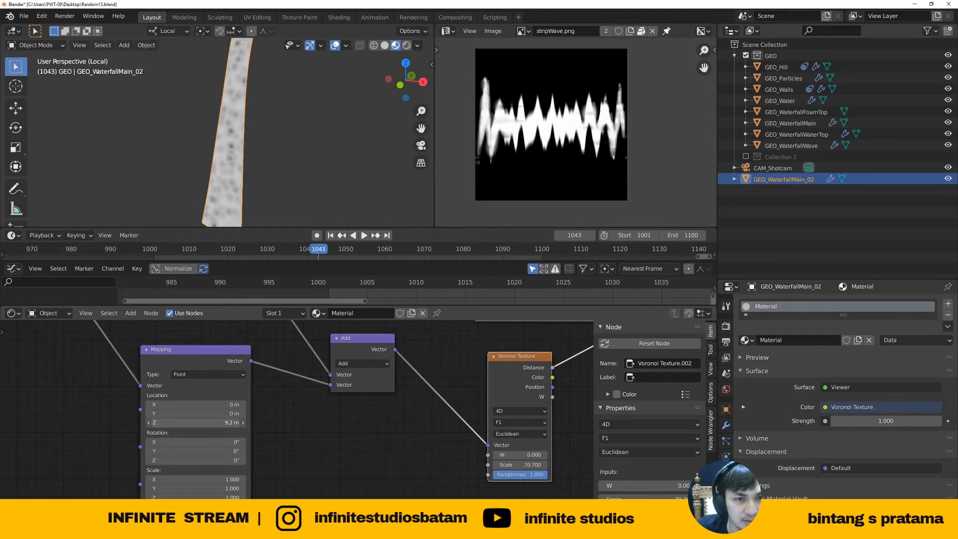
right_click(207, 423)
middle_drag(191, 414, 205, 428)
Set the new Mapping node's X scale to 2.750 and the Voronoi Texture's scale to 28.400
scroll(205, 425, up, 2)
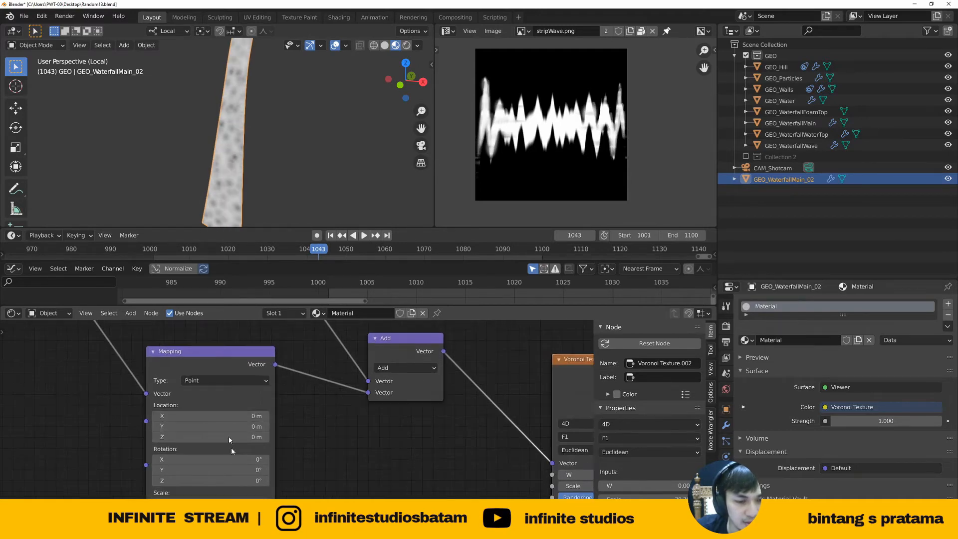
middle_drag(244, 485, 247, 430)
scroll(248, 434, up, 1)
drag(240, 448, 264, 448)
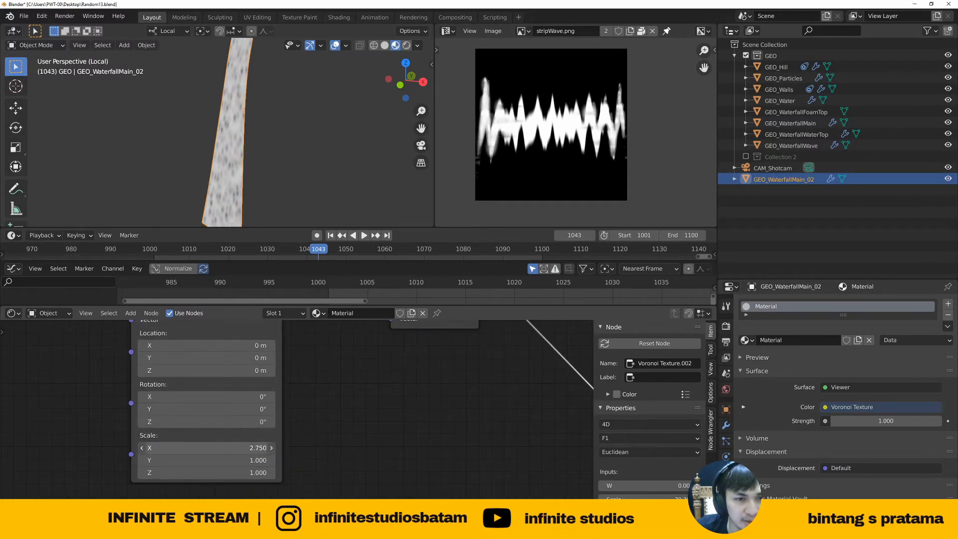
scroll(331, 437, down, 1)
middle_drag(444, 438, 269, 440)
drag(448, 430, 409, 430)
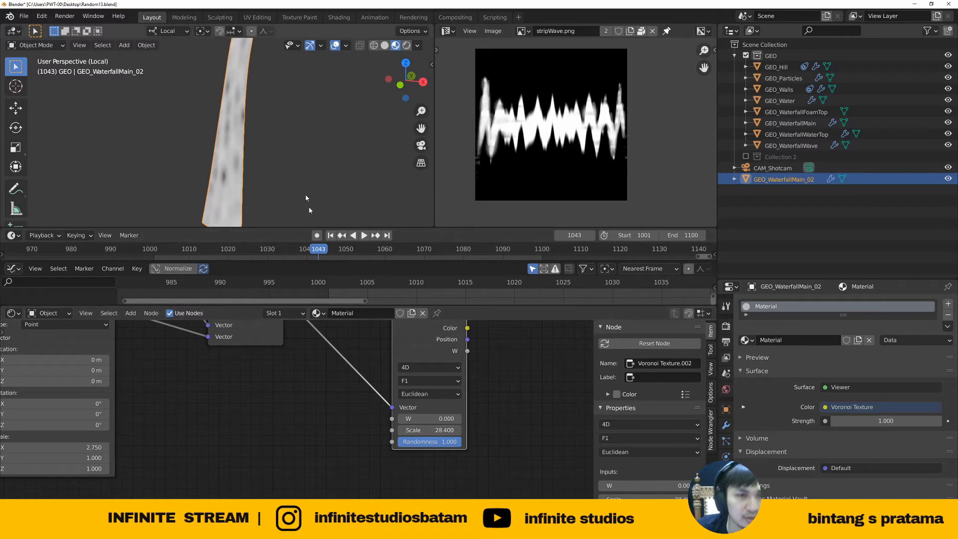
Stretch the pattern by setting the new Mapping node's scale to 4.140 in X and 0.970 in Y
scroll(299, 192, down, 3)
middle_drag(251, 162, 263, 162)
middle_drag(92, 450, 282, 429)
scroll(282, 428, up, 3)
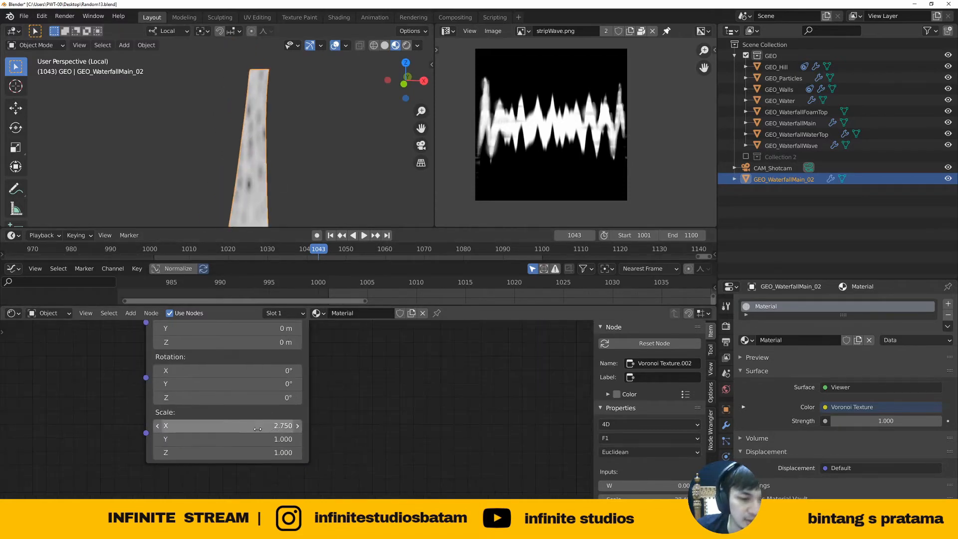
drag(261, 427, 330, 428)
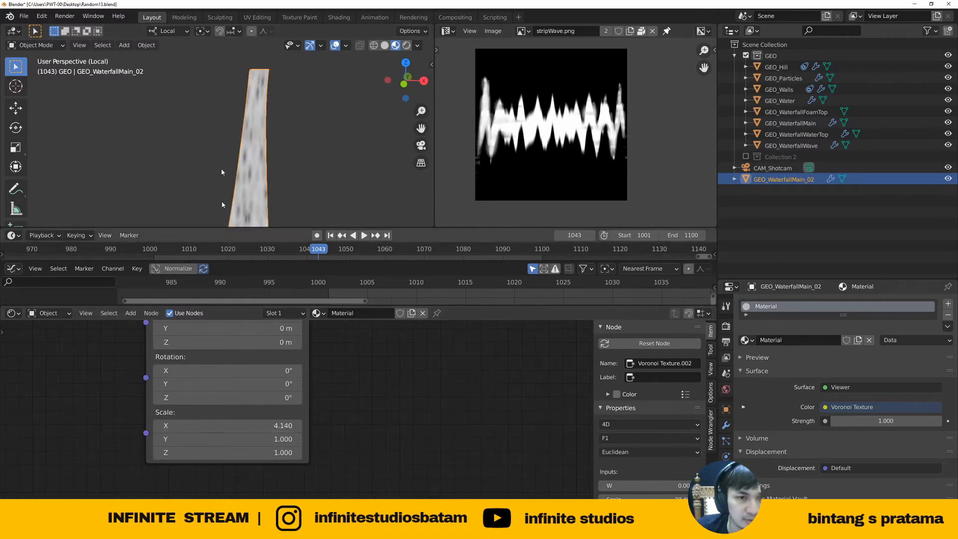
scroll(236, 165, down, 1)
shift+middle_drag(266, 174, 253, 153)
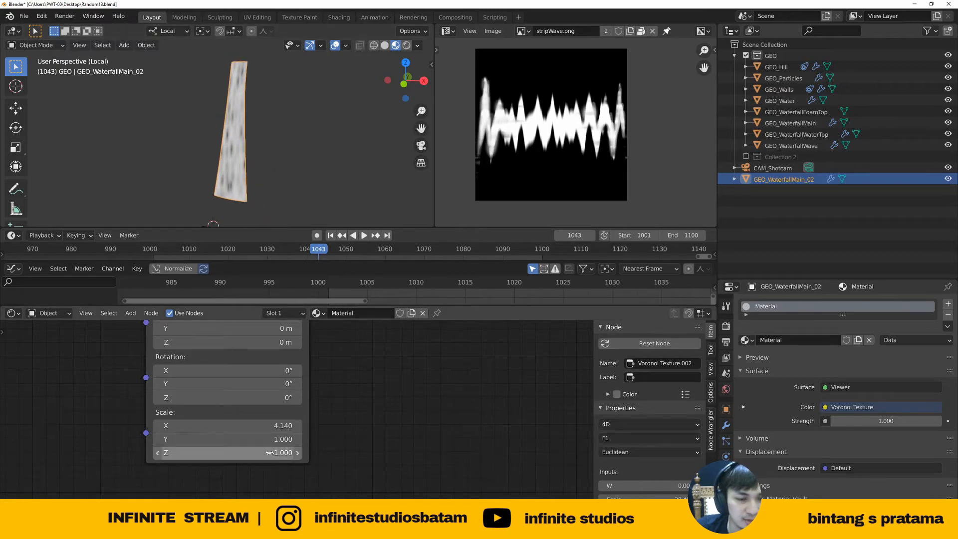
drag(268, 440, 300, 439)
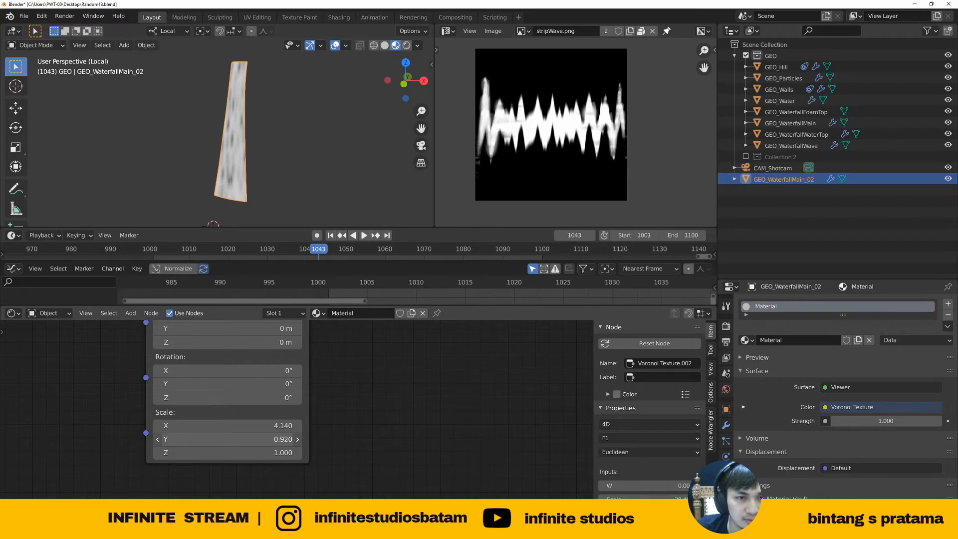
drag(268, 439, 262, 439)
scroll(362, 419, down, 4)
middle_drag(361, 414, 249, 463)
scroll(184, 398, up, 2)
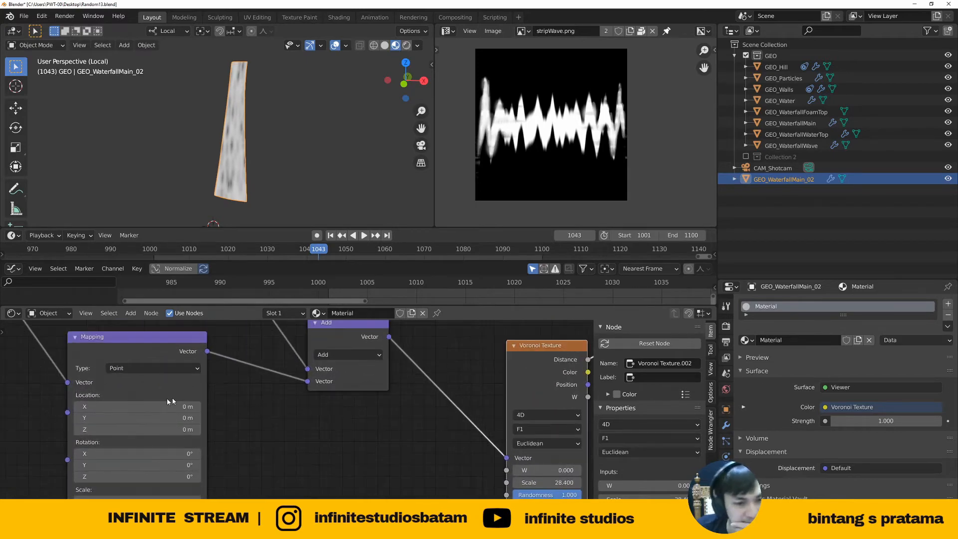
Try an X location offset on the new Mapping node and move the new Voronoi Texture further down
drag(172, 402, 183, 406)
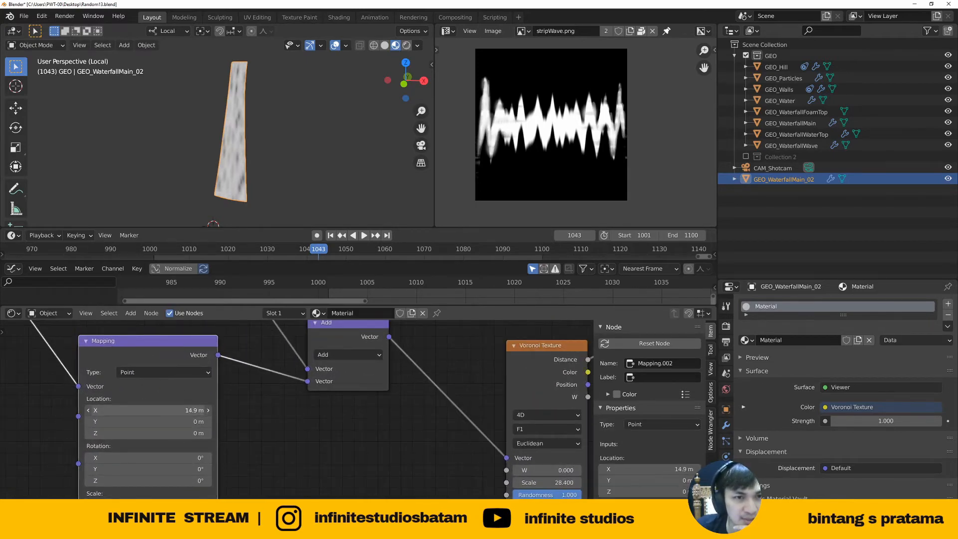
key(Escape)
middle_drag(385, 449, 289, 438)
scroll(288, 438, down, 4)
middle_drag(420, 406, 365, 418)
drag(286, 401, 284, 437)
middle_drag(339, 425, 319, 401)
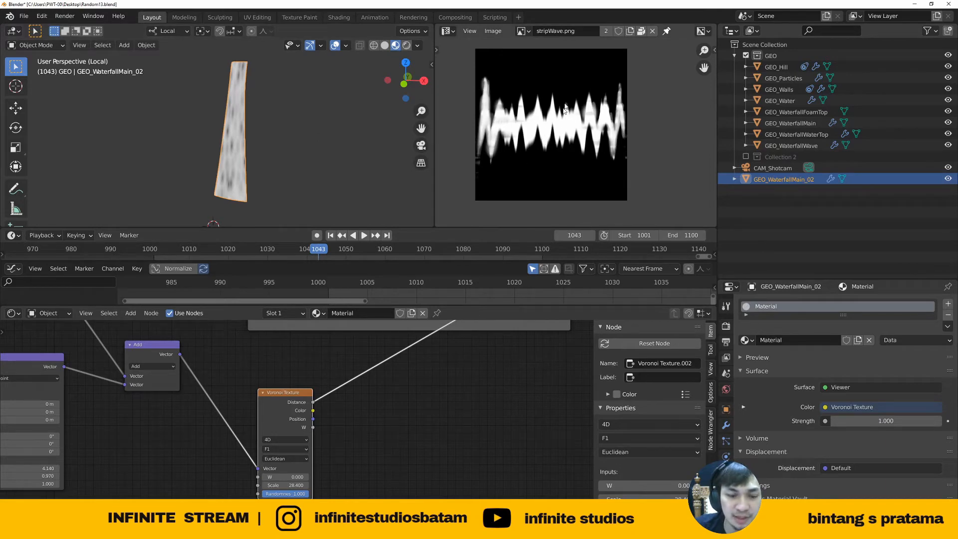
Add an Image Texture node using stripWave.png and place it beneath the new Voronoi Texture
middle_drag(351, 401, 342, 379)
middle_drag(360, 454, 375, 409)
scroll(379, 409, up, 2)
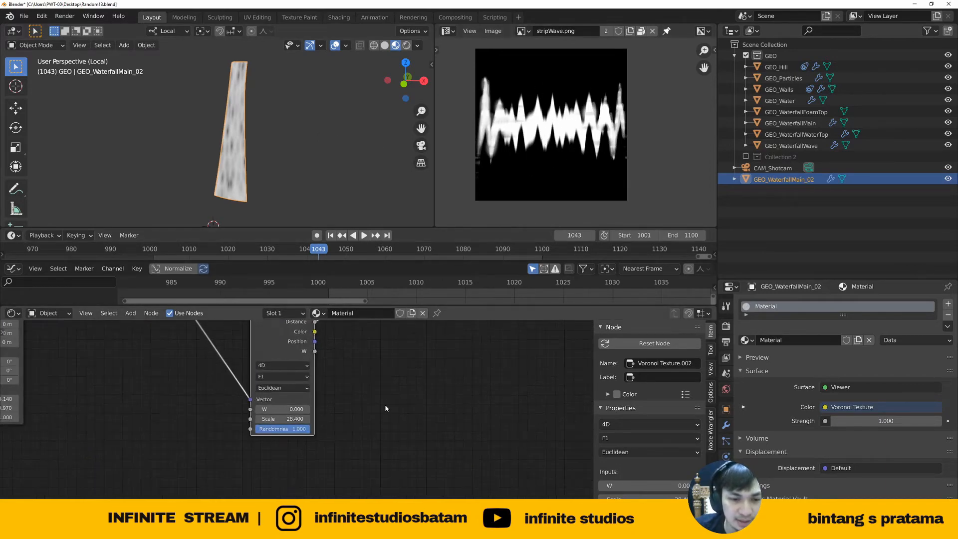
key(shift+a)
click(386, 406)
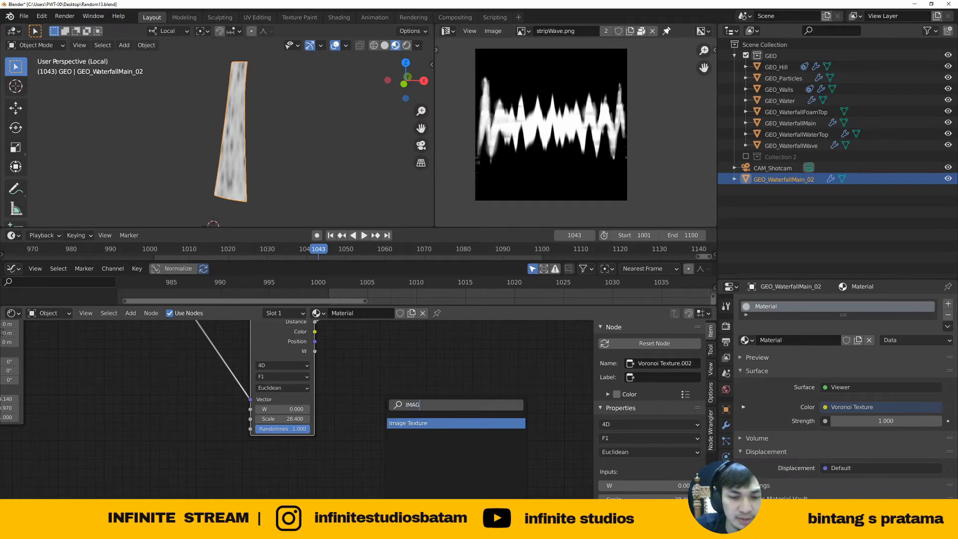
key(Return)
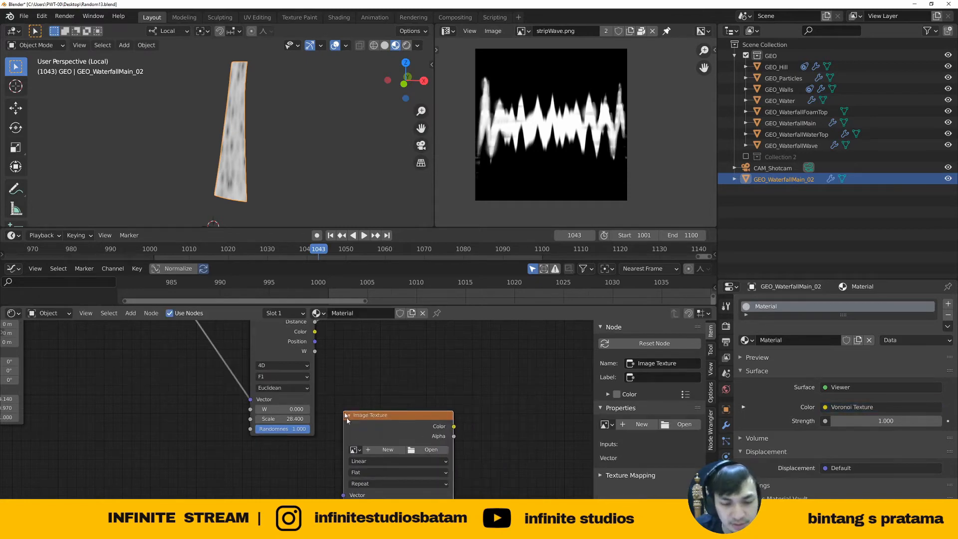
click(346, 420)
click(354, 449)
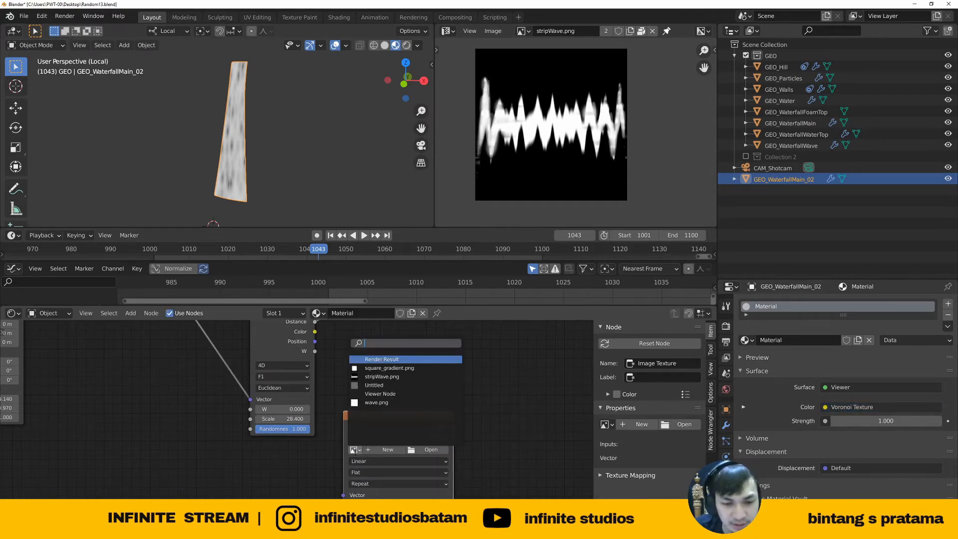
click(379, 377)
drag(389, 425, 282, 453)
Preview the stripWave.png texture on the waterfall mesh and check its UV layout against the image in Edit Mode
ctrl+shift+click(281, 454)
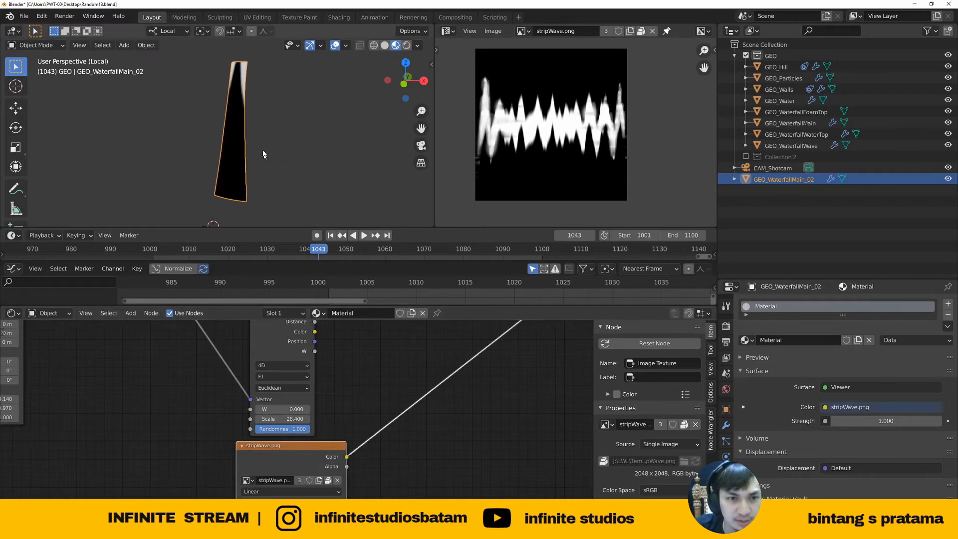
key(Tab)
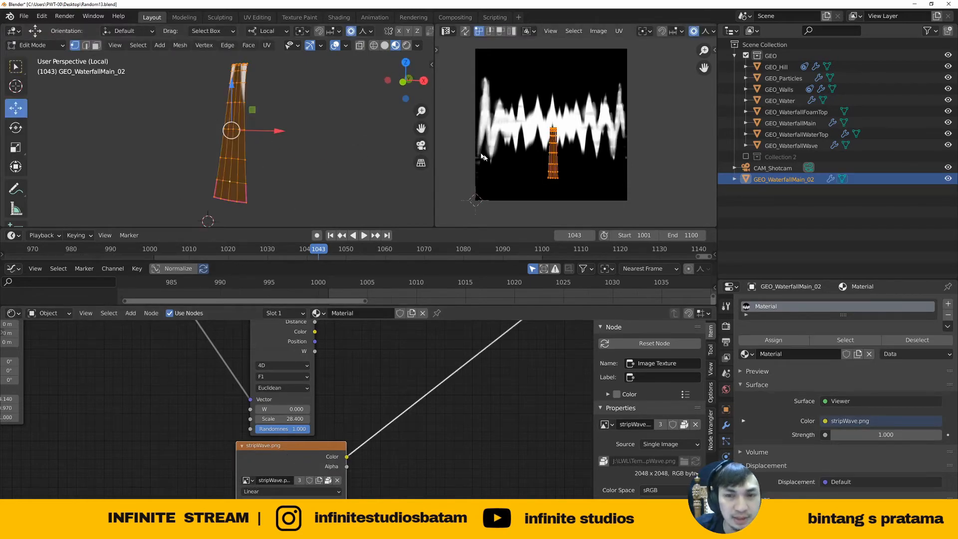
scroll(569, 148, up, 6)
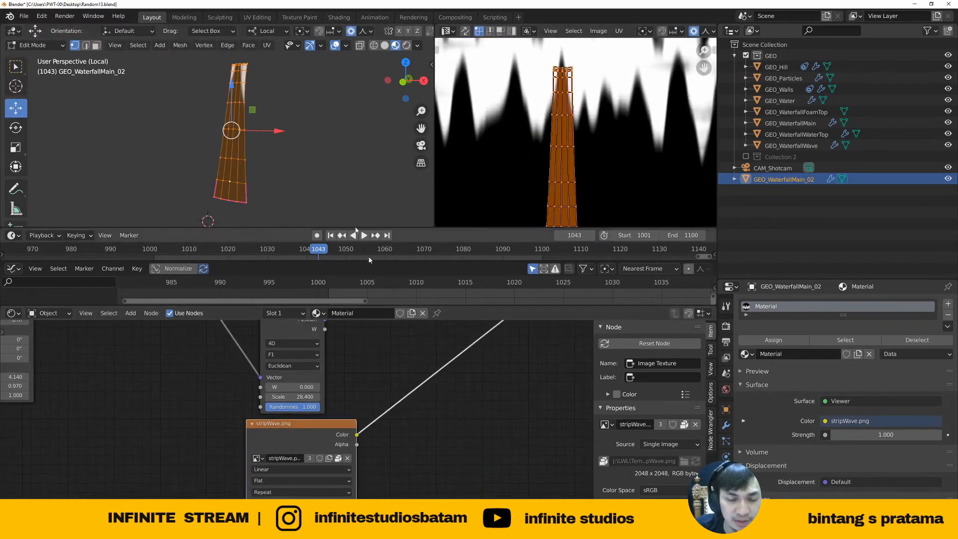
key(Tab)
scroll(191, 398, down, 2)
scroll(191, 395, down, 5)
middle_drag(227, 415, 280, 451)
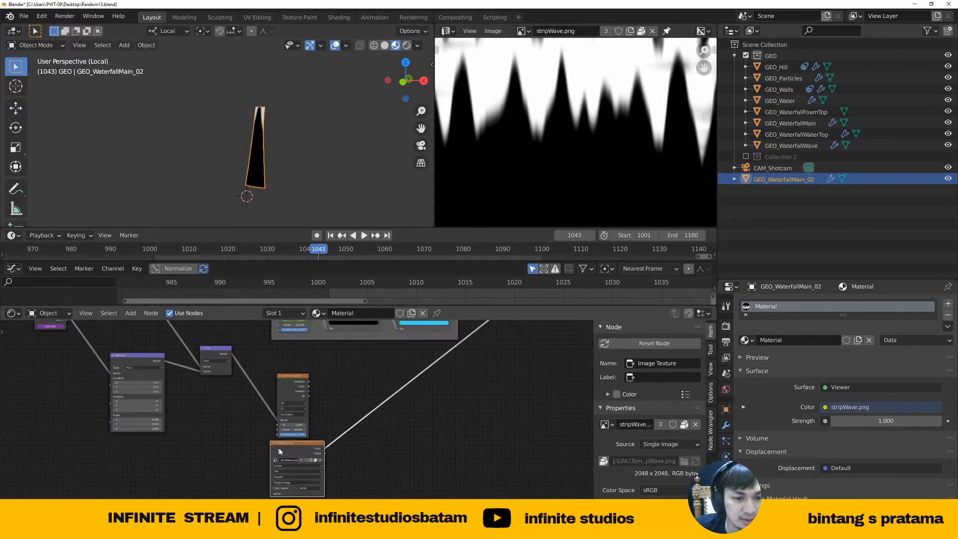
Reposition the Add node between the new Mapping node and the new Voronoi Texture
scroll(280, 452, up, 1)
middle_drag(231, 380, 246, 402)
drag(227, 366, 216, 369)
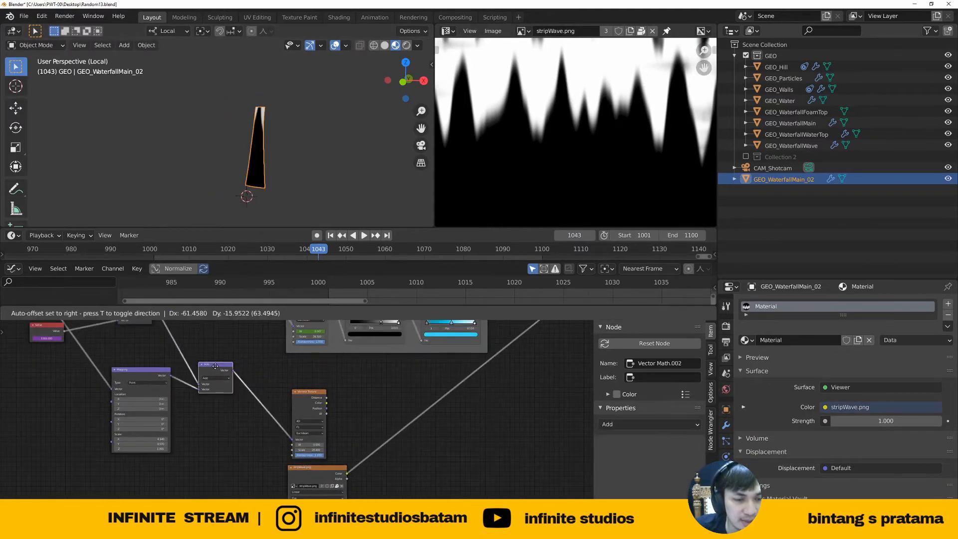
middle_drag(216, 368, 222, 393)
Examine how the Mapping node drives stripWave.png in GEO_WaterfallMain's SHD_Waterfall foam section, and reselect GEO_WaterfallMain_02
click(791, 125)
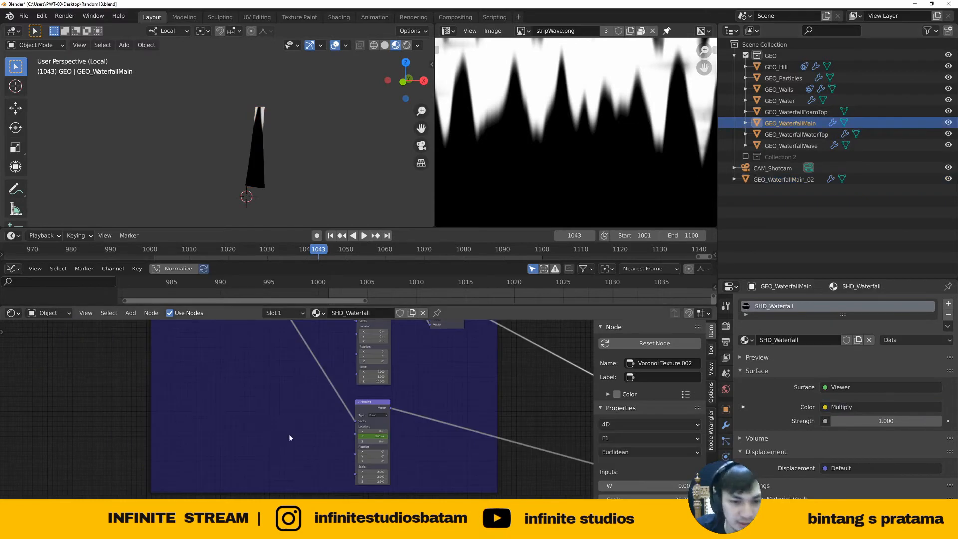
scroll(269, 410, down, 3)
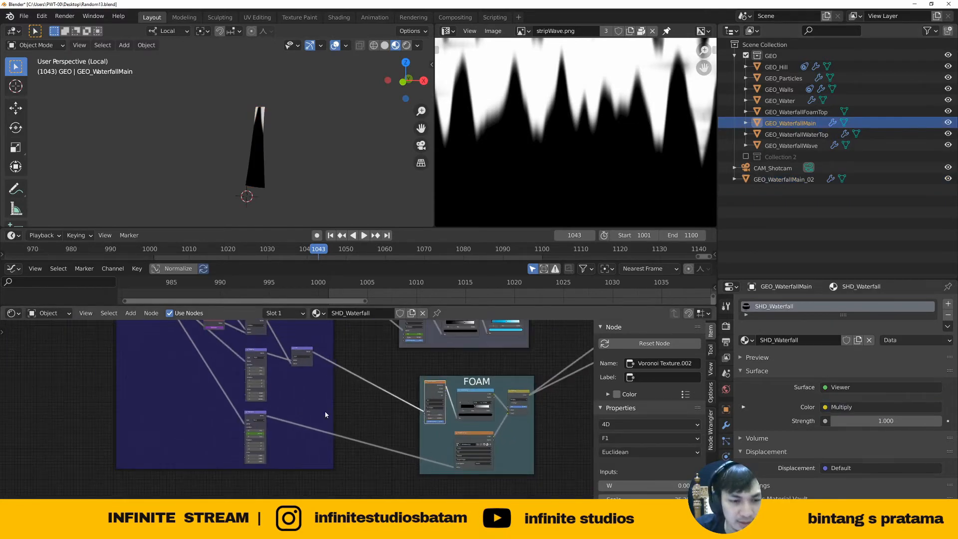
key(ctrl+space)
scroll(334, 313, up, 5)
mouse_move(333, 313)
mouse_down()
mouse_move(339, 303)
mouse_move(334, 311)
mouse_up()
middle_drag(412, 272, 388, 353)
click(209, 166)
drag(209, 164, 208, 169)
middle_drag(417, 385, 380, 295)
scroll(281, 298, up, 3)
mouse_move(258, 291)
mouse_down()
mouse_move(258, 283)
mouse_move(264, 294)
mouse_up()
scroll(265, 345, up, 2)
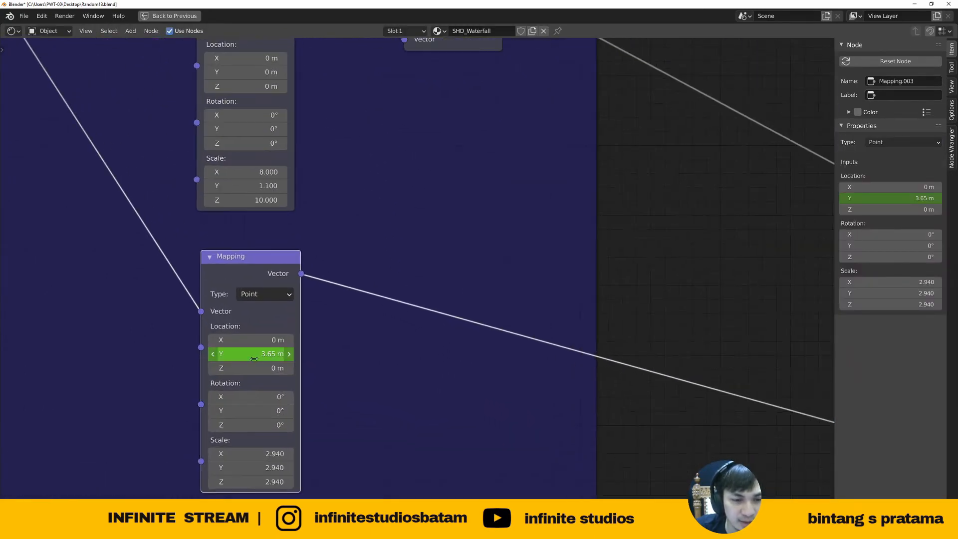
scroll(254, 359, down, 3)
middle_drag(392, 379, 281, 368)
scroll(285, 367, down, 2)
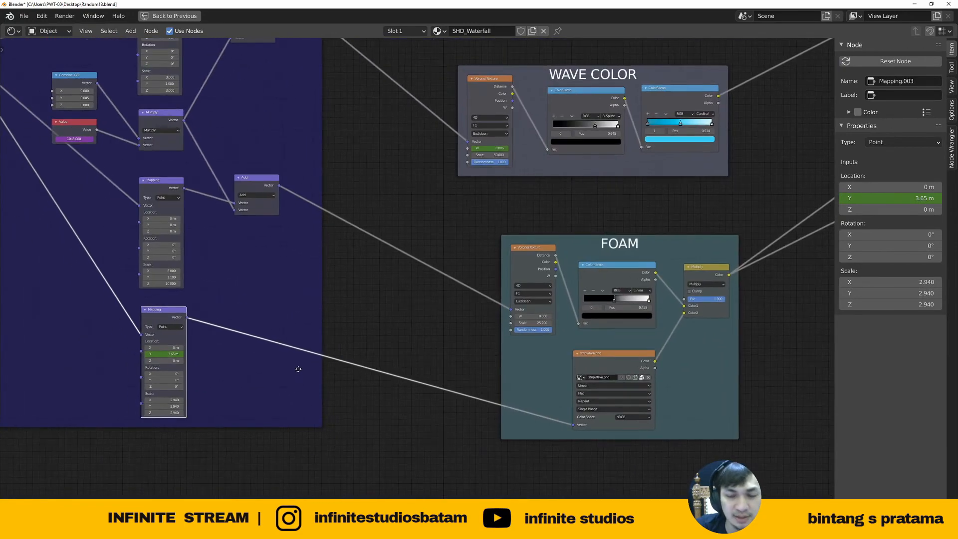
click(572, 357)
scroll(369, 362, down, 2)
key(ctrl+space)
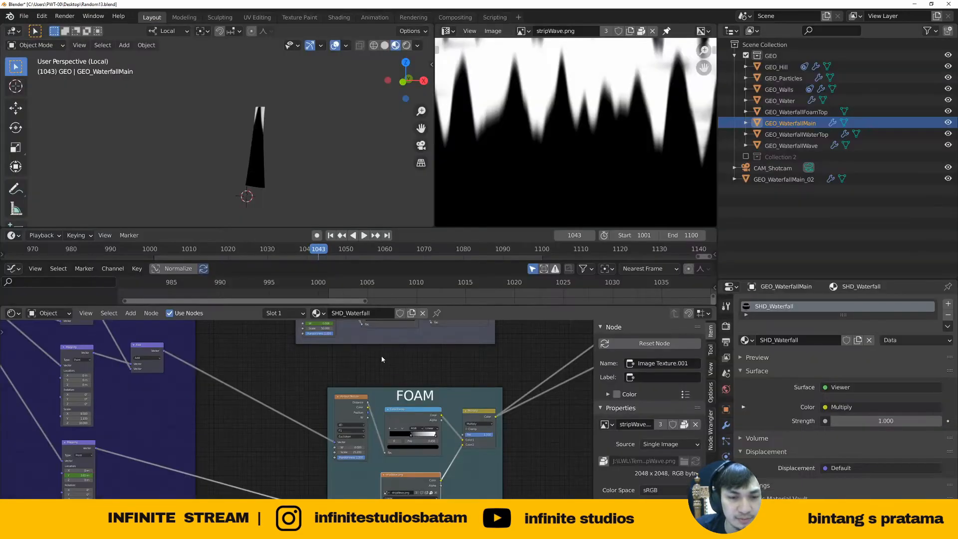
click(779, 179)
Try feeding the Multiply node's vector into the stripWave.png texture and play the animation to check the motion
middle_drag(325, 395, 433, 416)
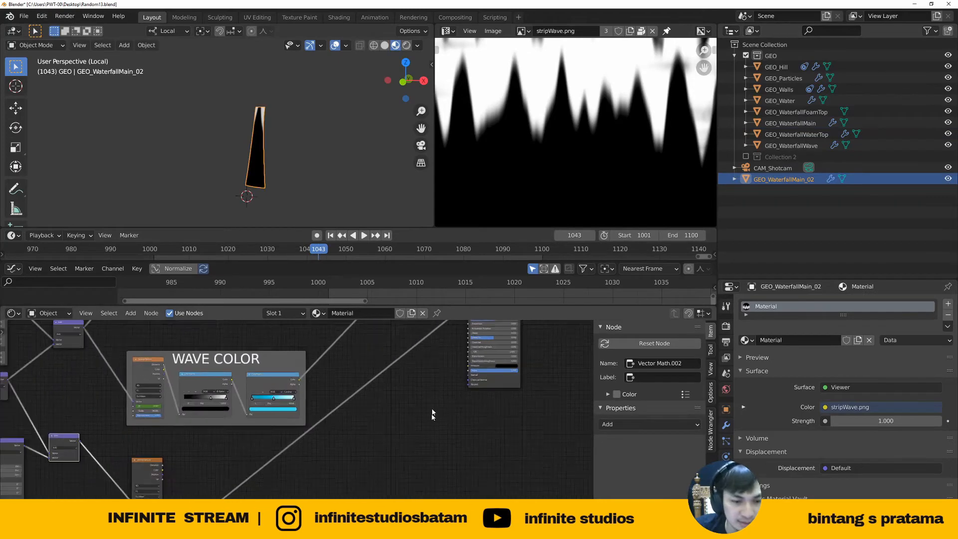
scroll(433, 415, down, 3)
middle_drag(224, 485, 375, 415)
scroll(377, 418, up, 4)
middle_drag(281, 393, 327, 422)
scroll(326, 422, down, 4)
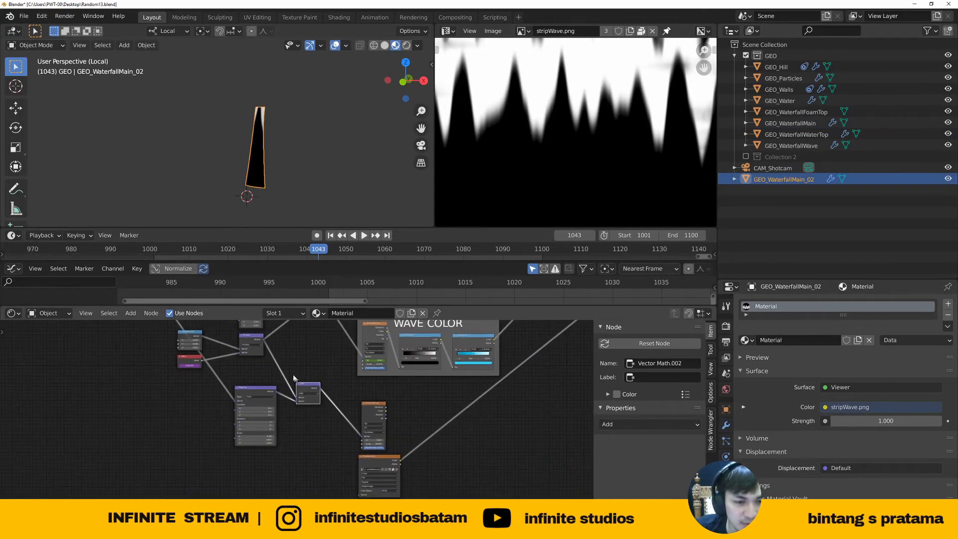
scroll(294, 379, up, 1)
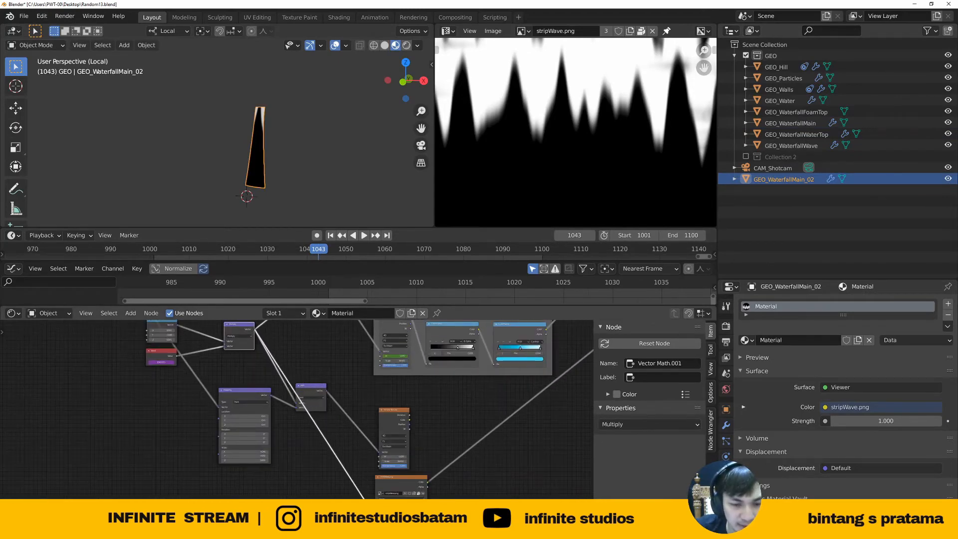
middle_drag(315, 442, 250, 375)
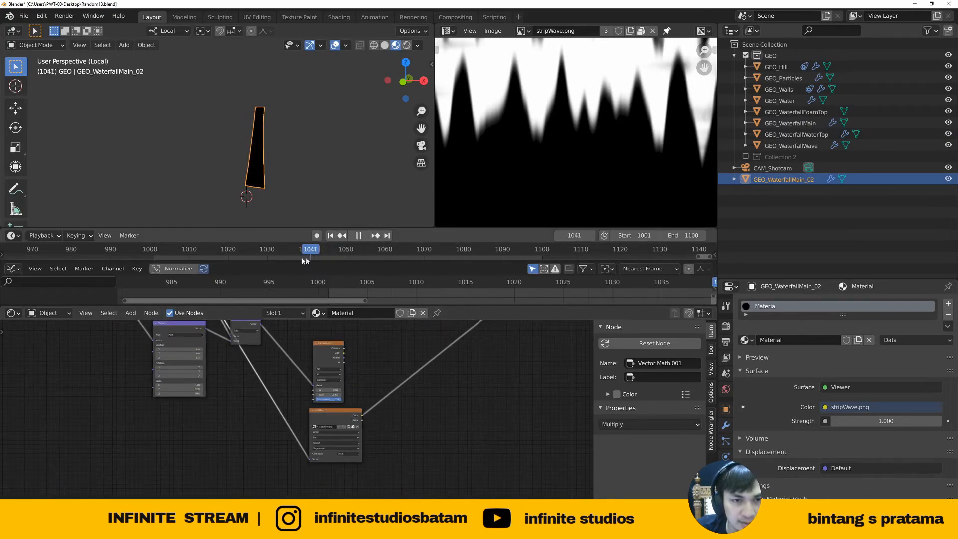
click(309, 457)
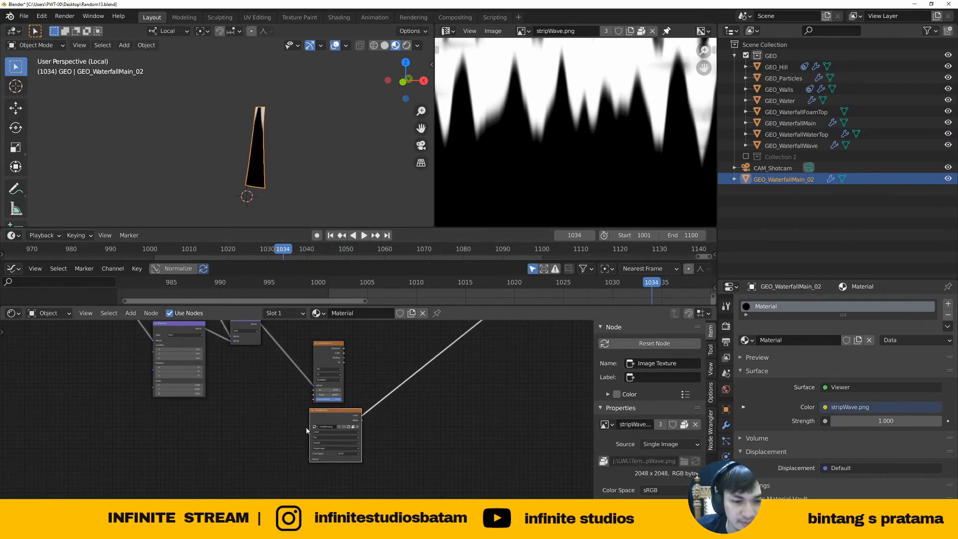
Duplicate the lower Mapping node with its input link, place the copy beneath it, and connect its Vector output to the stripWave.png texture
scroll(307, 430, down, 2)
middle_drag(307, 430, 387, 446)
scroll(300, 444, up, 1)
scroll(310, 378, up, 2)
click(299, 359)
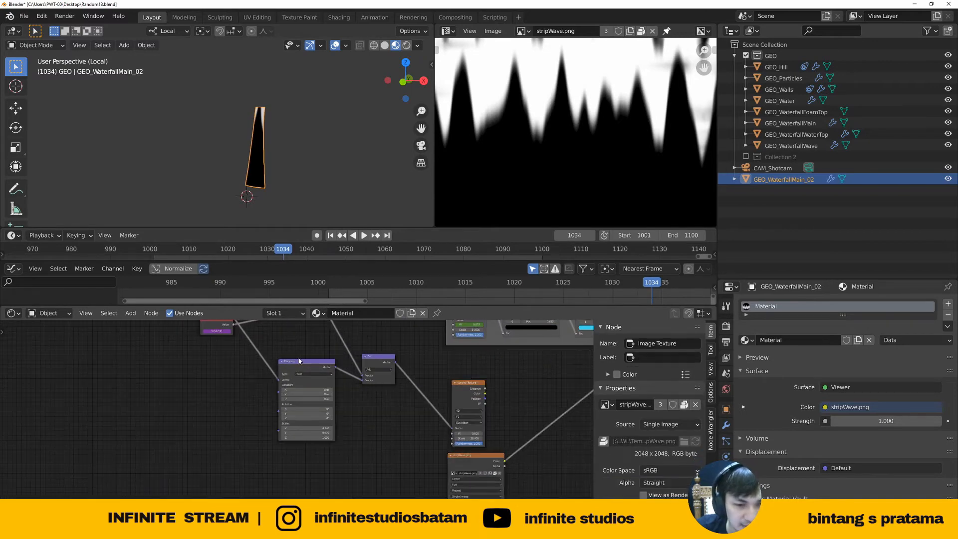
click(301, 367)
key(ctrl+shift+d)
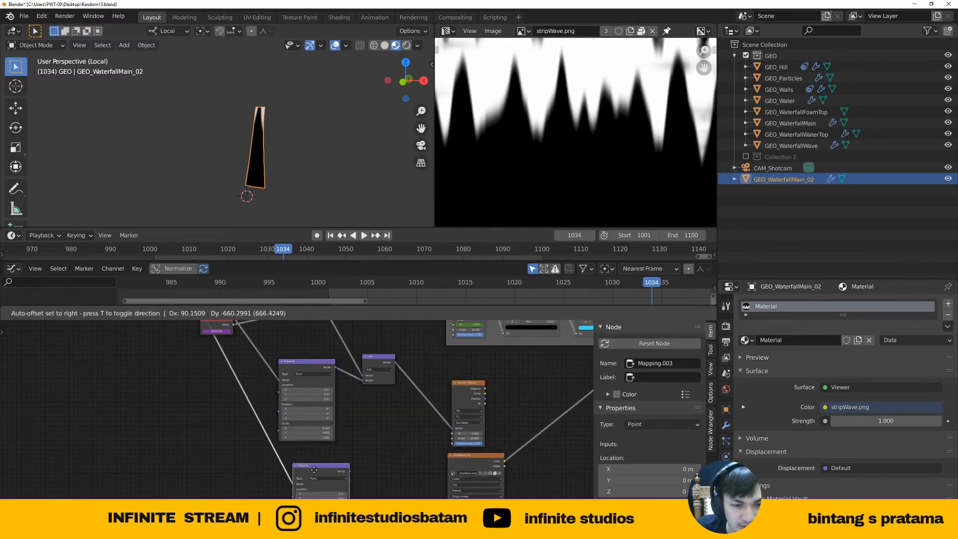
click(324, 467)
scroll(331, 474, up, 5)
middle_drag(331, 474, 303, 400)
scroll(490, 450, up, 1)
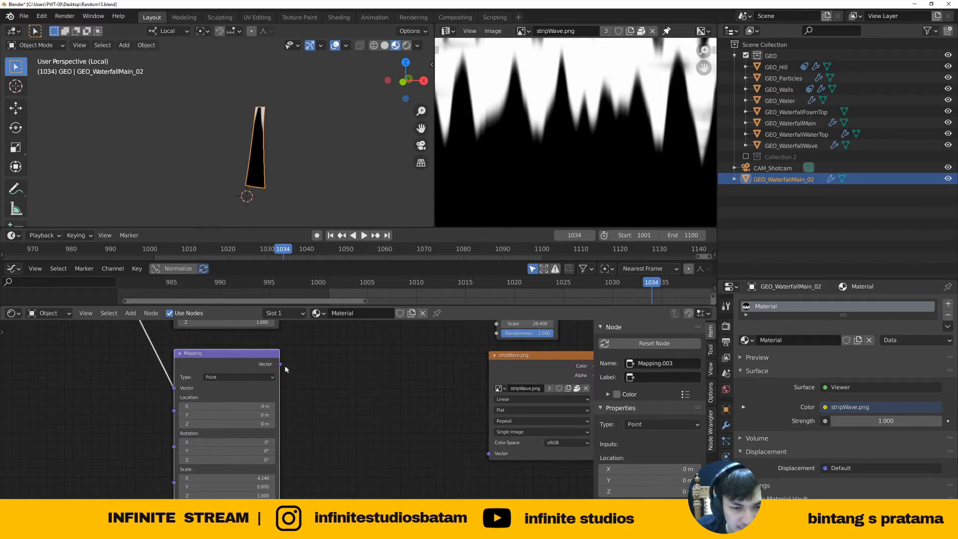
drag(280, 364, 489, 455)
scroll(413, 396, down, 2)
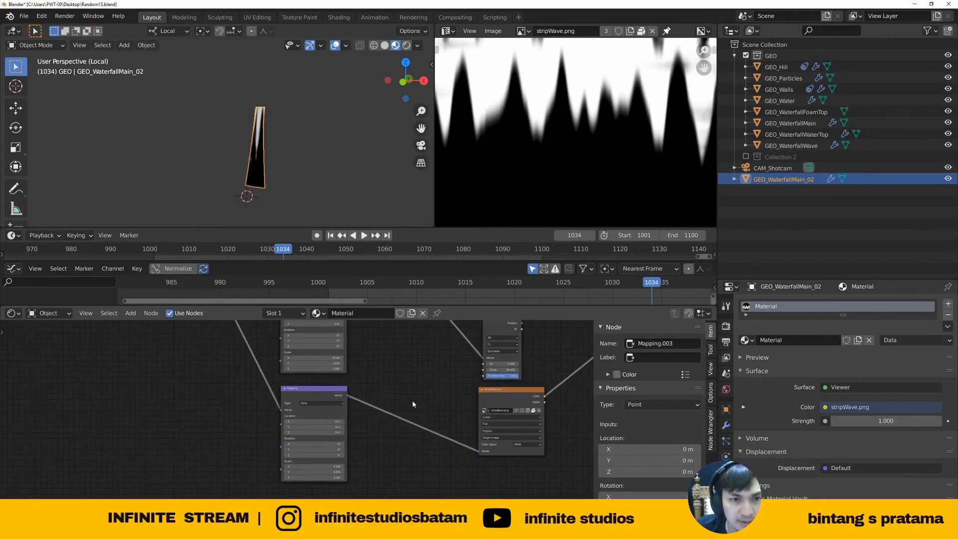
Move the Texture Coordinate node farther from the Mapping nodes and route its UV links through one reroute placed close to it
key(ctrl+space)
scroll(352, 279, down, 2)
scroll(351, 279, down, 3)
middle_drag(351, 279, 349, 363)
scroll(268, 176, up, 4)
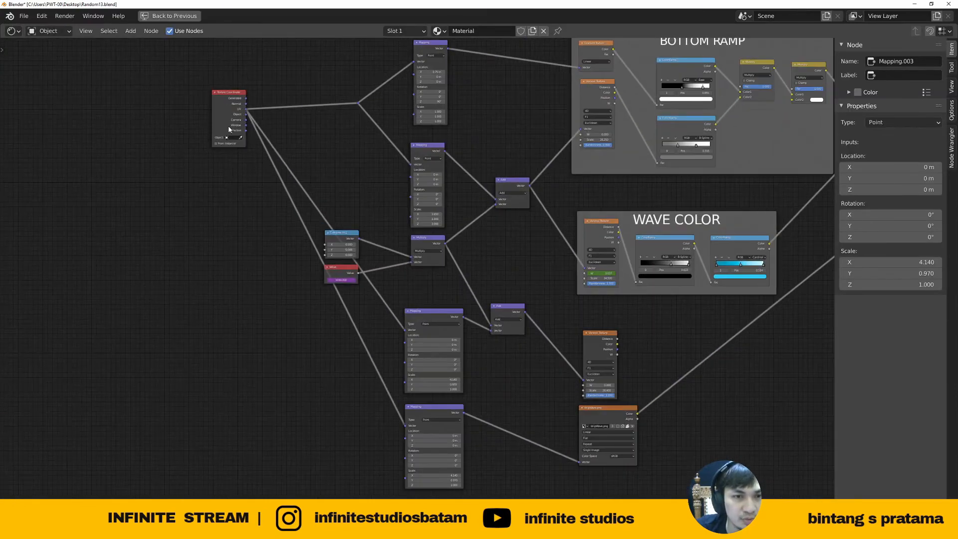
drag(244, 126, 214, 128)
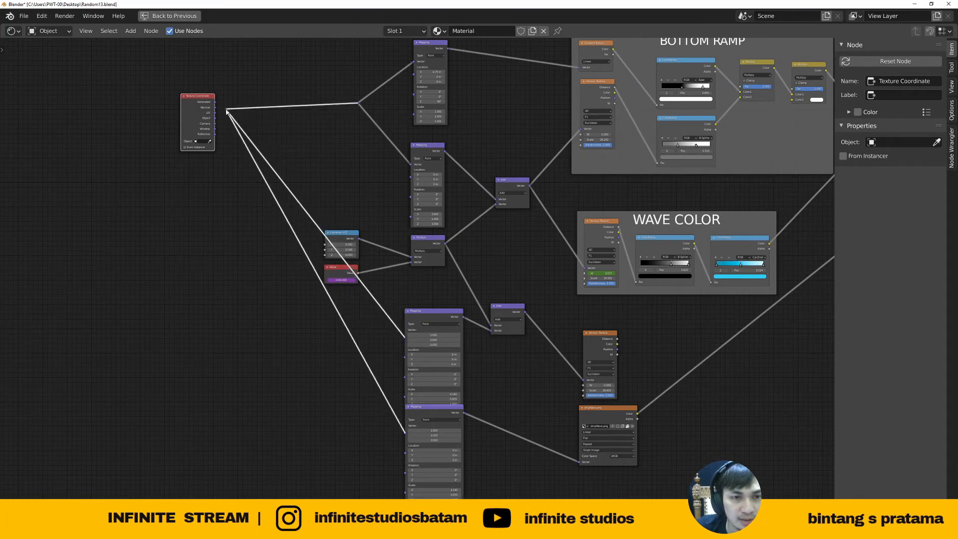
click(239, 131)
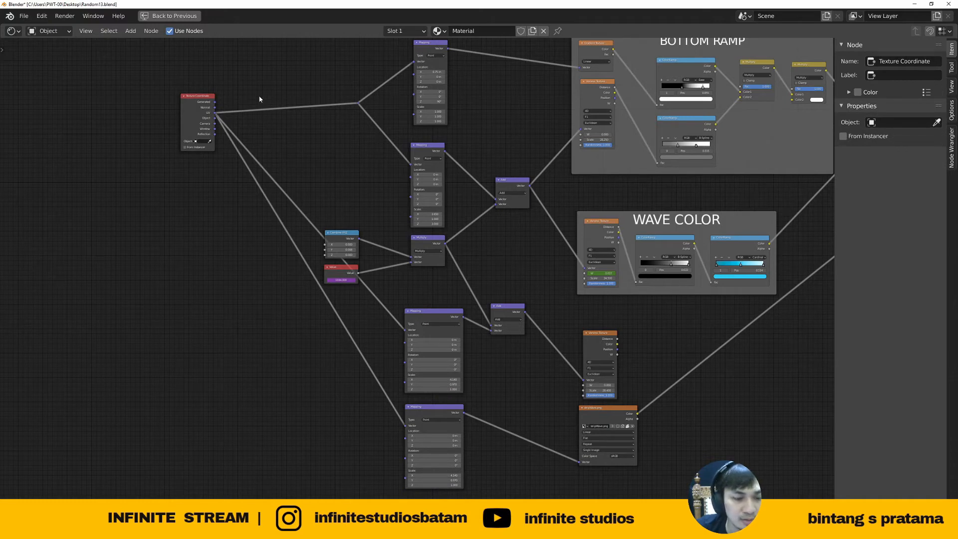
shift+right_drag(242, 133, 243, 133)
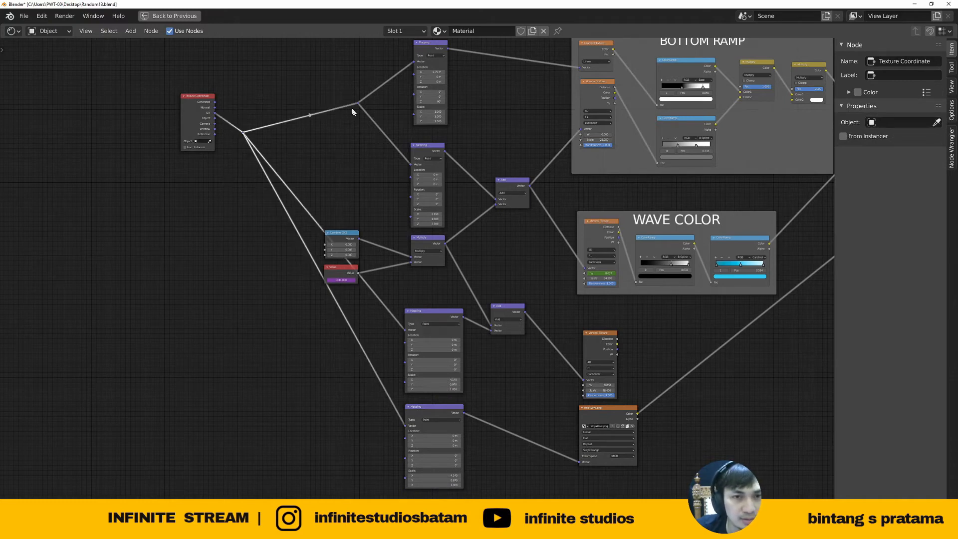
middle_drag(321, 159, 303, 135)
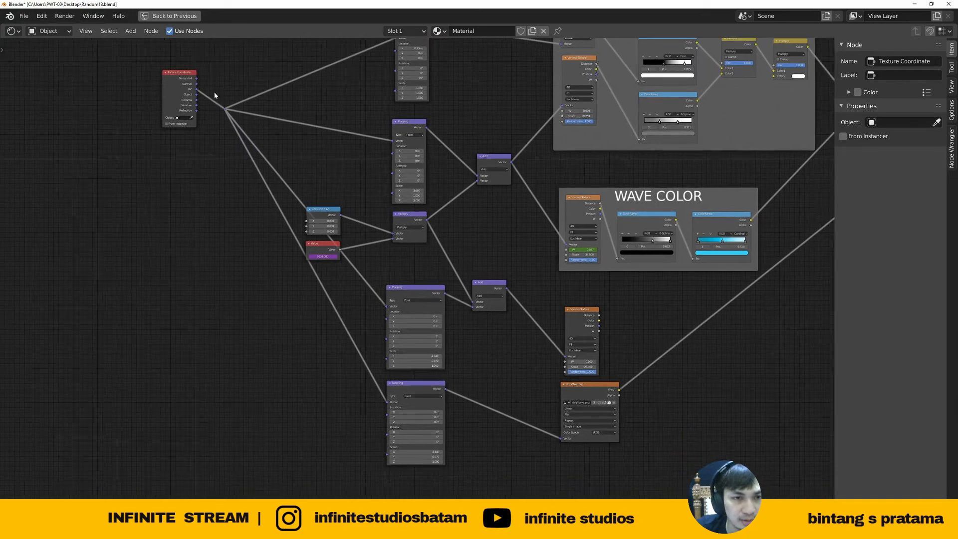
key(g)
click(238, 88)
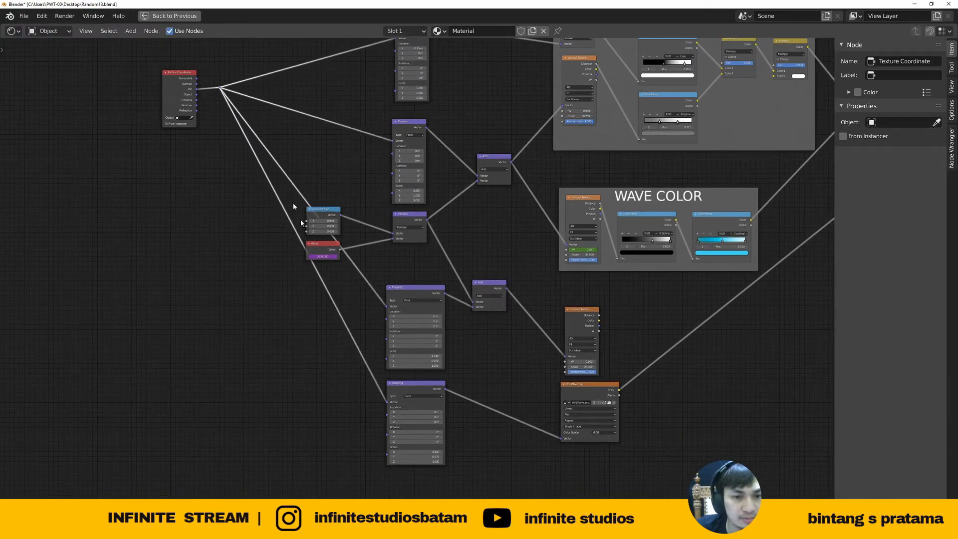
Try a Y location offset of 0.9 m on the Mapping node feeding stripWave.png
middle_drag(397, 393, 343, 359)
scroll(347, 360, up, 9)
click(394, 359)
middle_drag(496, 363, 329, 313)
scroll(330, 313, up, 4)
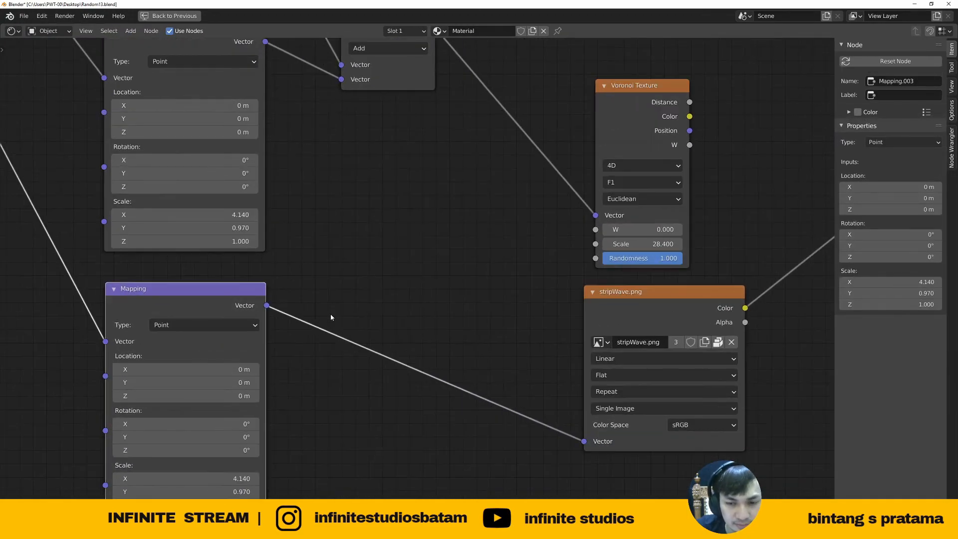
key(ctrl+space)
scroll(250, 345, down, 4)
middle_drag(340, 399, 308, 398)
scroll(308, 398, down, 3)
middle_drag(261, 433, 323, 406)
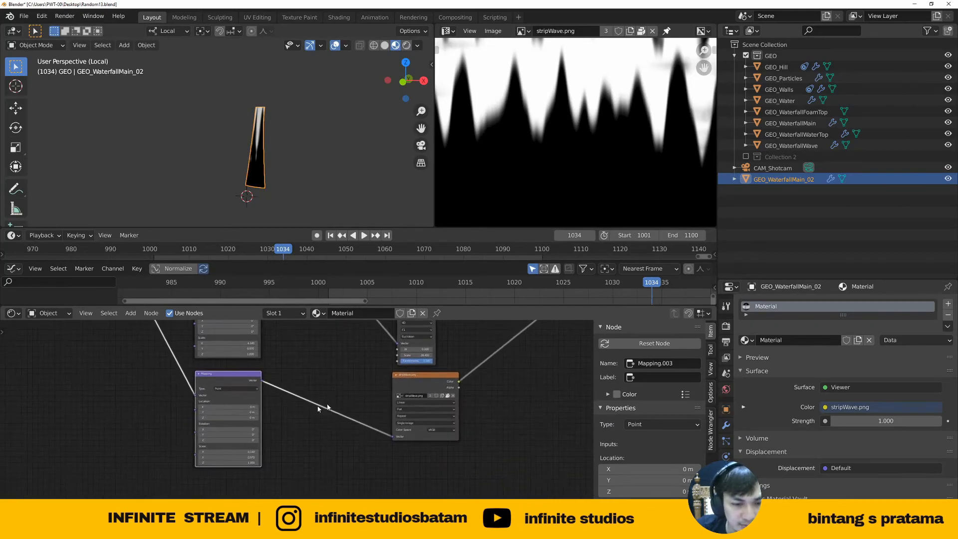
scroll(272, 425, up, 8)
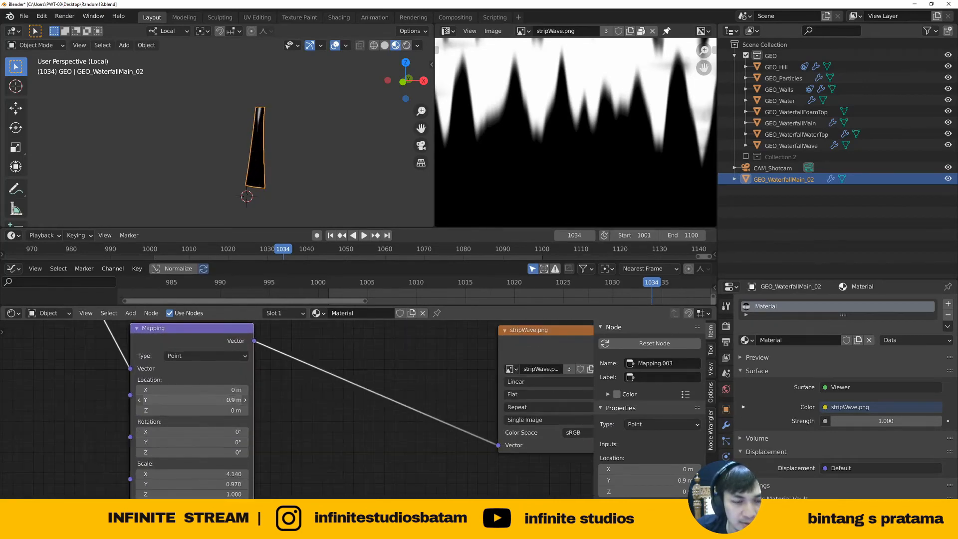
Set the stripWave Mapping node's scale to 1 on all axes and check the mesh's UVs against the image in Edit Mode
scroll(252, 452, down, 2)
scroll(310, 380, up, 3)
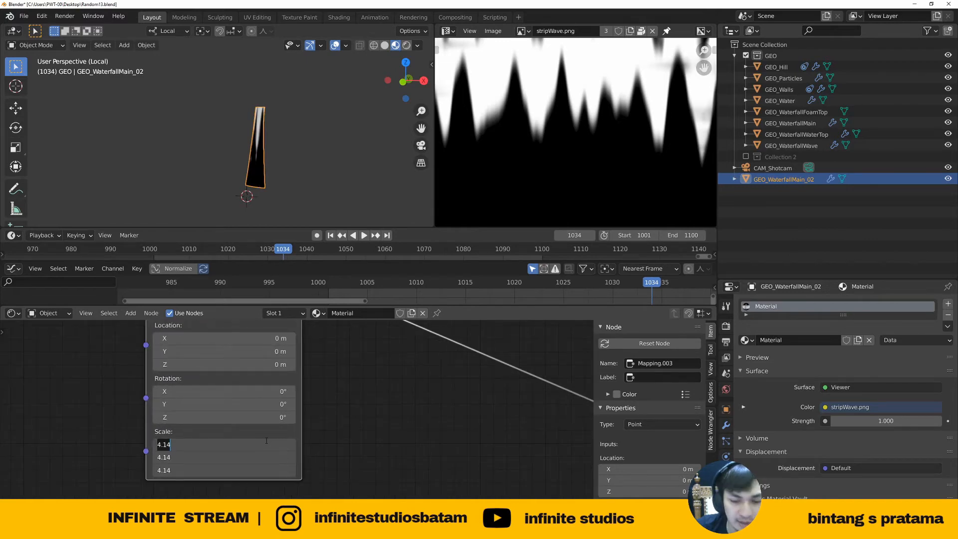
text(1)
key(Return)
scroll(604, 193, down, 5)
middle_drag(604, 193, 559, 179)
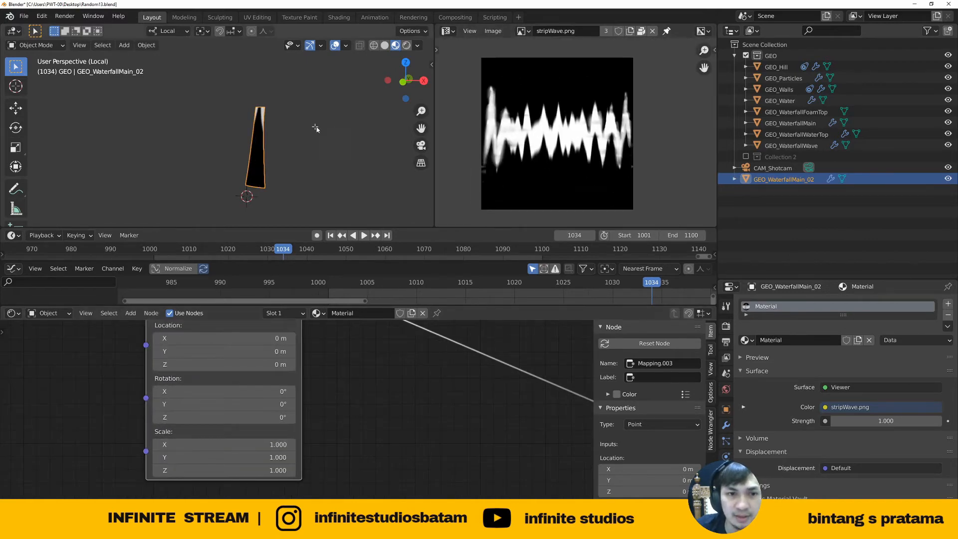
key(Tab)
scroll(519, 171, up, 5)
key(Tab)
scroll(279, 151, up, 2)
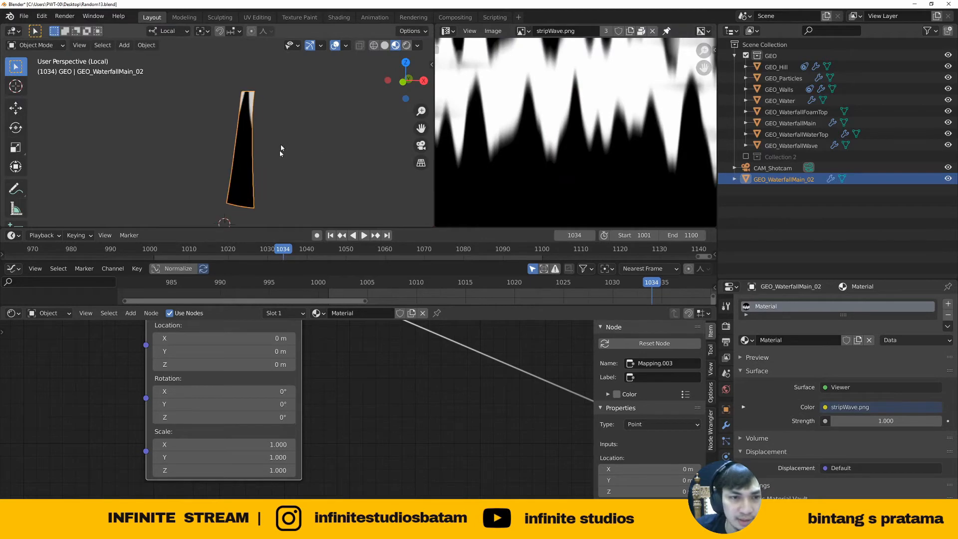
Try uniform scales of 0.5, 2 and 3 on the stripWave Mapping node
click(266, 449)
text(0.5)
key(Return)
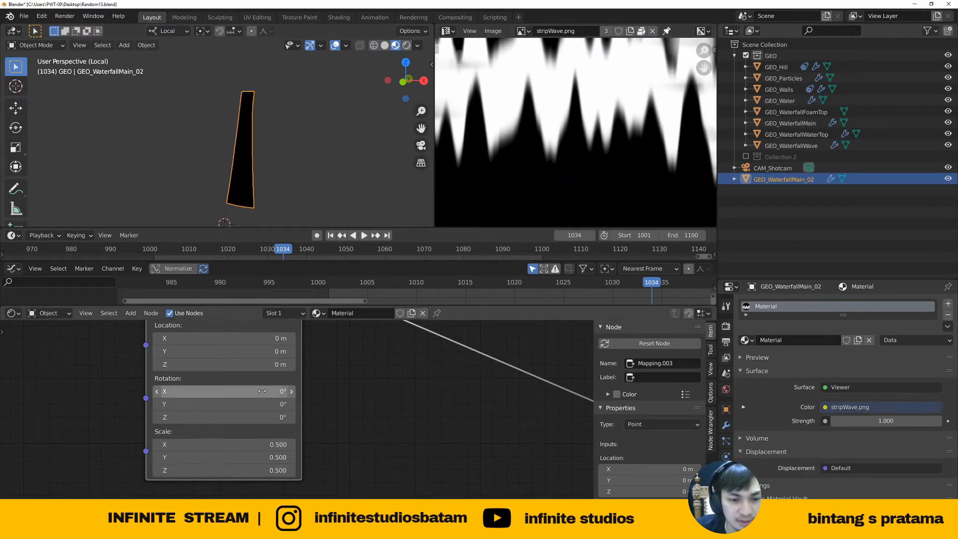
middle_drag(375, 396, 360, 454)
scroll(362, 454, down, 3)
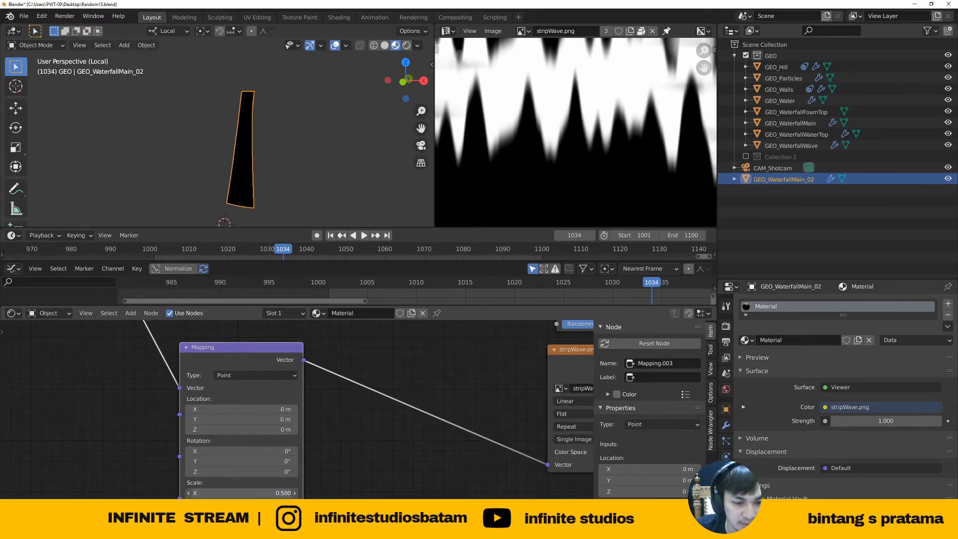
key(Return)
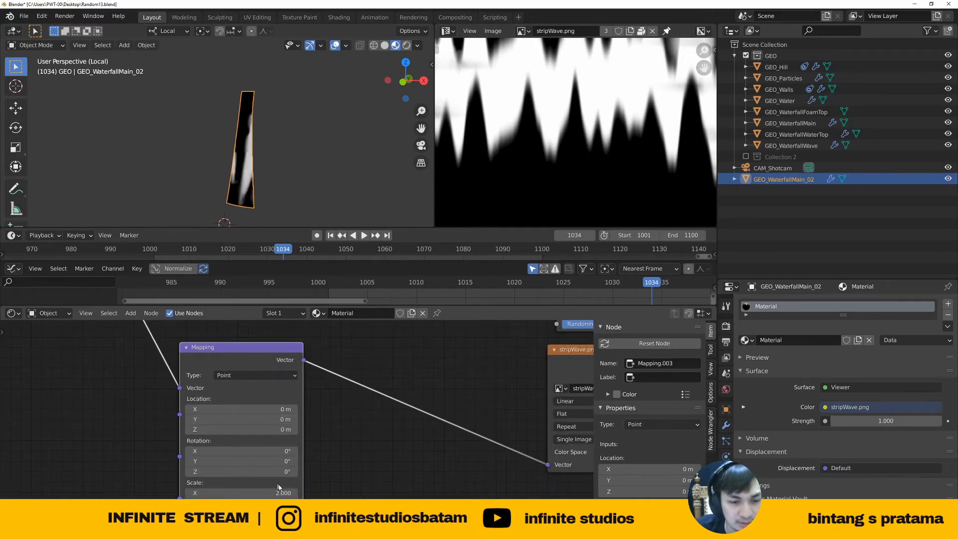
text(3)
key(Return)
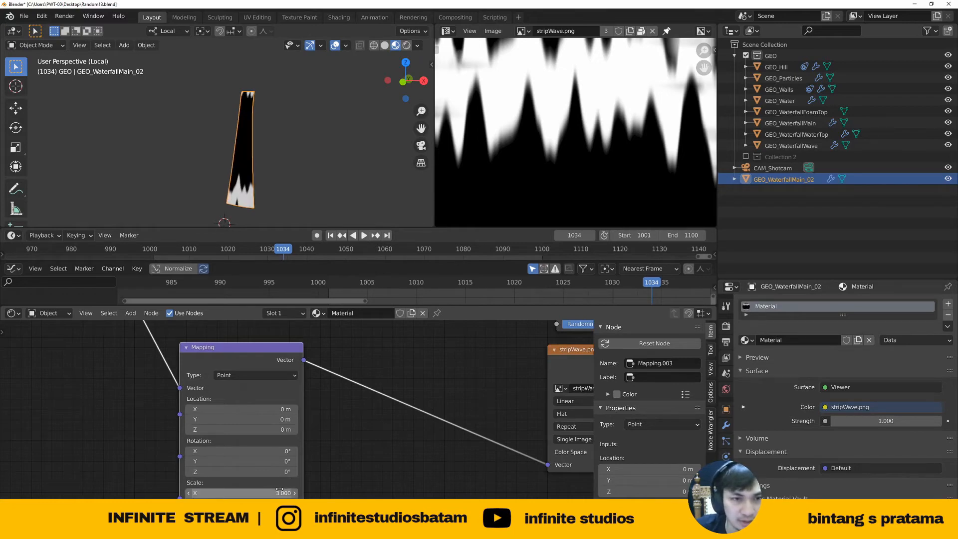
Set the stripWave Mapping node's scale to 4 on all axes and try a Y location offset of 1.34 m
key(g)
click(297, 444)
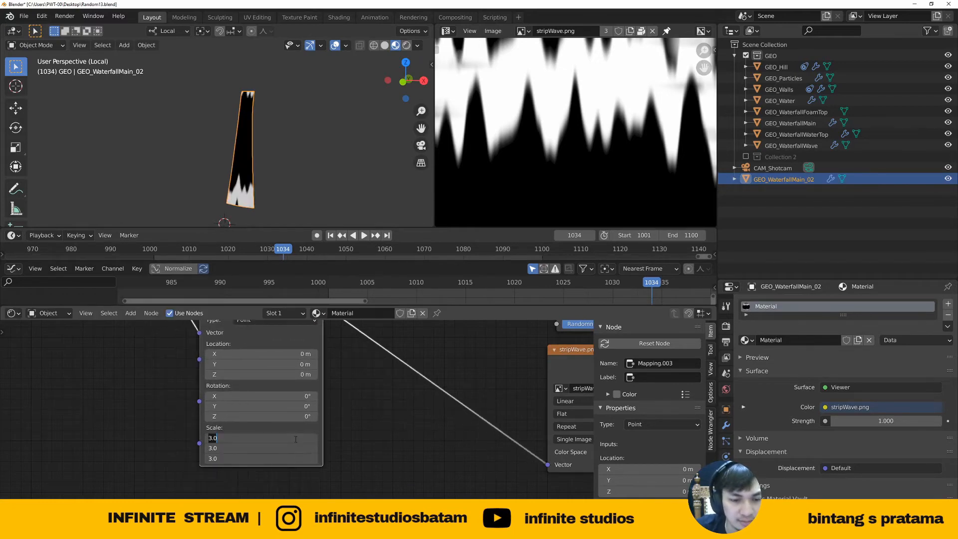
middle_drag(364, 396, 307, 424)
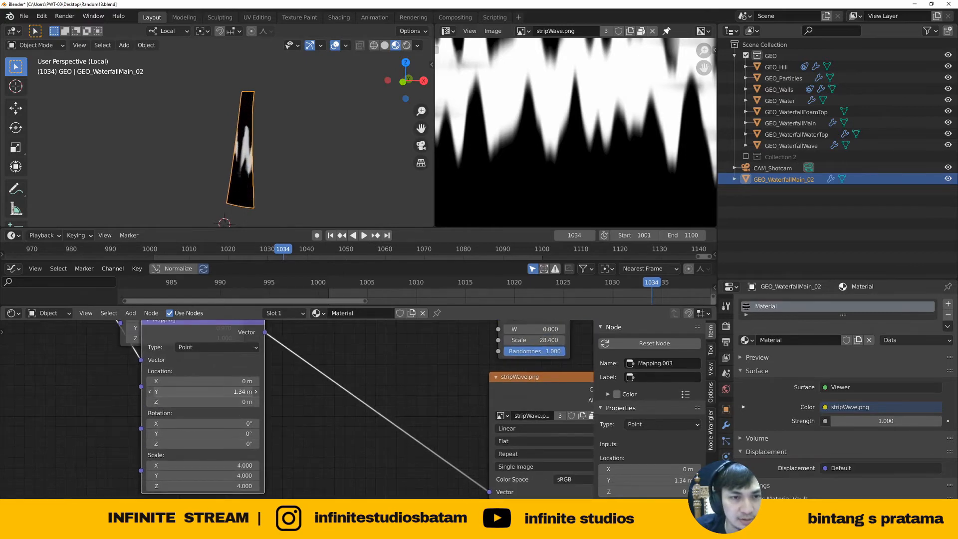
right_click(212, 390)
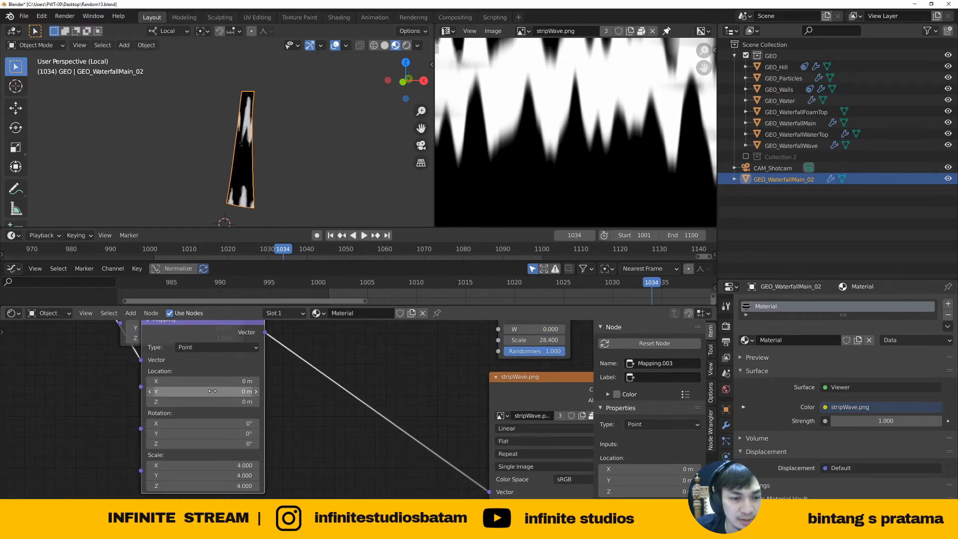
Set the stripWave Mapping node's scale to 5 on all axes
drag(228, 468, 233, 486)
click(234, 465)
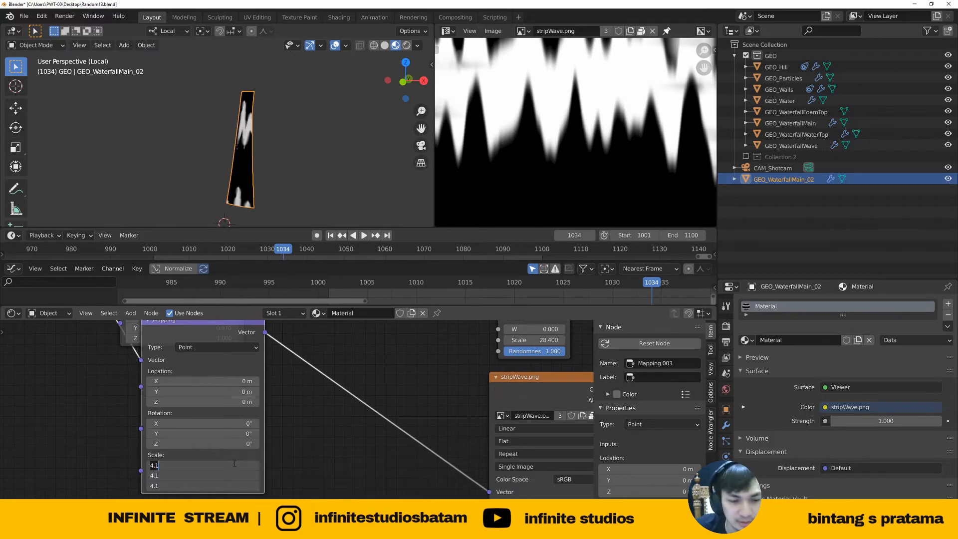
text(5)
key(Return)
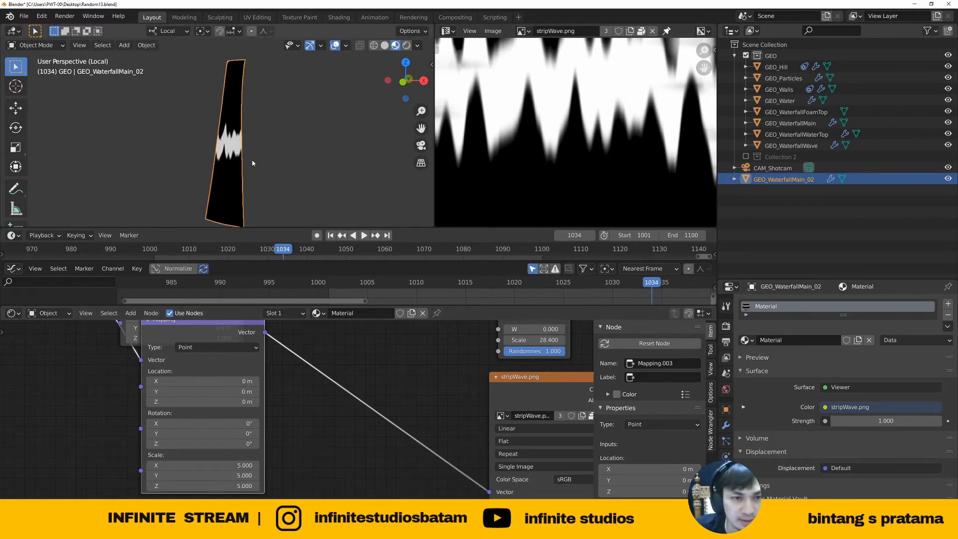
Examine the Mapping node feeding stripWave.png in the SHD_Waterfall material of GEO_WaterfallMain
click(790, 123)
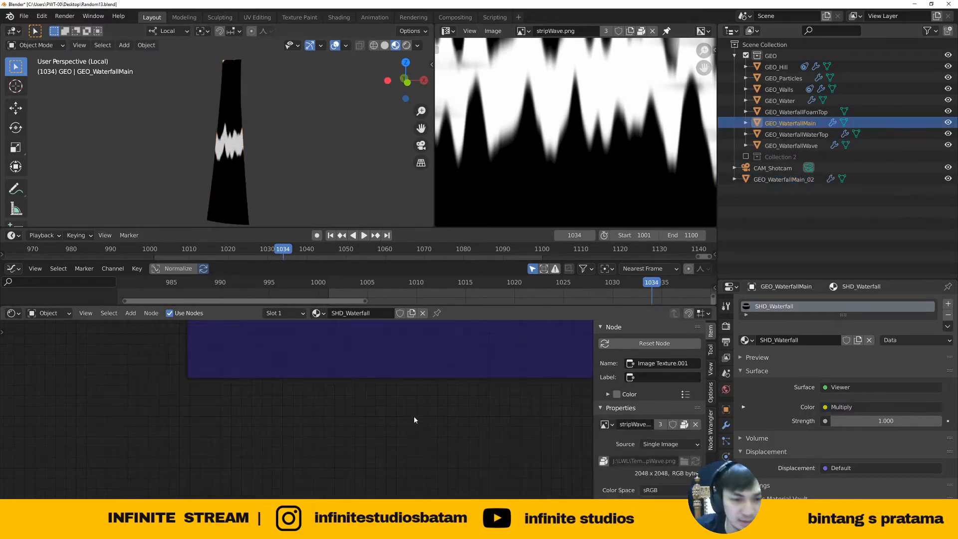
scroll(407, 417, down, 4)
scroll(400, 420, down, 2)
middle_drag(400, 420, 332, 428)
scroll(389, 451, up, 5)
scroll(388, 451, down, 4)
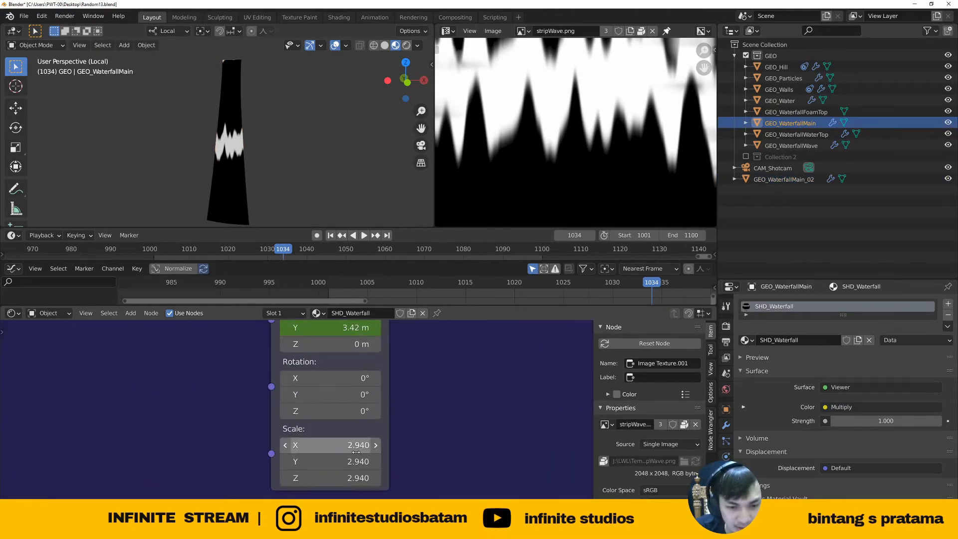
middle_drag(388, 451, 227, 434)
scroll(251, 439, down, 2)
scroll(226, 435, down, 1)
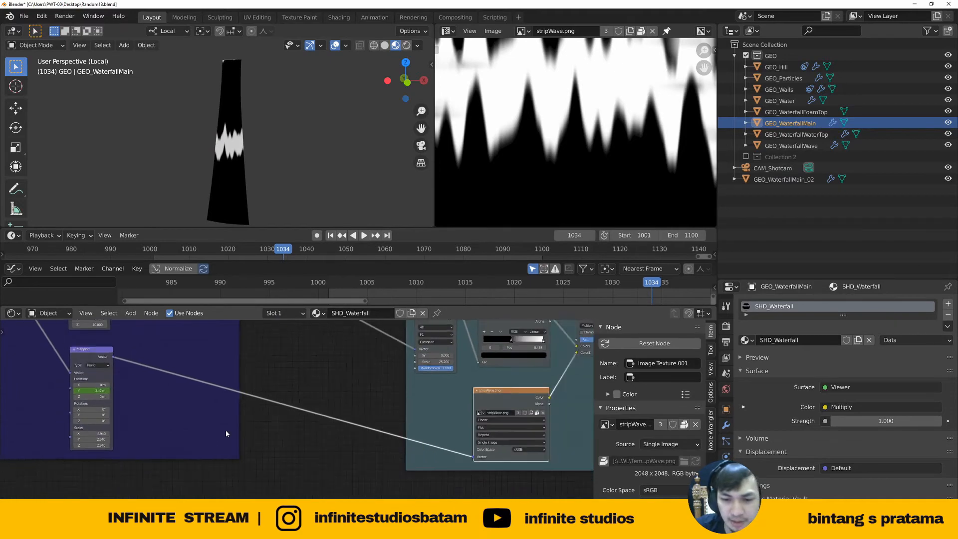
middle_drag(130, 419, 244, 433)
scroll(232, 430, up, 2)
Reselect GEO_WaterfallMain_02 and lower only the Y scale of the stripWave Mapping node to about 2.5
click(787, 179)
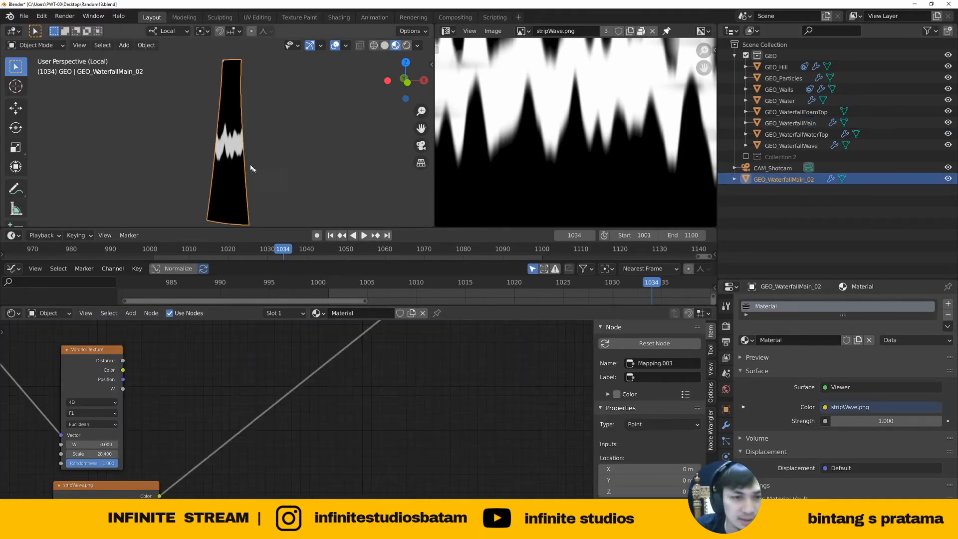
middle_drag(252, 166, 265, 156)
middle_drag(220, 412, 339, 389)
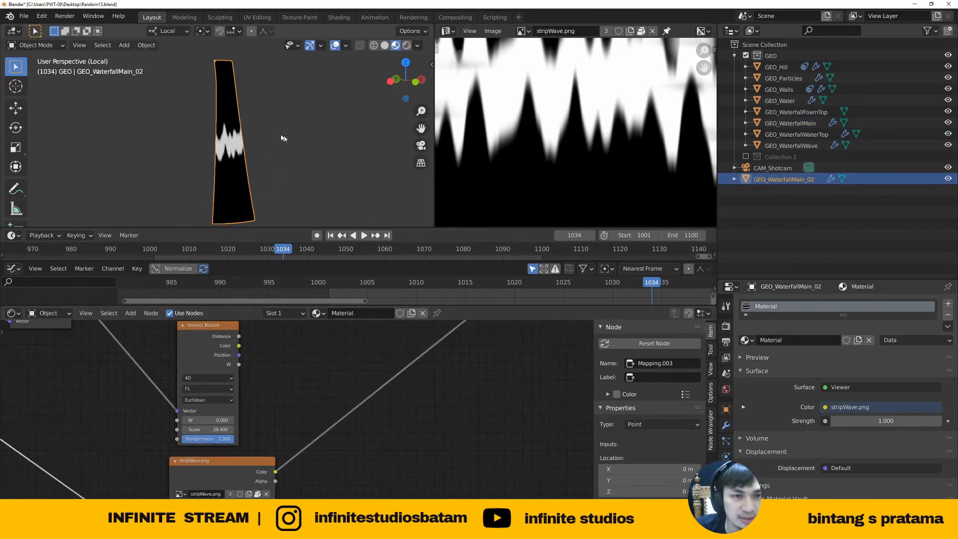
middle_drag(285, 140, 239, 144)
scroll(345, 406, down, 3)
middle_drag(119, 418, 280, 397)
scroll(280, 398, up, 4)
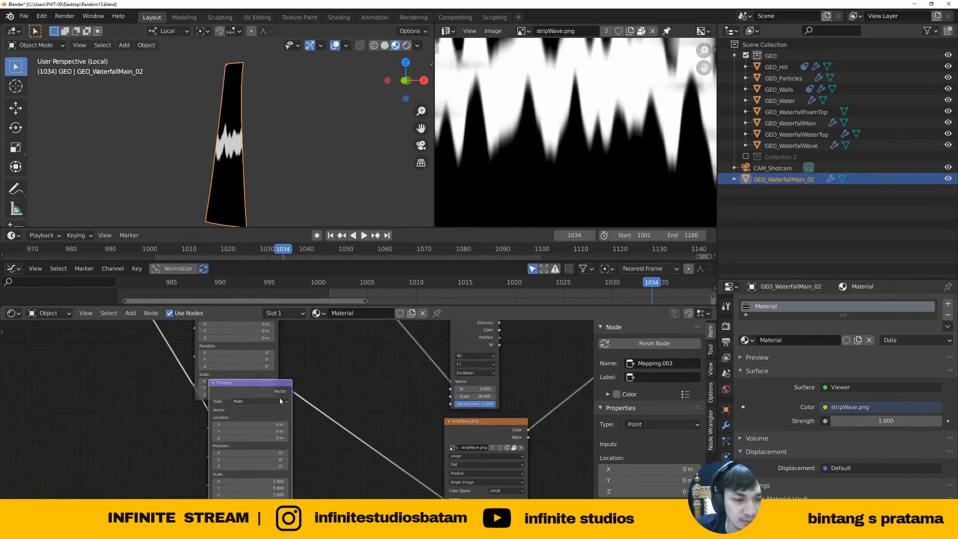
drag(280, 398, 264, 416)
scroll(284, 445, up, 3)
middle_drag(282, 450, 296, 403)
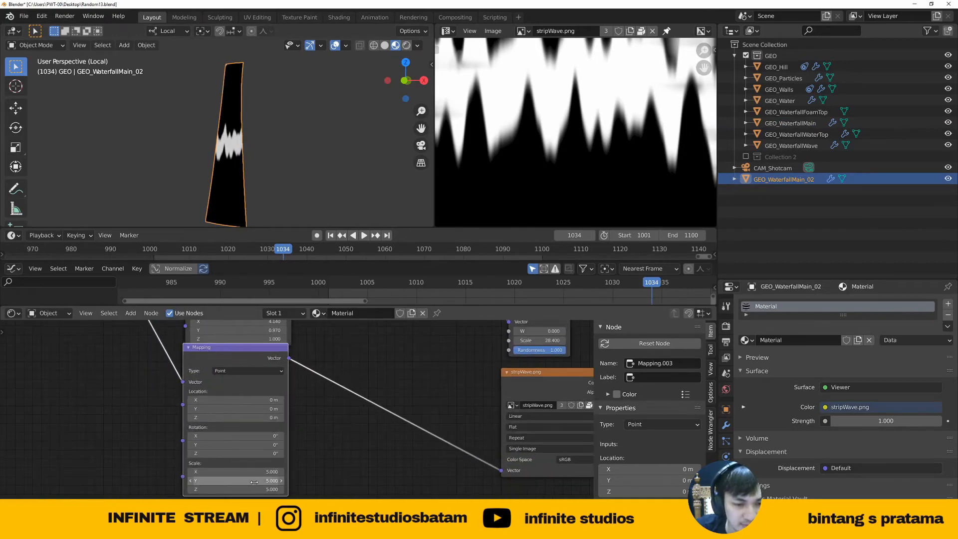
drag(235, 481, 205, 480)
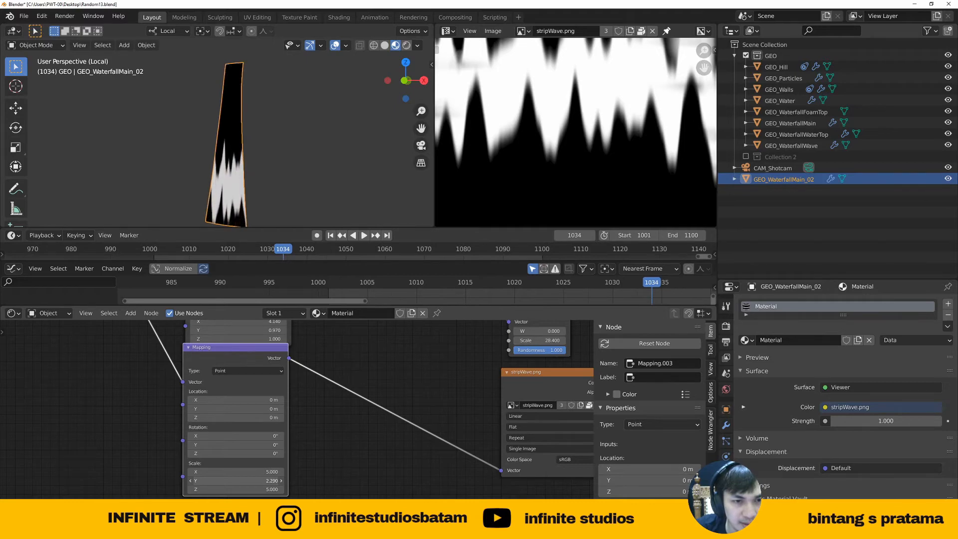
Move the stripWave Mapping node clear of the Mapping node above it, then try a location offset and undo it
scroll(345, 452, down, 2)
middle_drag(345, 452, 299, 471)
drag(240, 420, 240, 445)
middle_drag(283, 427, 327, 354)
scroll(299, 372, up, 4)
drag(250, 391, 299, 387)
key(ctrl+z)
scroll(348, 405, down, 4)
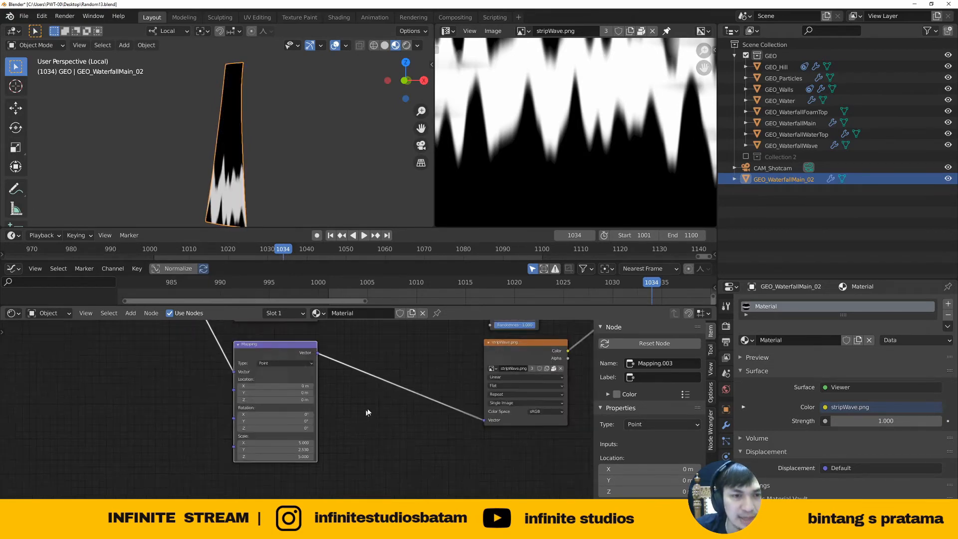
Preview the 4D Voronoi Texture's output on the waterfall mesh
middle_drag(418, 387, 310, 424)
scroll(310, 424, down, 4)
middle_drag(380, 383, 280, 430)
scroll(279, 429, up, 2)
drag(277, 350, 275, 353)
ctrl+shift+click(274, 352)
middle_drag(352, 371, 309, 376)
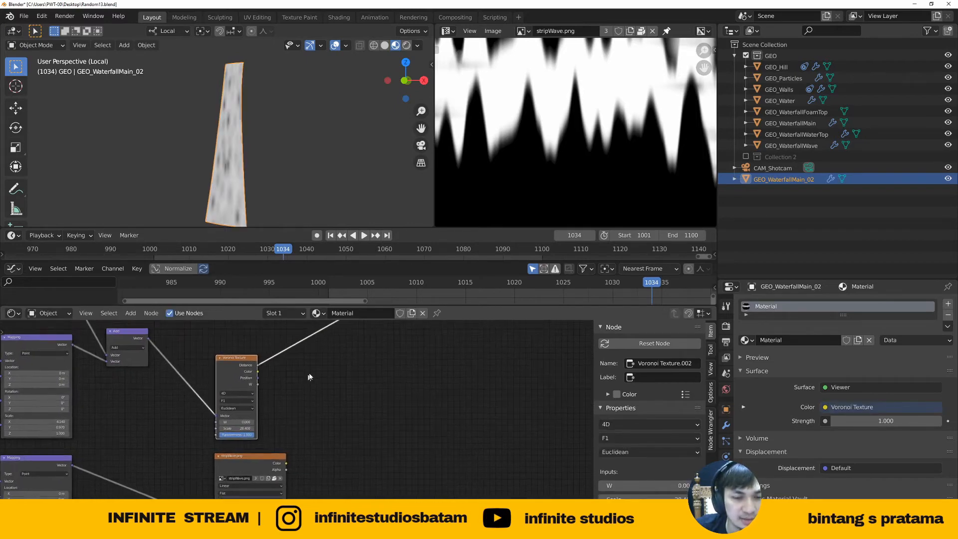
Insert a ColorRamp after the Voronoi Texture and move its black stop to about 0.54
scroll(308, 377, up, 1)
key(shift+a)
text(ram)
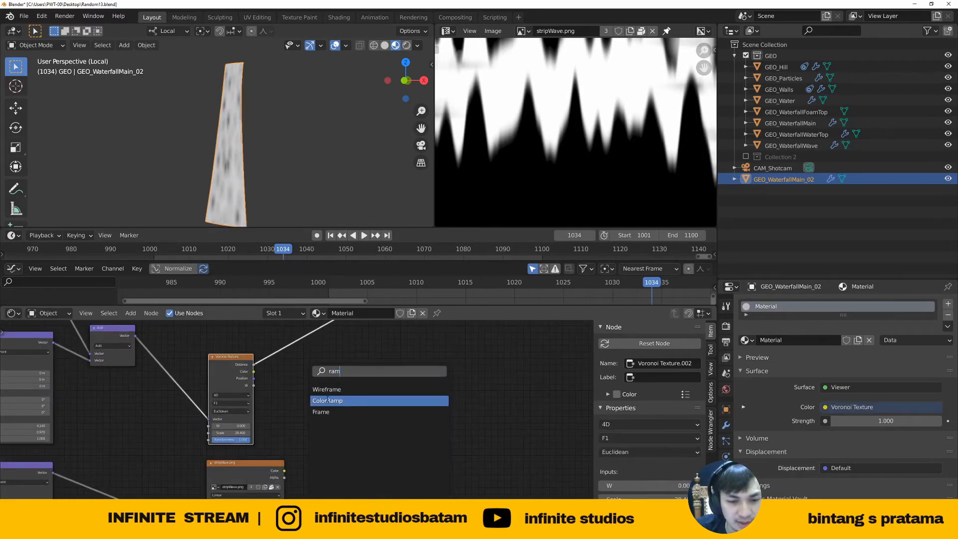
click(327, 400)
click(286, 394)
drag(286, 394, 323, 399)
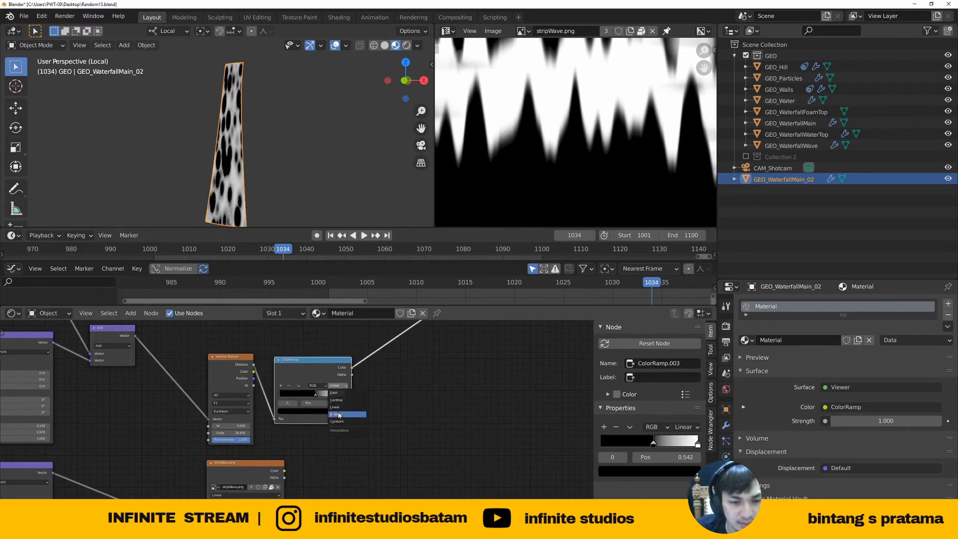
Set the ColorRamp's interpolation to B-Spline and its black stop to about 0.7
click(344, 413)
scroll(319, 395, up, 4)
drag(300, 395, 322, 397)
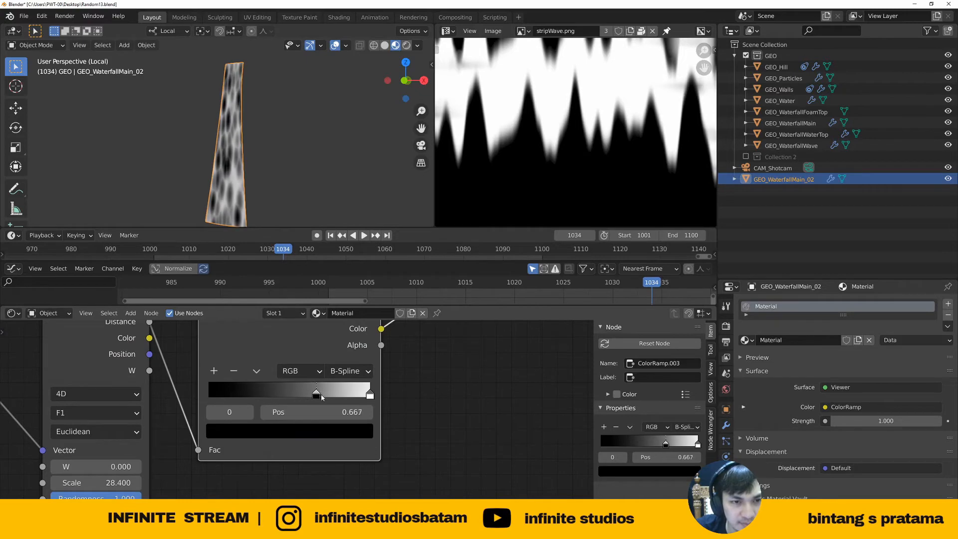
scroll(350, 393, down, 6)
middle_drag(350, 393, 276, 377)
scroll(204, 442, down, 1)
Insert a MixRGB node after the ColorRamp and connect stripWave.png's Color output to its Color2 input
click(176, 471)
scroll(229, 469, down, 3)
key(shift+a)
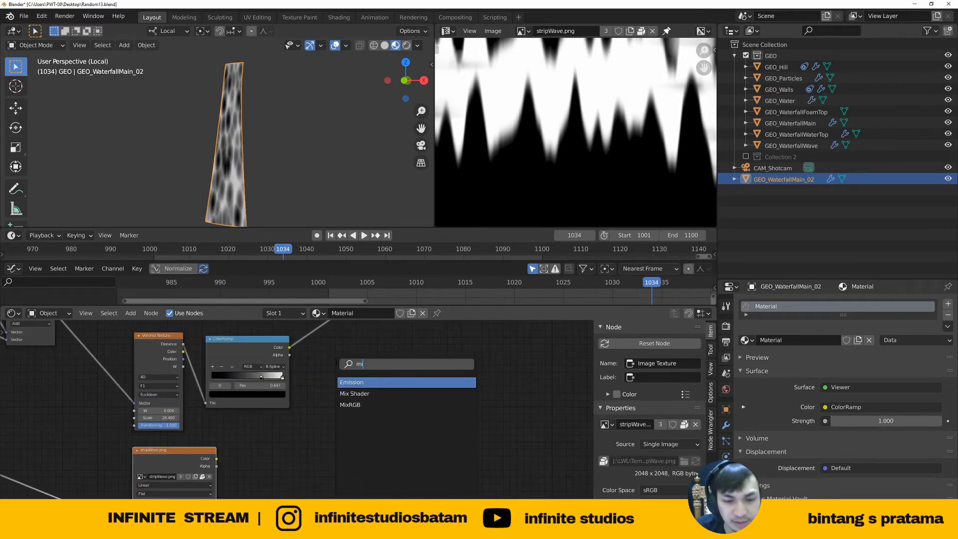
key(Down)
key(Down)
key(Return)
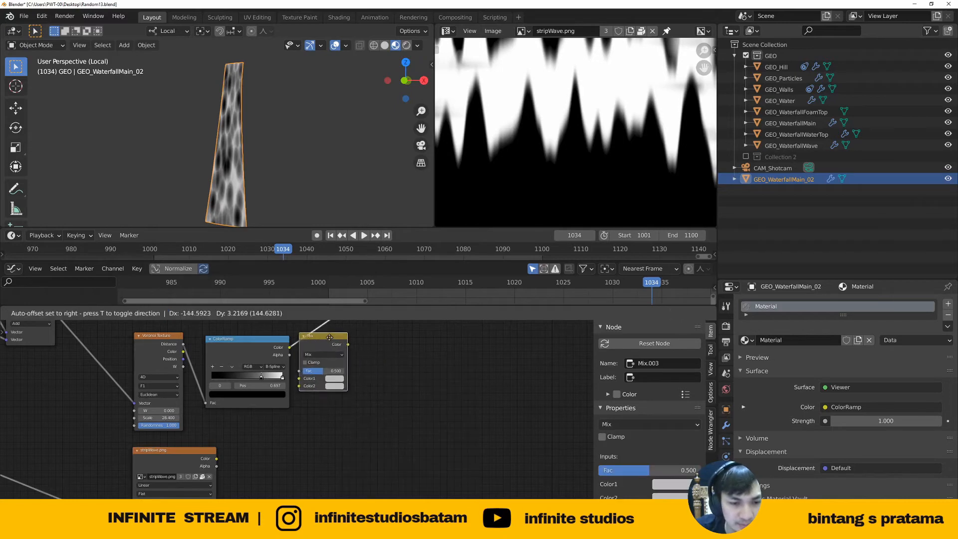
click(379, 364)
drag(216, 459, 349, 414)
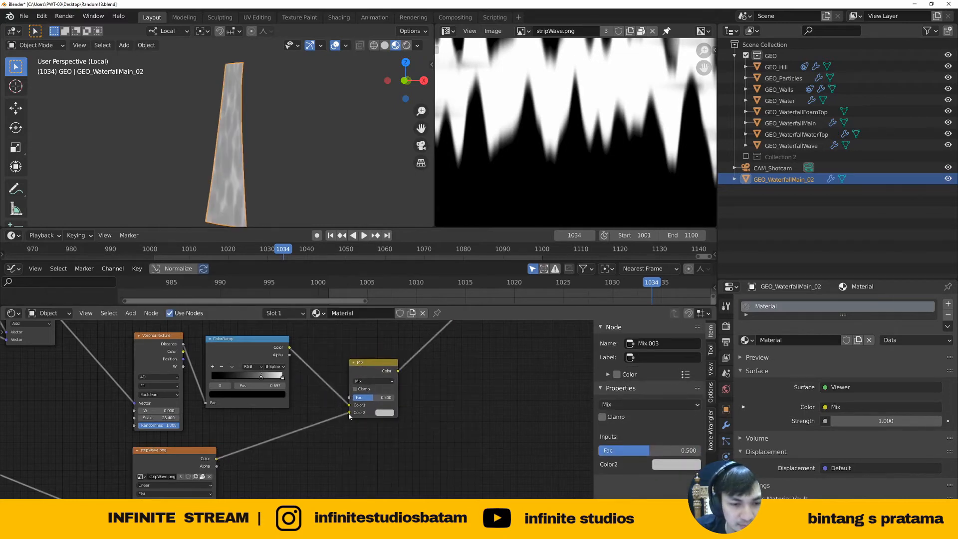
Set the mix node's blending mode to Multiply and its factor to 1.000
click(375, 381)
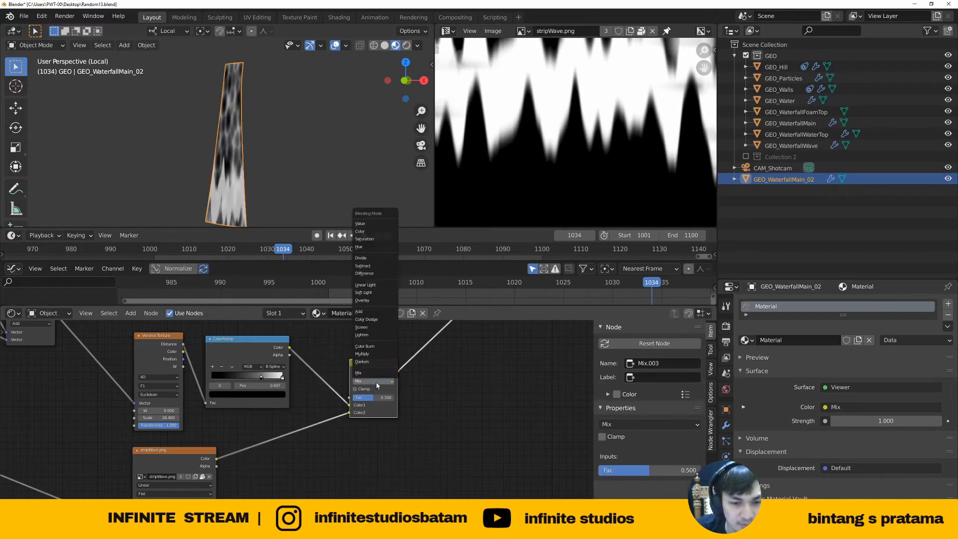
click(367, 355)
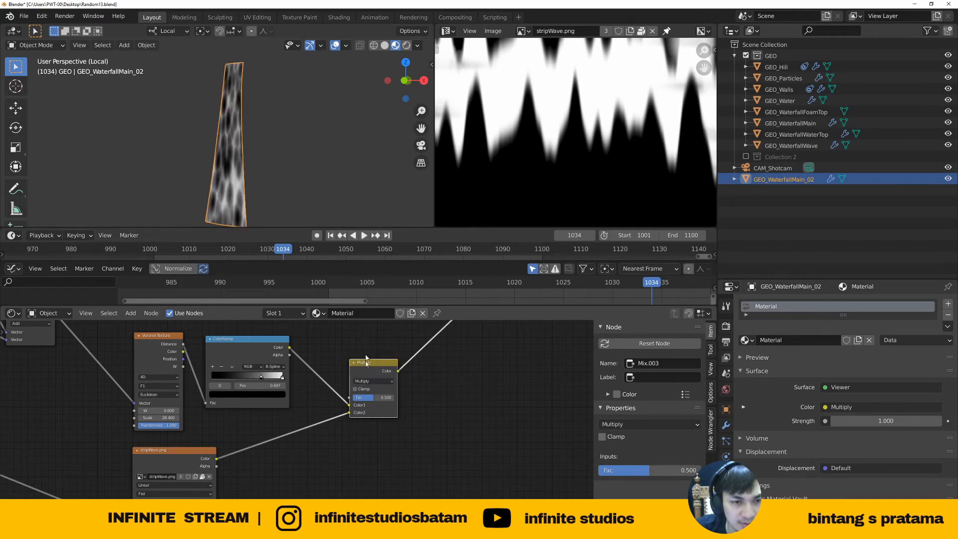
drag(370, 399, 397, 399)
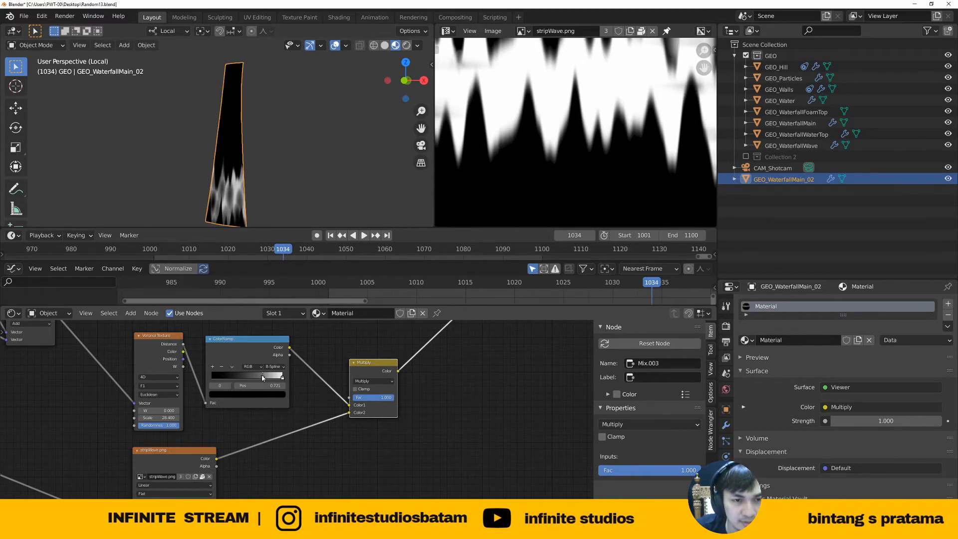
Examine the ColorRamp, Multiply and stripWave.png nodes in GEO_WaterfallMain's SHD_Waterfall material
click(790, 123)
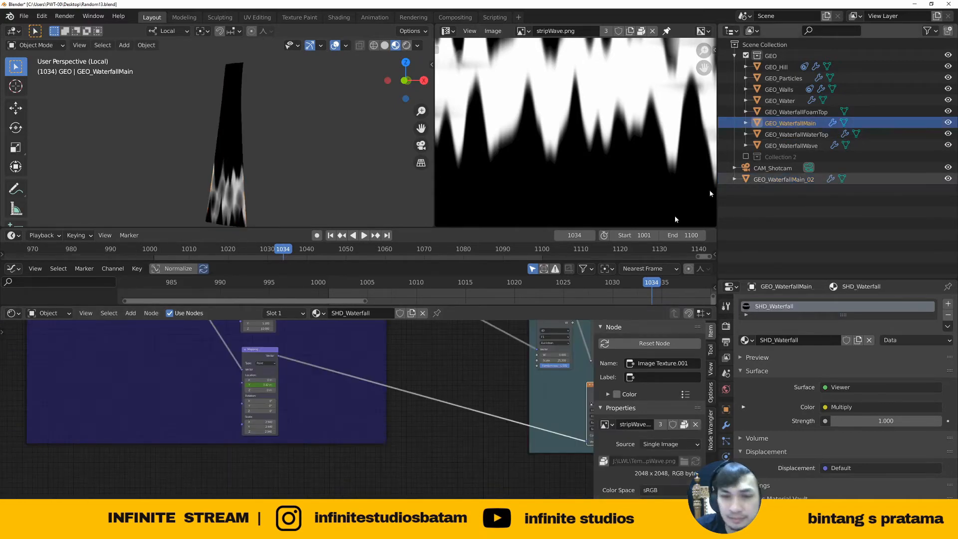
middle_drag(526, 388, 204, 399)
scroll(204, 399, up, 5)
middle_drag(327, 330, 329, 361)
scroll(329, 361, up, 8)
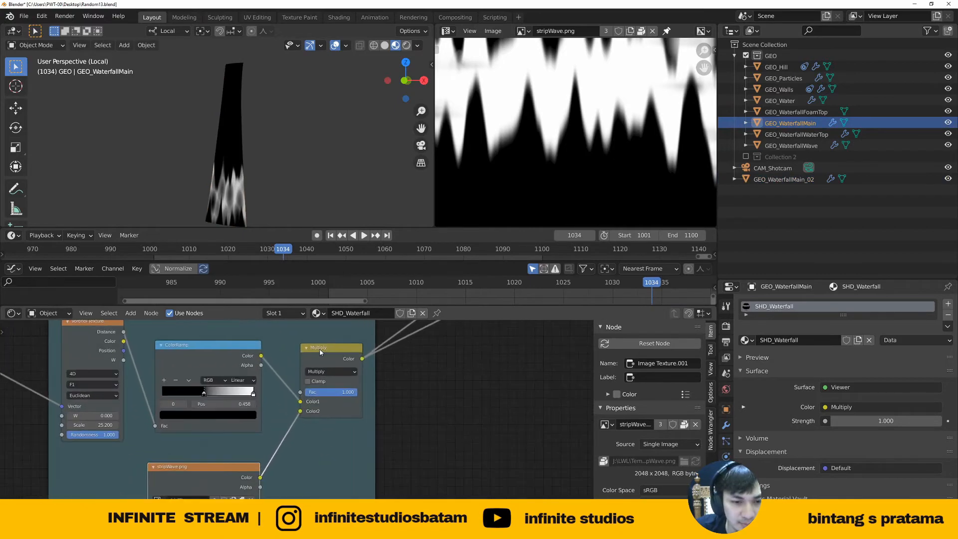
click(327, 355)
drag(327, 358, 331, 356)
scroll(349, 367, down, 5)
middle_drag(344, 375, 374, 345)
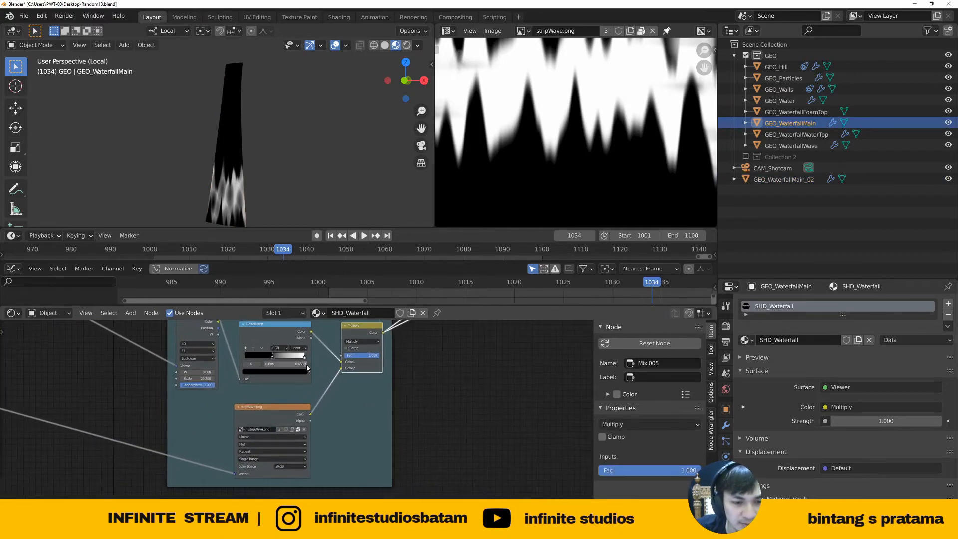
scroll(349, 349, up, 2)
Back on GEO_WaterfallMain_02, set the Voronoi ColorRamp's interpolation to Ease and its black stop to about 0.70
click(772, 179)
scroll(320, 400, down, 5)
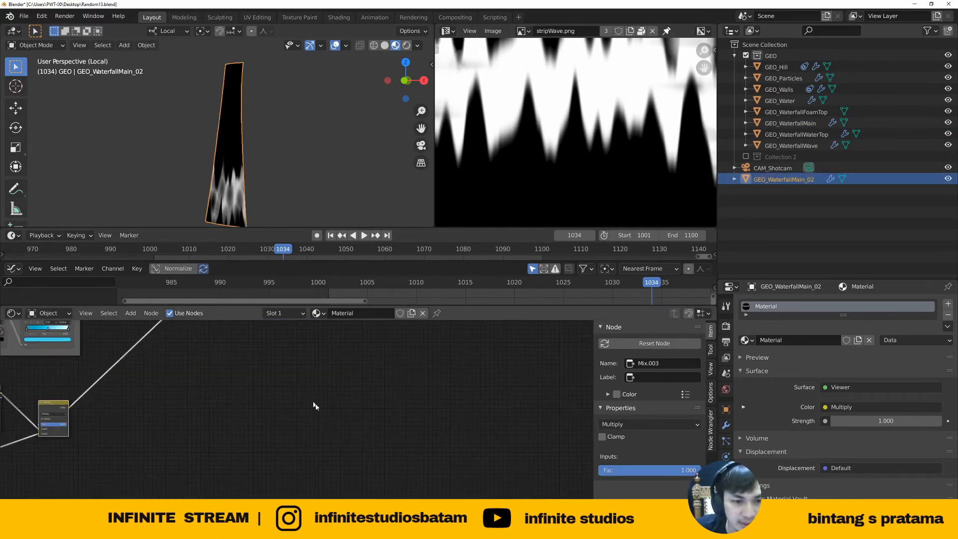
scroll(341, 422, up, 6)
click(288, 410)
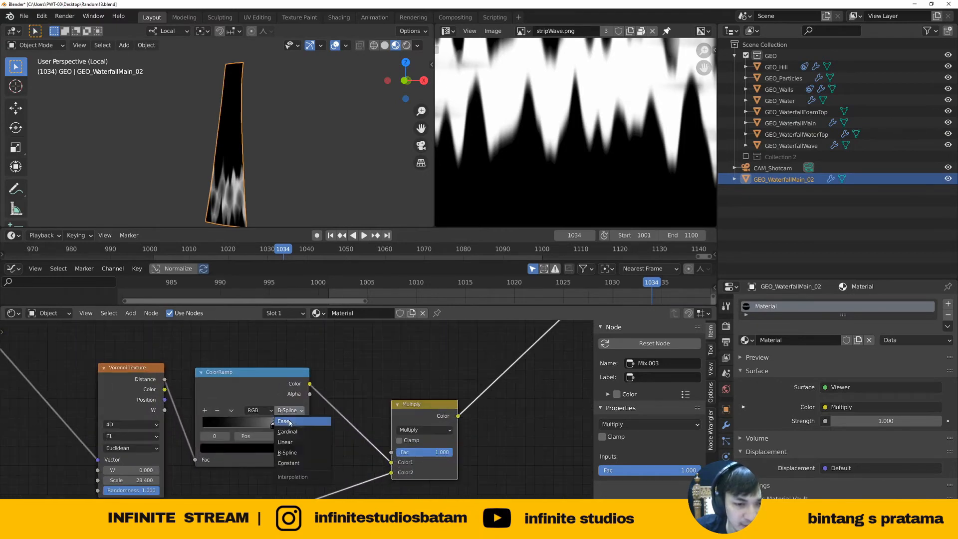
click(290, 421)
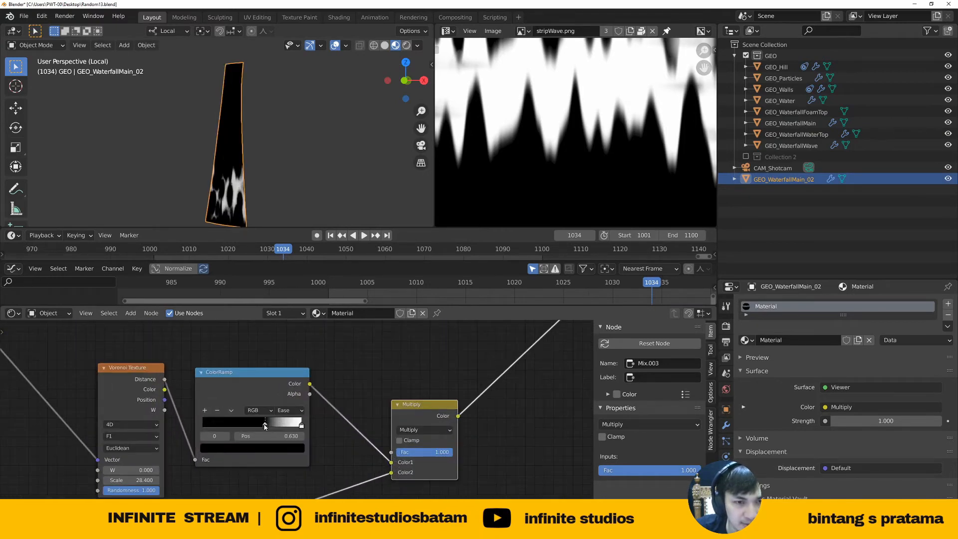
scroll(276, 418, down, 4)
scroll(210, 439, up, 4)
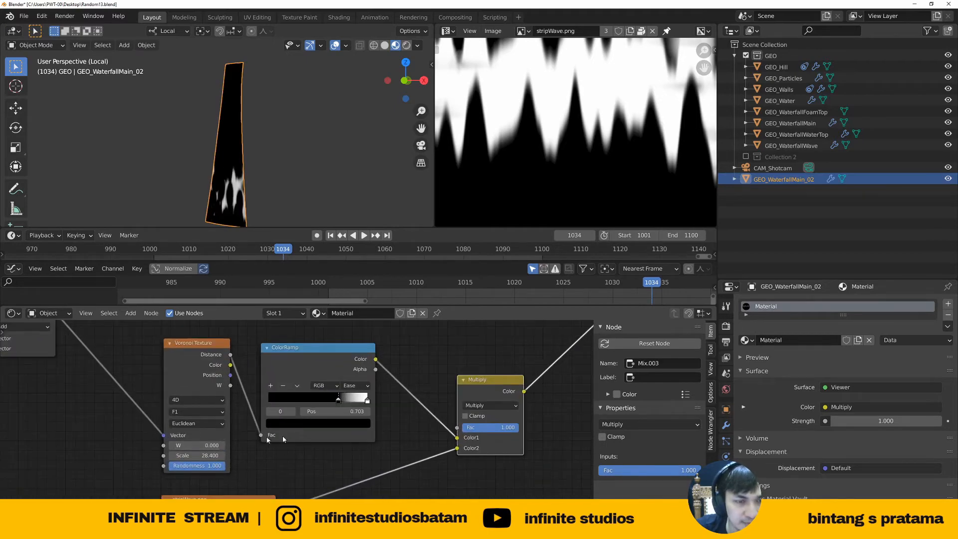
Find the Location values of the stripWave Mapping node and jump to the start frame, 1001
scroll(199, 439, down, 7)
scroll(299, 447, down, 3)
middle_drag(306, 449, 375, 404)
scroll(375, 404, up, 2)
drag(272, 430, 271, 435)
scroll(244, 439, up, 4)
middle_drag(97, 450, 251, 424)
scroll(255, 427, up, 7)
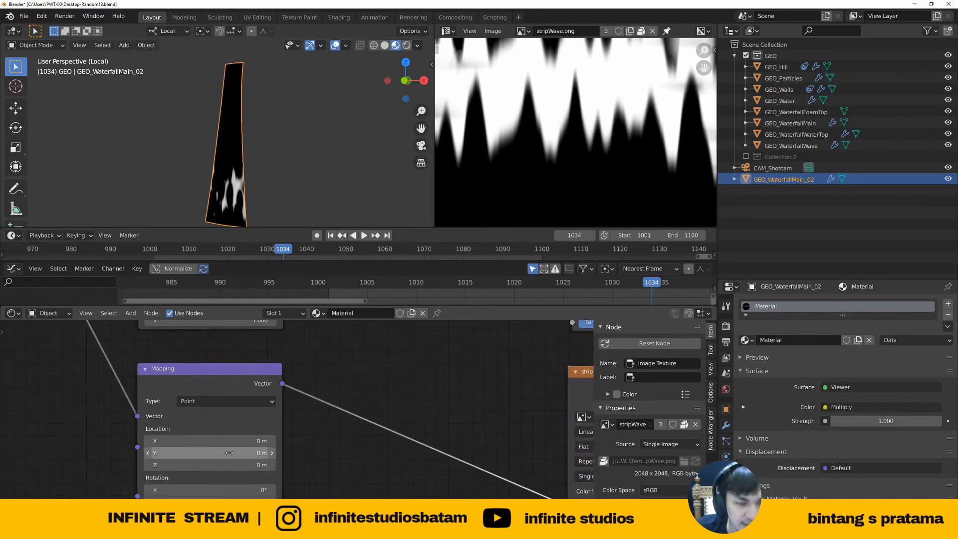
key(shift+Left)
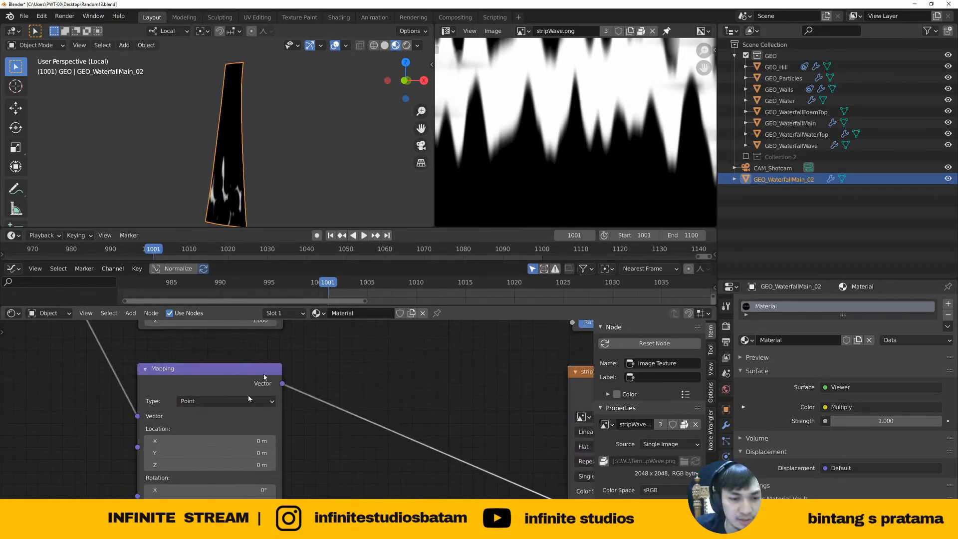
right_click(206, 451)
click(209, 327)
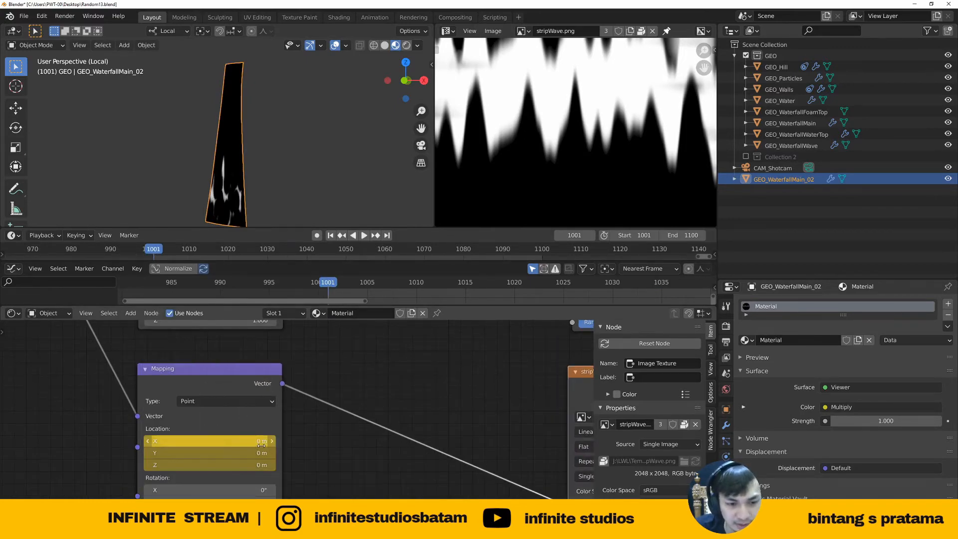
key(ctrl+z)
Insert a single keyframe on the stripWave Mapping node's Y location of 0 m at frame 1001
right_click(238, 452)
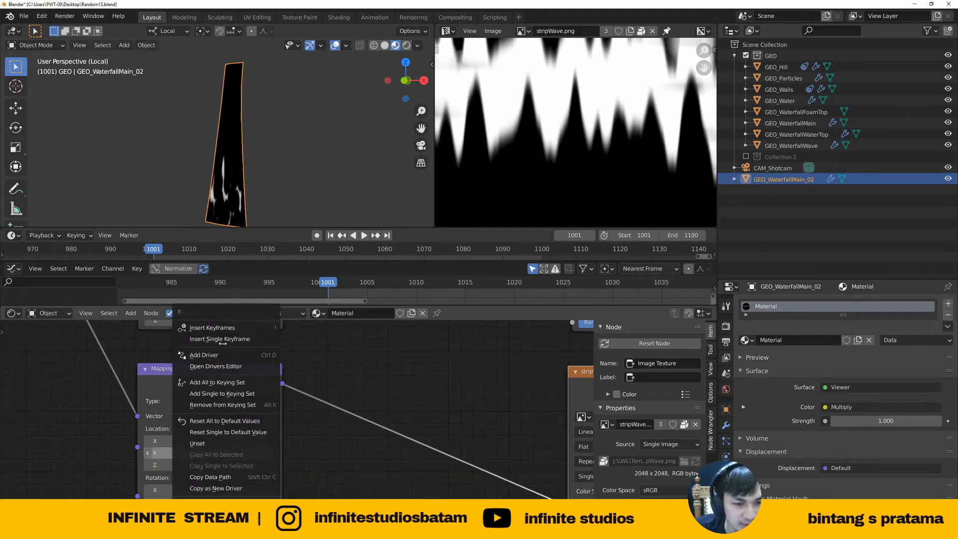
click(222, 340)
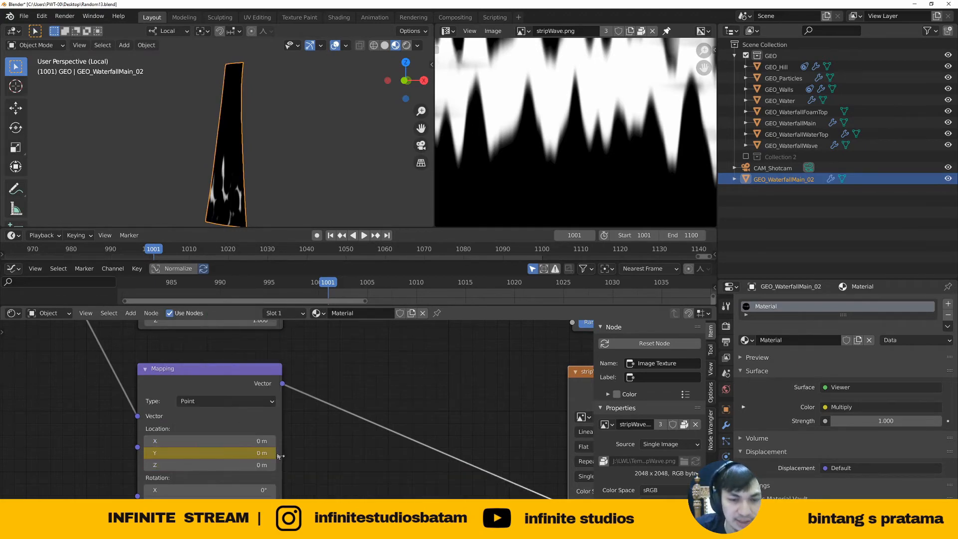
Insert a single keyframe on the stripWave Mapping node's Y location of 1 m at frame 1005 and return to frame 1001
middle_drag(322, 470, 298, 466)
drag(365, 288, 368, 291)
click(217, 448)
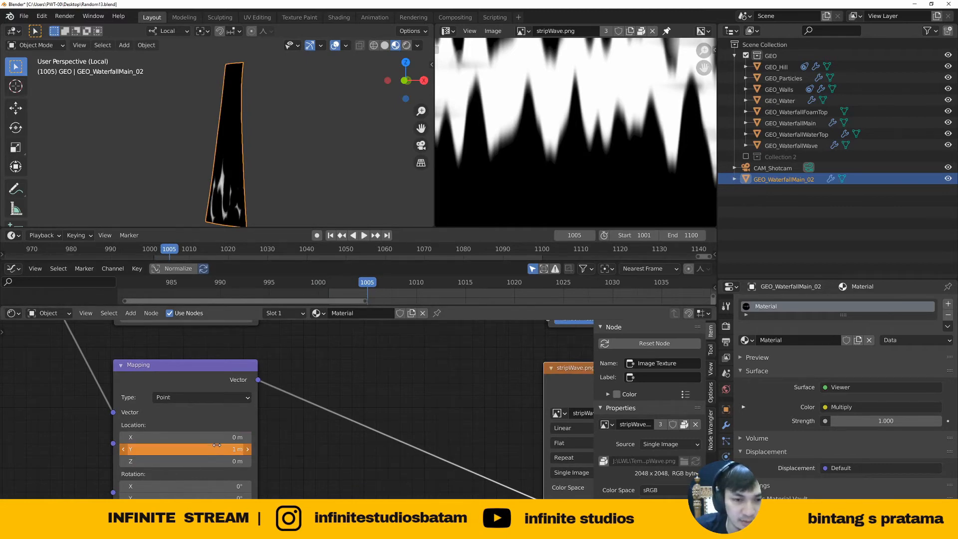
right_click(216, 445)
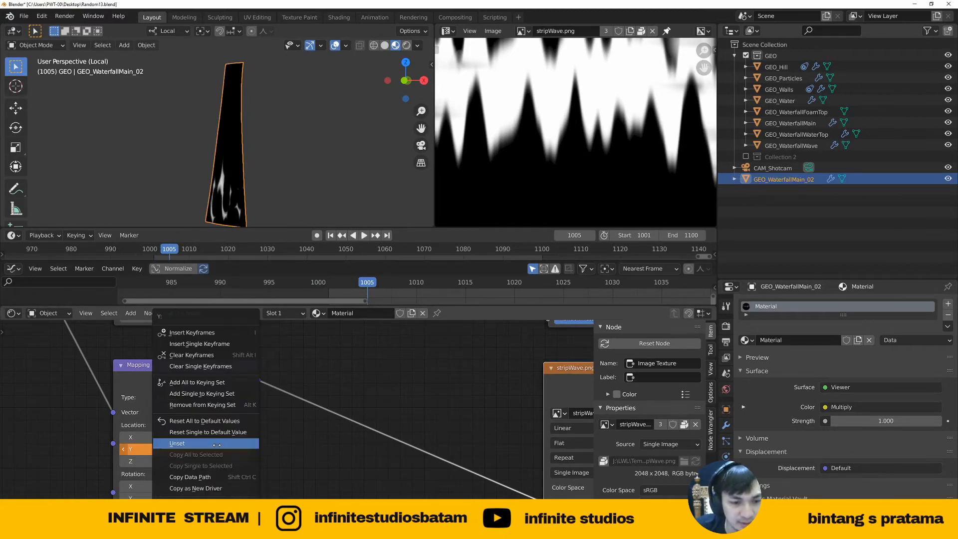
click(214, 344)
drag(350, 283, 334, 286)
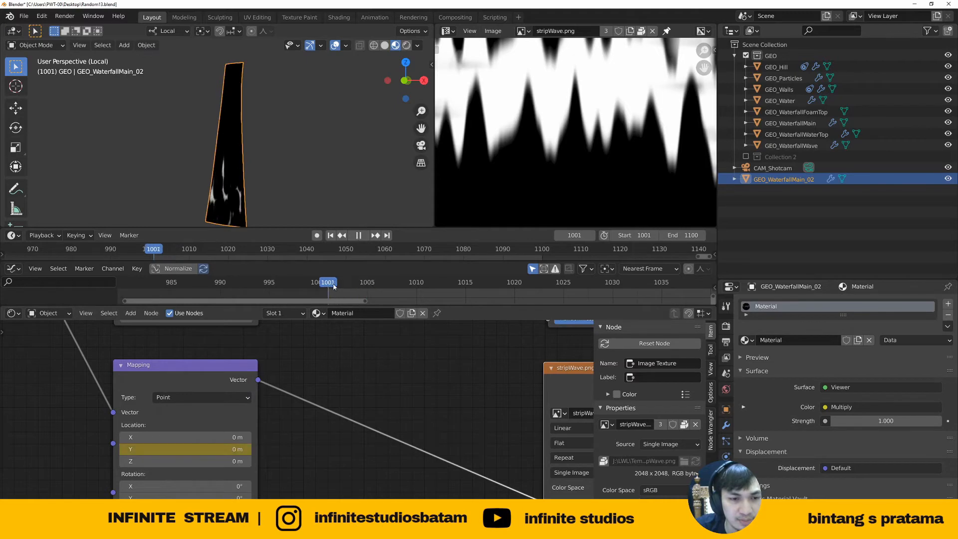
click(11, 272)
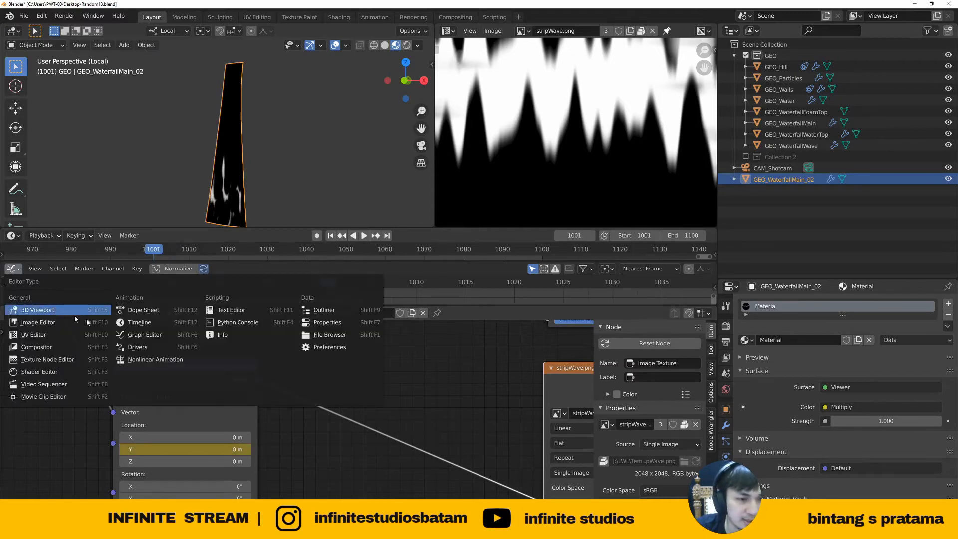
click(144, 311)
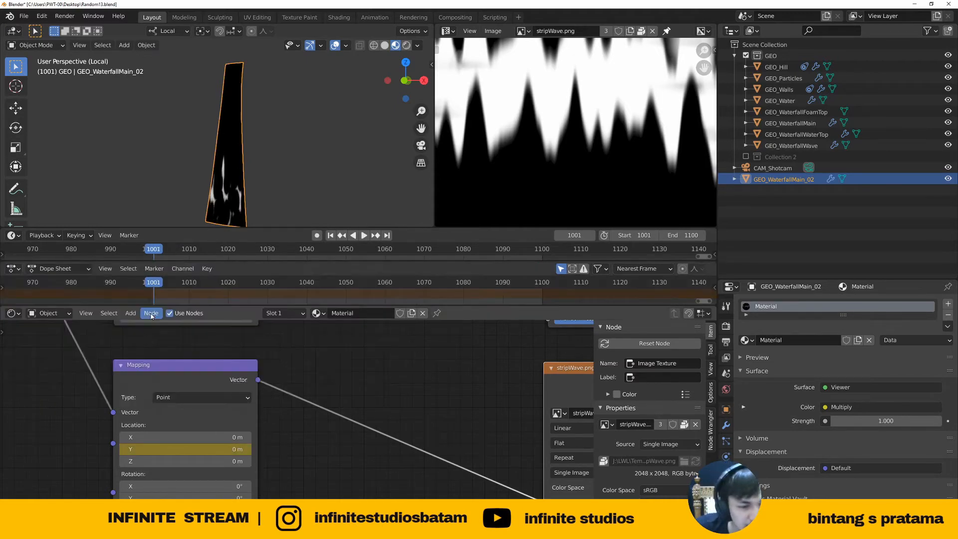
click(13, 269)
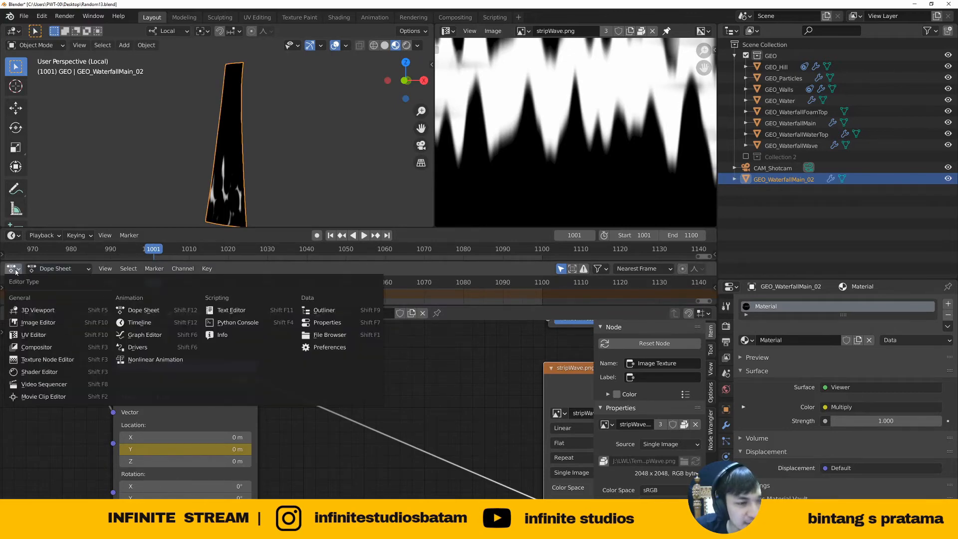
click(136, 333)
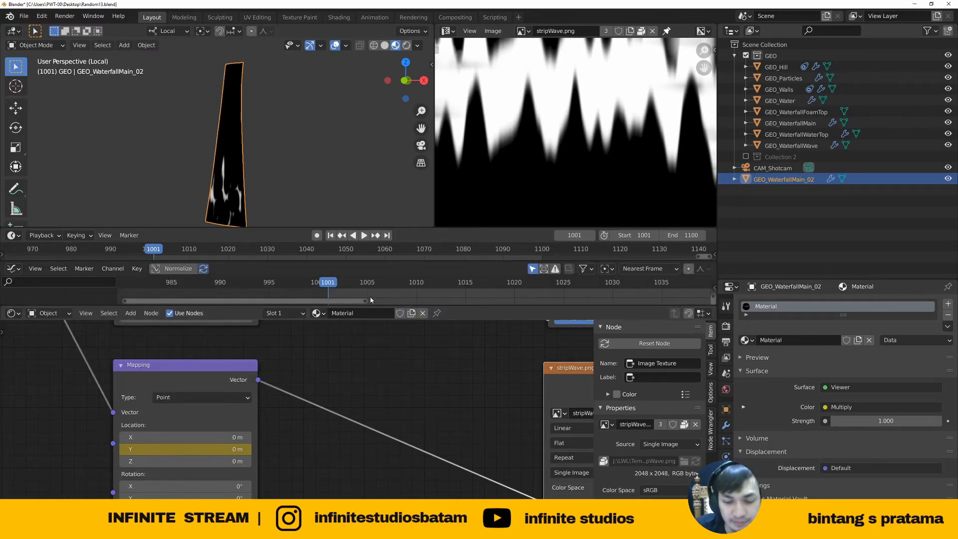
Select the stripWave Mapping node and display its Y location curve in a maximized Graph Editor
key(Home)
click(208, 377)
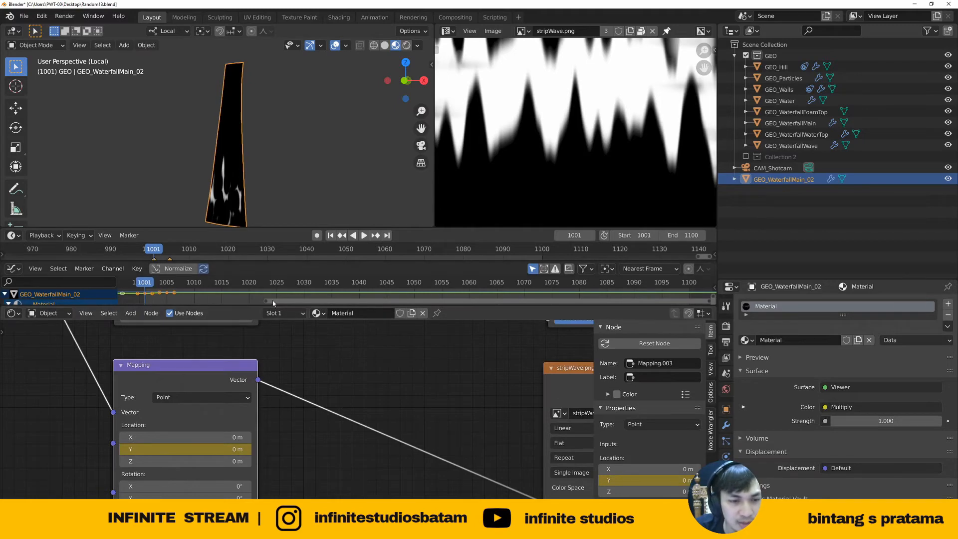
key(ctrl+space)
scroll(229, 317, up, 10)
middle_drag(229, 325, 323, 320)
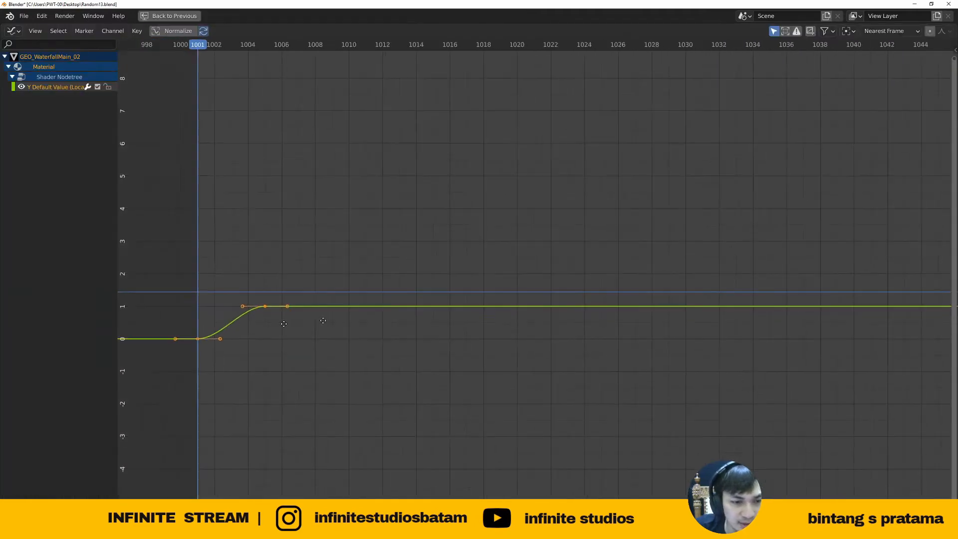
scroll(323, 320, up, 4)
Set the Y location curve's extrapolation mode to linear so the motion continues beyond its two keyframes
click(76, 31)
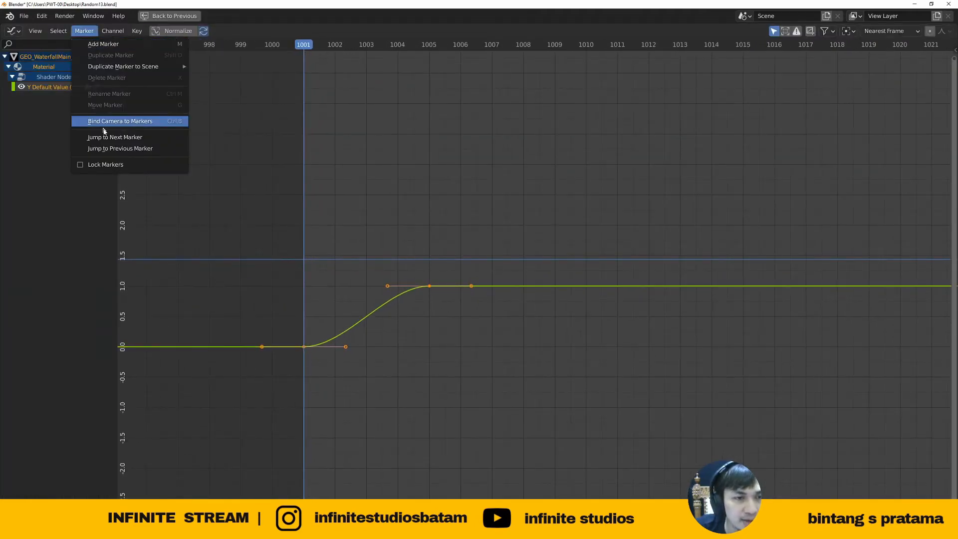
click(84, 31)
click(113, 31)
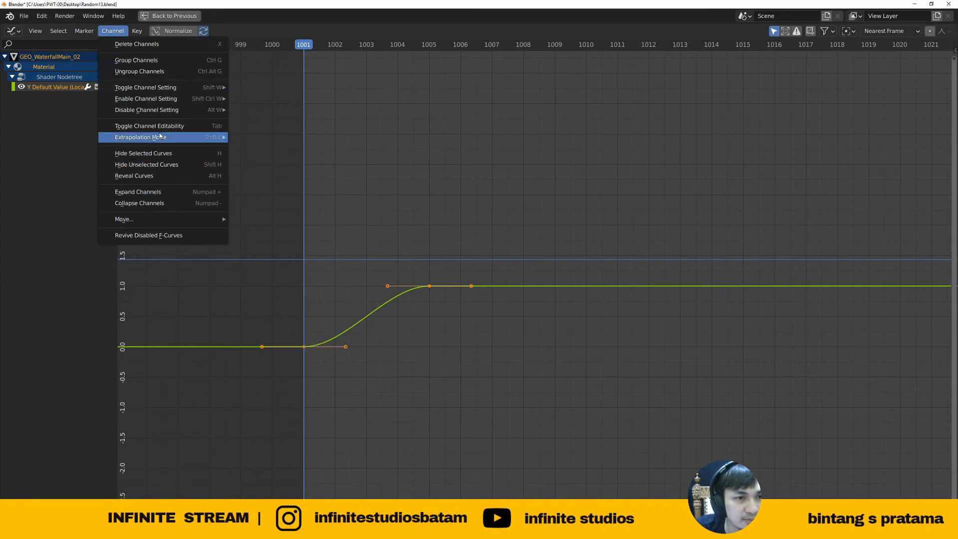
mouse_move(160, 136)
click(274, 150)
scroll(444, 310, down, 3)
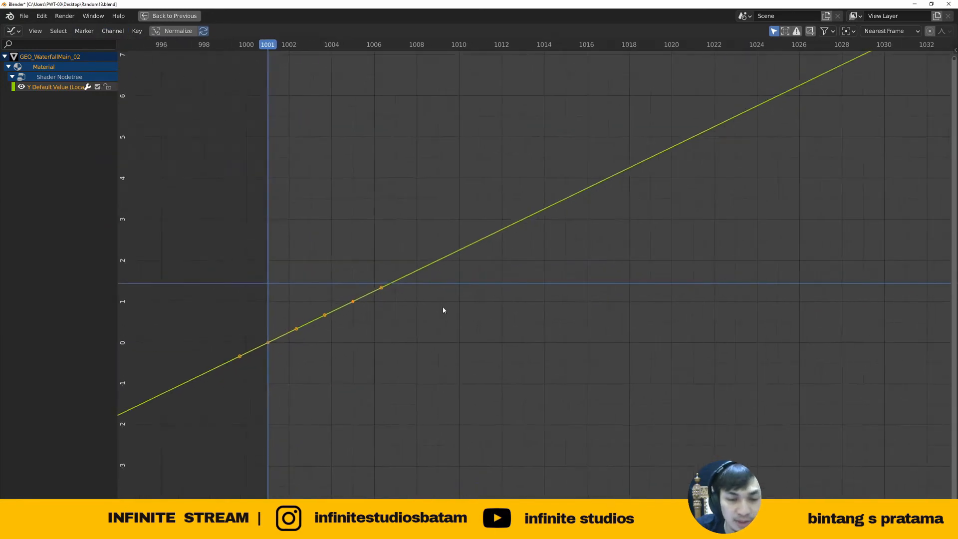
Restore the multi-editor layout, play the animation and enlarge the Graph Editor's area
key(ctrl+space)
middle_drag(380, 386, 320, 380)
click(363, 235)
scroll(271, 336, down, 1)
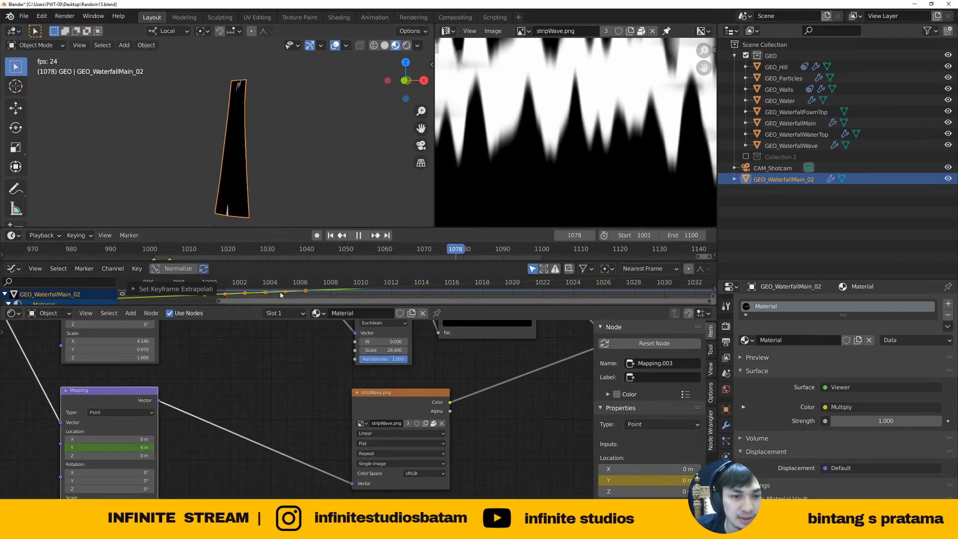
drag(290, 309, 289, 405)
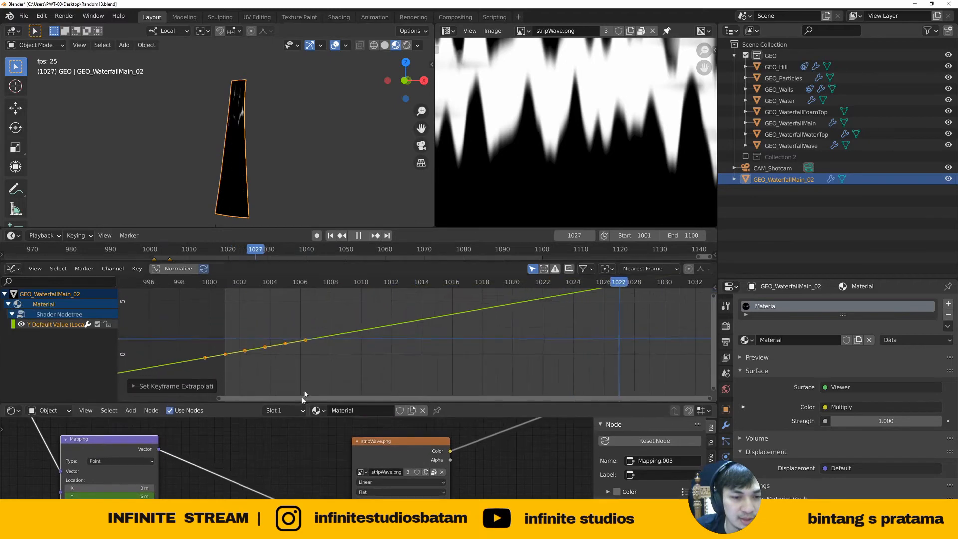
Lower the Y location curve's keyframe at frame 1005 to about 0.3 to slow the foam's flow
scroll(285, 344, up, 4)
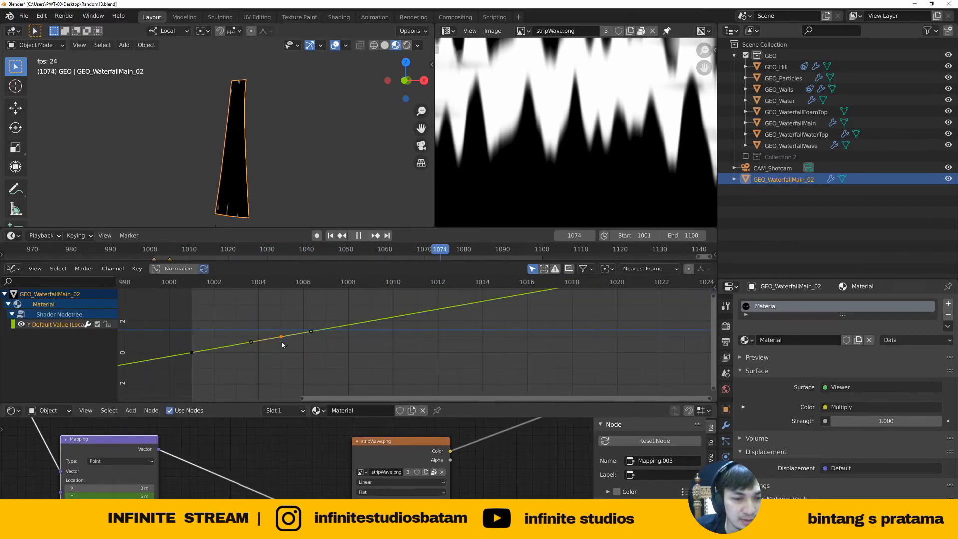
middle_drag(282, 345, 321, 345)
key(g)
key(y)
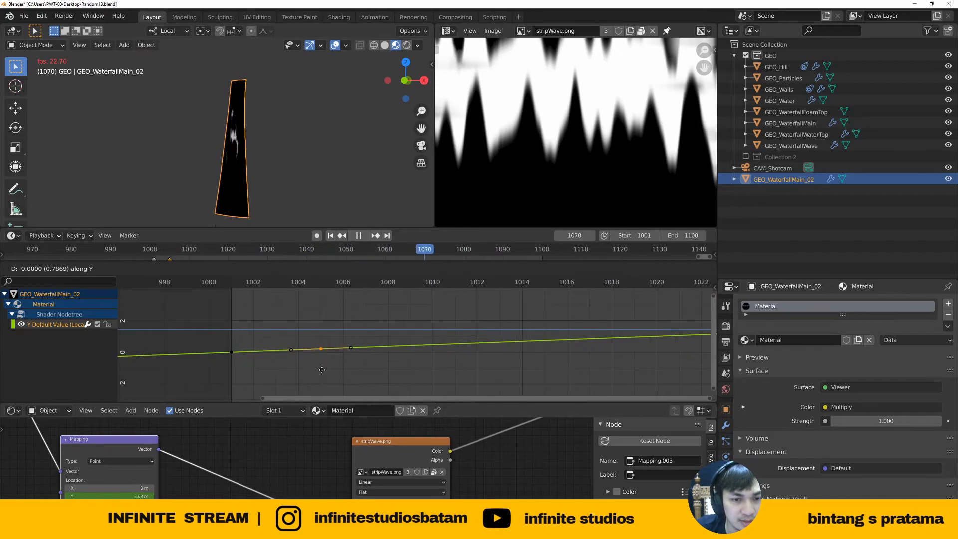
click(370, 357)
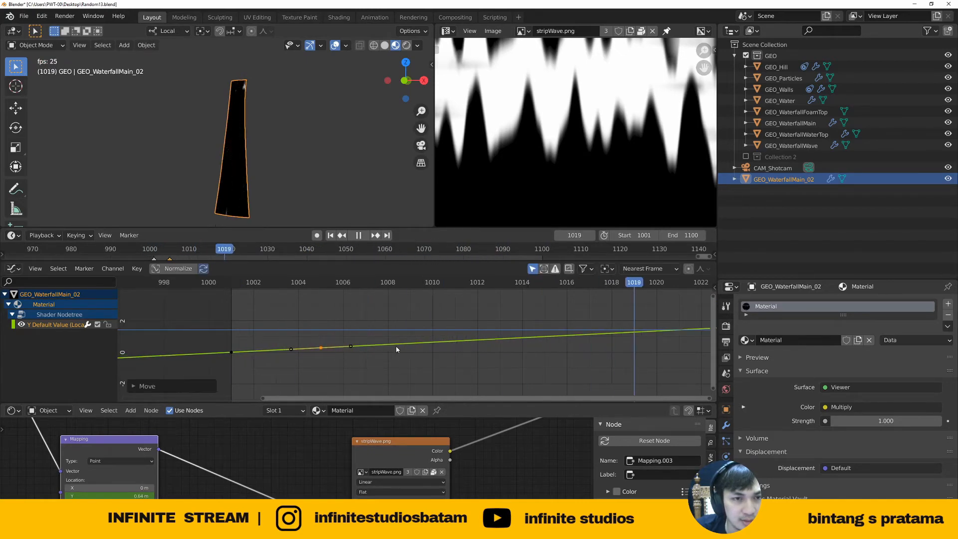
Set the Voronoi ColorRamp's black stop to 0.542 and its white stop to about 0.81
middle_drag(396, 349, 381, 343)
scroll(304, 457, down, 3)
middle_drag(449, 470, 345, 465)
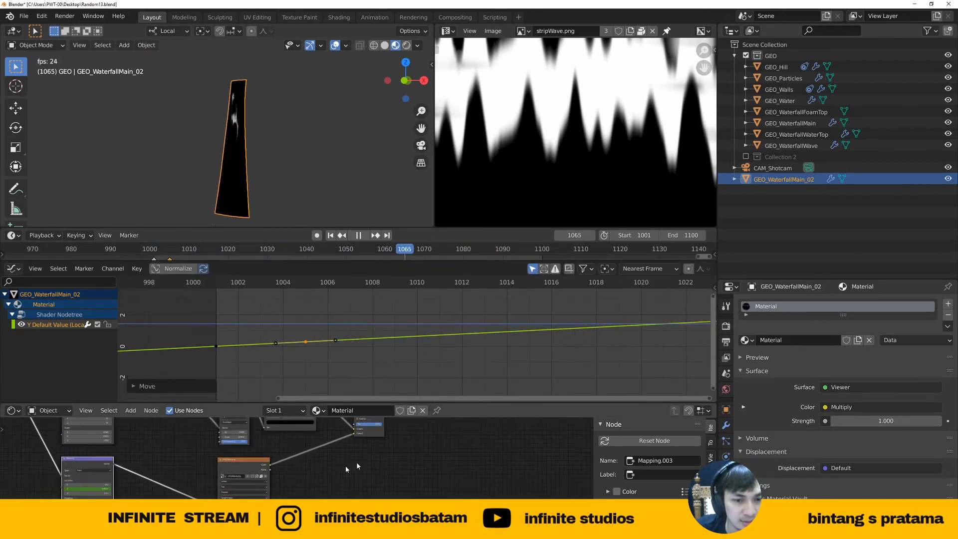
scroll(345, 466, up, 4)
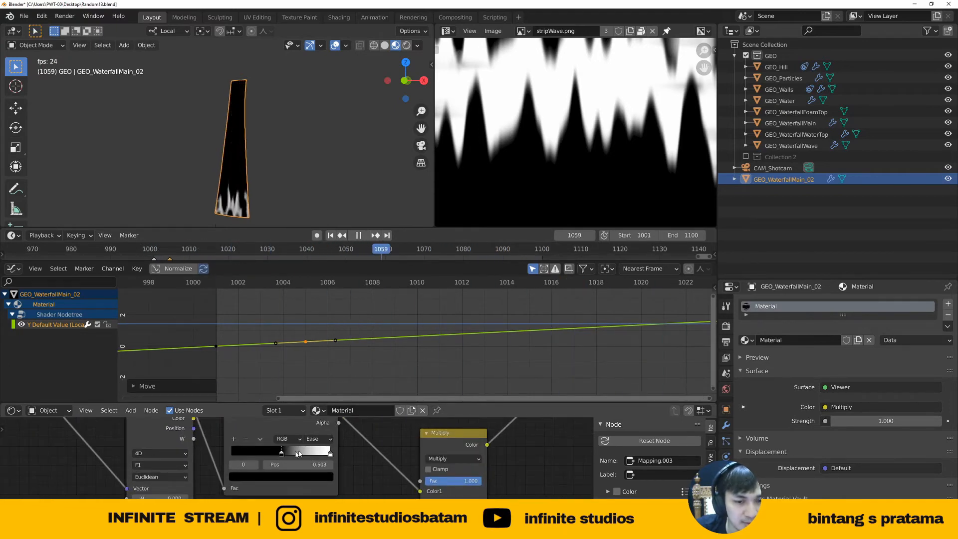
drag(330, 453, 292, 454)
scroll(314, 344, up, 1)
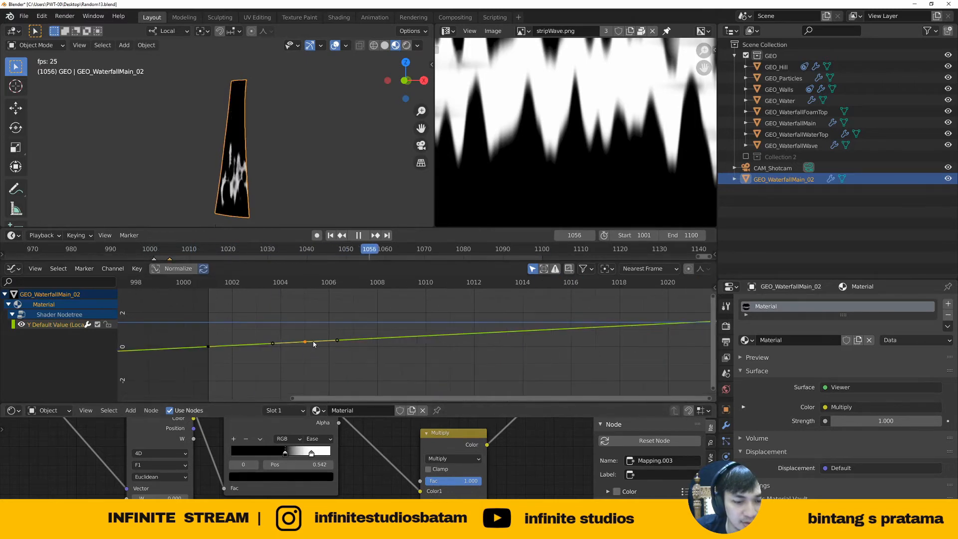
Slow the foam further by lowering the Y location keyframe at frame 1005 to about 0.075
key(g)
key(y)
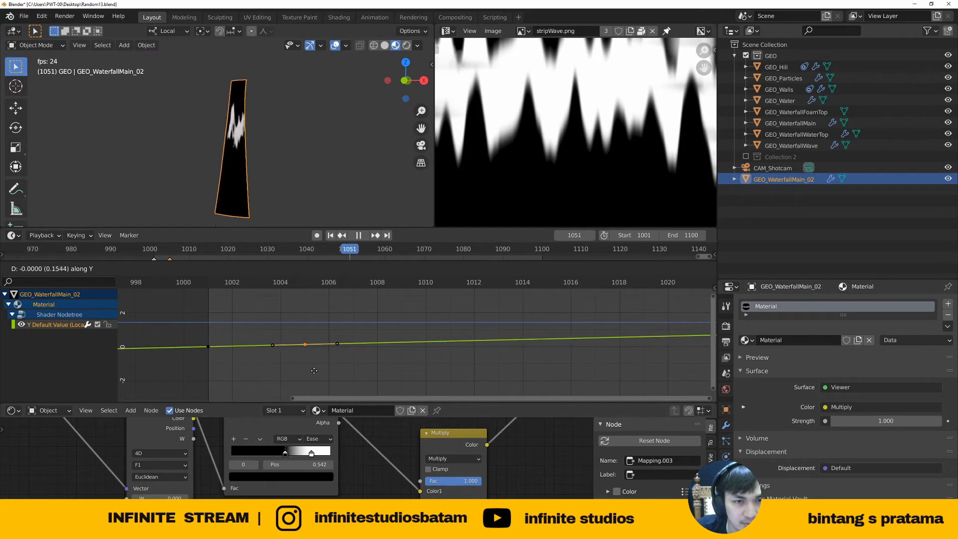
click(314, 373)
scroll(309, 354, up, 5)
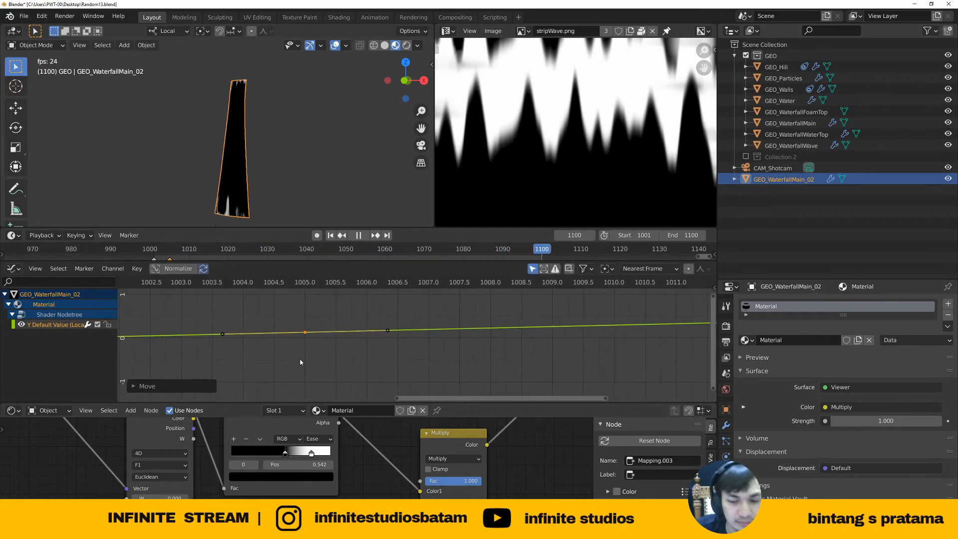
key(Home)
middle_drag(438, 367, 375, 373)
key(g)
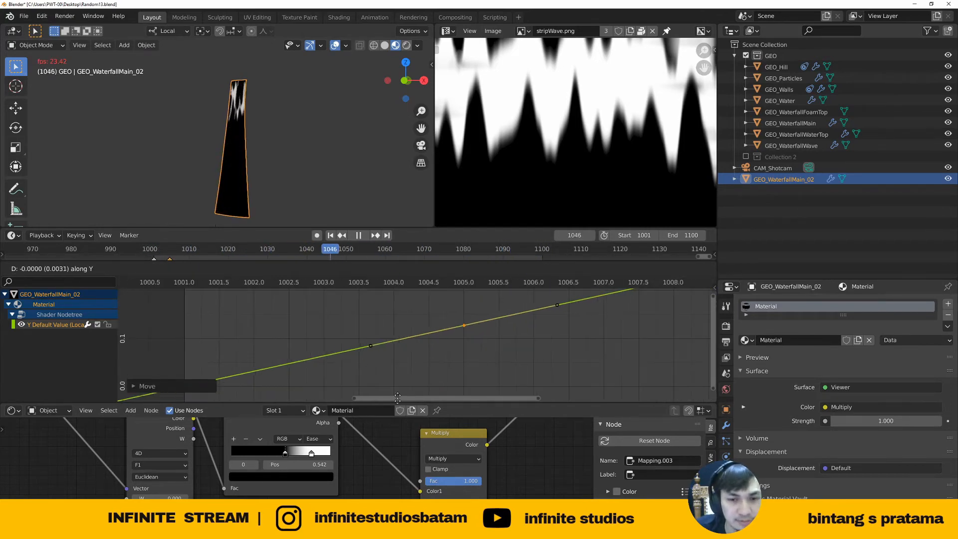
click(442, 357)
Raise the Y location keyframe at frame 1005 slightly to about 0.09
scroll(440, 363, down, 2)
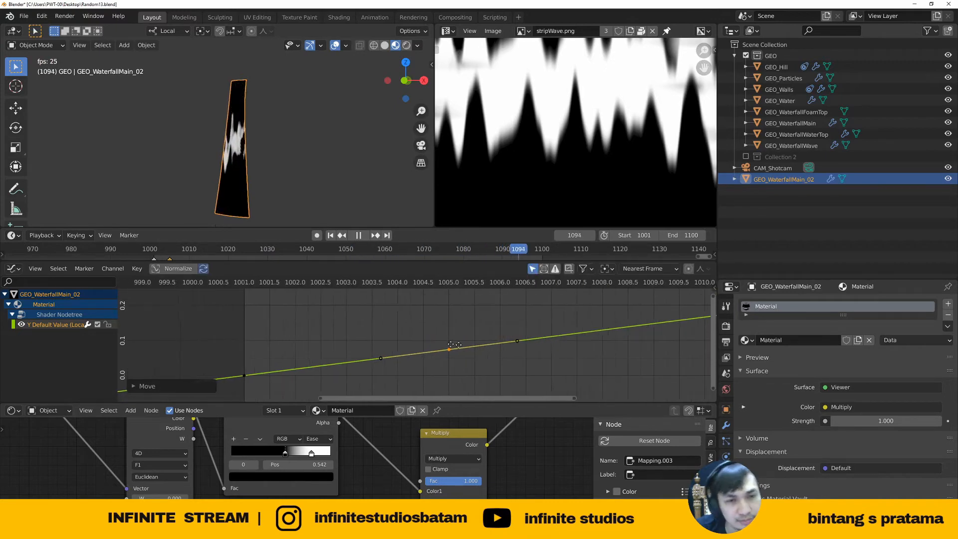
scroll(410, 465, down, 2)
scroll(356, 474, down, 2)
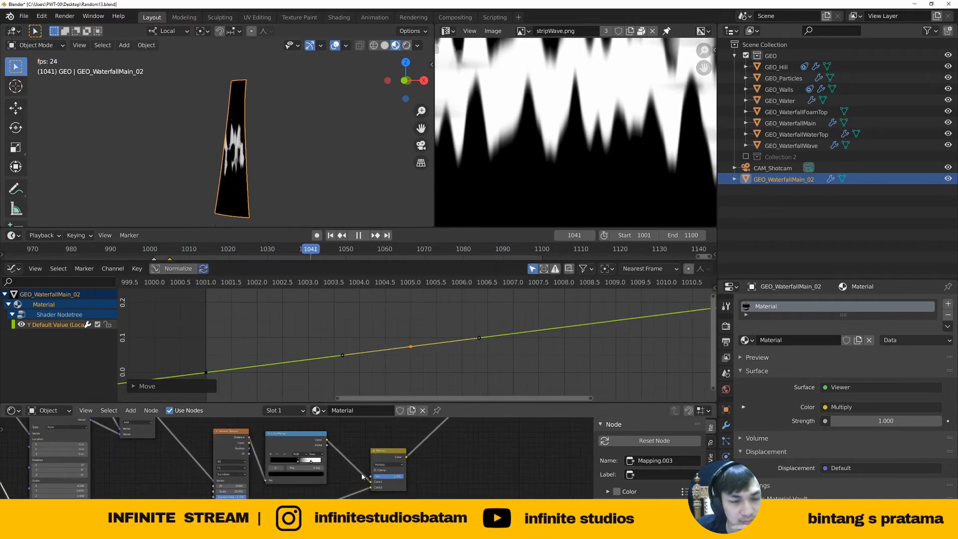
key(g)
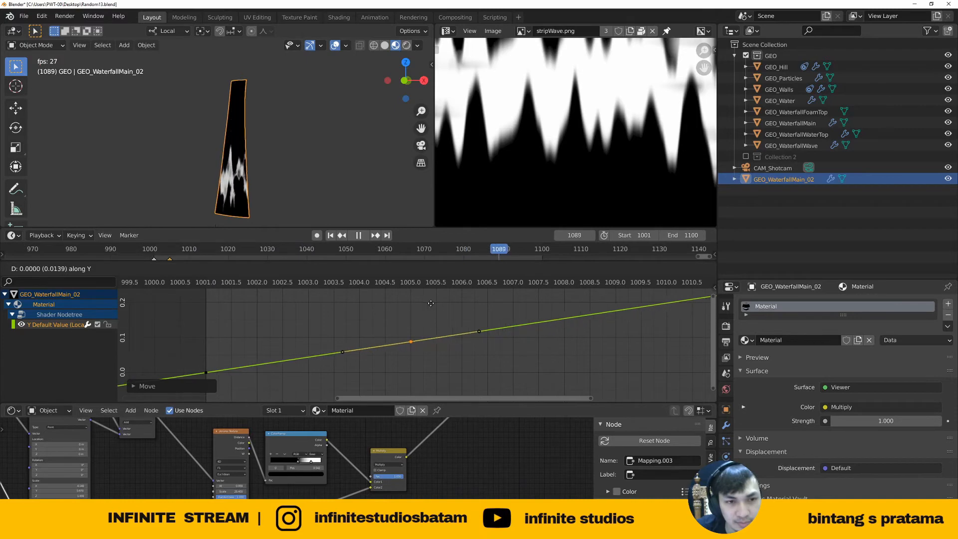
click(423, 331)
Output the Principled BSDF instead of the foam's Multiply node to preview the complete waterfall shading
scroll(352, 451, down, 2)
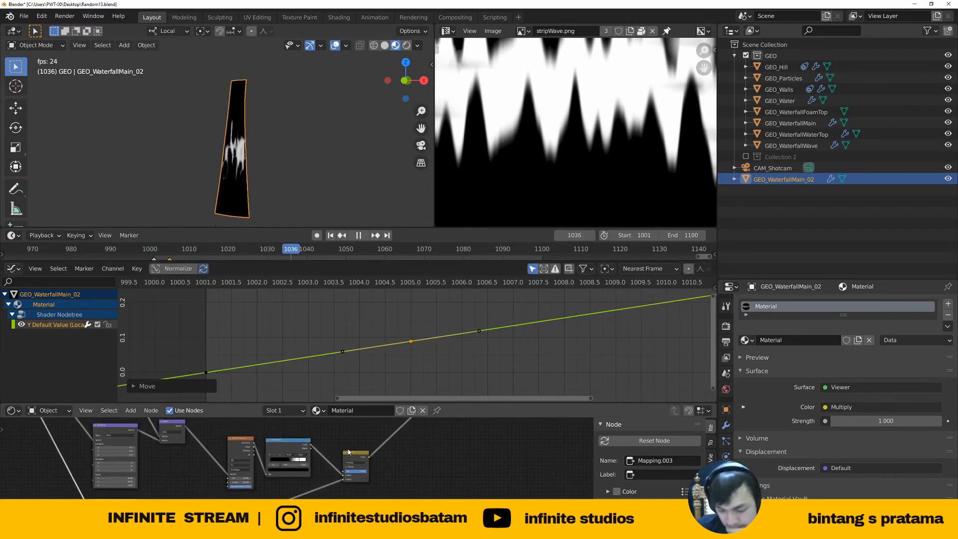
scroll(333, 462, up, 3)
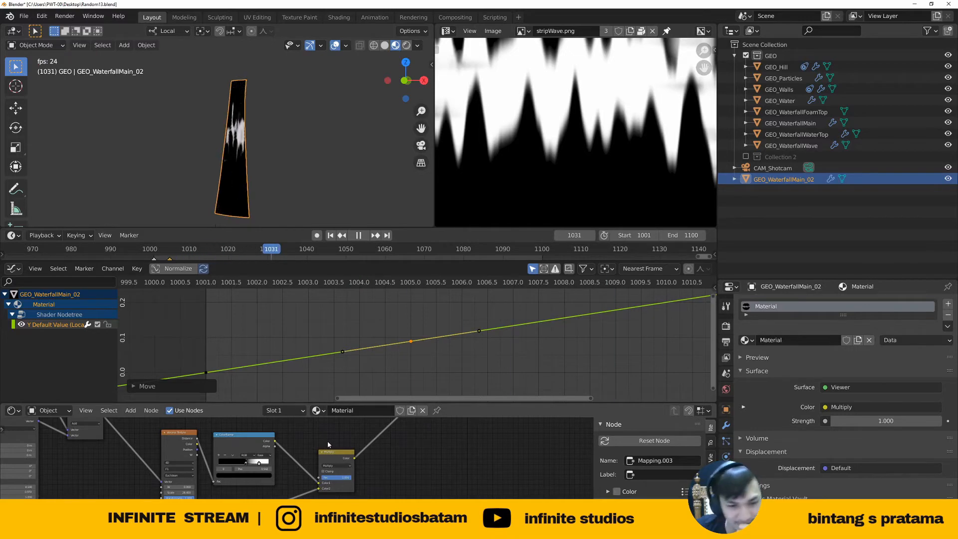
scroll(325, 449, up, 2)
drag(330, 463, 307, 448)
middle_drag(316, 448, 283, 470)
scroll(270, 458, down, 4)
scroll(286, 468, down, 1)
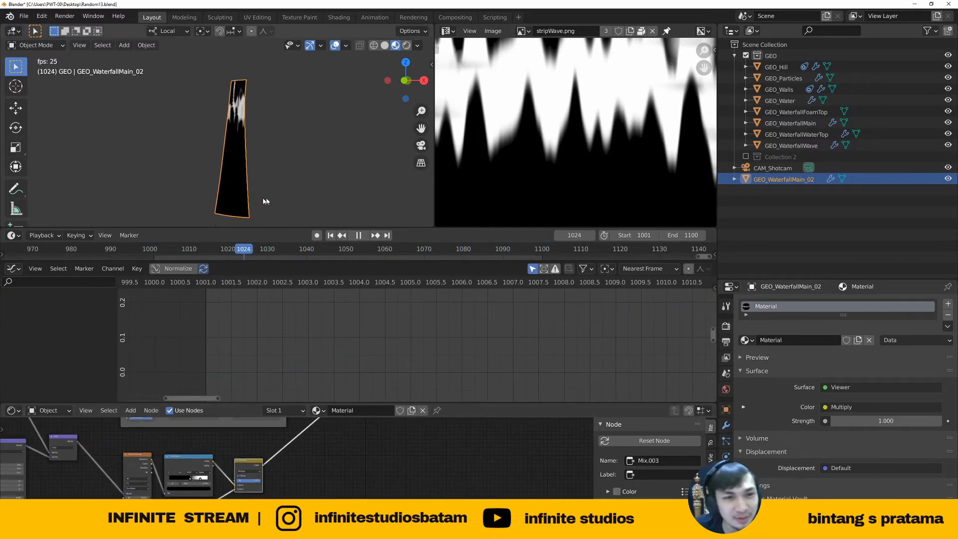
middle_drag(265, 201, 274, 214)
scroll(368, 485, down, 2)
middle_drag(368, 485, 260, 452)
scroll(259, 447, up, 3)
ctrl+shift+click(260, 448)
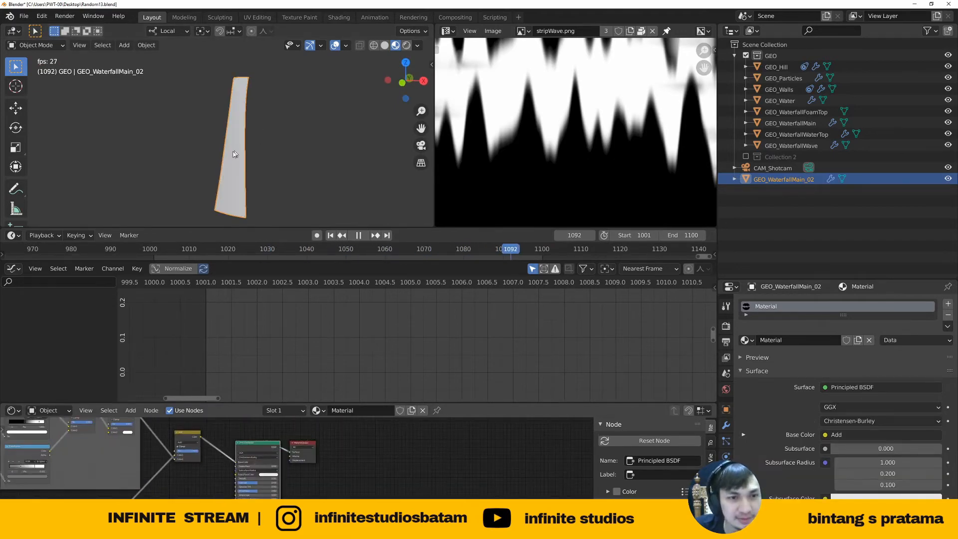
Move the Principled BSDF and Material Output nodes farther from the Add node to make room between them
mouse_move(228, 481)
middle_down()
mouse_move(295, 460)
mouse_move(259, 469)
mouse_move(255, 488)
middle_up()
scroll(295, 460, up, 2)
drag(274, 445, 439, 477)
middle_drag(437, 476, 406, 480)
key(g)
click(540, 478)
middle_drag(244, 487, 327, 469)
scroll(326, 469, down, 1)
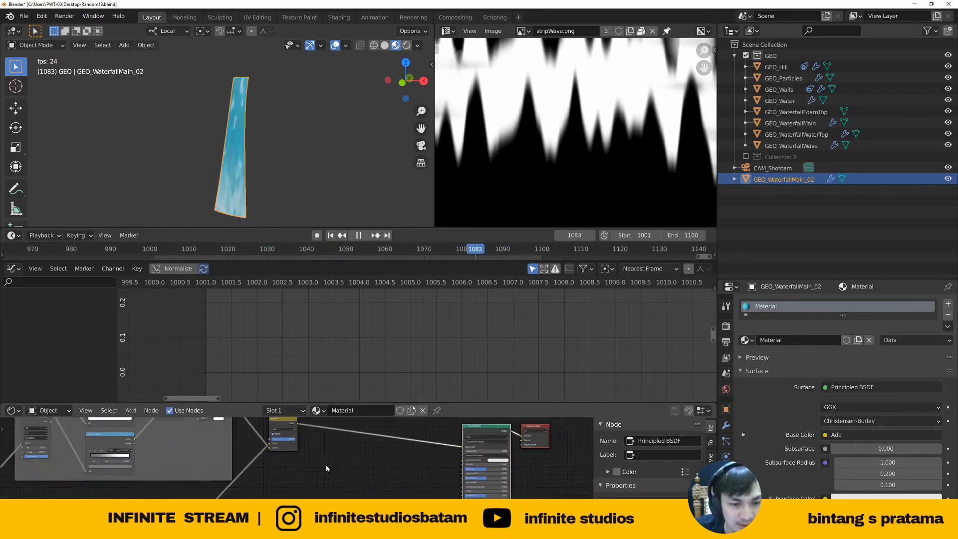
Enlarge the Shader Editor's area and bring the Add node and WAVE COLOR frame into view
scroll(327, 468, down, 2)
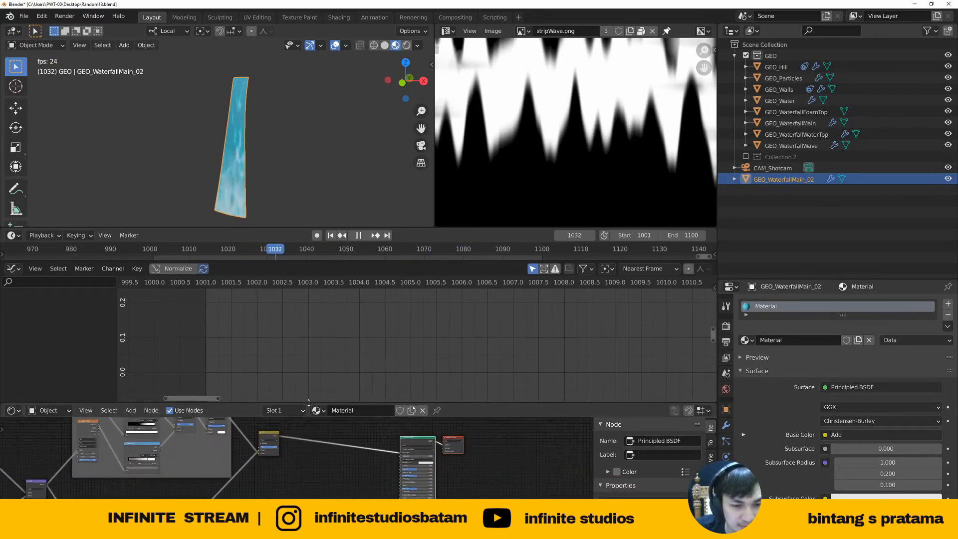
drag(309, 403, 308, 318)
scroll(302, 407, up, 7)
scroll(286, 450, down, 4)
middle_drag(251, 503, 270, 458)
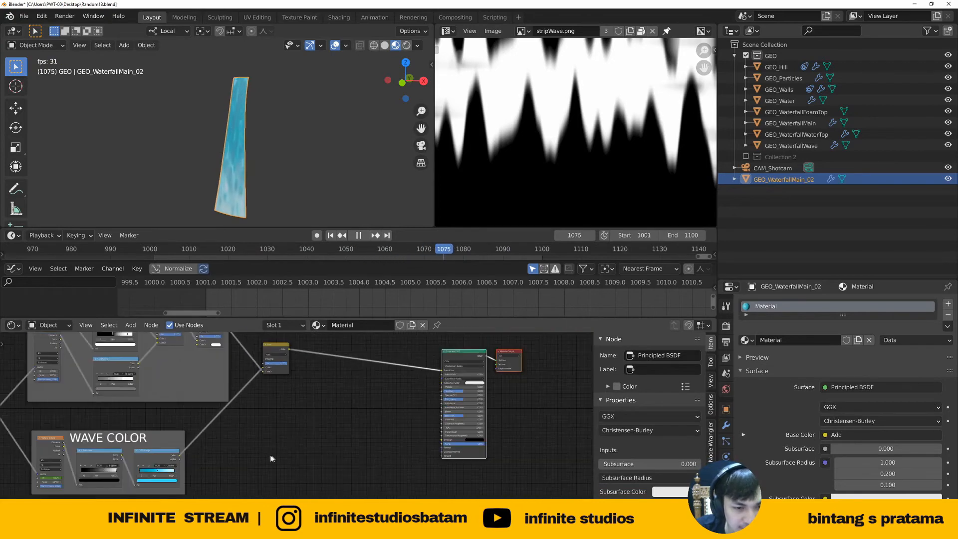
Group the stripe and Voronoi foam nodes with their Multiply node in a frame labelled FOAM, with label size 64
click(184, 469)
drag(193, 470, 204, 468)
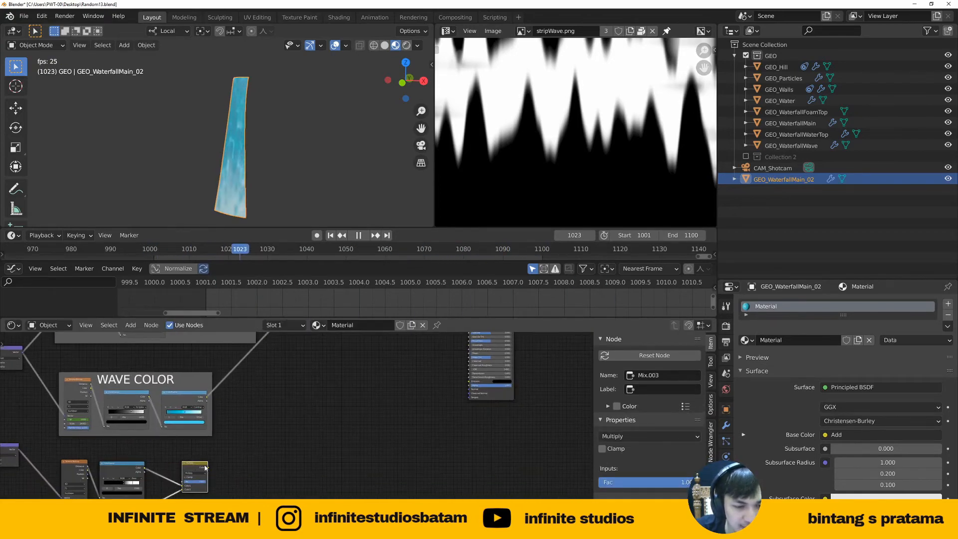
middle_drag(204, 469, 286, 417)
drag(141, 397, 339, 499)
scroll(278, 476, up, 1)
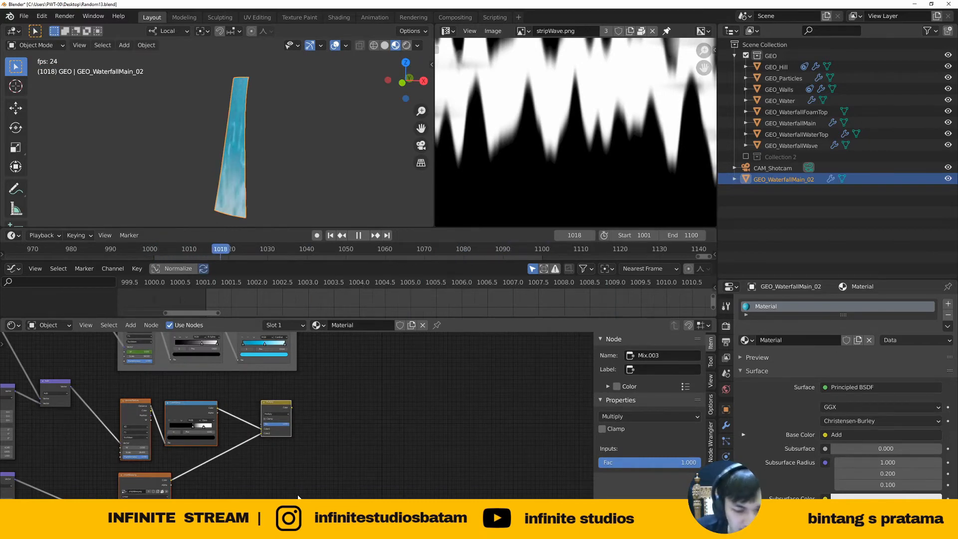
key(ctrl+j)
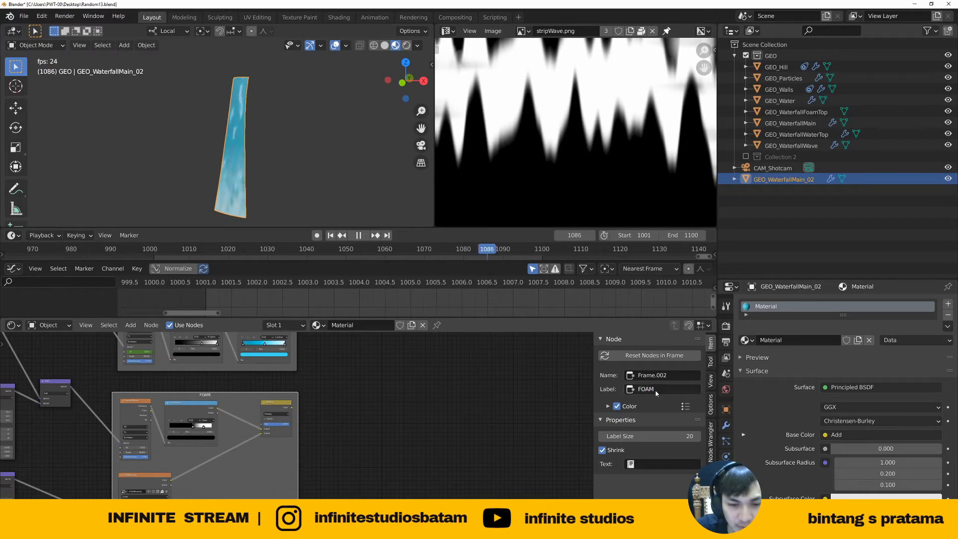
drag(664, 436, 696, 436)
Duplicate the Add node and insert the copy between the original Add node and the Principled BSDF
middle_drag(299, 392, 229, 460)
scroll(228, 459, up, 2)
scroll(230, 463, down, 5)
middle_drag(287, 440, 241, 508)
scroll(271, 391, up, 7)
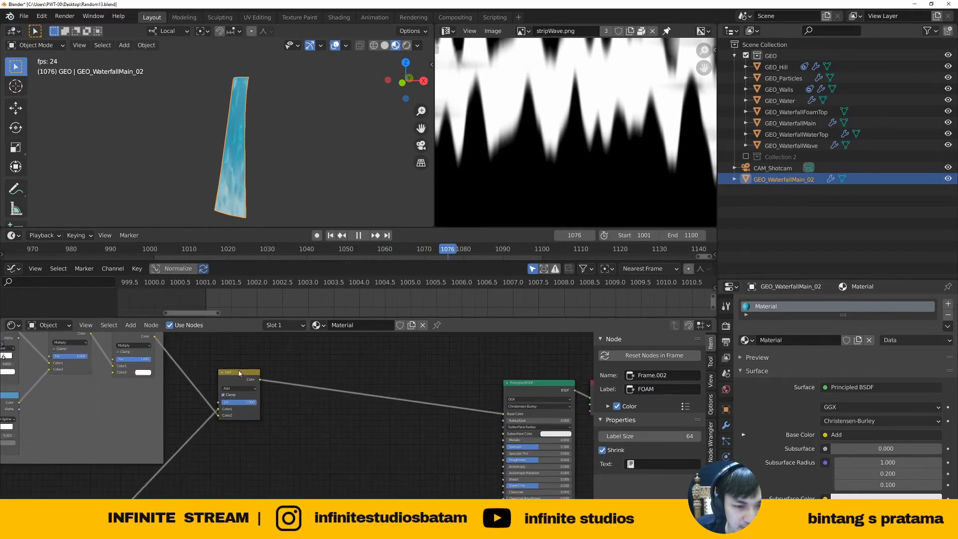
click(239, 371)
key(shift+d)
click(327, 374)
scroll(324, 387, down, 2)
middle_drag(292, 408, 303, 401)
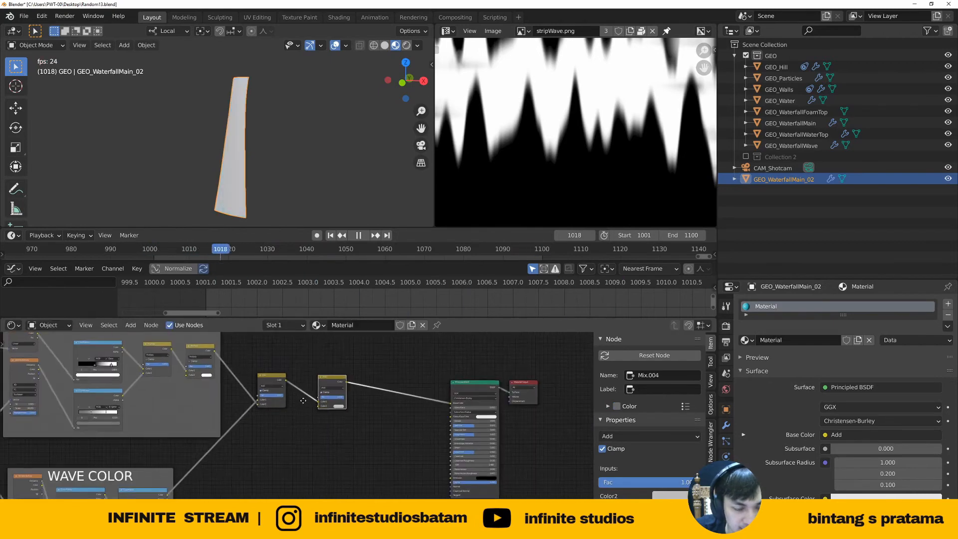
Connect the FOAM frame's Multiply color output to the Color2 input of the second Add node
middle_drag(266, 487, 297, 433)
scroll(289, 436, up, 4)
middle_drag(269, 471, 223, 457)
scroll(219, 460, down, 4)
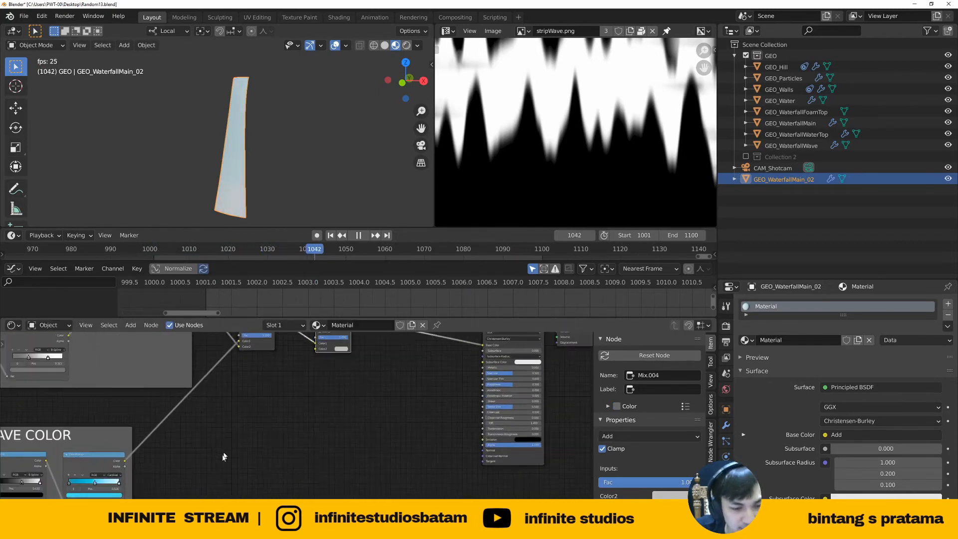
key(ctrl+space)
scroll(263, 428, up, 3)
middle_drag(218, 409, 194, 451)
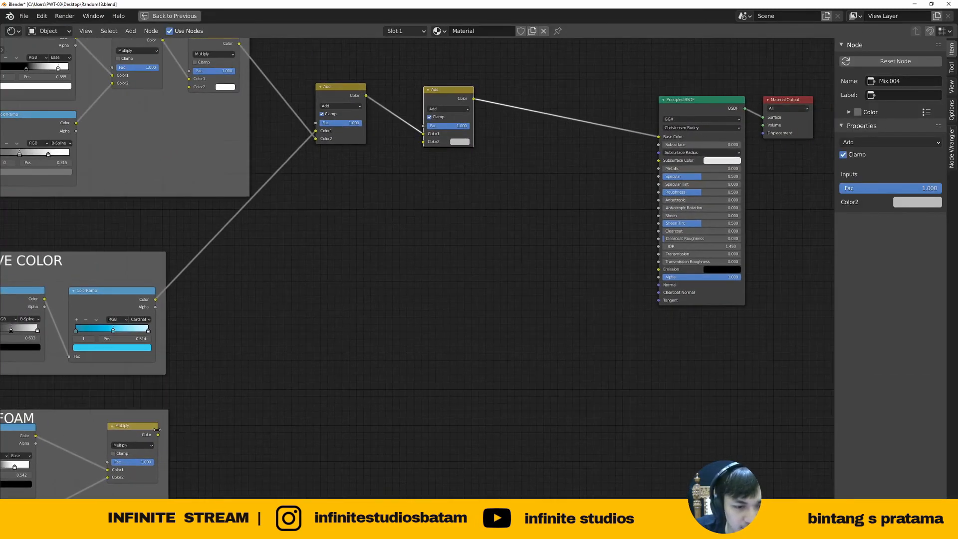
drag(158, 435, 423, 141)
middle_drag(472, 198, 293, 329)
scroll(293, 329, up, 3)
key(ctrl+space)
middle_drag(277, 407, 318, 422)
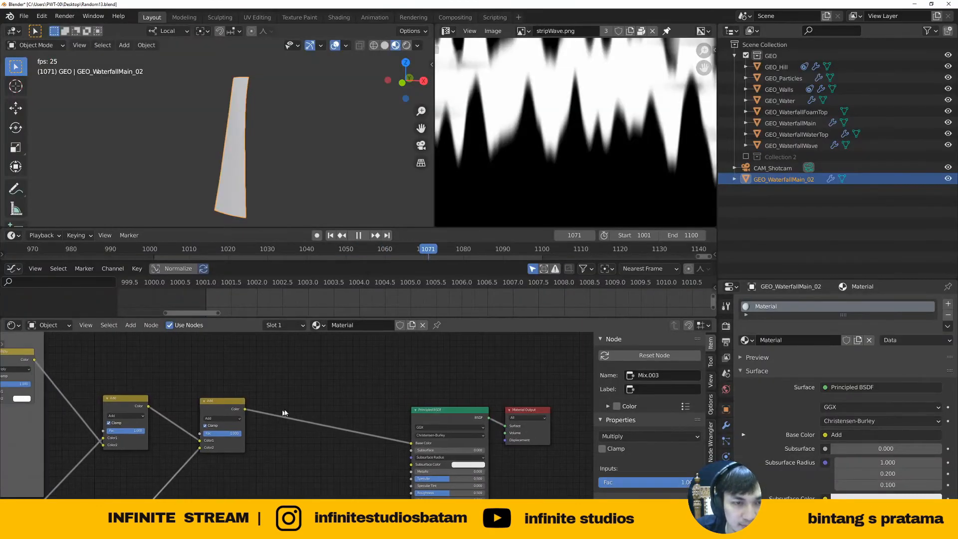
scroll(292, 405, up, 1)
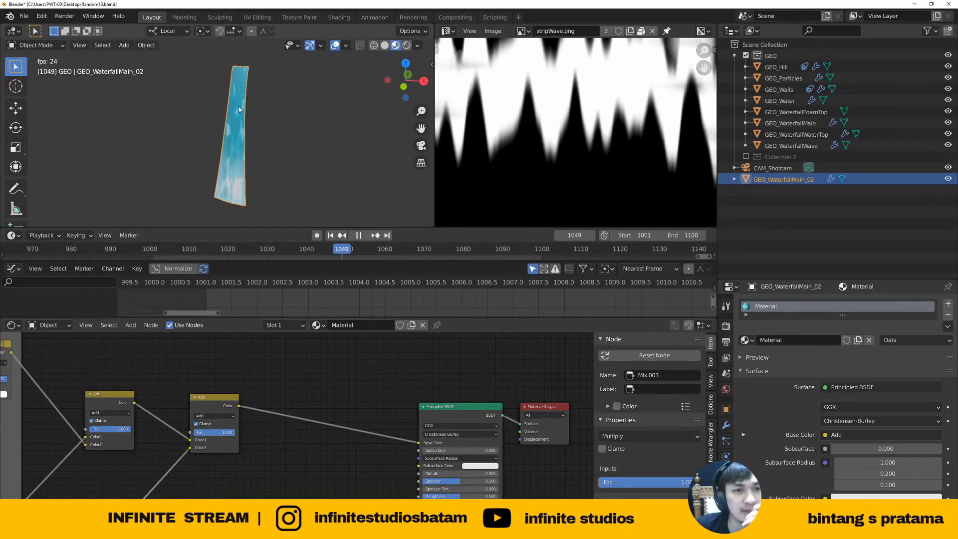
Raise the Y location keyframe at frame 1005 of the Mapping node feeding stripWave.png in two small increments
middle_drag(209, 406, 316, 403)
click(180, 407)
scroll(256, 420, down, 11)
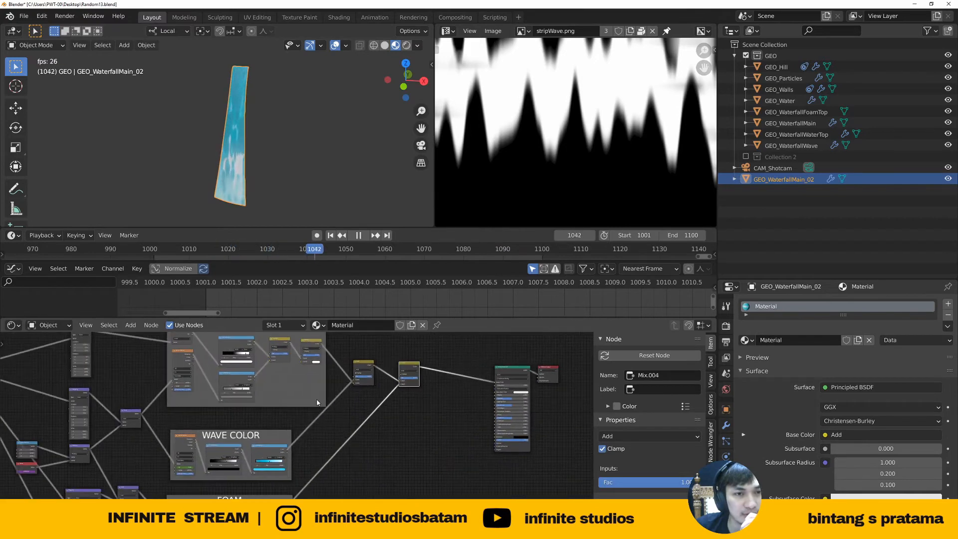
scroll(316, 403, down, 5)
middle_drag(273, 446, 375, 389)
scroll(245, 465, up, 16)
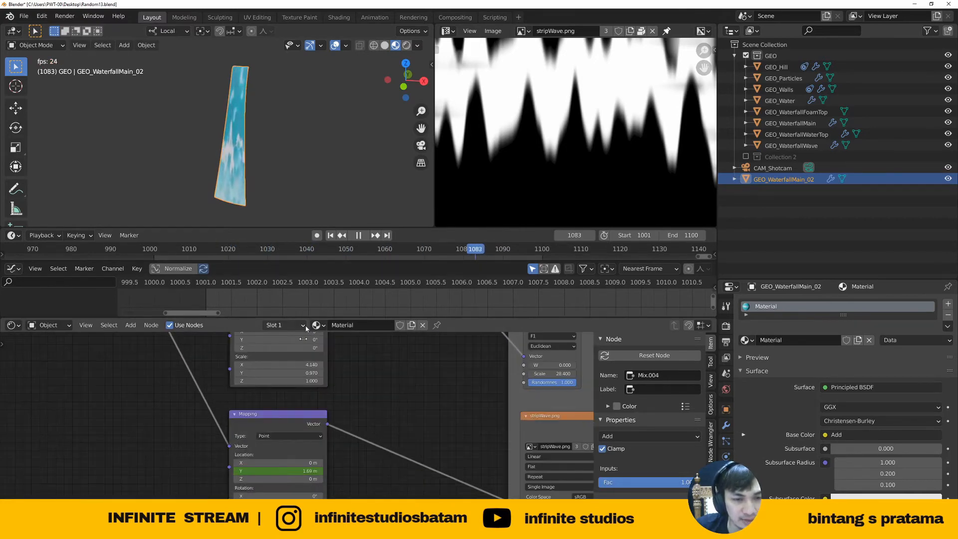
click(282, 418)
key(g)
key(y)
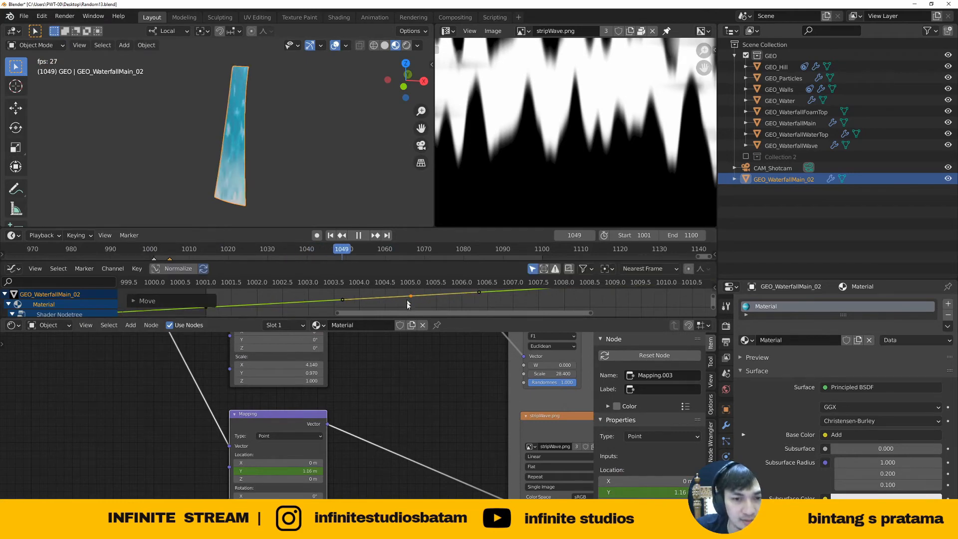
click(407, 291)
middle_drag(422, 390, 394, 413)
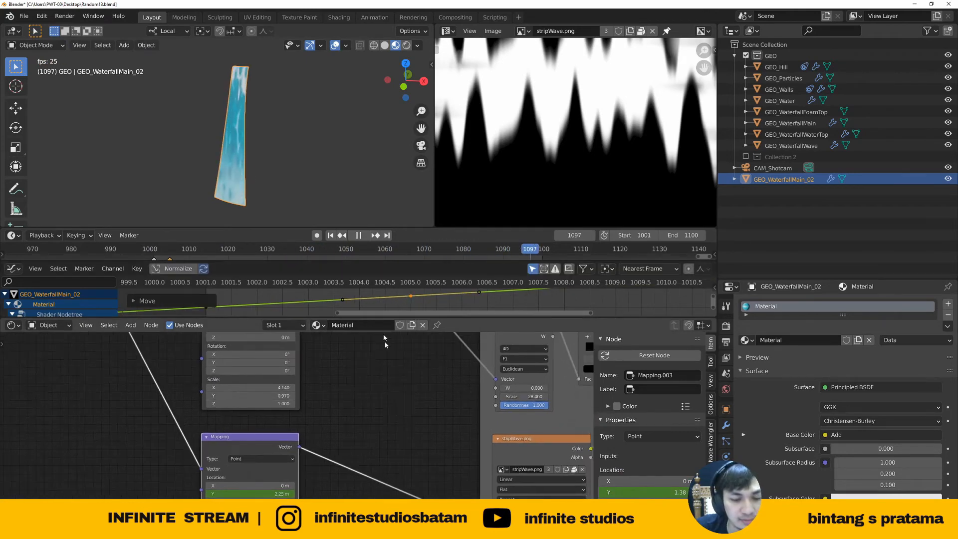
key(g)
key(y)
click(401, 288)
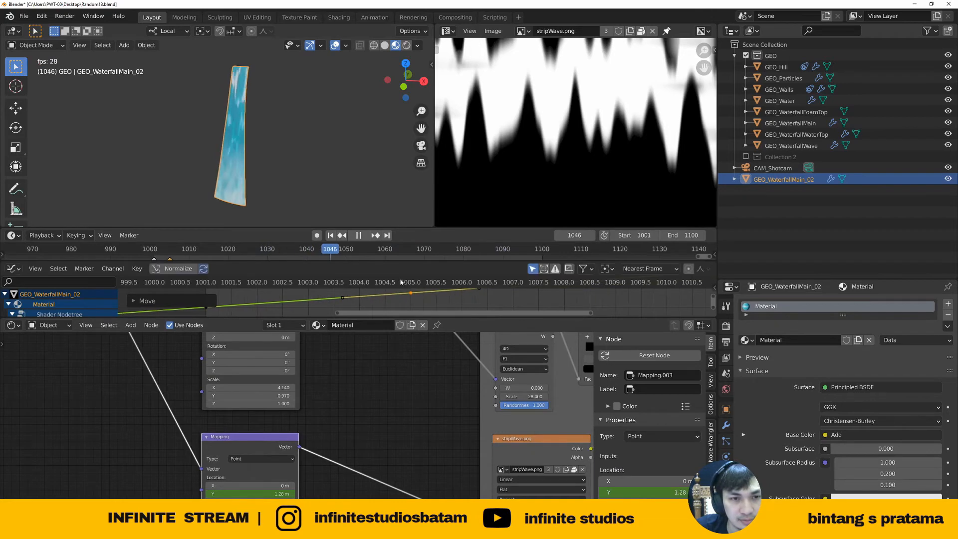
Connect the second Add node's color to the Principled BSDF's Emission input and move the BSDF closer to the Add nodes
middle_drag(409, 400, 341, 411)
scroll(341, 411, down, 3)
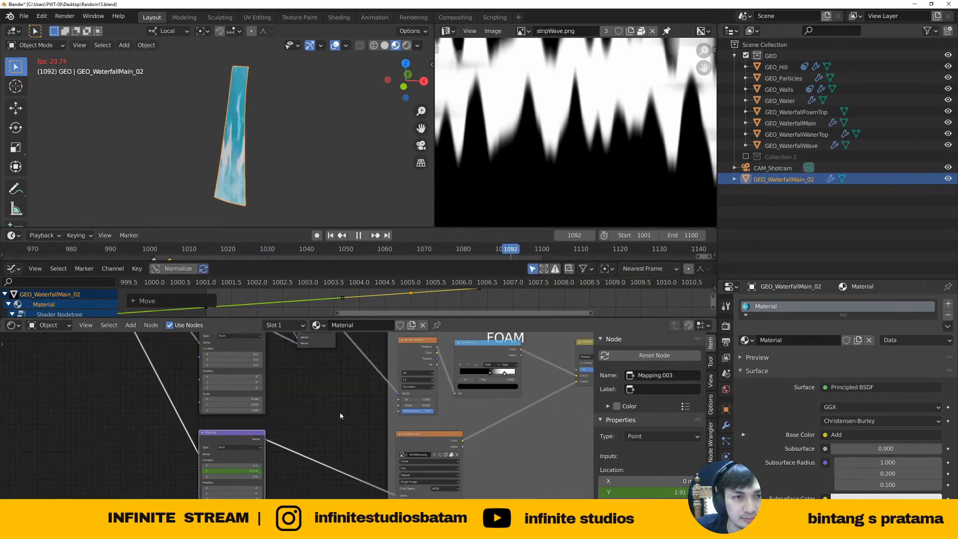
middle_drag(403, 379, 267, 379)
scroll(267, 379, up, 2)
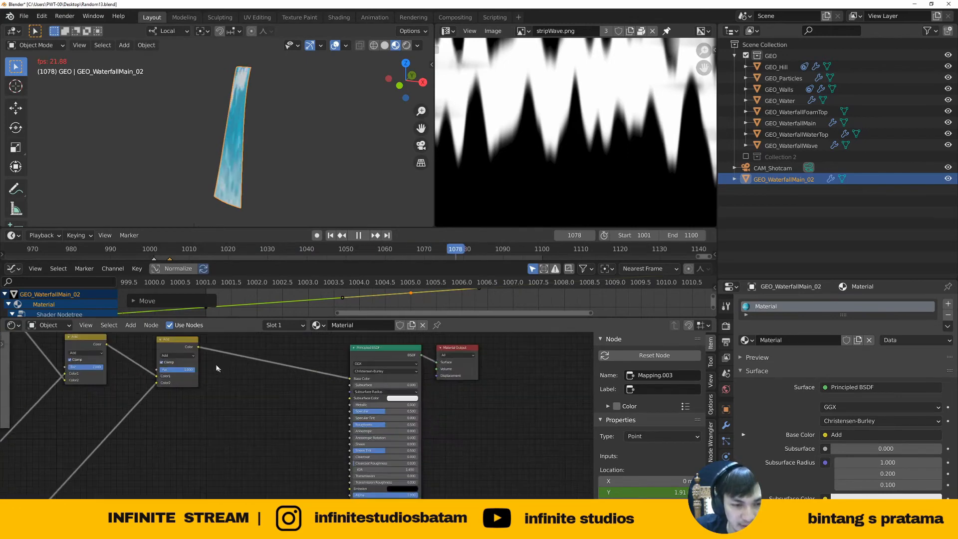
click(199, 348)
drag(200, 348, 350, 488)
middle_drag(461, 425, 440, 433)
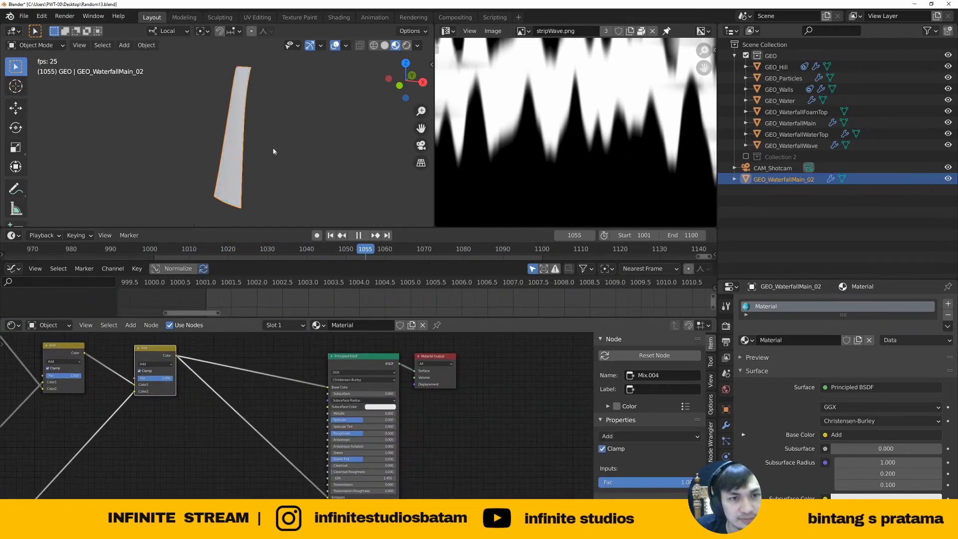
drag(349, 362, 307, 365)
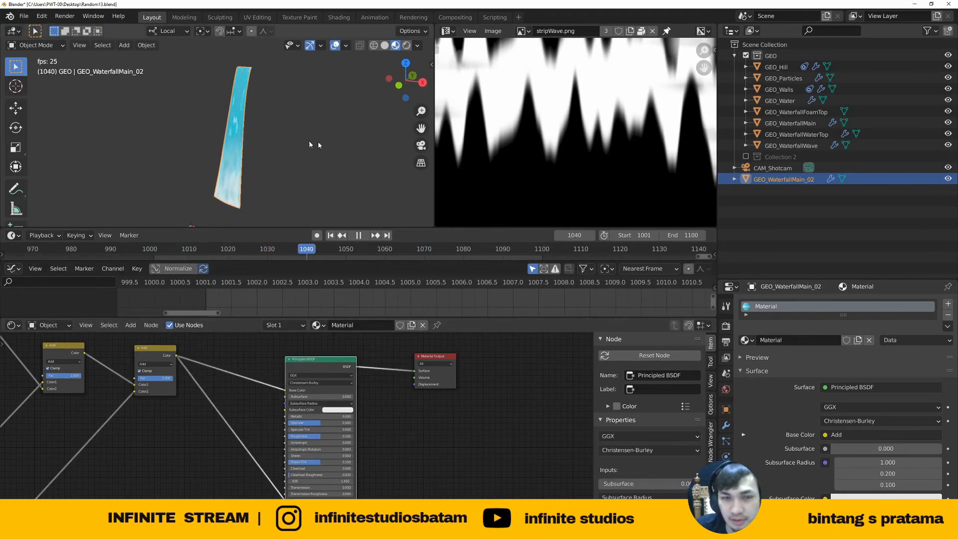
Snap the 3D cursor to the world origin
middle_drag(319, 142, 242, 167)
scroll(248, 161, up, 2)
scroll(269, 165, down, 3)
key(z)
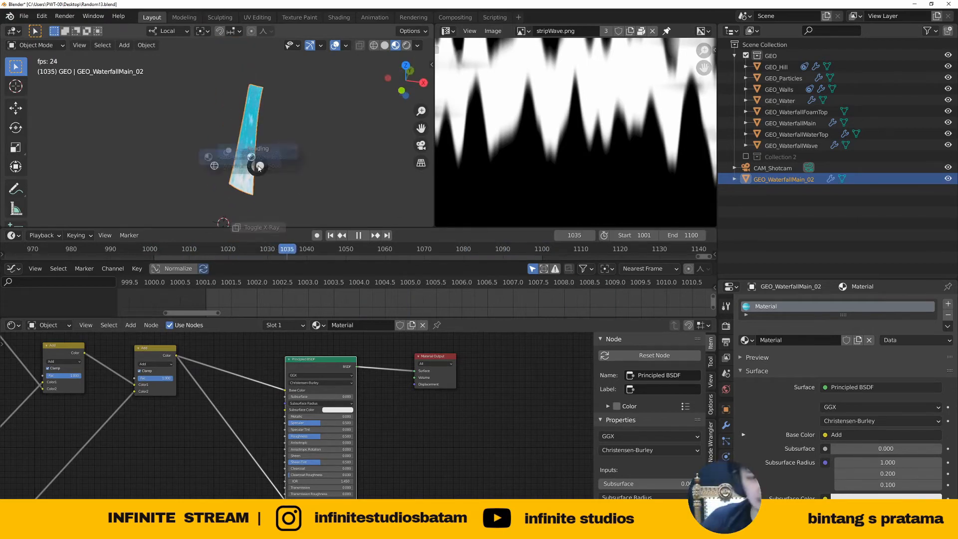
right_click(292, 160)
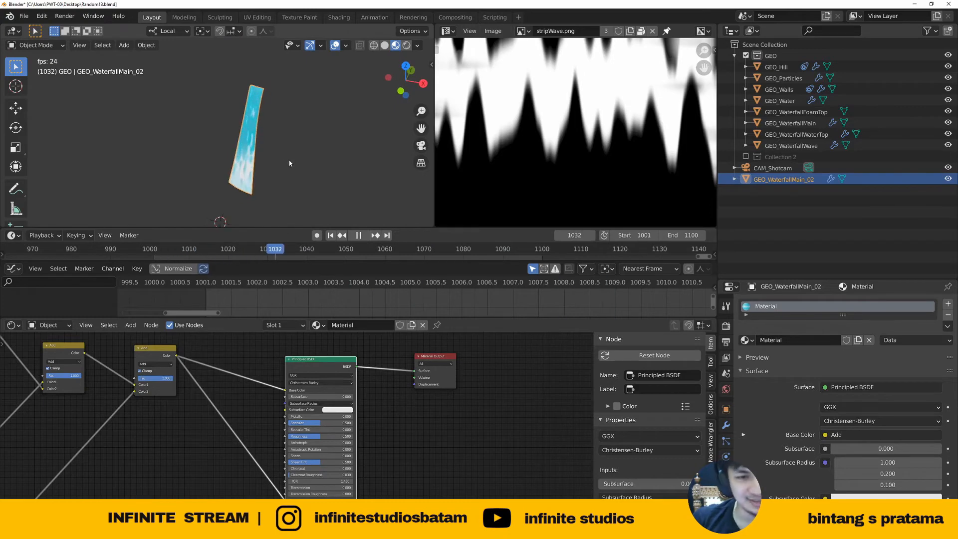
key(shift+s)
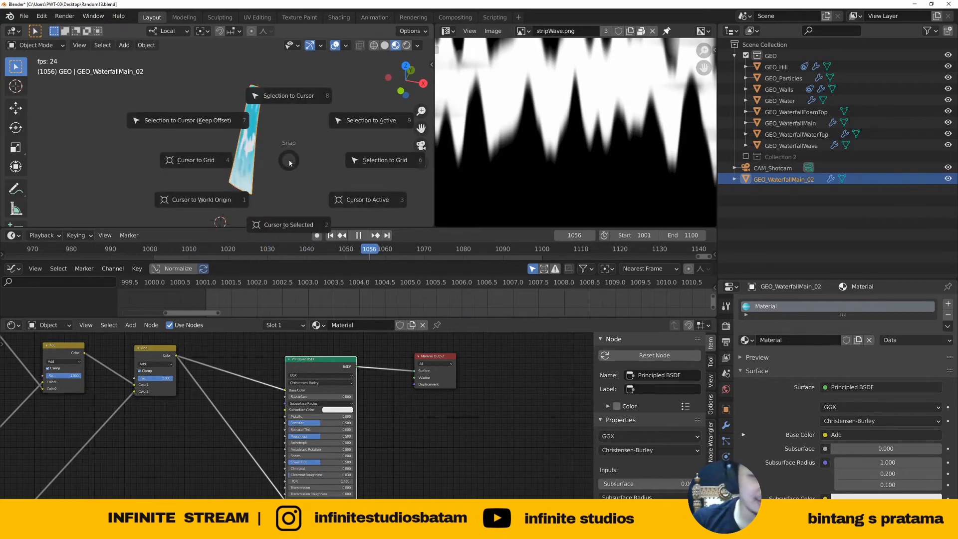
click(227, 201)
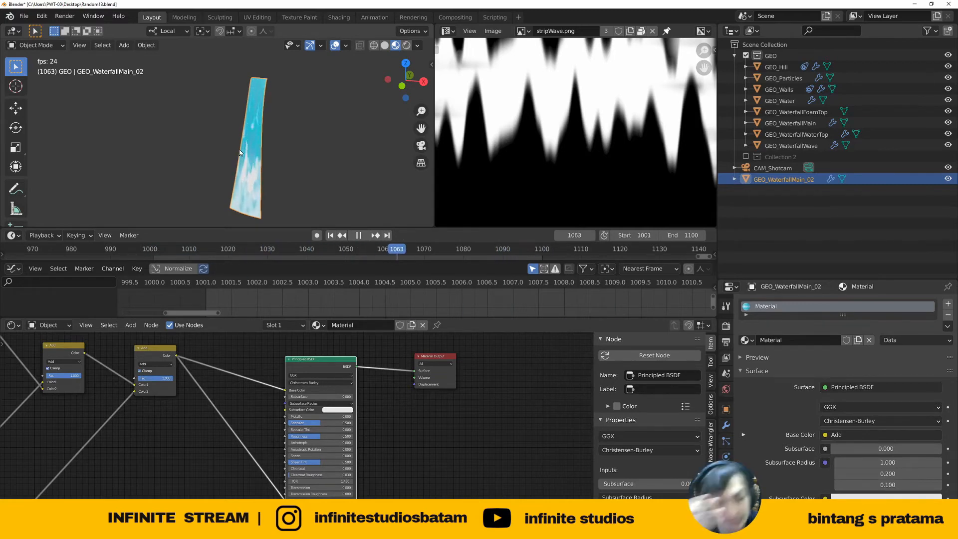
Stop the animation playback and leave local view to show the whole waterfall scene
click(358, 236)
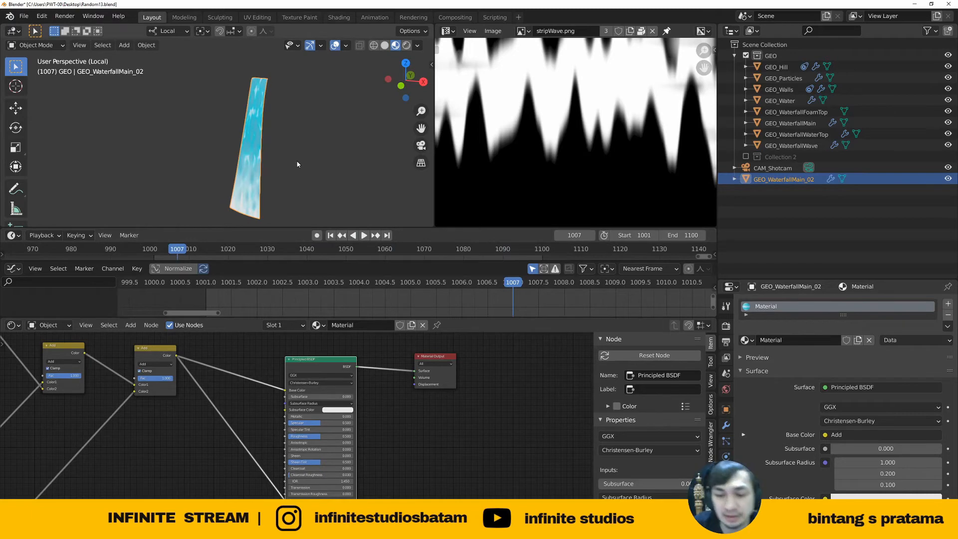
key(KP_Divide)
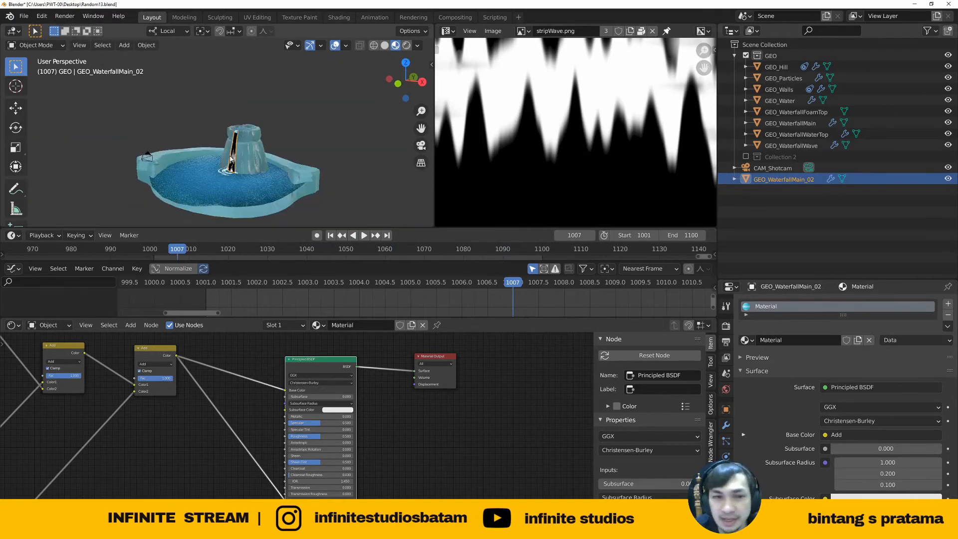
scroll(230, 159, up, 6)
Isolate the GEO_WaterfallWave ring in local view
click(154, 188)
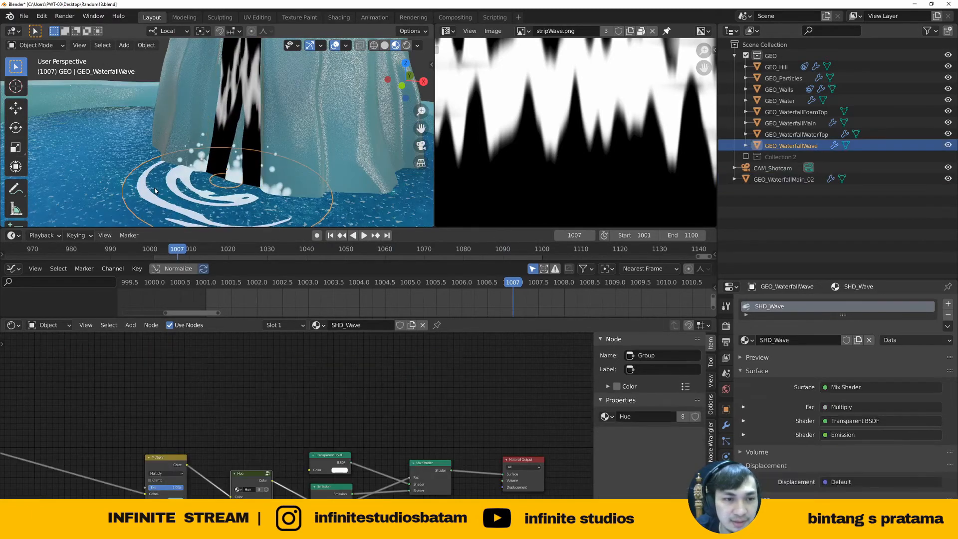
scroll(154, 188, down, 3)
middle_drag(154, 188, 146, 187)
key(g)
right_click(150, 190)
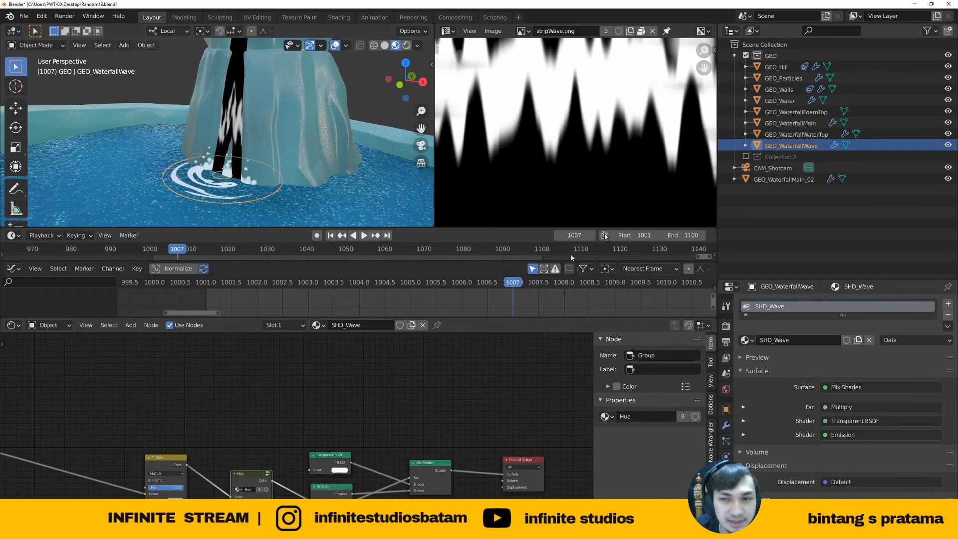
key(KP_Divide)
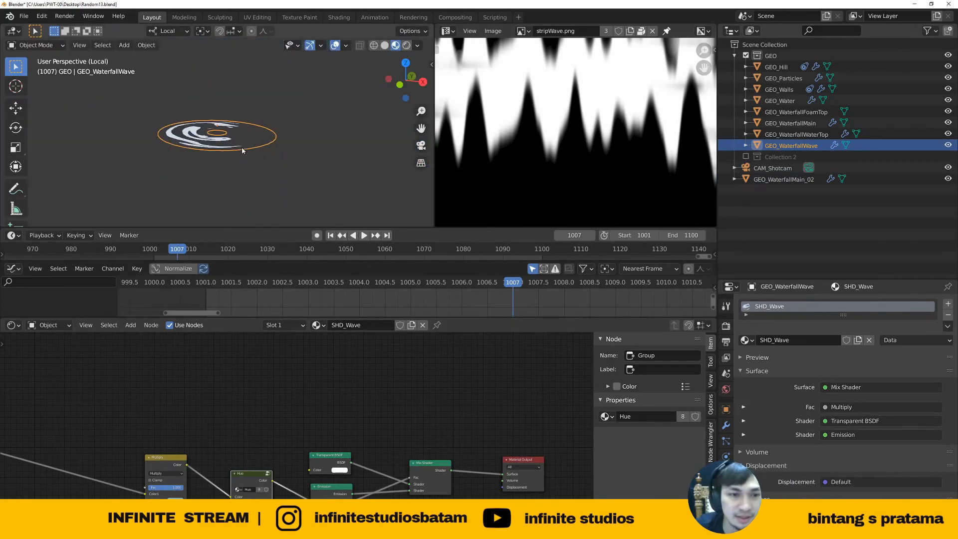
middle_drag(178, 146, 207, 183)
scroll(203, 165, up, 2)
scroll(389, 442, down, 8)
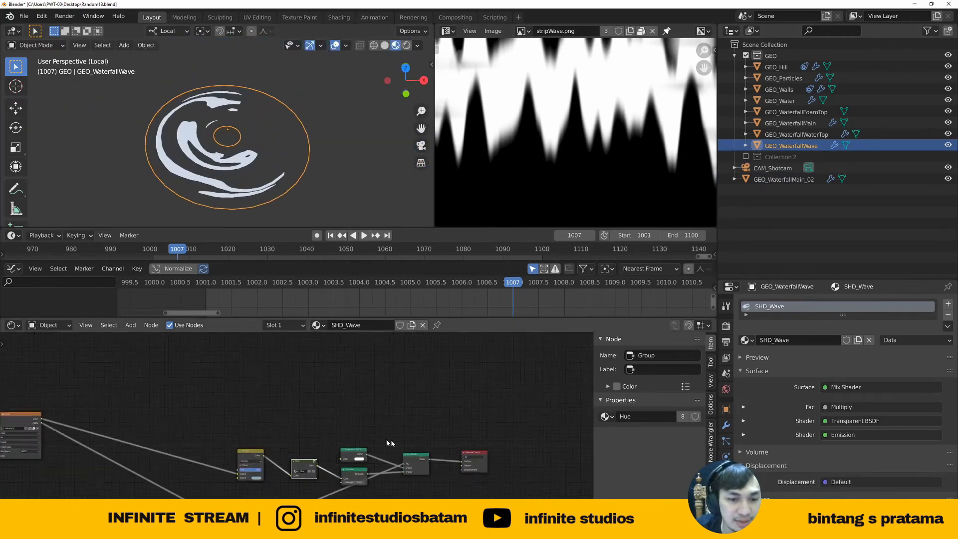
Enter Edit Mode on the wave ring and examine how its faces are laid out in the UV map
middle_drag(298, 444, 357, 433)
scroll(380, 410, up, 4)
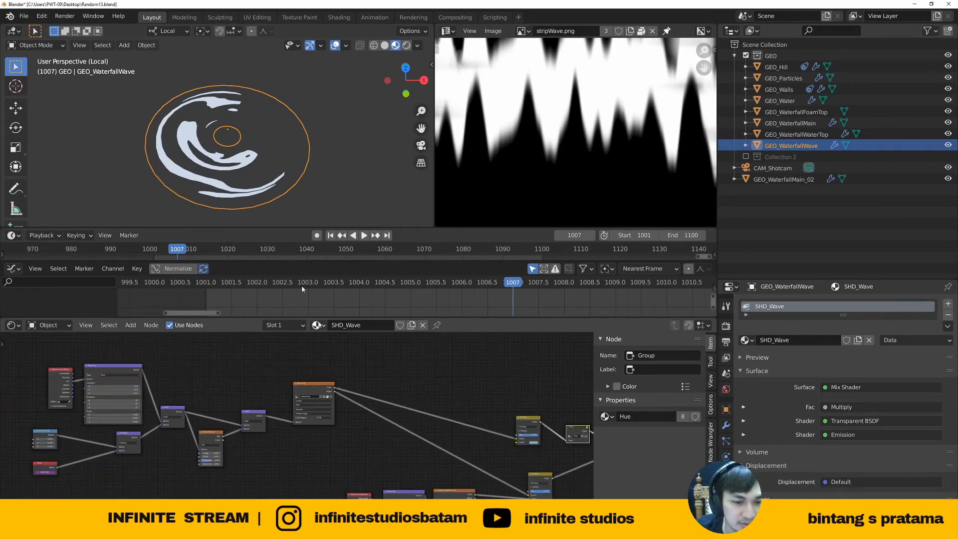
key(Tab)
scroll(573, 160, down, 6)
mouse_move(261, 165)
middle_down()
mouse_move(263, 139)
mouse_move(276, 161)
middle_up()
middle_drag(546, 138, 549, 122)
scroll(302, 149, up, 1)
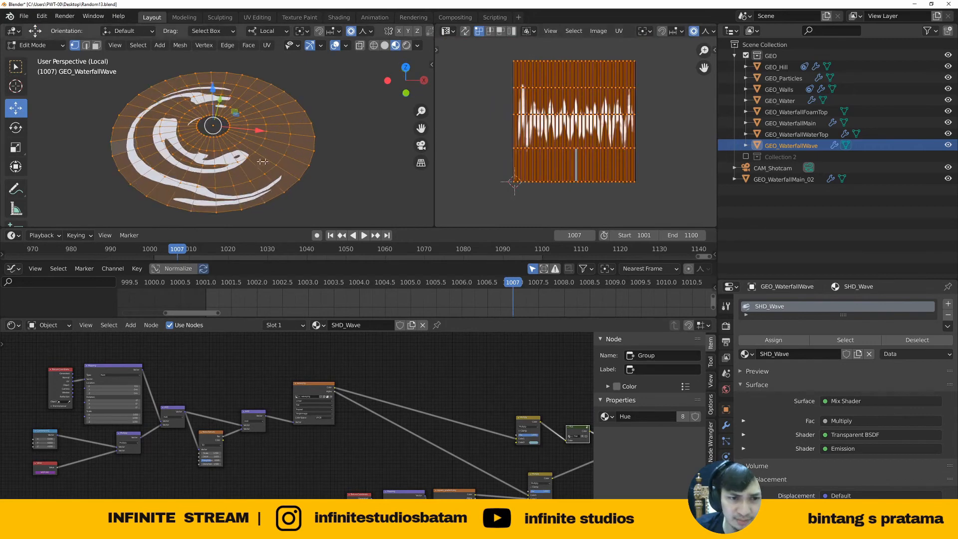
middle_drag(260, 160, 236, 165)
scroll(574, 115, up, 2)
Try a standard Unwrap on the wave ring, preview the animated texture on it, and undo the unwrap
key(u)
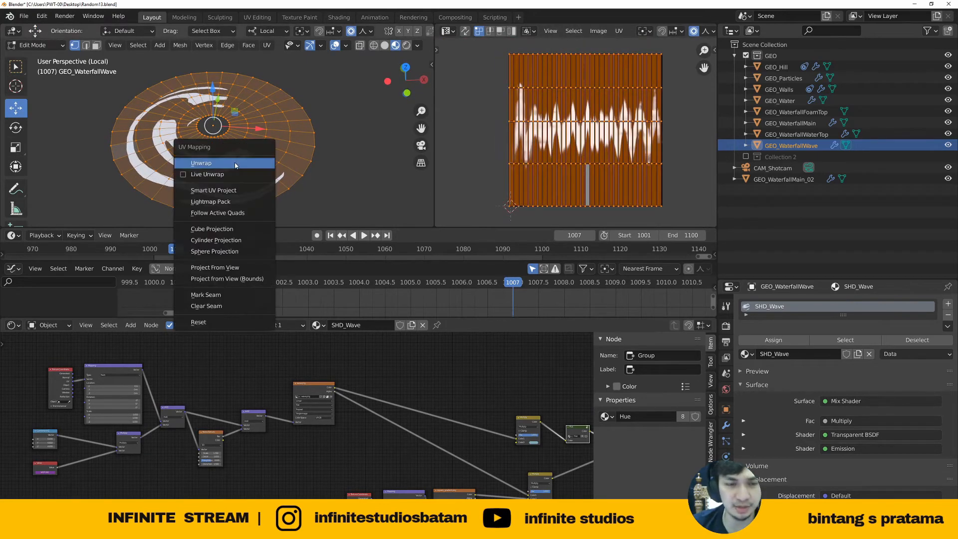
click(234, 162)
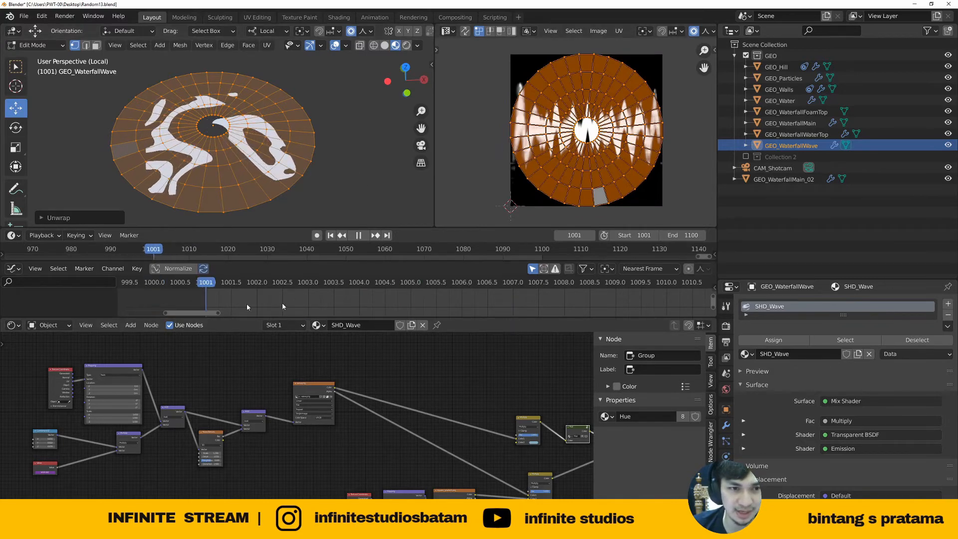
key(Escape)
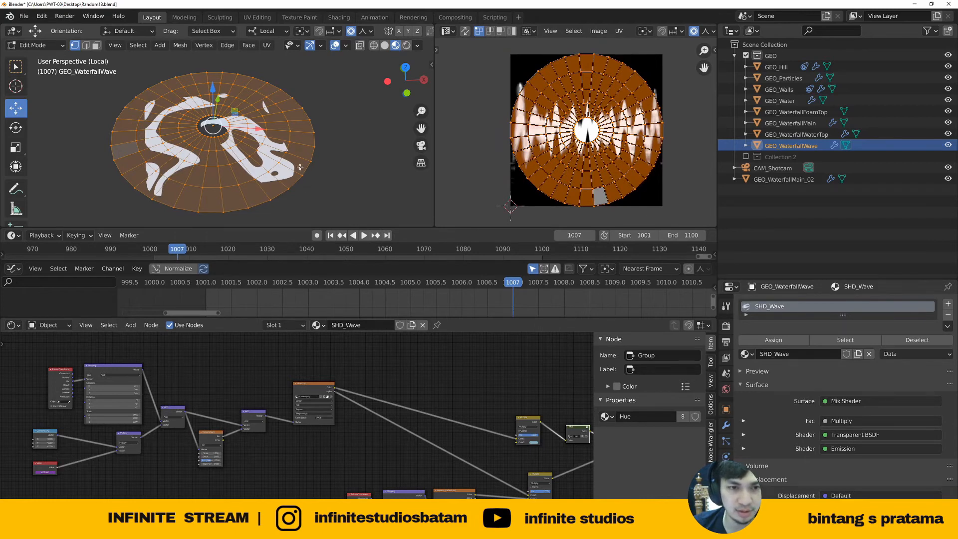
middle_drag(300, 168, 250, 167)
key(ctrl+z)
Examine the SHD_Wave node tree from the shader output back to the texture coordinate and mapping nodes
scroll(373, 421, down, 4)
middle_drag(415, 419, 355, 404)
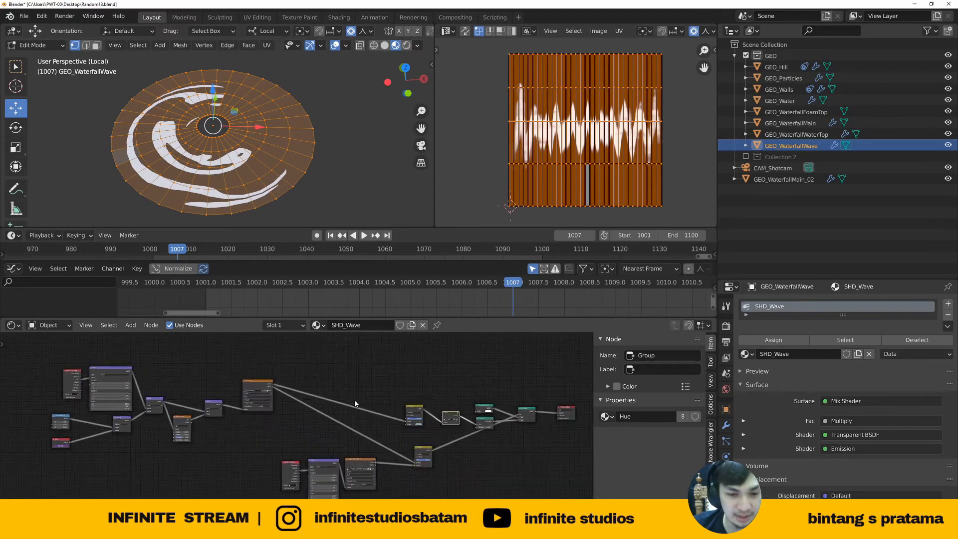
scroll(355, 404, up, 4)
middle_drag(280, 419, 387, 423)
scroll(194, 420, up, 6)
middle_drag(75, 415, 130, 455)
scroll(193, 420, up, 2)
scroll(215, 444, up, 2)
Spread apart the nodes feeding the wave.png texture in SHD_Wave, including the Noise Texture
drag(237, 410, 149, 422)
middle_drag(194, 364, 207, 448)
drag(121, 355, 20, 358)
drag(247, 353, 182, 349)
scroll(359, 432, down, 3)
drag(360, 437, 324, 414)
middle_drag(353, 446, 154, 391)
scroll(189, 417, up, 3)
mouse_move(190, 419)
mouse_down()
mouse_move(178, 426)
mouse_move(187, 437)
mouse_move(187, 426)
mouse_up()
scroll(292, 417, down, 1)
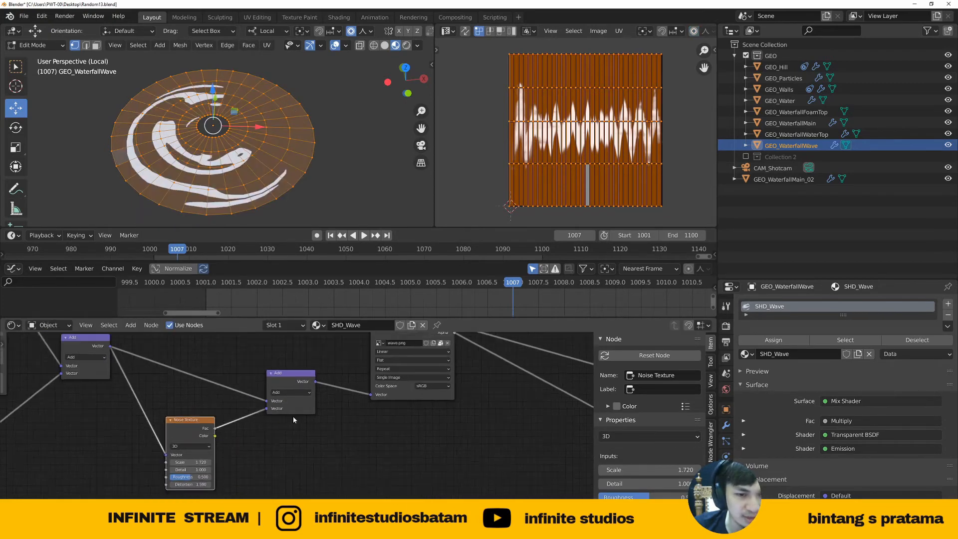
Reposition the Add node between the Noise Texture and wave.png, and preview the wave.png colour output on the wave ring
middle_drag(292, 417, 253, 459)
scroll(263, 416, up, 1)
drag(254, 416, 248, 405)
middle_drag(100, 418, 209, 406)
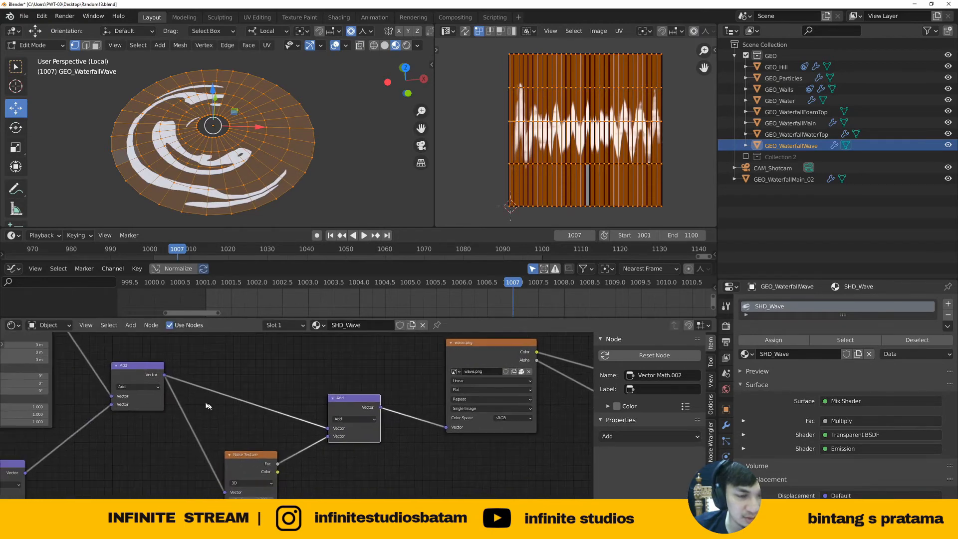
middle_drag(493, 393, 441, 407)
ctrl+shift+click(445, 364)
middle_drag(303, 410, 308, 391)
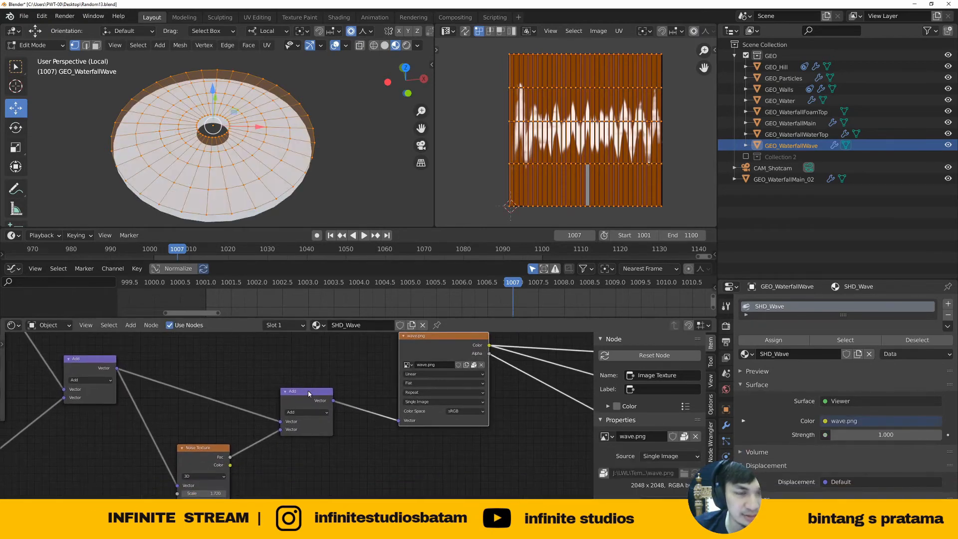
Bypass the noise distortion by linking the first Add node directly to wave.png's Vector, and move the second Add node aside
middle_drag(208, 390, 184, 420)
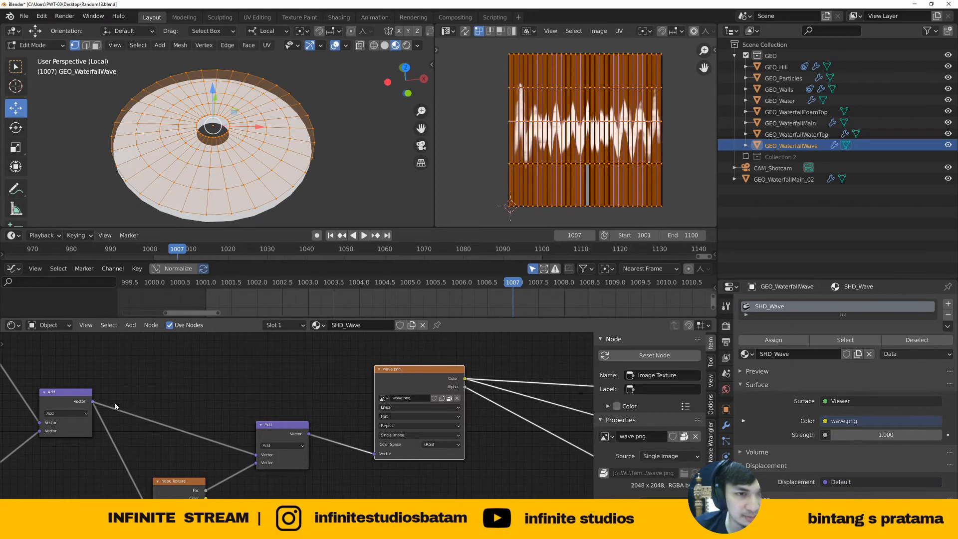
drag(93, 402, 322, 403)
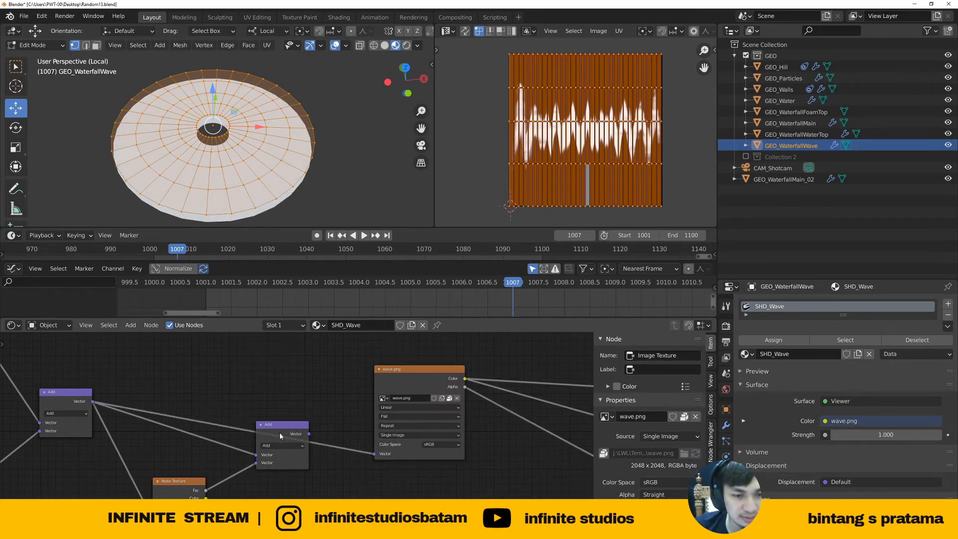
drag(280, 437, 278, 485)
middle_drag(353, 424, 274, 423)
Leave Edit Mode, preview the wave.png alpha output on the ring and examine its pattern from a higher angle
key(Tab)
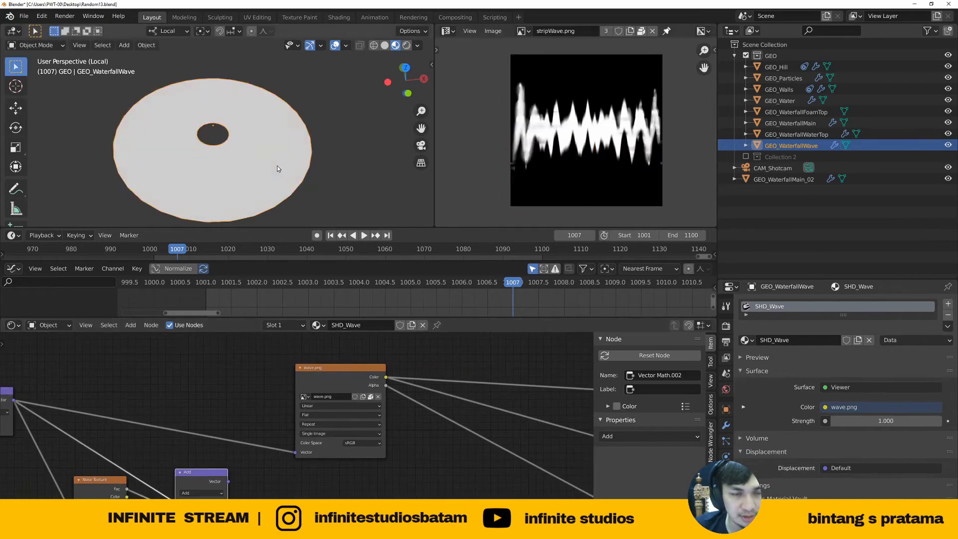
middle_drag(277, 166, 270, 163)
scroll(433, 430, down, 4)
scroll(379, 410, up, 3)
ctrl+shift+click(368, 386)
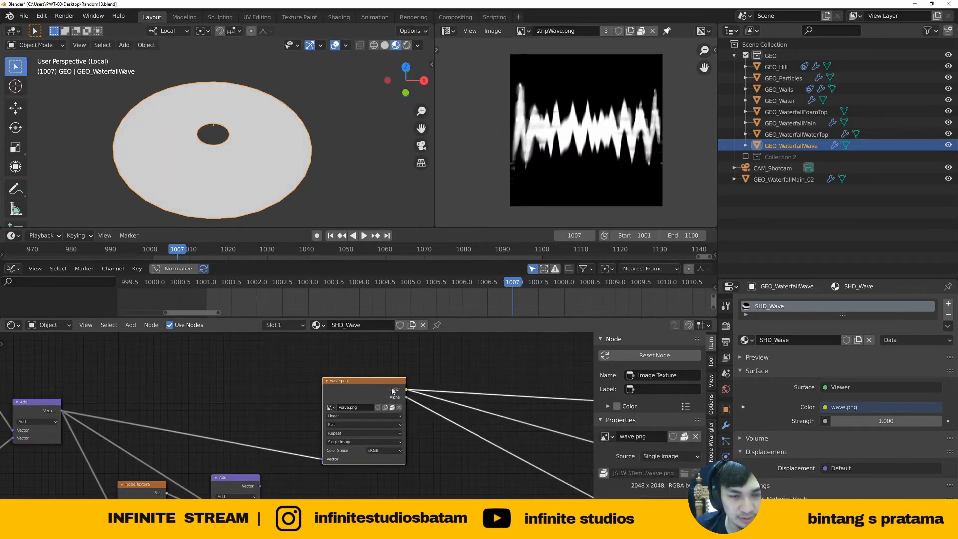
middle_drag(407, 404, 281, 376)
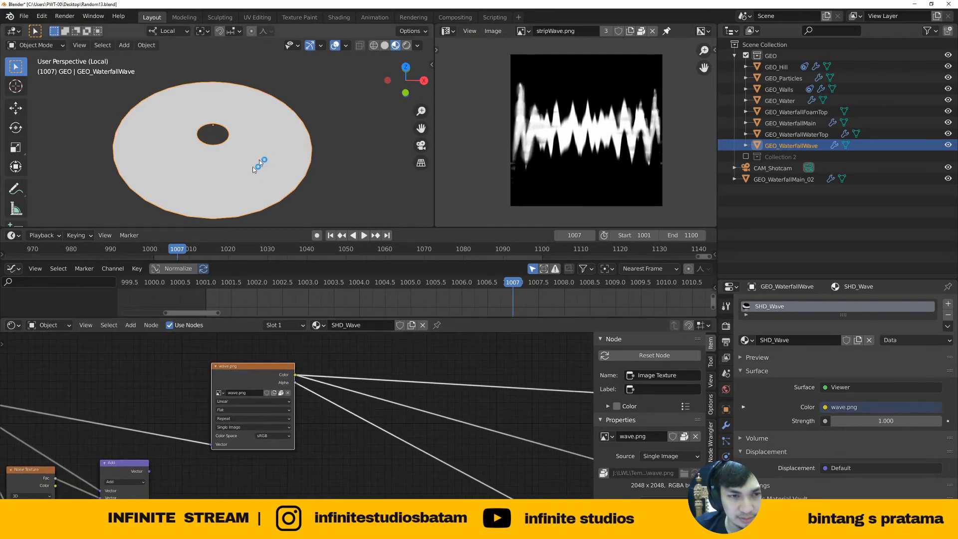
mouse_move(249, 164)
middle_down()
mouse_move(250, 141)
mouse_move(251, 153)
middle_up()
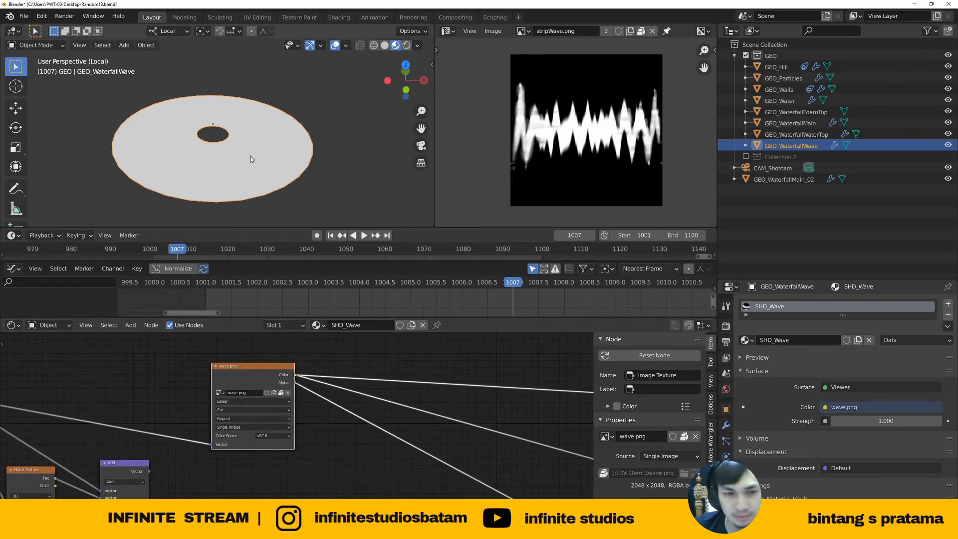
ctrl+shift+click(254, 375)
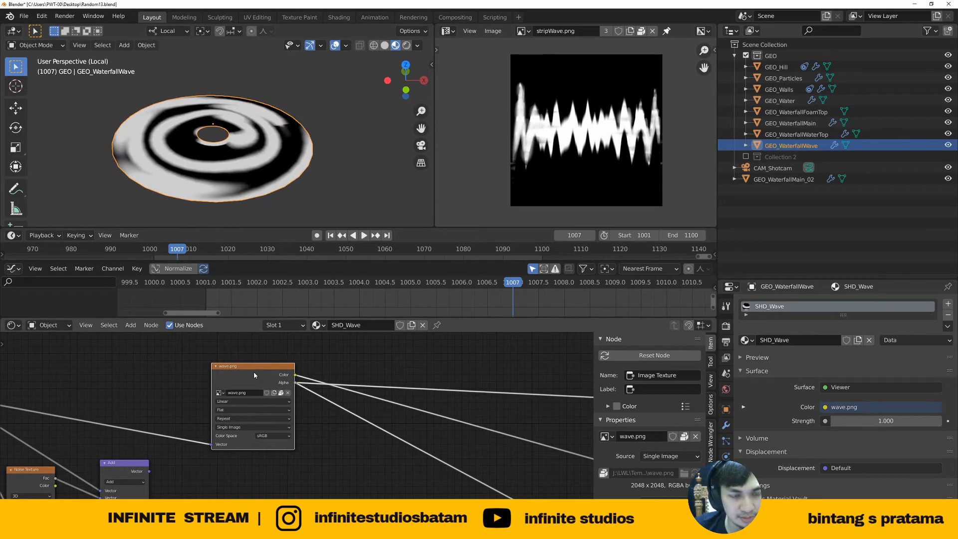
middle_drag(273, 176, 280, 154)
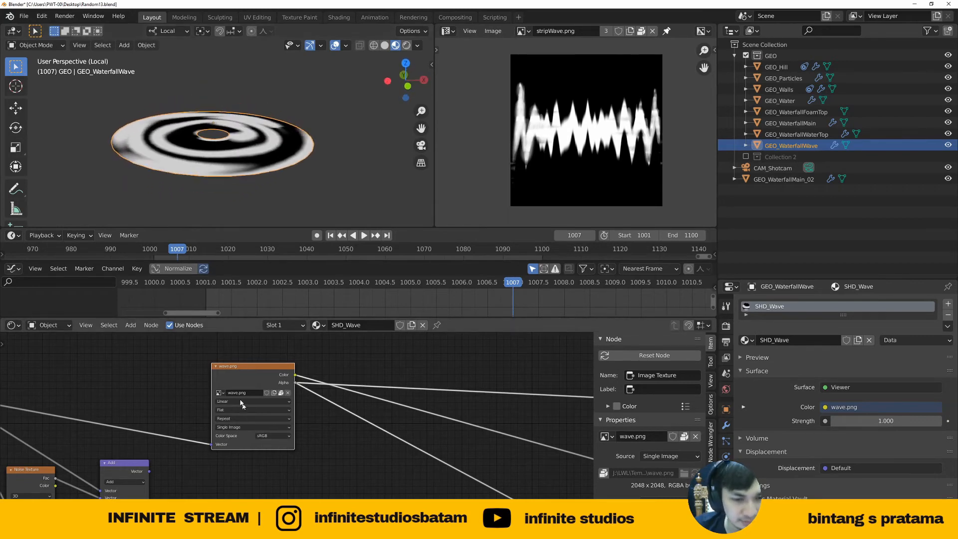
middle_drag(238, 376, 299, 374)
scroll(299, 374, down, 3)
middle_drag(196, 126, 218, 146)
scroll(185, 144, up, 2)
scroll(182, 411, down, 3)
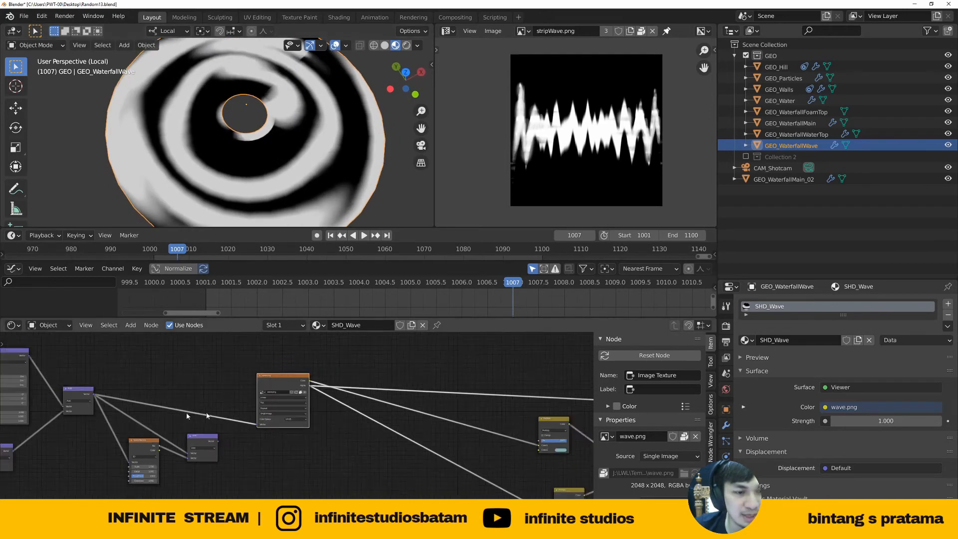
Narrow the Mapping node in SHD_Wave and move the Texture Coordinate node closer to it
middle_drag(188, 415, 396, 406)
scroll(195, 378, up, 2)
click(184, 385)
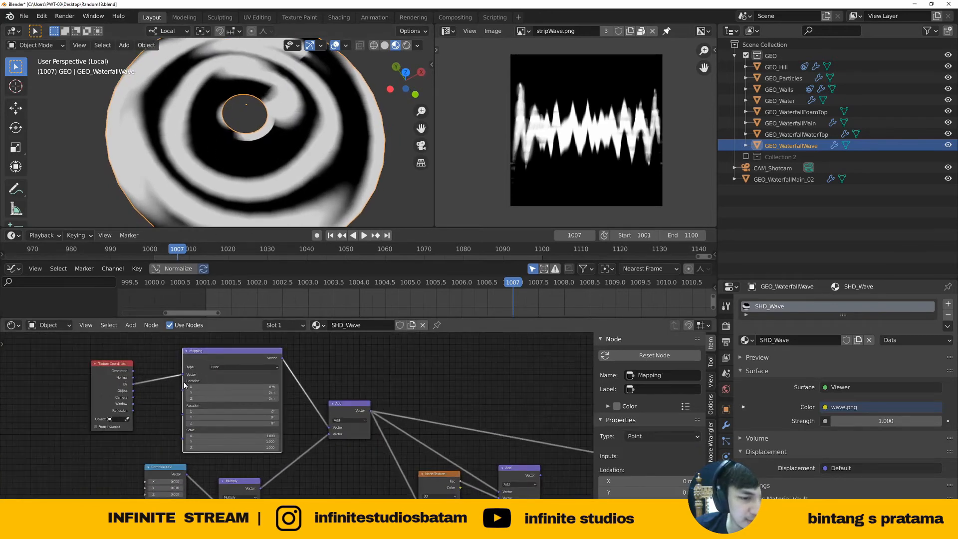
click(182, 383)
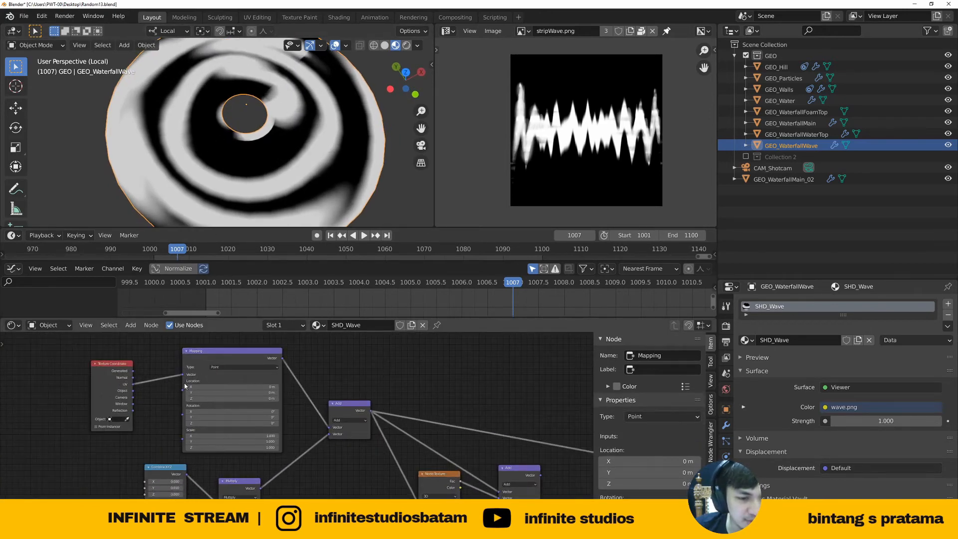
drag(183, 384, 229, 384)
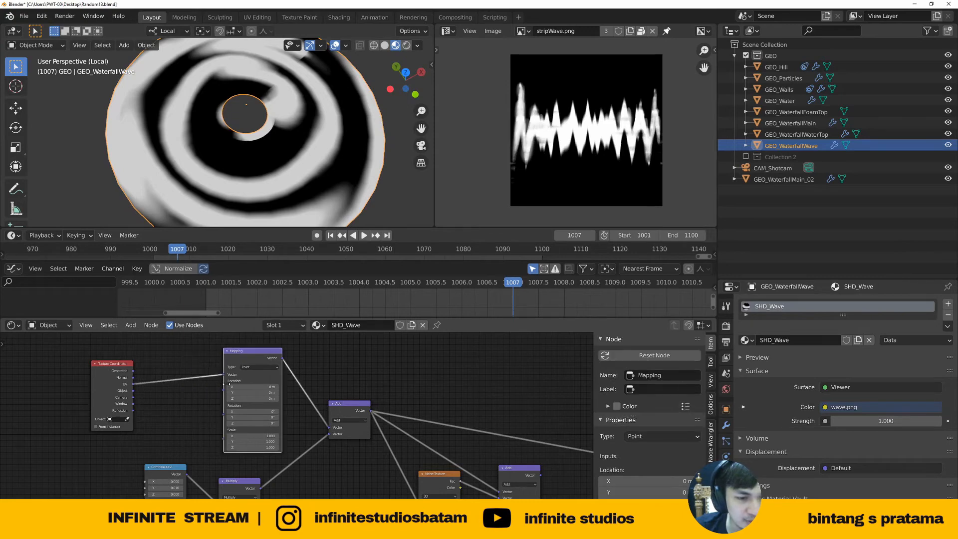
drag(125, 384, 173, 373)
Lower the first Add node and shift the Combine XYZ, Value and Multiply nodes together closer to it
middle_drag(284, 445, 263, 385)
scroll(263, 384, up, 1)
drag(335, 345, 338, 370)
click(224, 433)
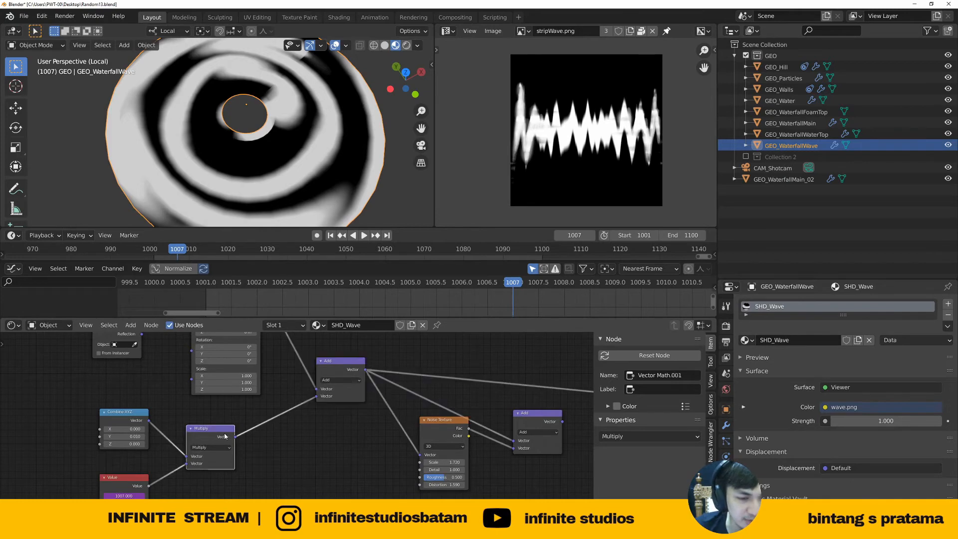
drag(62, 434, 294, 501)
drag(205, 431, 229, 435)
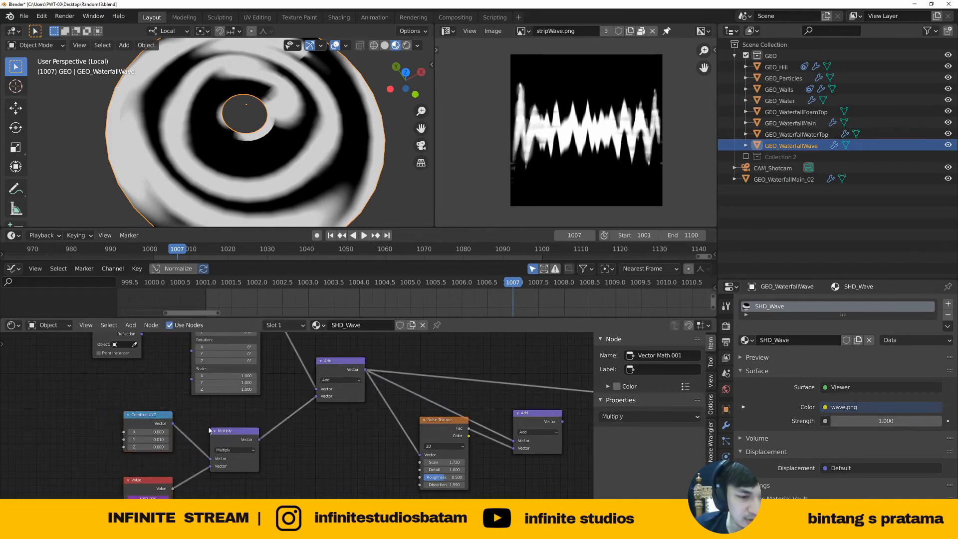
Place the Combine XYZ node just above the Value node, both feeding the Multiply node
scroll(170, 414, up, 3)
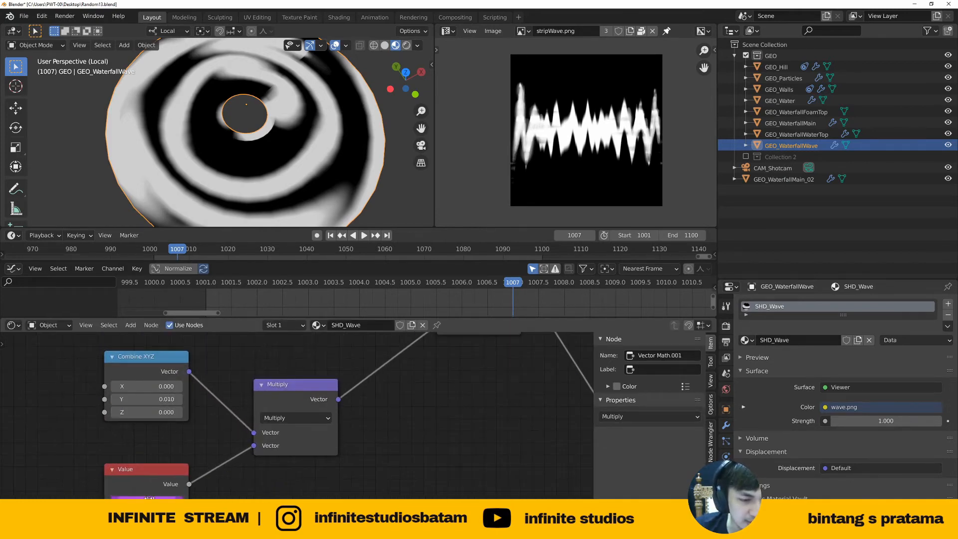
drag(148, 373, 156, 406)
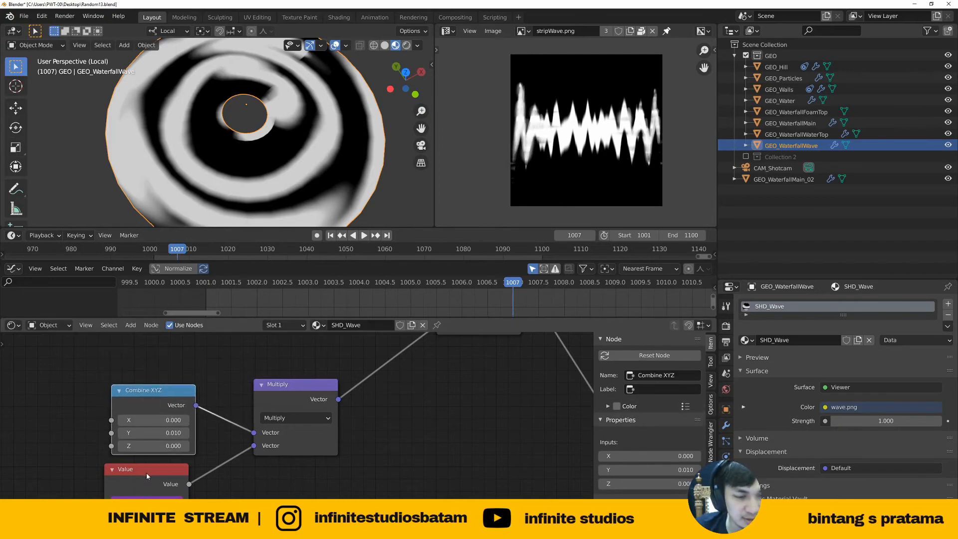
drag(148, 477, 150, 478)
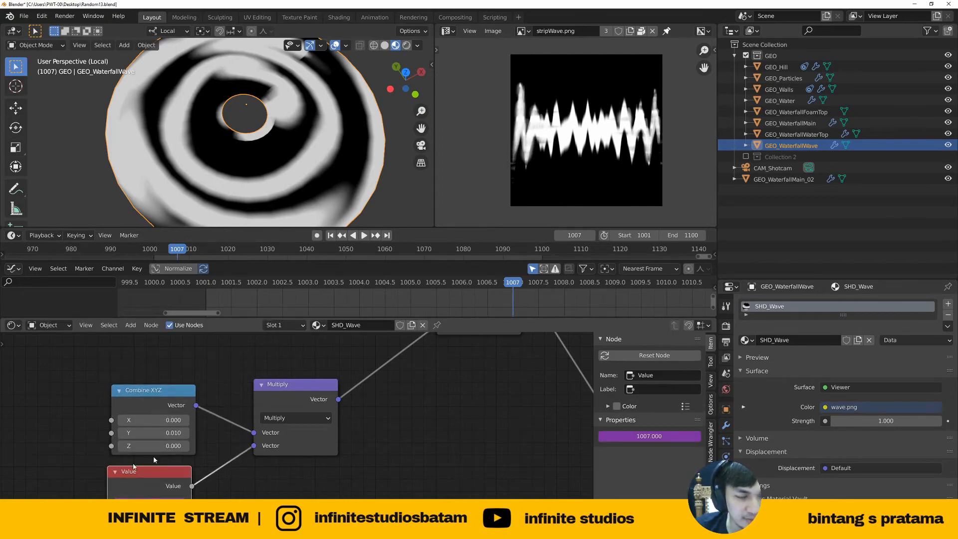
Scrub the timeline back to frame 1004 to check the undistorted wave motion, and select the wave.png texture node
scroll(150, 419, down, 10)
middle_drag(337, 411, 134, 443)
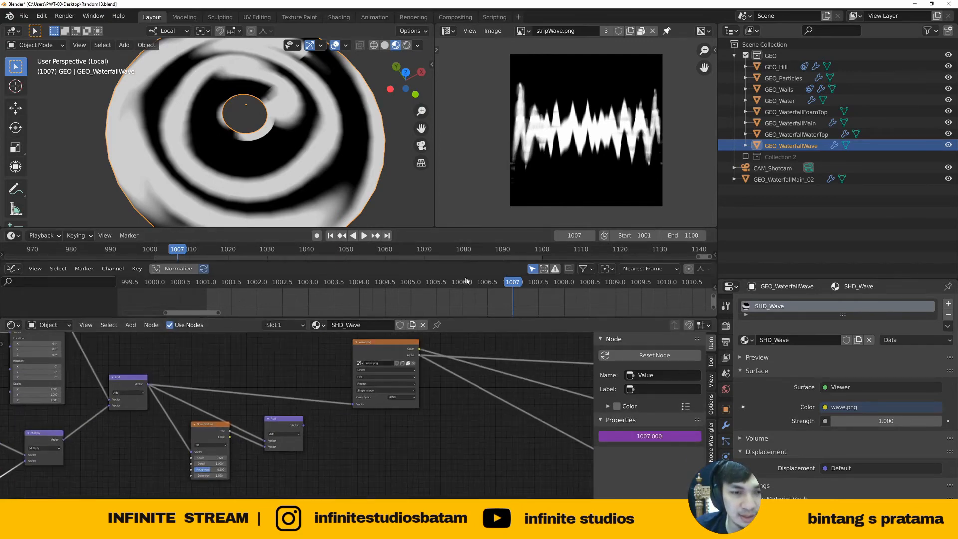
drag(504, 285, 380, 307)
click(409, 348)
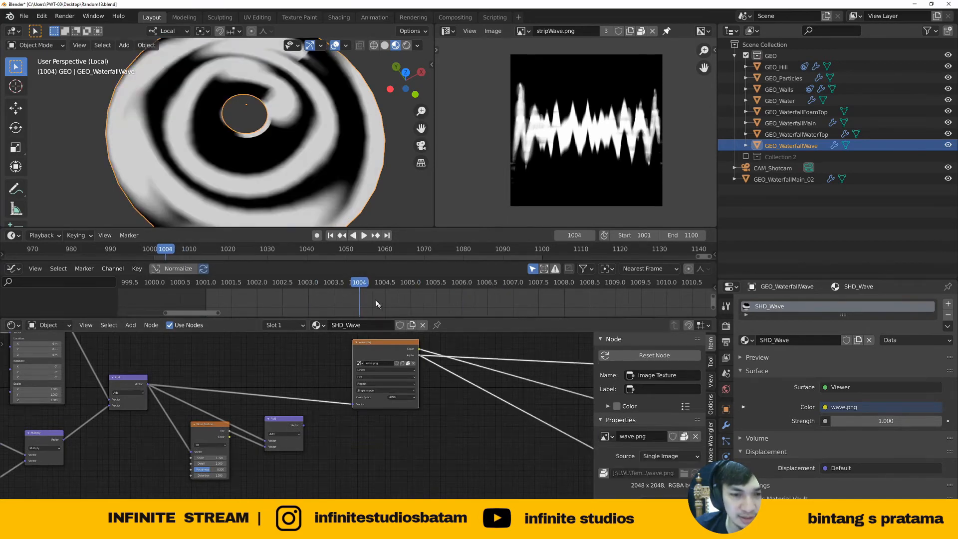
Move the playhead to frame 1005
click(406, 289)
key(space)
scroll(299, 359, up, 4)
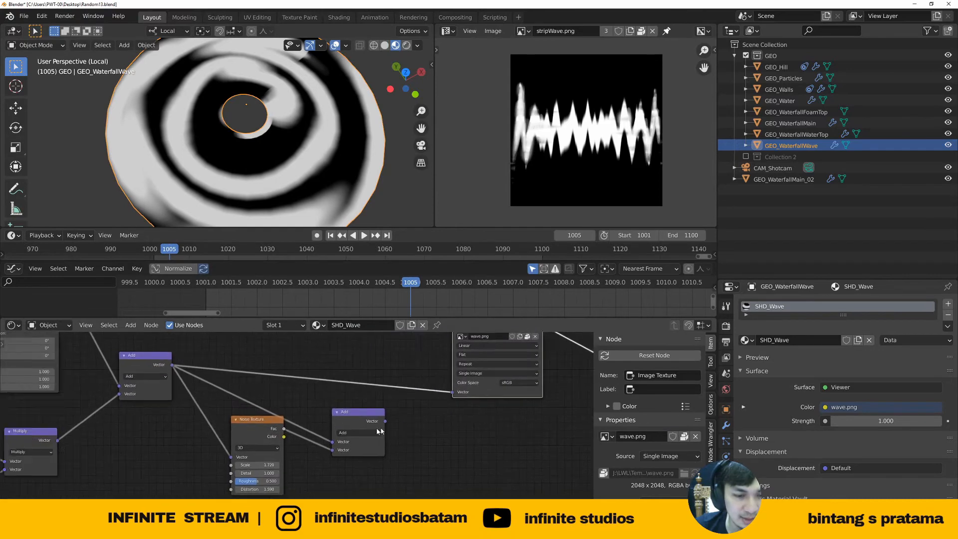
scroll(185, 150, down, 2)
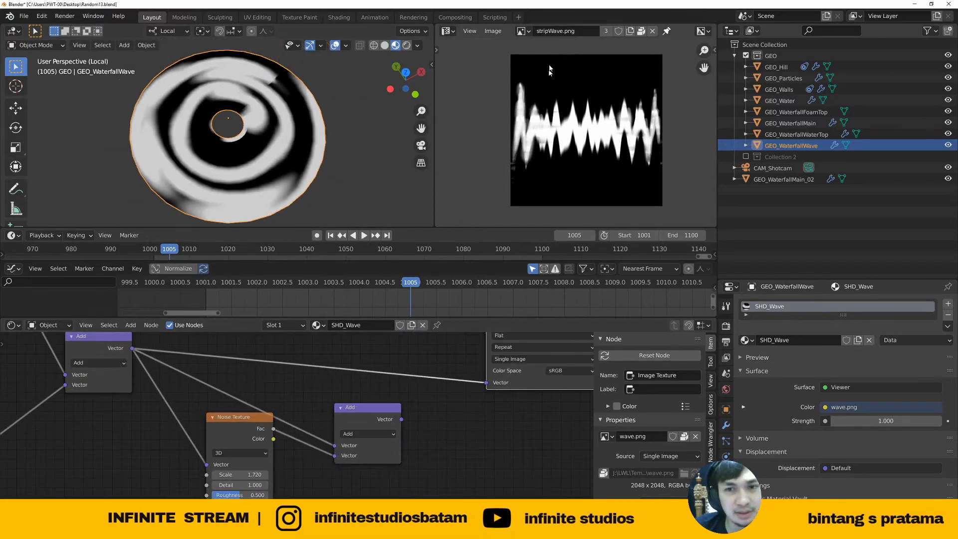
Show the wave.png texture in the image editor
click(524, 31)
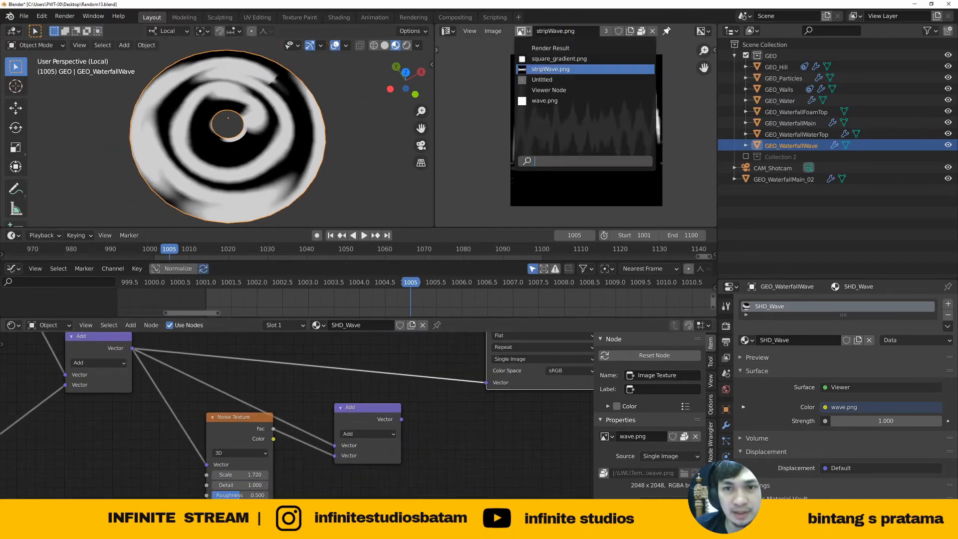
click(557, 102)
scroll(581, 122, up, 1)
mouse_move(579, 138)
middle_down()
mouse_move(558, 138)
mouse_move(585, 154)
middle_up()
scroll(574, 149, down, 1)
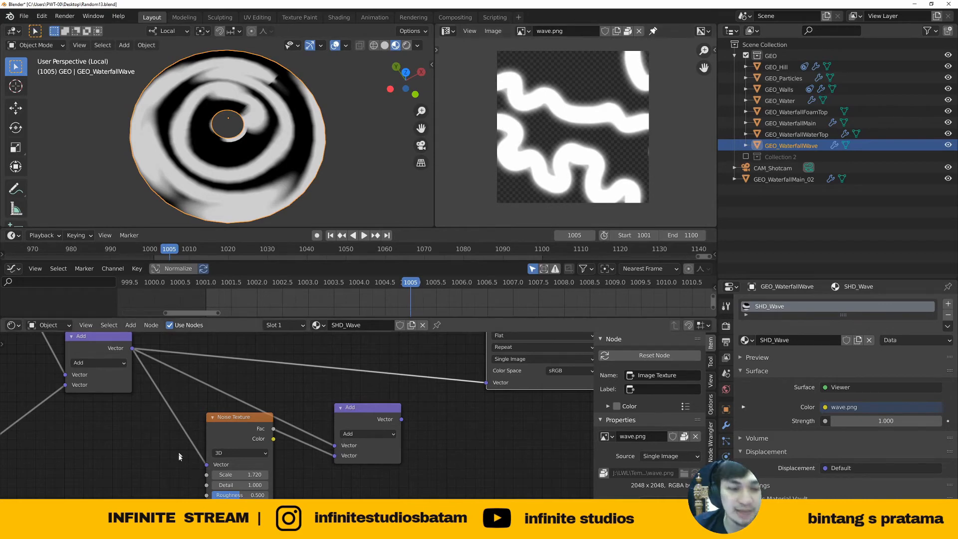
middle_drag(351, 420, 313, 405)
scroll(314, 401, up, 1)
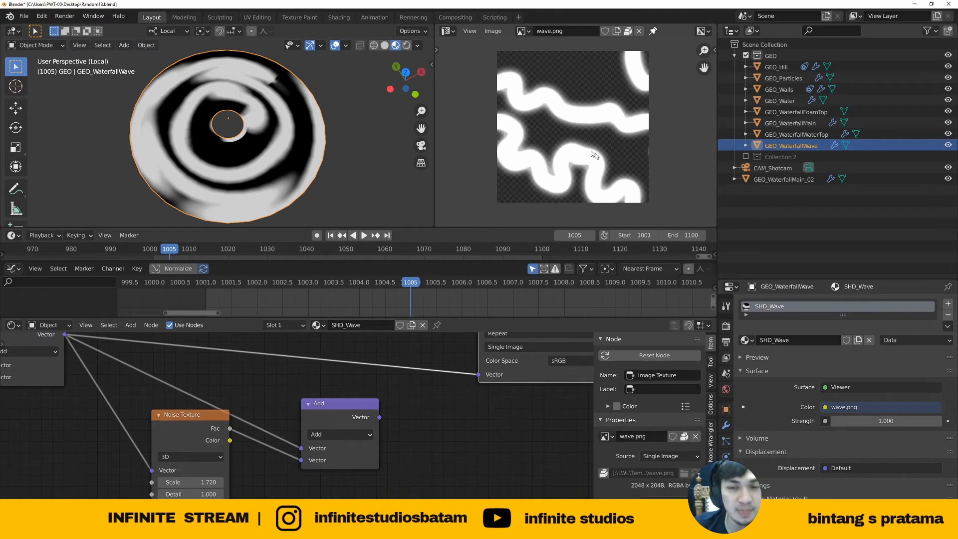
middle_drag(526, 102, 510, 100)
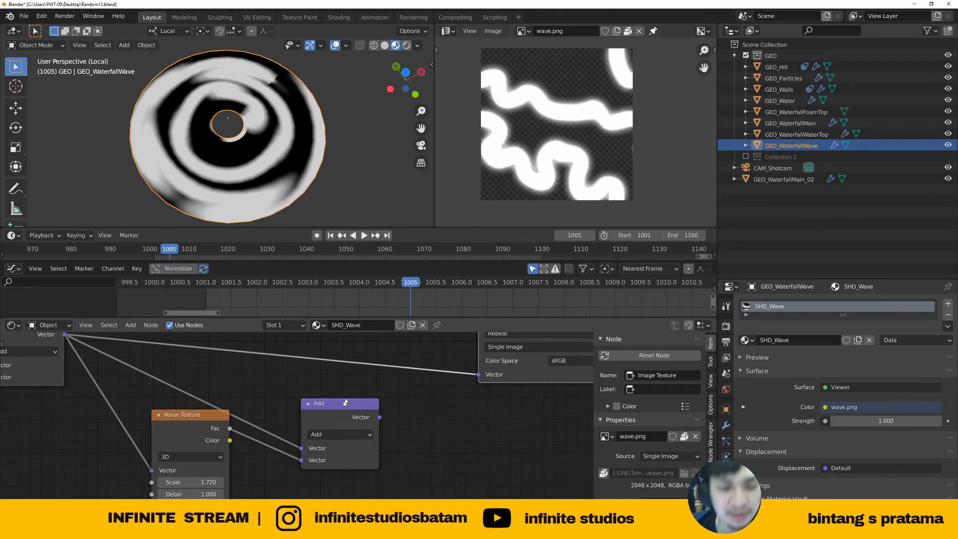
middle_drag(345, 404, 354, 402)
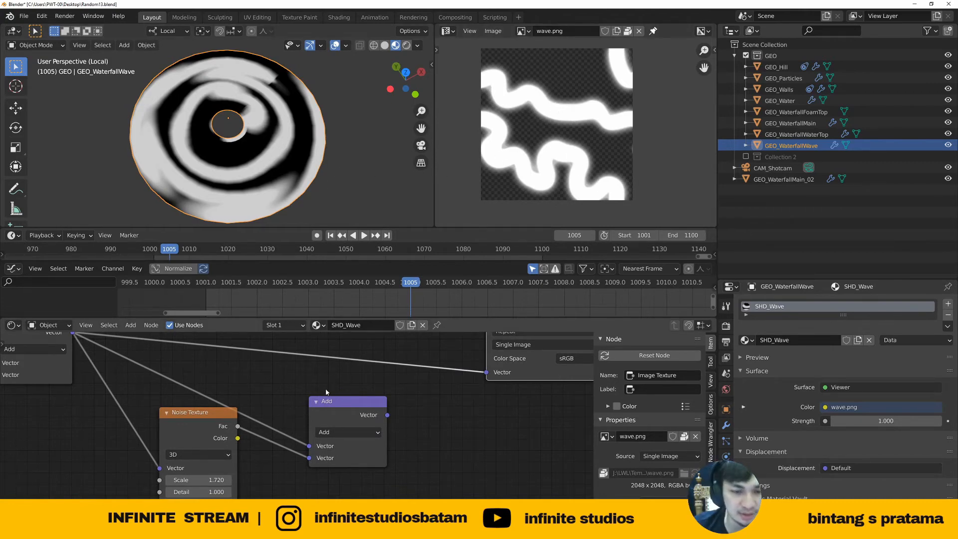
Reposition the wave.png, Noise Texture and second Add nodes so that their connections are easier to follow
drag(335, 404, 329, 395)
scroll(453, 393, down, 4)
middle_drag(490, 384, 370, 429)
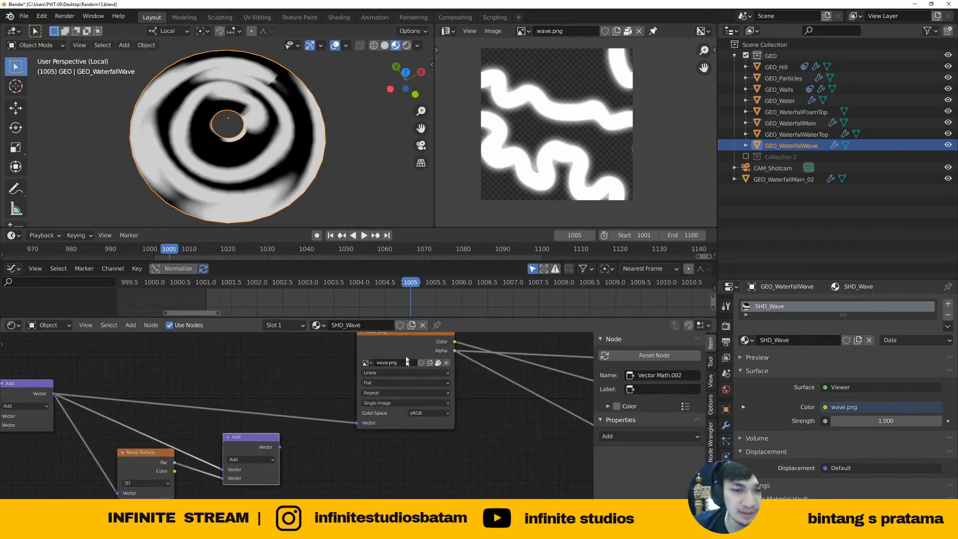
drag(407, 346, 360, 366)
middle_drag(232, 444, 350, 394)
scroll(351, 394, up, 2)
drag(367, 399, 343, 409)
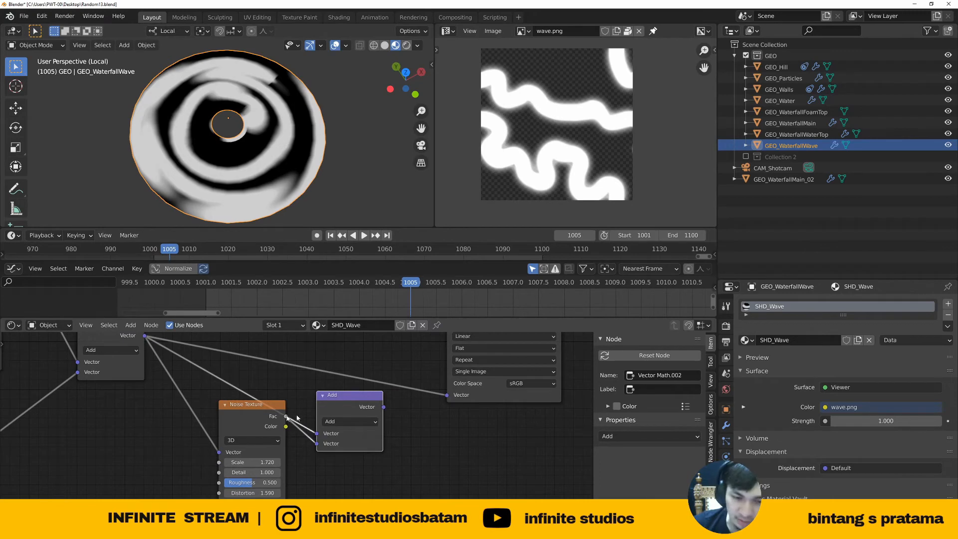
drag(247, 417, 240, 446)
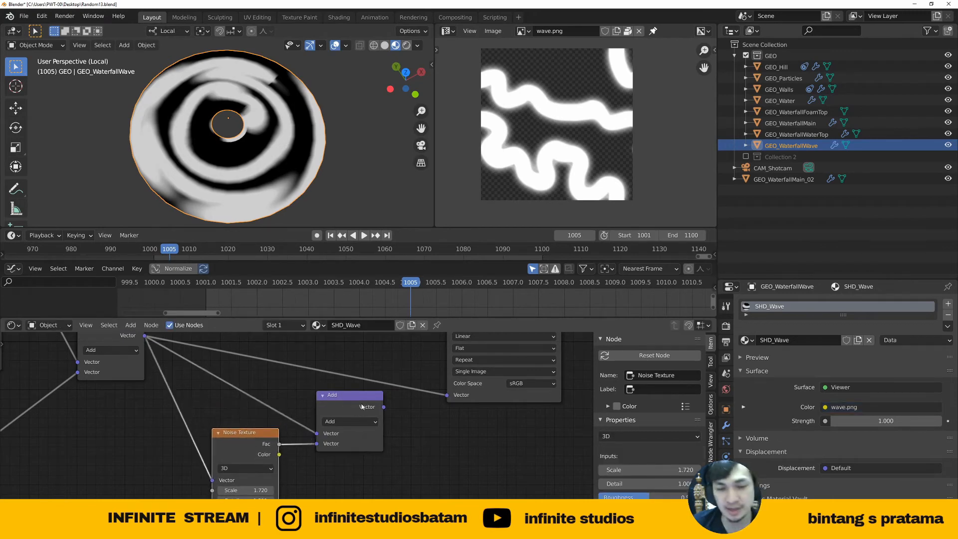
drag(362, 406, 360, 411)
drag(223, 413, 295, 439)
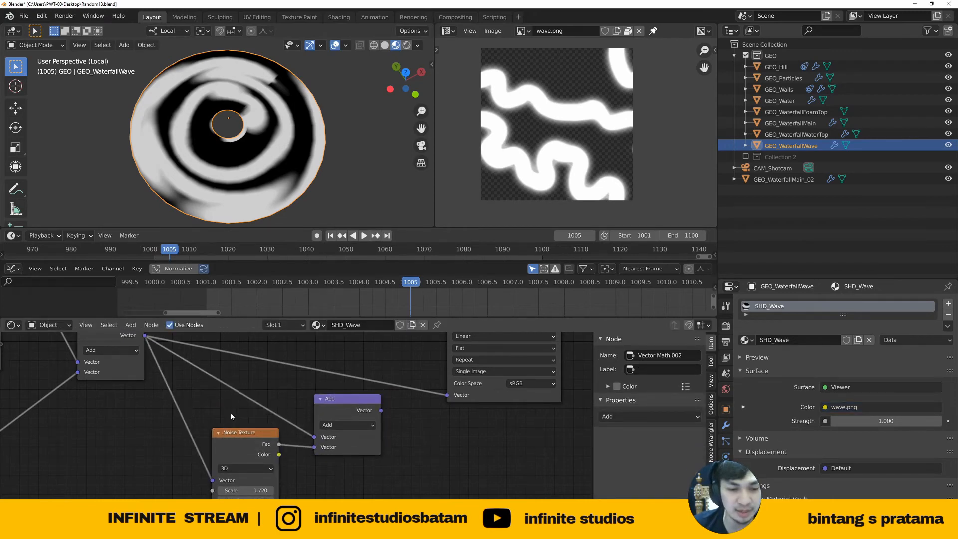
Preview the Noise Texture output on the ring mesh, followed by the output of the Add node it feeds
middle_drag(248, 427, 268, 391)
scroll(269, 391, up, 3)
drag(266, 404, 260, 408)
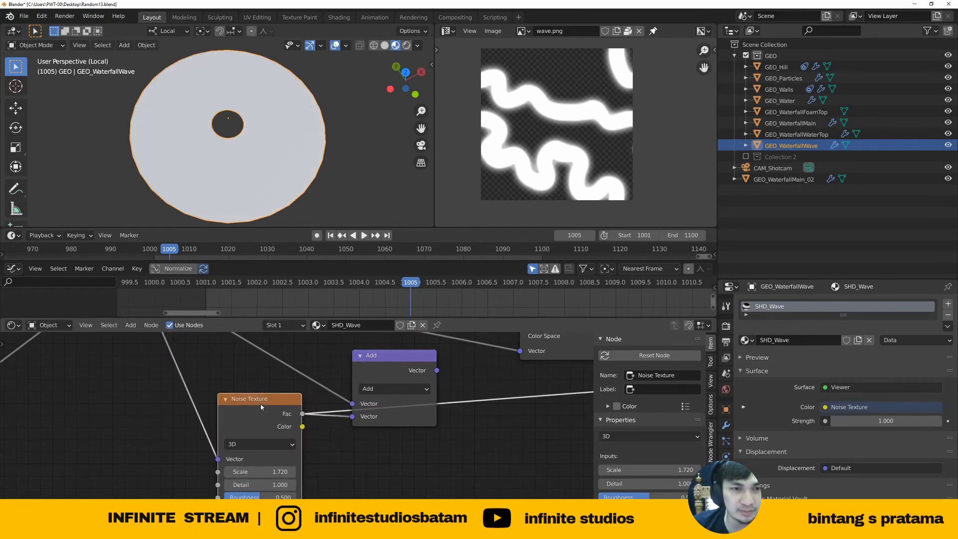
ctrl+shift+click(395, 366)
scroll(424, 365, down, 3)
middle_drag(459, 344, 347, 411)
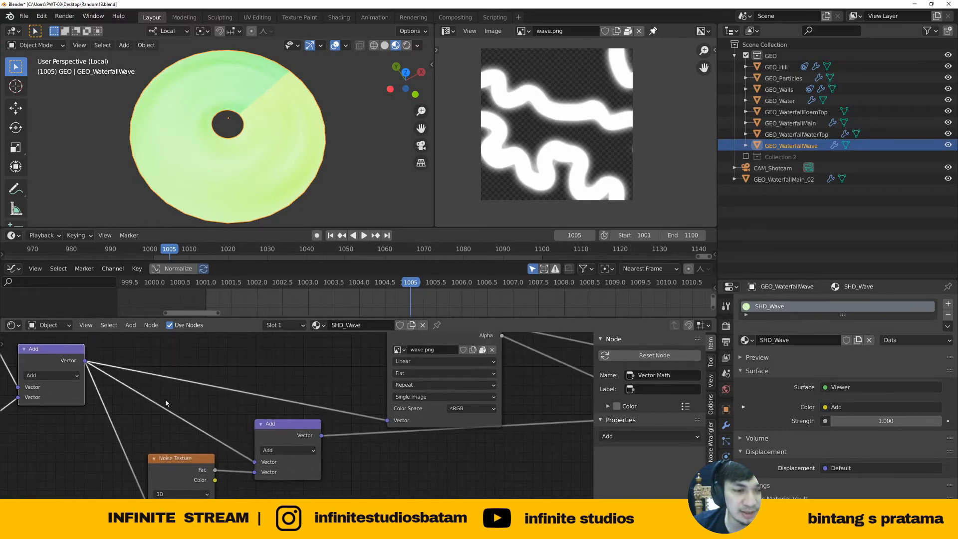
middle_drag(166, 403, 274, 394)
scroll(274, 393, down, 5)
scroll(248, 377, up, 4)
click(301, 433)
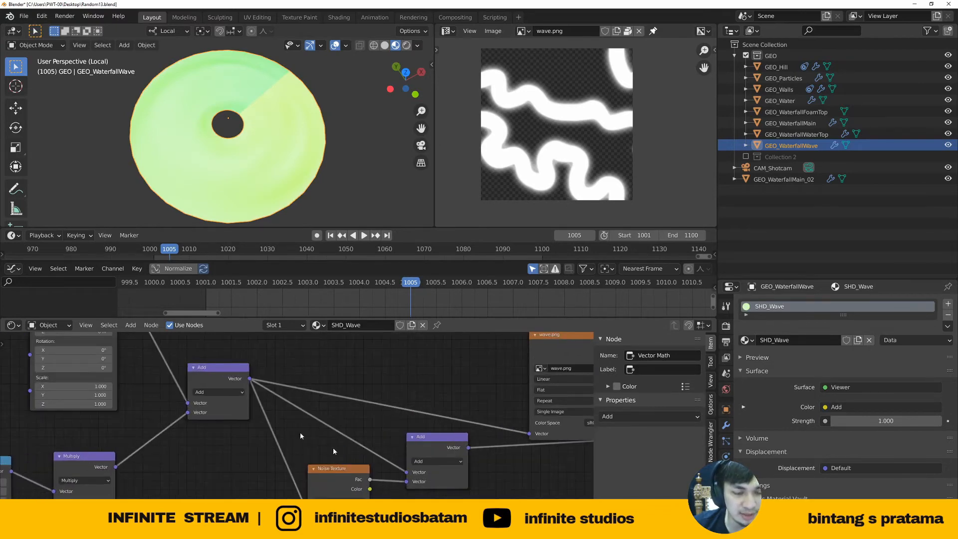
Connect the second Add node's output to the Vector input of wave.png and preview the distorted texture on the mesh
middle_drag(346, 462, 327, 409)
scroll(327, 409, up, 3)
drag(327, 417, 324, 428)
click(458, 389)
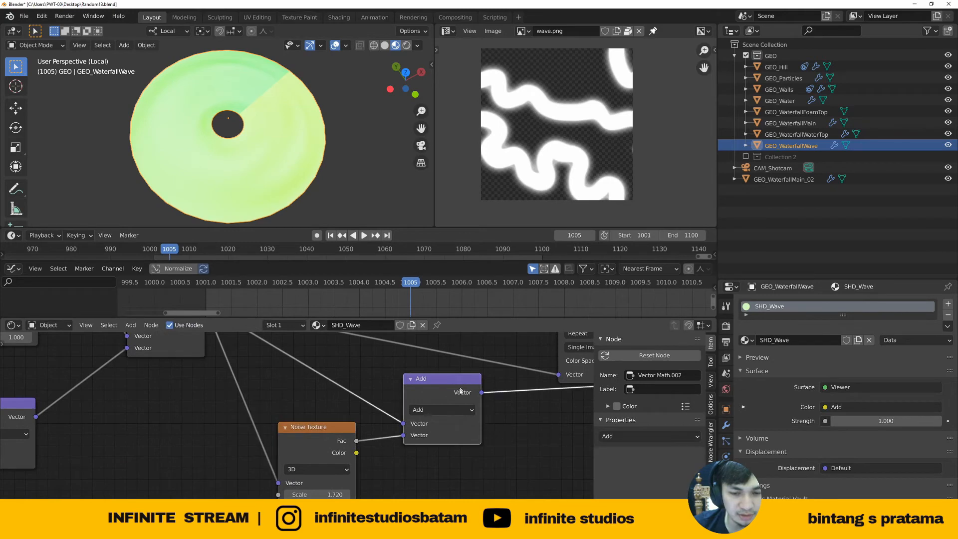
middle_drag(474, 394, 291, 427)
drag(299, 427, 376, 411)
scroll(492, 412, down, 3)
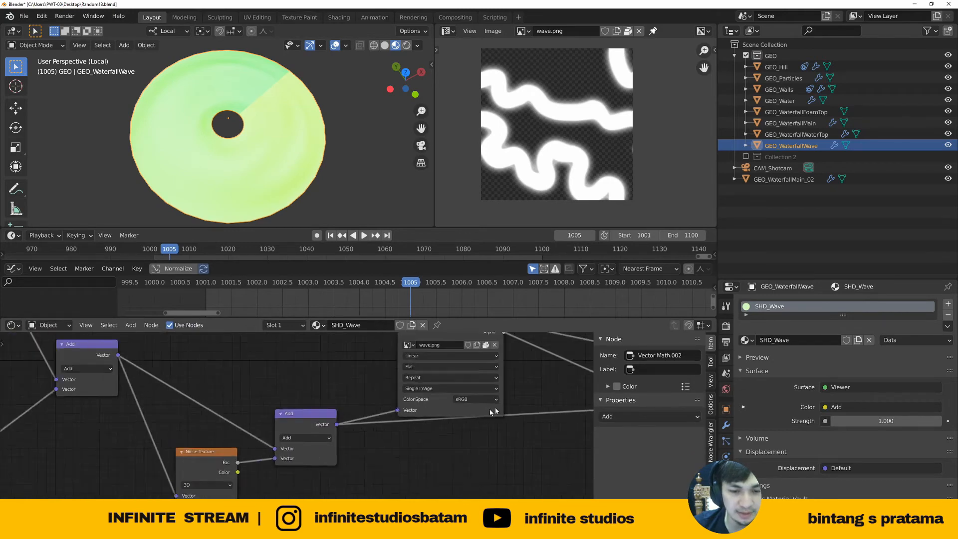
middle_drag(495, 411, 419, 412)
ctrl+shift+click(380, 347)
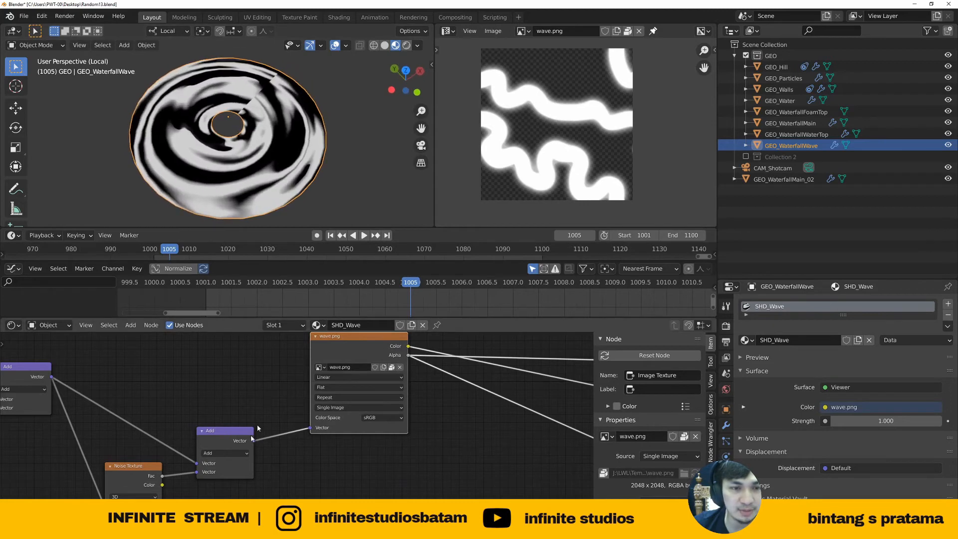
Try connecting the first Add node straight to the Vector input of wave.png to compare without noise, and undo it
middle_drag(192, 493, 274, 399)
scroll(268, 401, up, 4)
drag(199, 426, 198, 426)
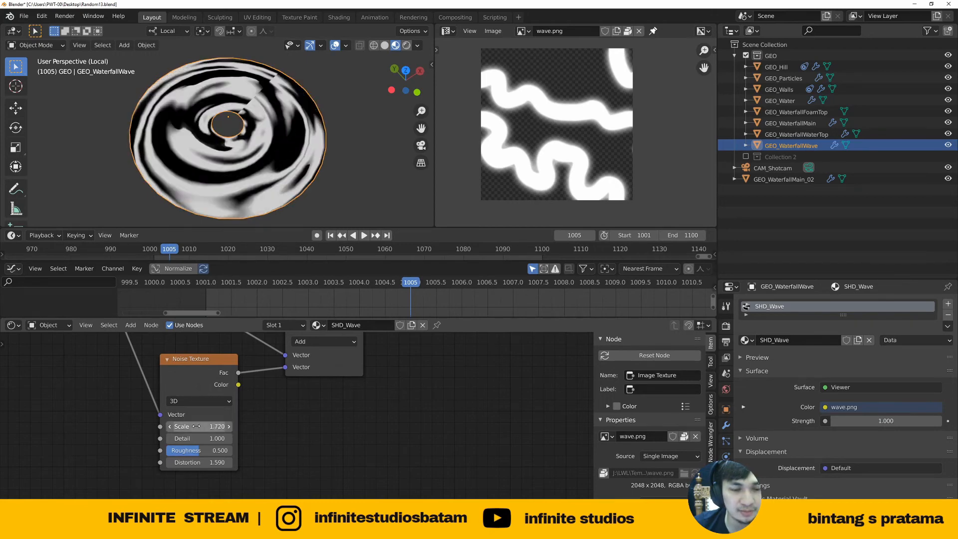
scroll(225, 388, down, 4)
middle_drag(282, 335, 301, 400)
drag(304, 400, 301, 411)
click(300, 415)
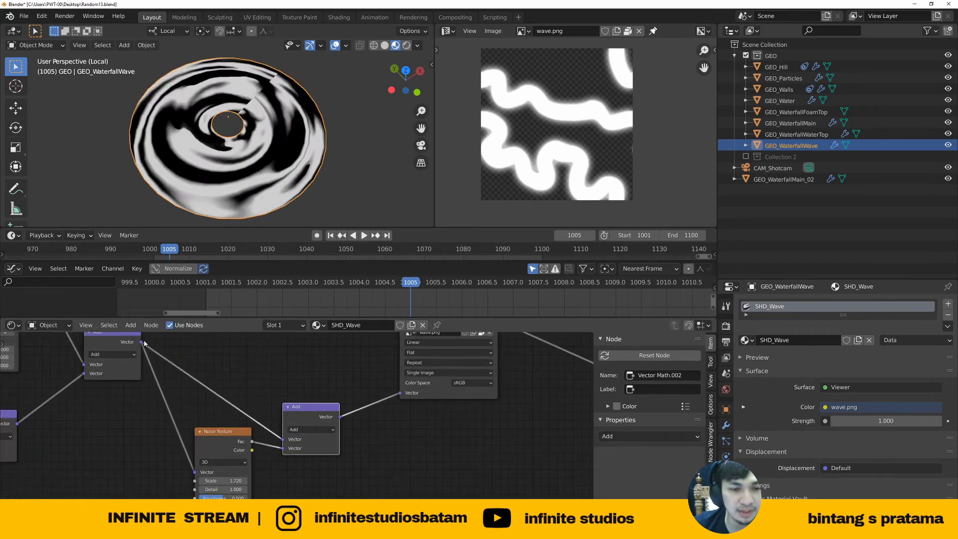
drag(142, 343, 338, 381)
drag(407, 396, 406, 395)
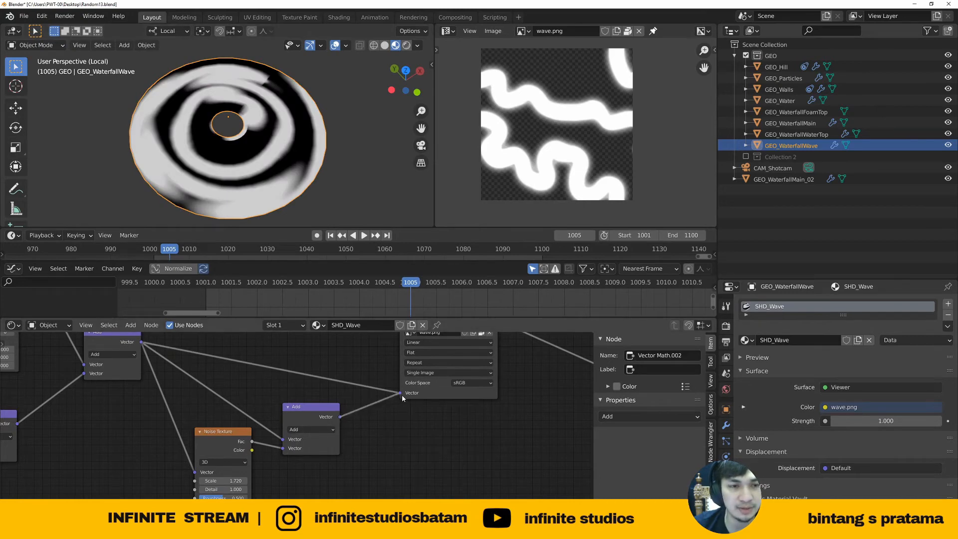
key(ctrl+z)
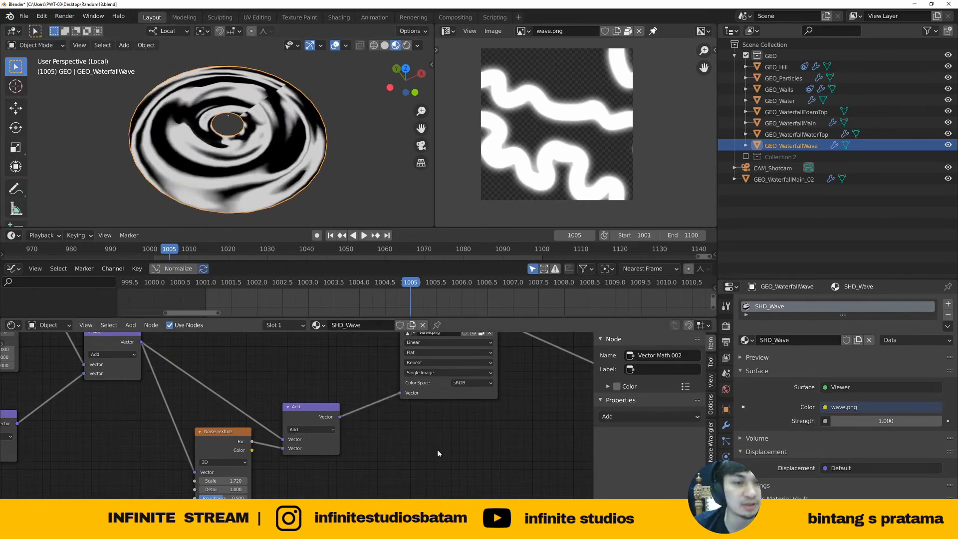
Preview the upper Multiply color node on the mesh and move it closer to the wave.png texture node
middle_drag(438, 453, 388, 445)
scroll(373, 437, down, 4)
middle_drag(432, 417, 250, 448)
scroll(313, 439, down, 4)
middle_drag(376, 440, 278, 411)
middle_drag(401, 424, 322, 416)
middle_drag(235, 390, 259, 399)
scroll(323, 389, up, 2)
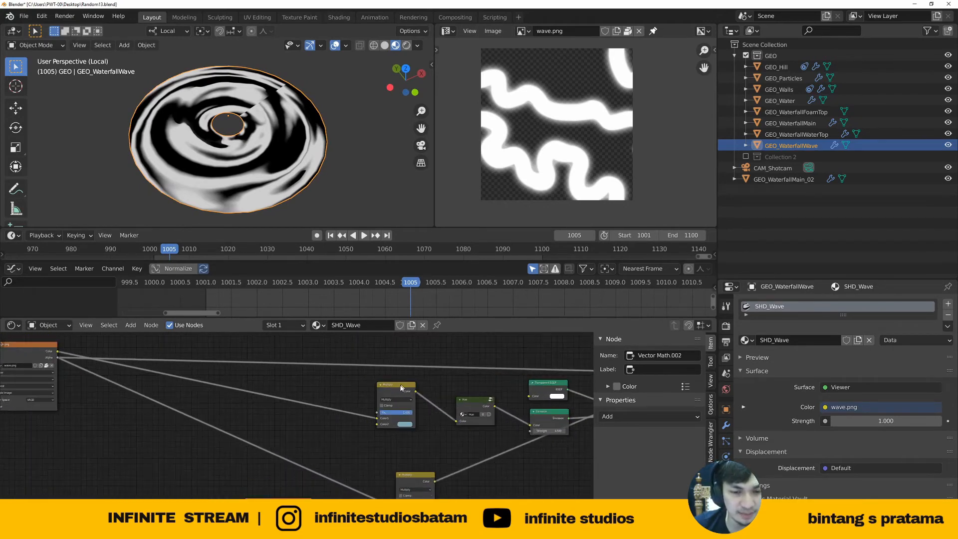
ctrl+shift+click(401, 389)
drag(401, 390, 340, 394)
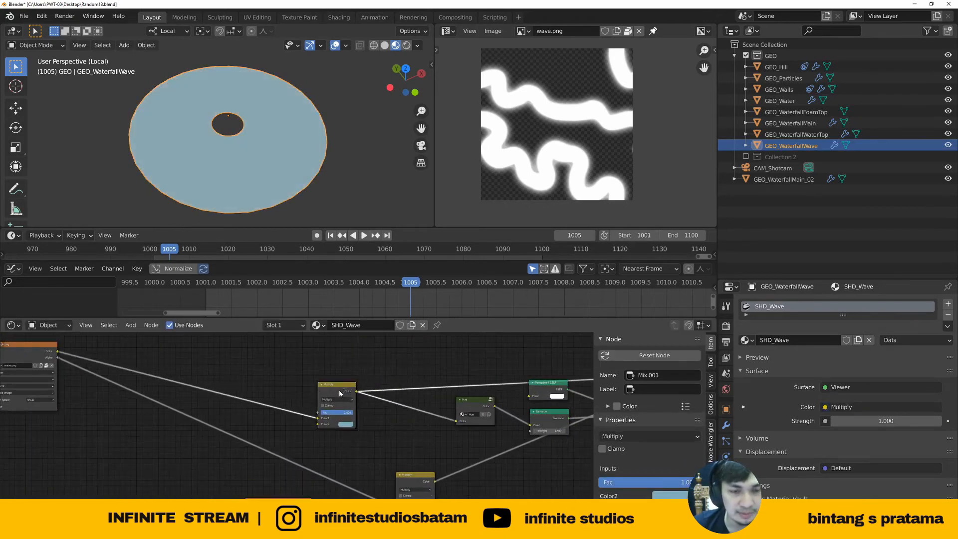
middle_drag(340, 395, 372, 382)
drag(370, 382, 392, 382)
Preview the square_gradient.png mask texture on the ring mesh
middle_drag(426, 418, 295, 410)
scroll(351, 409, up, 1)
scroll(351, 409, down, 3)
middle_drag(320, 454, 407, 417)
scroll(310, 442, up, 1)
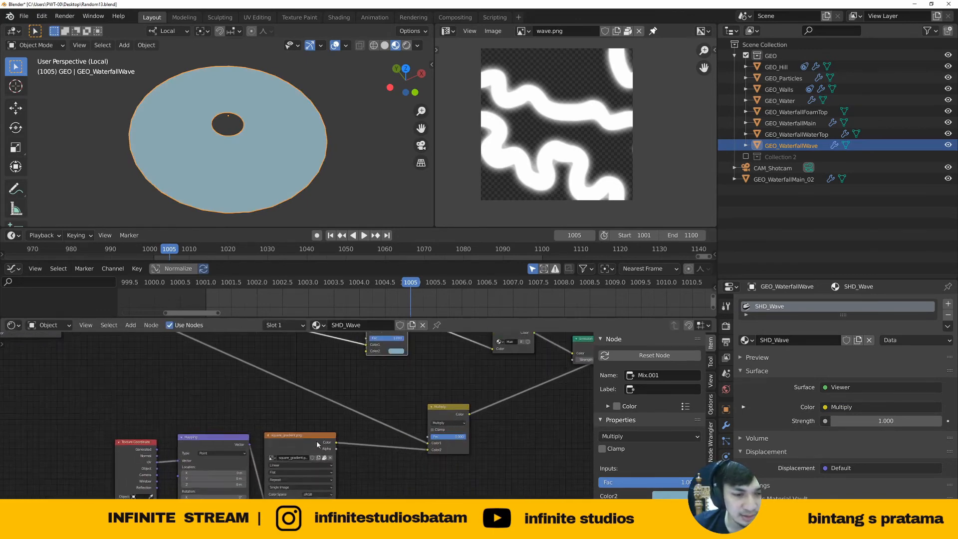
ctrl+shift+click(301, 445)
middle_drag(301, 446, 311, 424)
scroll(280, 449, up, 1)
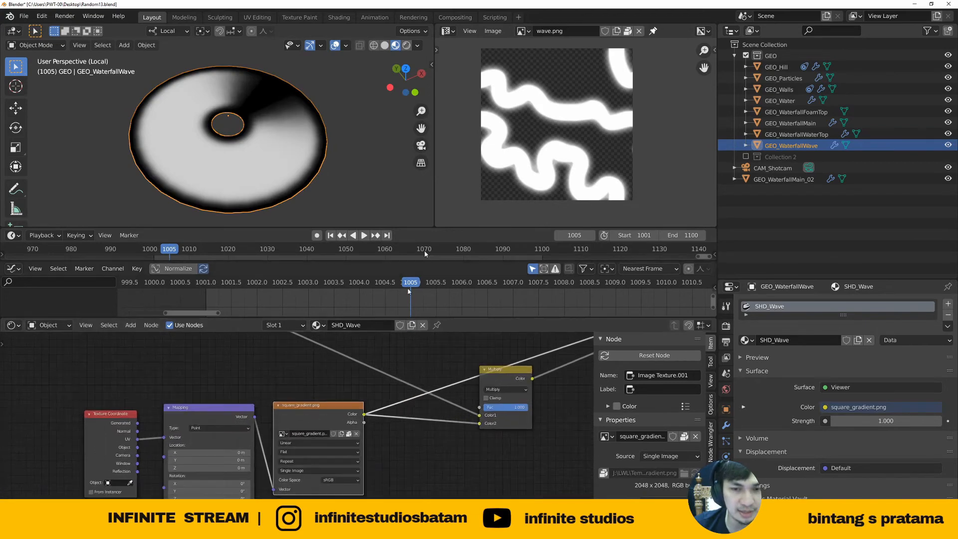
Show square_gradient.png in the image editor and enter Edit Mode on GEO_WaterfallWave to compare its UV layout with the gradient
click(521, 31)
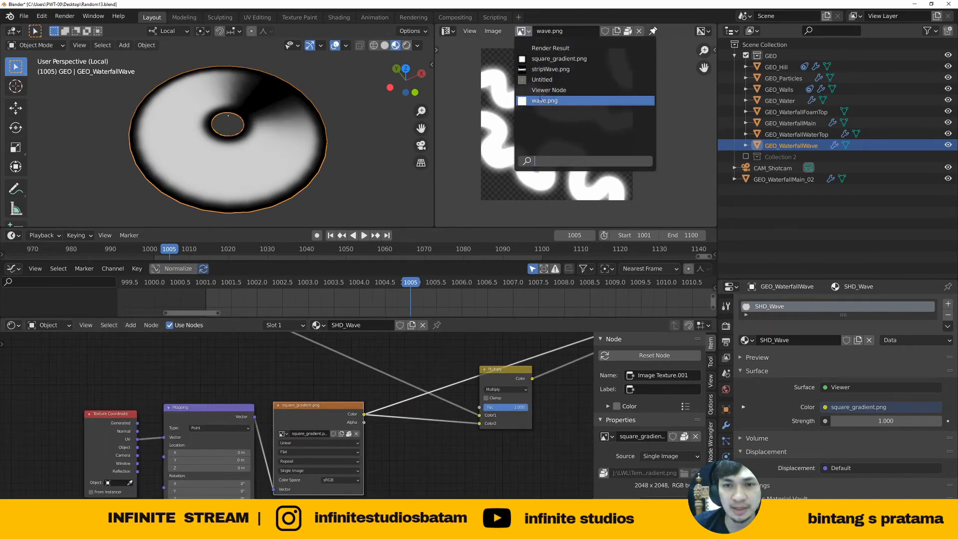
click(554, 58)
key(Tab)
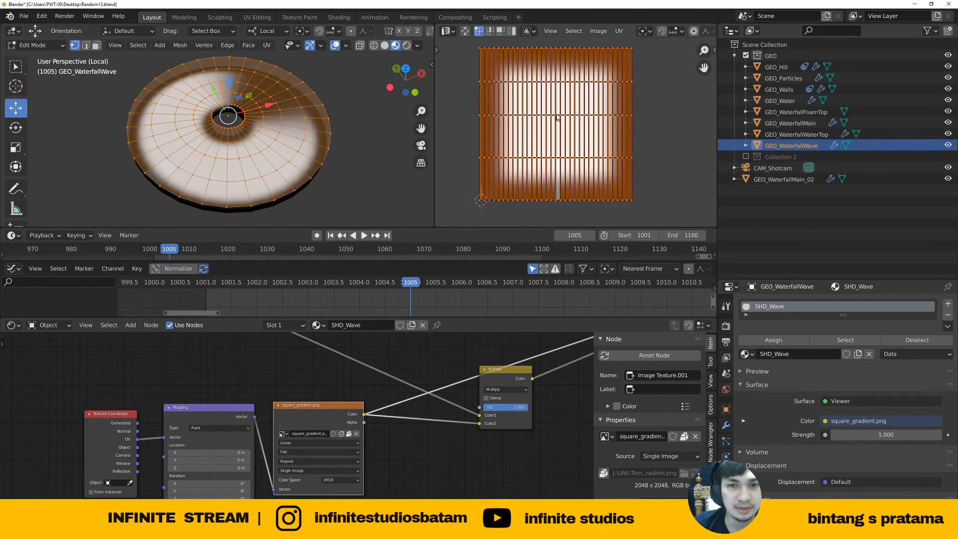
mouse_move(558, 118)
middle_down()
mouse_move(556, 109)
mouse_move(556, 130)
middle_up()
middle_drag(298, 172, 254, 164)
key(Tab)
scroll(280, 154, up, 3)
key(Tab)
scroll(262, 135, down, 2)
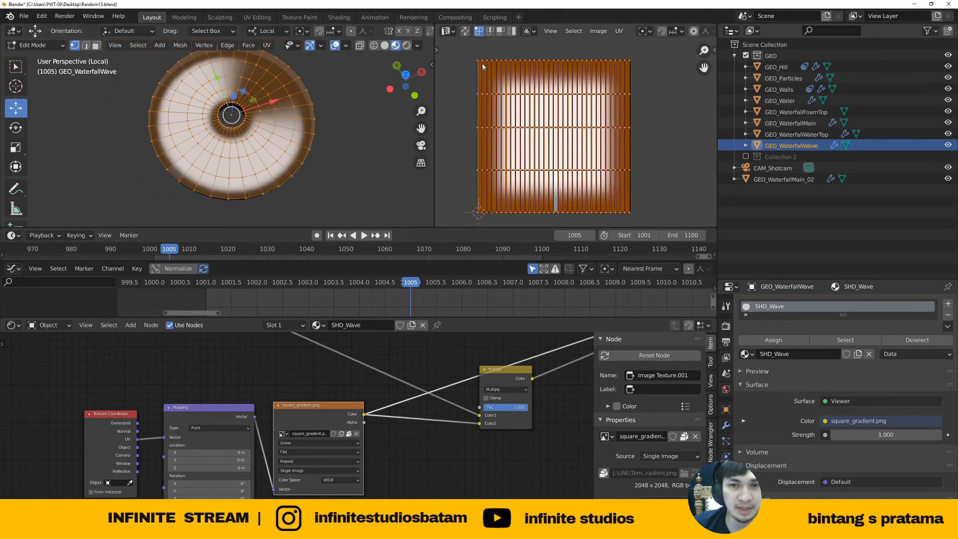
scroll(237, 163, up, 2)
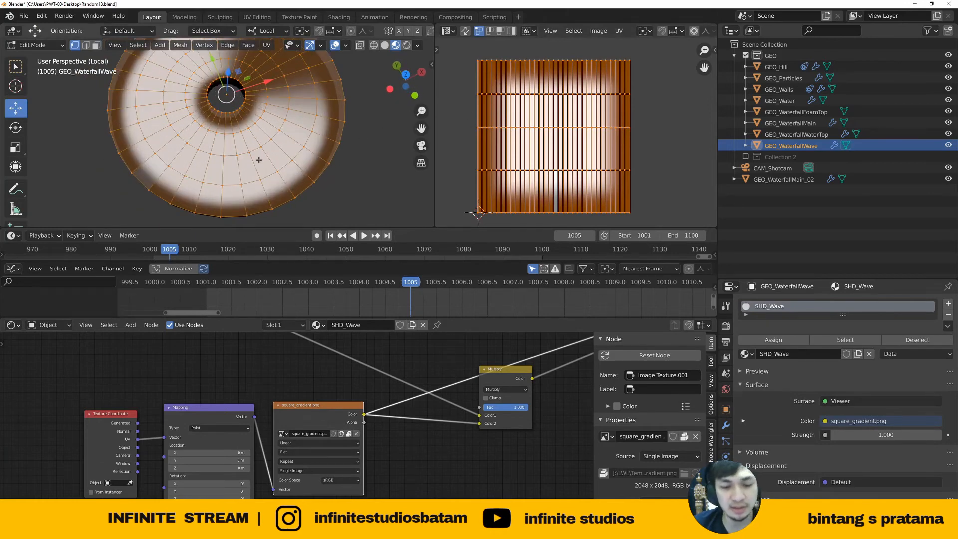
middle_drag(251, 155, 265, 154)
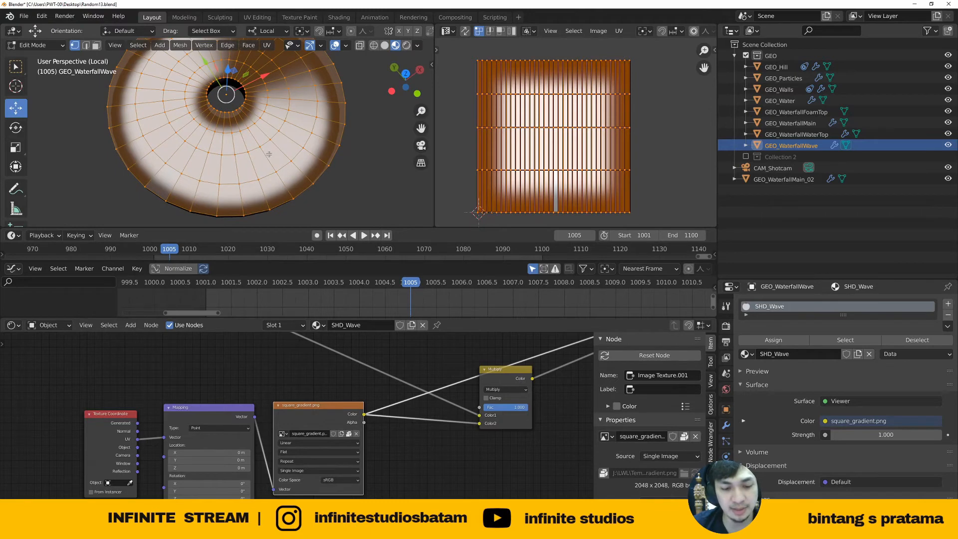
Make one ring face active in face selection mode, select all faces and unwrap with Follow Active Quads using Length Average
key(3)
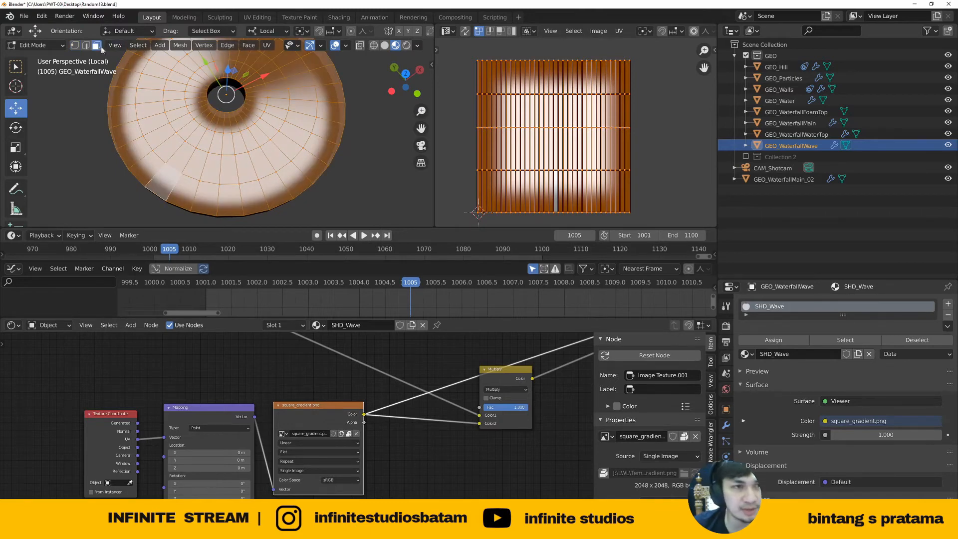
click(284, 175)
middle_drag(273, 190, 259, 163)
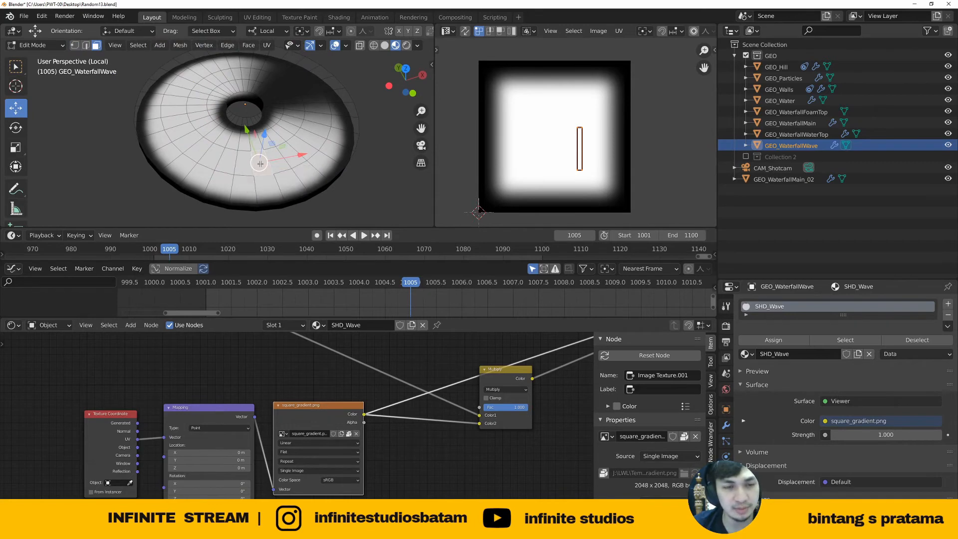
key(a)
key(u)
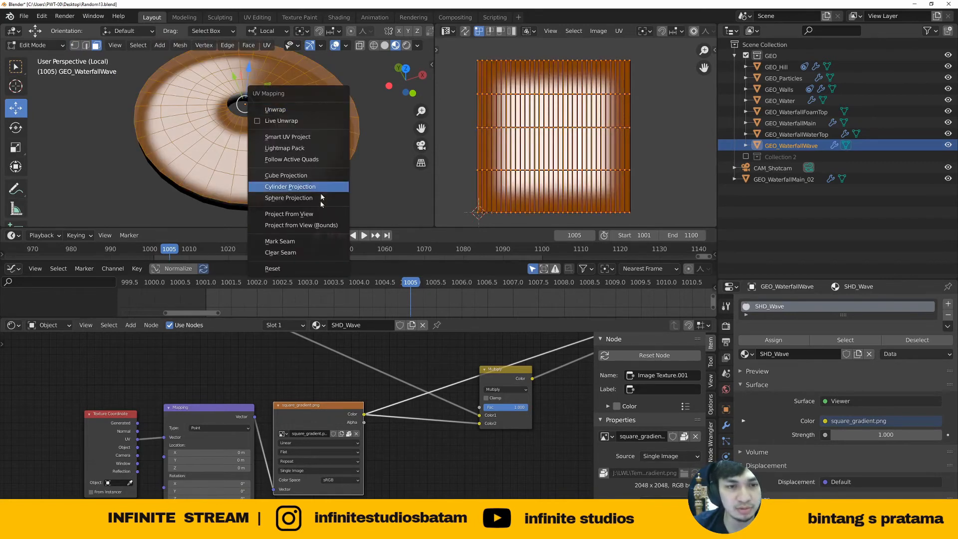
click(291, 160)
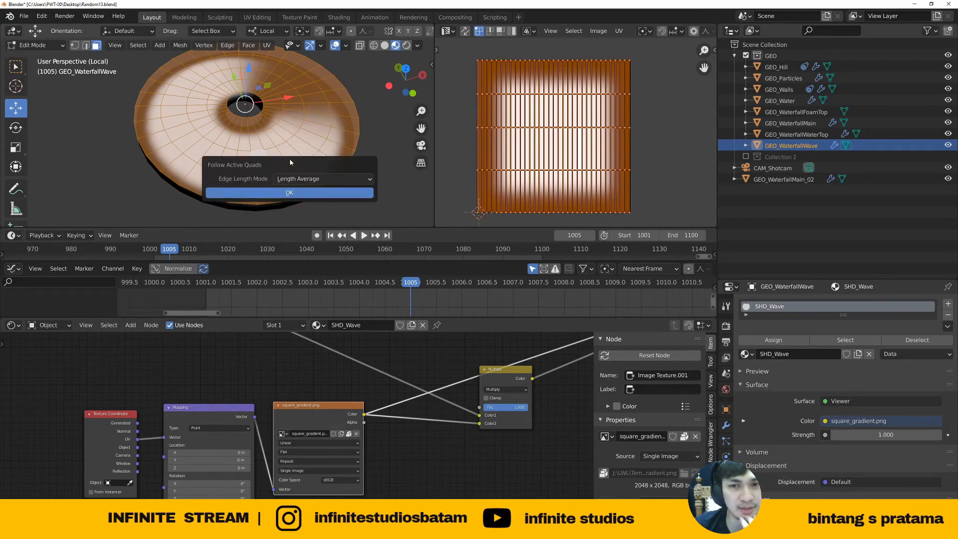
click(290, 194)
middle_drag(293, 168, 328, 168)
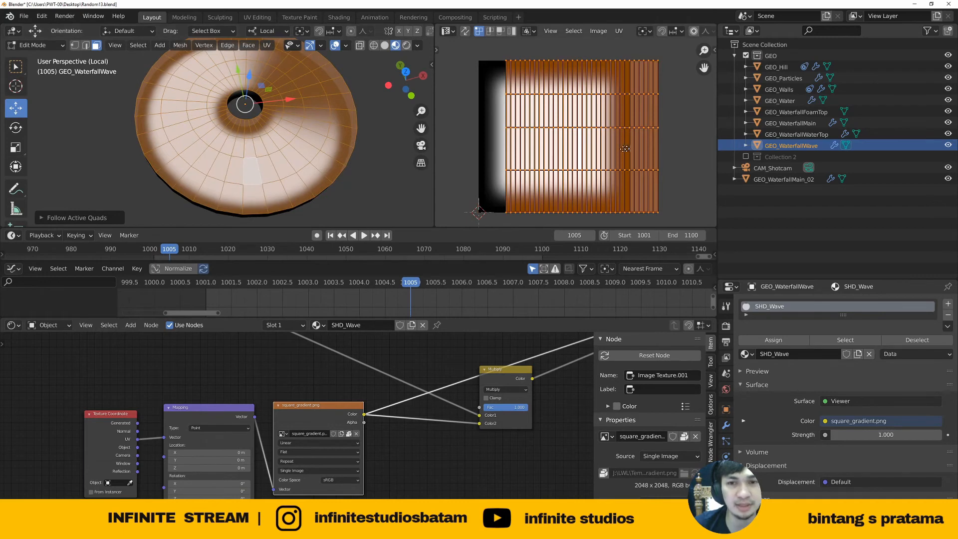
Pack the ring's UV islands within the square gradient and rotate the UV layout by 90 degrees
middle_drag(625, 149, 611, 151)
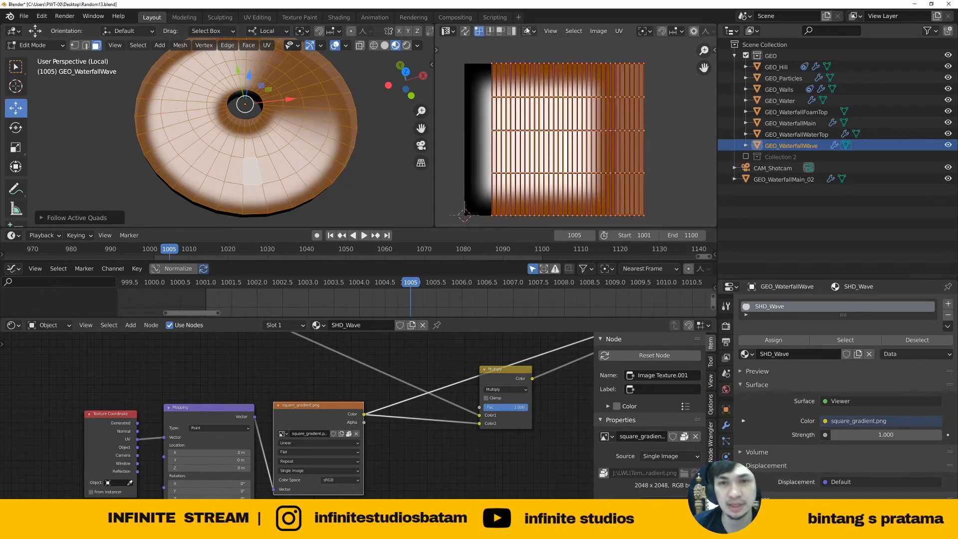
click(620, 32)
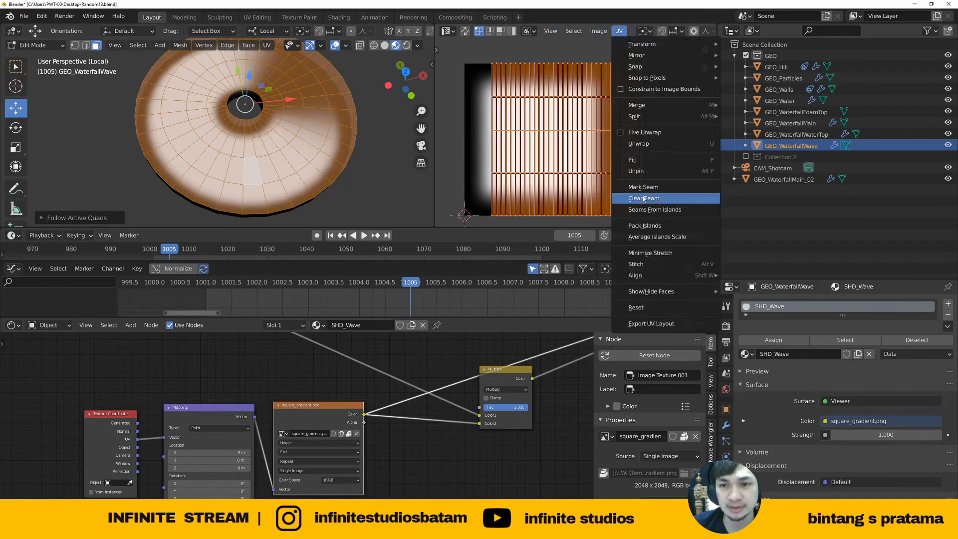
click(644, 227)
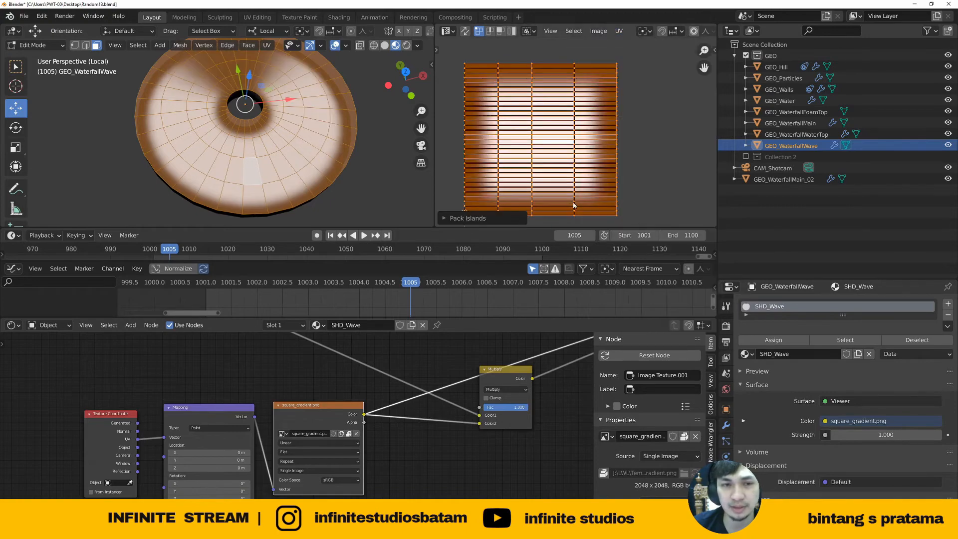
scroll(304, 147, down, 2)
middle_drag(304, 147, 270, 151)
middle_drag(573, 140, 558, 131)
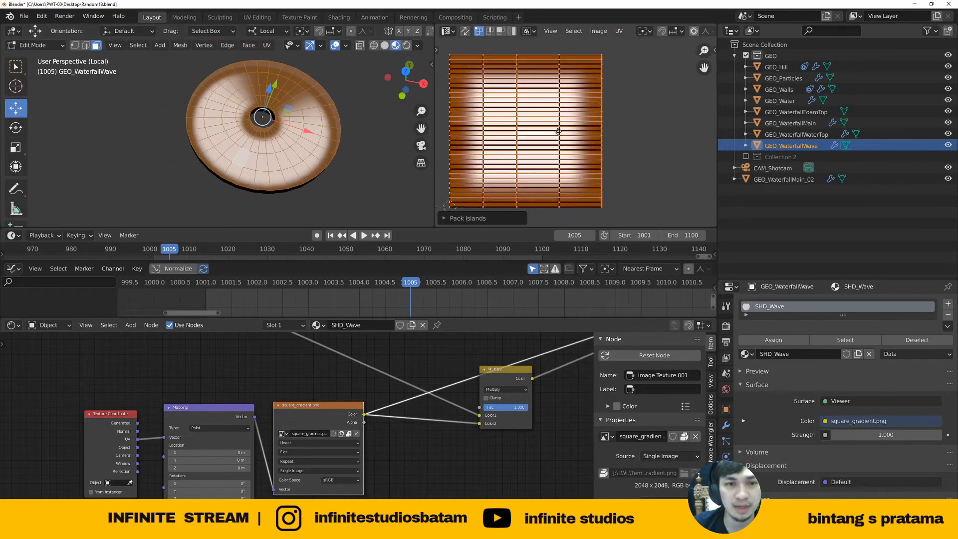
key(r)
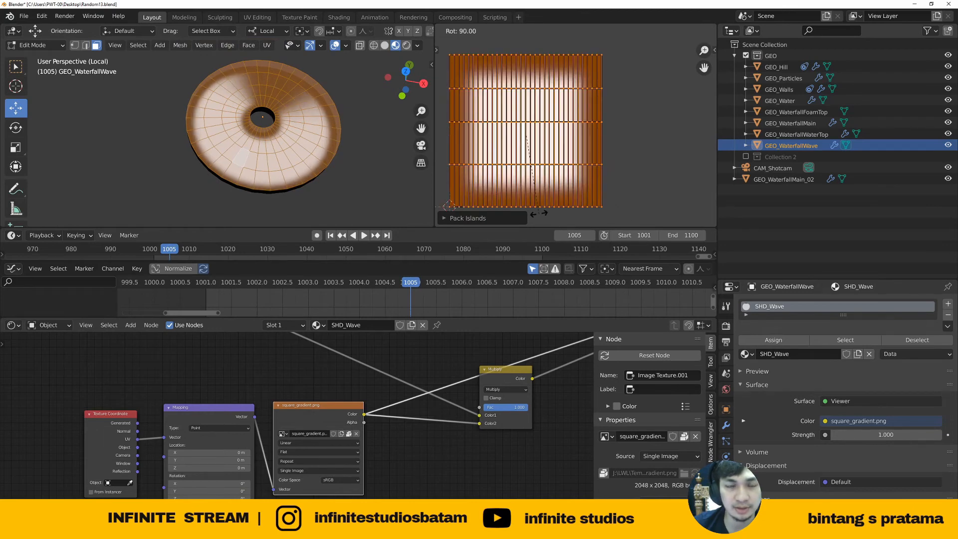
click(538, 214)
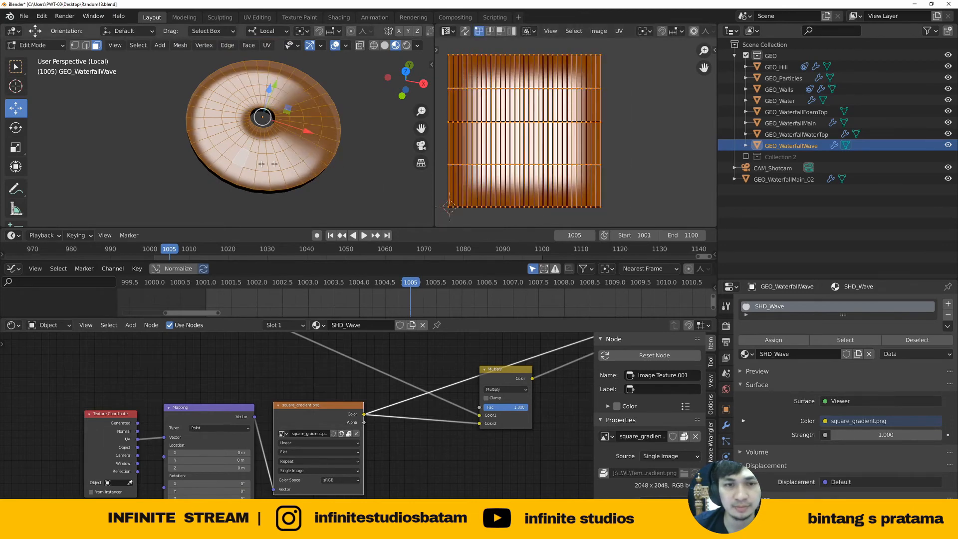
Return to Object Mode and preview the Multiply node that combines the wave texture with square_gradient.png on the ring
key(Tab)
middle_drag(364, 438, 342, 427)
scroll(342, 425, up, 1)
drag(340, 404, 335, 415)
middle_drag(334, 414, 224, 394)
ctrl+shift+click(224, 401)
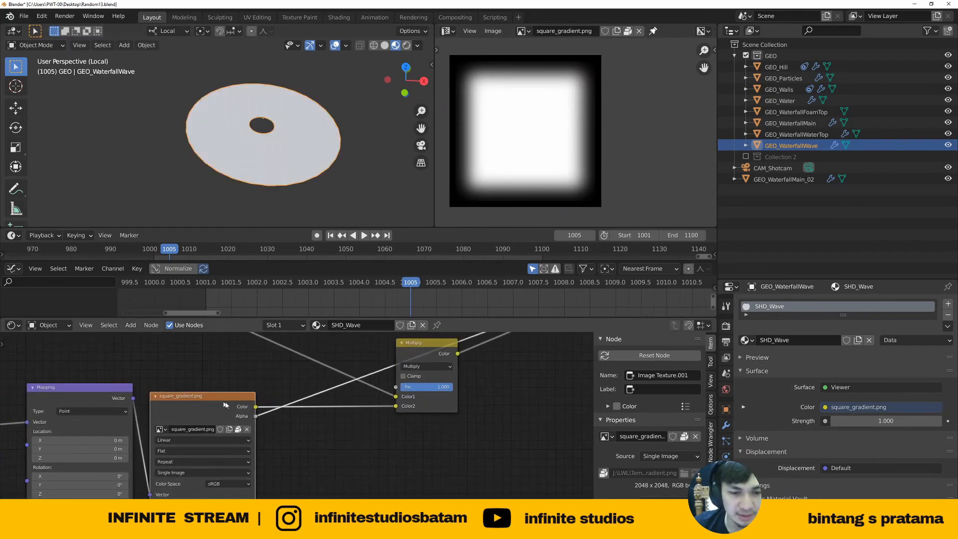
middle_drag(408, 398, 395, 425)
ctrl+shift+click(414, 369)
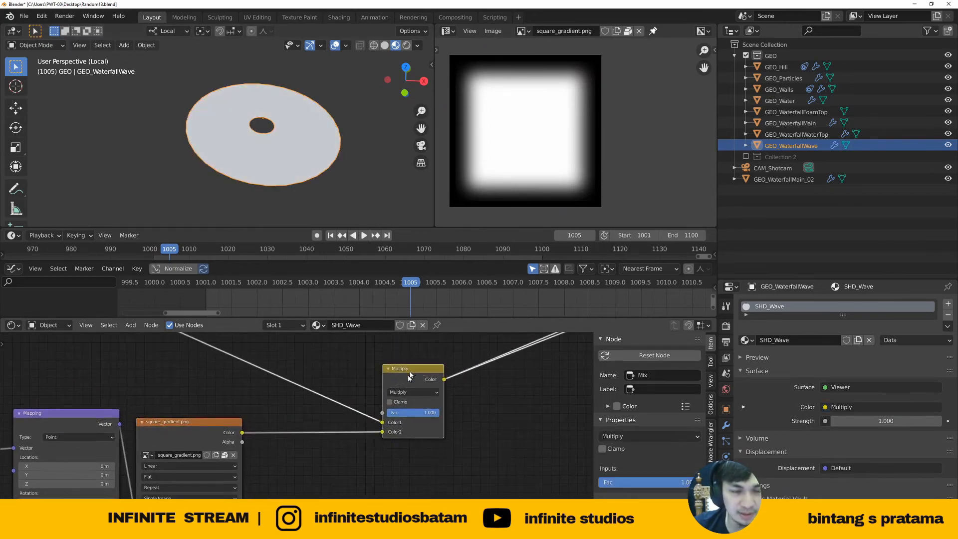
middle_drag(409, 374, 387, 377)
middle_drag(298, 162, 292, 160)
middle_drag(279, 412, 326, 409)
scroll(308, 398, down, 6)
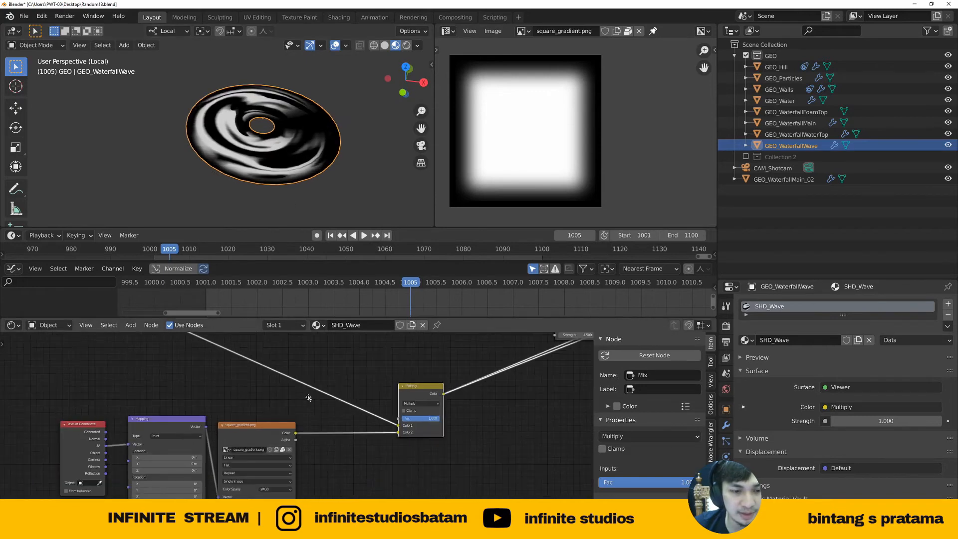
Move the Mix Shader node down, below the level of the Emission node
middle_drag(306, 376, 307, 435)
scroll(307, 435, down, 2)
middle_drag(202, 406, 210, 418)
scroll(210, 417, up, 1)
middle_drag(417, 462, 364, 428)
scroll(364, 428, up, 4)
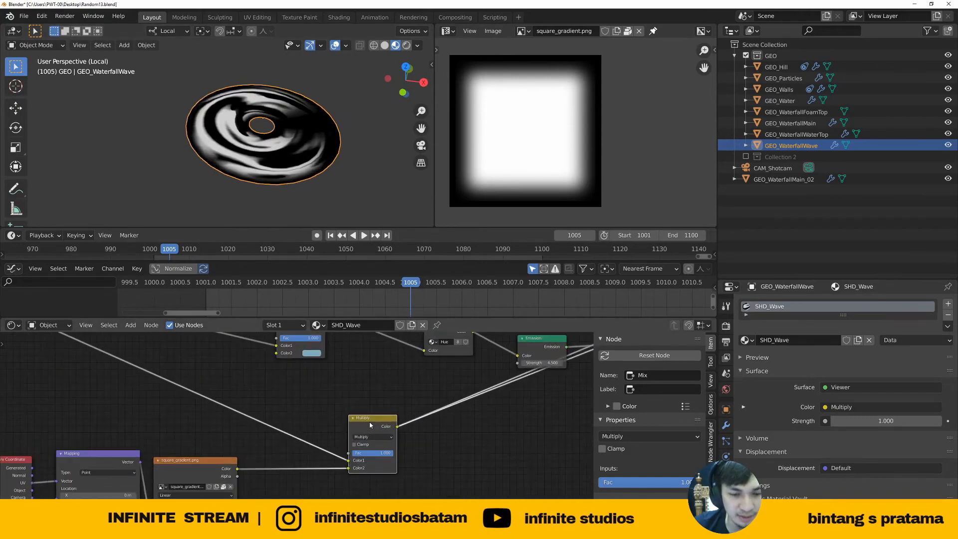
middle_drag(500, 406, 400, 452)
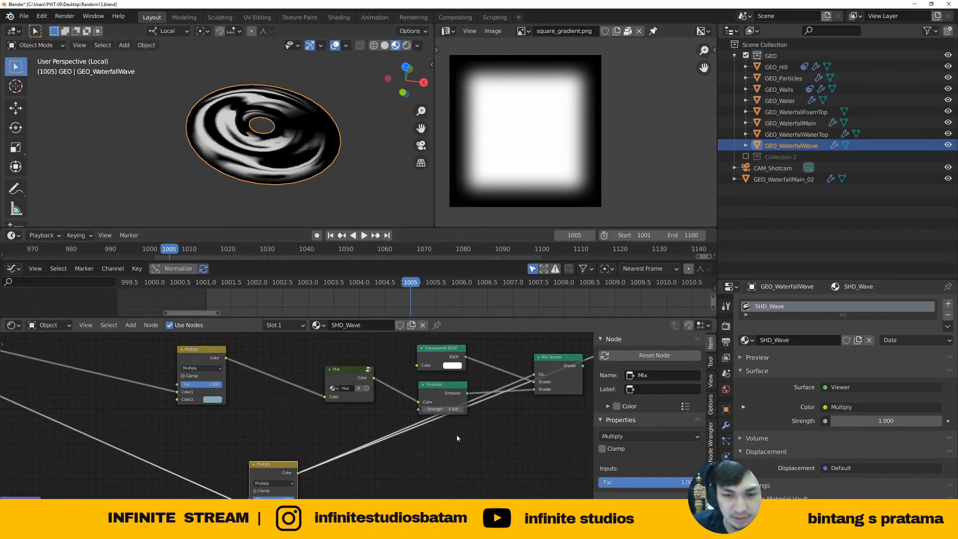
scroll(457, 439, down, 1)
middle_drag(457, 438, 368, 447)
scroll(406, 412, up, 1)
drag(470, 374, 474, 414)
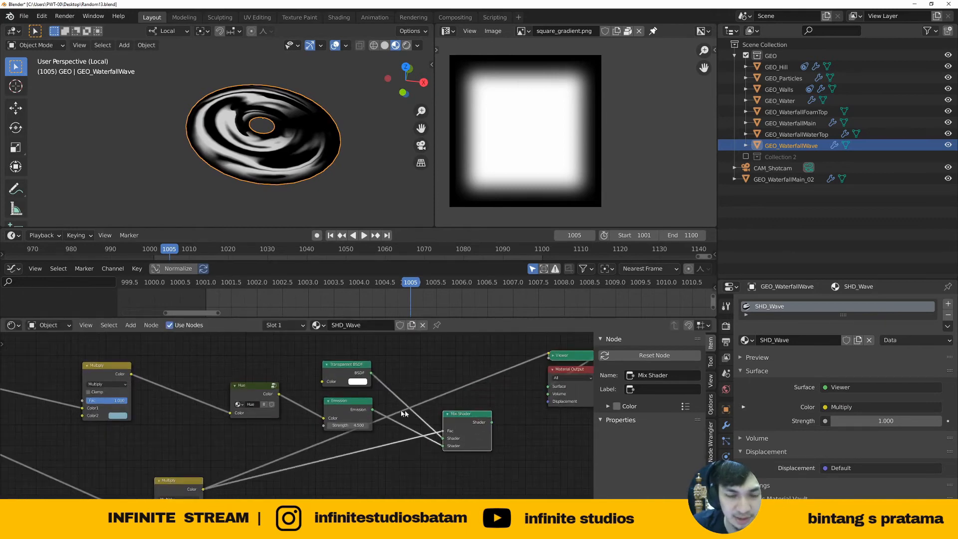
Preview the Emission shader by itself on the ring and examine its connection from the Hue node
ctrl+shift+click(345, 405)
drag(345, 405, 345, 414)
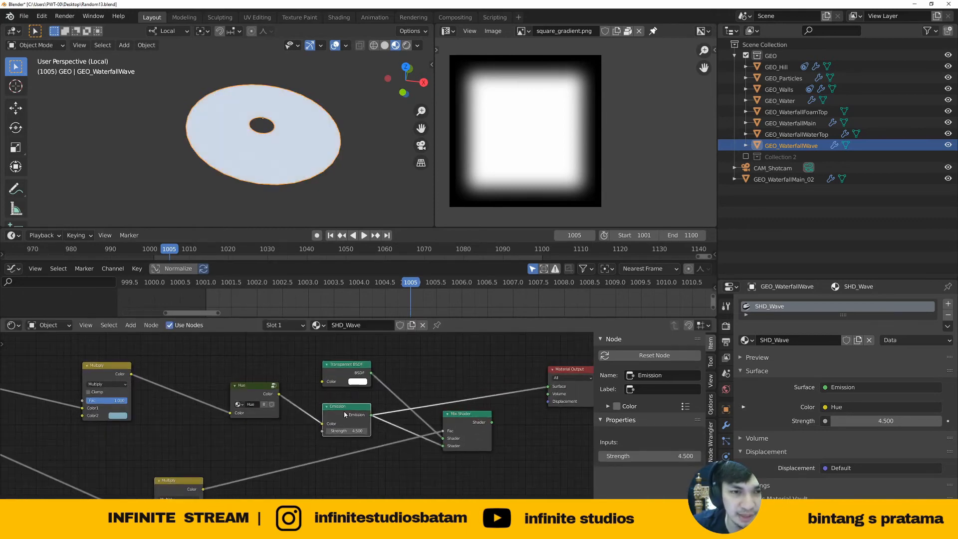
middle_drag(263, 185, 285, 187)
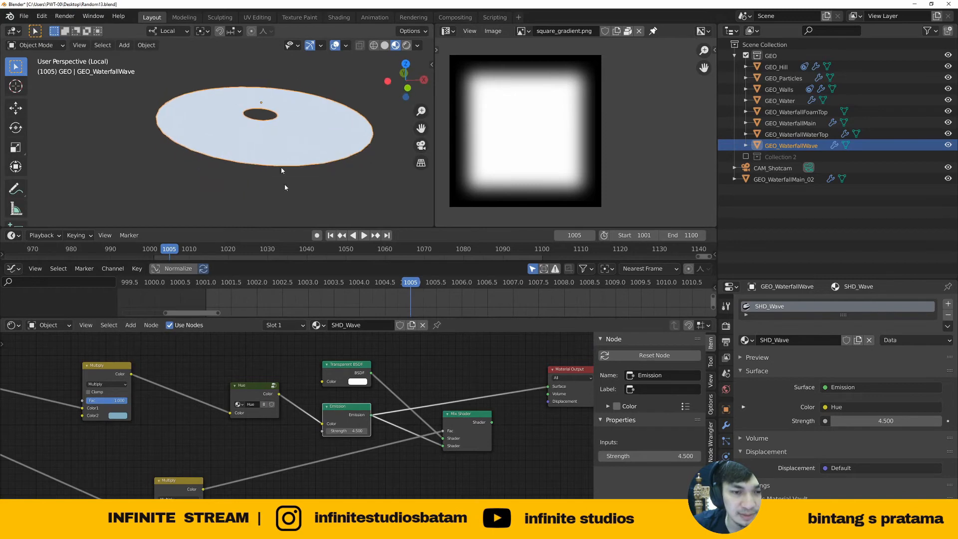
drag(340, 415, 340, 408)
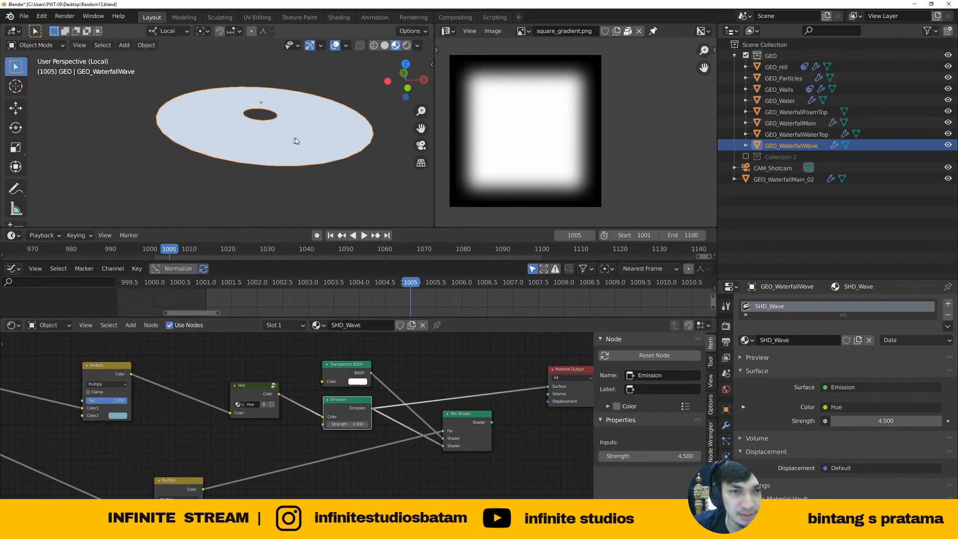
middle_drag(306, 137, 271, 172)
middle_drag(432, 391, 428, 391)
scroll(350, 381, up, 1)
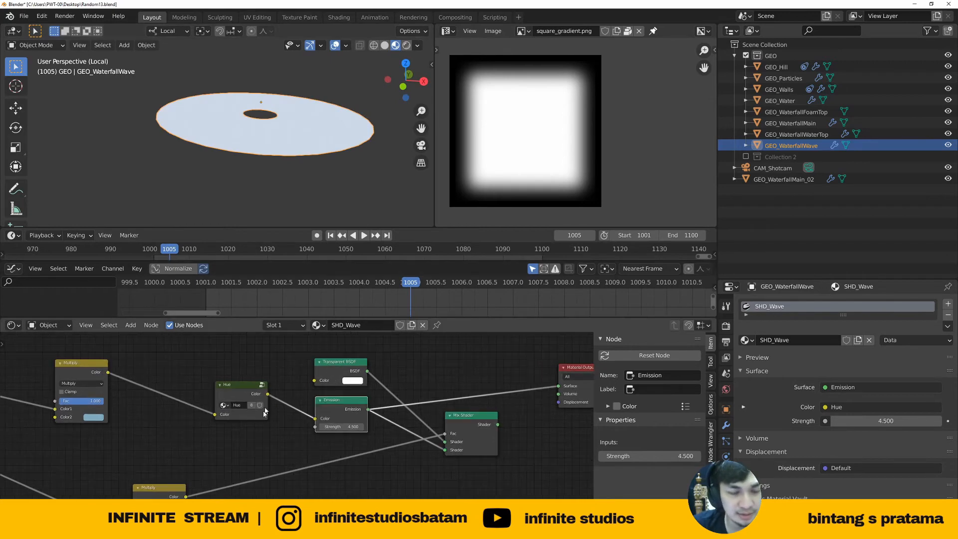
middle_drag(265, 412, 284, 366)
scroll(220, 429, up, 2)
middle_drag(392, 340, 330, 392)
scroll(329, 392, up, 1)
drag(321, 393, 325, 393)
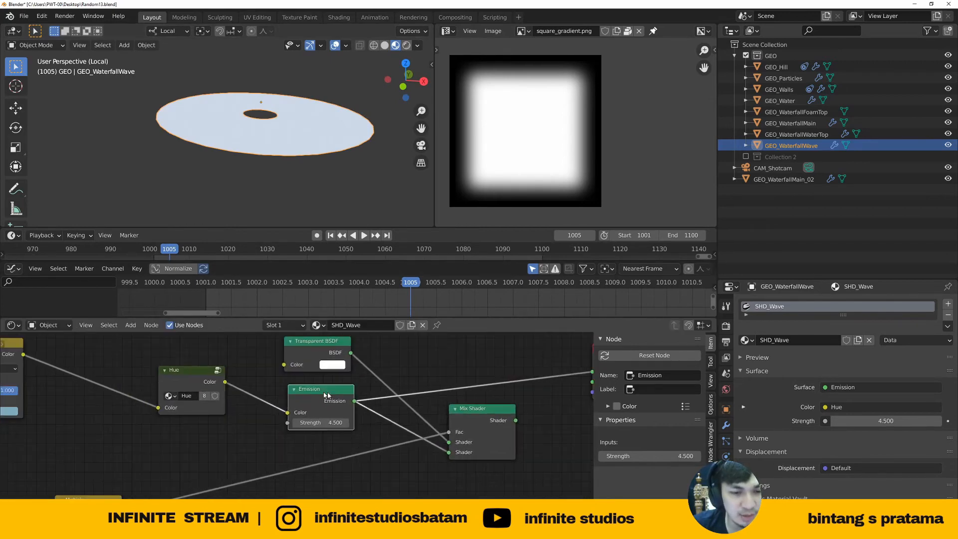
ctrl+shift+click(177, 378)
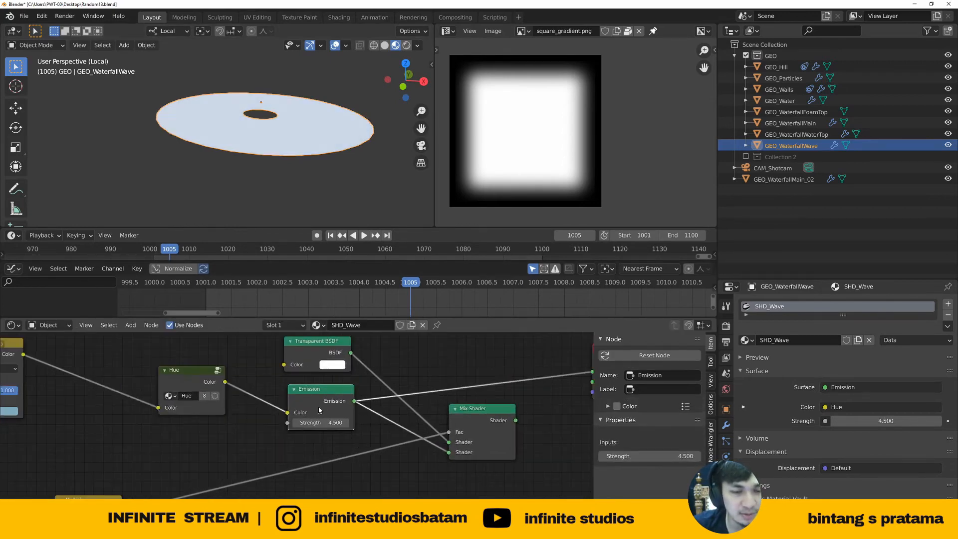
Preview the lower Multiply mask on the ring, and align the Mix Shader and Transparent BSDF nodes with the Emission node
middle_drag(320, 410, 349, 375)
scroll(349, 375, down, 1)
ctrl+shift+click(142, 462)
middle_drag(450, 397, 343, 413)
drag(430, 398, 430, 376)
scroll(399, 374, down, 1)
middle_drag(399, 374, 392, 427)
scroll(327, 388, up, 1)
drag(252, 384, 259, 378)
scroll(256, 383, up, 3)
scroll(262, 379, up, 2)
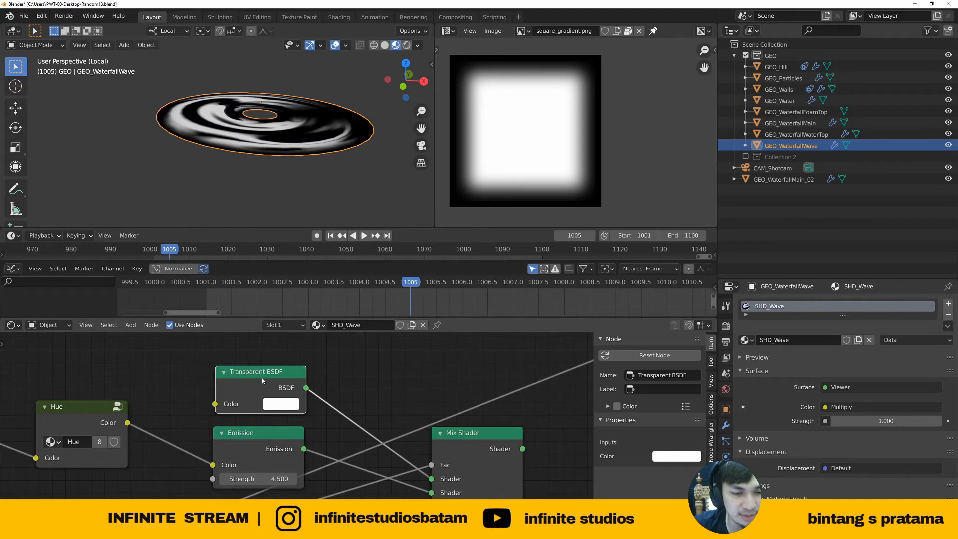
Send the Mix Shader to the Material Output and switch the viewport to Rendered shading
ctrl+shift+click(488, 443)
middle_drag(492, 439, 414, 381)
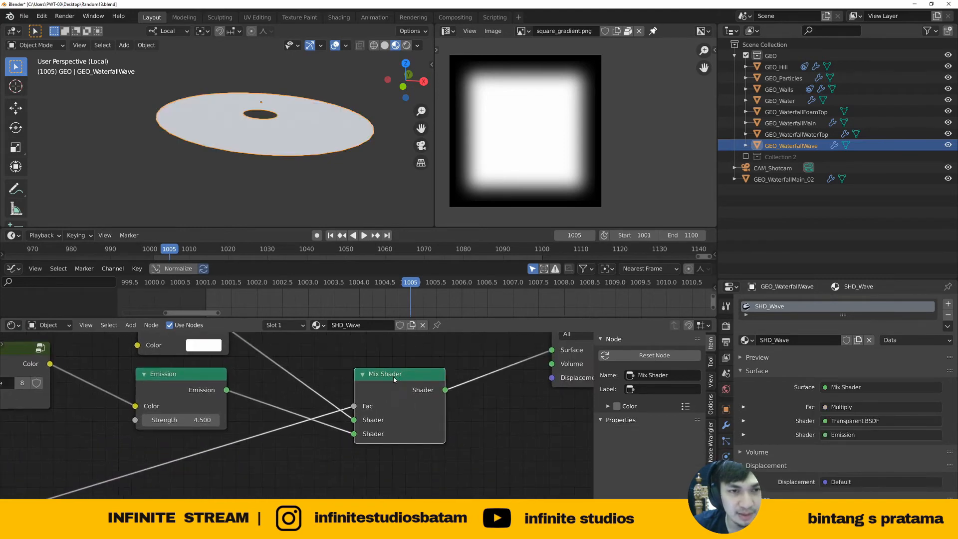
drag(394, 376, 402, 361)
middle_drag(249, 111, 249, 137)
scroll(252, 135, up, 3)
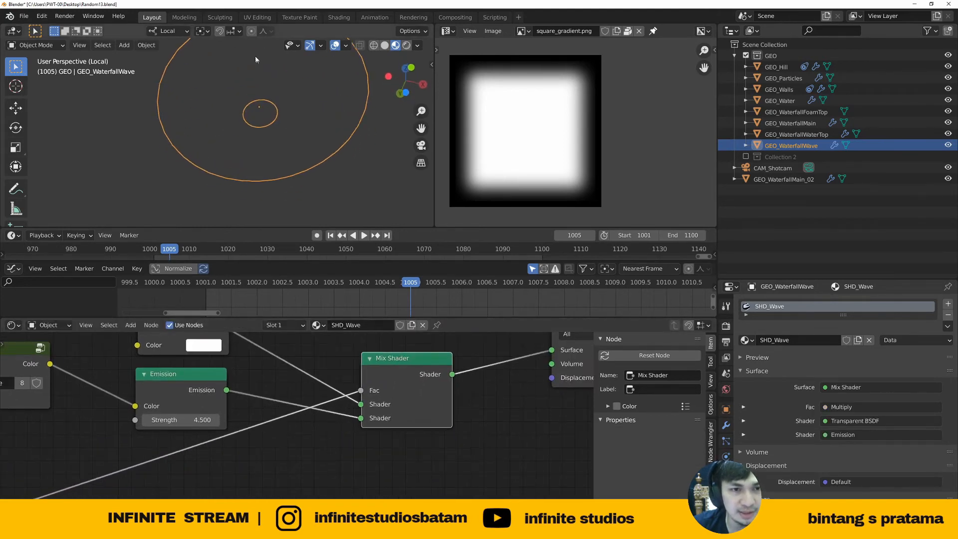
scroll(267, 134, down, 3)
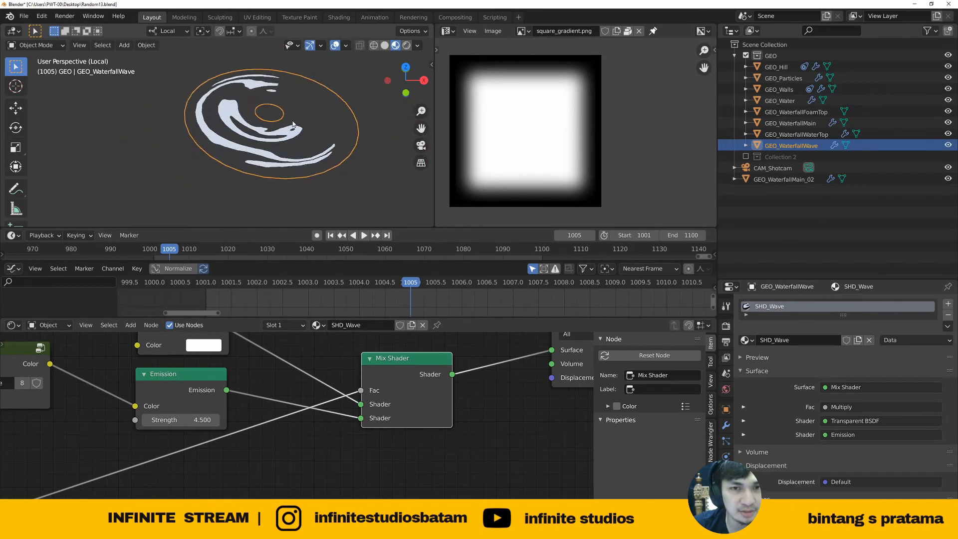
click(407, 46)
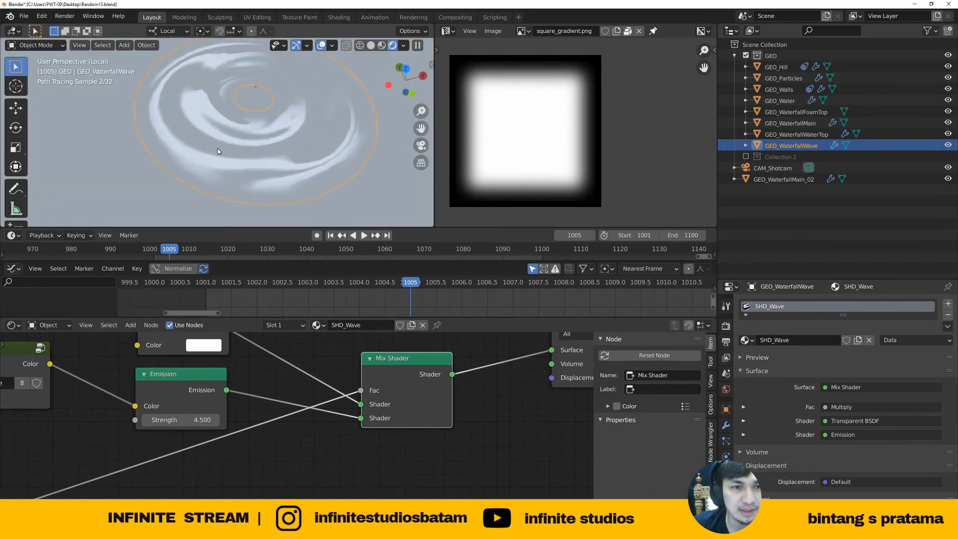
mouse_move(217, 148)
middle_down()
mouse_move(197, 101)
mouse_move(209, 159)
mouse_move(199, 107)
mouse_move(200, 131)
middle_up()
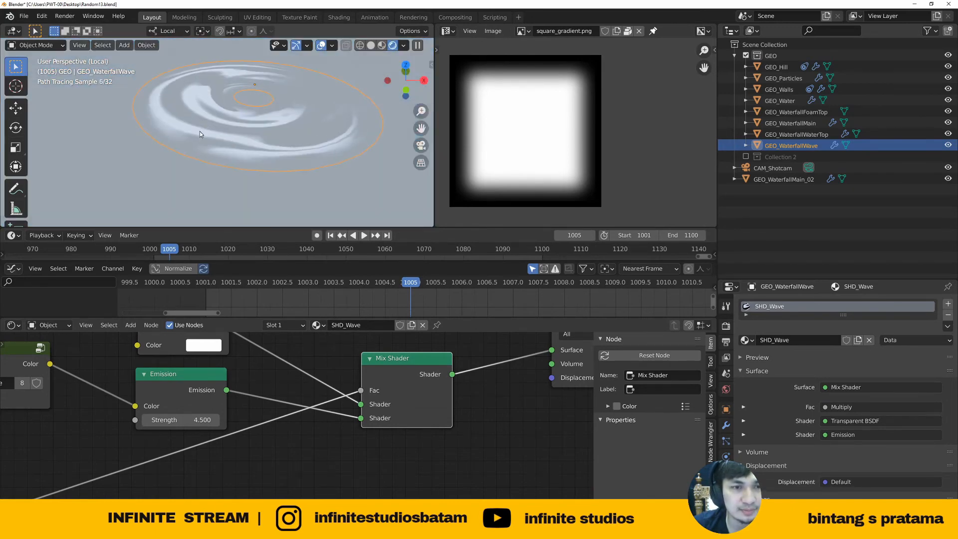
Set the Transparent BSDF color to black and inspect the rendered ring
scroll(324, 358, down, 2)
scroll(324, 359, down, 1)
middle_drag(271, 354, 334, 419)
click(304, 415)
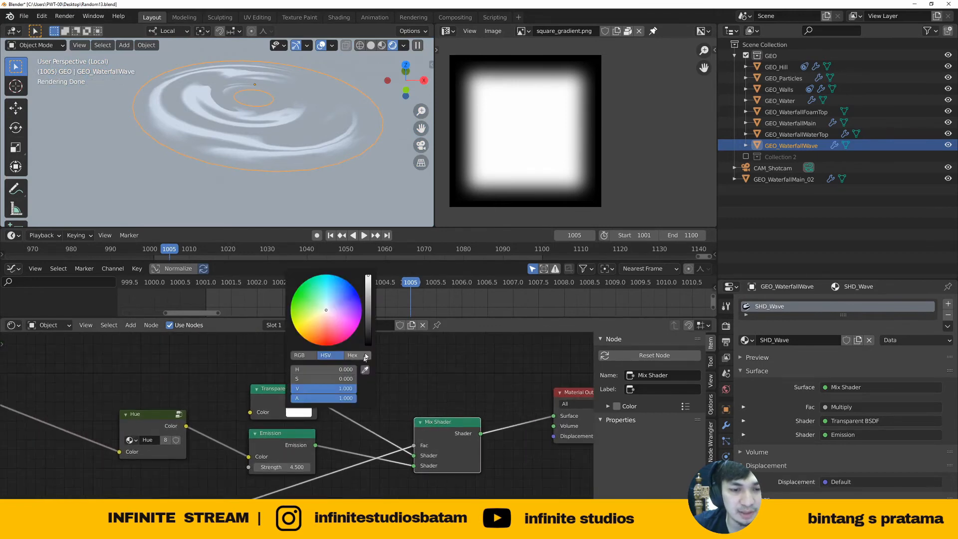
drag(367, 309, 369, 345)
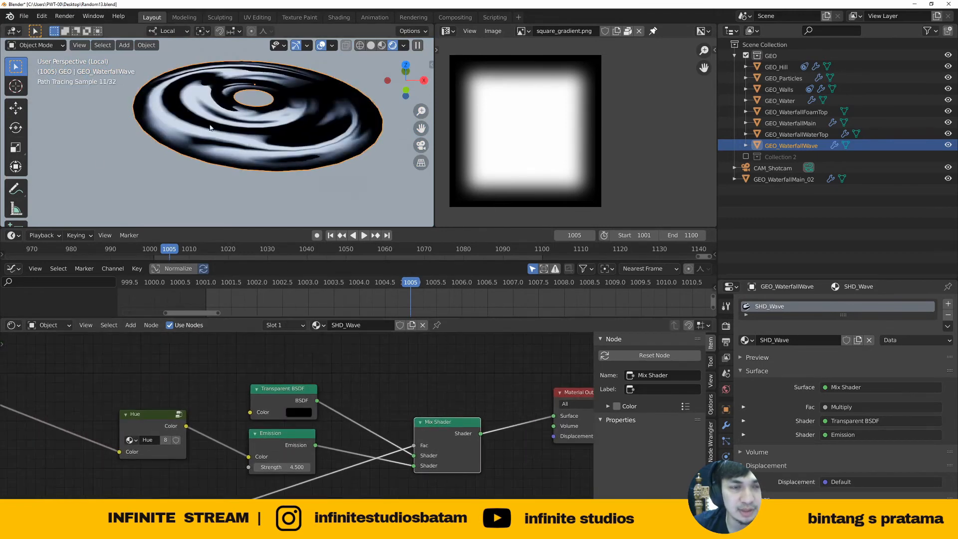
middle_drag(204, 163, 210, 128)
Move the lower Multiply mask node closer to the shaders, just below the Emission node
scroll(399, 449, down, 4)
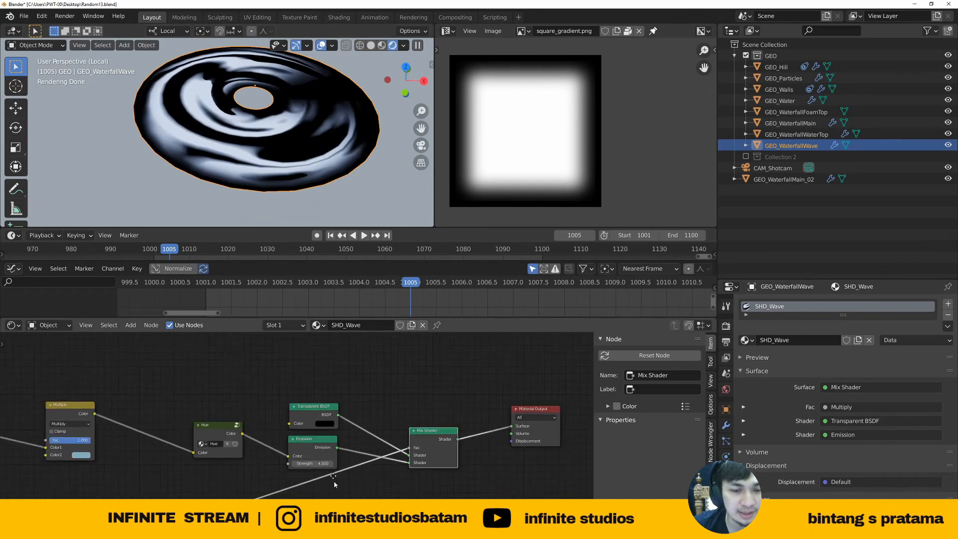
middle_drag(334, 483, 350, 402)
scroll(210, 434, up, 3)
drag(159, 439, 366, 399)
middle_drag(537, 344, 419, 383)
scroll(419, 383, up, 1)
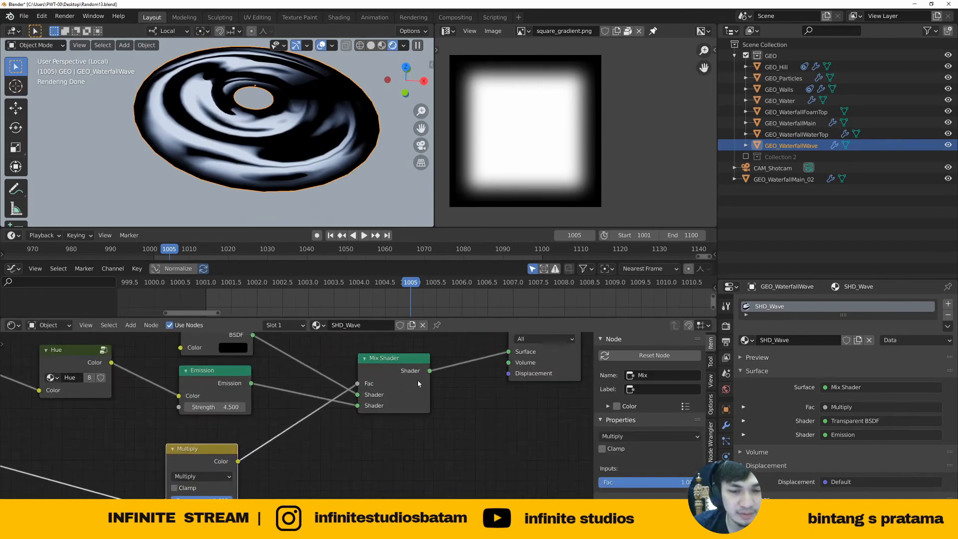
Shift the Mix Shader node slightly and reattach the Multiply color link to its Fac input
click(380, 391)
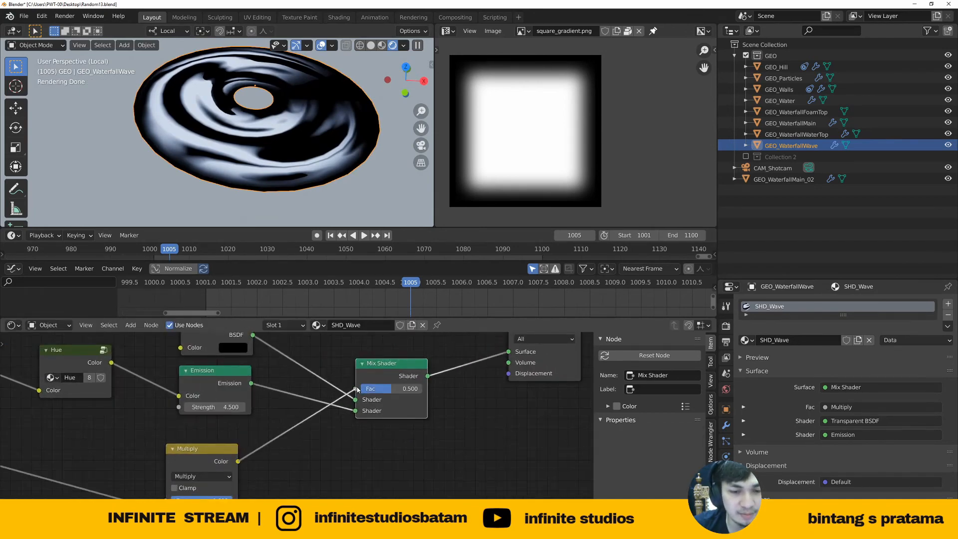
drag(360, 388, 356, 389)
scroll(305, 378, down, 4)
scroll(305, 377, up, 4)
Set the Transparent BSDF color back to white with a value of 1.000
middle_drag(304, 376, 354, 399)
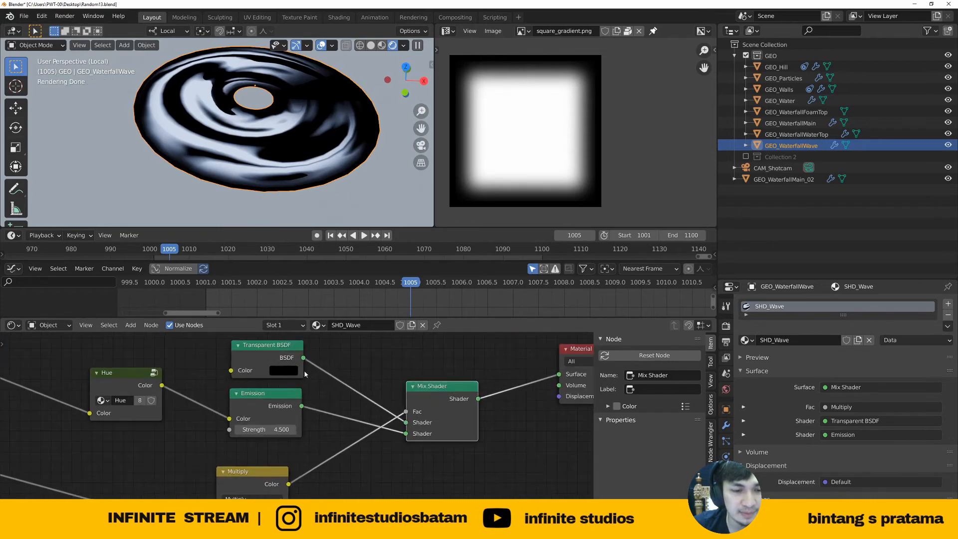
click(287, 370)
drag(359, 261, 358, 222)
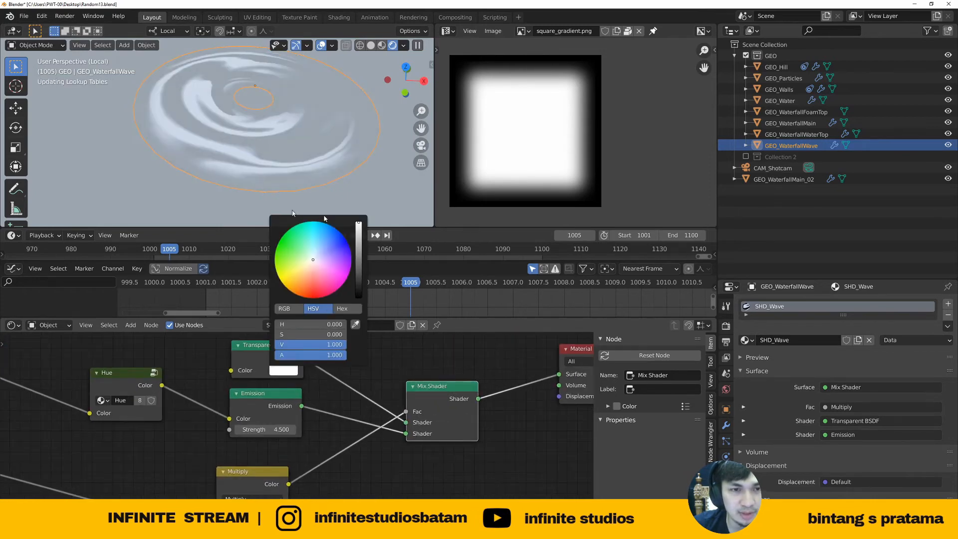
scroll(246, 133, down, 2)
mouse_move(246, 132)
middle_down()
mouse_move(258, 71)
mouse_move(262, 122)
middle_up()
Move the Material Output node slightly down, closer to the level of the Mix Shader
middle_drag(468, 451, 277, 471)
middle_drag(279, 125, 279, 133)
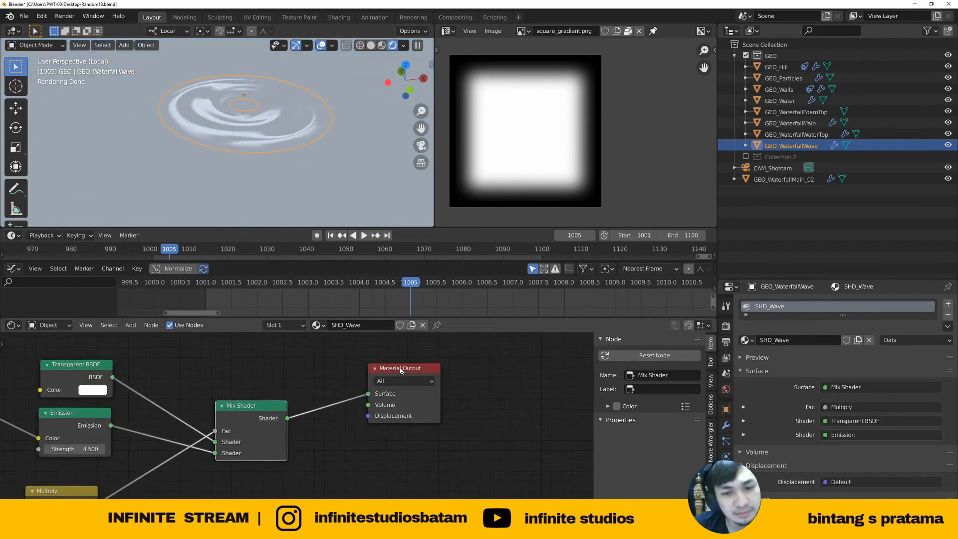
drag(401, 371, 405, 381)
Rewind the timeline to the start and play the wave animation in the rendered viewport
drag(411, 282, 202, 282)
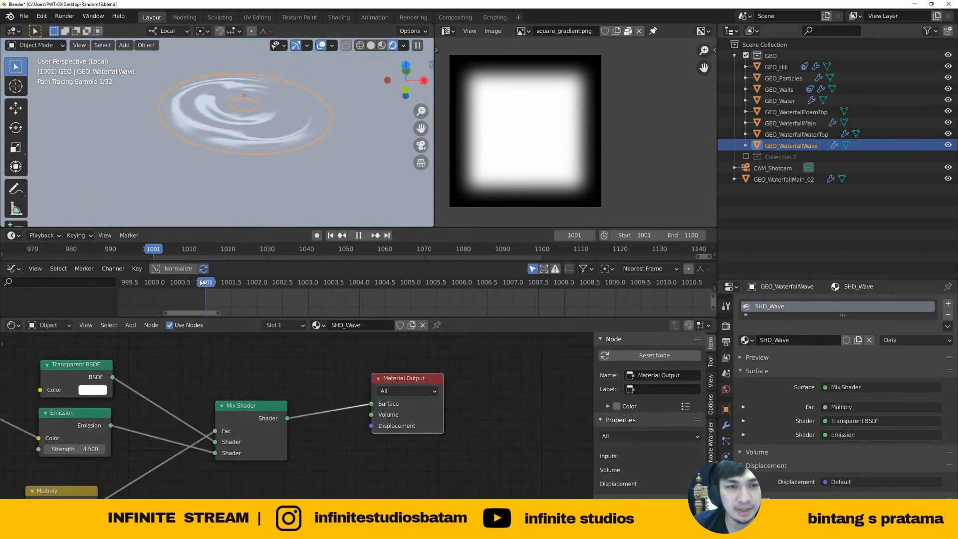
key(Escape)
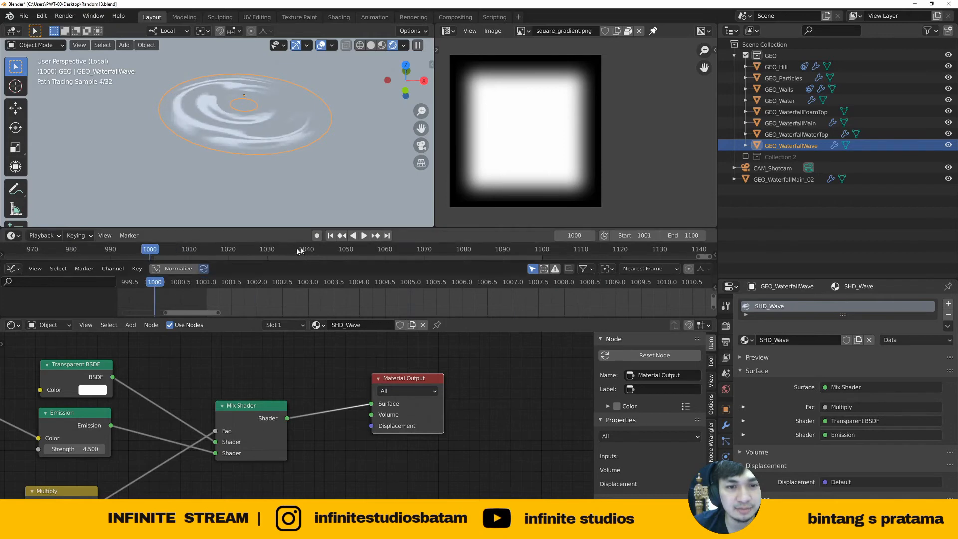
click(365, 237)
scroll(331, 418, down, 4)
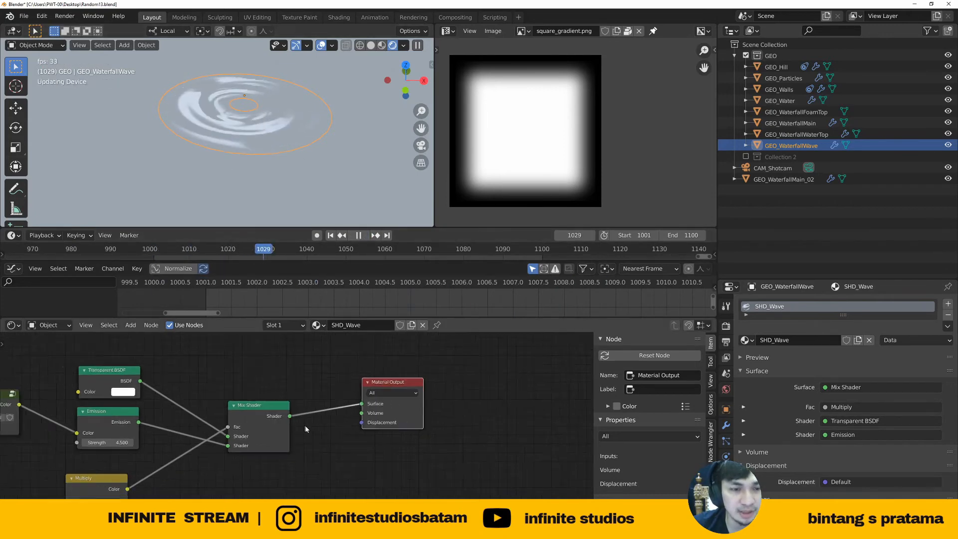
Examine the animated Value node that feeds the Multiply node in the wave shader, and stop the playback
scroll(331, 419, down, 4)
middle_drag(171, 417, 320, 412)
scroll(150, 421, up, 10)
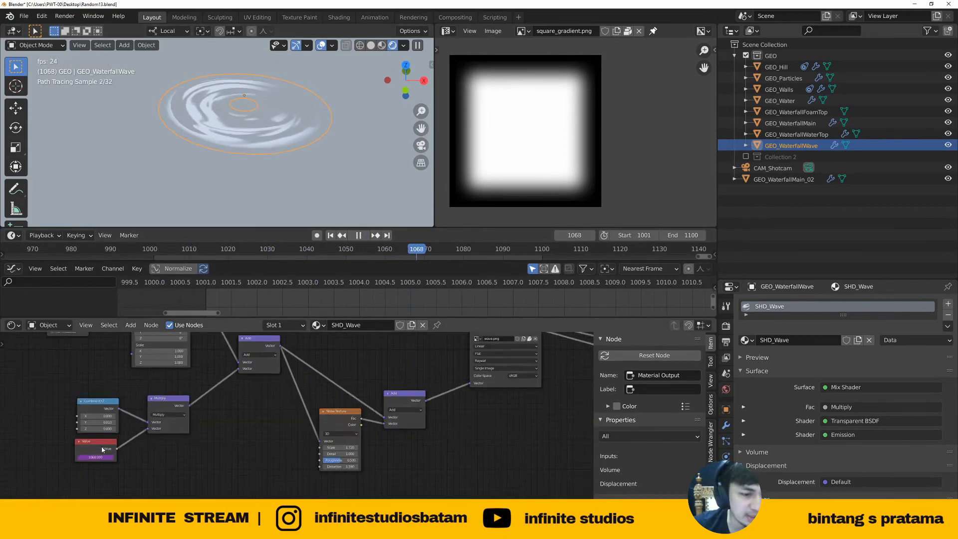
scroll(110, 430, up, 1)
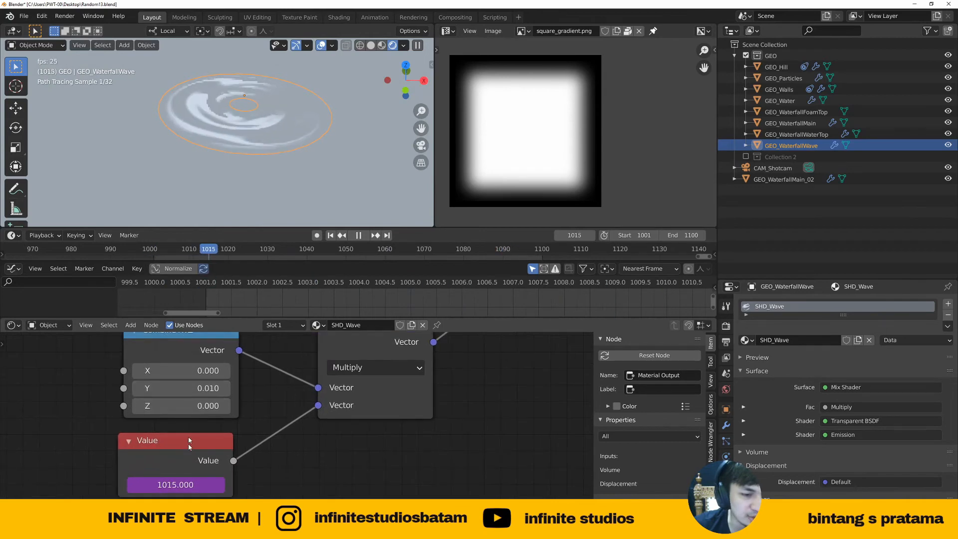
click(179, 474)
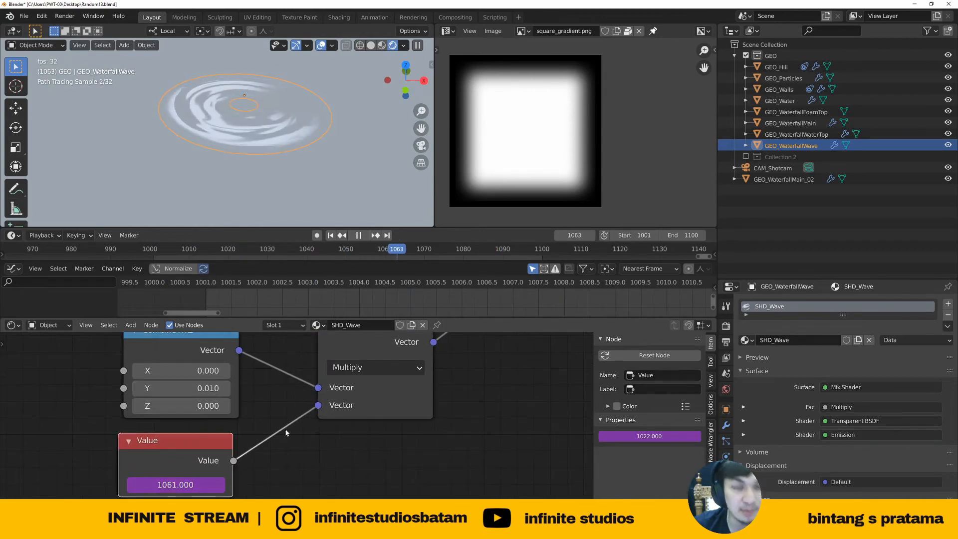
scroll(464, 417, down, 12)
middle_drag(586, 421, 336, 451)
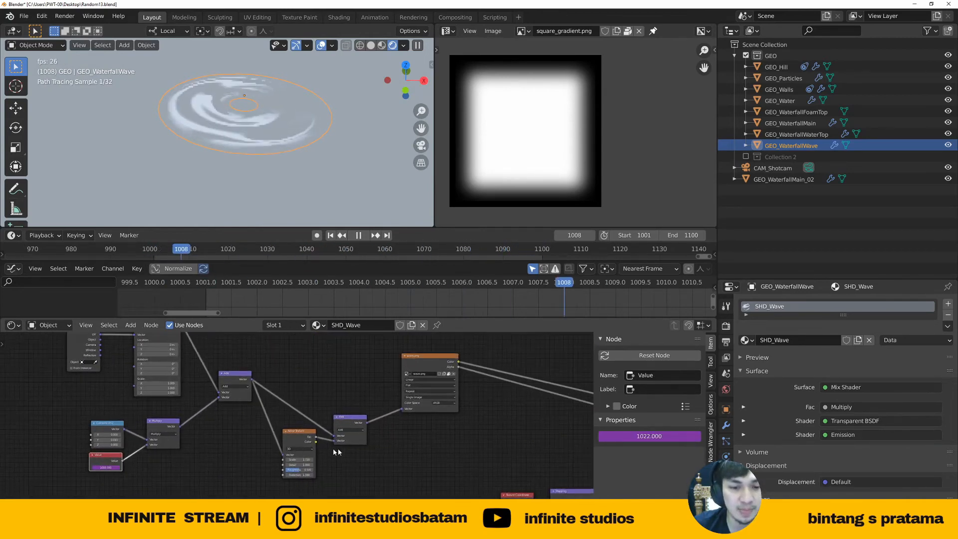
middle_drag(430, 444, 135, 420)
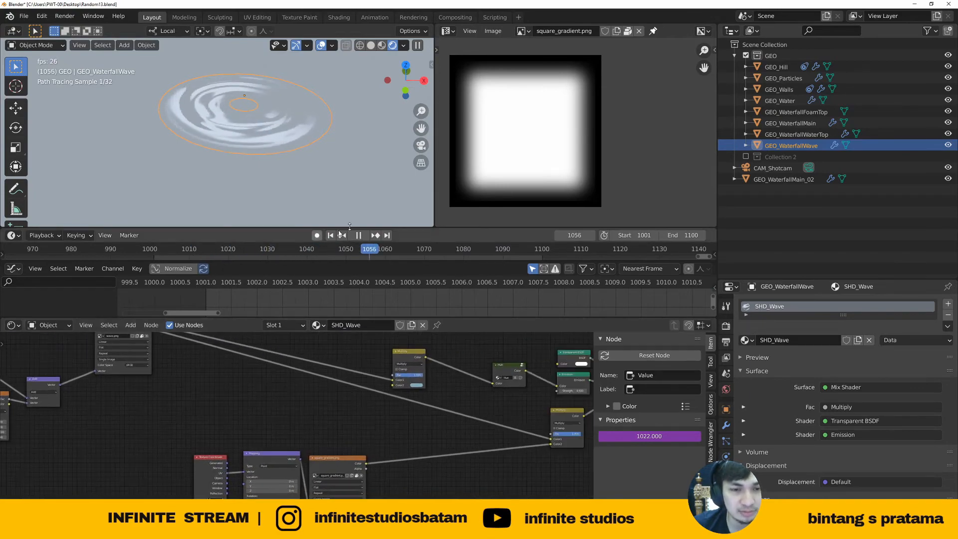
click(361, 236)
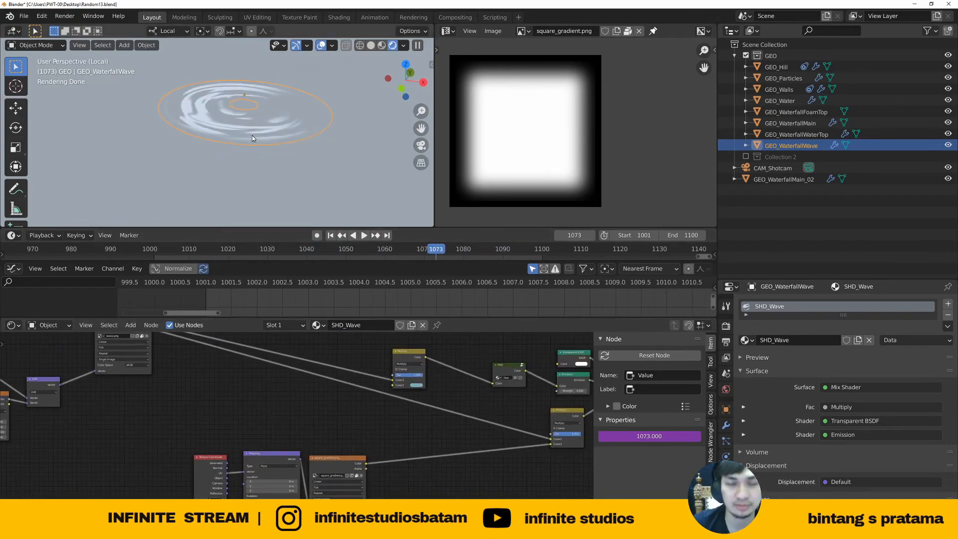
Exit local view to bring back the whole waterfall scene and switch the viewport to solid shading
key(slash)
mouse_move(252, 136)
middle_down()
mouse_move(214, 128)
mouse_move(240, 139)
middle_up()
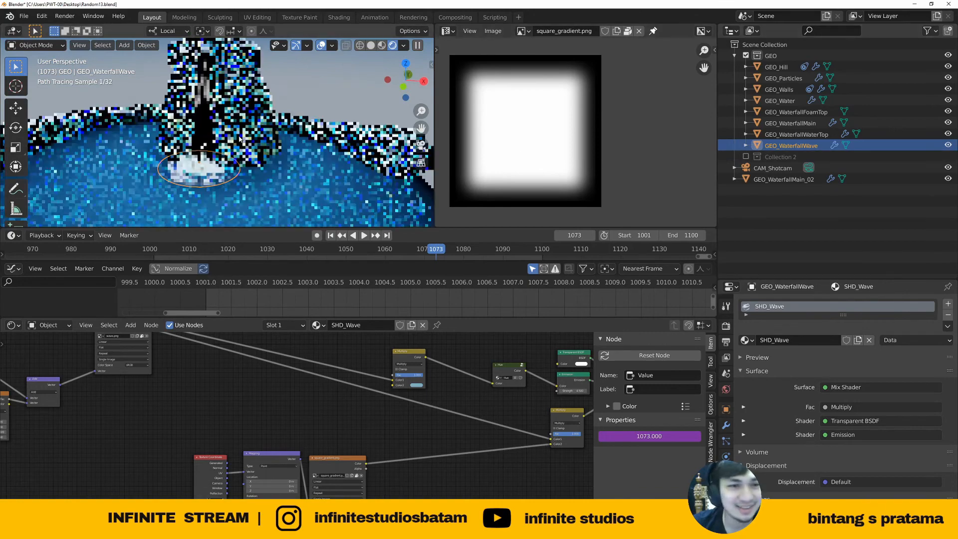
key(z)
click(317, 135)
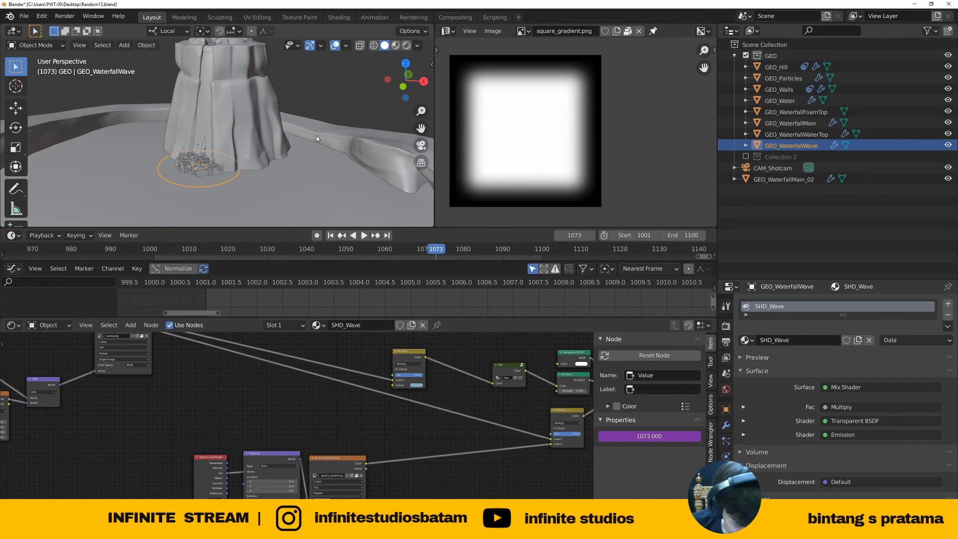
Select GEO_Particles and inspect the particle planes at the foot of the waterfall from several angles
scroll(190, 177, up, 5)
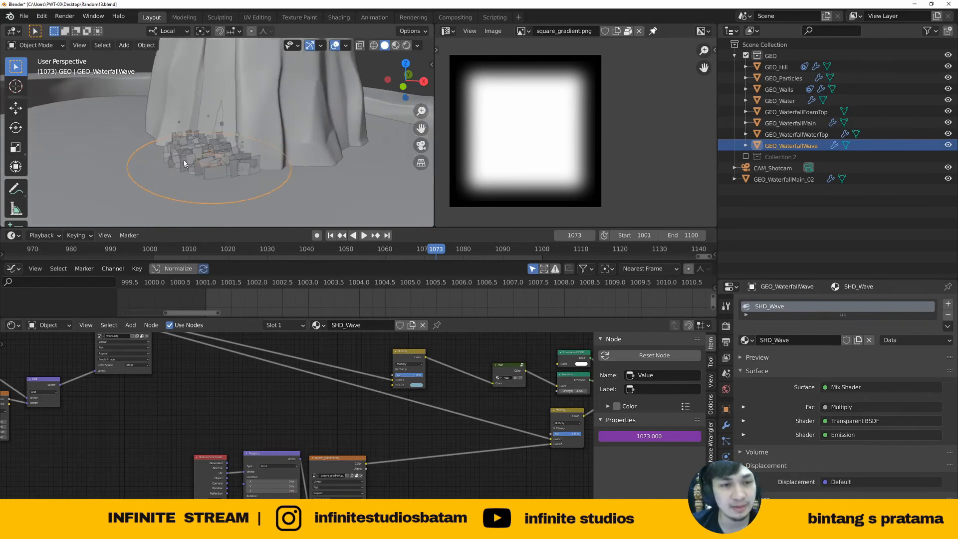
click(182, 145)
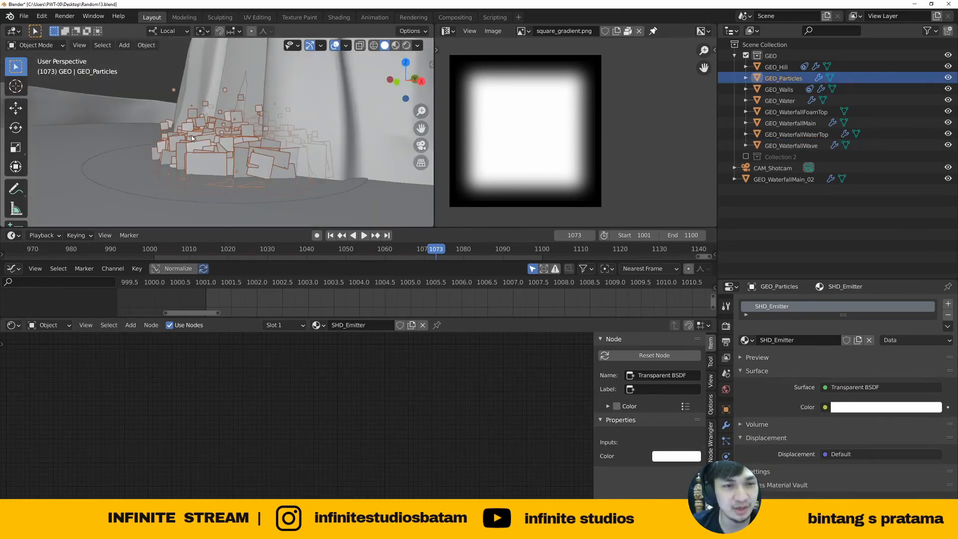
middle_drag(196, 139, 220, 139)
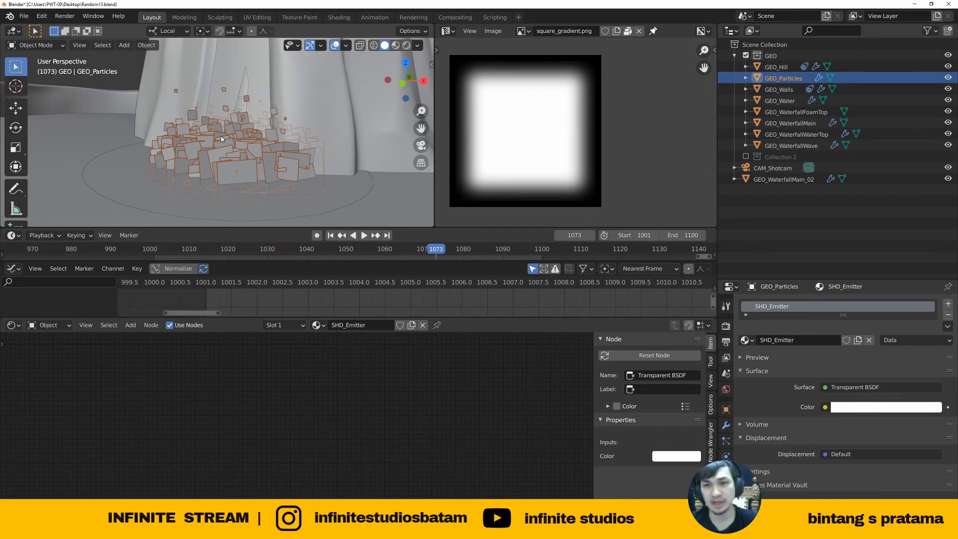
scroll(221, 139, down, 6)
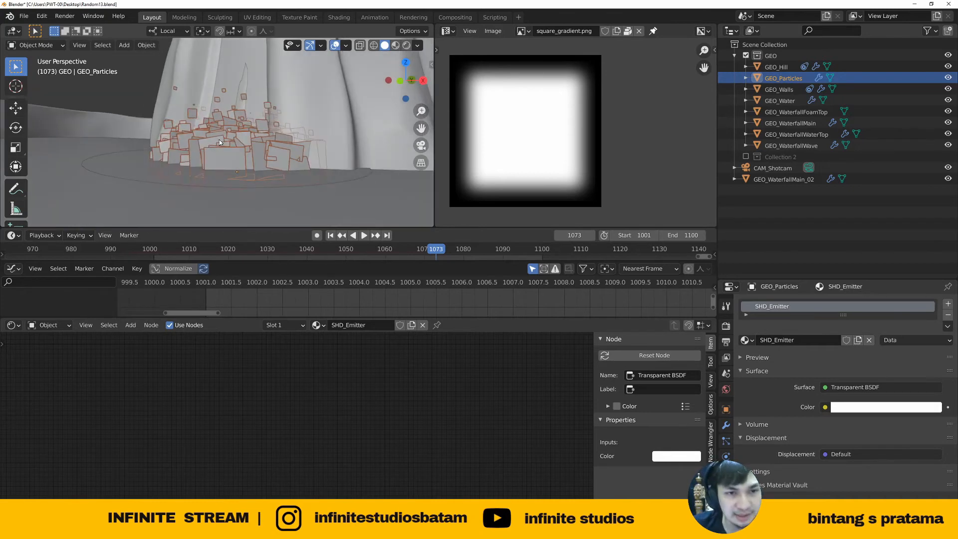
middle_drag(221, 150, 227, 151)
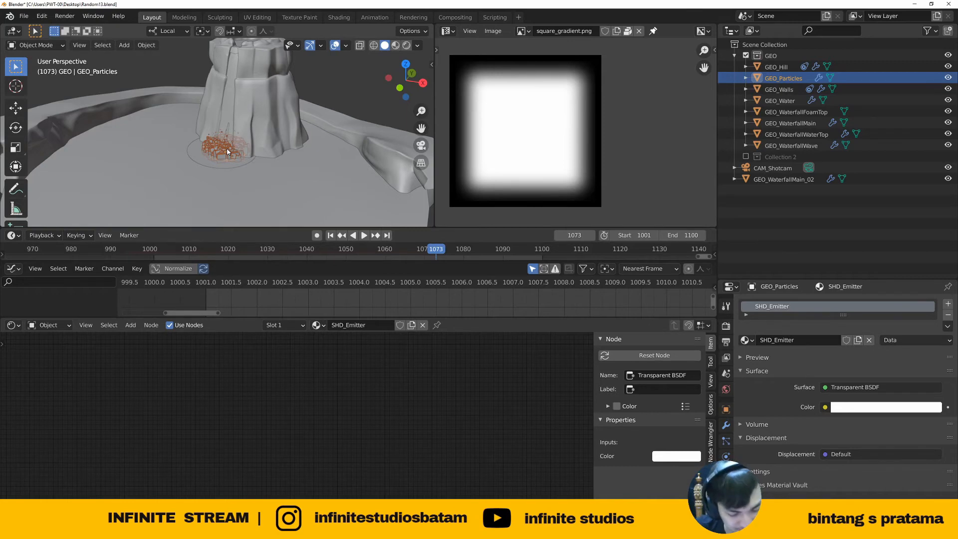
scroll(227, 107, up, 3)
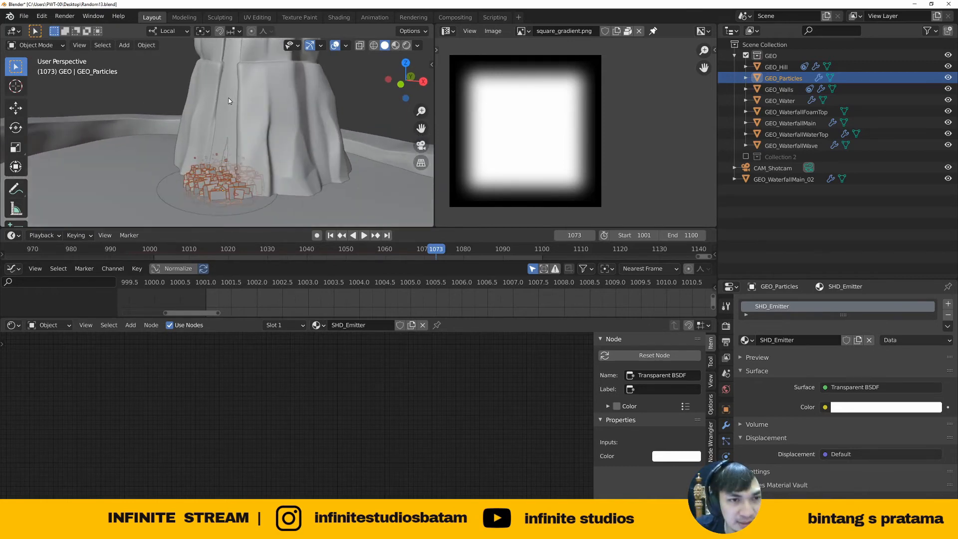
Select GEO_WaterfallMain and, in its SHD_Waterfall node tree, select the Mapping node with the animated Y location
click(230, 101)
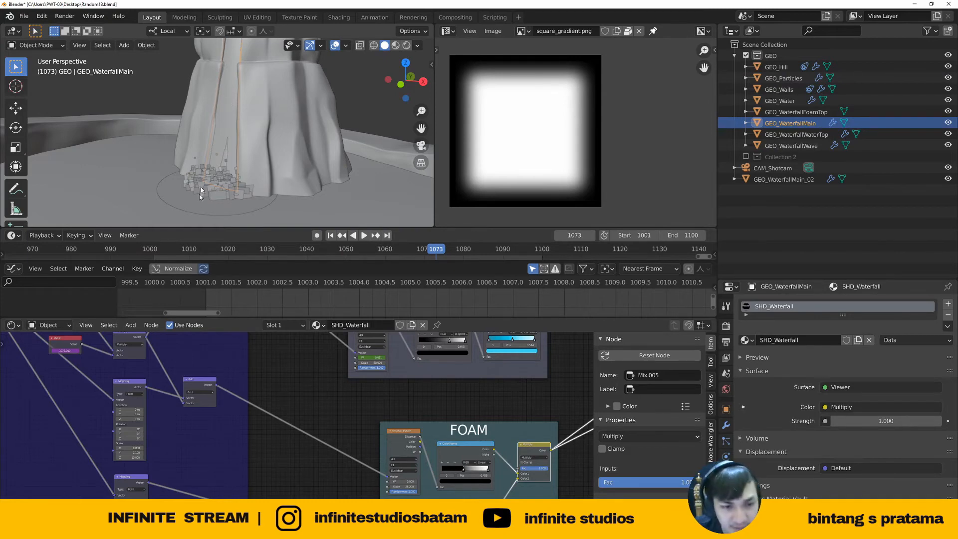
scroll(248, 437, down, 2)
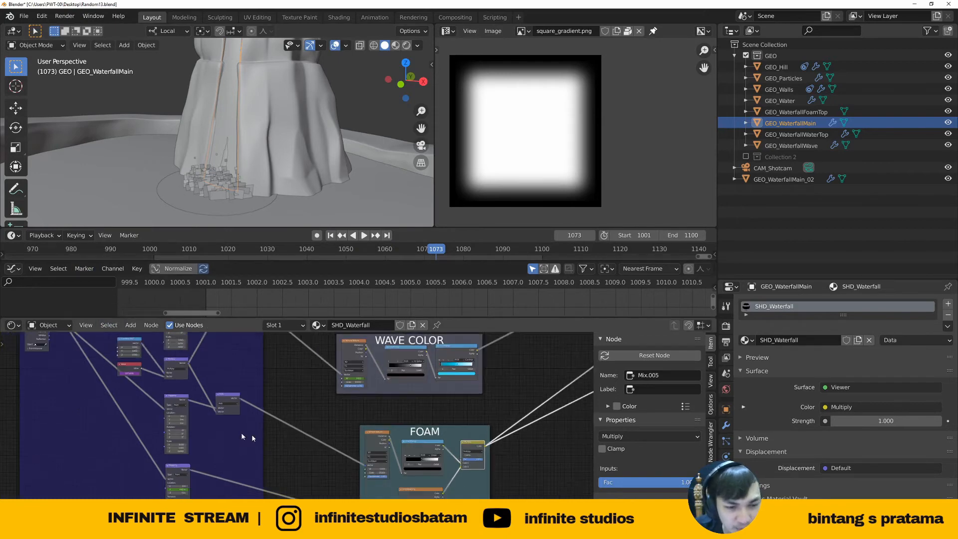
middle_drag(249, 437, 316, 445)
scroll(317, 444, up, 2)
middle_drag(270, 497, 278, 426)
scroll(278, 426, up, 2)
click(244, 427)
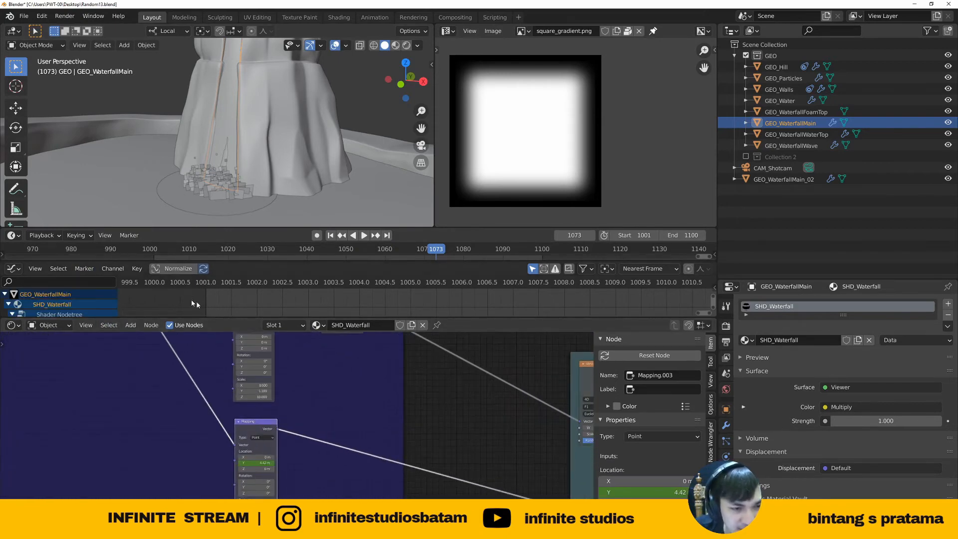
Frame the Mapping node's Y location curve in a maximized Graph Editor with the sidebar shown
key(Home)
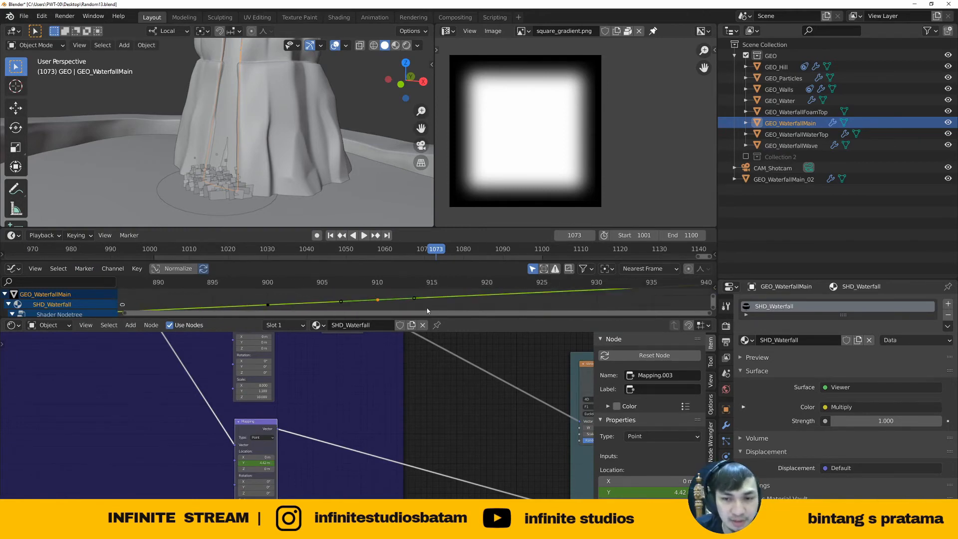
key(ctrl+space)
middle_drag(637, 337, 534, 347)
key(n)
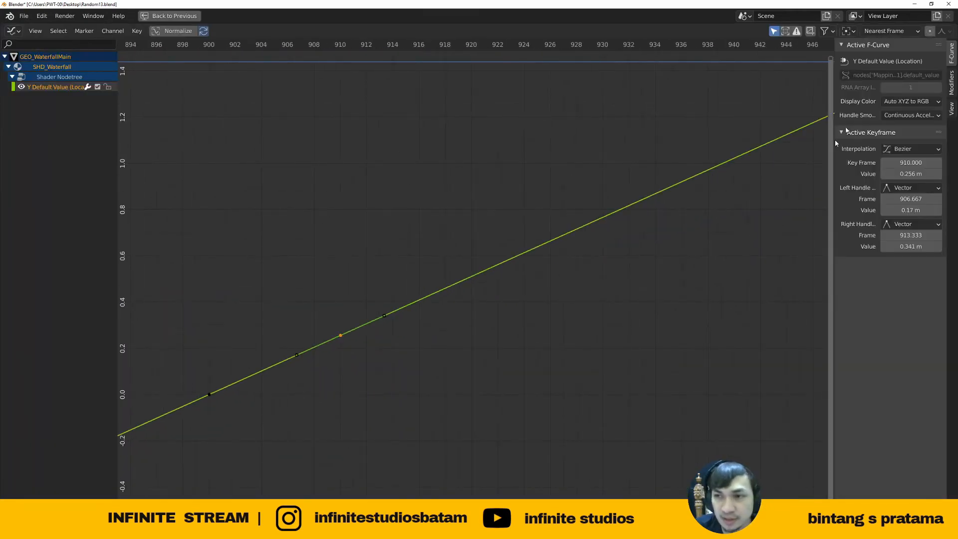
Look through the F-curve modifier types available for the Y location curve without adding one
click(952, 83)
click(878, 61)
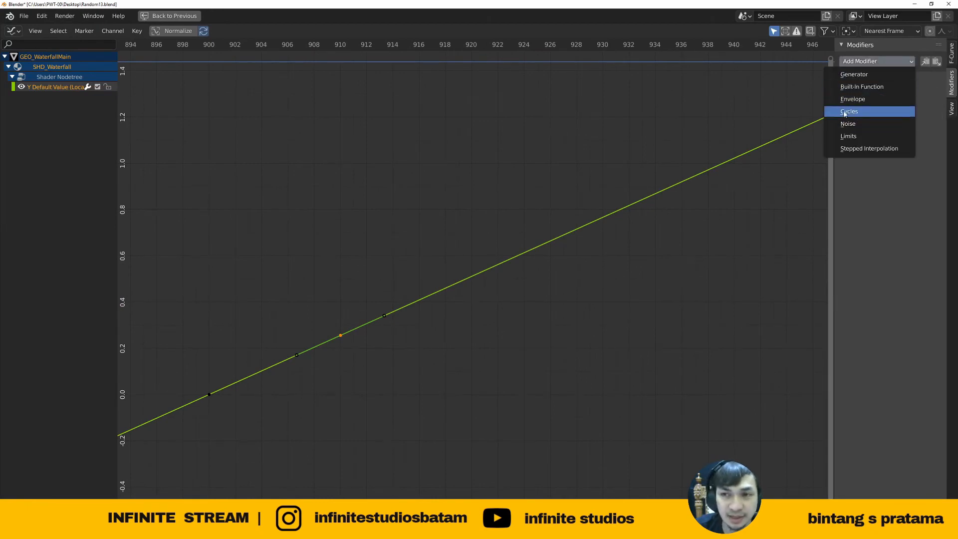
middle_drag(242, 412, 186, 400)
scroll(263, 363, down, 5)
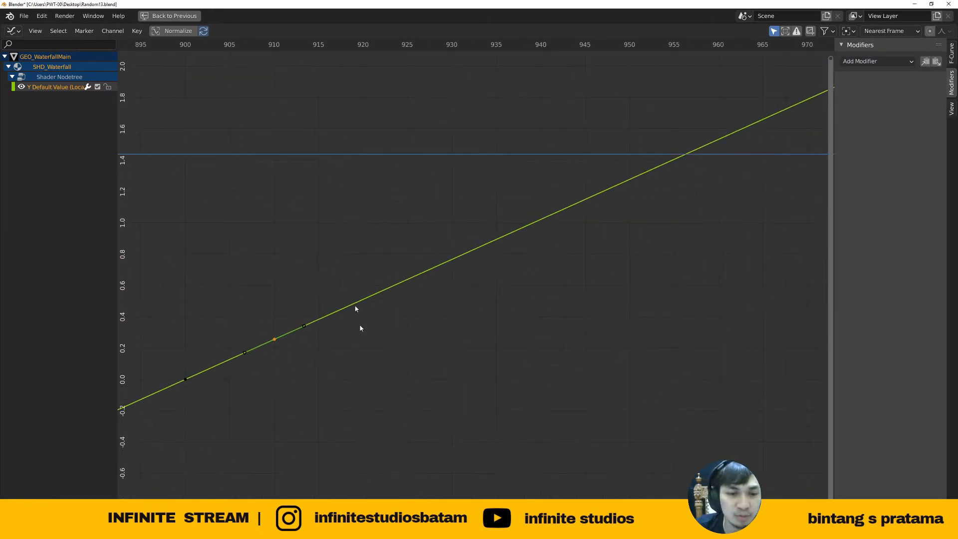
middle_drag(358, 328, 354, 346)
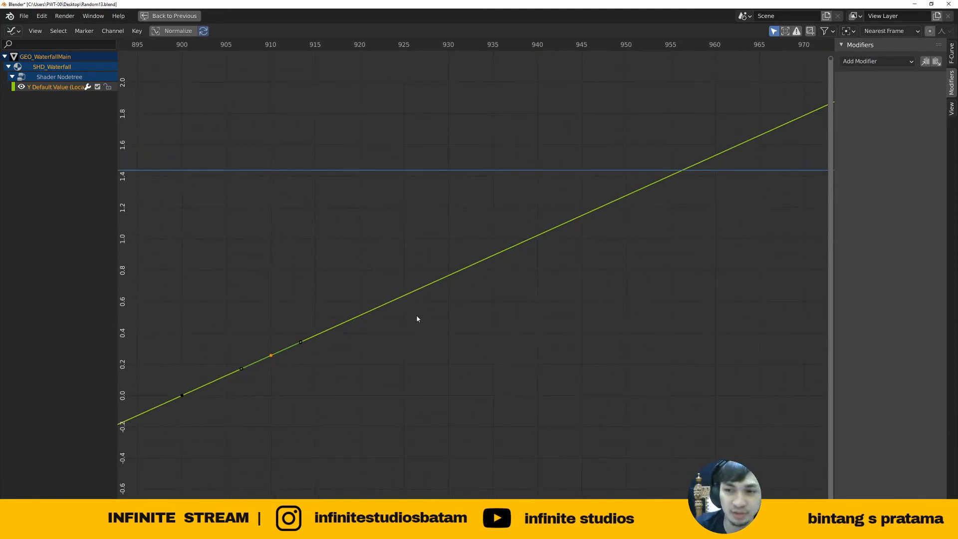
Apply Linear Extrapolation to the Y location curve and return to the regular editor layout
click(113, 31)
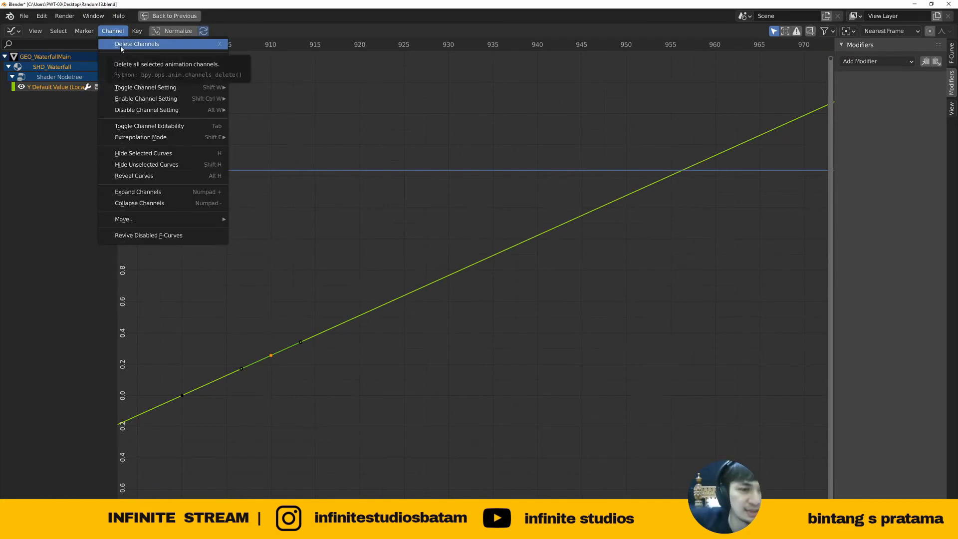
mouse_move(144, 138)
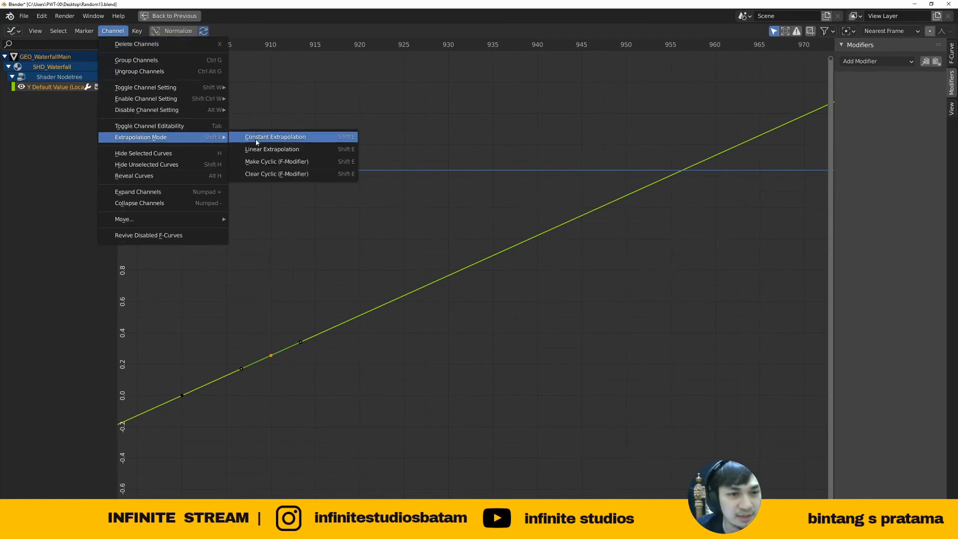
click(247, 152)
scroll(442, 272, down, 4)
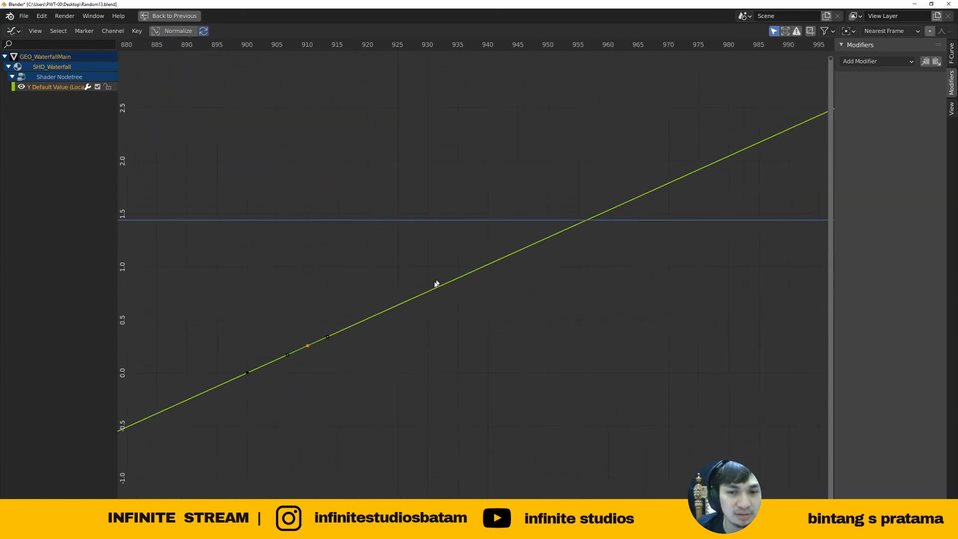
scroll(588, 212, down, 4)
key(ctrl+space)
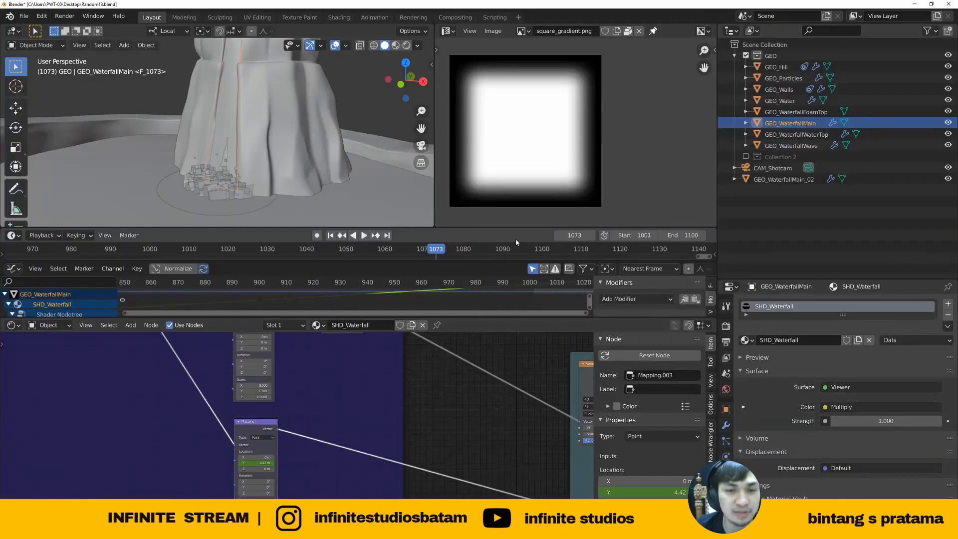
middle_drag(447, 444, 304, 421)
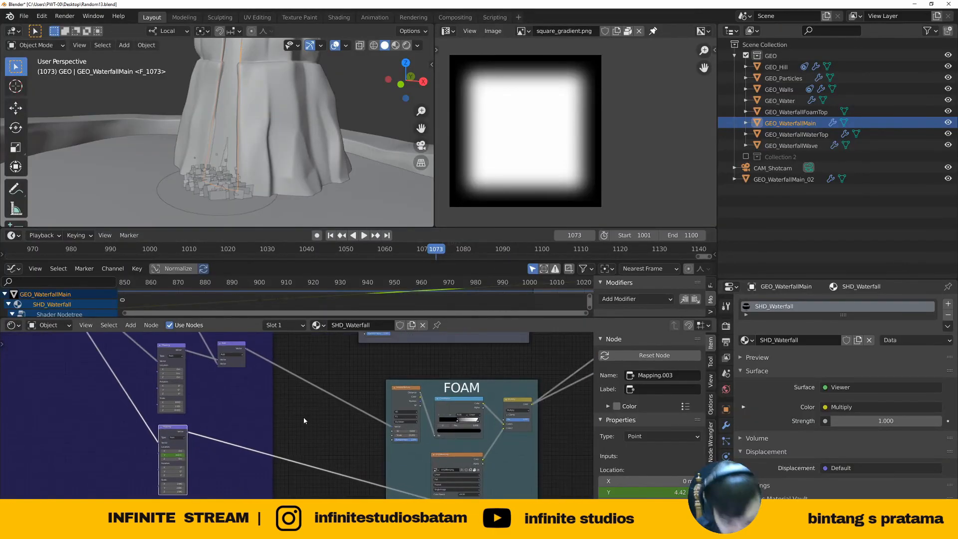
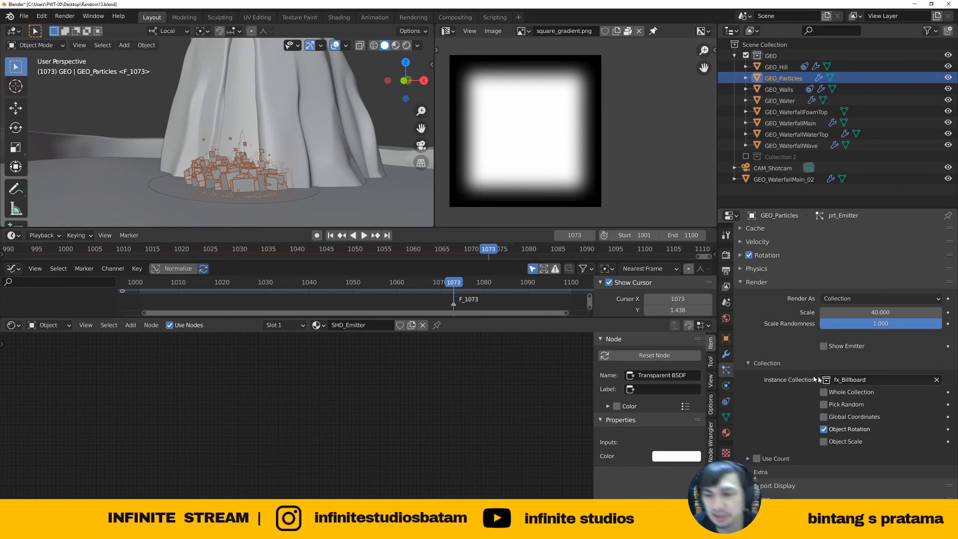
Expand the Cache settings of the prt_Emitter particle system on GEO_Particles
scroll(795, 362, up, 3)
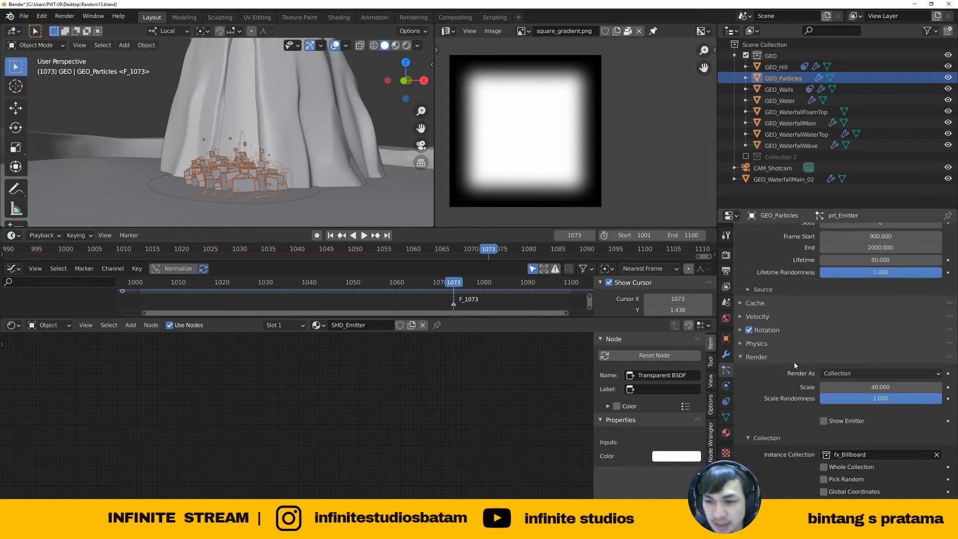
click(755, 305)
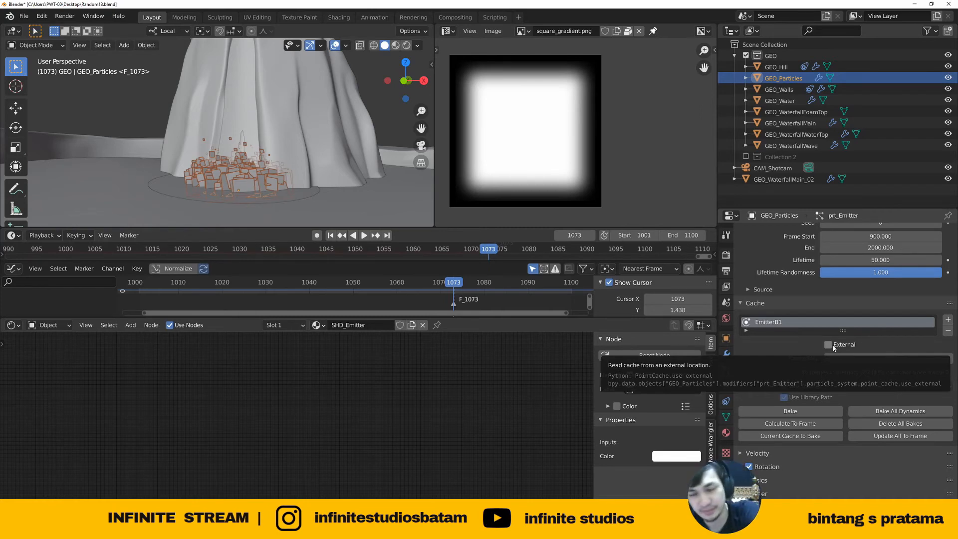
scroll(837, 319, up, 4)
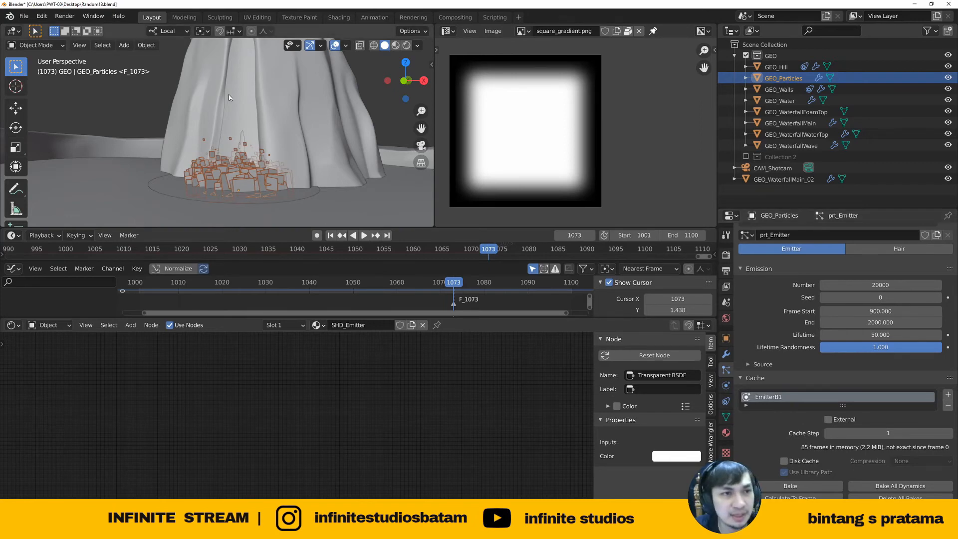
Examine the splash particles at the waterfall's base along with the emitter's Emission and Cache settings
middle_drag(209, 107, 222, 105)
scroll(223, 106, down, 1)
mouse_move(222, 146)
middle_down()
mouse_move(241, 146)
mouse_move(227, 151)
middle_up()
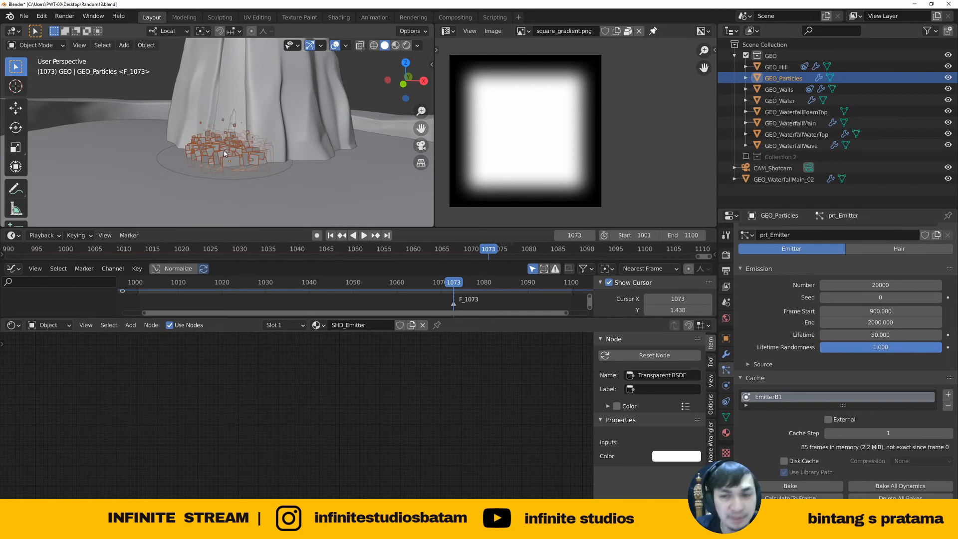
scroll(817, 413, up, 3)
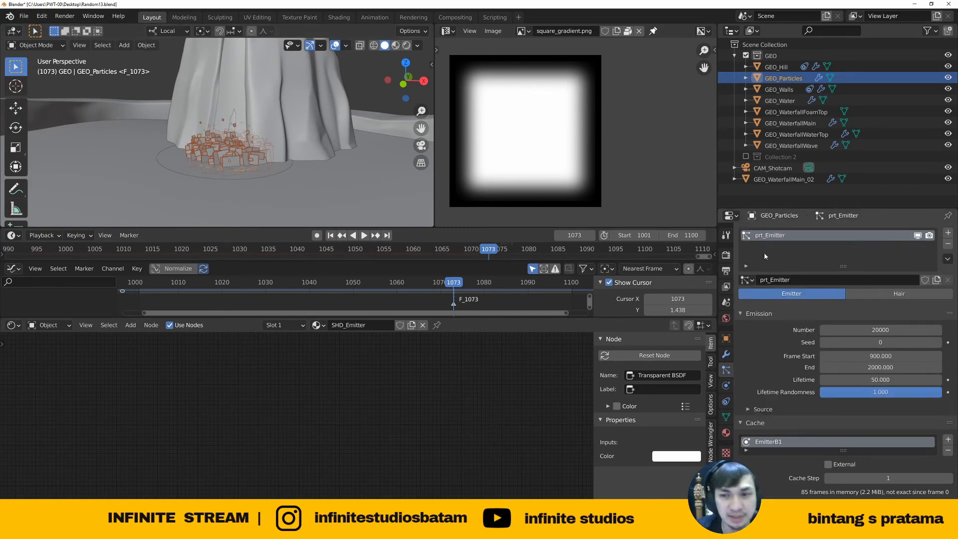
scroll(781, 271, down, 4)
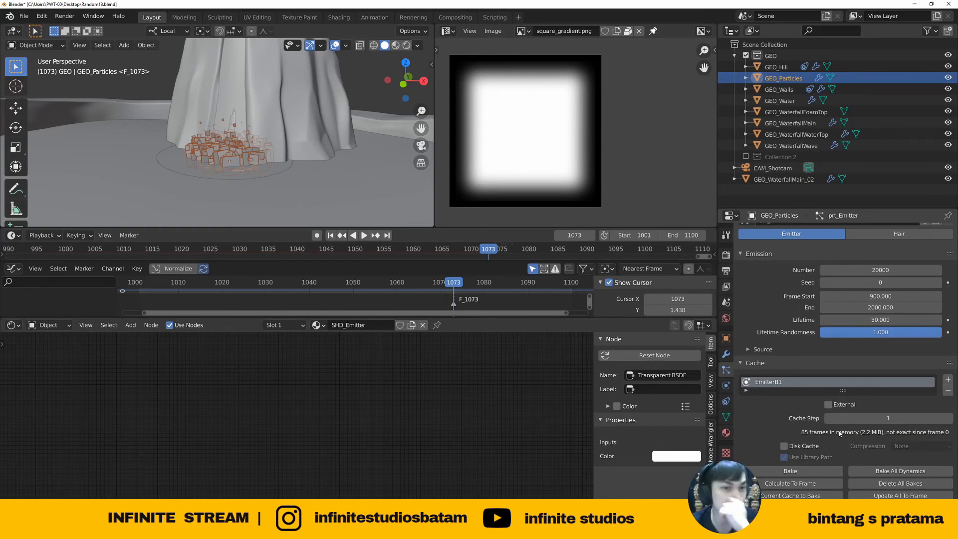
middle_drag(264, 185, 218, 156)
scroll(232, 165, up, 3)
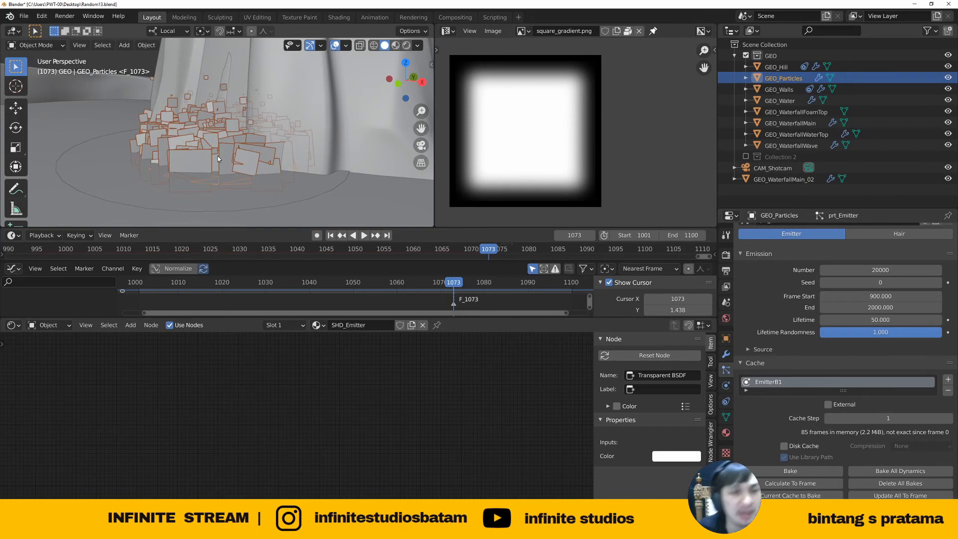
Examine the square particle cards at the waterfall's base from several angles and distances
mouse_move(218, 156)
middle_down()
mouse_move(242, 149)
mouse_move(226, 153)
middle_up()
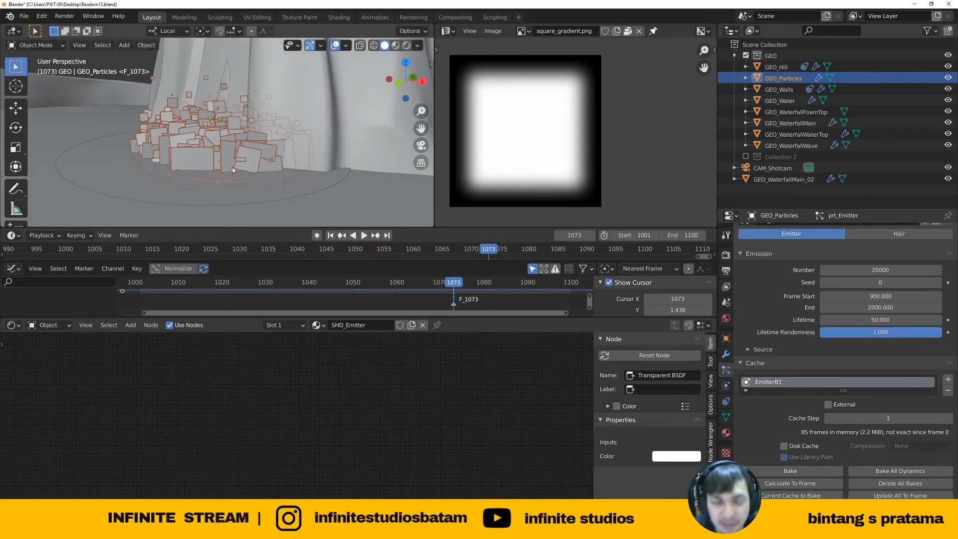
scroll(239, 155, down, 4)
scroll(862, 393, up, 3)
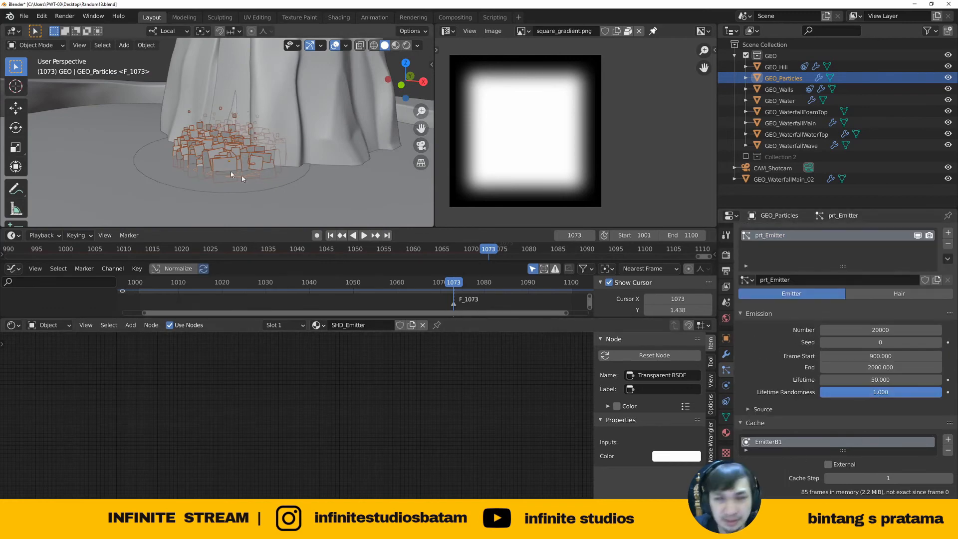
middle_drag(231, 163, 184, 160)
scroll(215, 154, up, 3)
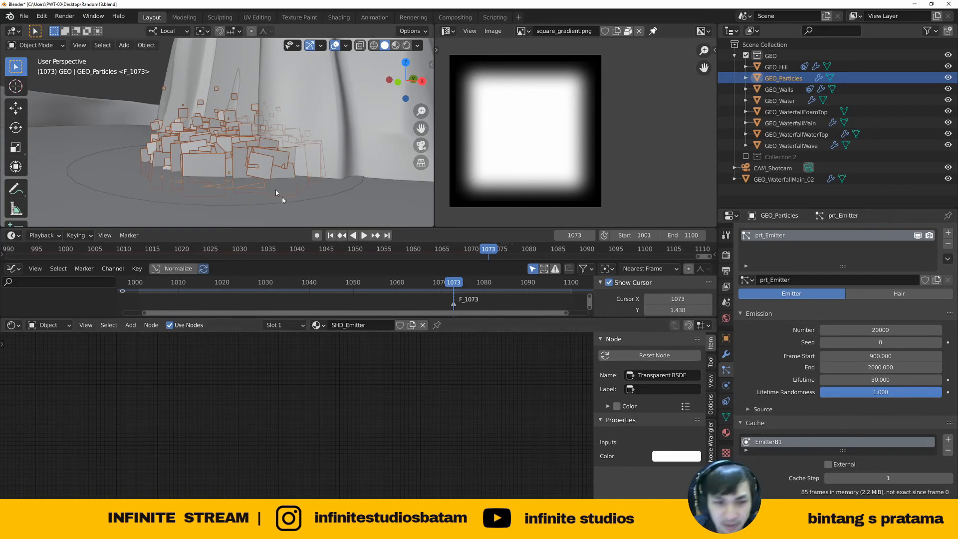
middle_drag(278, 195, 267, 173)
middle_drag(224, 145, 232, 158)
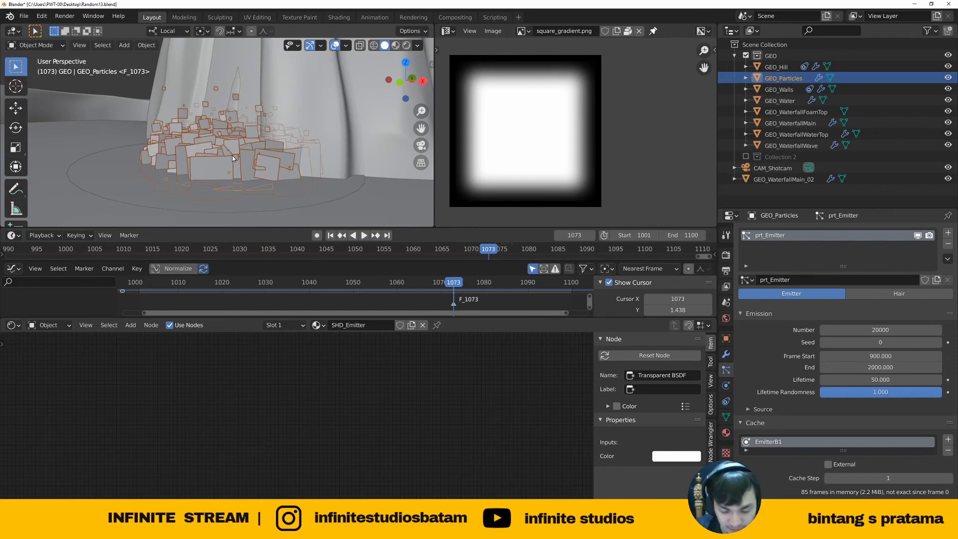
middle_drag(254, 124, 267, 133)
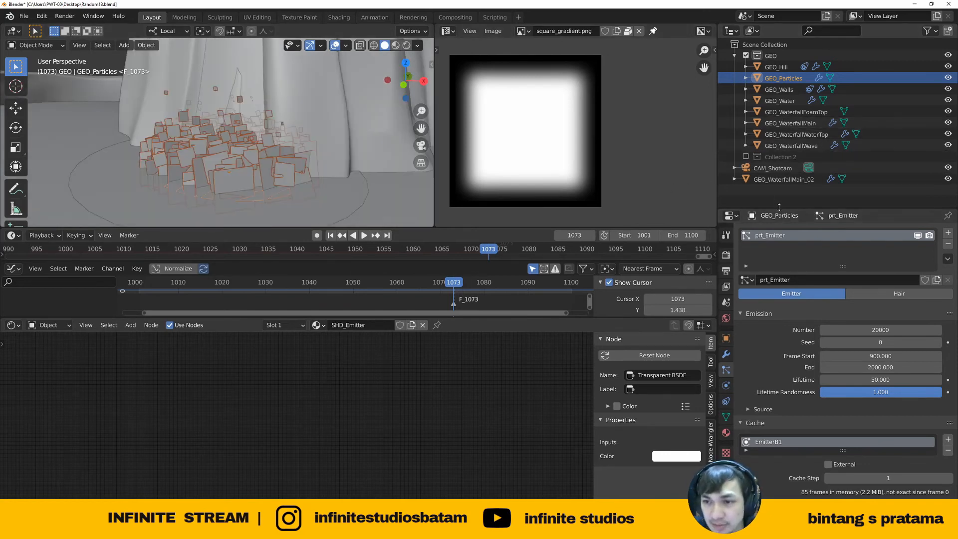
Enlarge the Outliner, isolate GEO_Particles in local view with Rendered shading, and play back the splash animation
drag(785, 208, 786, 298)
drag(717, 149, 689, 149)
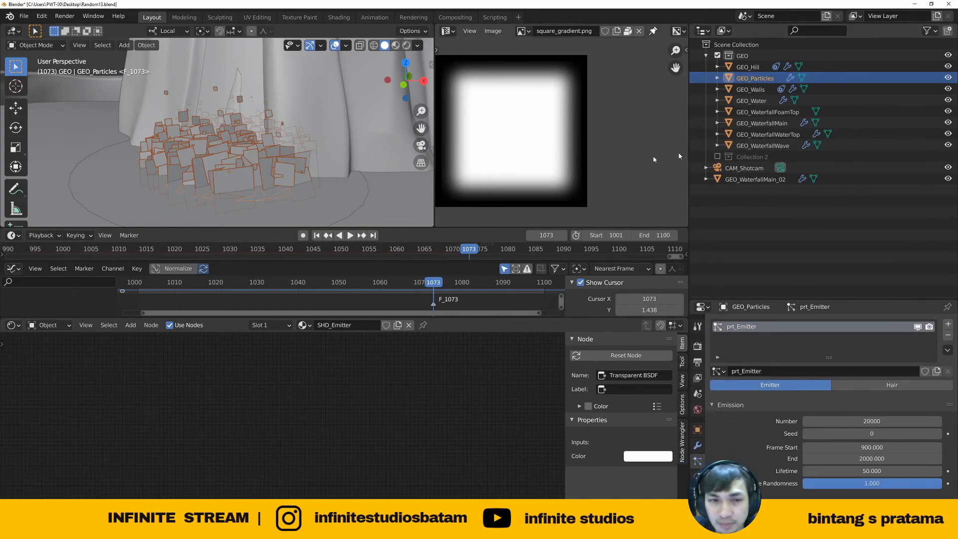
middle_drag(250, 165, 262, 167)
key(z)
click(334, 178)
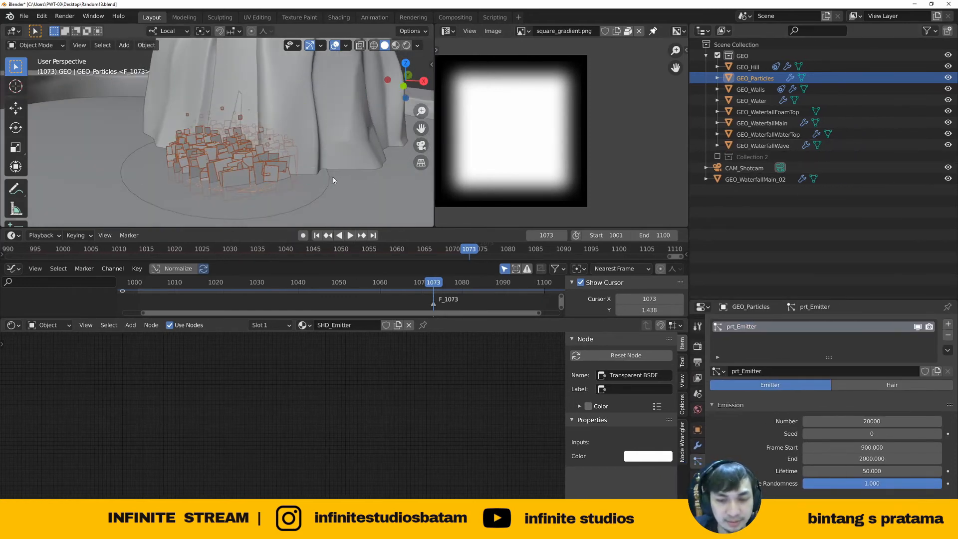
key(KP_Divide)
scroll(199, 157, up, 1)
key(z)
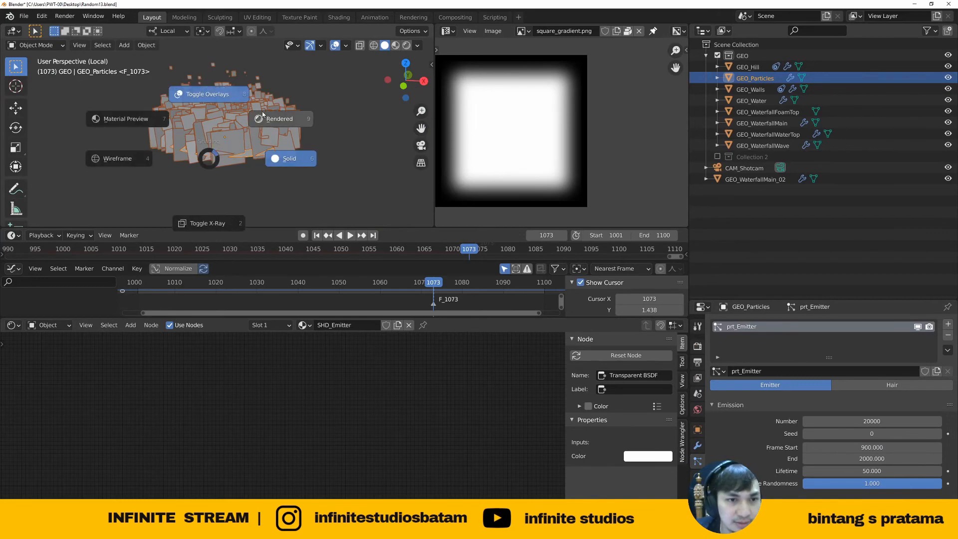
click(270, 120)
click(248, 146)
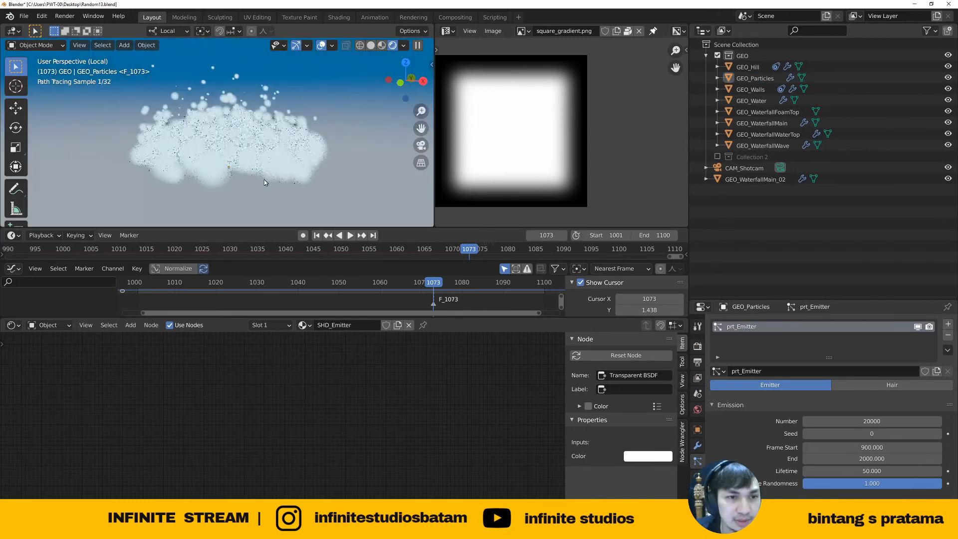
click(350, 235)
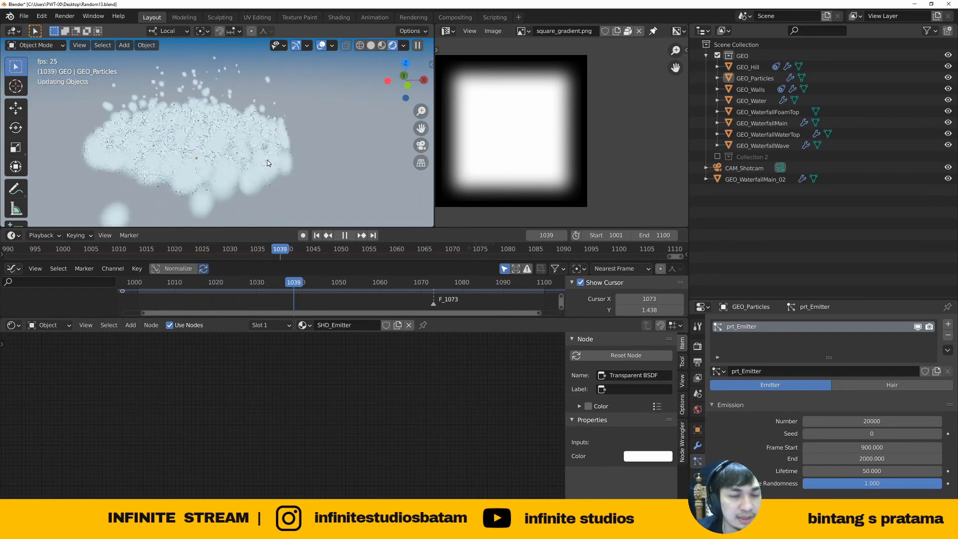
key(space)
View the isolated particles through the scene camera in Solid shading and widen the 3D viewport
key(KP_0)
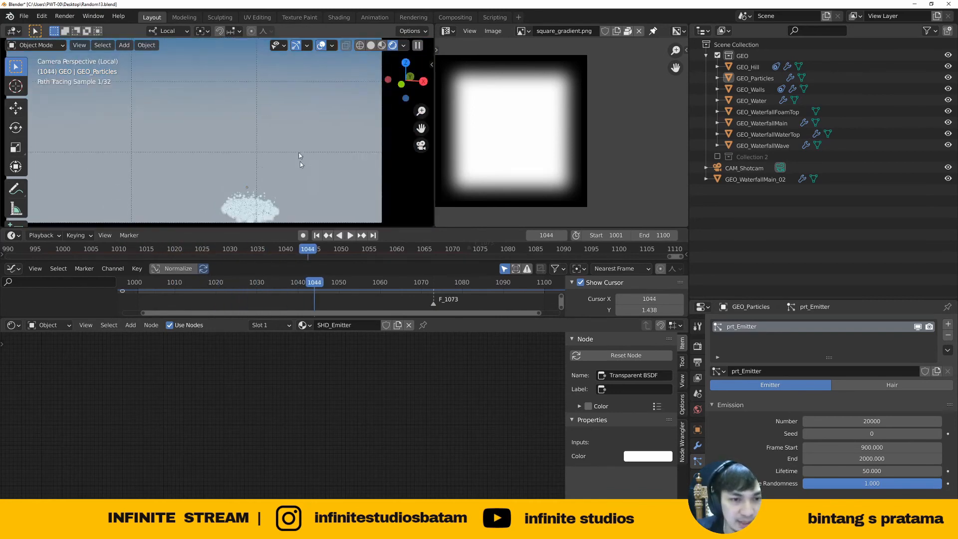
key(z)
click(349, 142)
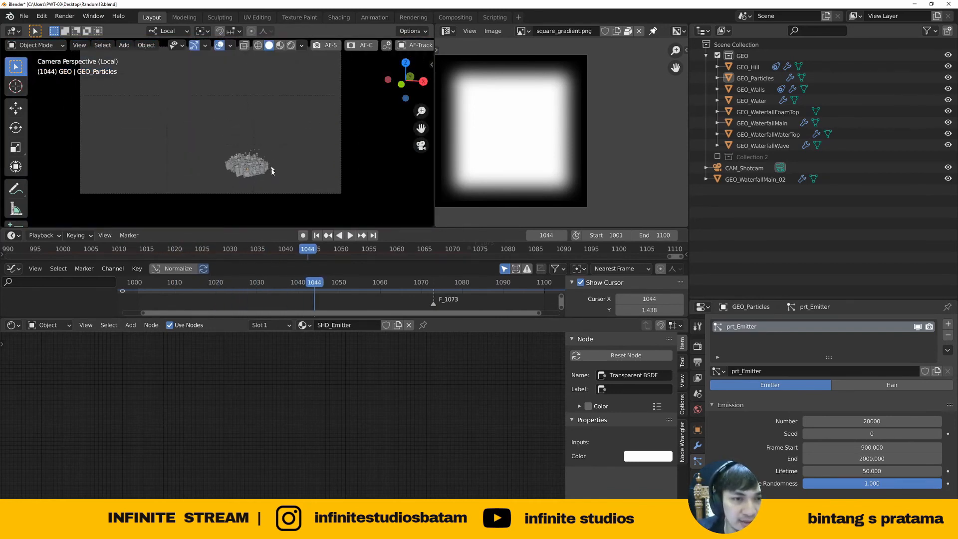
shift+middle_drag(294, 160, 301, 153)
scroll(310, 149, down, 3)
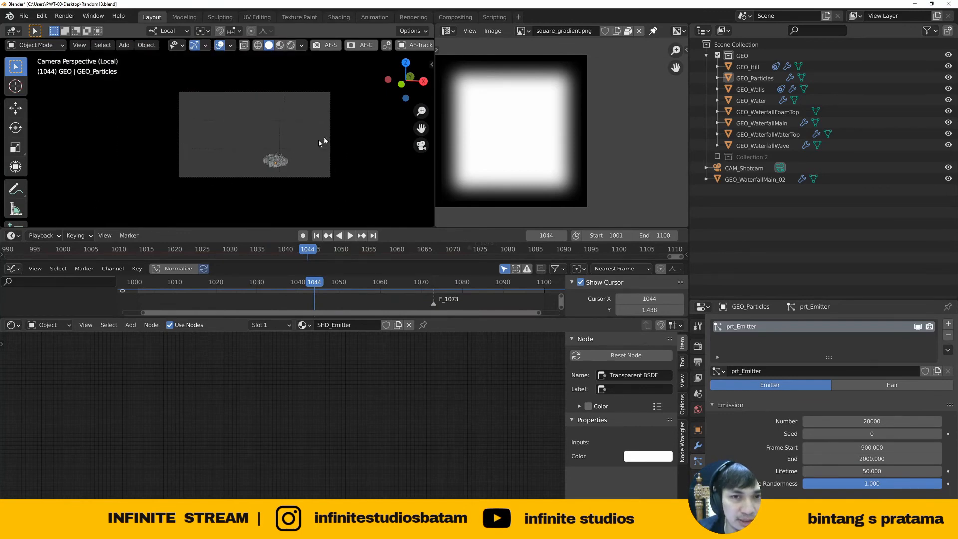
scroll(390, 75, up, 2)
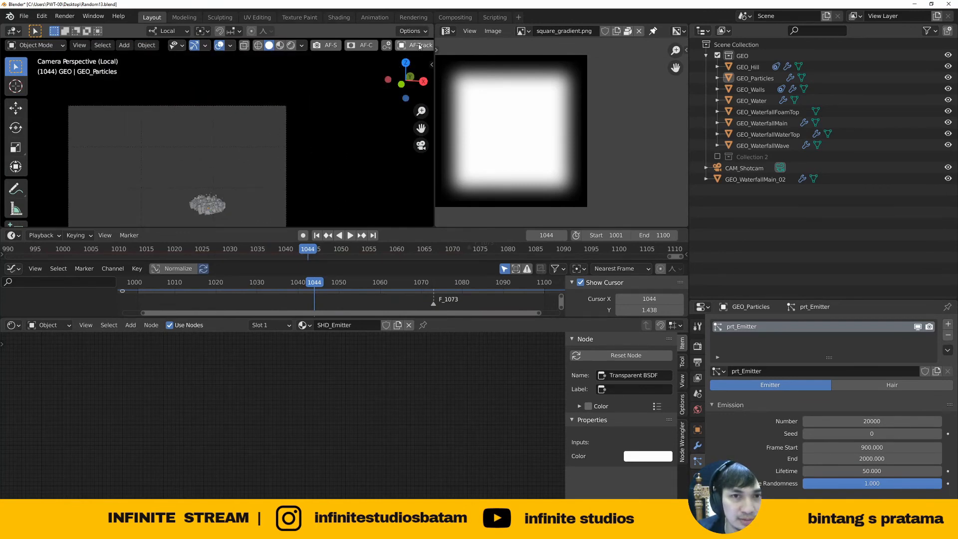
scroll(418, 47, down, 4)
scroll(421, 49, down, 5)
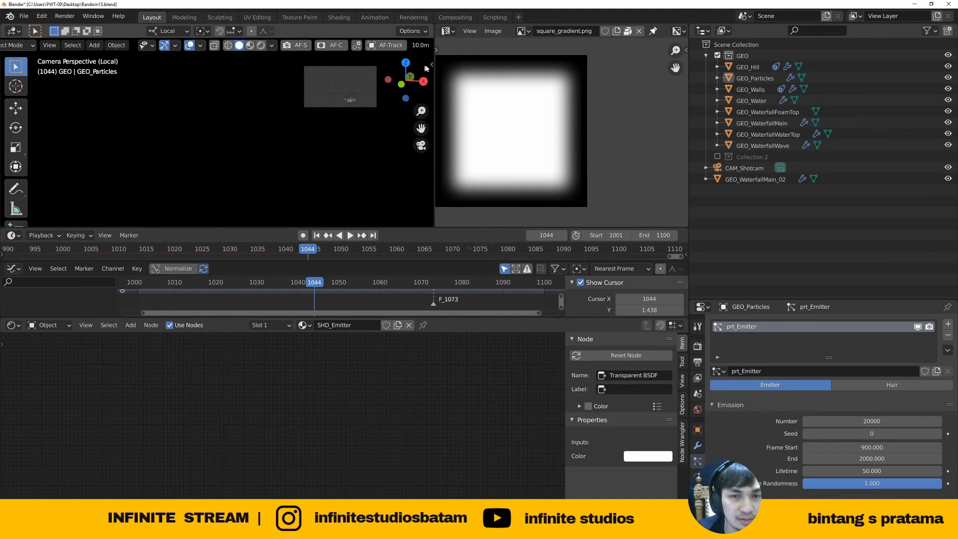
drag(434, 67, 550, 67)
scroll(428, 98, up, 6)
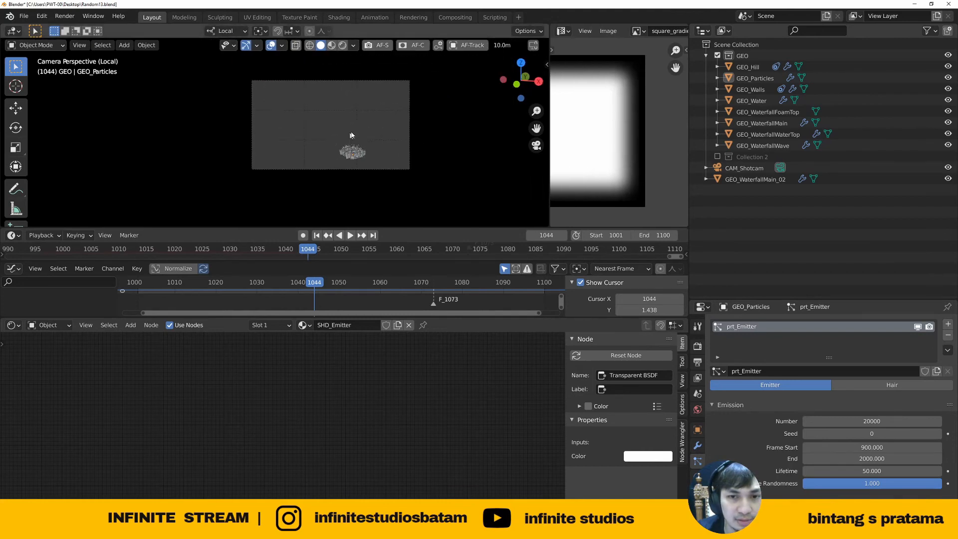
shift+middle_drag(367, 143, 365, 144)
Maximize the 3D viewport and lock the camera to the view in its View settings
key(n)
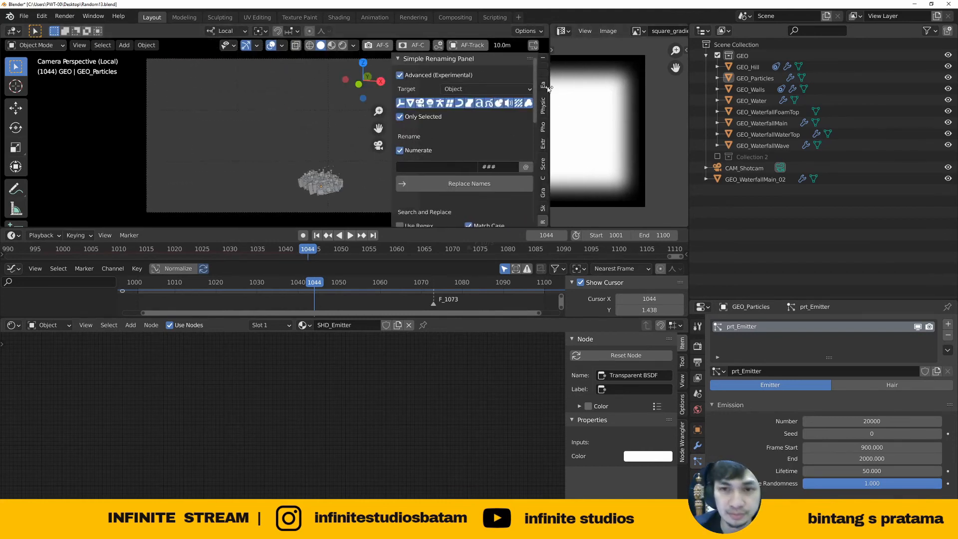
scroll(544, 79, up, 4)
scroll(545, 79, up, 1)
key(ctrl+space)
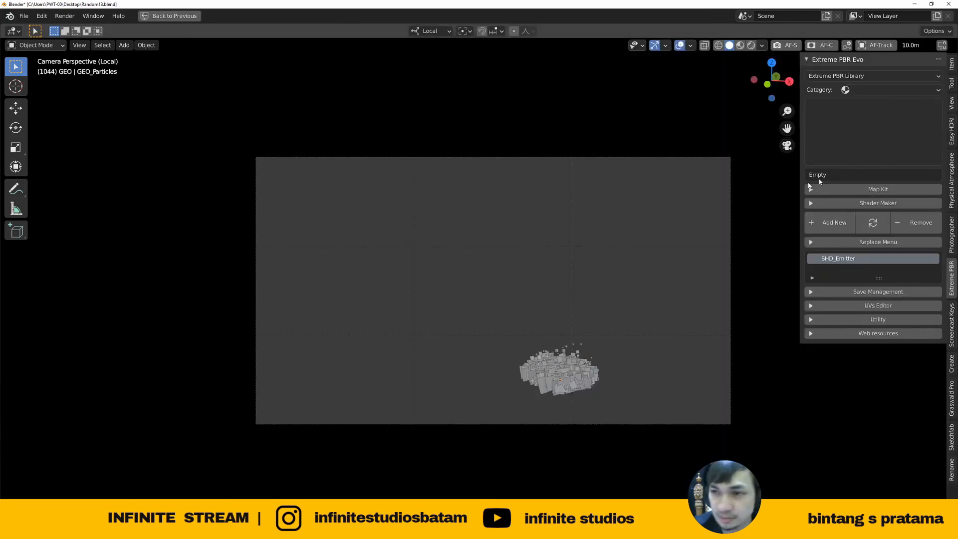
click(952, 103)
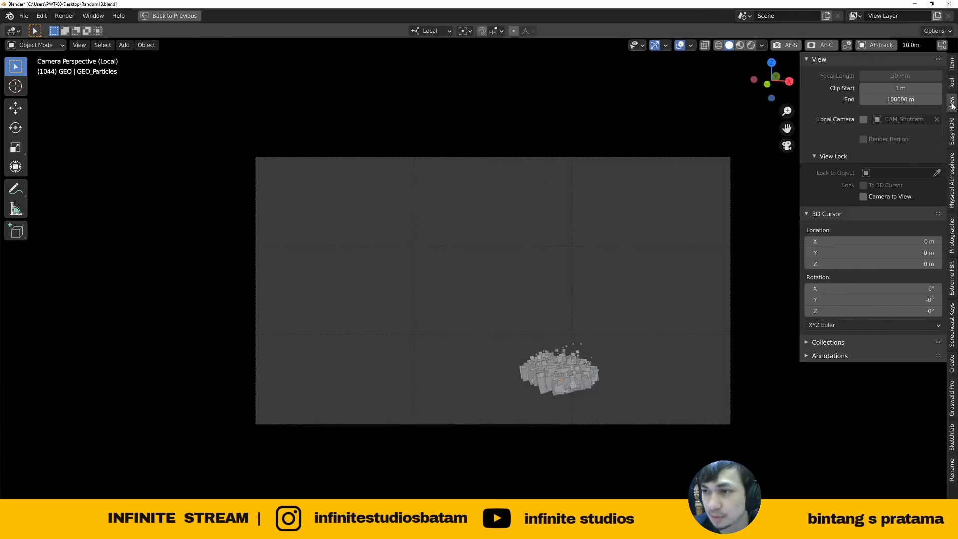
click(864, 197)
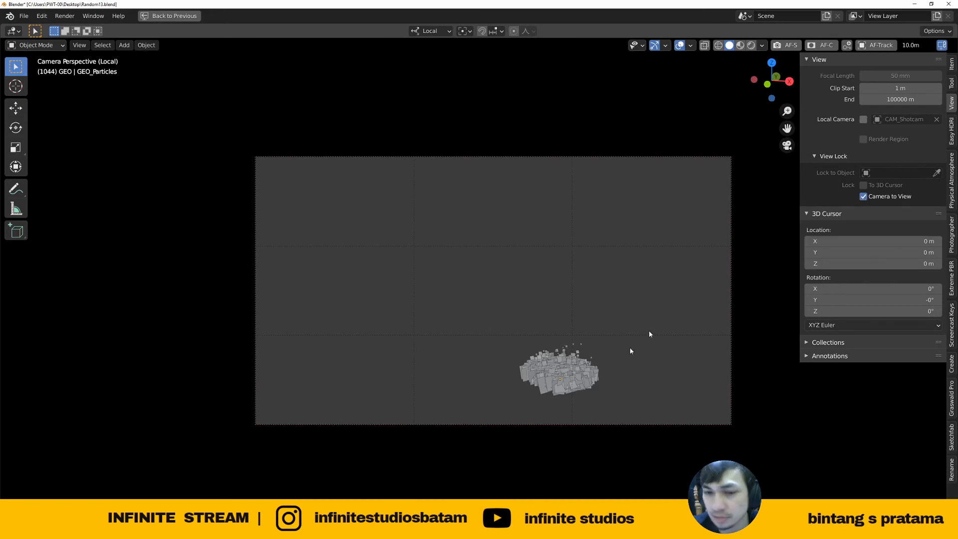
Move the locked camera closer to and around the particle cards, and select GEO_Particles
scroll(576, 382, up, 5)
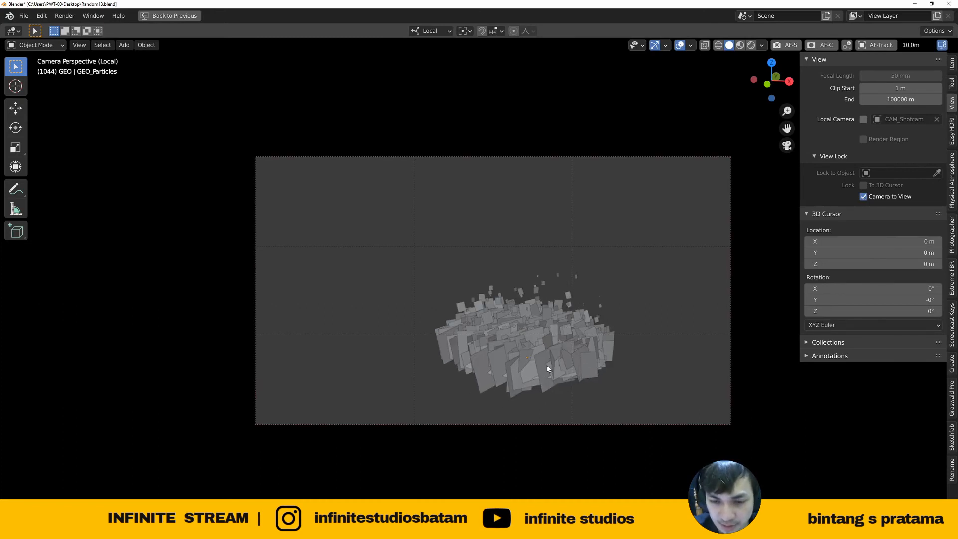
middle_drag(548, 370, 590, 373)
click(505, 372)
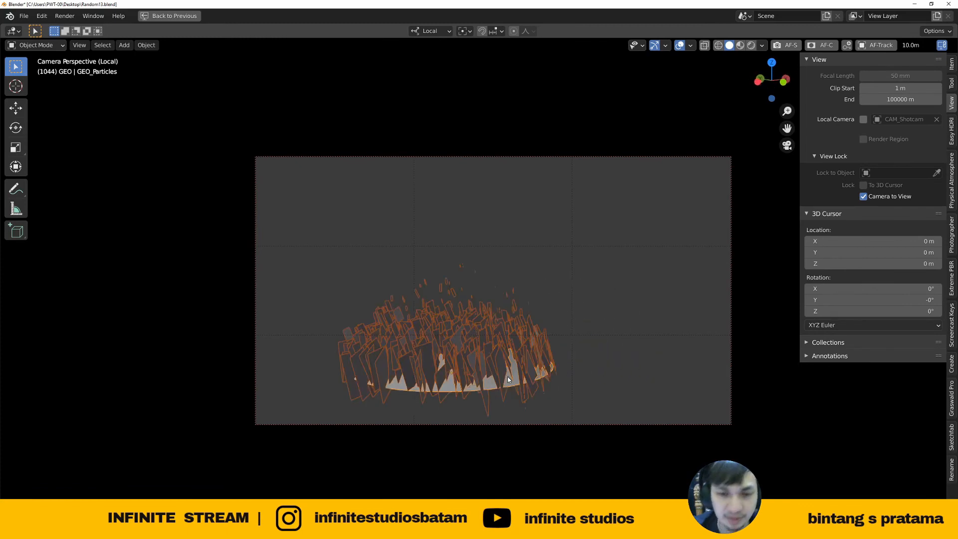
Restore the regular editor layout and display the modifiers and the object constraints of GEO_Particles
key(ctrl+space)
click(698, 445)
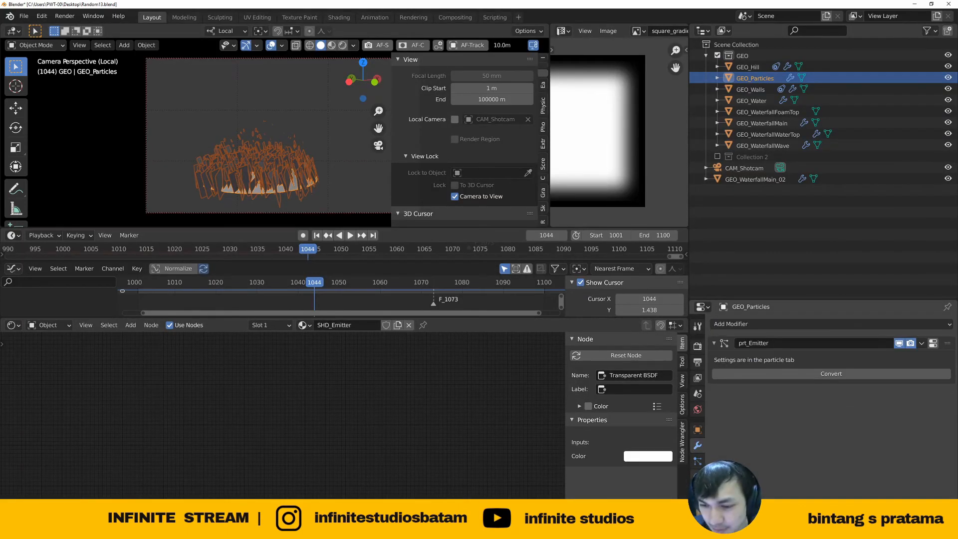
click(698, 493)
middle_drag(306, 179, 300, 151)
drag(801, 301, 801, 257)
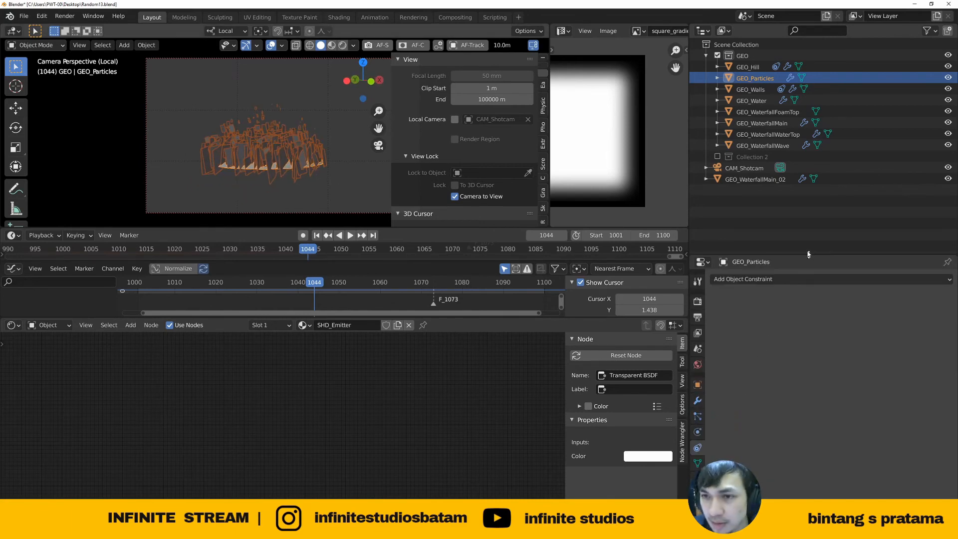
Show the Blender File data in the Outliner, expand Collections, and select the fx_Billboard collection
click(725, 31)
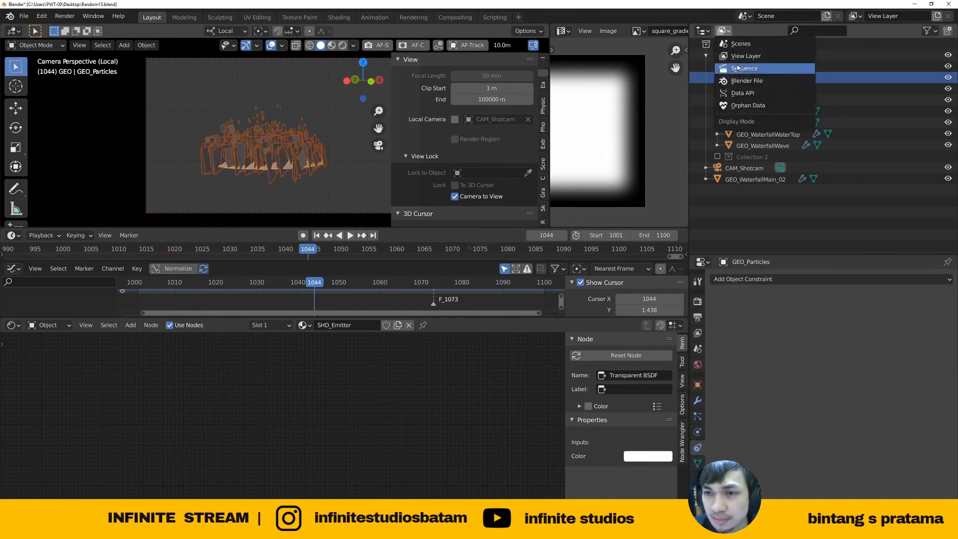
click(744, 81)
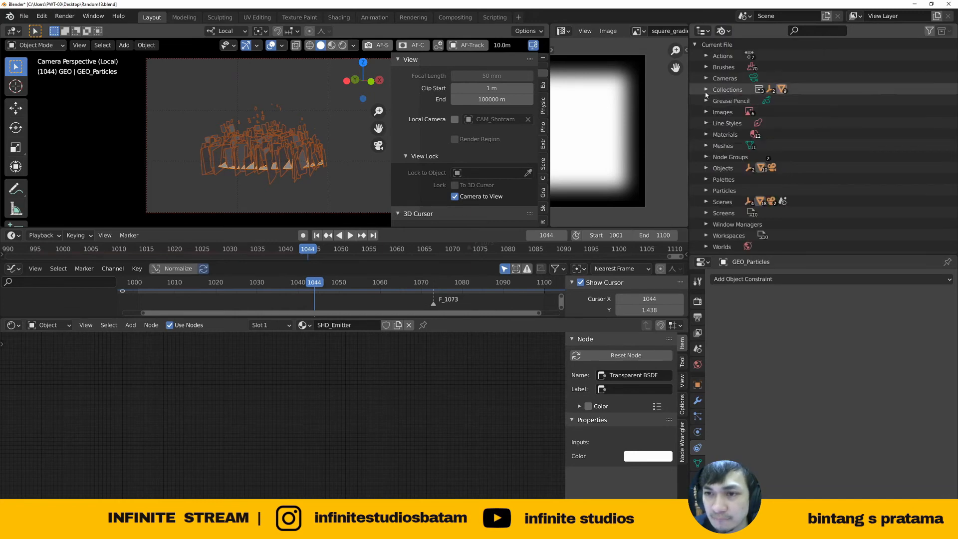
click(707, 90)
click(745, 122)
click(750, 112)
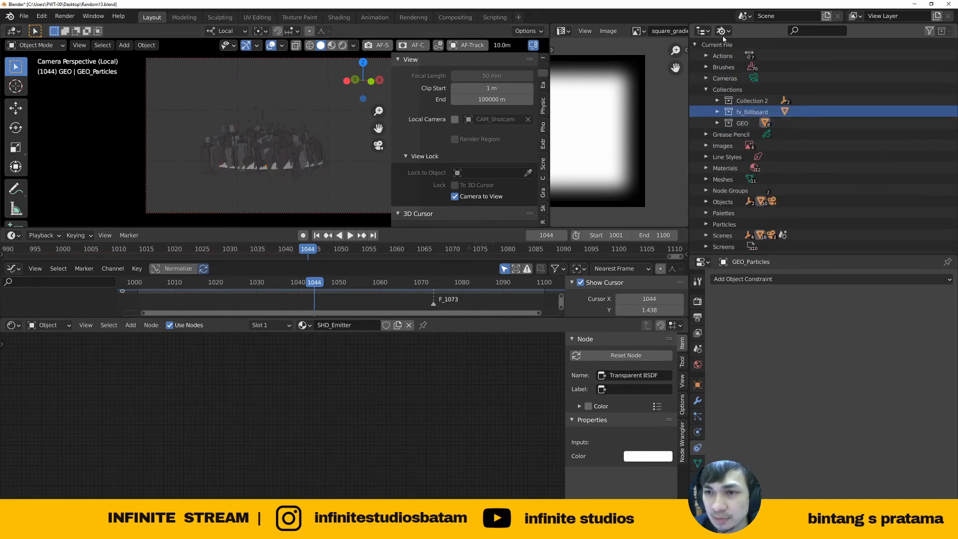
Split the Outliner into two side-by-side editors and set the new one to the View Layer display mode
click(723, 33)
drag(954, 28, 853, 55)
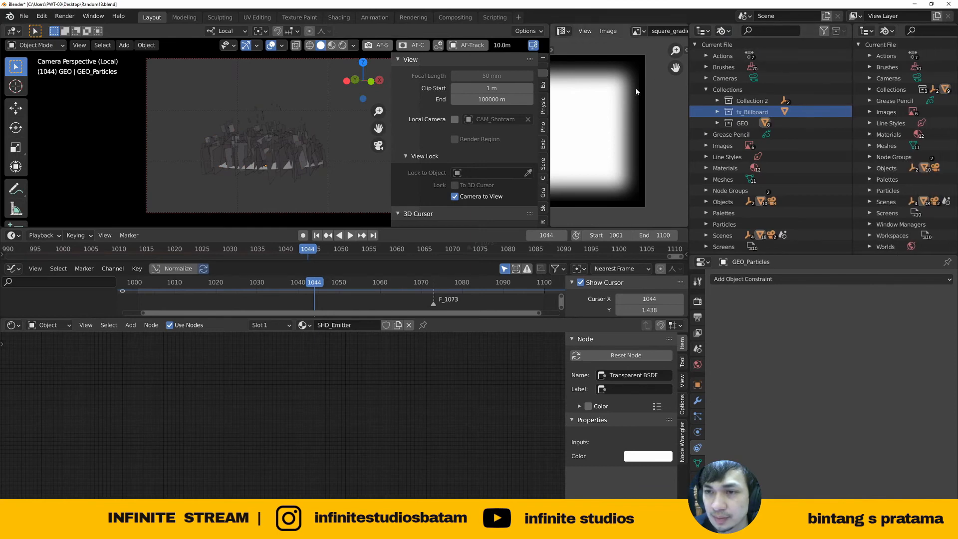
drag(688, 93, 616, 93)
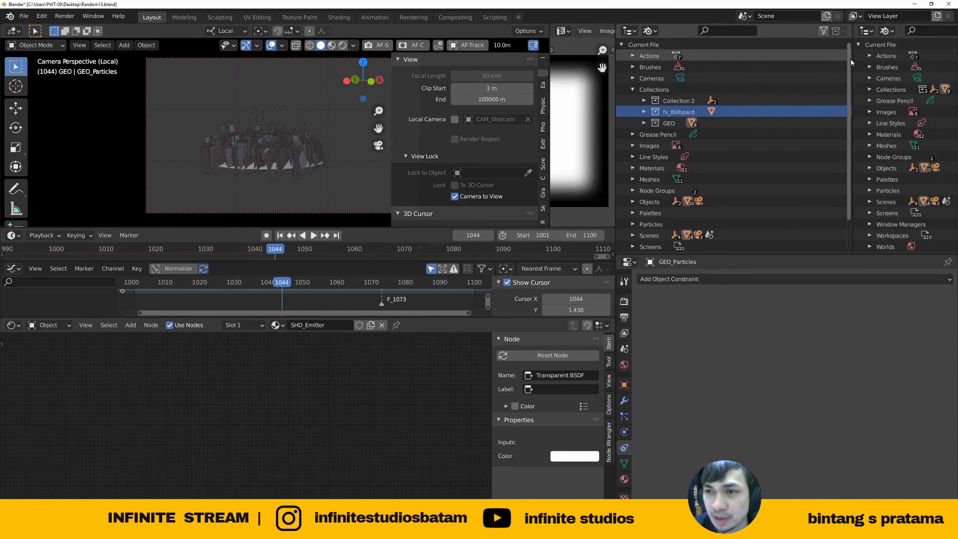
drag(851, 59, 771, 58)
click(805, 31)
click(819, 56)
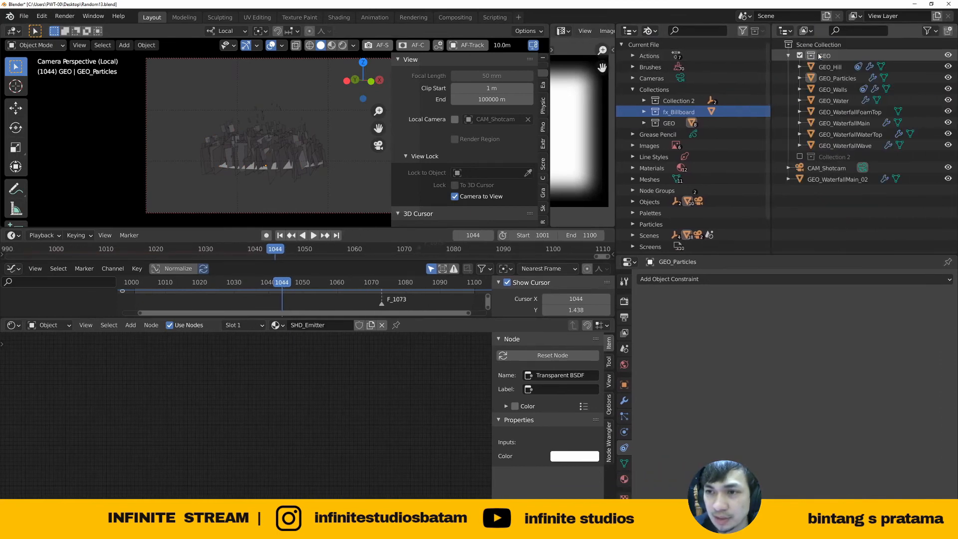
Link the fx_Billboard collection into the Scene Collection and inspect the Track To constraint of Bubbles_MSH while orbiting the camera
drag(679, 112, 827, 207)
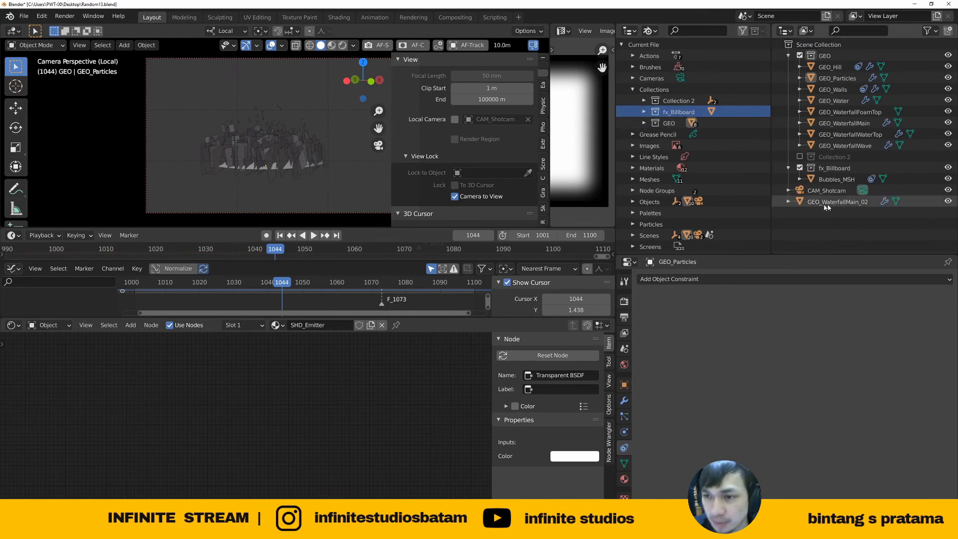
click(834, 179)
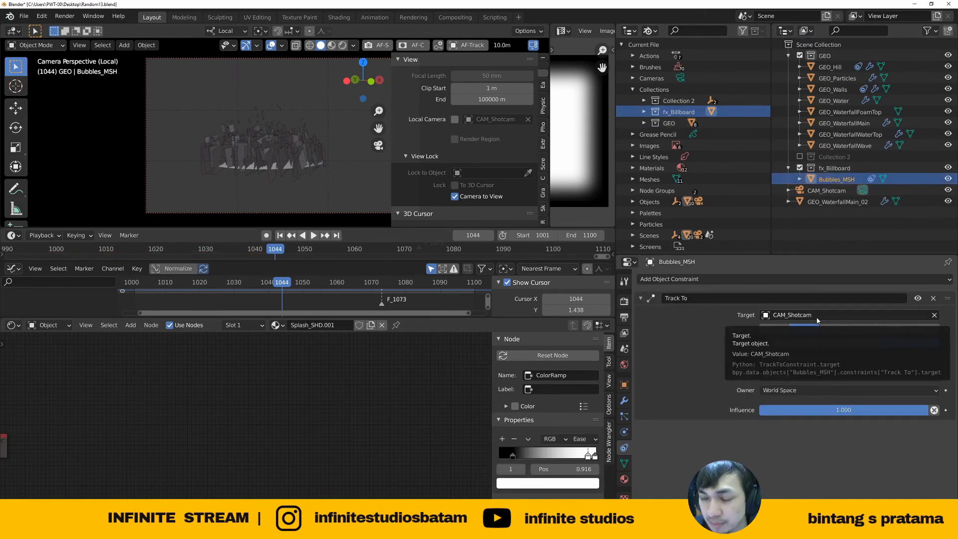
middle_drag(269, 174, 249, 173)
Turn off Camera to View, play back the particle animation, return to frame 1001, and leave the camera view
click(534, 46)
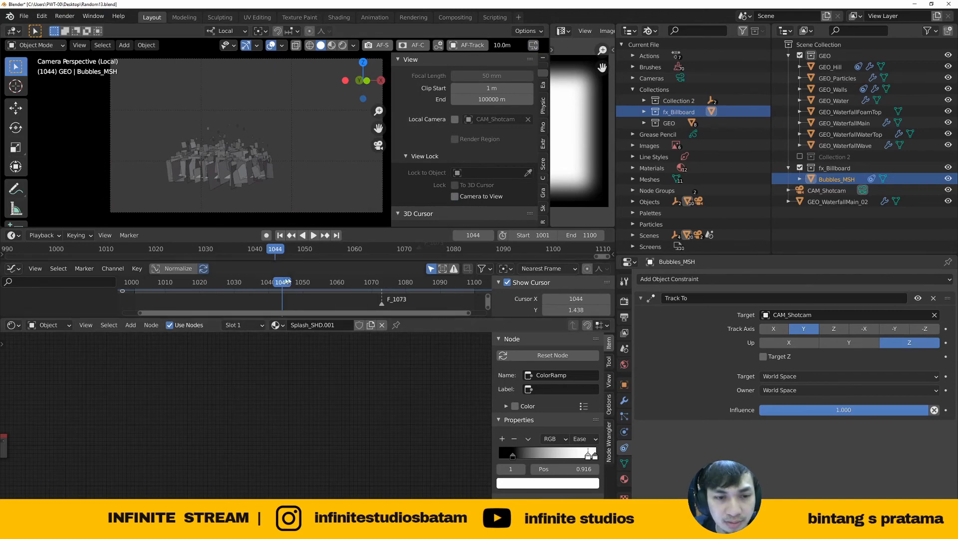
key(space)
drag(266, 285, 322, 293)
key(space)
key(shift+Left)
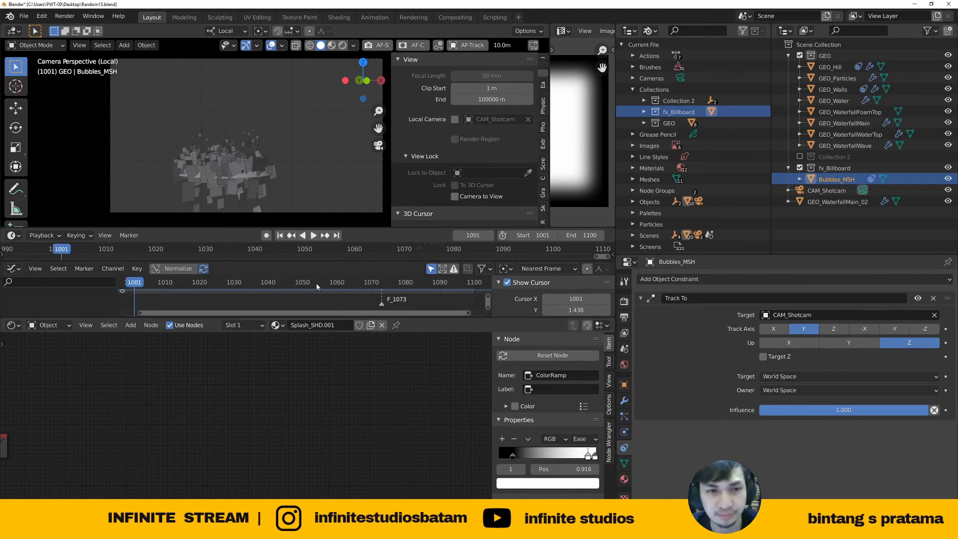
middle_drag(182, 191, 193, 195)
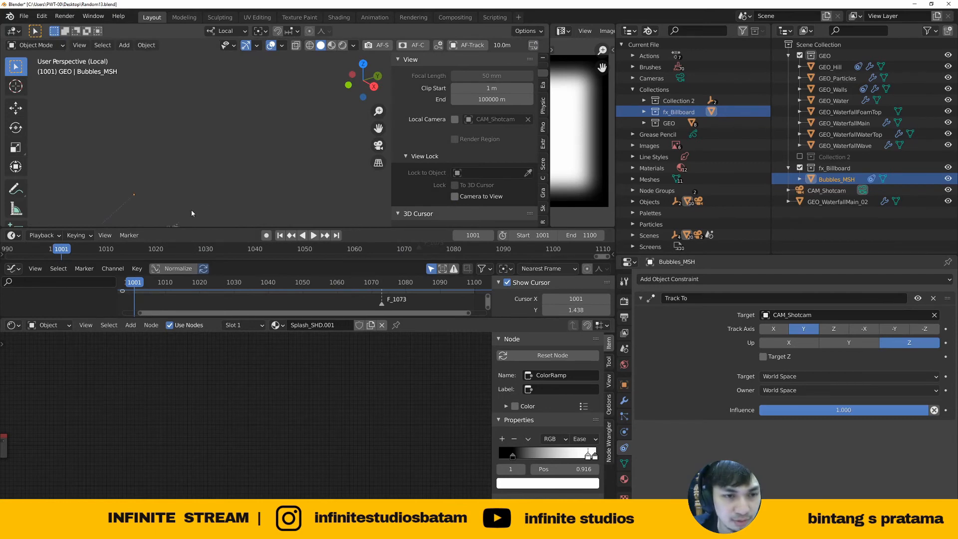
Switch to the camera view of GEO_Particles and set the Track Axis of Bubbles_MSH's Track To constraint to Z
click(218, 169)
key(KP_0)
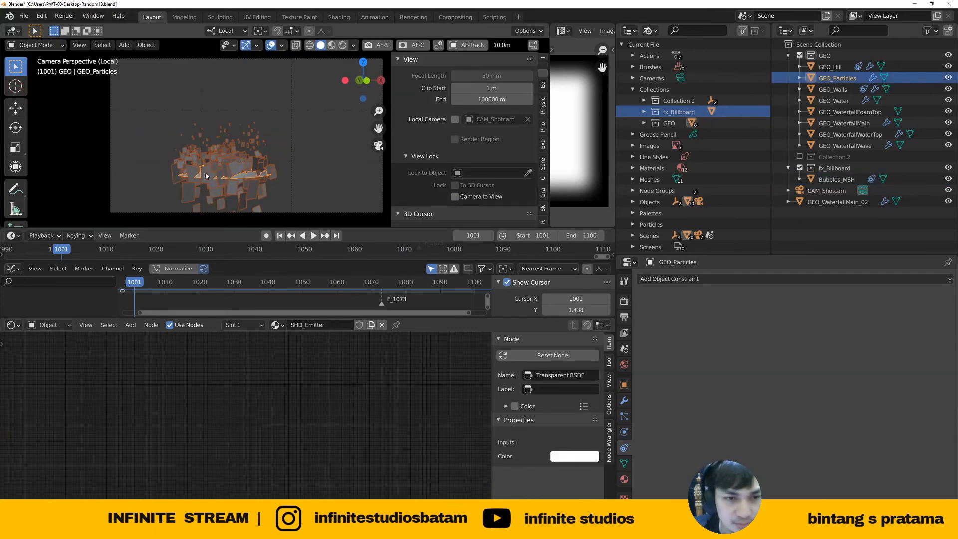
click(835, 180)
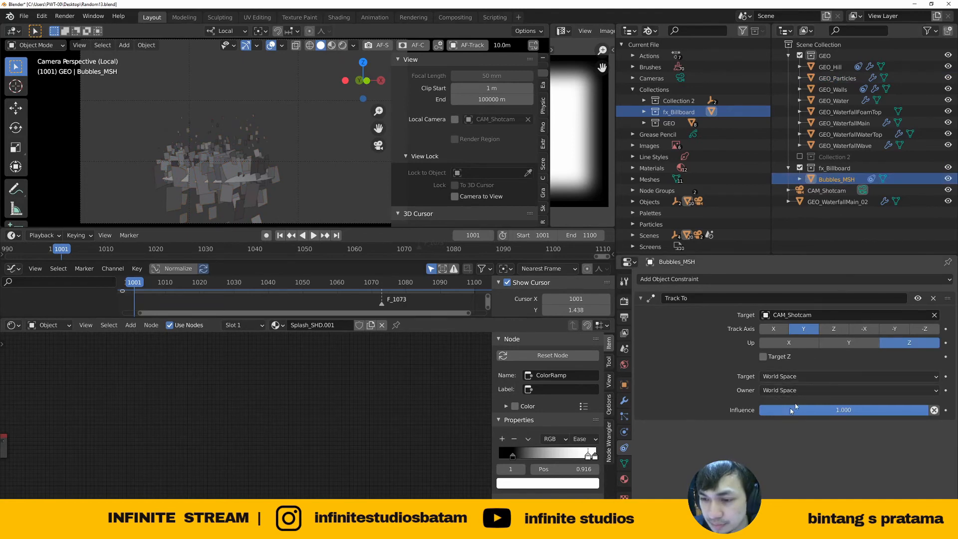
click(833, 329)
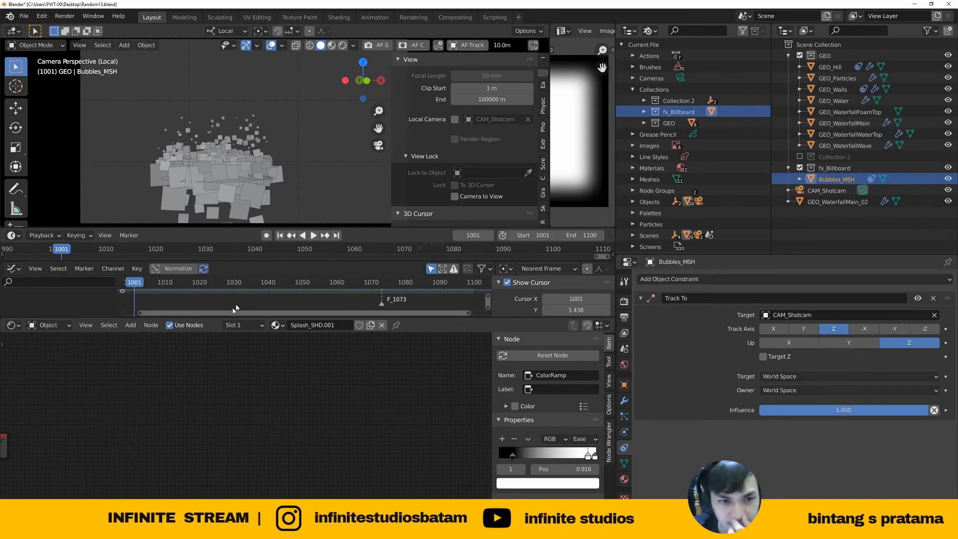
Play back the particle animation from the first frame and stop at frame 1027
click(311, 238)
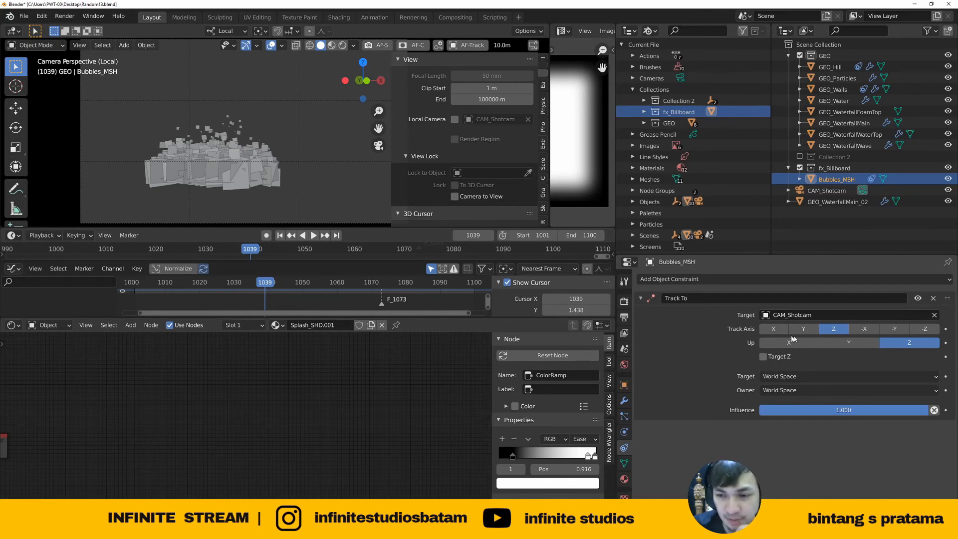
click(280, 236)
click(312, 235)
click(309, 235)
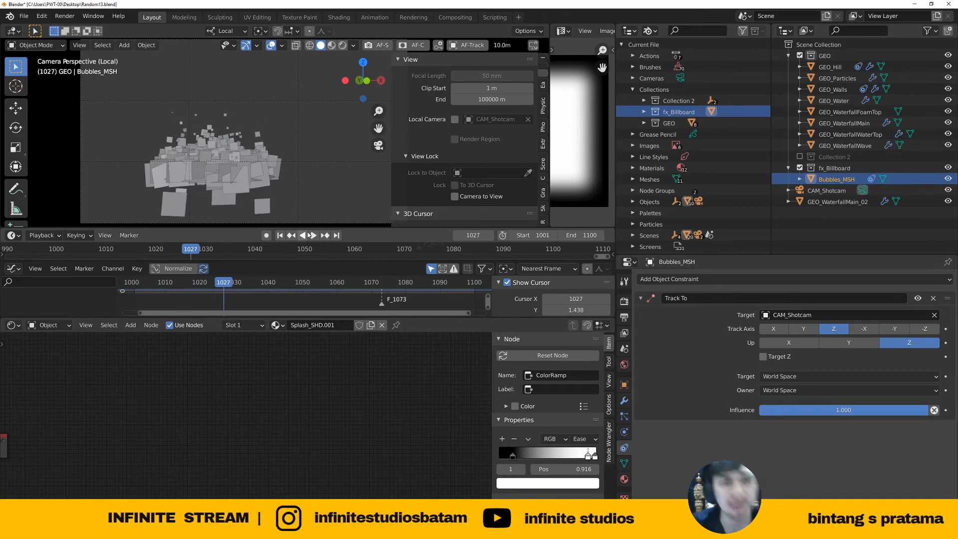
Turn on Camera to View, select GEO_Particles, and orbit and pan the camera around the particle cards
scroll(277, 157, down, 2)
click(532, 46)
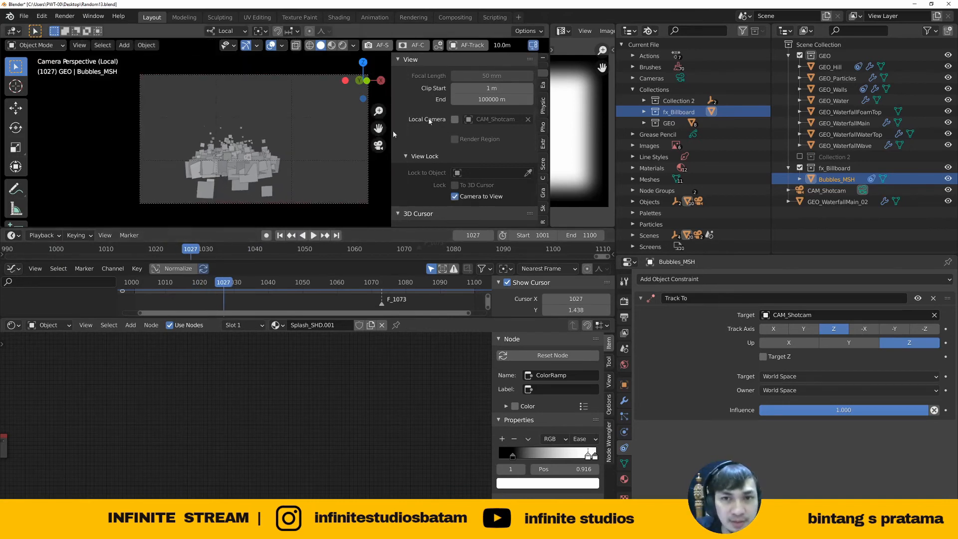
middle_drag(231, 160, 266, 160)
scroll(243, 157, up, 2)
click(279, 167)
click(274, 177)
click(266, 160)
mouse_move(286, 179)
shift+middle_down()
mouse_move(298, 185)
mouse_move(288, 186)
shift+middle_up()
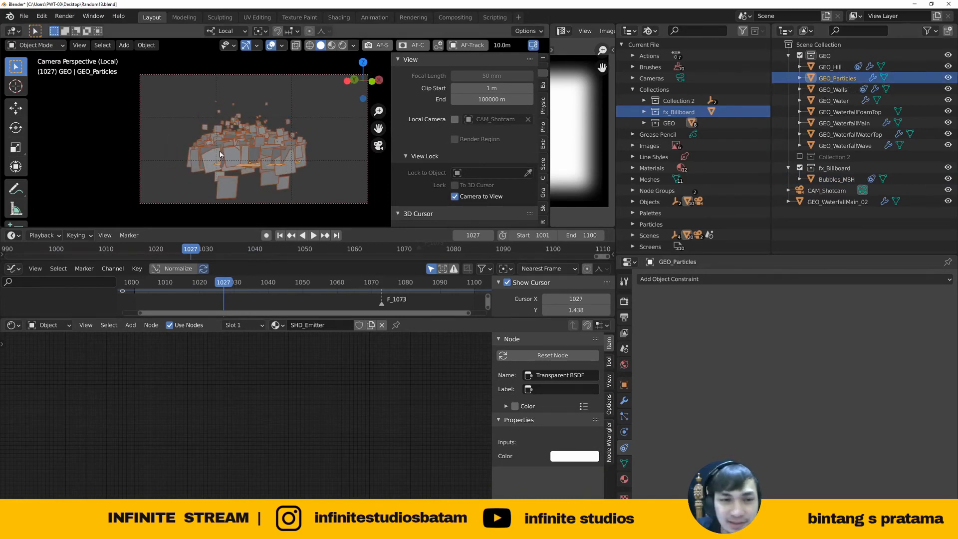
shift+middle_drag(220, 154, 187, 156)
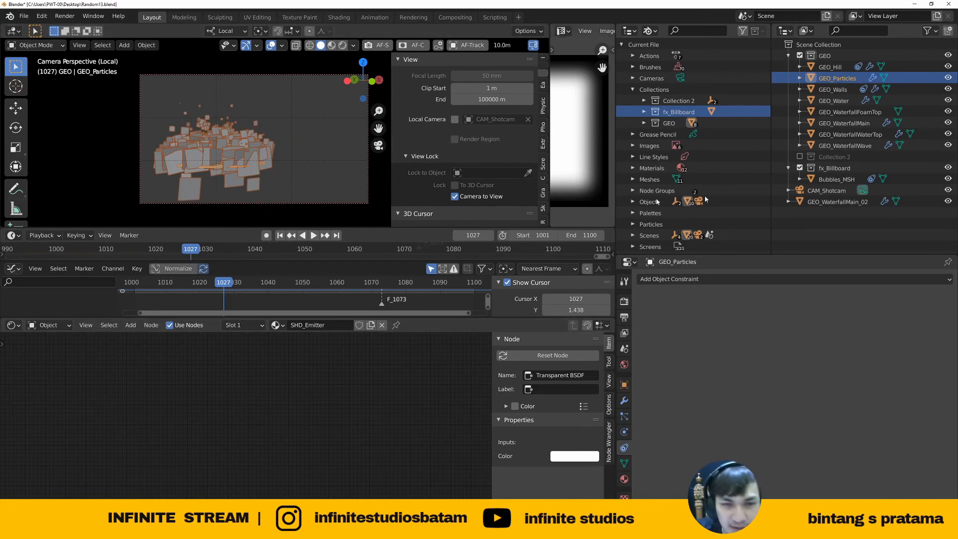
Compare the X, Y and Z Track Axis options on Bubbles_MSH's Track To constraint, ending on Z
click(836, 180)
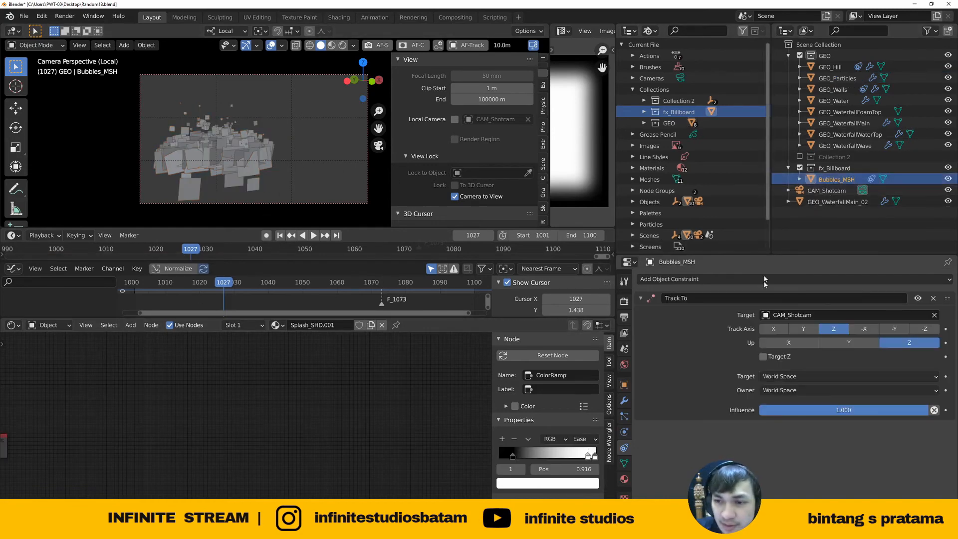
click(804, 329)
click(774, 330)
click(801, 329)
click(837, 331)
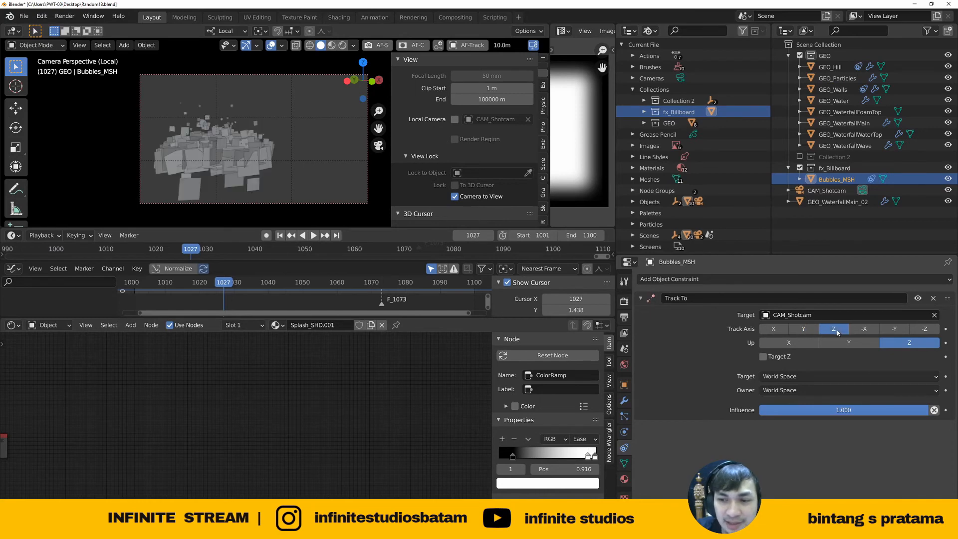
click(805, 330)
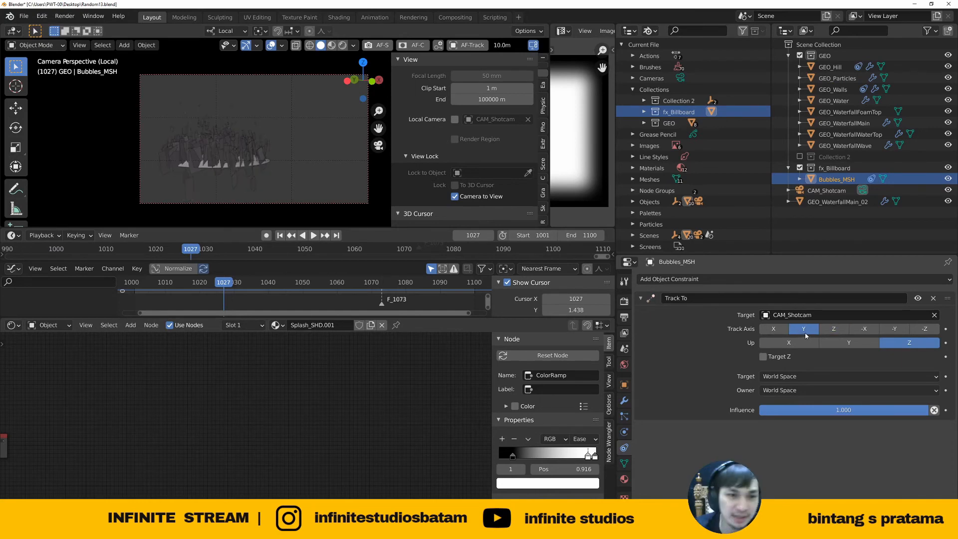
click(841, 330)
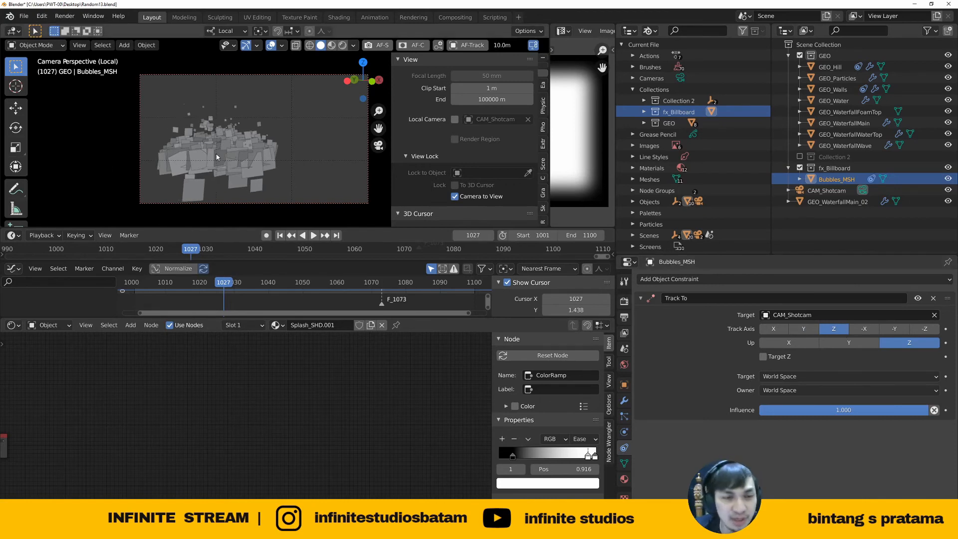
View the cards from another camera angle, reselect Bubbles_MSH, and check the Blender version on the splash screen
click(247, 149)
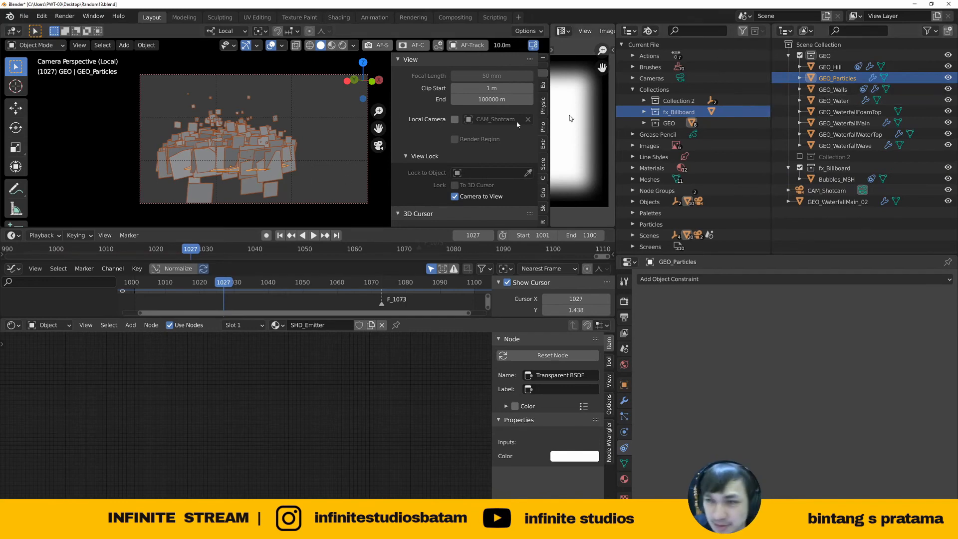
click(838, 179)
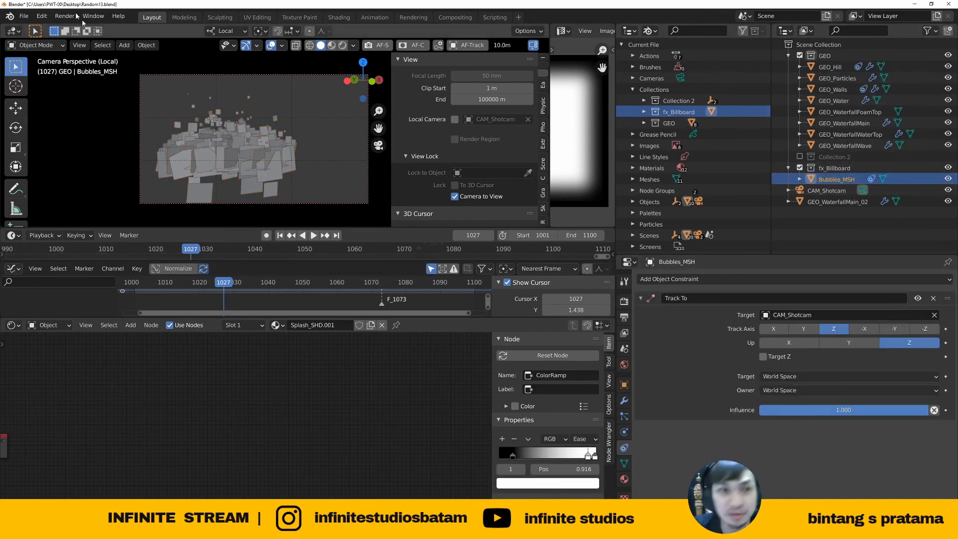
click(11, 18)
click(22, 29)
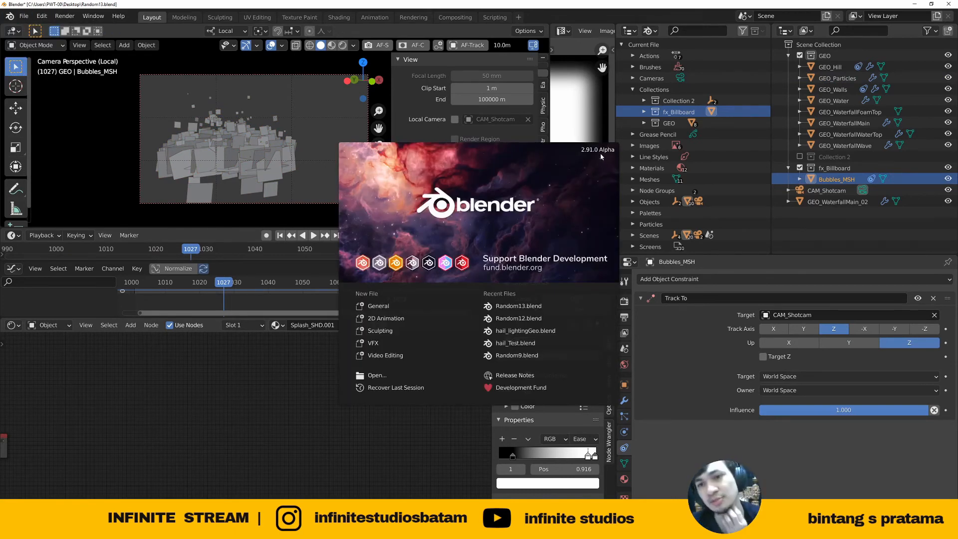
click(664, 347)
Cycle Bubbles_MSH's Track Axis through the positive and negative options and return it to Z
click(774, 329)
click(794, 330)
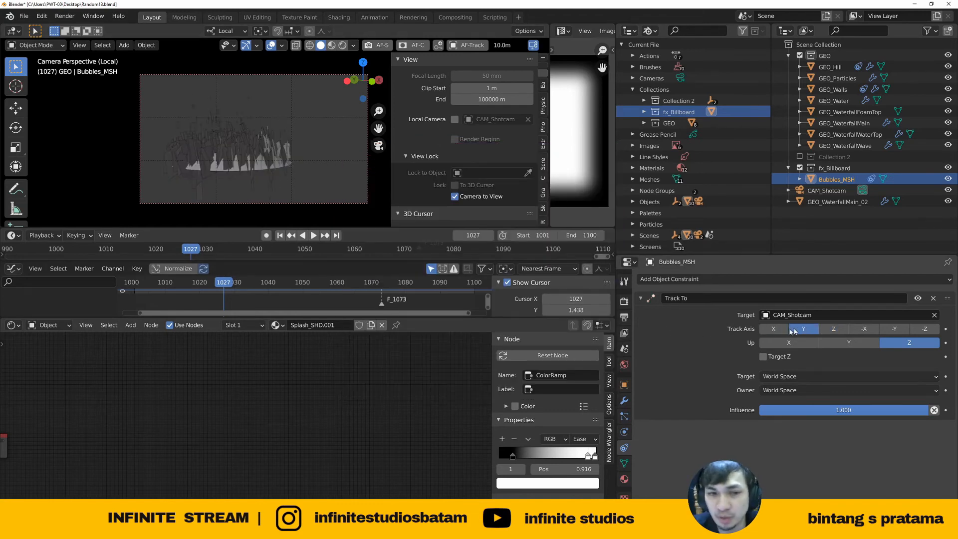
click(774, 329)
click(796, 330)
click(774, 329)
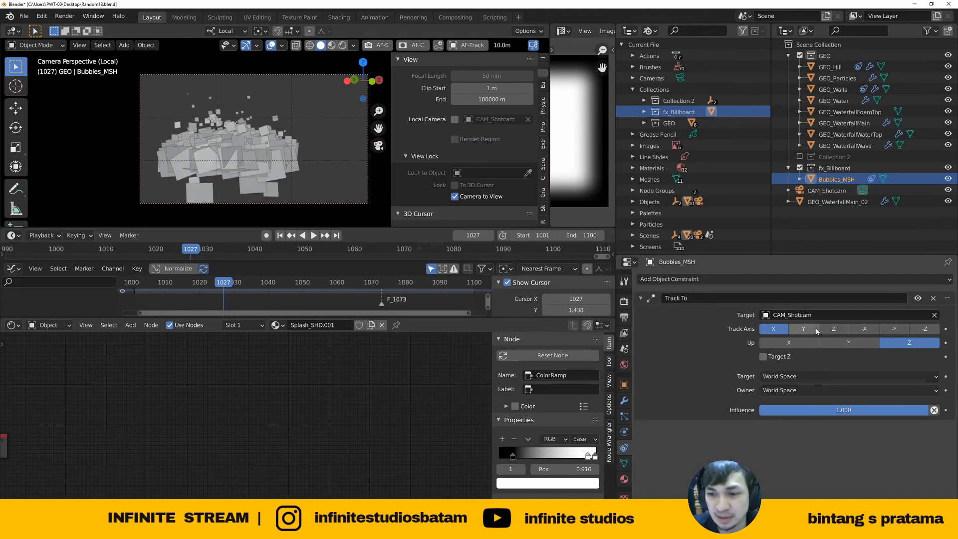
click(834, 328)
click(864, 329)
click(904, 329)
click(864, 329)
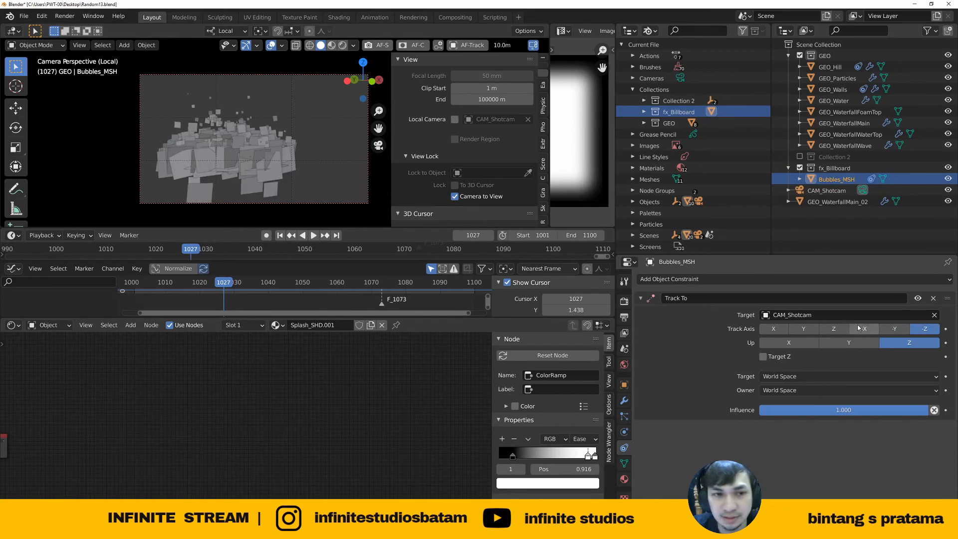
click(834, 329)
click(793, 330)
click(825, 329)
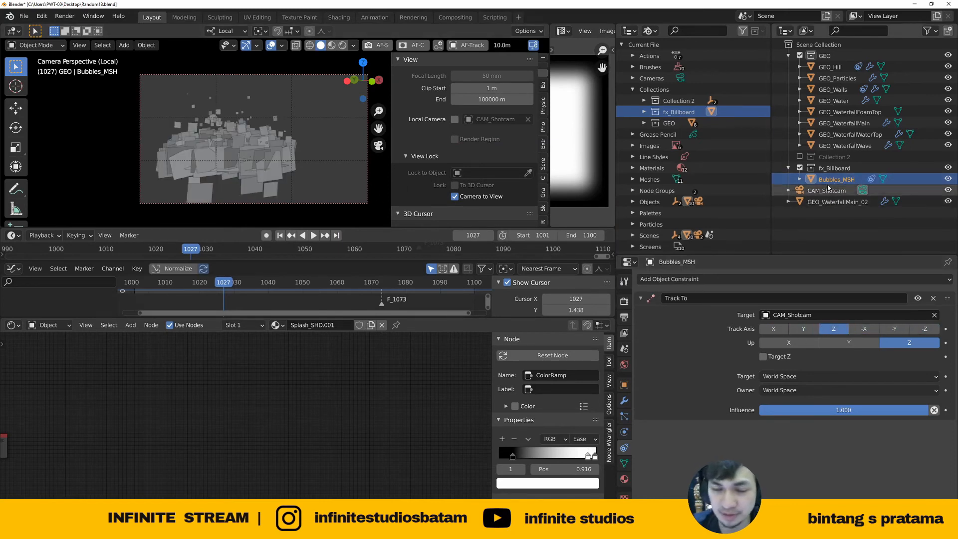
Turn off Camera to View and set Bubbles_MSH's scale to 10 on all three axes
scroll(262, 159, up, 5)
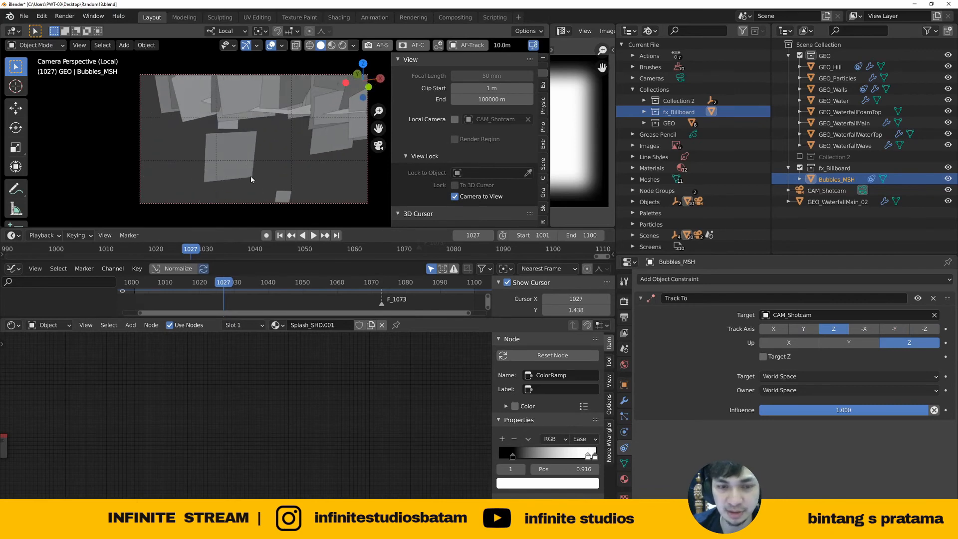
scroll(250, 176, up, 3)
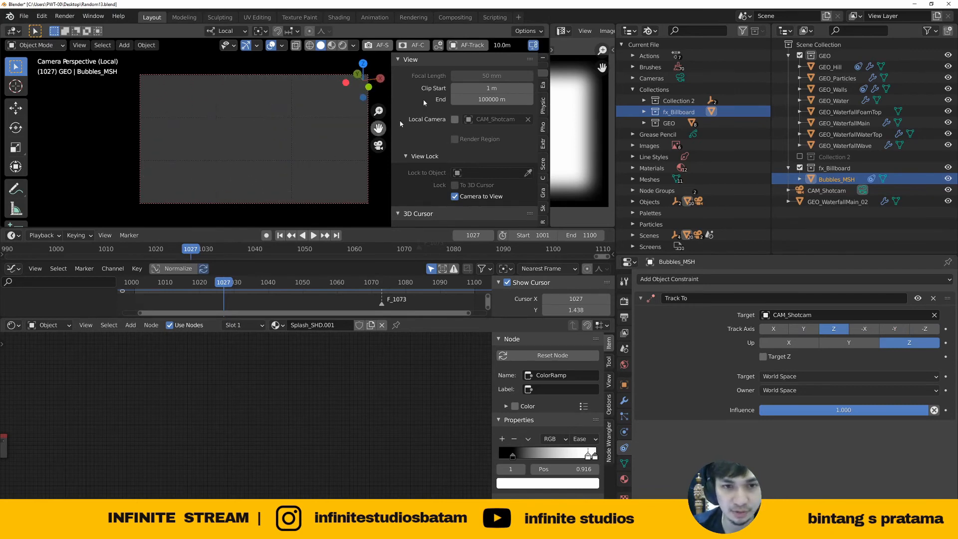
scroll(279, 143, down, 2)
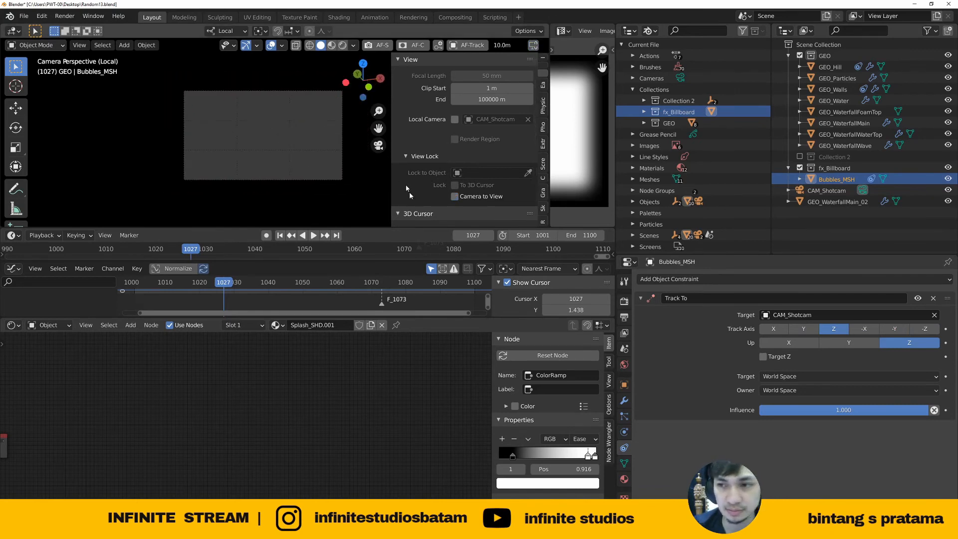
click(624, 388)
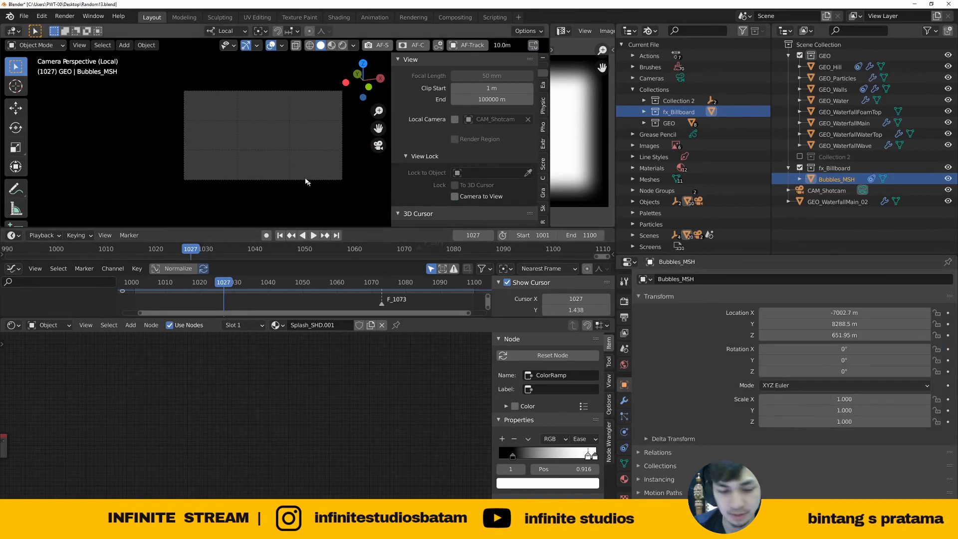
drag(819, 399, 819, 421)
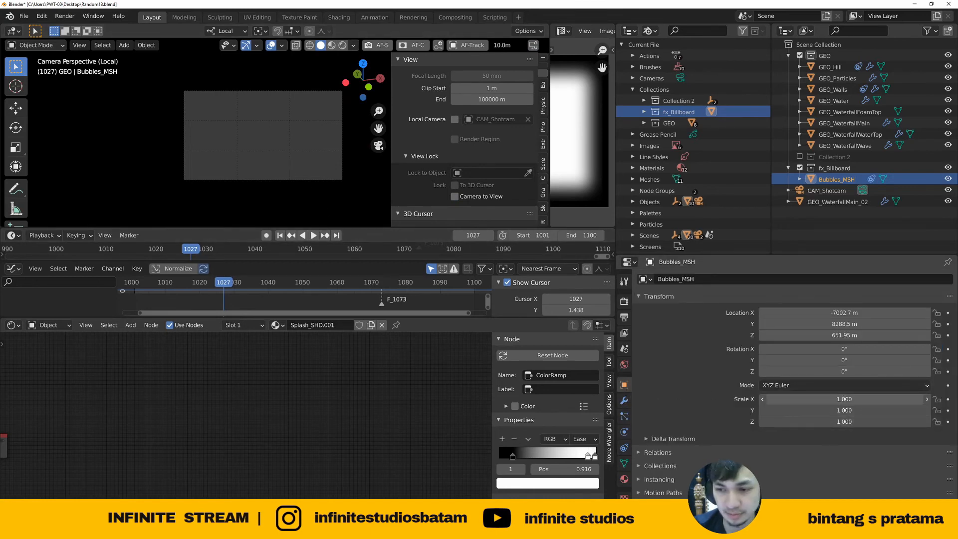
text(10)
key(Return)
scroll(264, 149, down, 3)
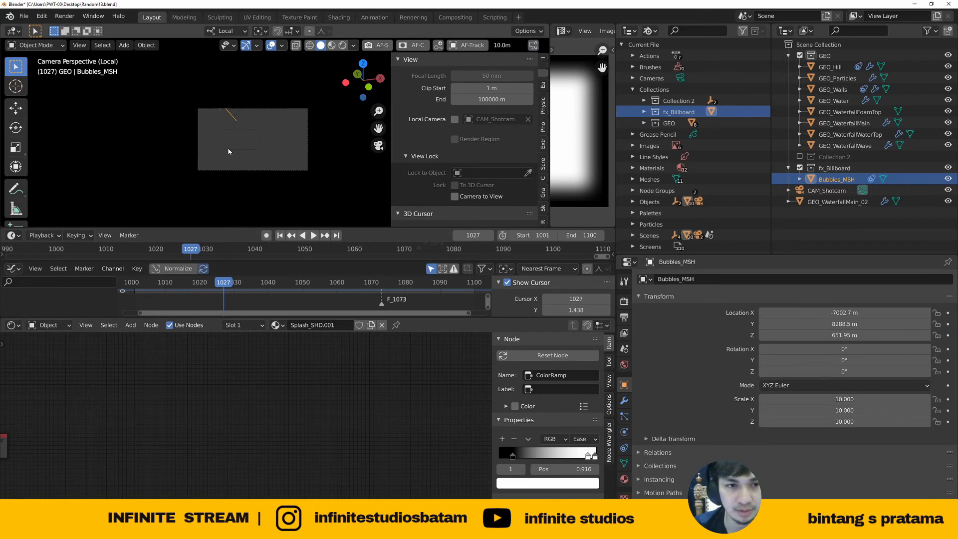
Leave the camera view and display the Bubbles_MSH card in rendered shading, facing its front
mouse_move(257, 145)
middle_down()
mouse_move(286, 136)
mouse_move(299, 143)
mouse_move(250, 148)
mouse_move(326, 166)
mouse_move(283, 149)
mouse_move(259, 122)
mouse_move(250, 160)
mouse_move(178, 159)
mouse_move(264, 167)
mouse_move(197, 182)
mouse_move(248, 161)
mouse_move(232, 175)
middle_up()
key(z)
click(323, 110)
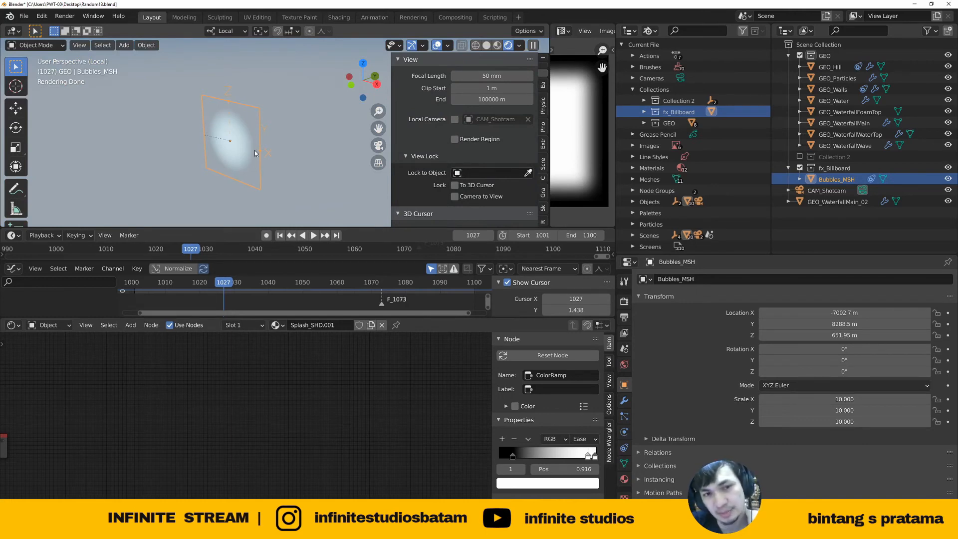
mouse_move(254, 151)
middle_down()
mouse_move(281, 149)
mouse_move(240, 145)
mouse_move(278, 121)
mouse_move(245, 131)
middle_up()
key(g)
right_click(248, 162)
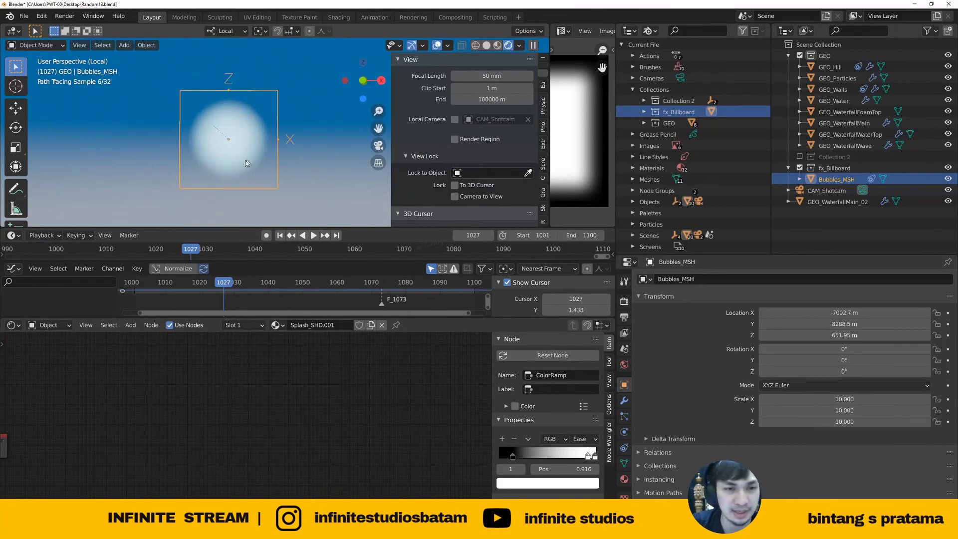
mouse_move(248, 163)
middle_down()
mouse_move(248, 134)
mouse_move(241, 148)
mouse_move(205, 142)
mouse_move(259, 169)
middle_up()
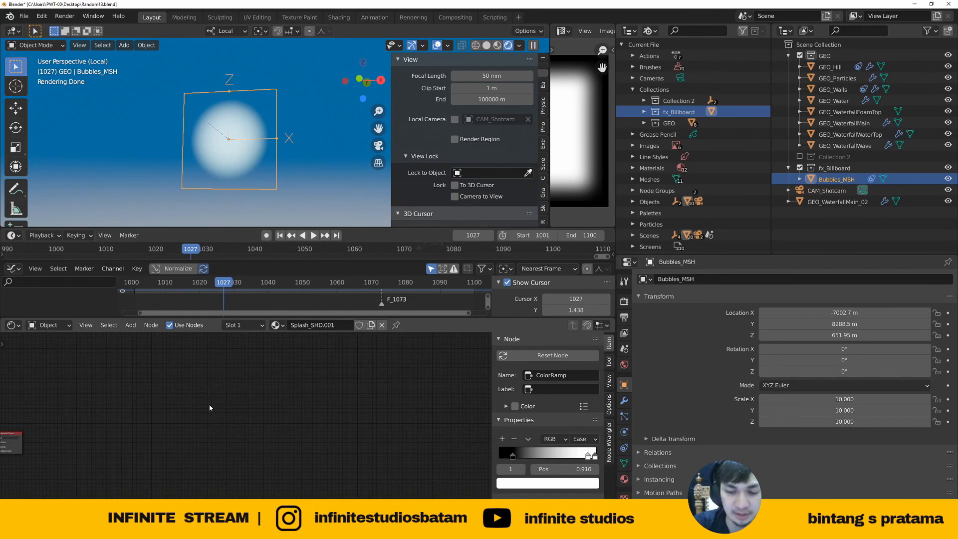
Show the whole Splash_SHD.001 node tree and preview the Gradient Texture node's output on the card
key(Home)
scroll(210, 407, up, 3)
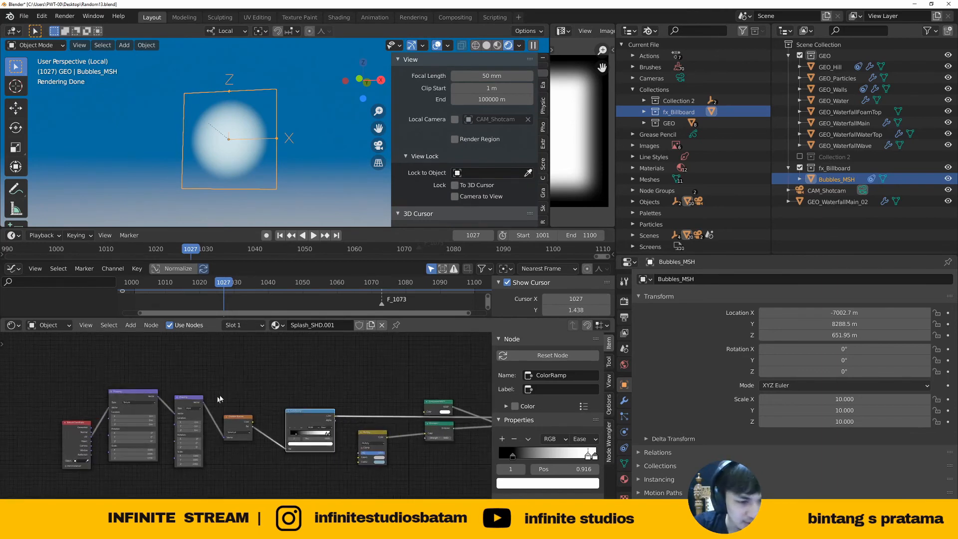
scroll(220, 399, up, 5)
middle_drag(262, 424, 320, 381)
scroll(207, 397, up, 3)
ctrl+shift+click(188, 413)
scroll(182, 381, up, 2)
scroll(173, 400, down, 5)
scroll(154, 392, up, 2)
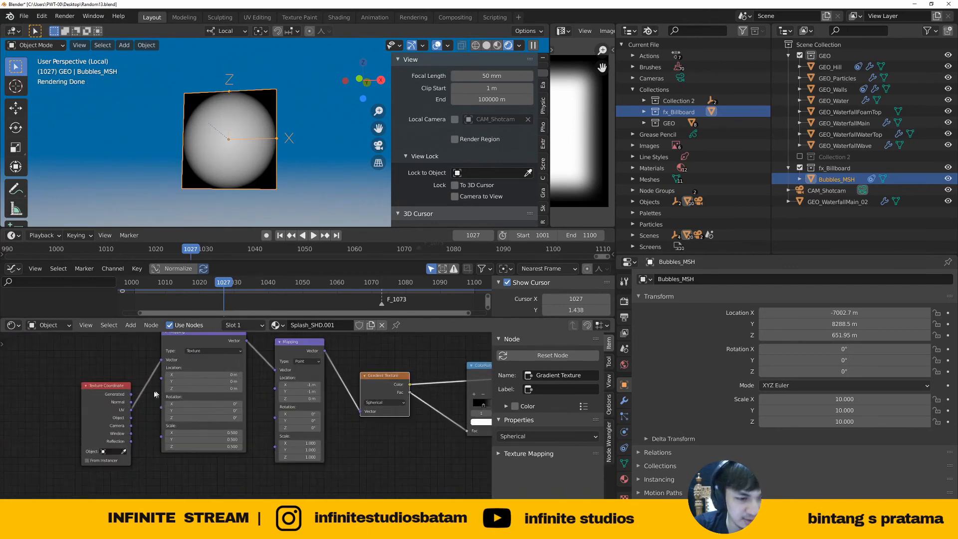
Move the Texture Coordinate node slightly up and keep the Gradient Texture type on Spherical
drag(115, 387, 112, 366)
middle_drag(188, 376, 129, 393)
scroll(242, 370, up, 2)
click(349, 406)
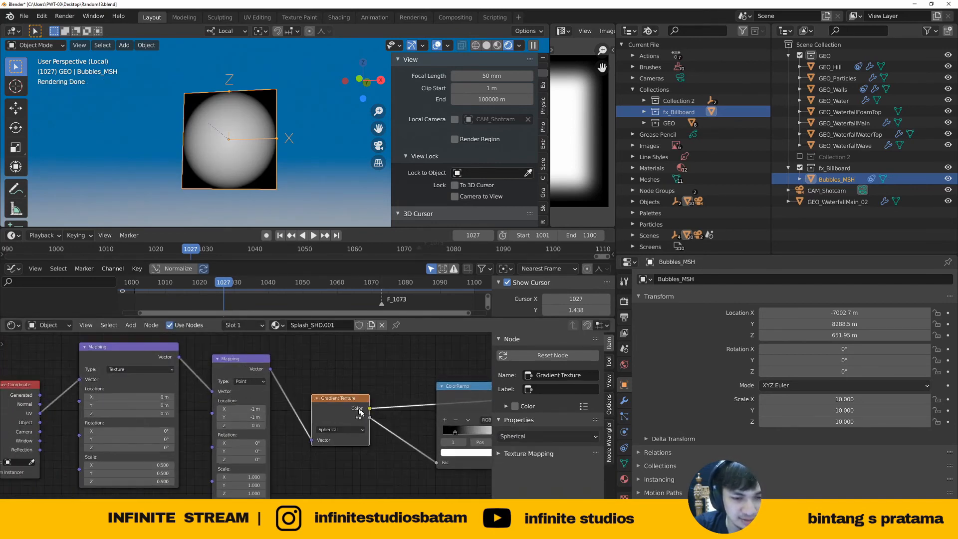
middle_drag(359, 409, 291, 387)
scroll(290, 387, up, 3)
click(273, 410)
click(273, 470)
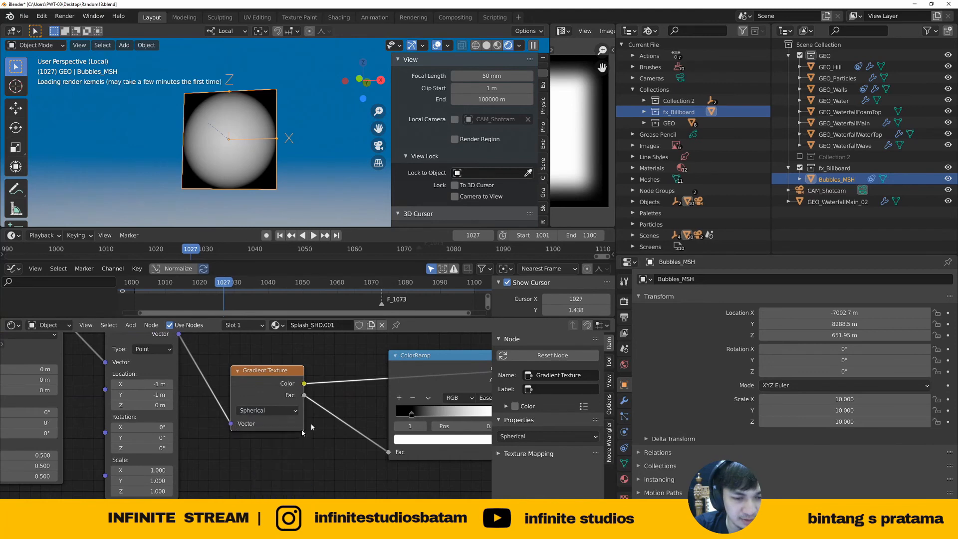
Preview the ColorRamp node's output on the card and examine where its Color output connects
scroll(312, 427, down, 3)
middle_drag(397, 381, 230, 383)
scroll(231, 379, up, 3)
ctrl+shift+click(261, 372)
middle_drag(364, 388, 251, 373)
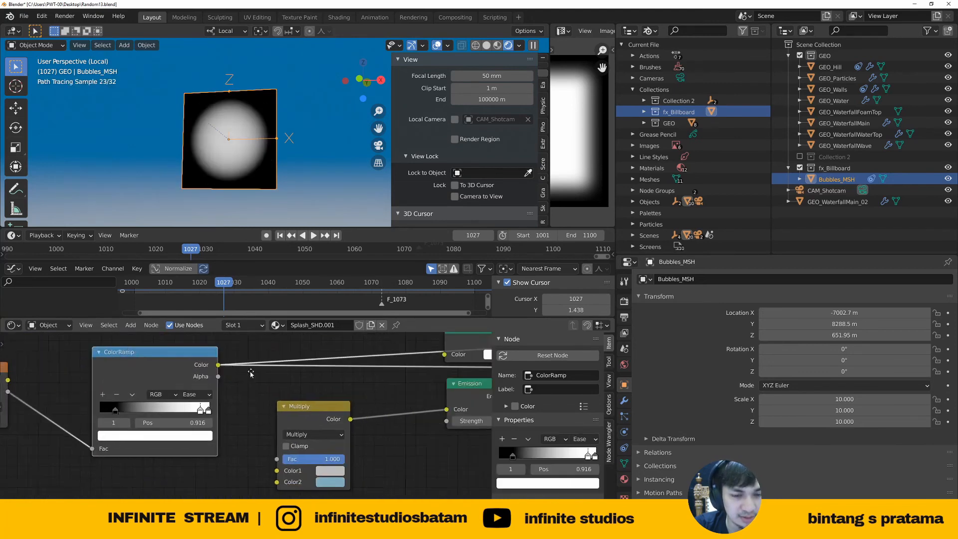
Preview the Multiply node's color on the card, and restore the Mix Shader as the material output
scroll(251, 373, down, 2)
middle_drag(432, 344, 309, 353)
ctrl+shift+click(172, 417)
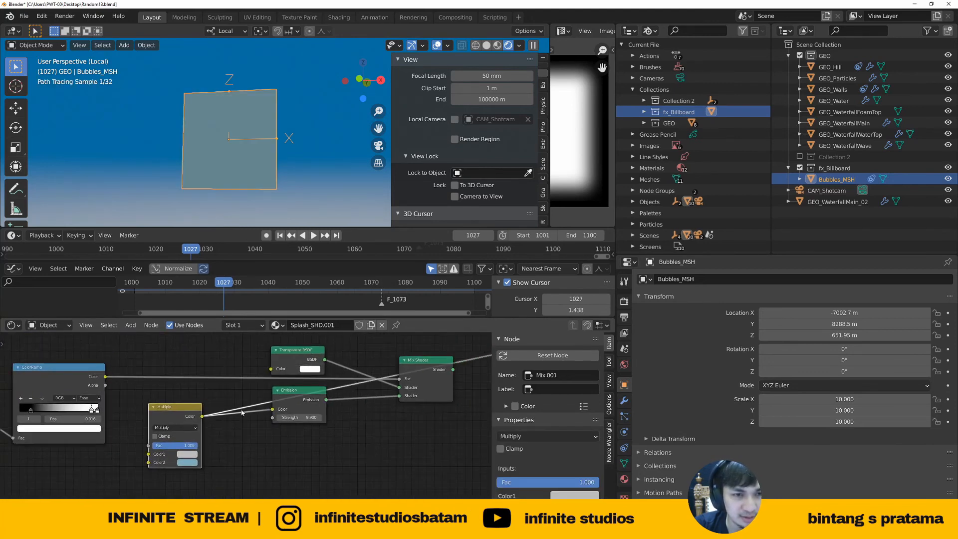
middle_drag(429, 363, 363, 375)
ctrl+shift+click(363, 378)
scroll(315, 401, up, 1)
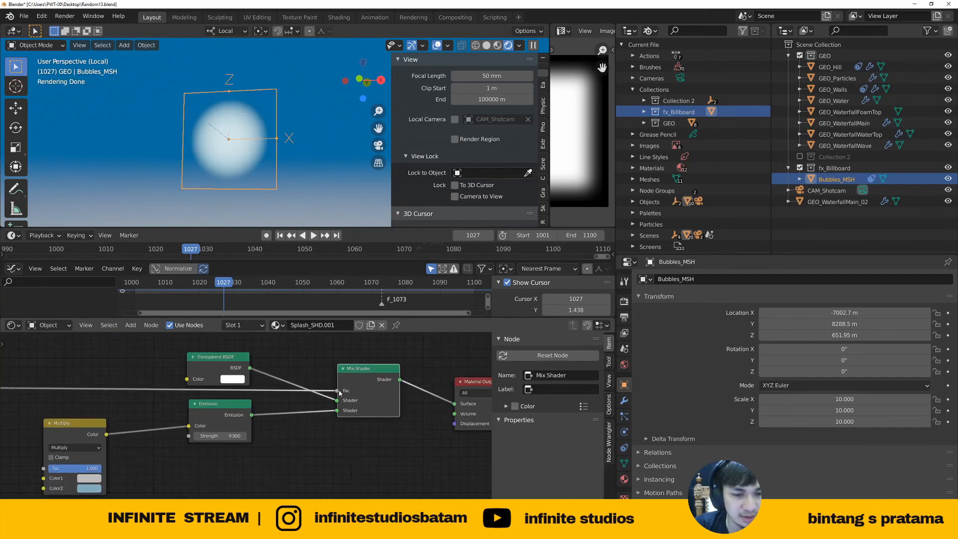
Preview the ColorRamp's output on the card, and restore the Mix Shader as the material output
drag(339, 391, 342, 391)
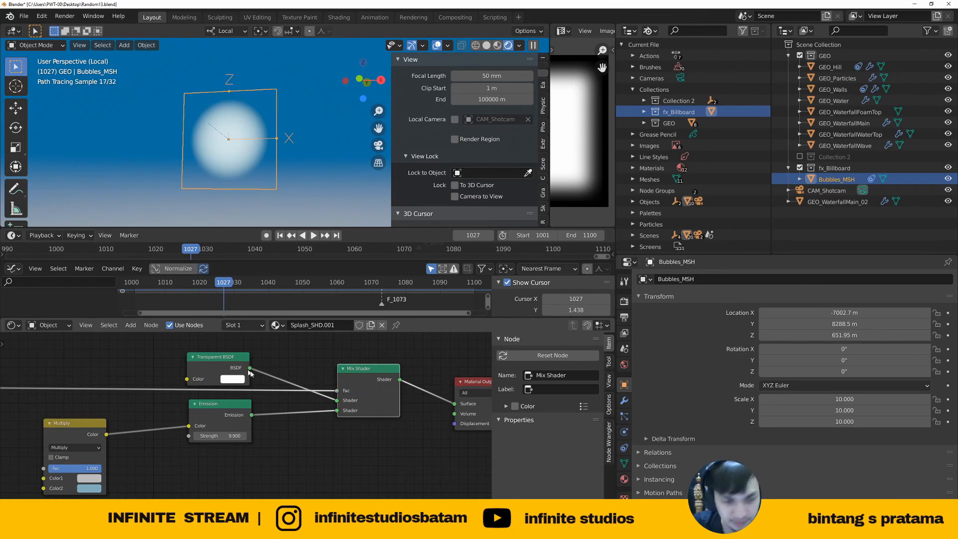
scroll(250, 374, up, 1)
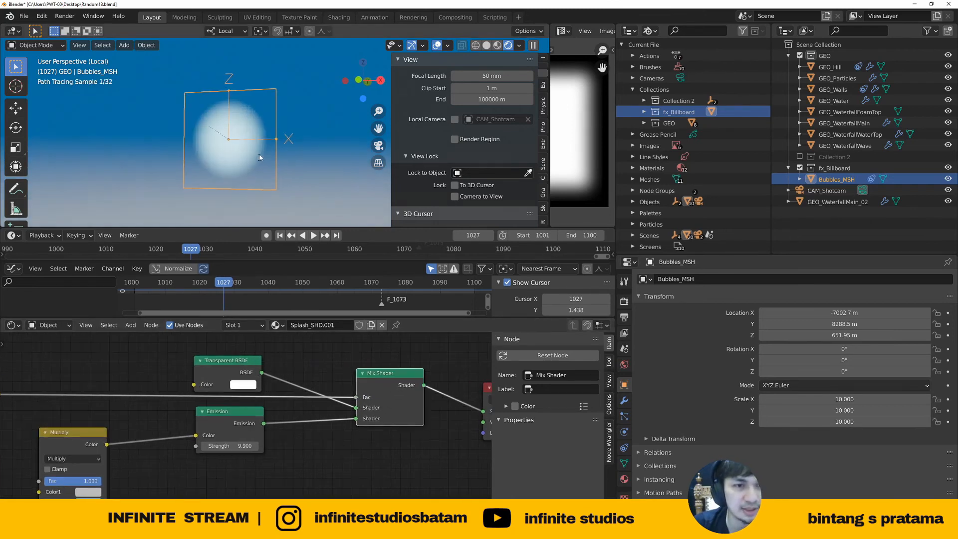
scroll(60, 393, down, 3)
middle_drag(60, 393, 174, 381)
scroll(171, 381, up, 1)
ctrl+shift+click(77, 389)
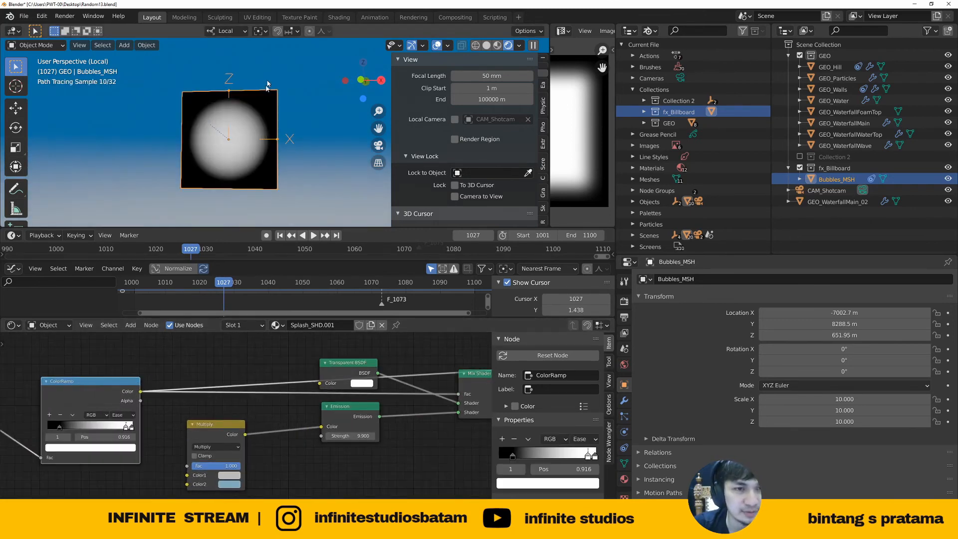
middle_drag(472, 384, 255, 393)
scroll(255, 393, up, 1)
ctrl+shift+click(293, 393)
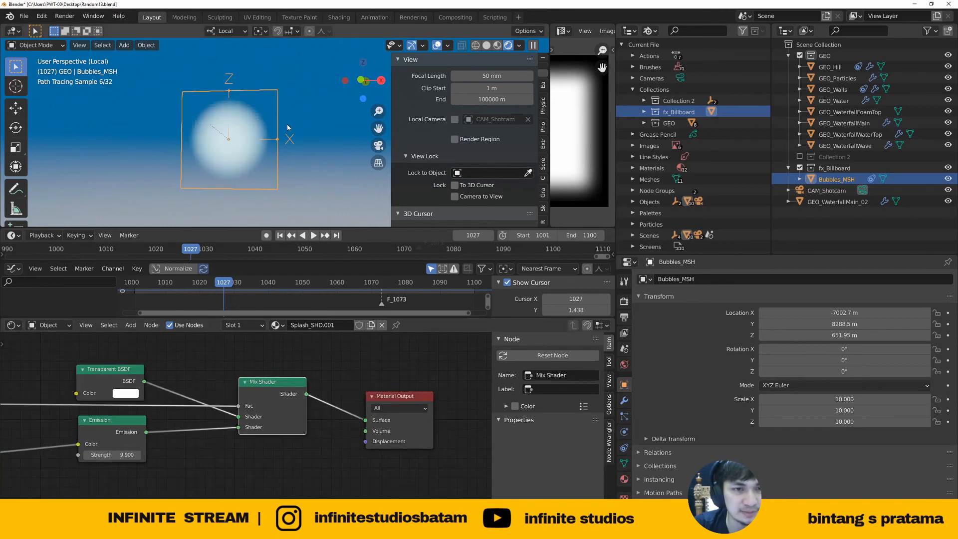
Move the Material Output node slightly away from the Mix Shader and view the splash card from the side
mouse_move(300, 137)
middle_down()
mouse_move(210, 127)
mouse_move(294, 131)
mouse_move(273, 131)
middle_up()
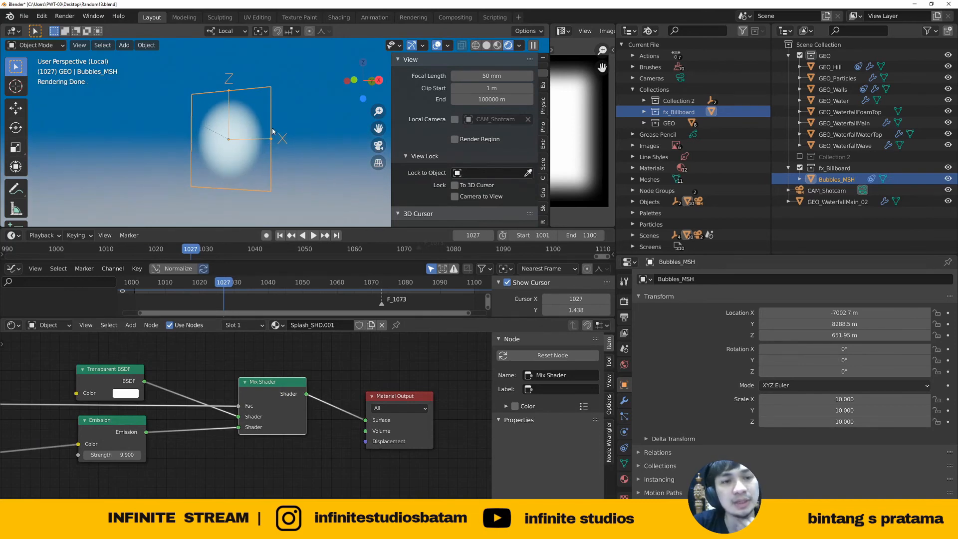
middle_drag(343, 380, 283, 379)
drag(336, 396, 353, 387)
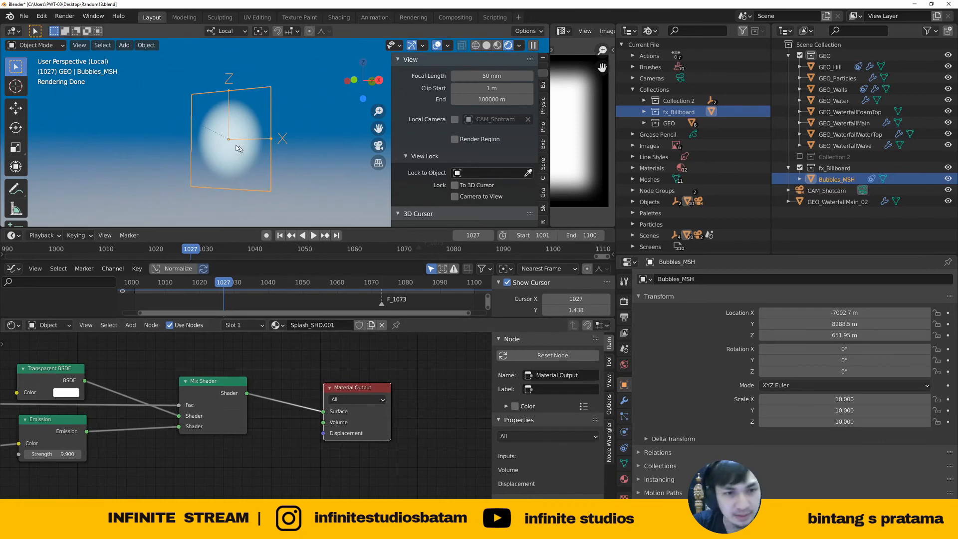
mouse_move(247, 150)
middle_down()
mouse_move(232, 152)
mouse_move(256, 170)
middle_up()
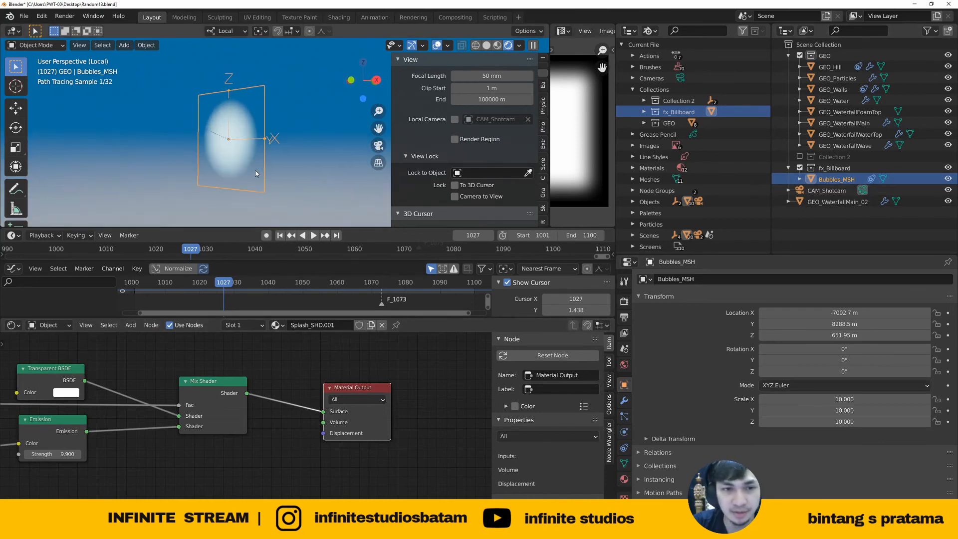
click(833, 168)
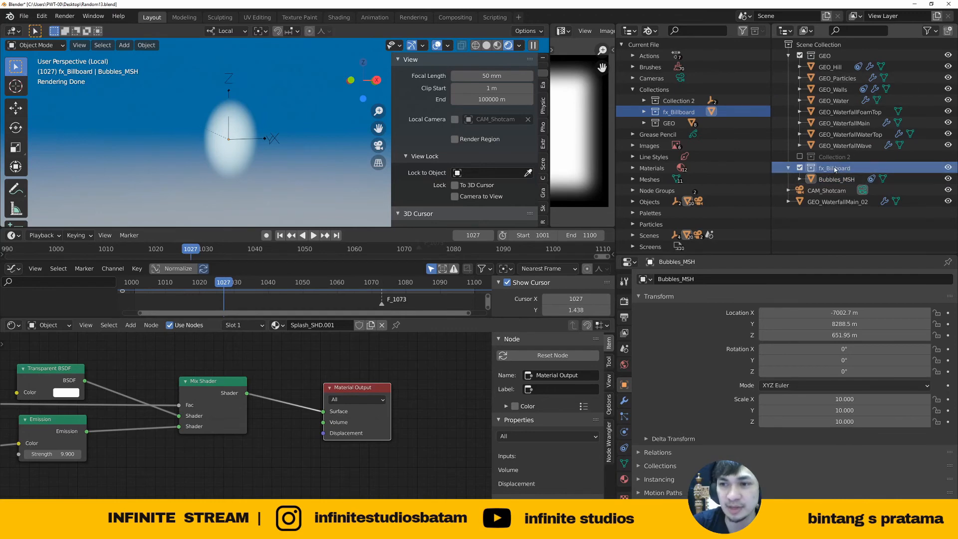
click(949, 31)
click(837, 179)
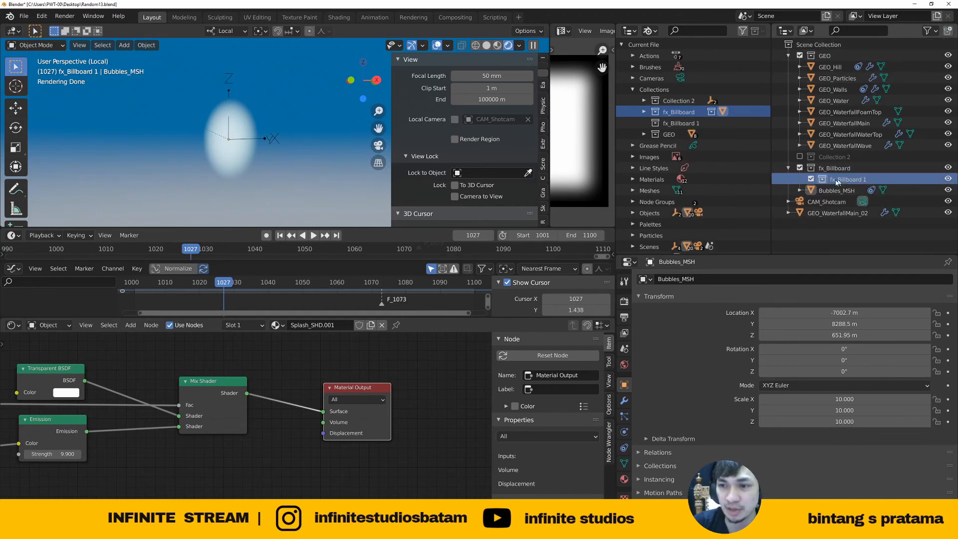
right_click(847, 181)
click(811, 242)
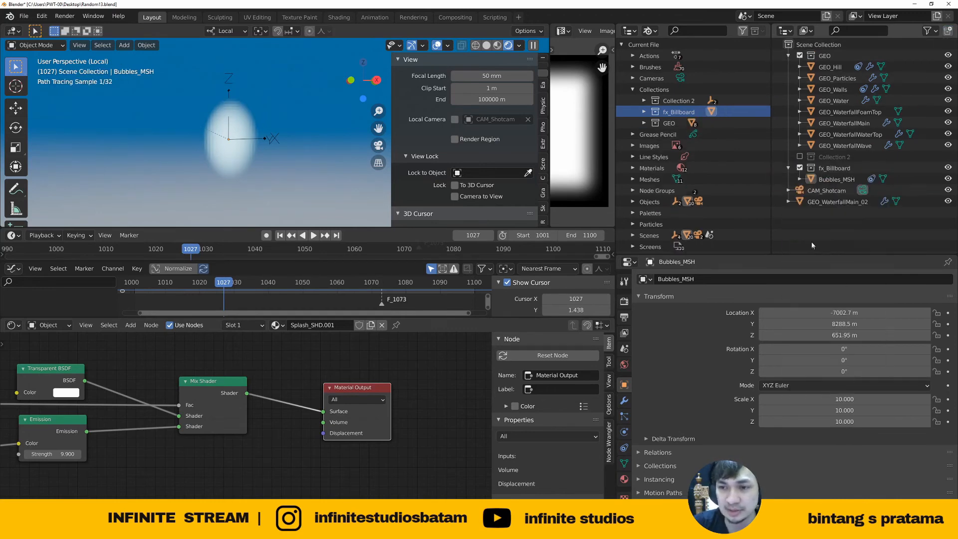
Leave the card's local view and show the scene in solid shading with the GEO collection excluded
click(838, 179)
mouse_move(286, 173)
middle_down()
mouse_move(226, 165)
mouse_move(278, 170)
middle_up()
key(KP_Divide)
key(z)
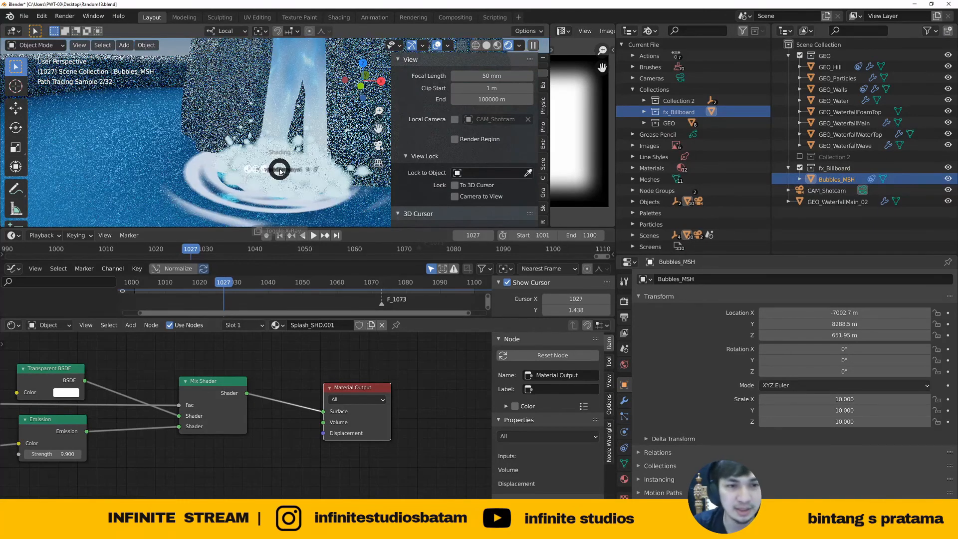
click(346, 168)
click(800, 55)
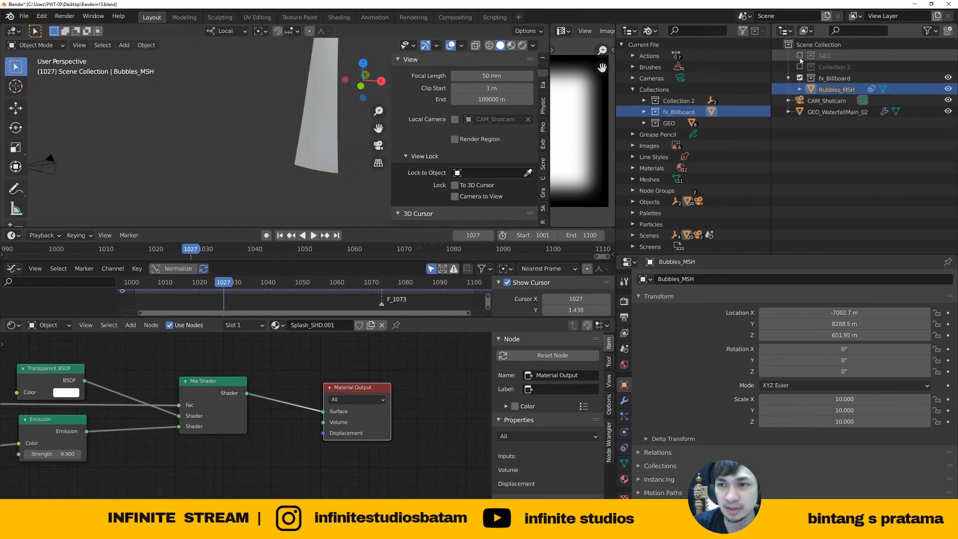
shift+middle_drag(307, 159, 279, 160)
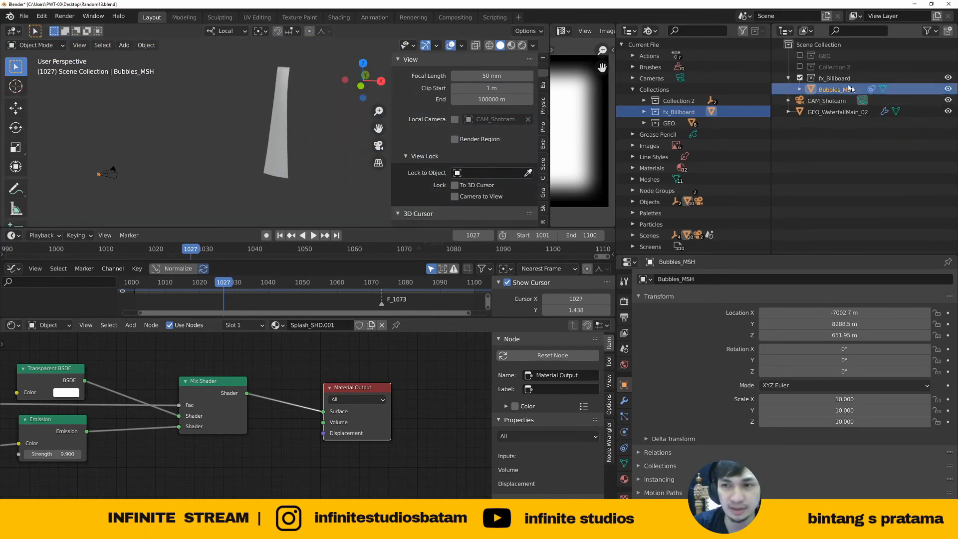
Add a mesh circle to the Scene Collection at the waterfall's base and scale its vertices up about 6.8 times
click(816, 45)
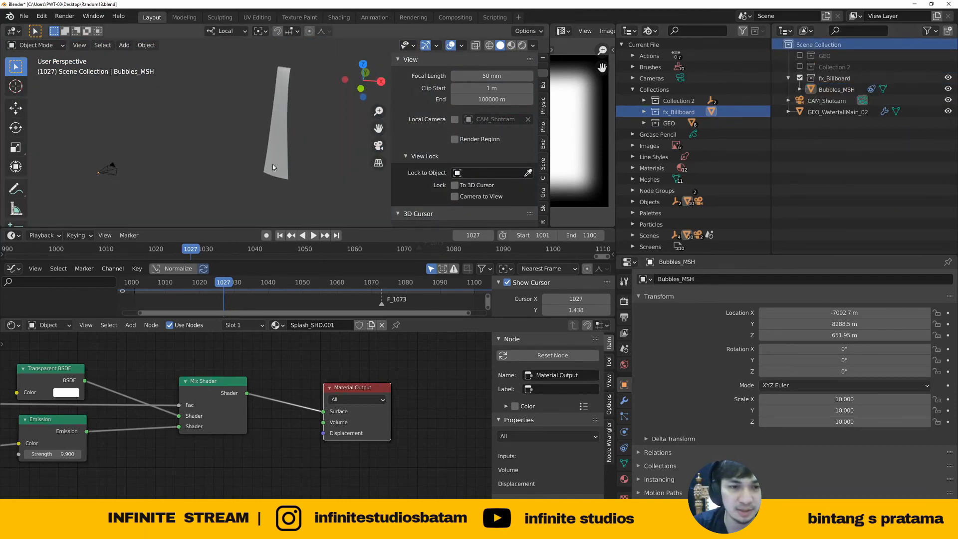
scroll(273, 164, up, 2)
key(shift+a)
mouse_move(275, 174)
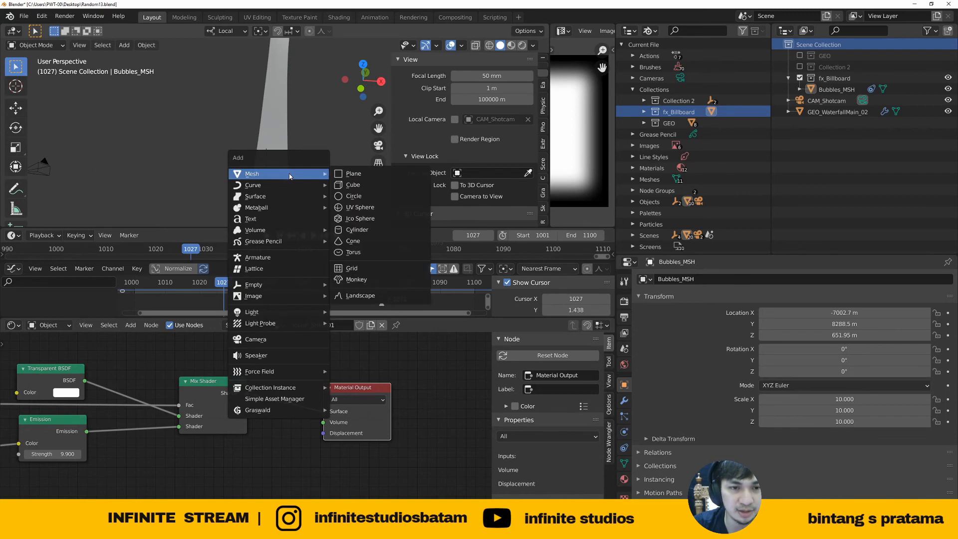
click(362, 197)
key(Tab)
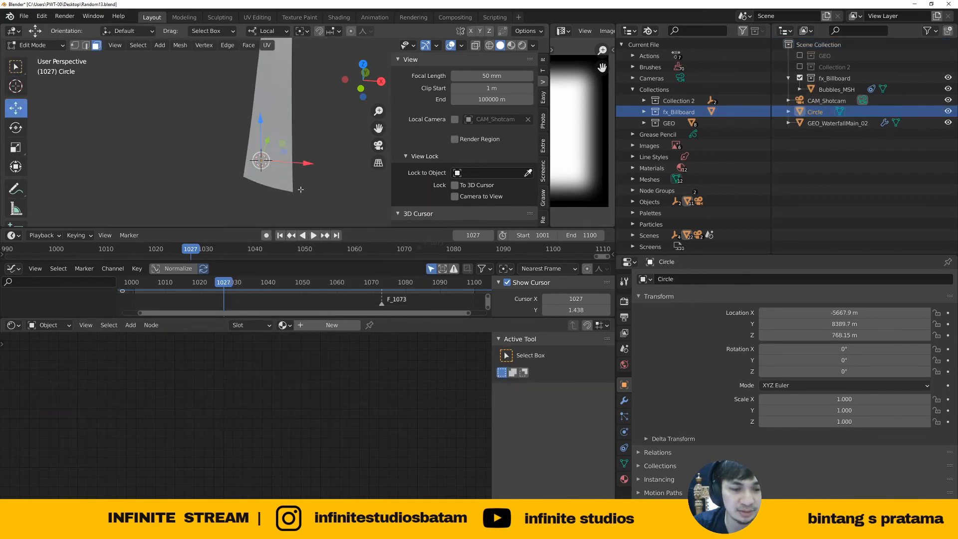
key(s)
click(239, 56)
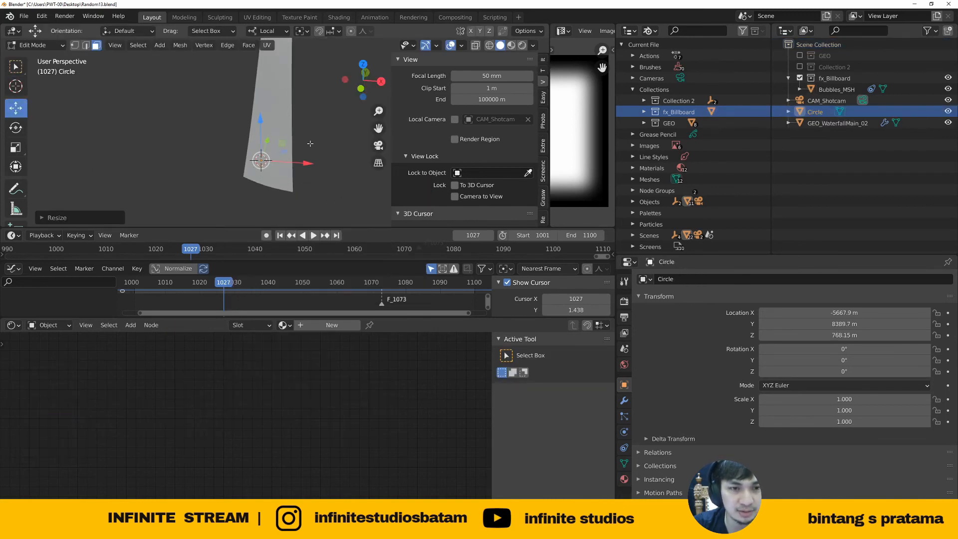
key(1)
scroll(279, 165, up, 2)
key(s)
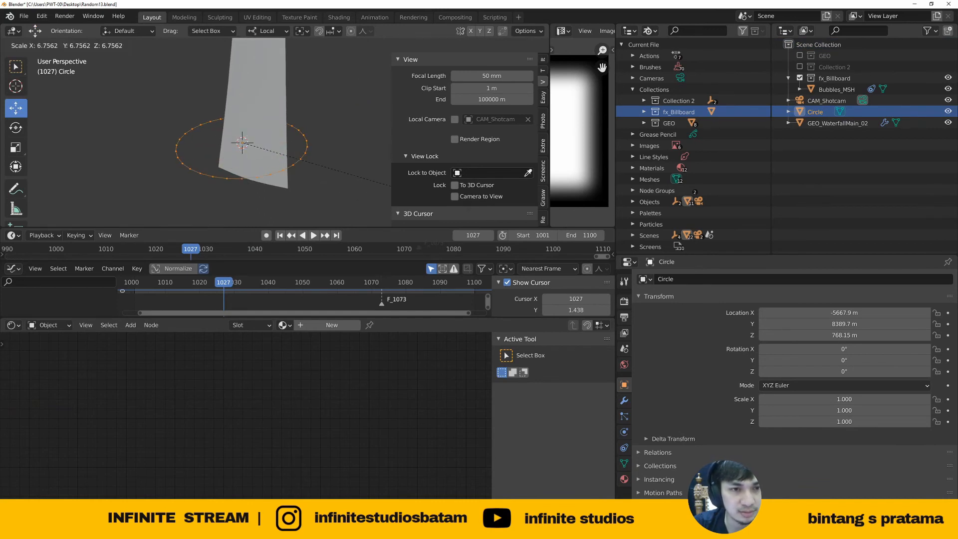
click(413, 206)
Extrude the circle's edge inward as a smaller ring and raise that ring along Z
middle_drag(315, 177, 311, 185)
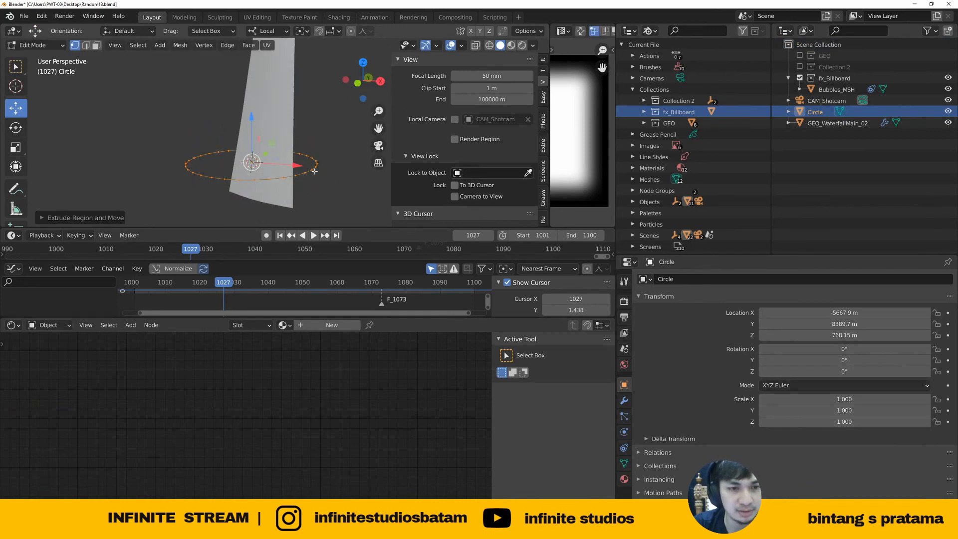
key(s)
click(311, 168)
key(g)
key(z)
click(285, 150)
scroll(281, 147, up, 2)
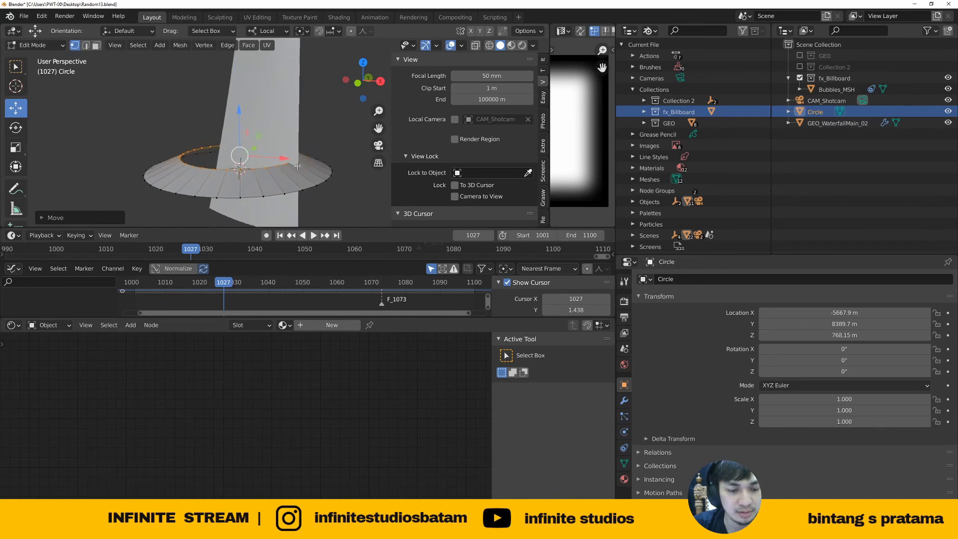
Extrude a second, narrower ring from the inner edge and raise it about 15.7 m along local Z
key(s)
click(300, 165)
key(g)
key(z)
key(z)
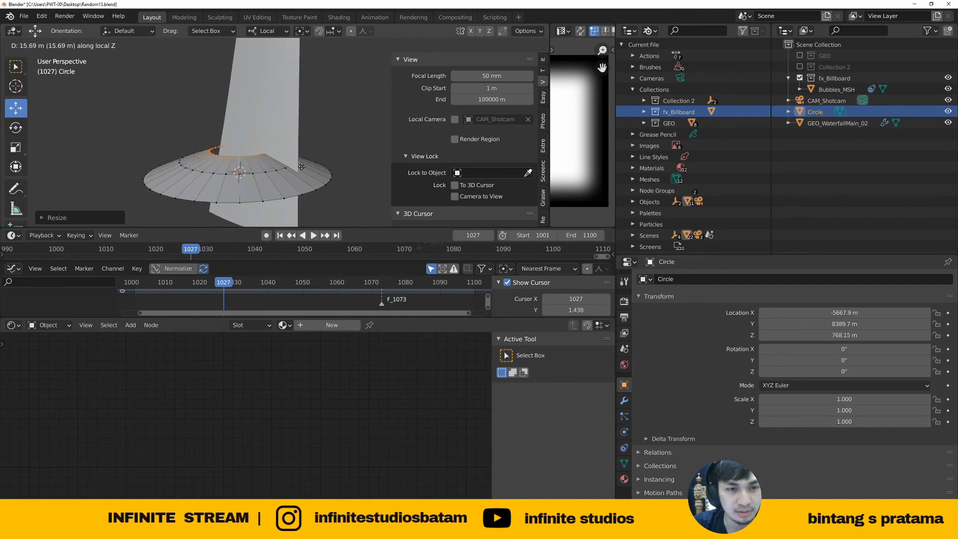
click(302, 166)
Enlarge the middle edge loop and the upper edge loop to round out the ring's profile
scroll(301, 163, up, 1)
alt+click(267, 170)
key(s)
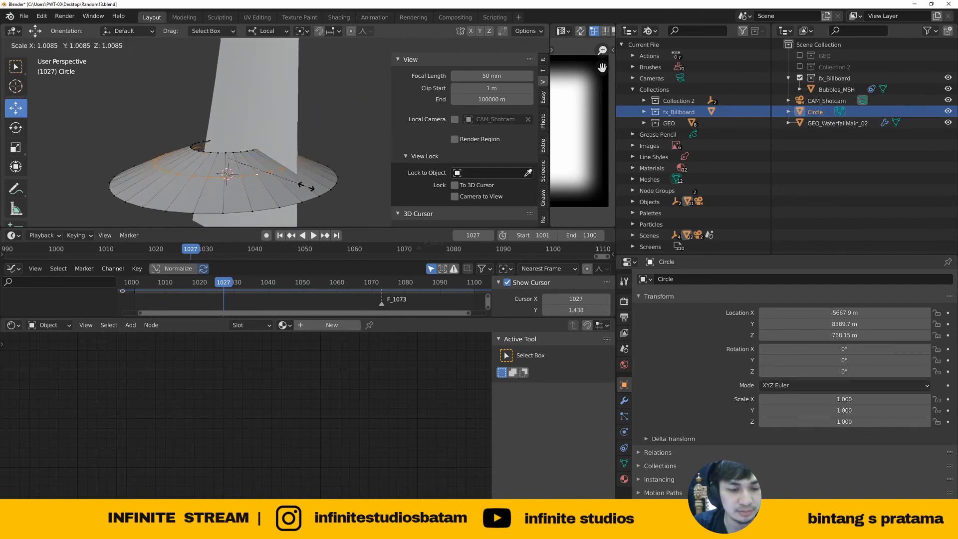
click(316, 186)
alt+click(242, 152)
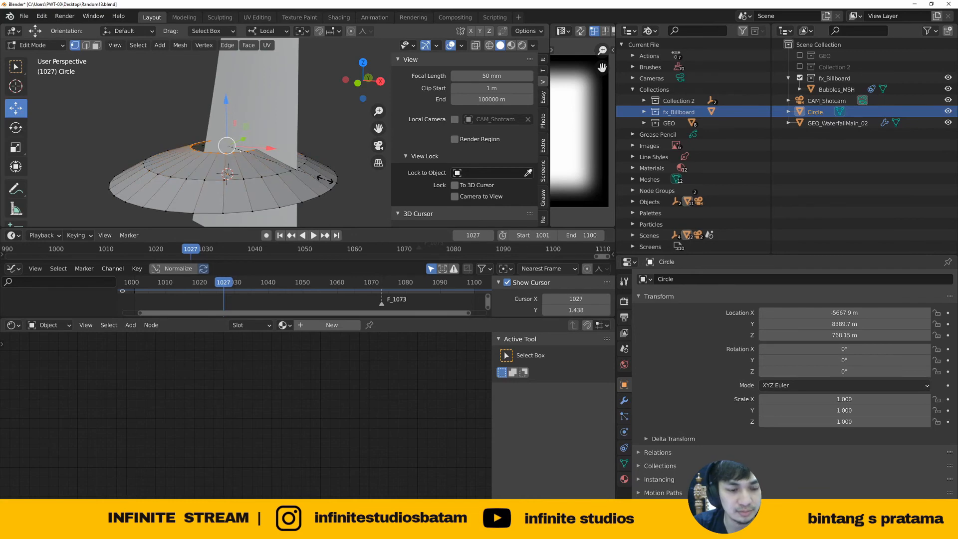
click(367, 190)
Select the ring's whole mesh and apply Shade Smooth to the object
mouse_move(245, 142)
middle_down()
mouse_move(249, 154)
mouse_move(239, 157)
mouse_move(249, 161)
mouse_move(223, 166)
mouse_move(244, 159)
middle_up()
key(a)
right_click(277, 164)
key(Tab)
right_click(245, 161)
mouse_move(246, 161)
click(227, 175)
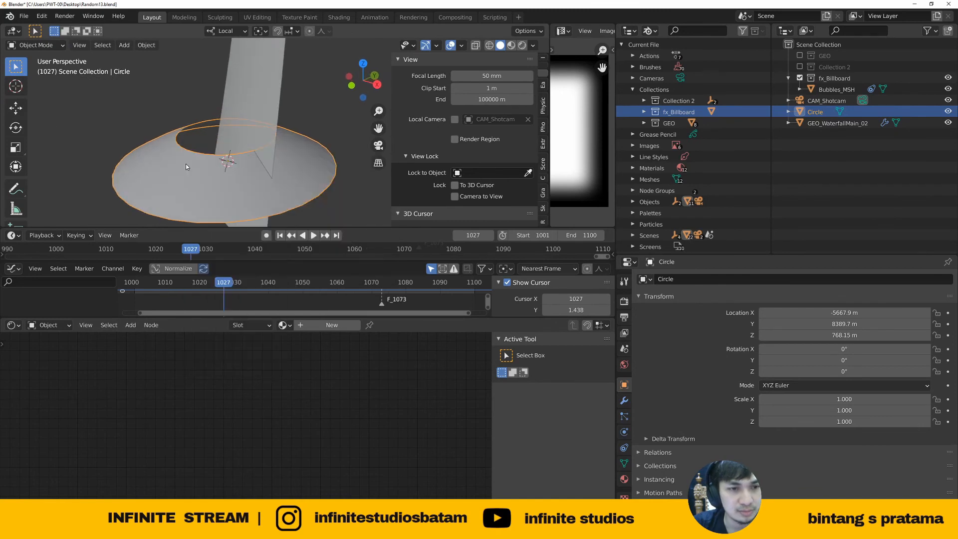
middle_drag(186, 165, 286, 166)
Extrude the ring's upper edge loop inward to narrow the central opening, and adjust its height along local Z
key(Tab)
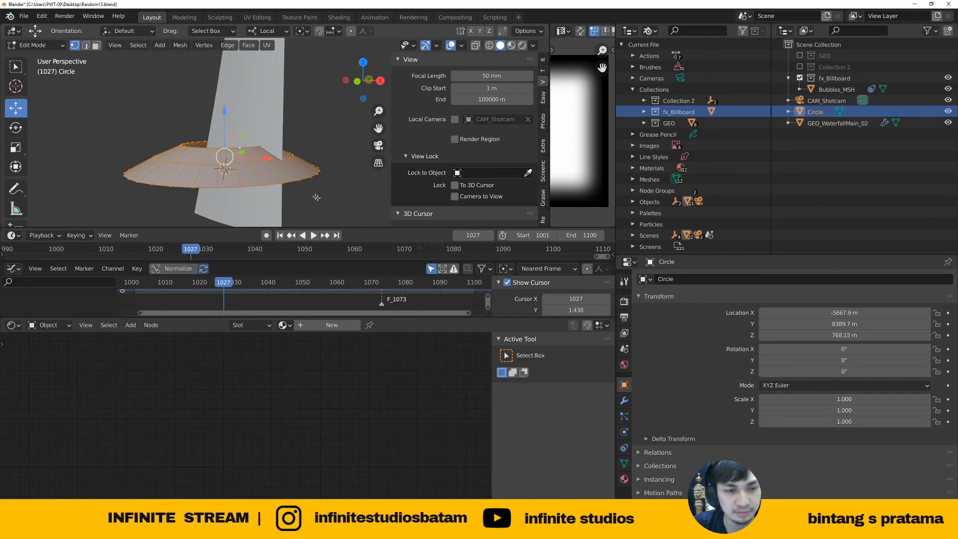
middle_drag(315, 202, 232, 175)
key(Tab)
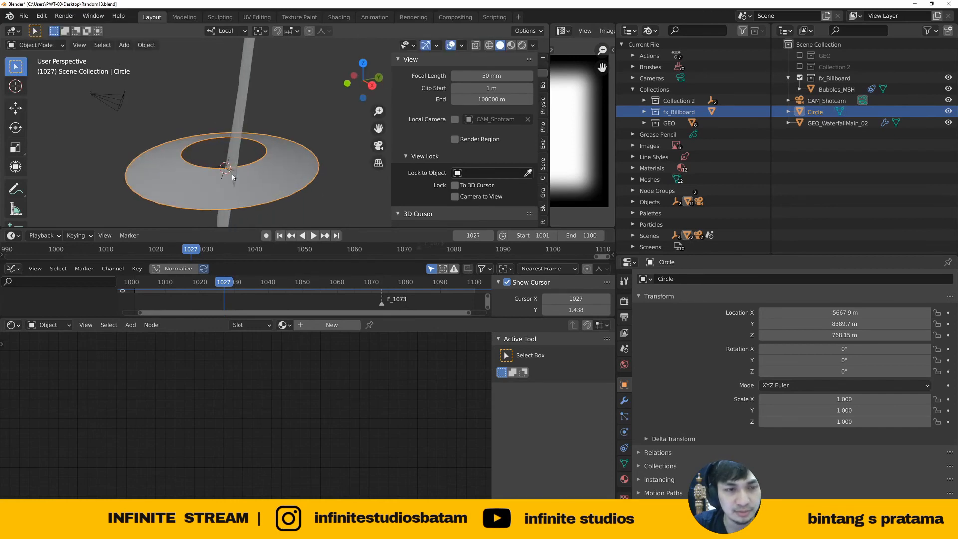
key(Tab)
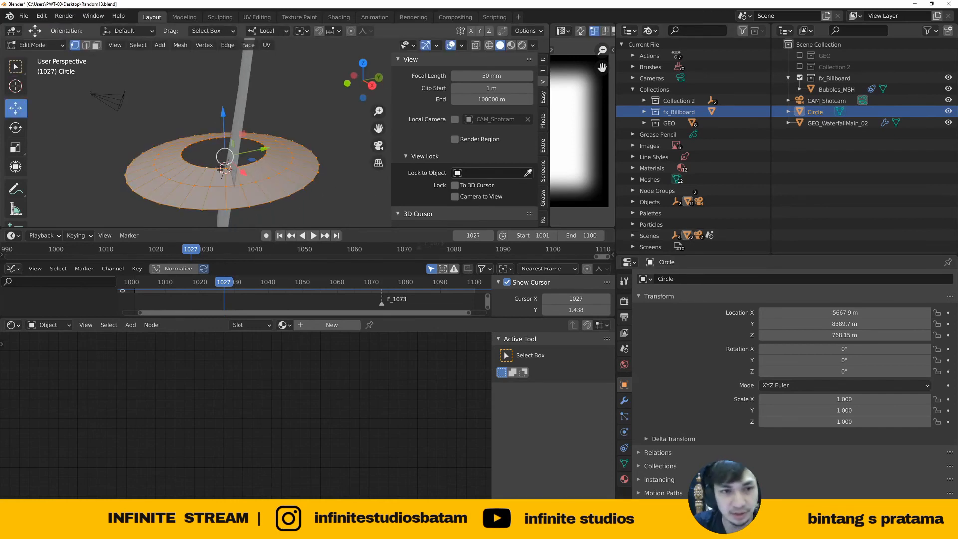
key(e)
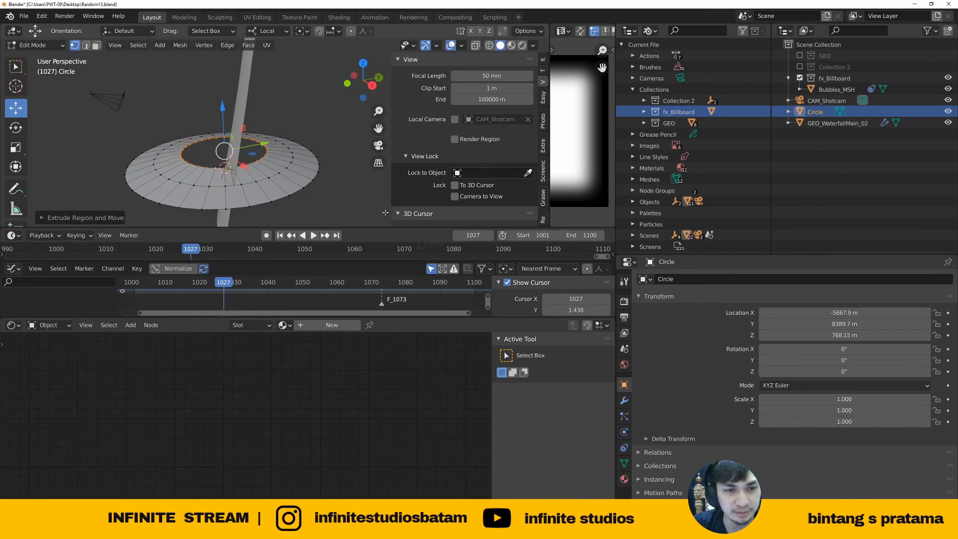
key(s)
click(286, 179)
key(g)
key(z)
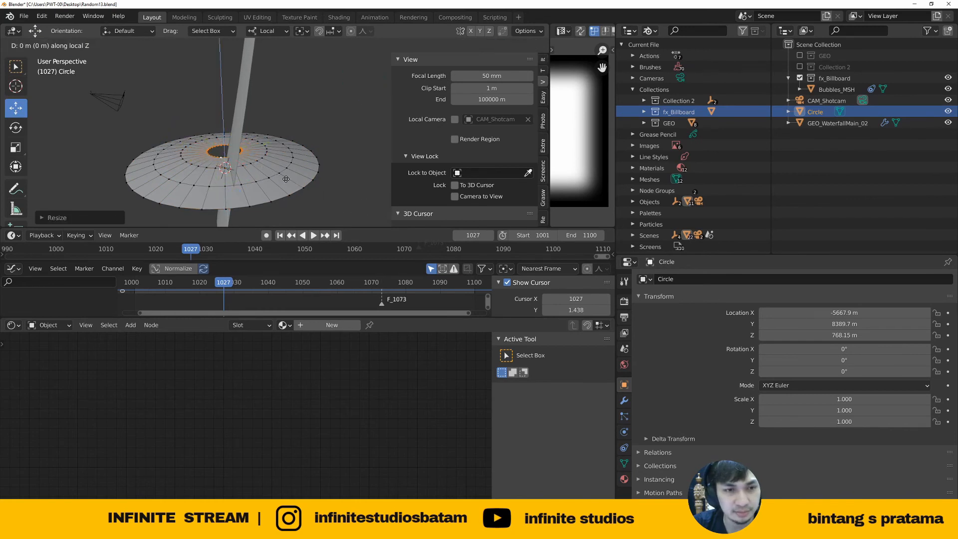
click(280, 170)
key(Tab)
middle_drag(230, 155, 272, 158)
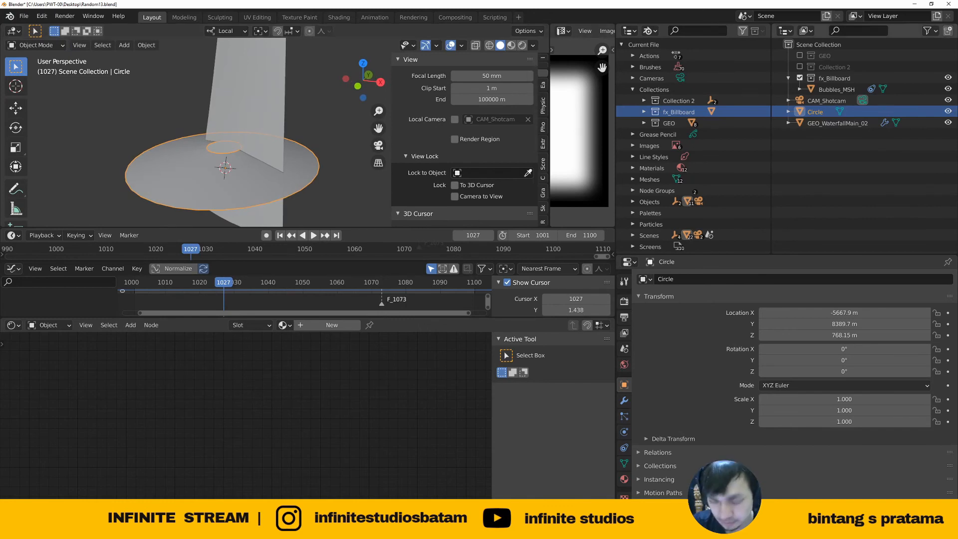
Add a new emitter particle system to the ring mesh at the waterfall's base
click(624, 416)
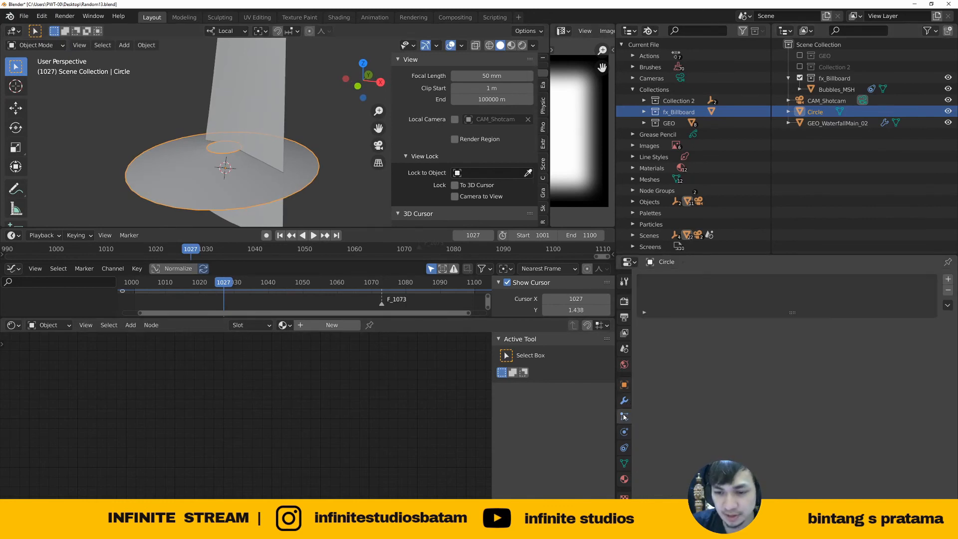
click(949, 279)
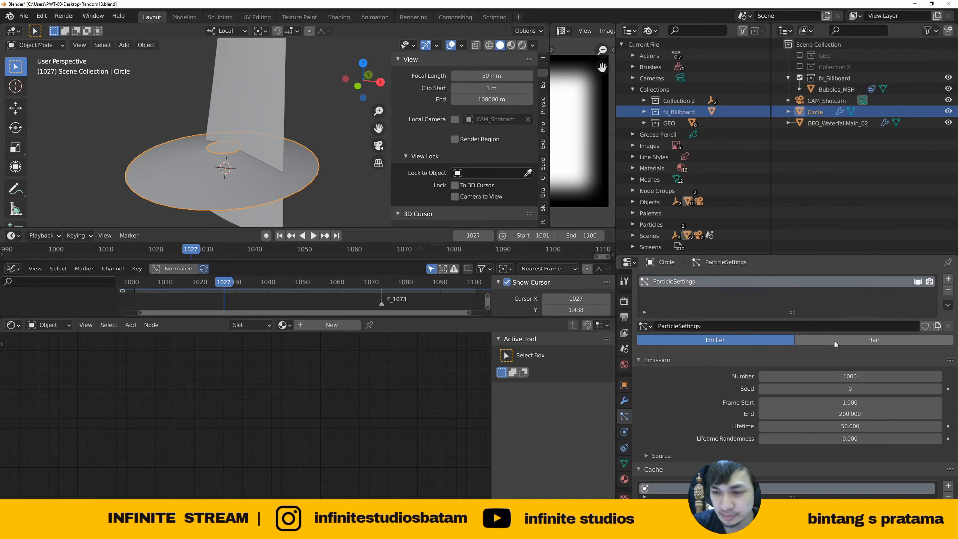
middle_drag(252, 198, 250, 186)
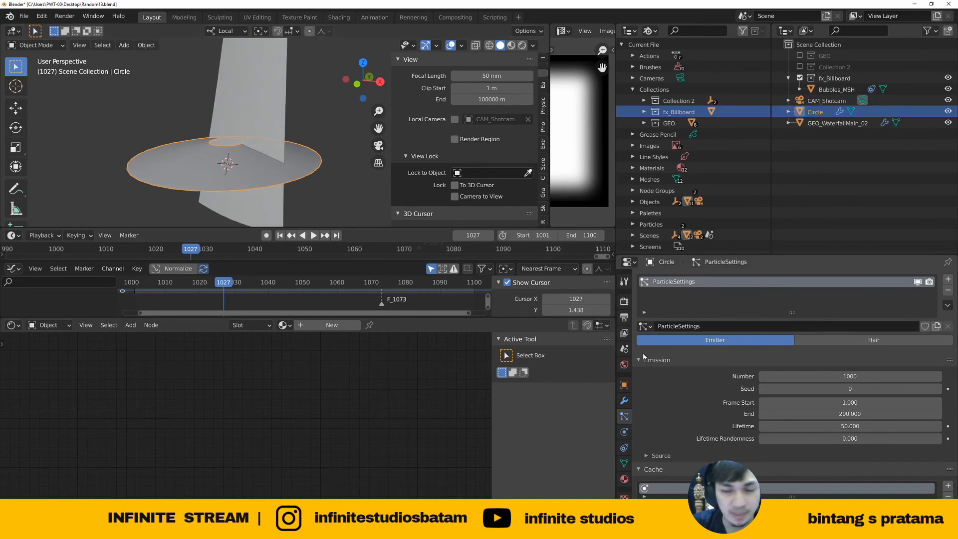
Render the ring's particles as a collection, using fx_Billboard as the instance collection
scroll(769, 386, down, 15)
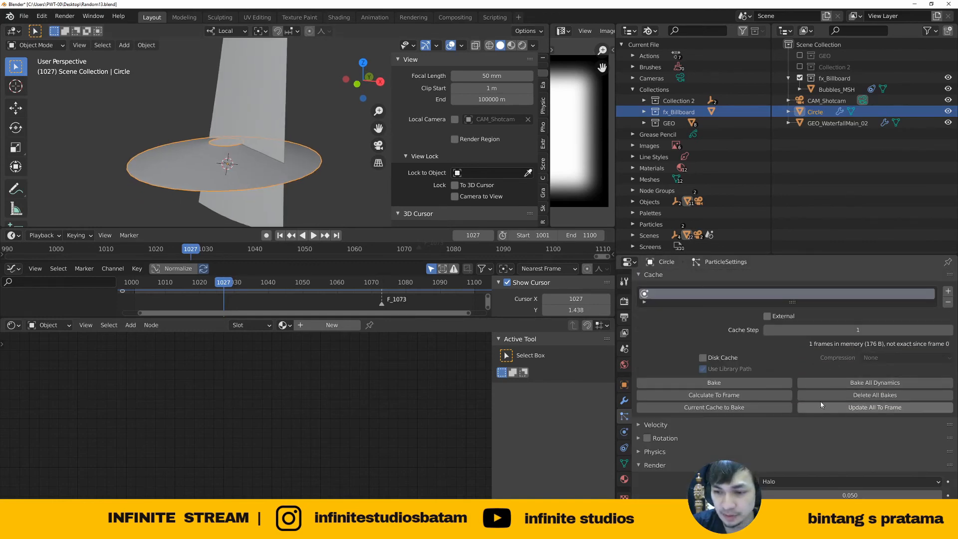
click(779, 339)
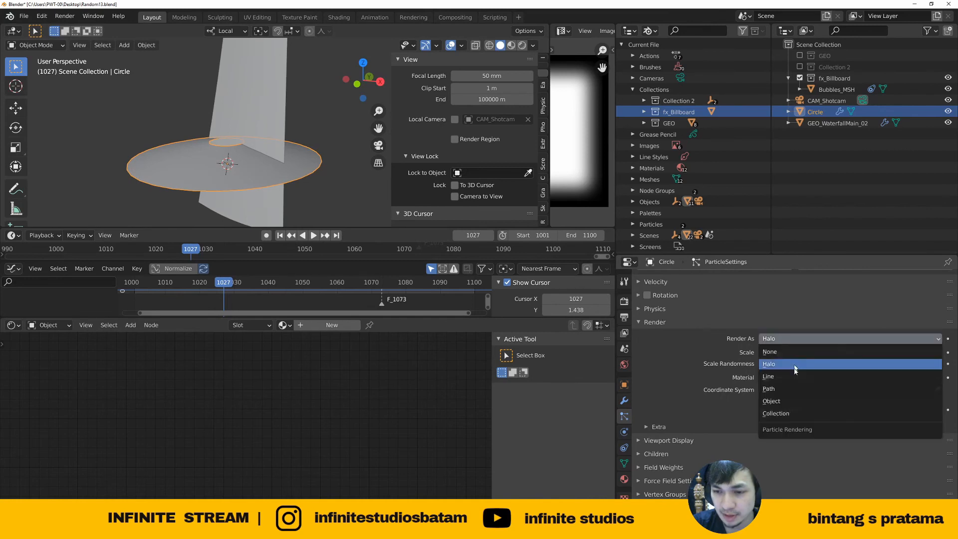
click(776, 413)
click(791, 420)
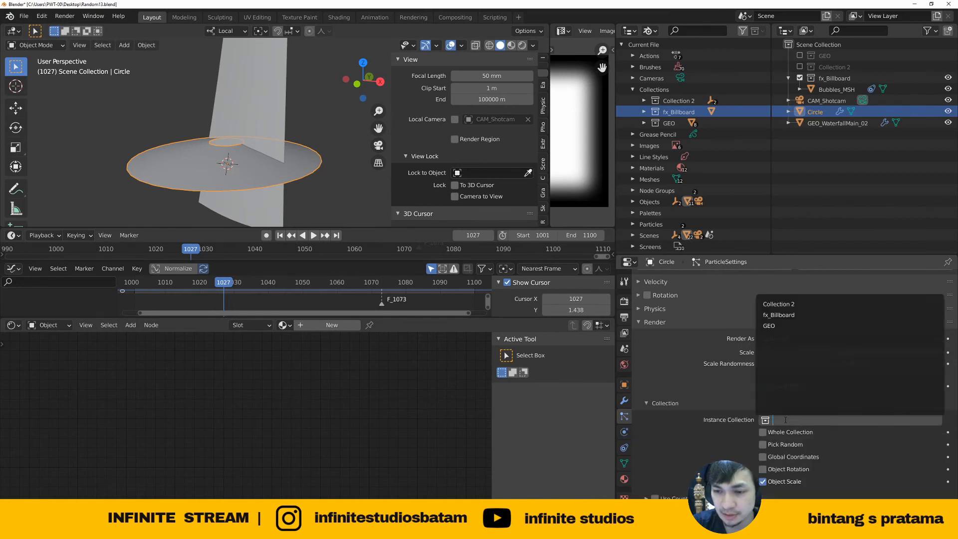
click(787, 316)
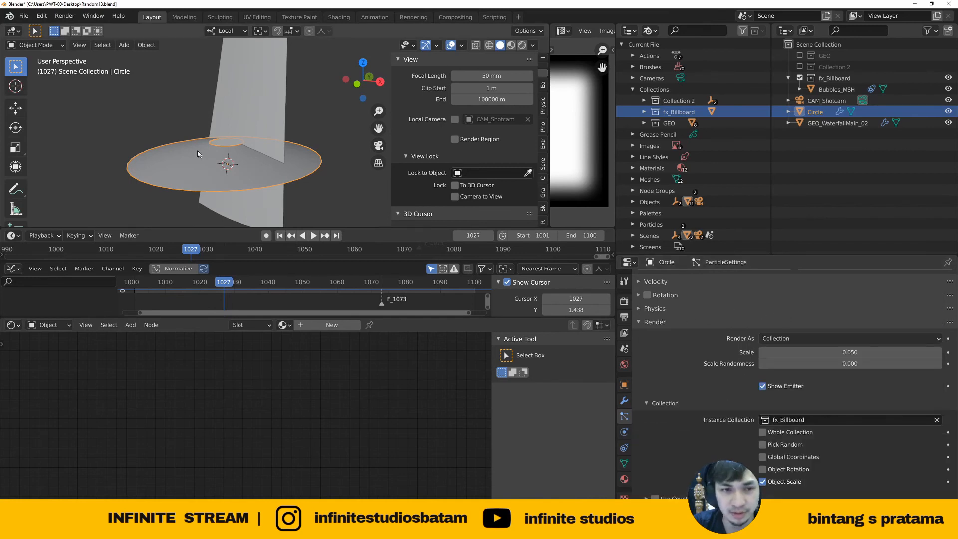
Set the particle emission to start at frame 1001 and end at frame 1100, and play the animation
scroll(835, 385, up, 15)
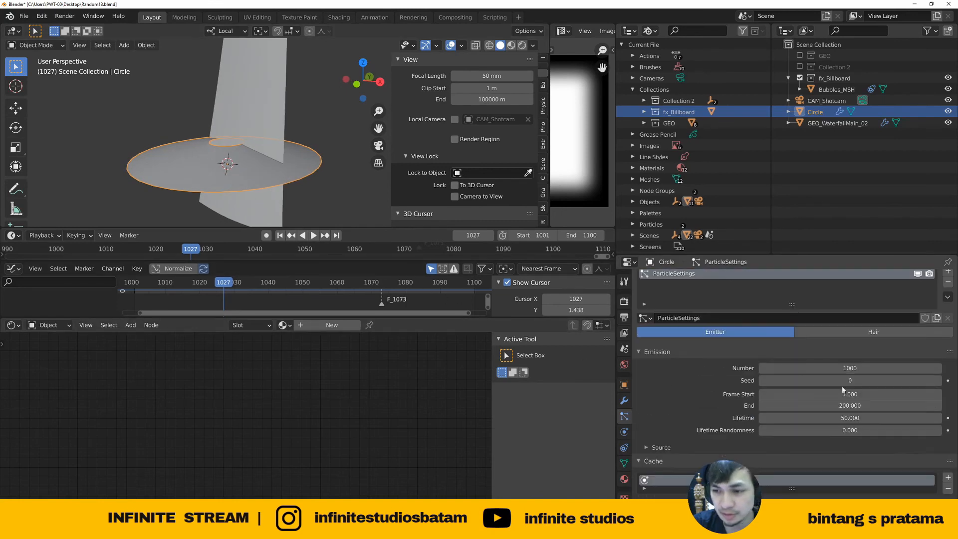
click(845, 394)
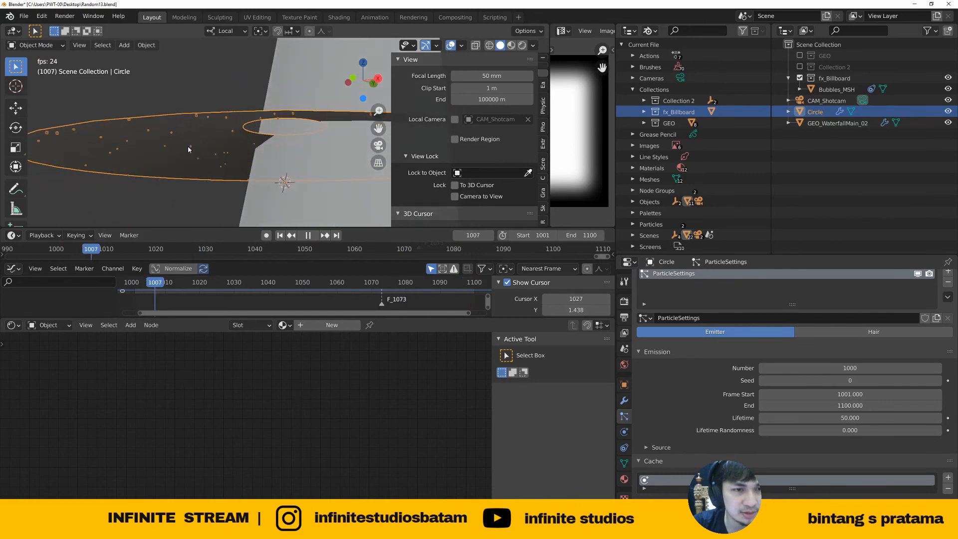
Set the rendered particle scale to 0.530 and the scale randomness to 0.039
scroll(849, 413, down, 5)
scroll(849, 413, down, 10)
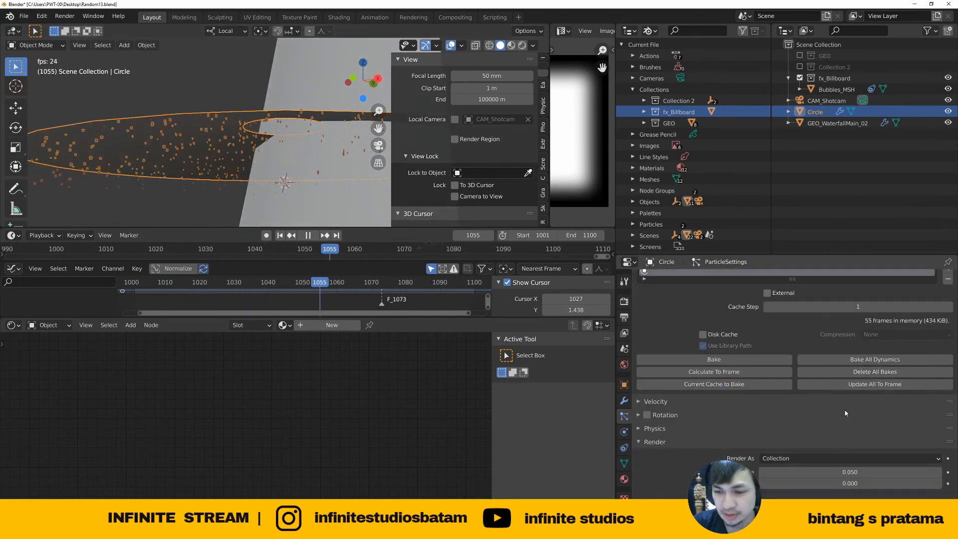
scroll(828, 425, down, 5)
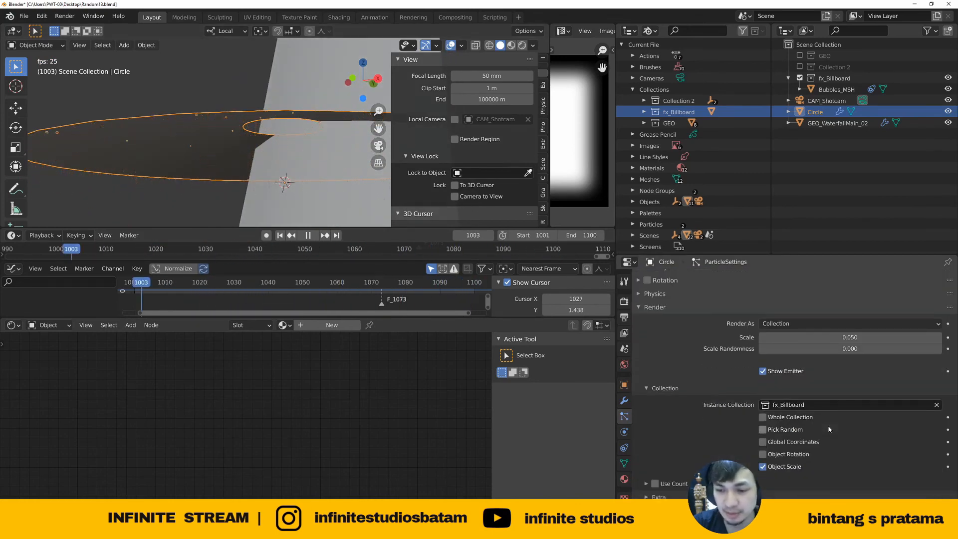
drag(832, 337, 856, 338)
scroll(269, 131, down, 4)
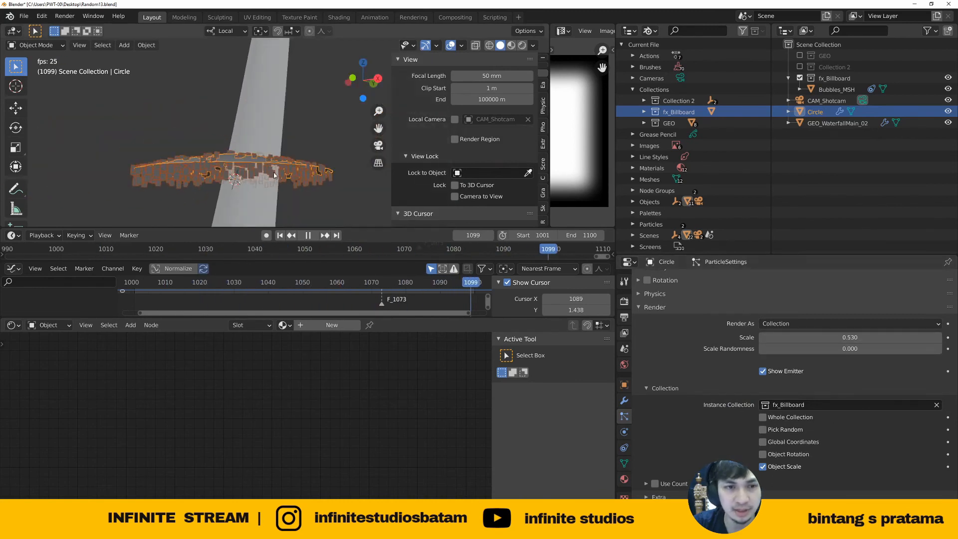
middle_drag(270, 131, 250, 153)
scroll(863, 418, up, 3)
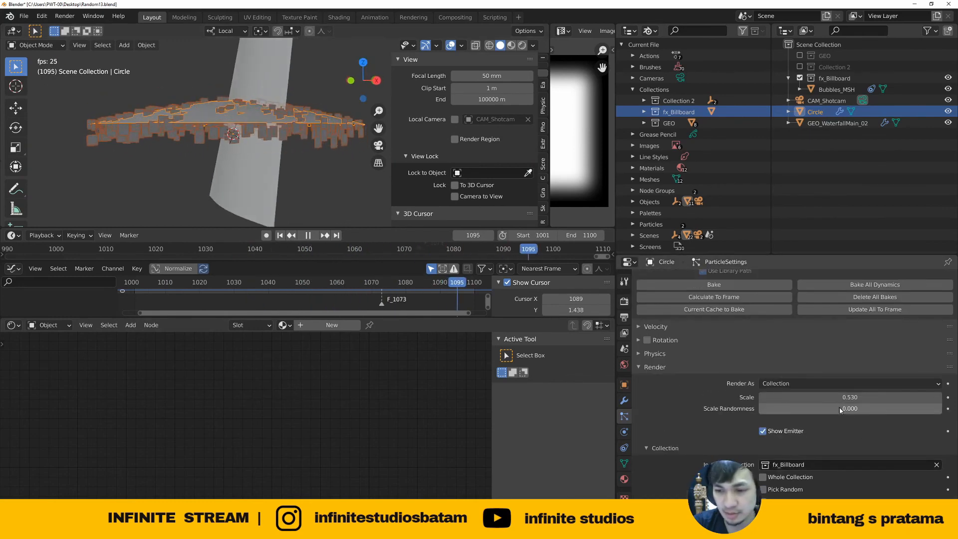
drag(841, 409, 843, 409)
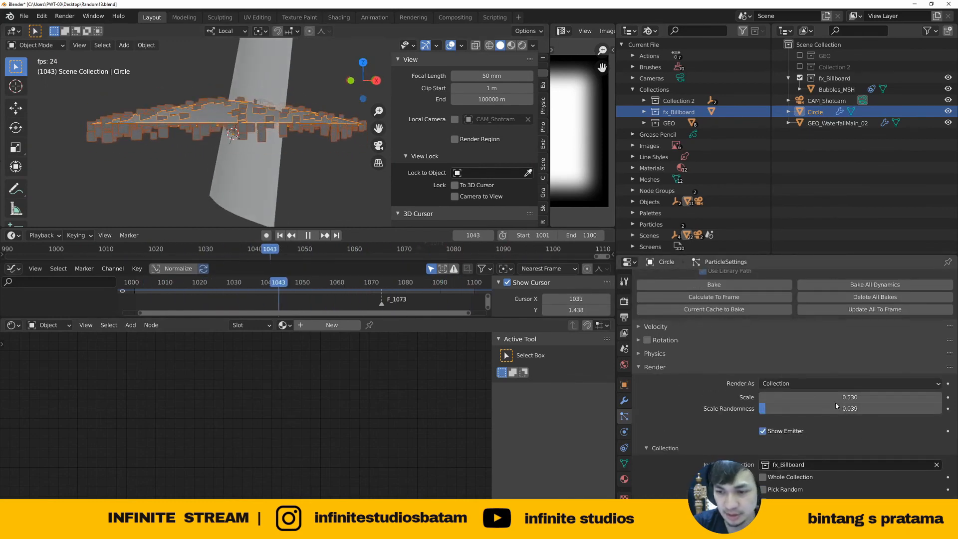
Set the particle system's gravity field weight to 0
scroll(697, 358, up, 4)
scroll(734, 375, down, 10)
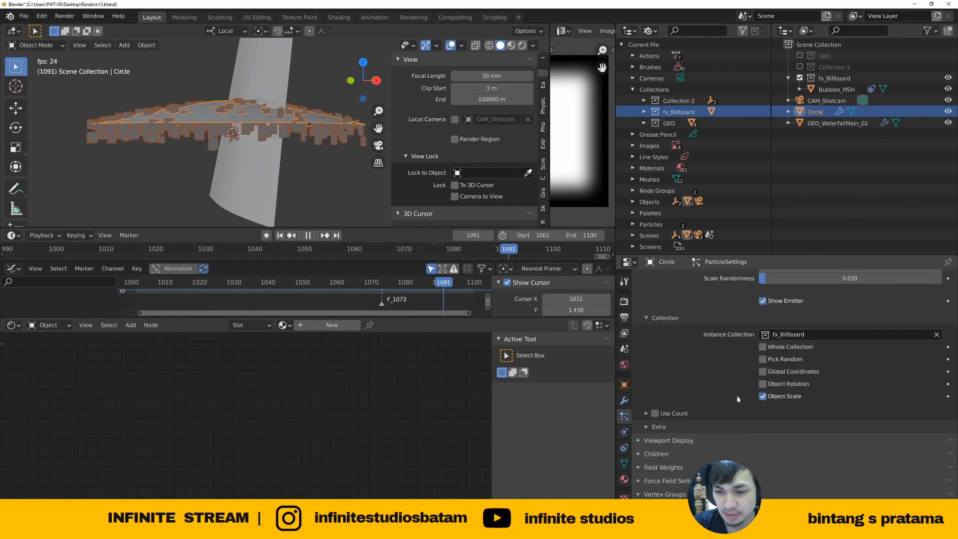
click(663, 468)
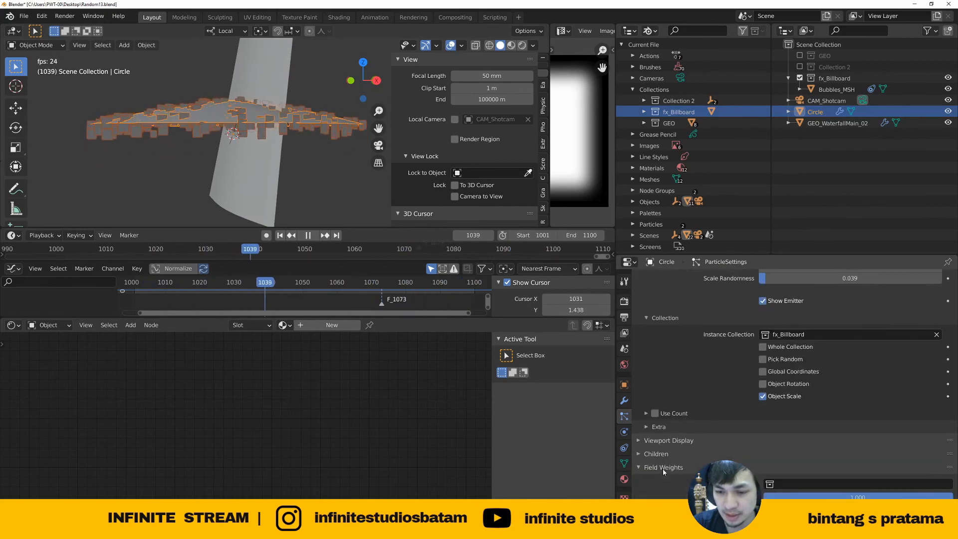
scroll(822, 455, down, 4)
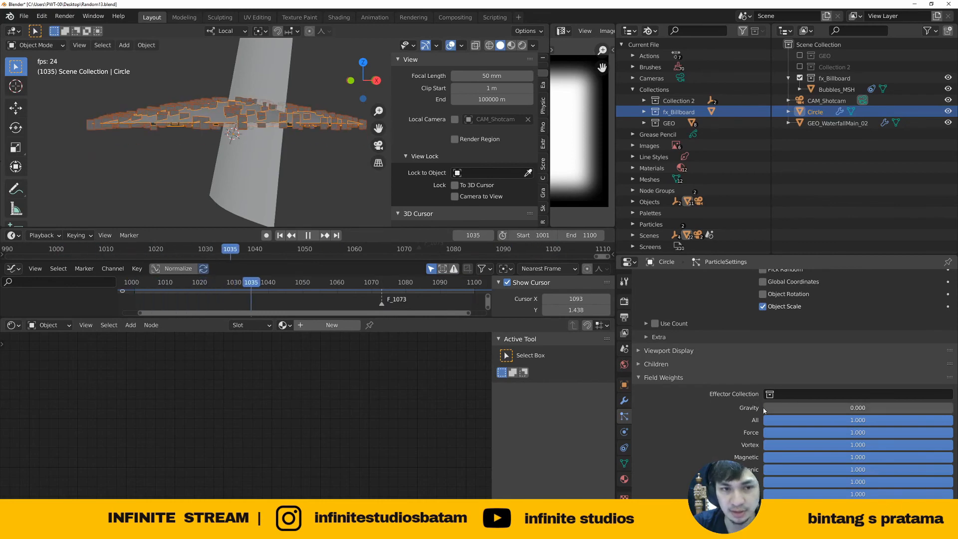
Set the particles' Normal velocity to 5 m/s and preview the emission
scroll(816, 408, up, 10)
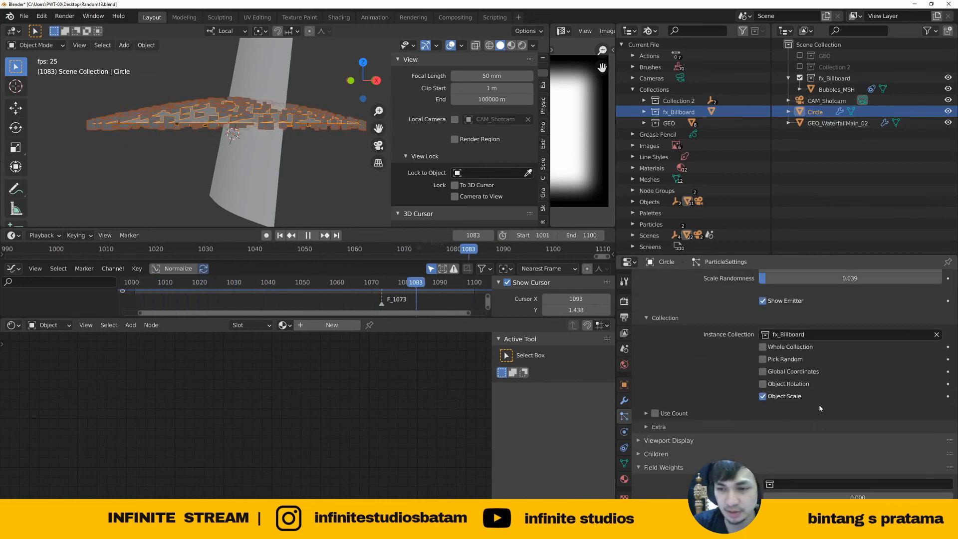
click(656, 361)
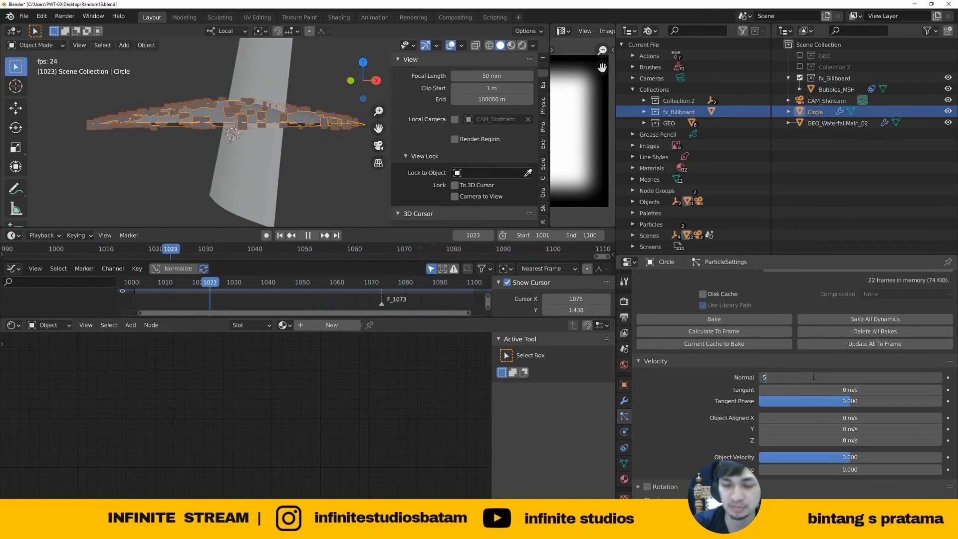
key(Return)
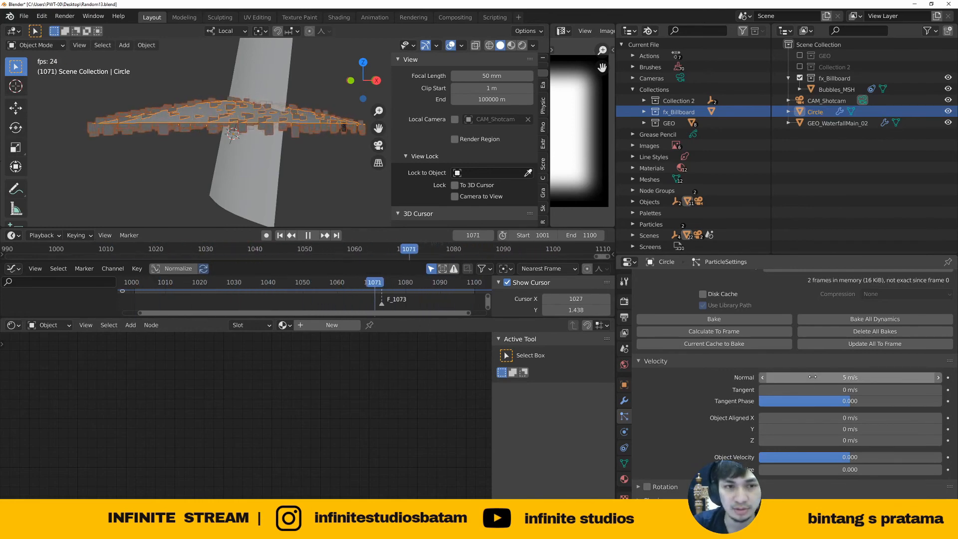
key(space)
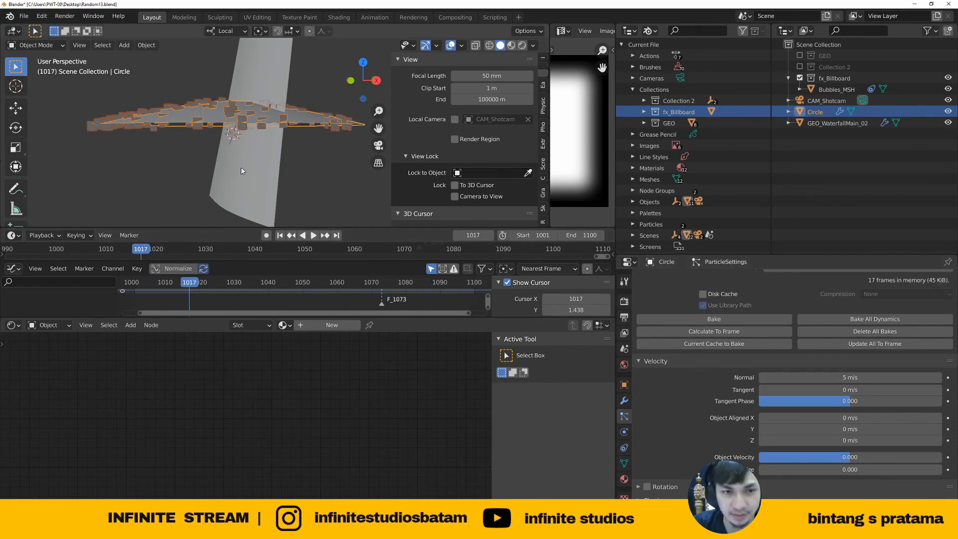
Temporarily enable the GEO collection and examine the emission and velocity settings of GEO_Particles for reference
scroll(860, 404, up, 3)
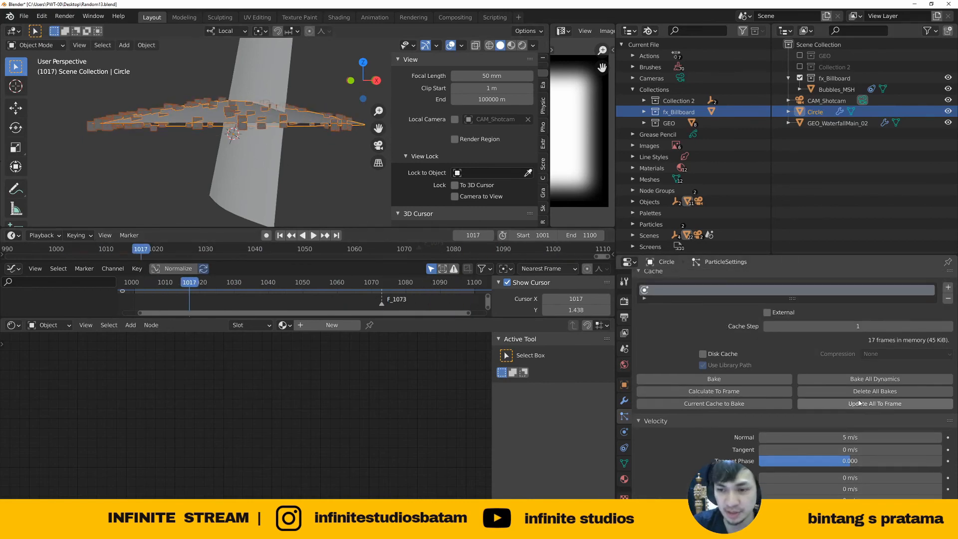
scroll(770, 382, up, 2)
scroll(723, 381, up, 5)
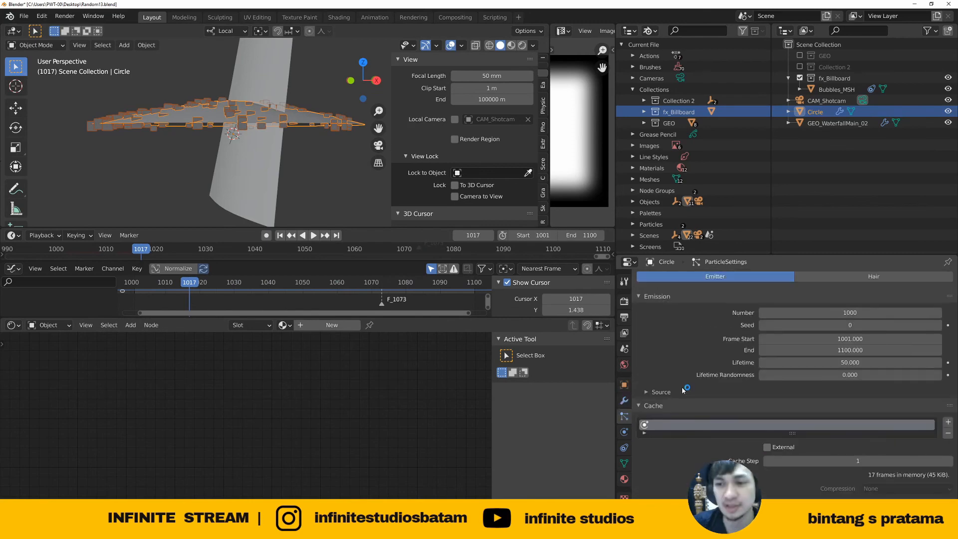
click(799, 55)
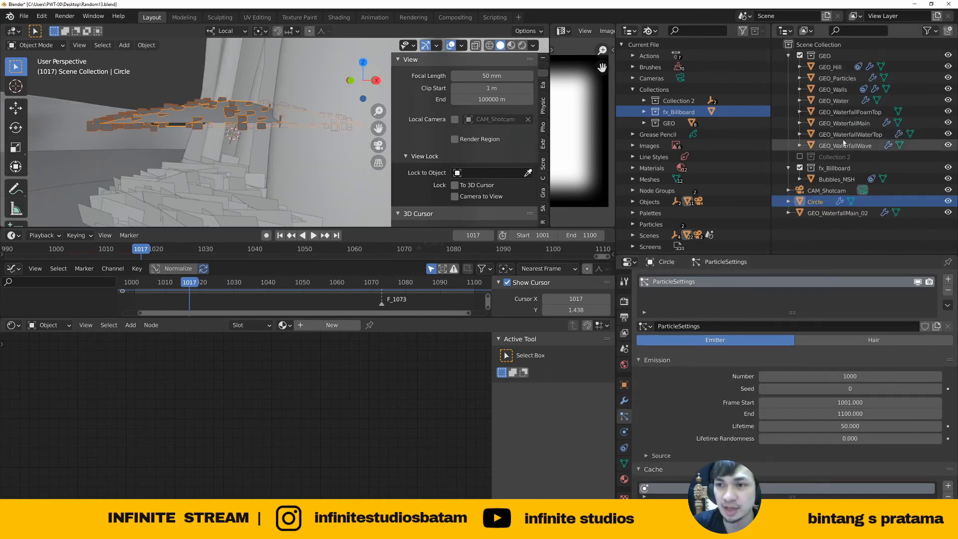
click(837, 79)
scroll(812, 389, down, 4)
scroll(811, 389, down, 10)
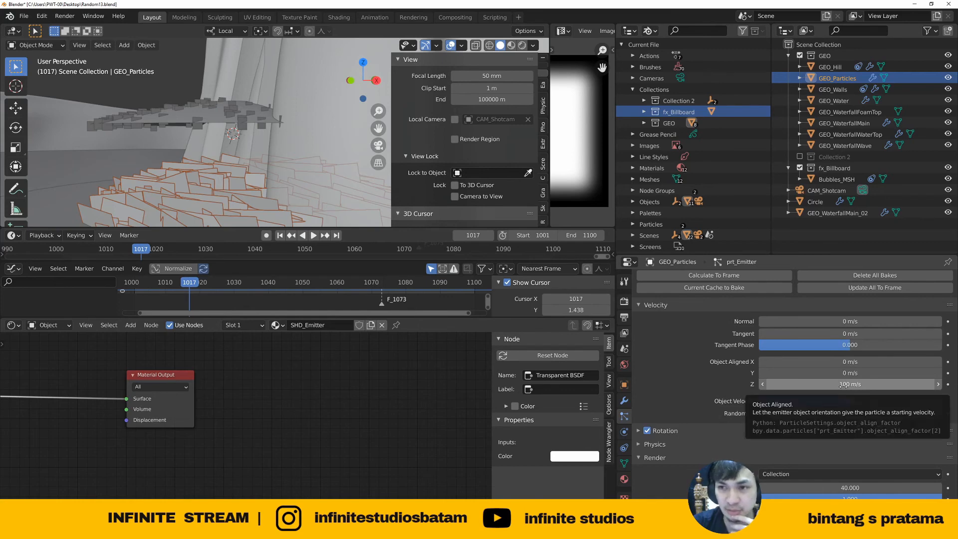
click(800, 56)
Set the ring emitter's Normal velocity to 0 and Object Aligned Z velocity to 100 m/s, and preview the particles
click(195, 112)
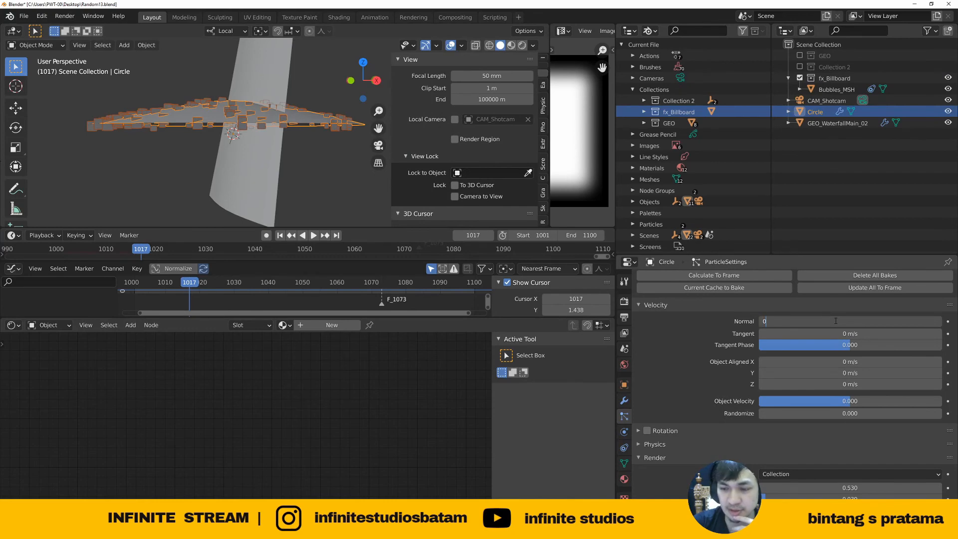
click(833, 385)
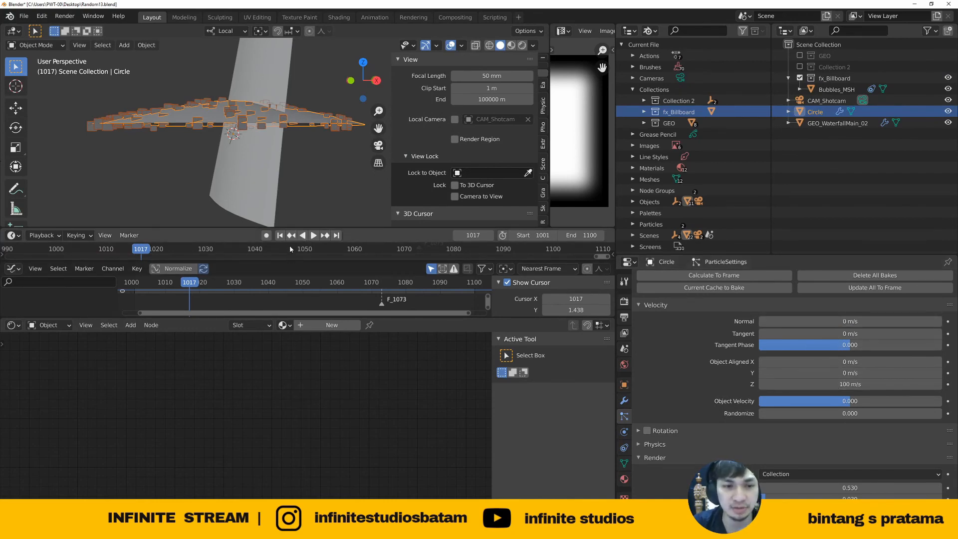
key(space)
middle_drag(284, 164, 259, 154)
key(space)
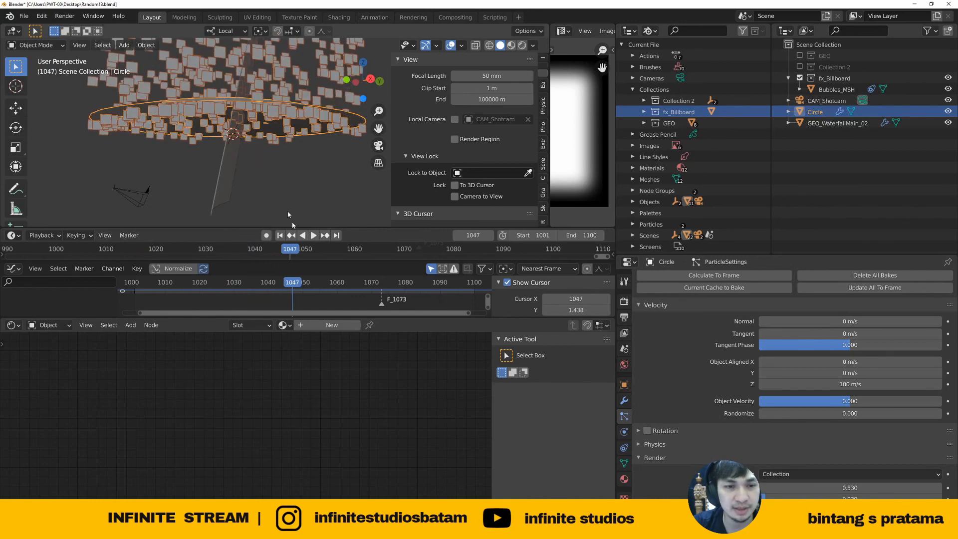
Replay the animation from frame 1001 and examine how the particles leave the ring from the side
click(279, 237)
scroll(838, 352, up, 2)
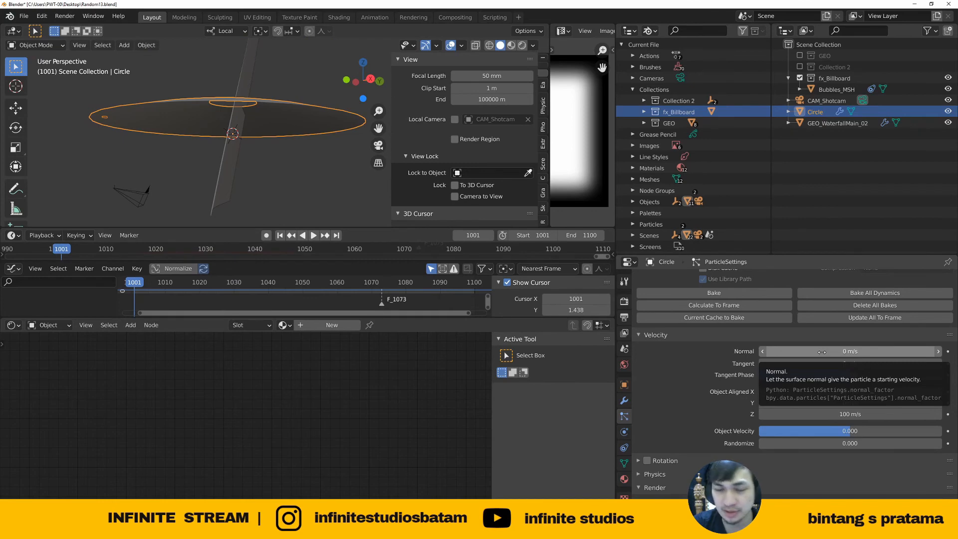
middle_drag(259, 159, 277, 173)
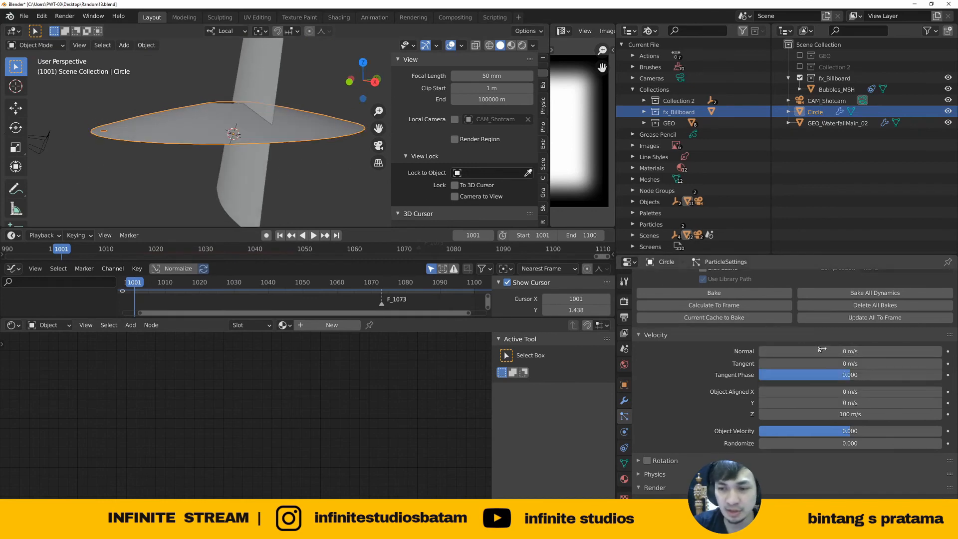
middle_drag(203, 157, 237, 174)
key(space)
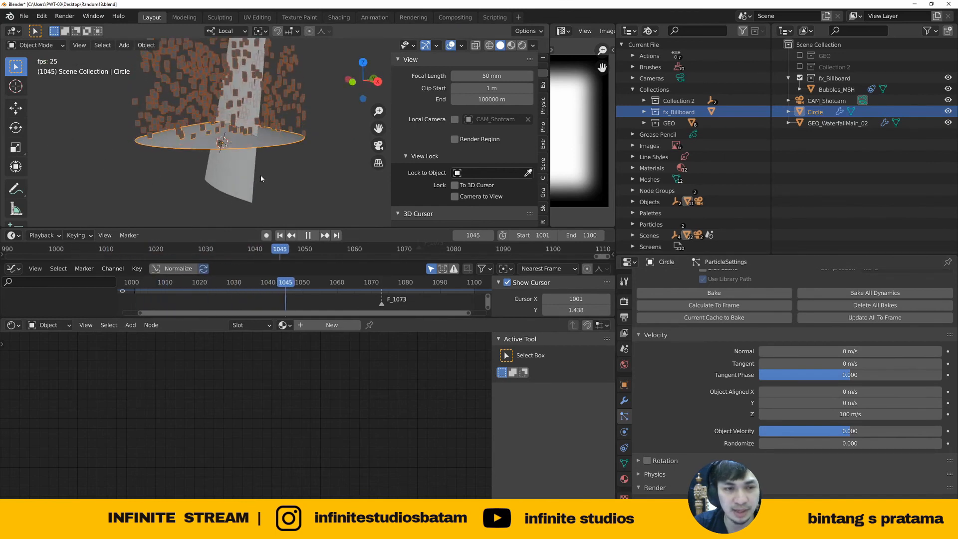
key(space)
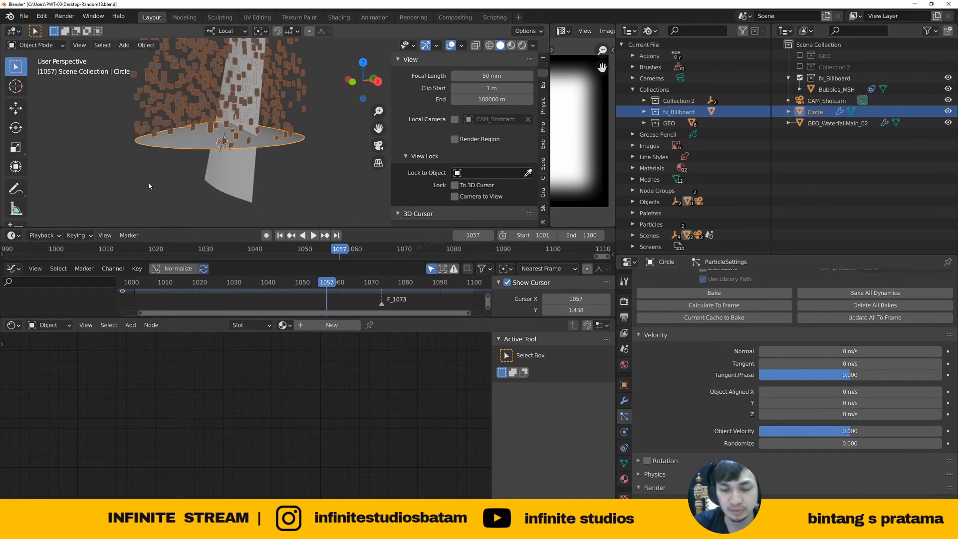
Try a Normal velocity of 100 m/s with Object Aligned Z at 0 m/s, and preview it from the first frame
key(shift+Left)
key(space)
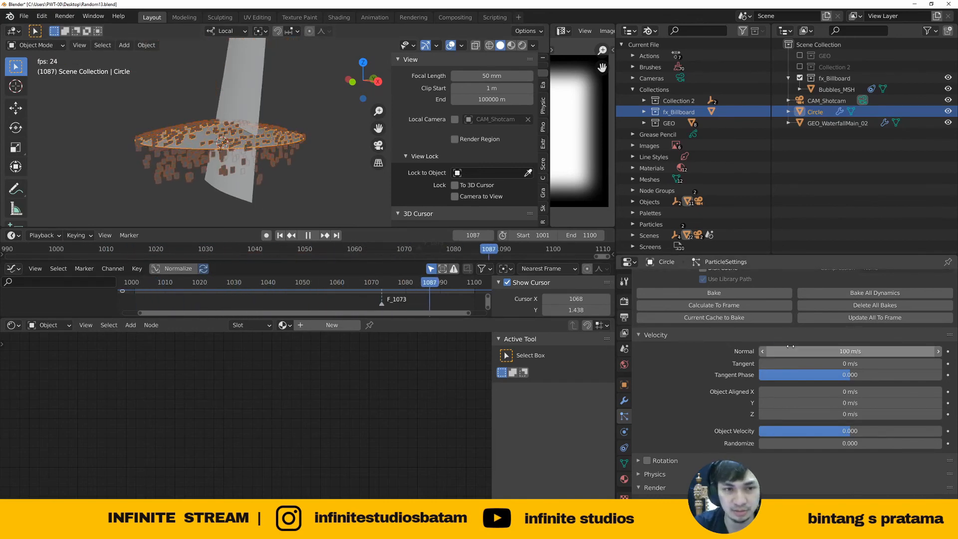
key(Escape)
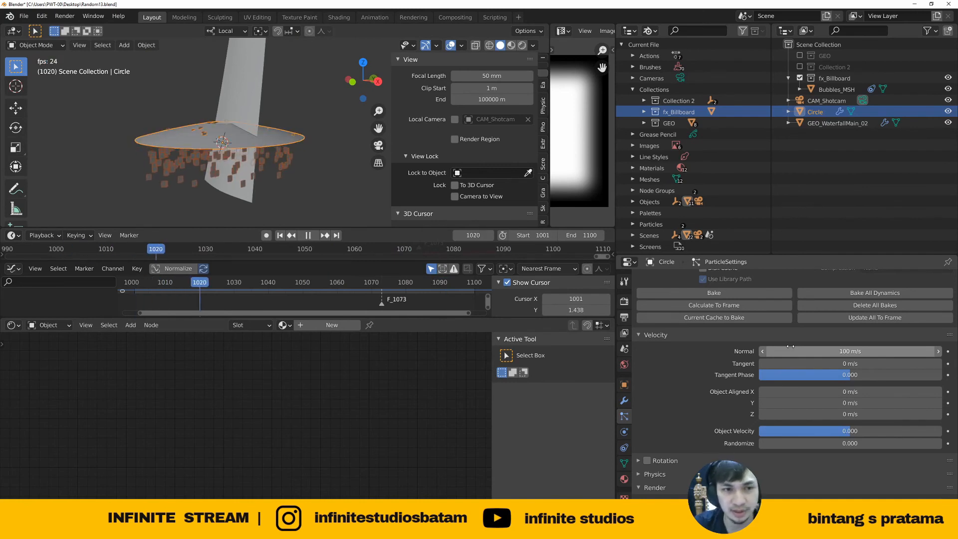
key(space)
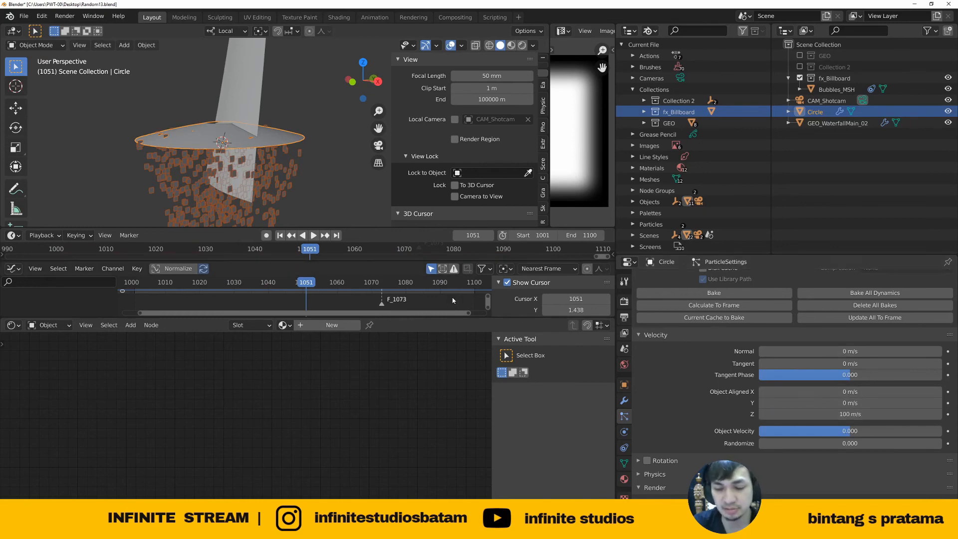
Replay the ring's particles, then set their Lifetime to 10 and Lifetime Randomness to 0.625, and preview the shortened emission
key(shift+Left)
key(space)
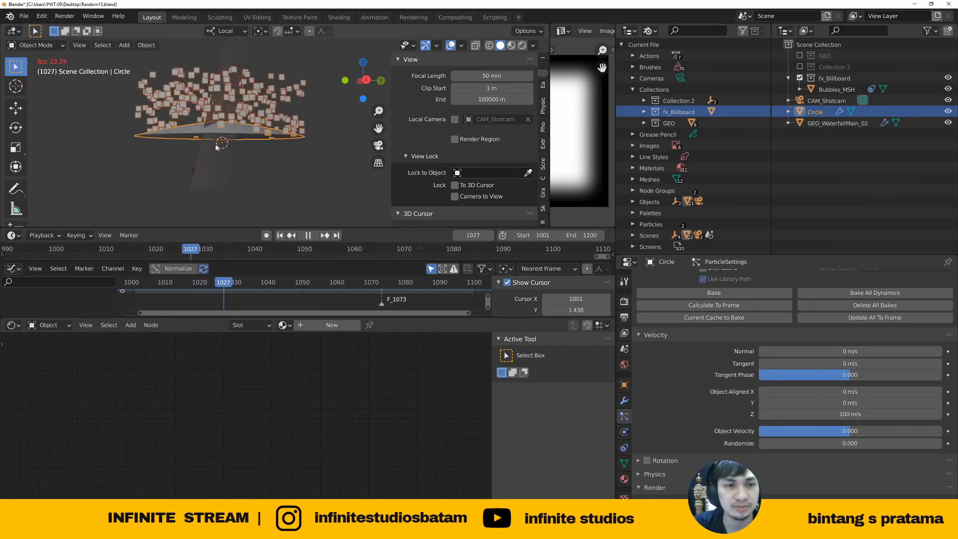
key(space)
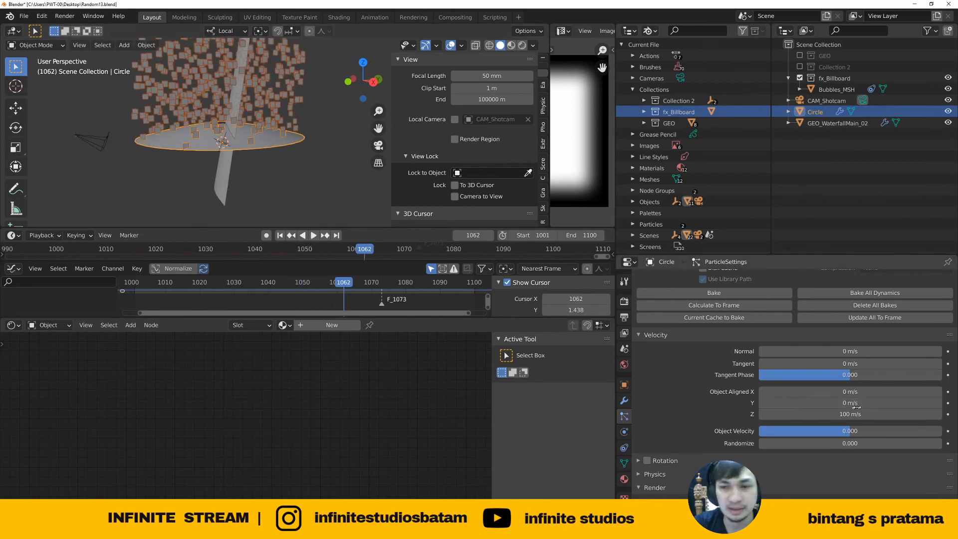
scroll(861, 403, up, 10)
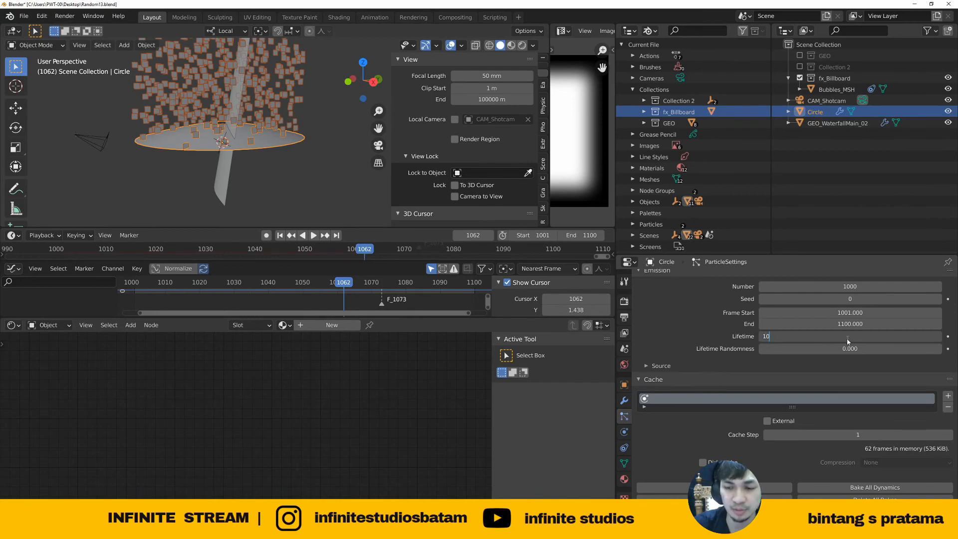
key(shift+Left)
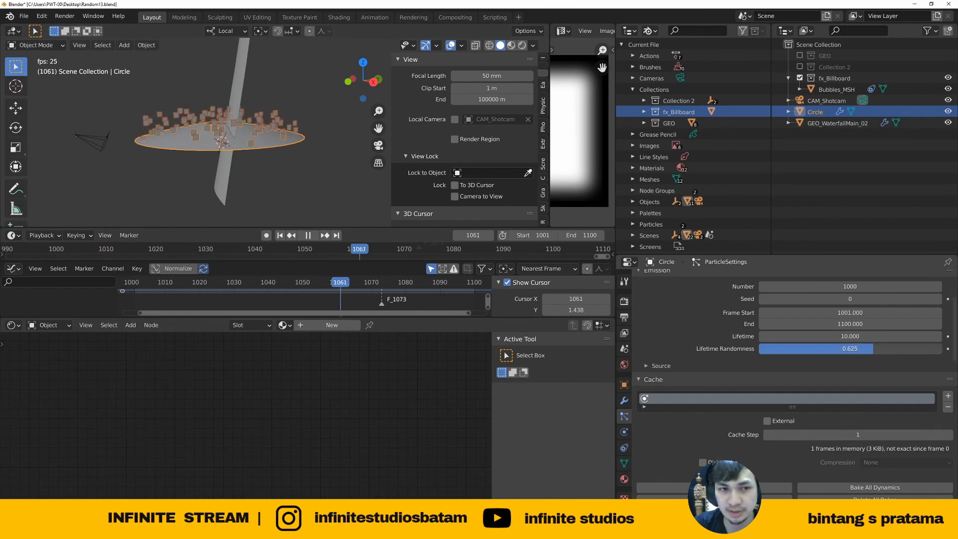
middle_drag(214, 179, 279, 189)
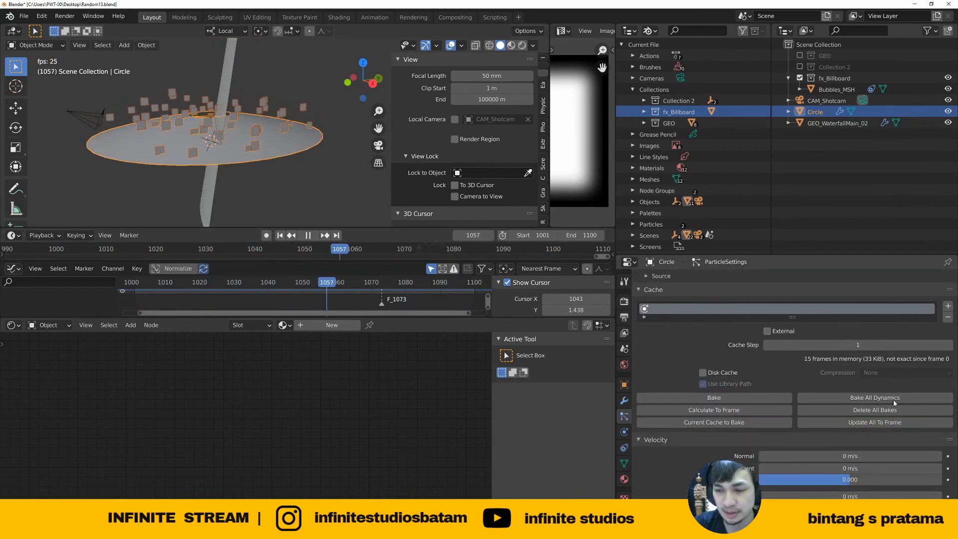
Set the ring emitter's velocity Randomize to 2.650 and its render Scale to 1.200
scroll(884, 443, down, 12)
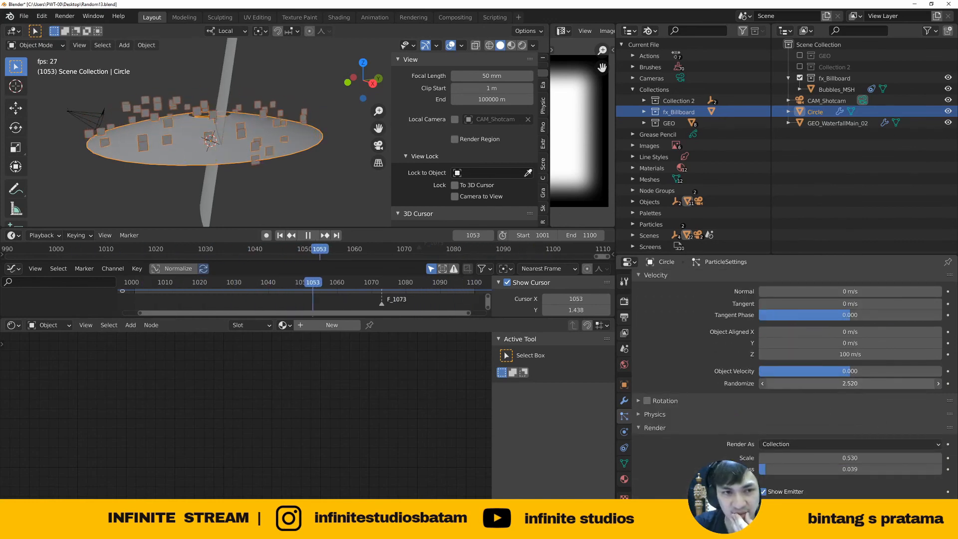
drag(844, 383, 868, 368)
scroll(835, 454, down, 3)
scroll(855, 428, up, 3)
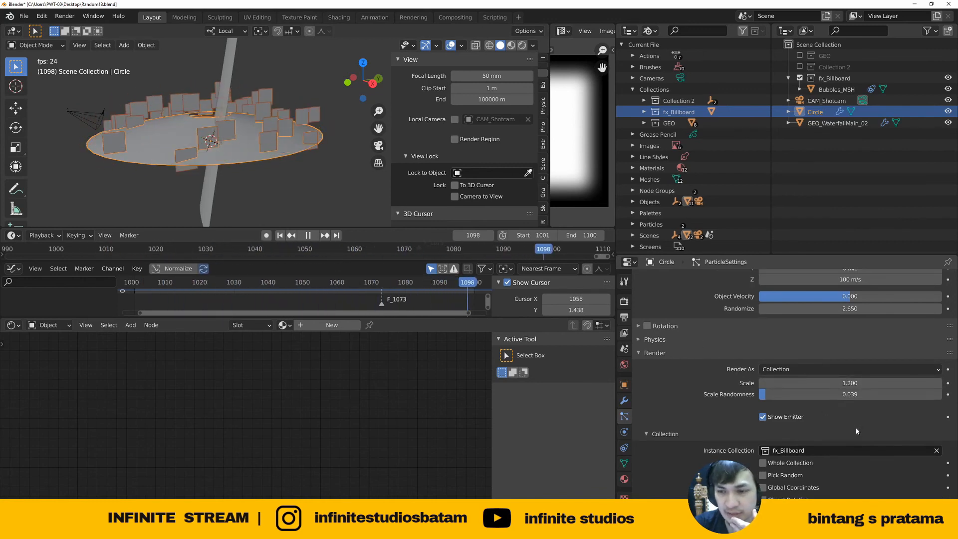
Set the ring emitter's Object Aligned Z velocity to 50 m/s and check the playing particles from another side
scroll(855, 427, up, 4)
double_click(848, 413)
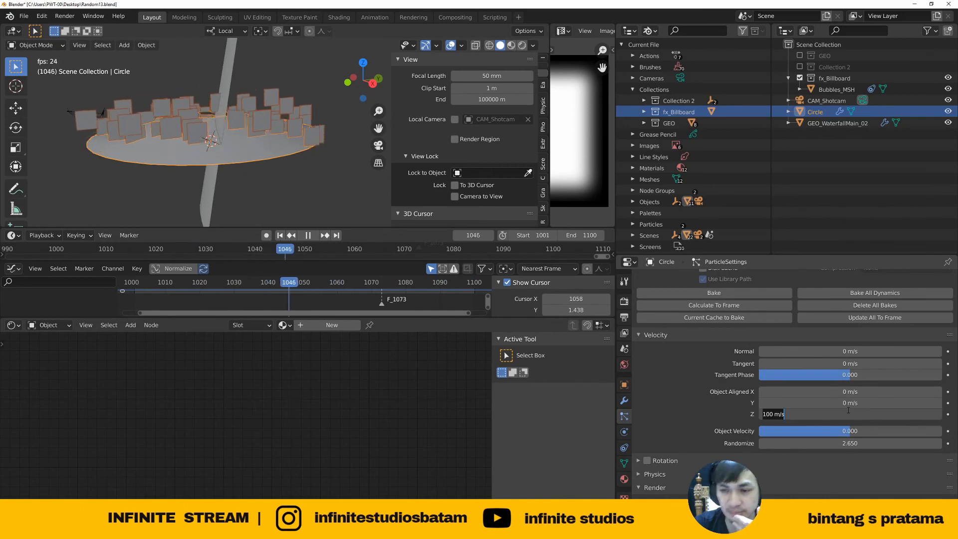
text(50)
key(Return)
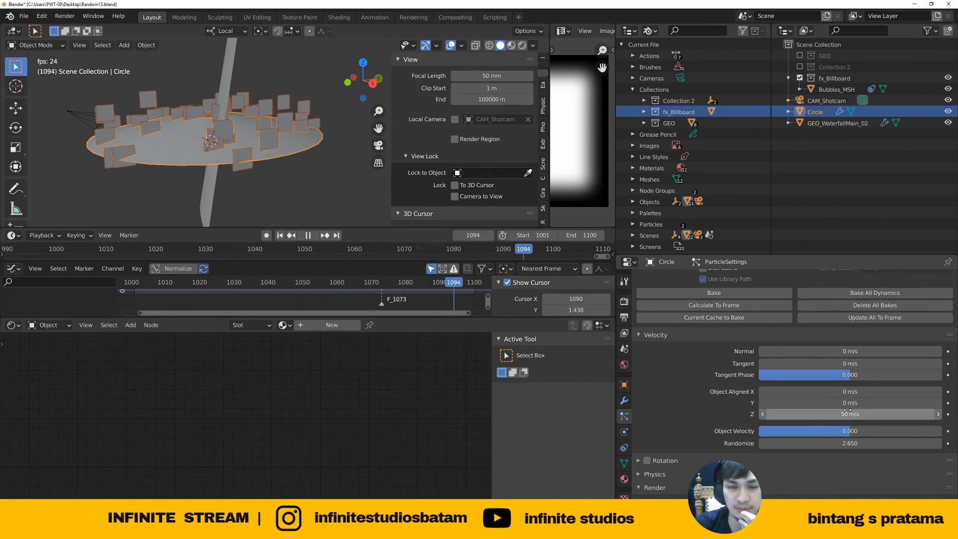
middle_drag(304, 175, 283, 169)
scroll(847, 438, down, 10)
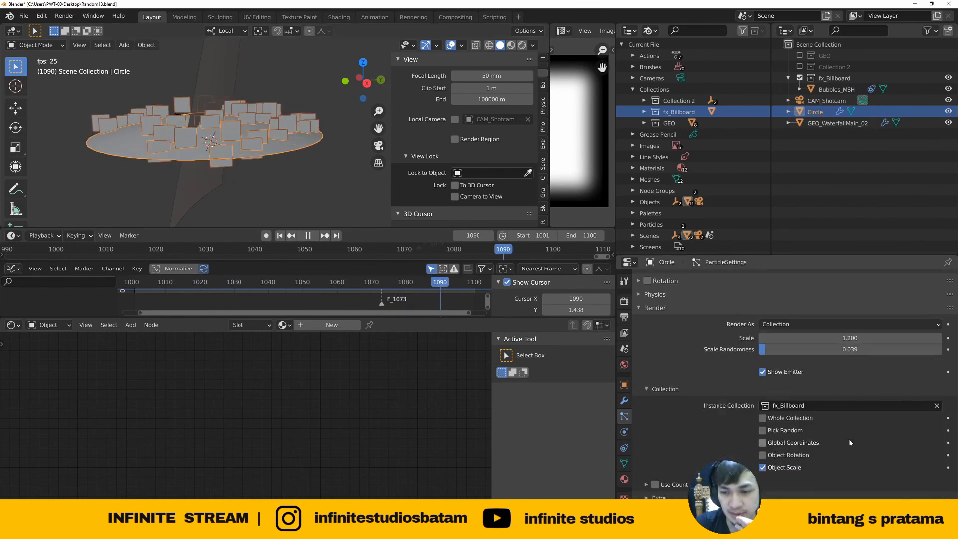
Enable the GEO collection and examine the render, instance and rotation settings of GEO_Particles for reference
scroll(847, 438, up, 6)
click(800, 55)
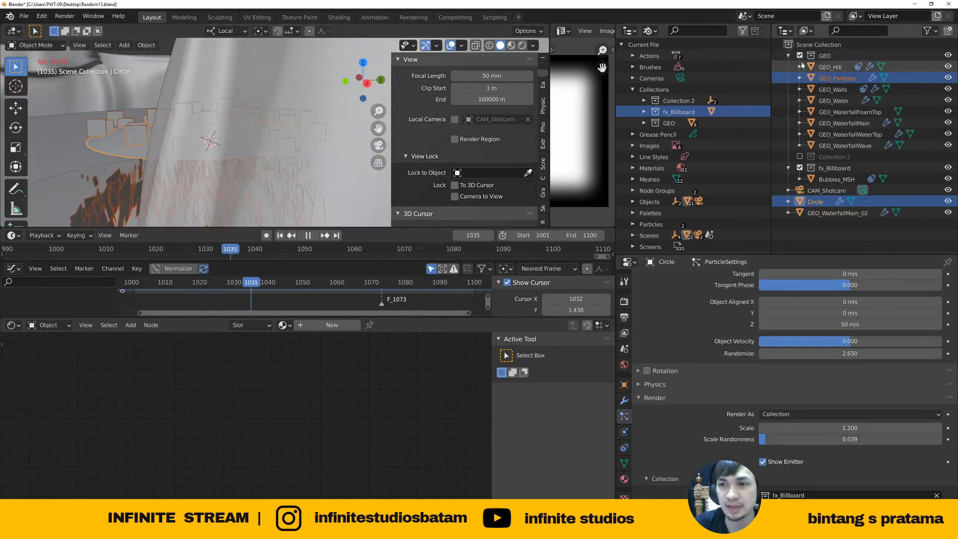
click(834, 77)
scroll(833, 436, down, 15)
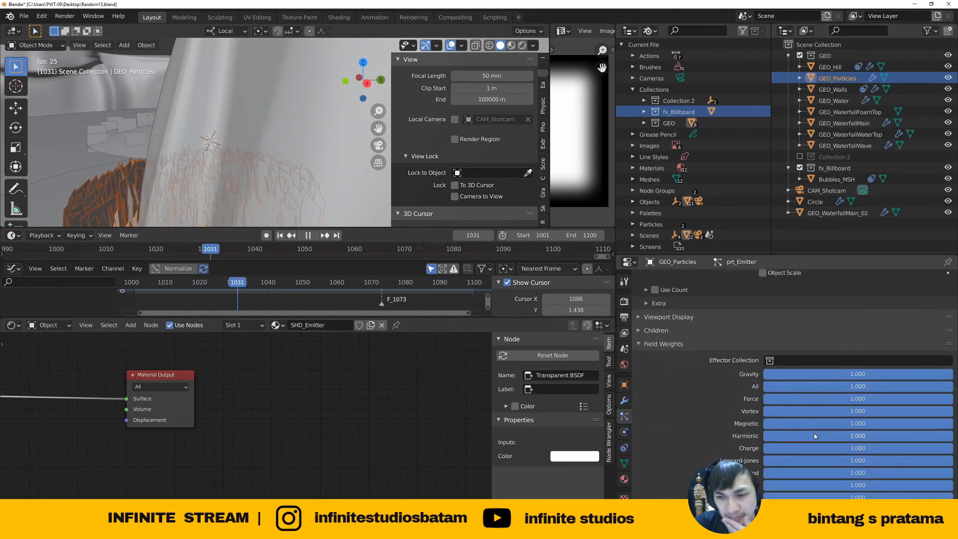
scroll(814, 433, up, 10)
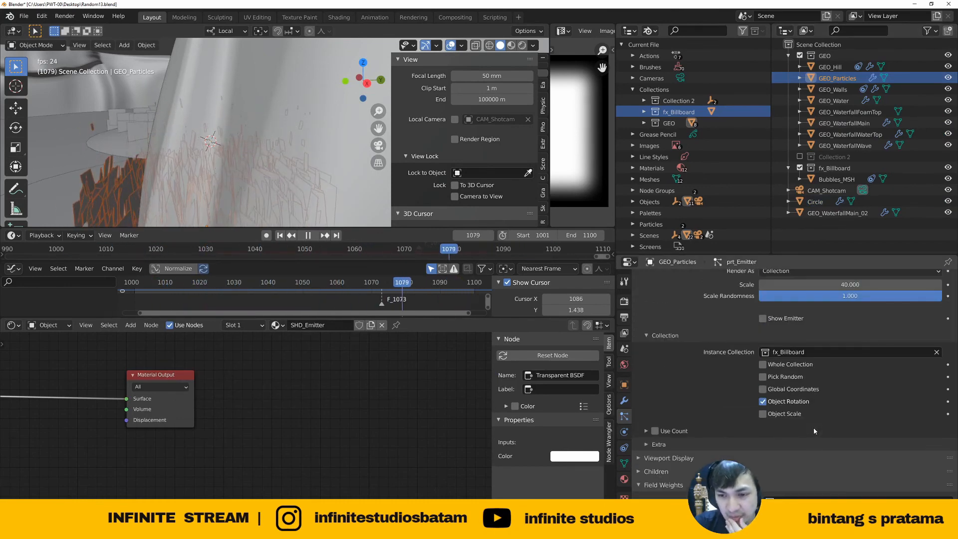
scroll(814, 428, up, 3)
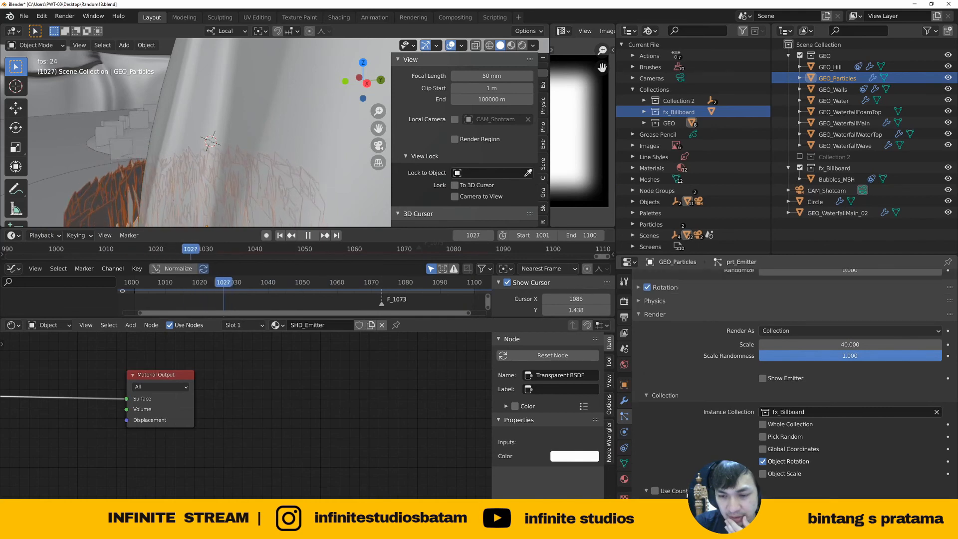
scroll(806, 430, up, 2)
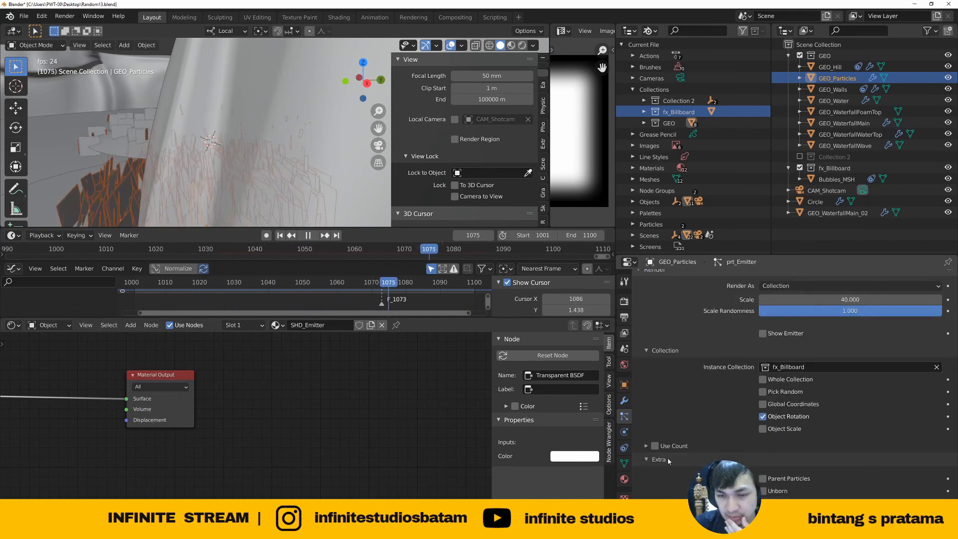
scroll(806, 429, up, 3)
scroll(807, 430, up, 4)
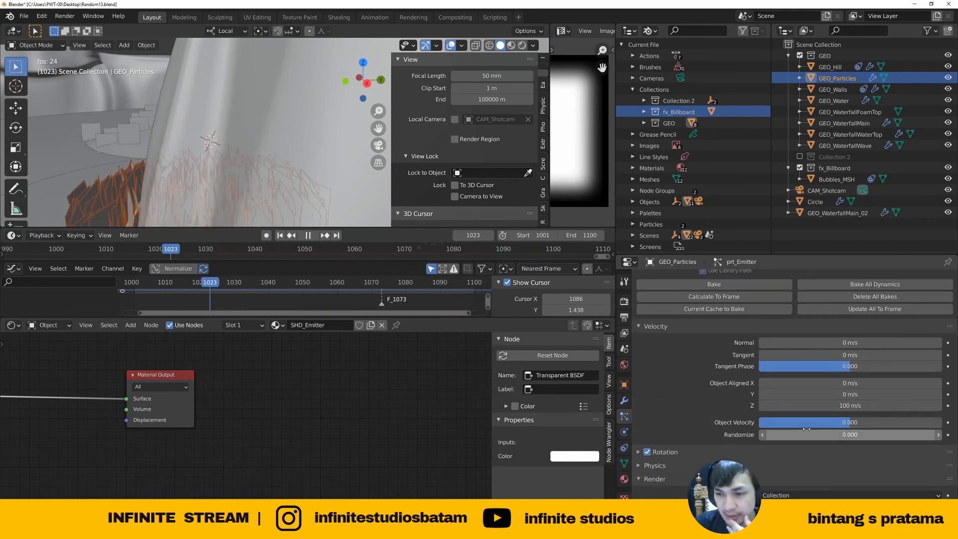
click(640, 454)
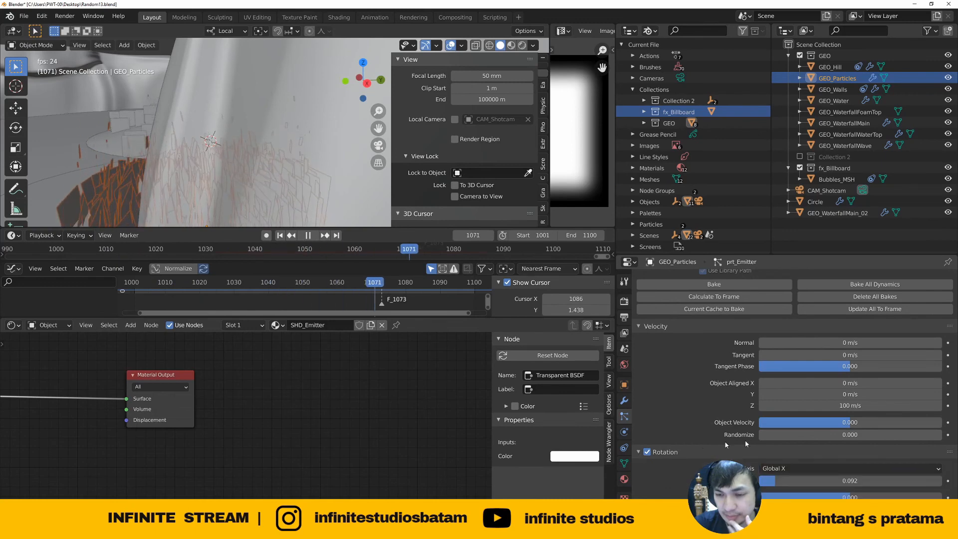
scroll(745, 440, down, 8)
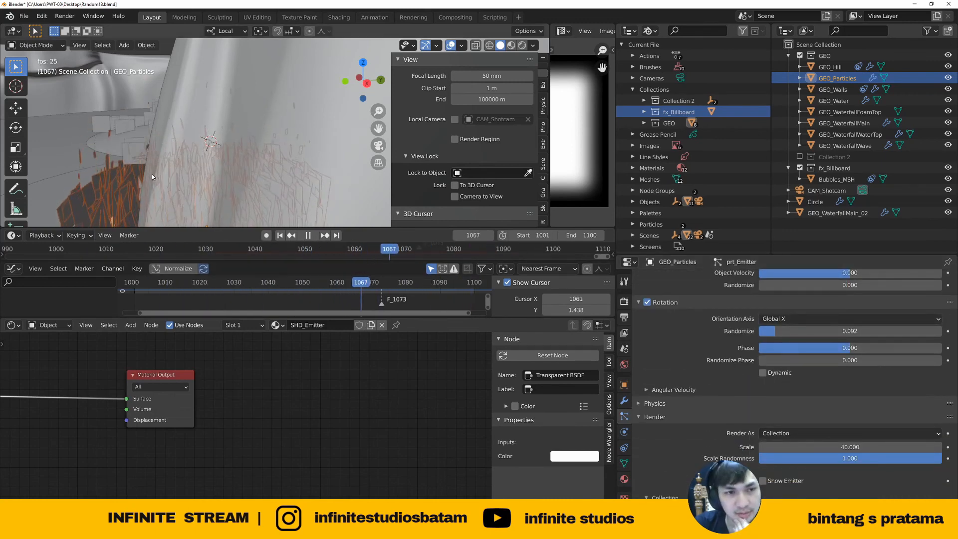
Enable Rotation for the Circle emitter's particles with Orientation Axis Global X and Randomize 0.090
click(141, 149)
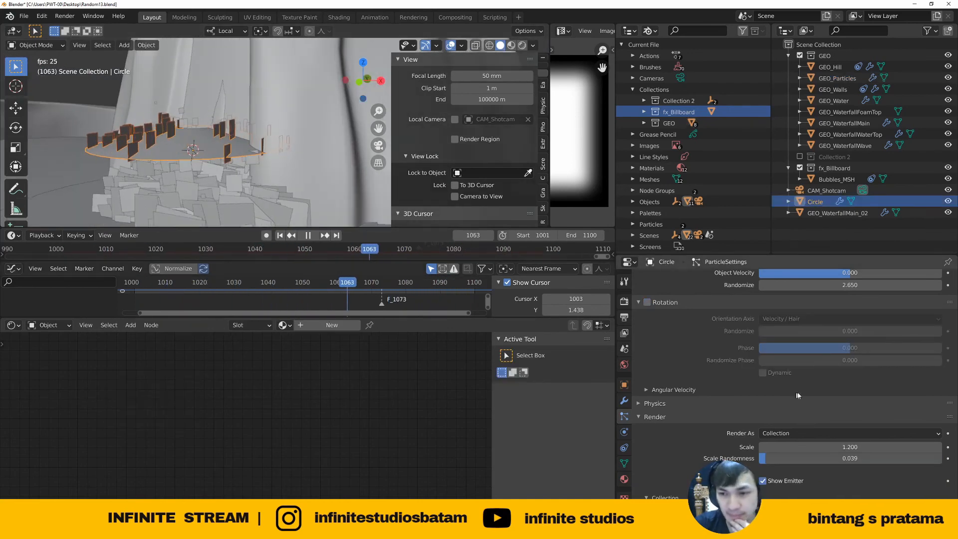
scroll(856, 410, up, 2)
click(648, 332)
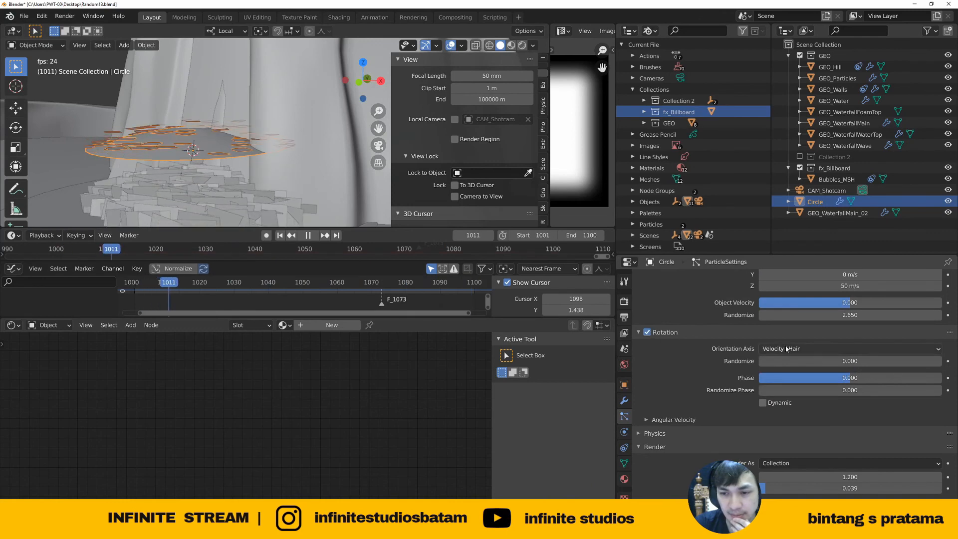
click(786, 349)
click(788, 411)
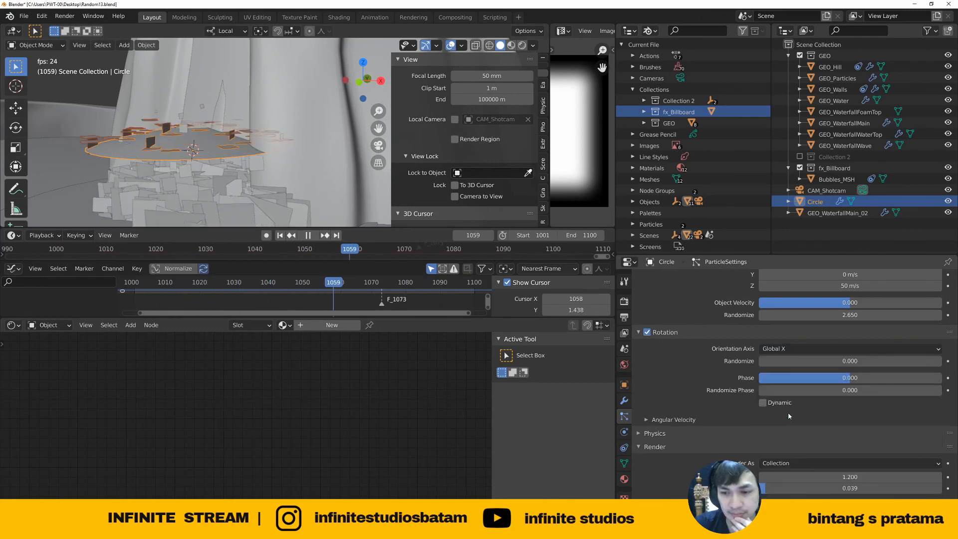
drag(818, 363, 830, 363)
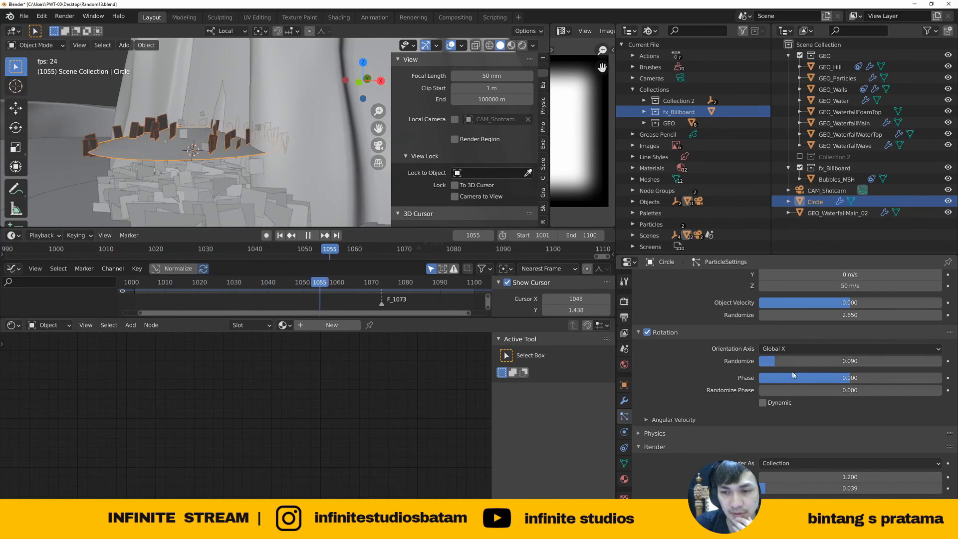
Turn on Object Rotation together with Object Scale for the ring emitter's fx_Billboard instances
scroll(837, 397, down, 10)
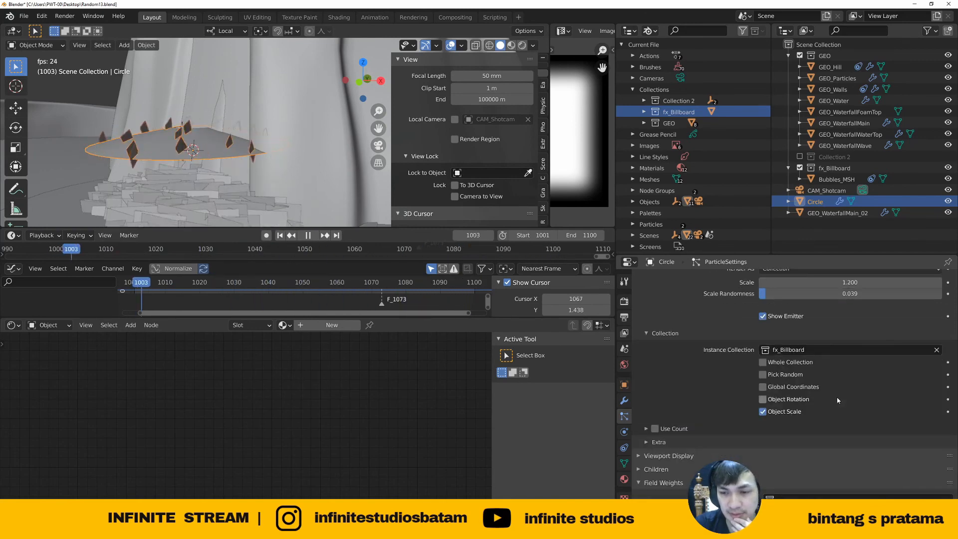
scroll(809, 379, down, 3)
click(764, 351)
click(764, 340)
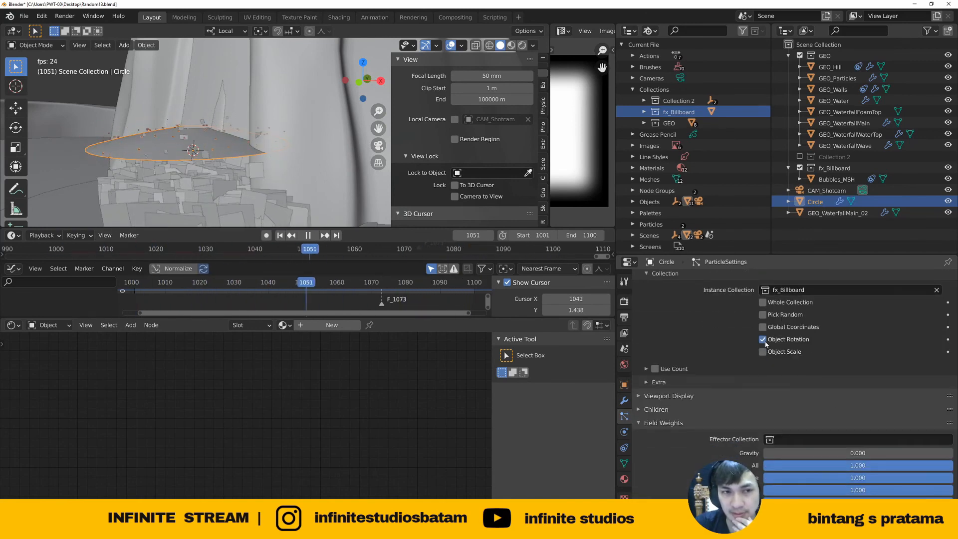
click(763, 353)
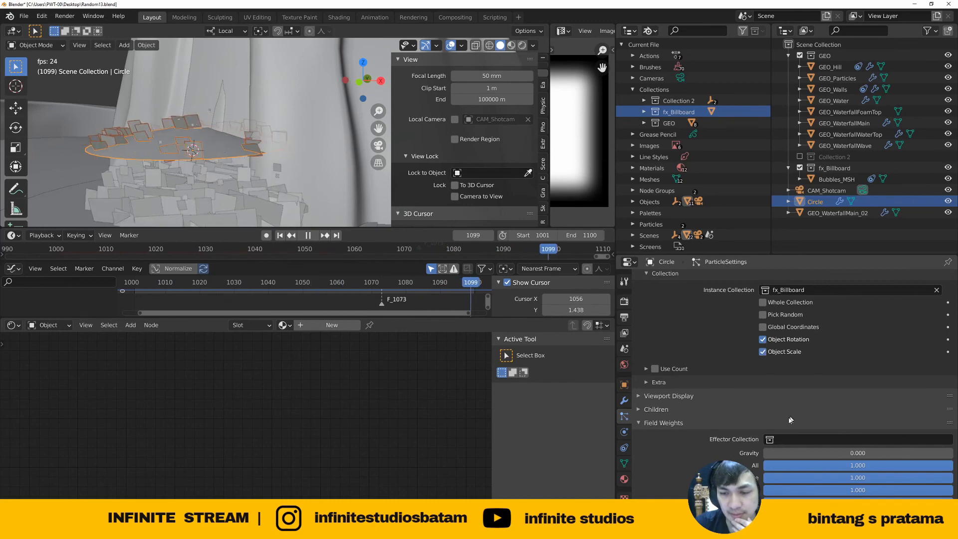
Set the ring's Gravity field weight to 1.000 and rotation Phase to 0.151, then check the cards from the camera's side
drag(780, 454, 952, 453)
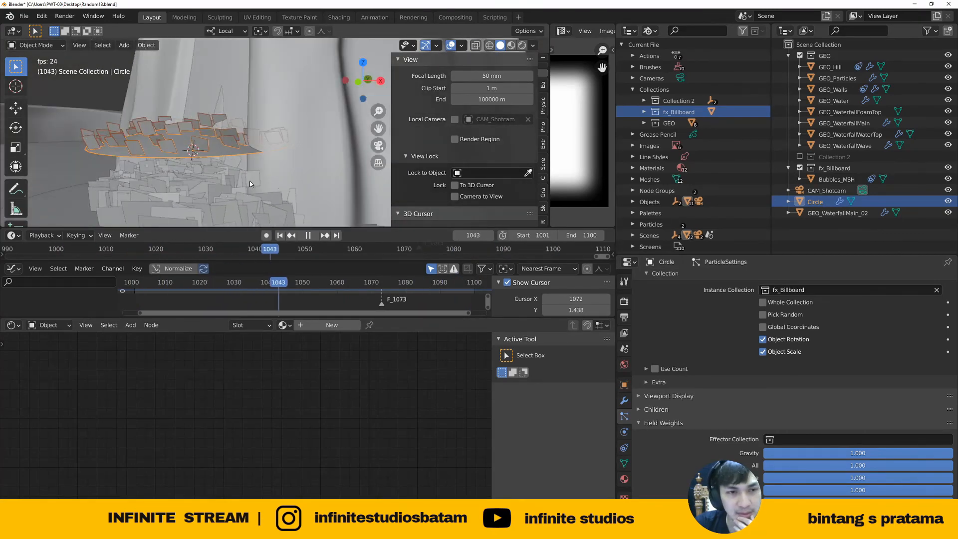
scroll(795, 381, up, 4)
scroll(795, 380, up, 3)
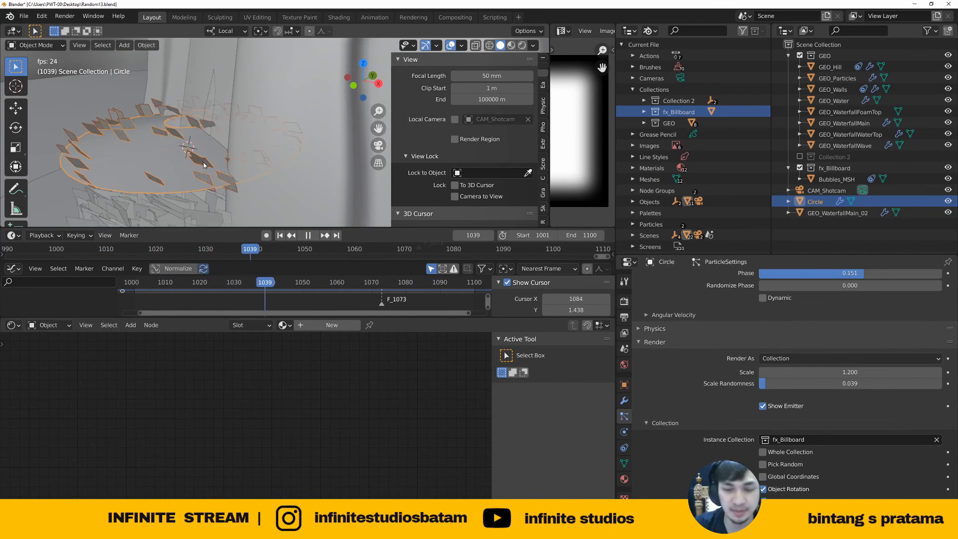
key(KP_0)
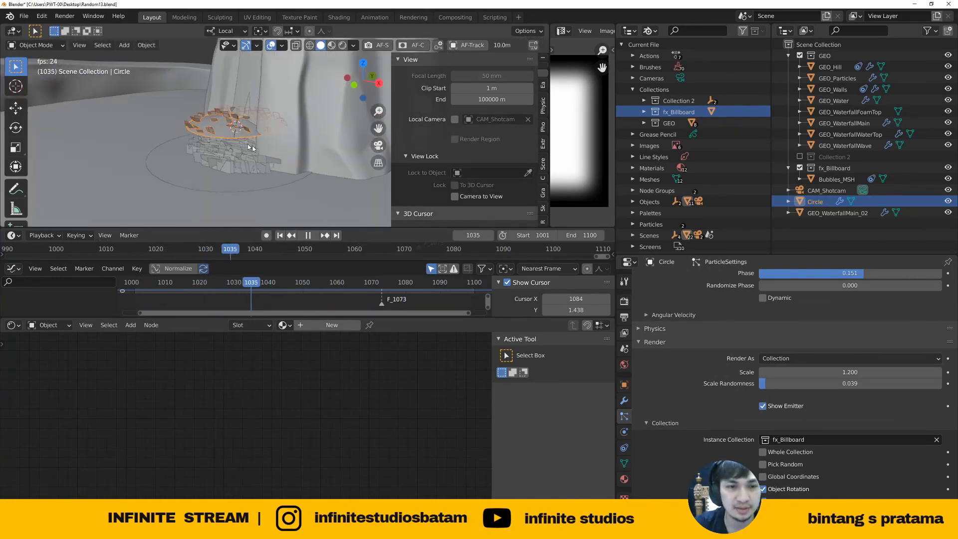
middle_drag(229, 156, 238, 153)
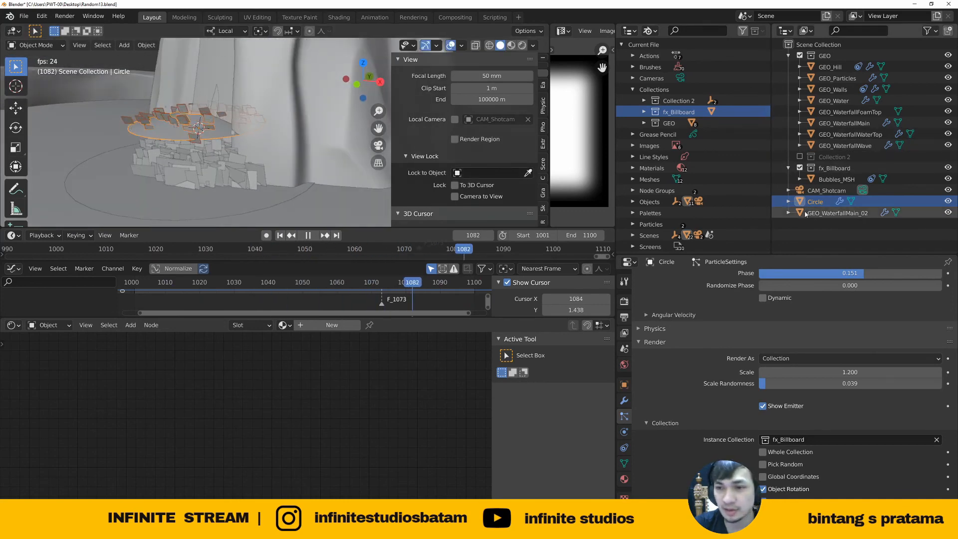
Exclude the GEO collection from the view layer and check the isolated ring through the shot camera
click(800, 56)
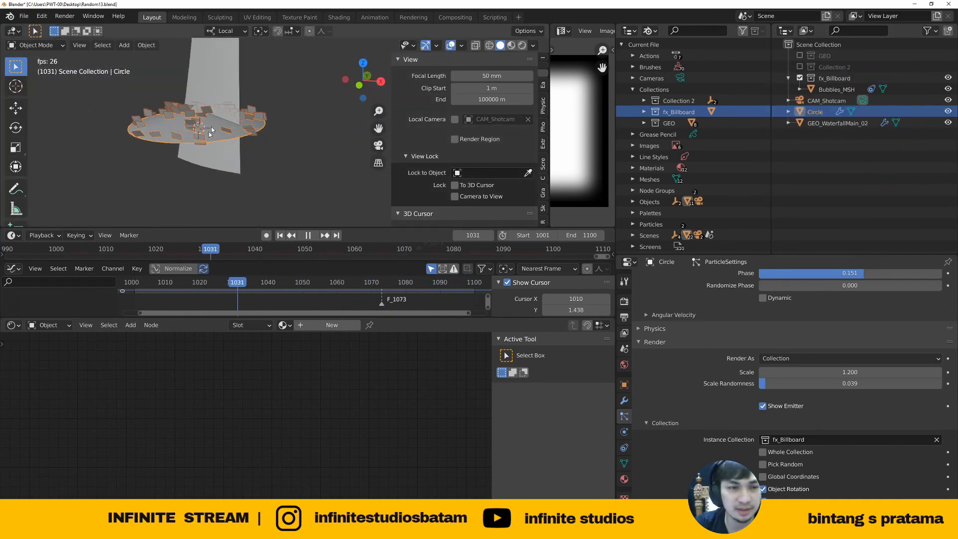
scroll(212, 127, up, 2)
middle_drag(241, 128, 174, 130)
key(KP_0)
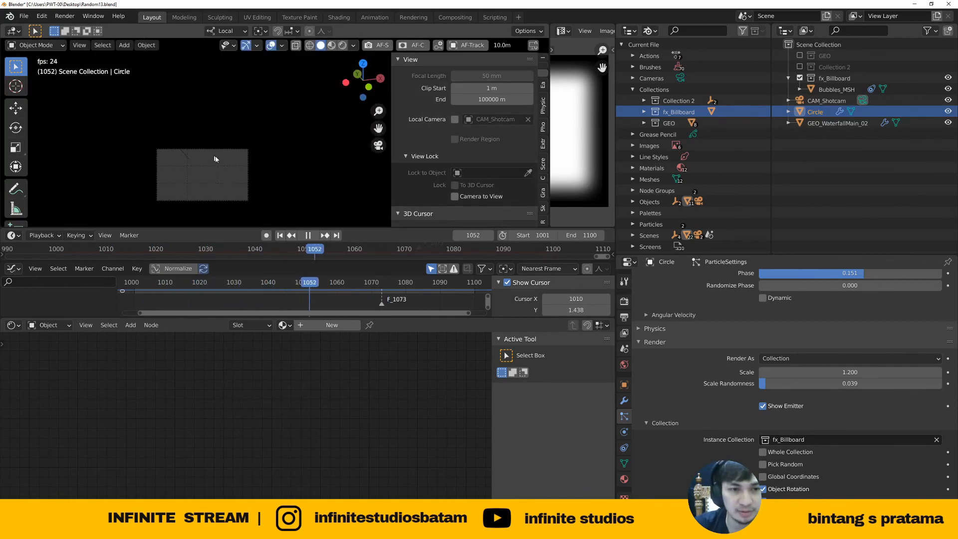
middle_drag(214, 159, 243, 150)
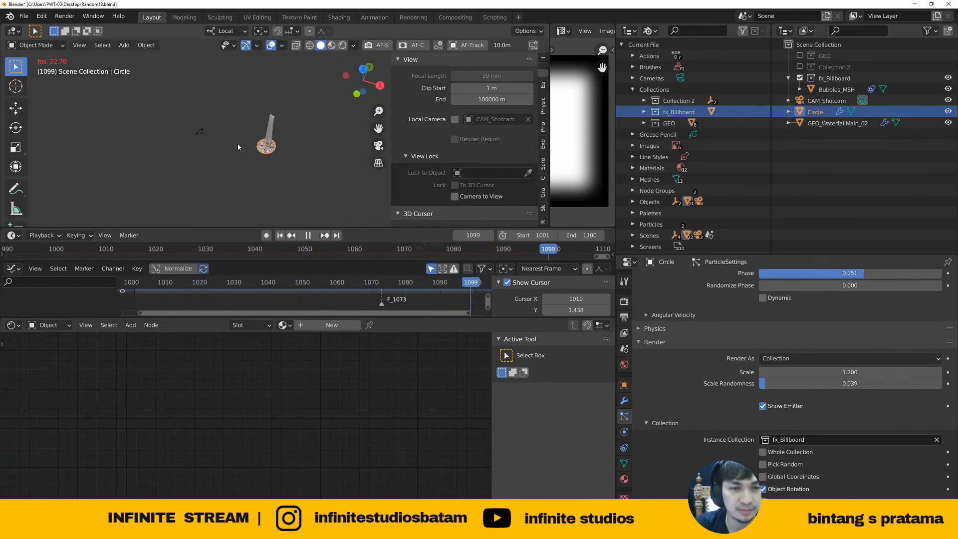
Move CAM_Shotcam in front of the ring, to about X -5779.7 m, Y 8033.4 m, Z 1005.3 m, and look through it
scroll(269, 151, up, 4)
click(80, 107)
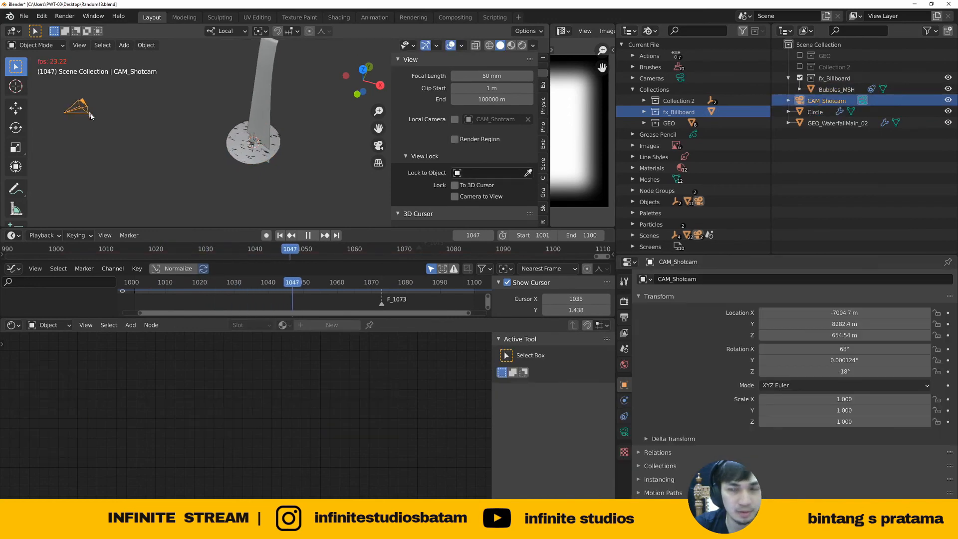
key(g)
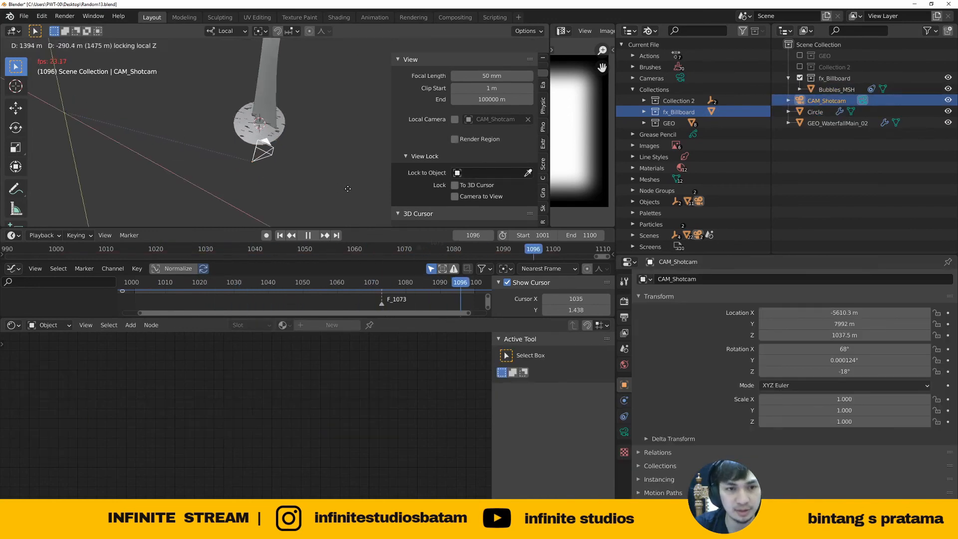
click(319, 182)
key(KP_0)
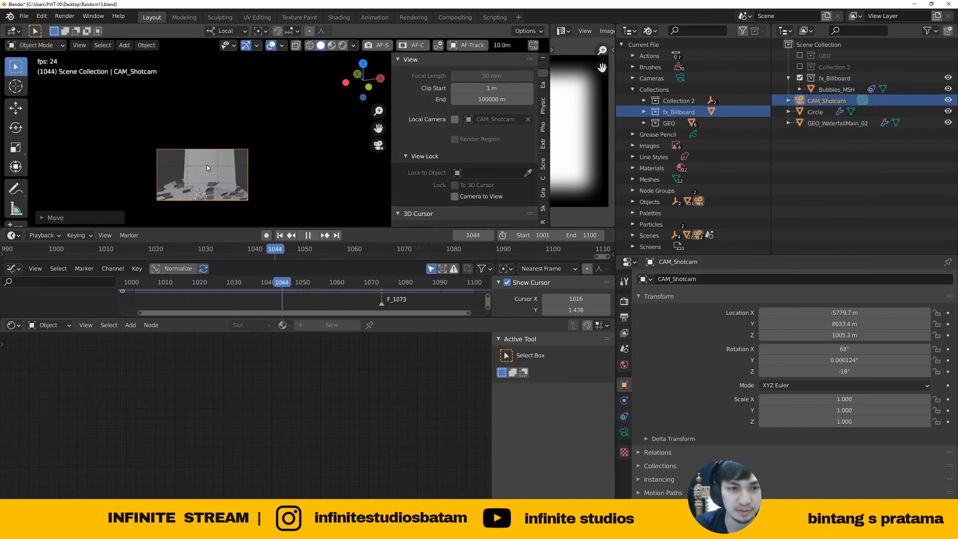
Reframe the shot camera so the whole ring fits in view, unlock the camera from the view, and stop playback with the ring selected
scroll(223, 134, up, 3)
click(235, 122)
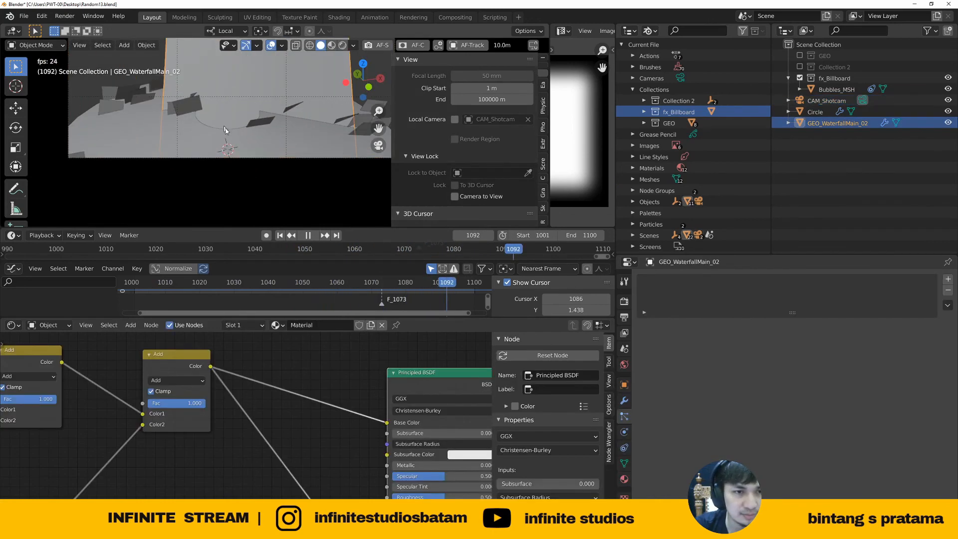
scroll(262, 140, down, 3)
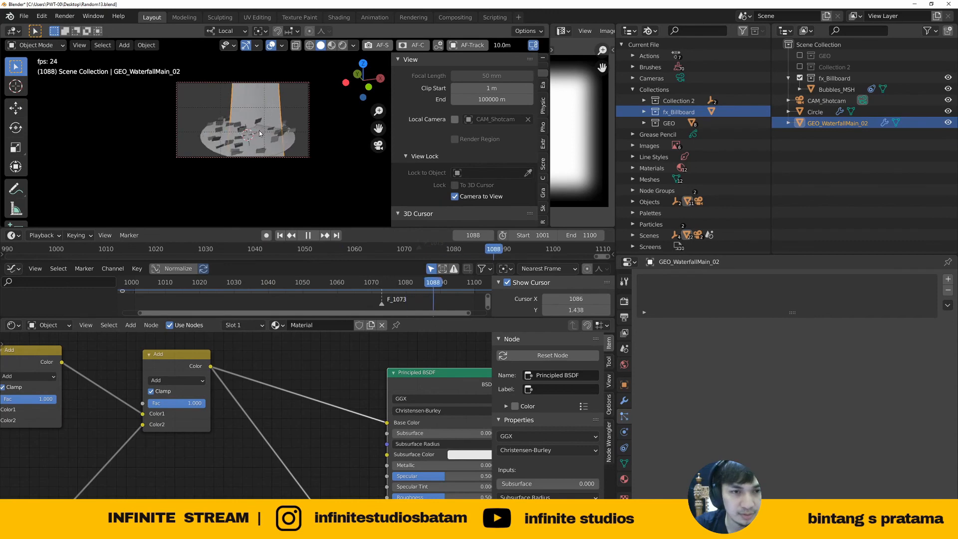
click(533, 46)
scroll(234, 124, up, 2)
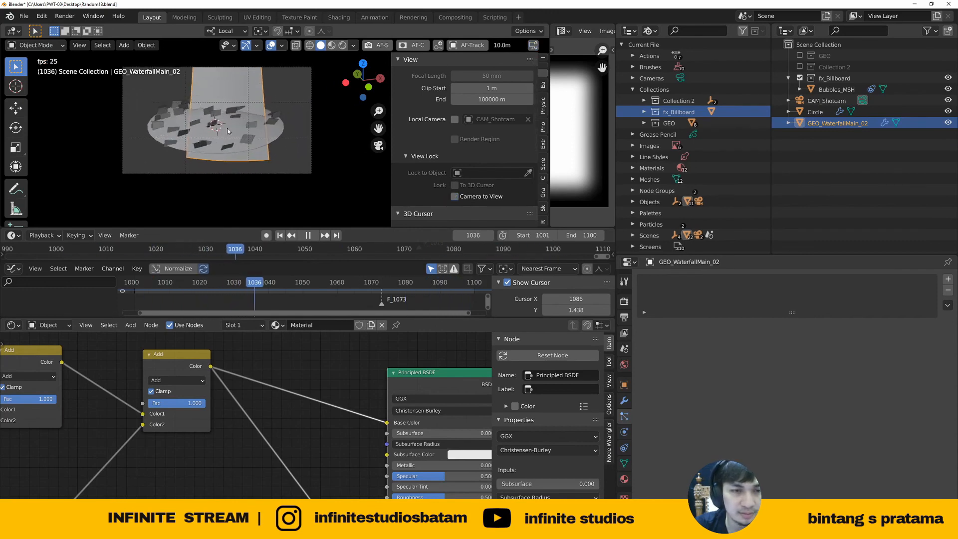
click(243, 156)
key(space)
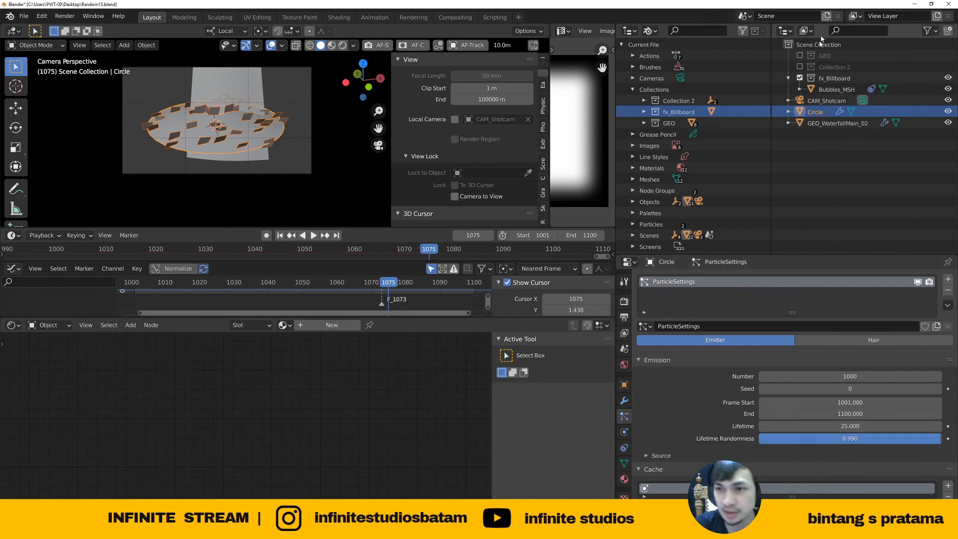
Temporarily include the GEO collection to check the emission settings of GEO_Particles, and exclude the collection again
click(800, 55)
click(833, 86)
click(834, 80)
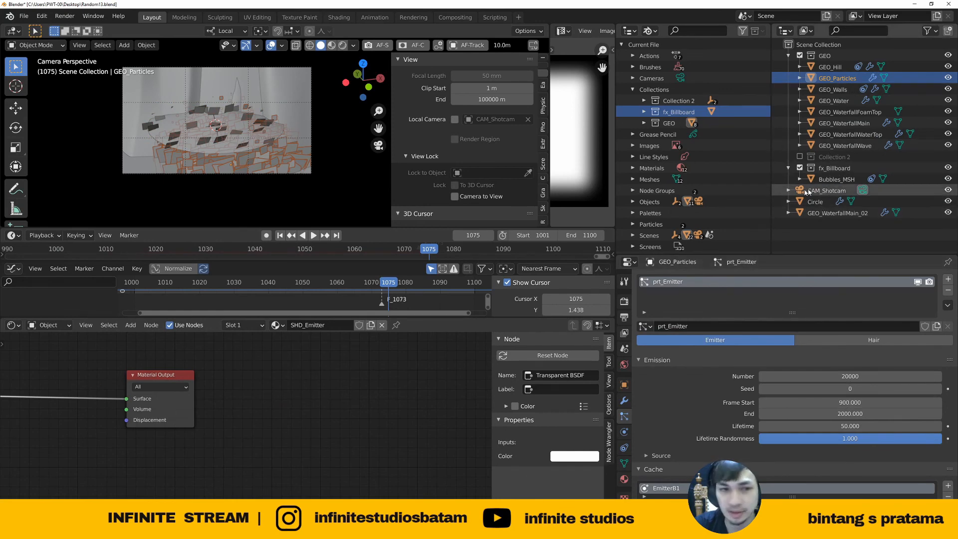
click(800, 56)
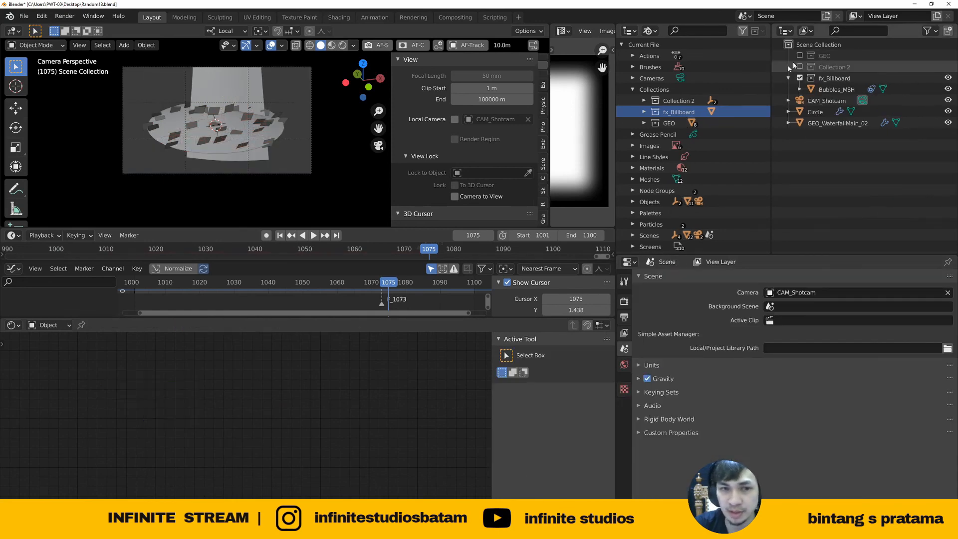
Set the ring emitter's particle Lifetime to 50 and replay the simulation from frame 1001
click(224, 142)
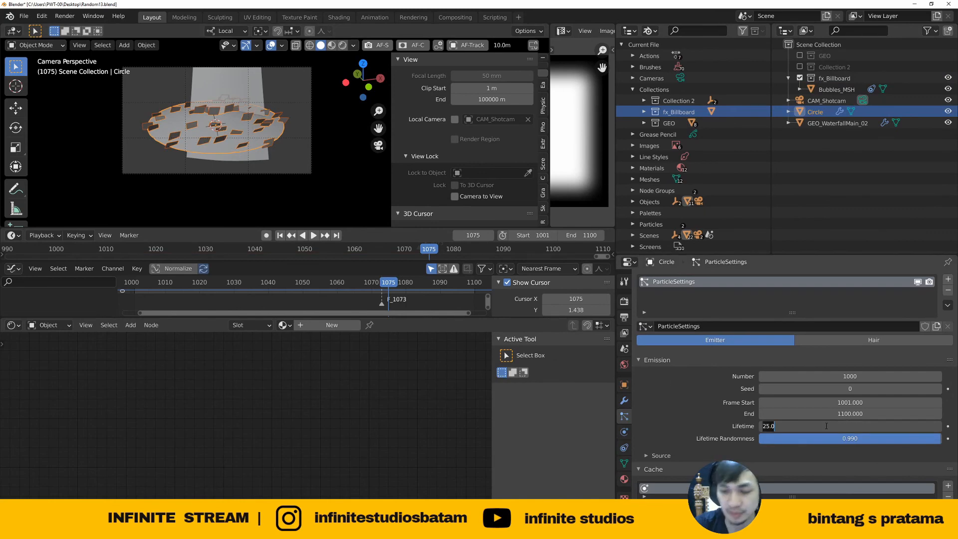
key(Return)
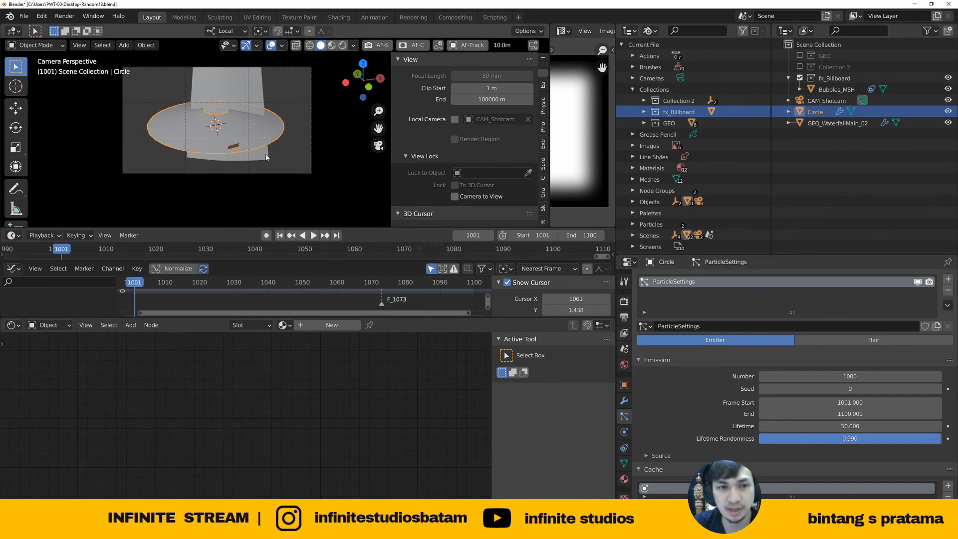
key(space)
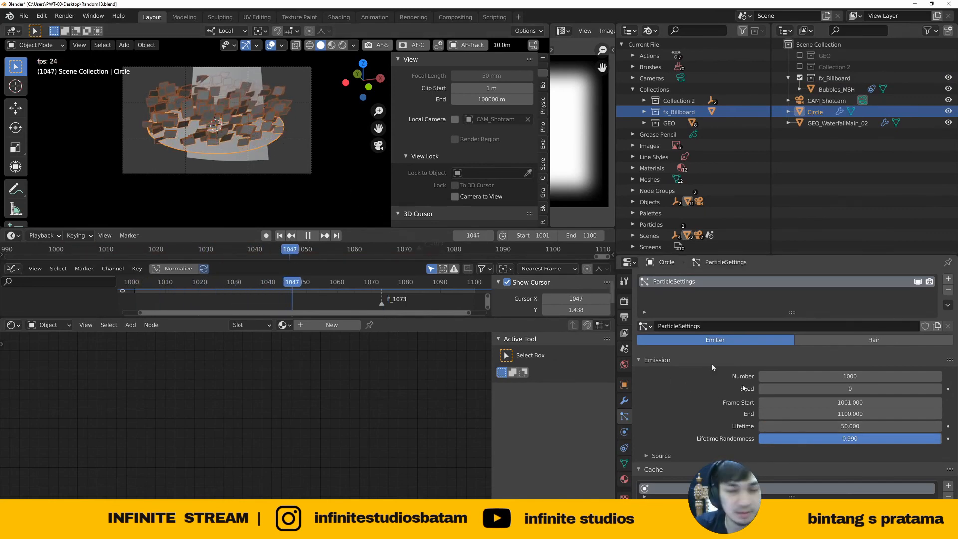
Try a render Scale Randomness of 1.000 on the ring's particles and settle on 0.558
scroll(858, 441, down, 8)
scroll(859, 442, down, 8)
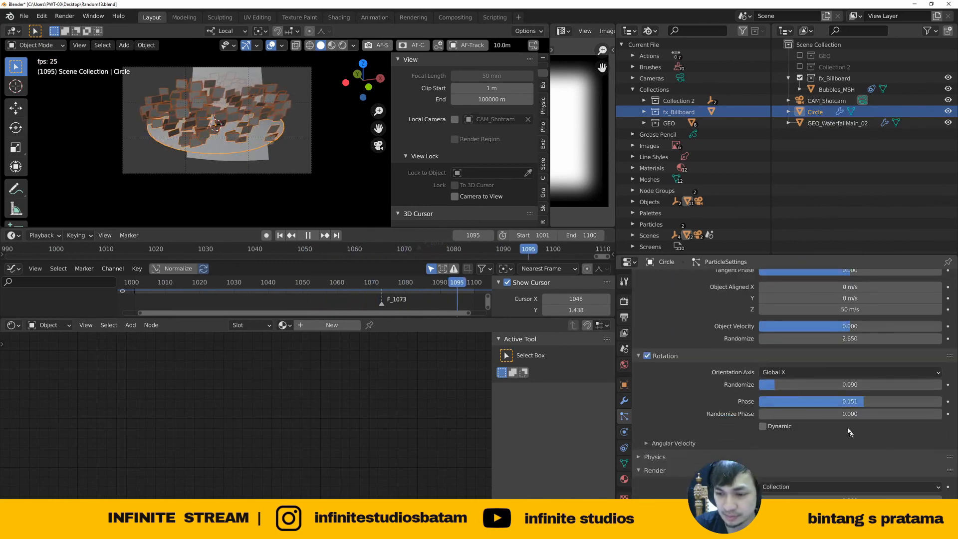
scroll(811, 424, down, 8)
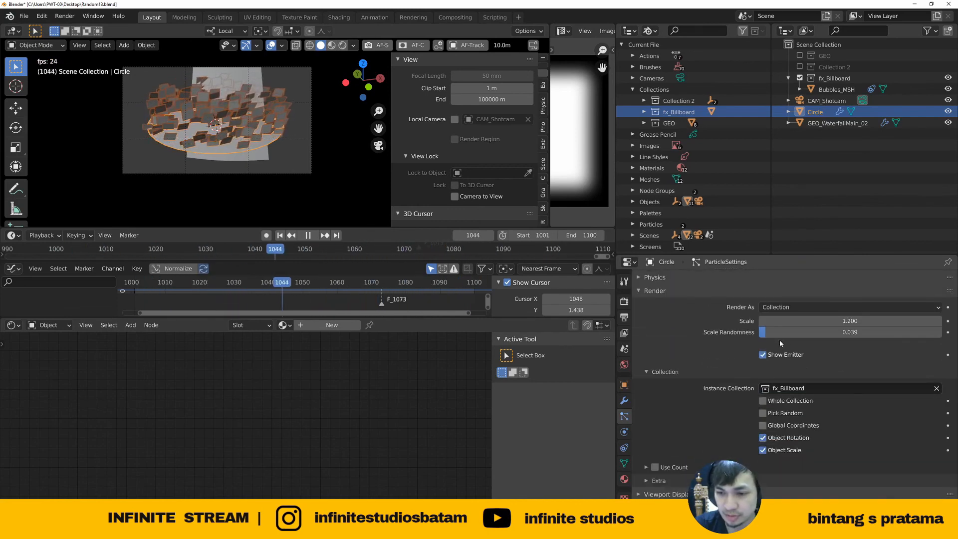
drag(831, 332, 942, 332)
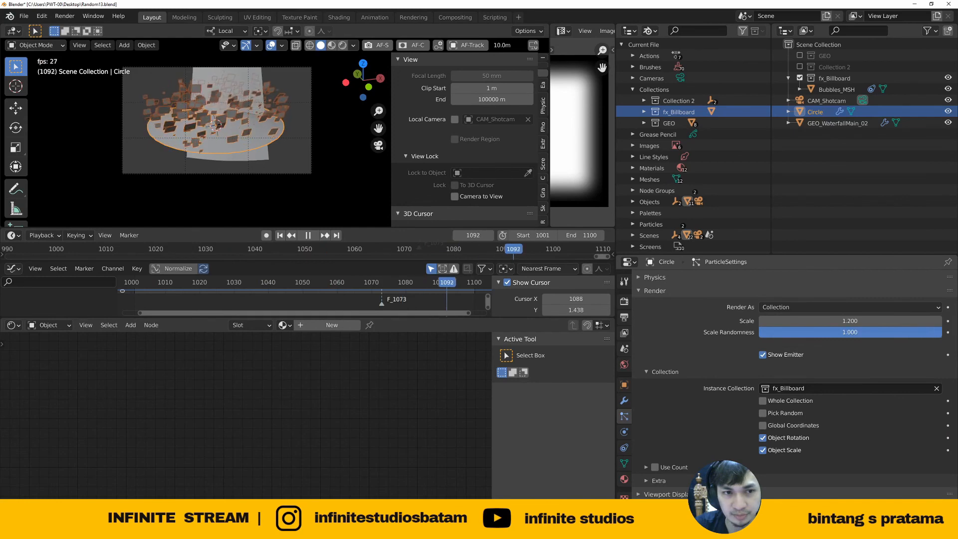
drag(869, 332, 861, 332)
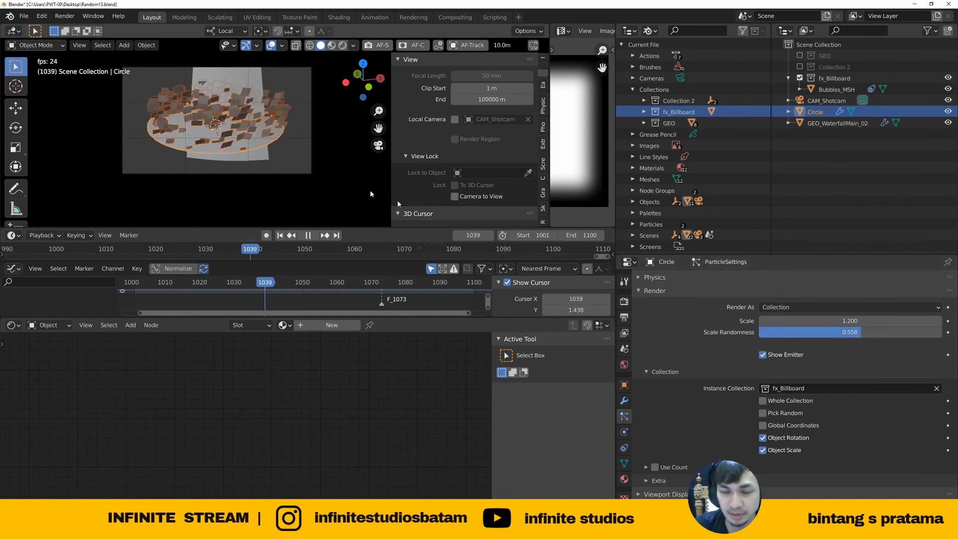
Examine the Track To constraint on Bubbles_MSH and the available constraint types while watching how the cards face the camera
scroll(247, 153, up, 2)
scroll(799, 379, up, 8)
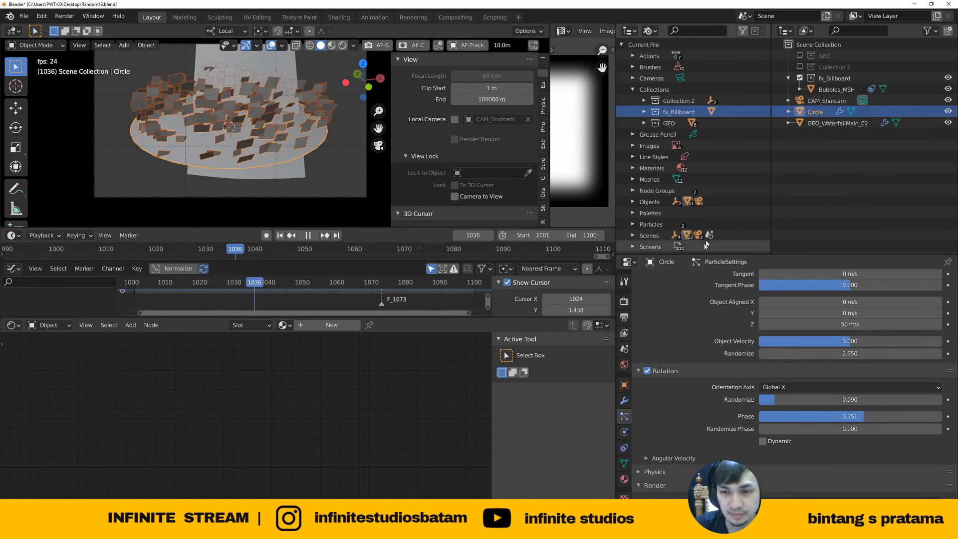
click(828, 90)
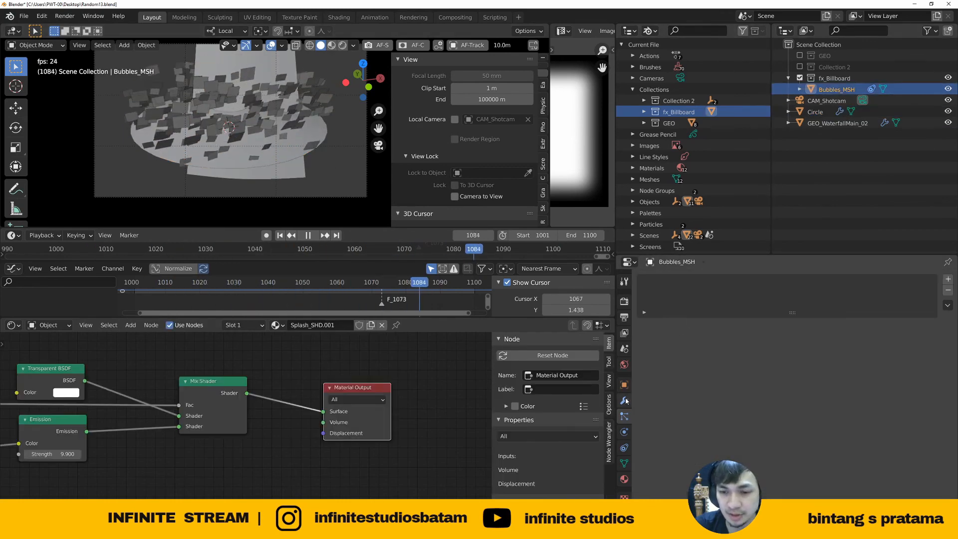
click(624, 448)
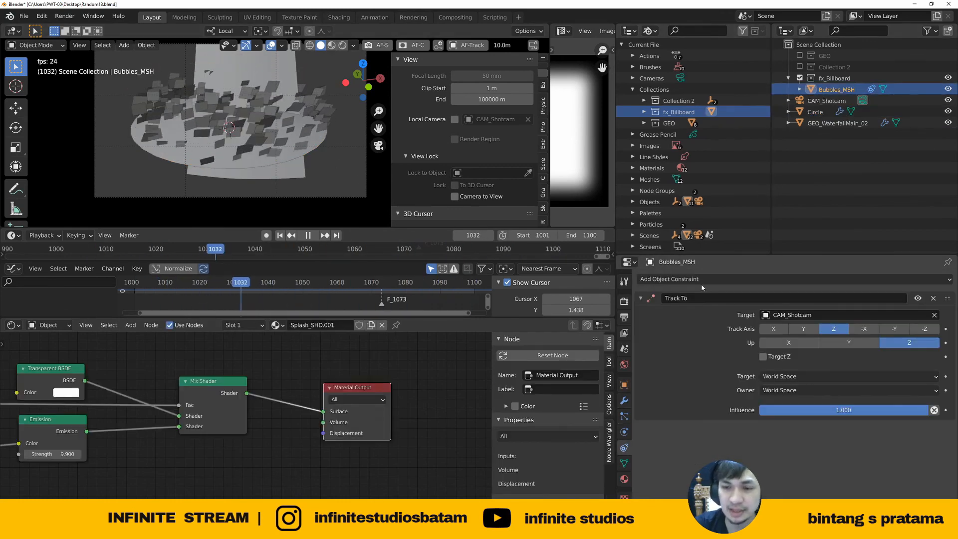
click(676, 280)
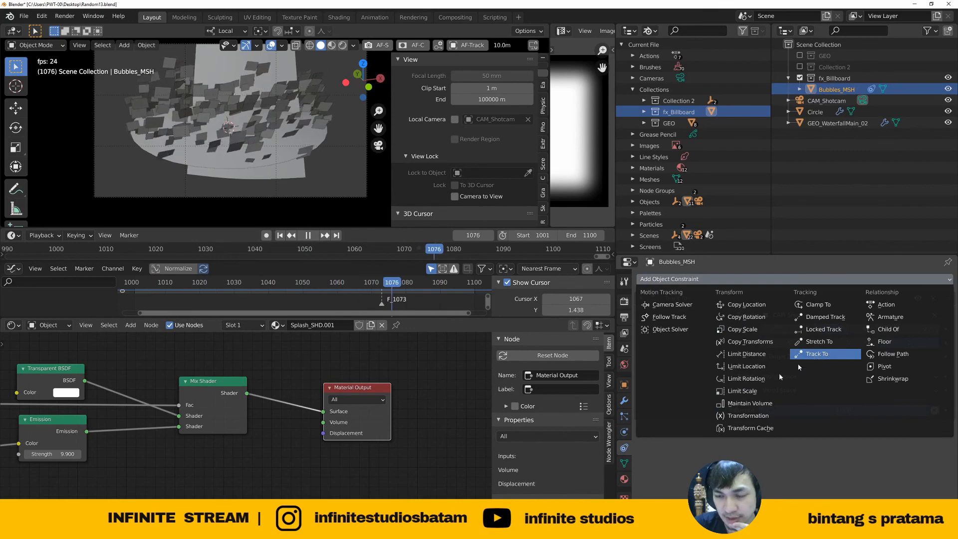
click(820, 362)
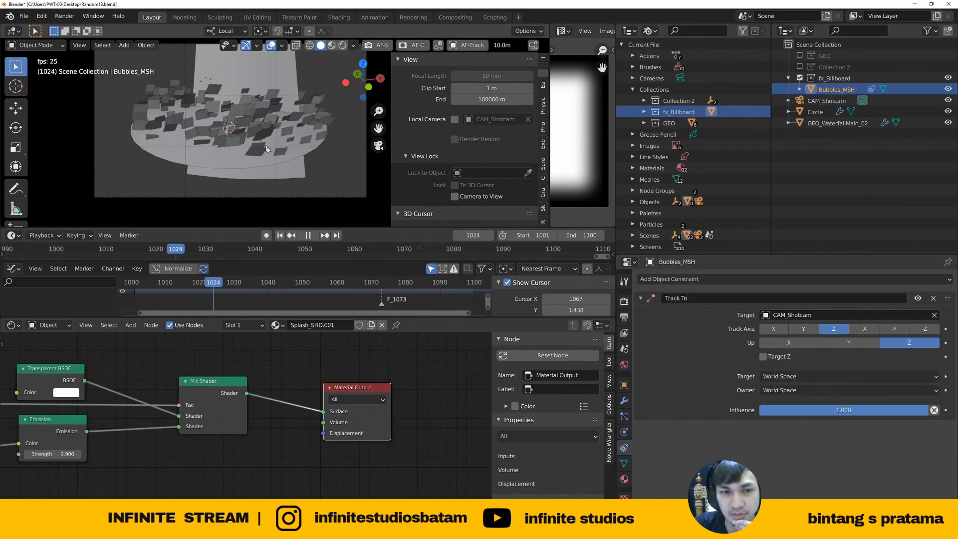